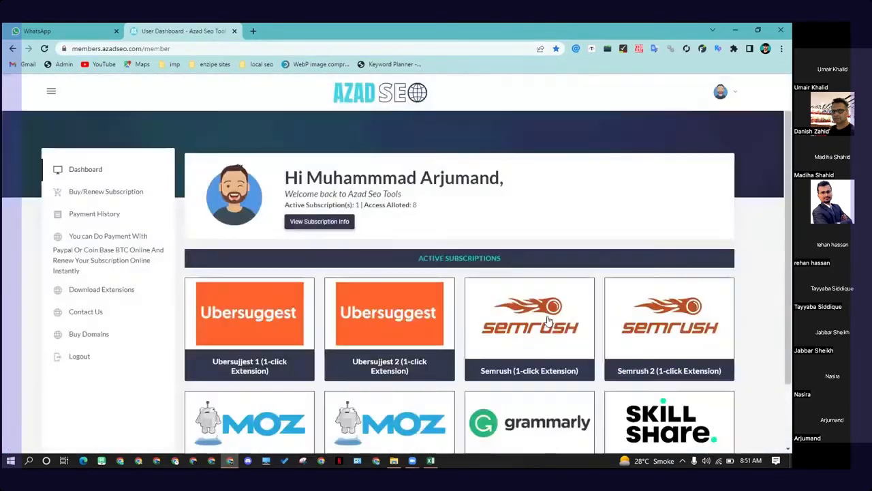
Step: Open the Semrush tool from the subscription dashboard and switch to Keyword Overview
{"action": "left_click", "coordinate": [545, 320]}
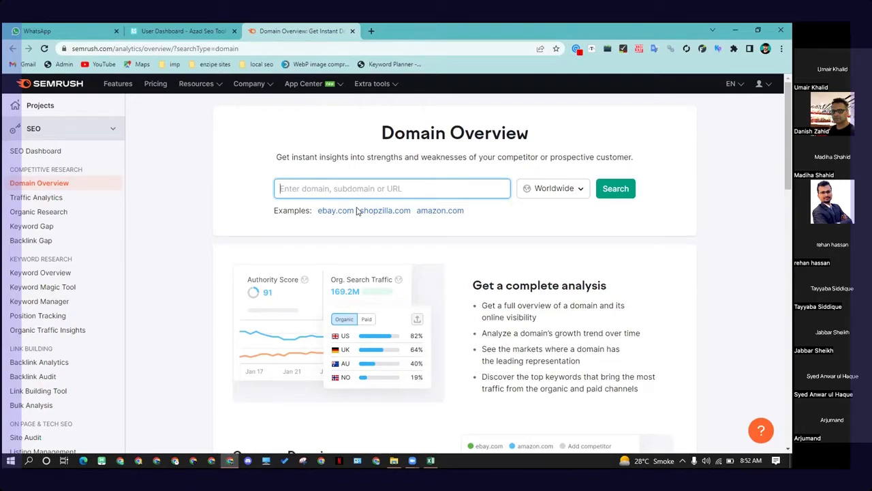
{"action": "type", "text": "duff"}
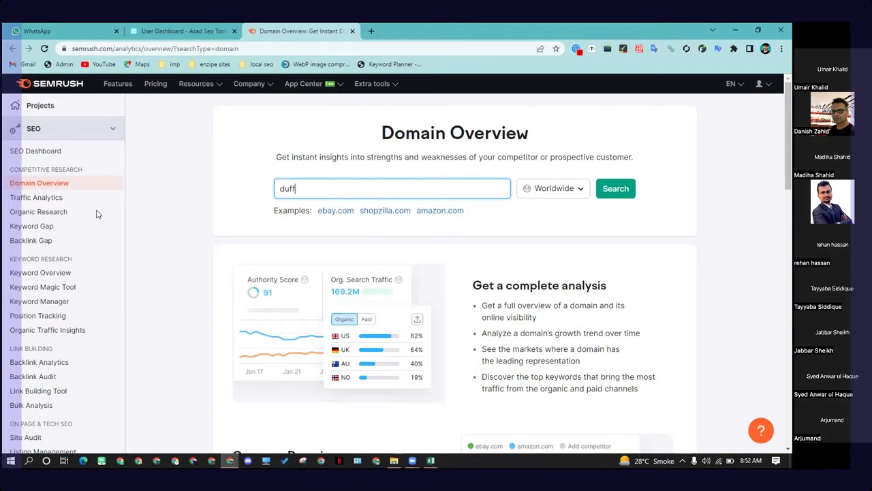
{"action": "left_click", "coordinate": [41, 272]}
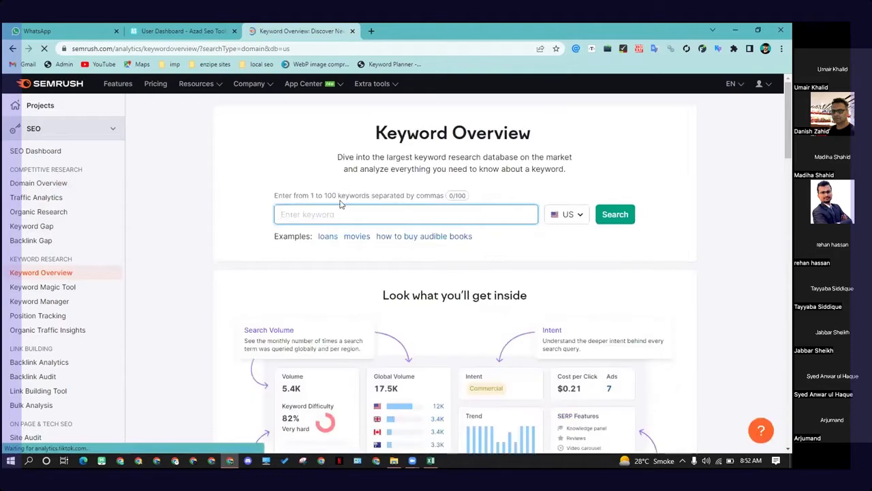
Step: Search Keyword Overview for the keyword duffle bag
{"action": "type", "text": "duff"}
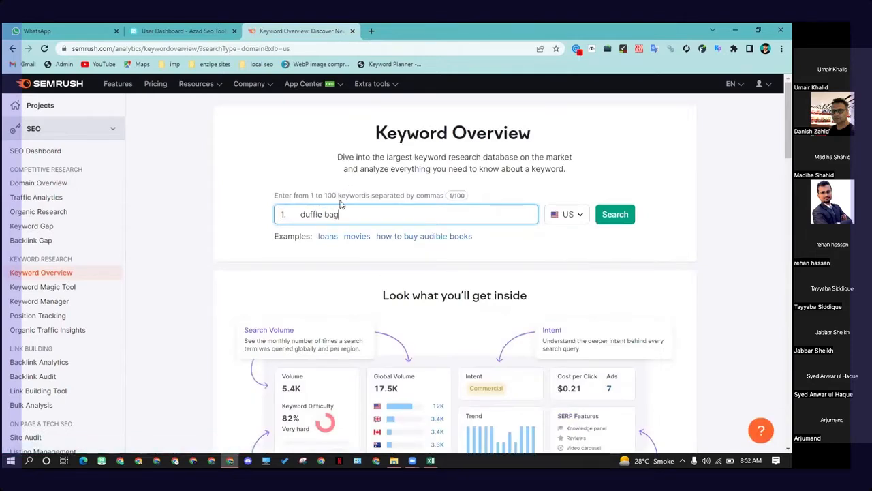
{"action": "type", "text": "le bag"}
{"action": "key", "text": "Return"}
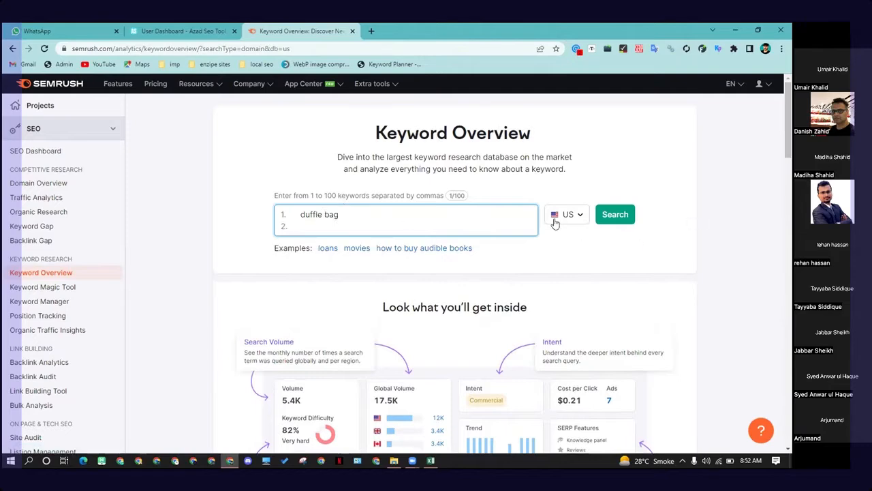
{"action": "left_click", "coordinate": [613, 215]}
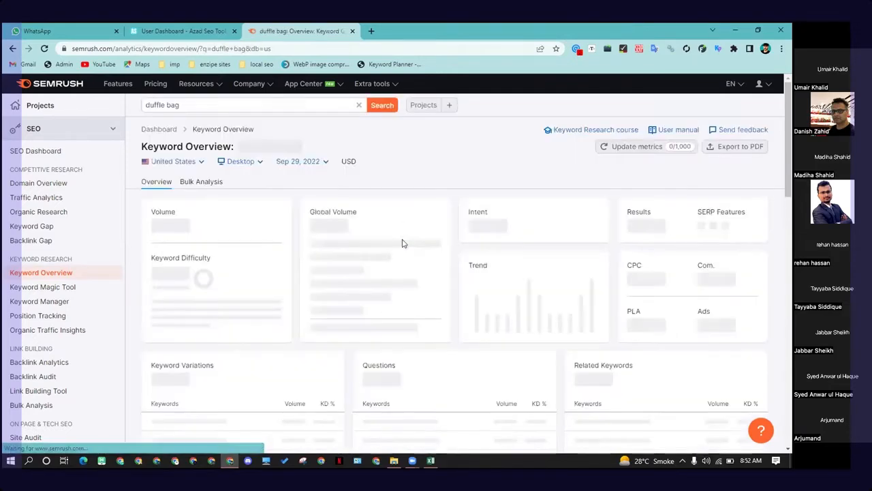
Step: Review the duffle bag overview metrics, keyword variations, questions and related keywords
{"action": "scroll", "coordinate": [247, 294], "scroll_direction": "down", "scroll_amount": 1}
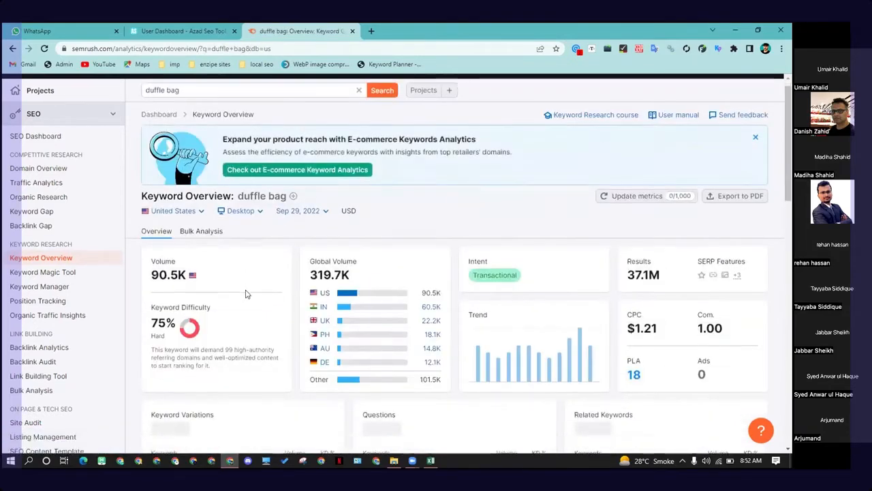
{"action": "scroll", "coordinate": [247, 293], "scroll_direction": "down", "scroll_amount": 2}
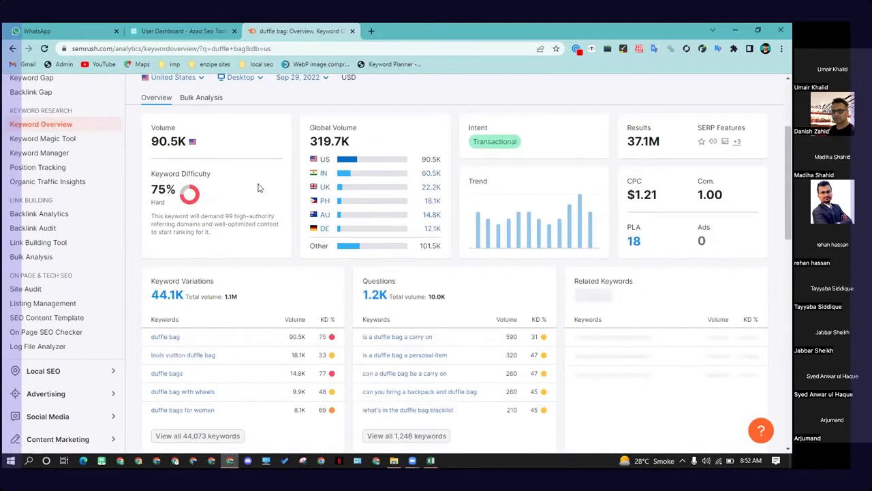
{"action": "scroll", "coordinate": [220, 220], "scroll_direction": "down", "scroll_amount": 1}
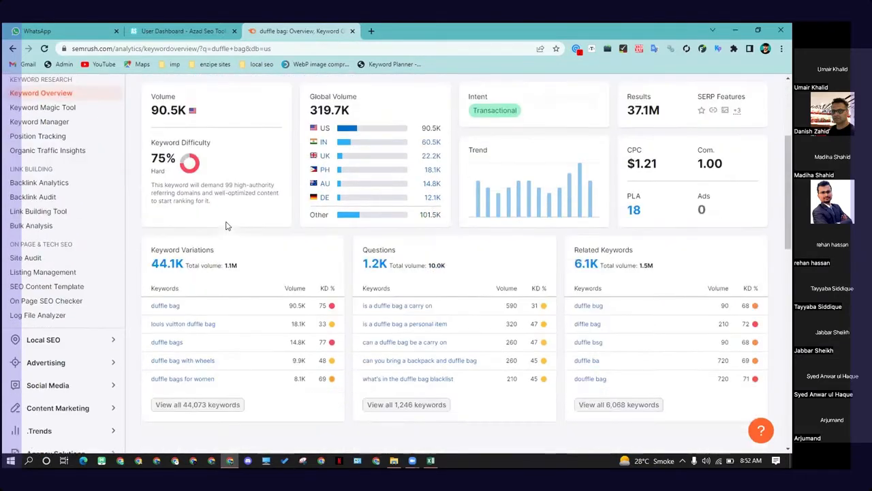
{"action": "scroll", "coordinate": [231, 226], "scroll_direction": "up", "scroll_amount": 1}
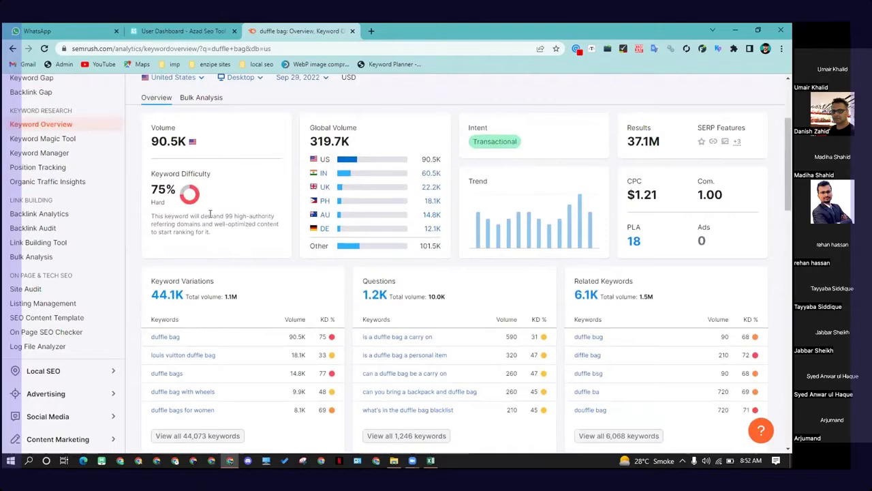
{"action": "scroll", "coordinate": [210, 214], "scroll_direction": "down", "scroll_amount": 2}
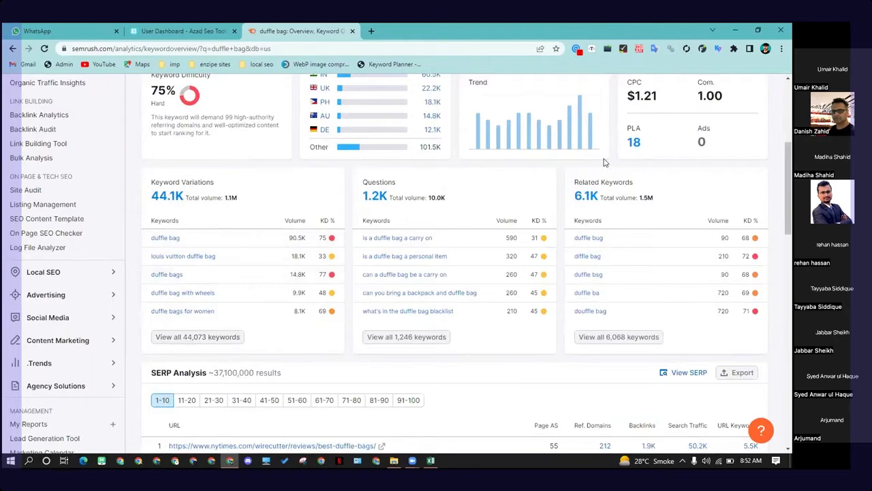
{"action": "left_click", "coordinate": [371, 30]}
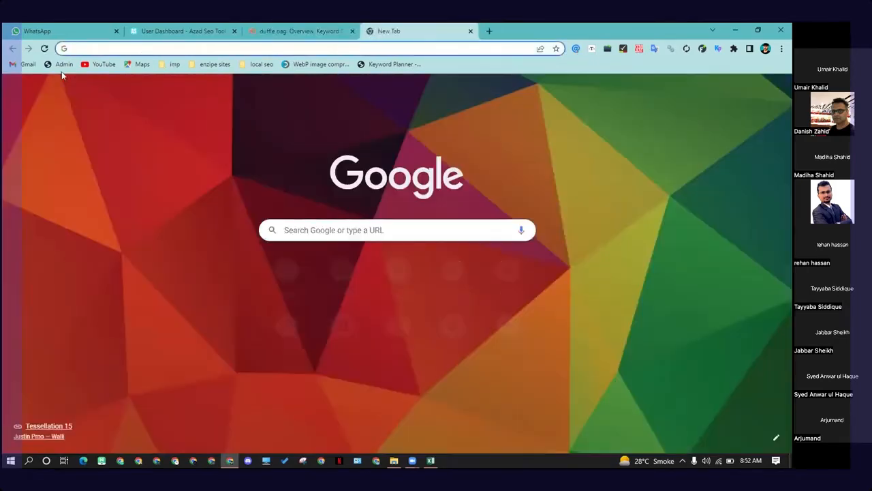
{"action": "left_click", "coordinate": [699, 213]}
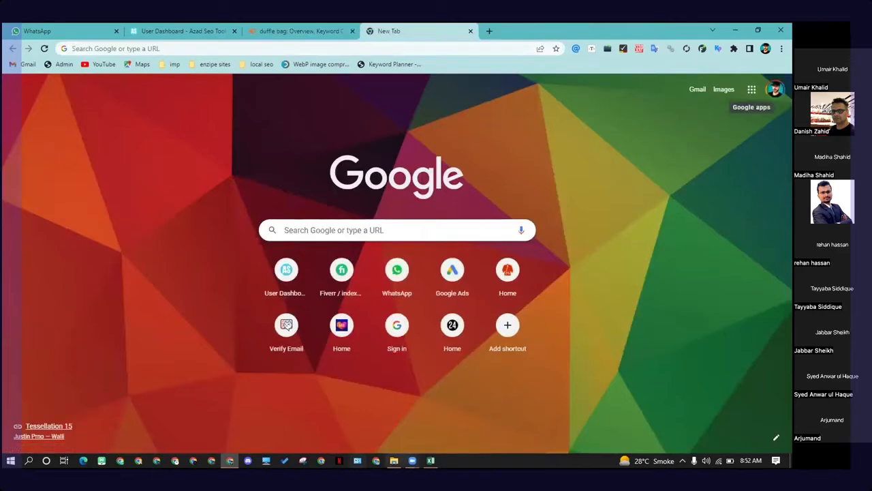
{"action": "left_click", "coordinate": [286, 31]}
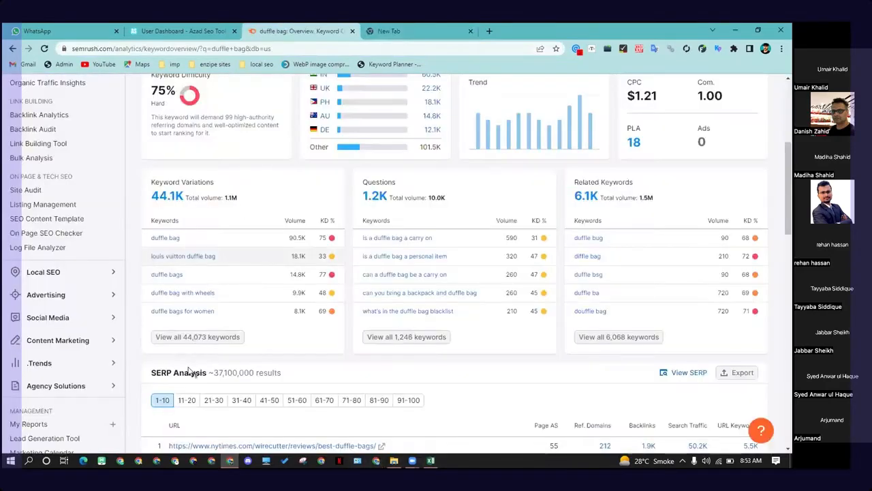
Step: Open all duffle bag keyword variations in the Keyword Magic Tool and browse the keyword groups
{"action": "left_click", "coordinate": [236, 340]}
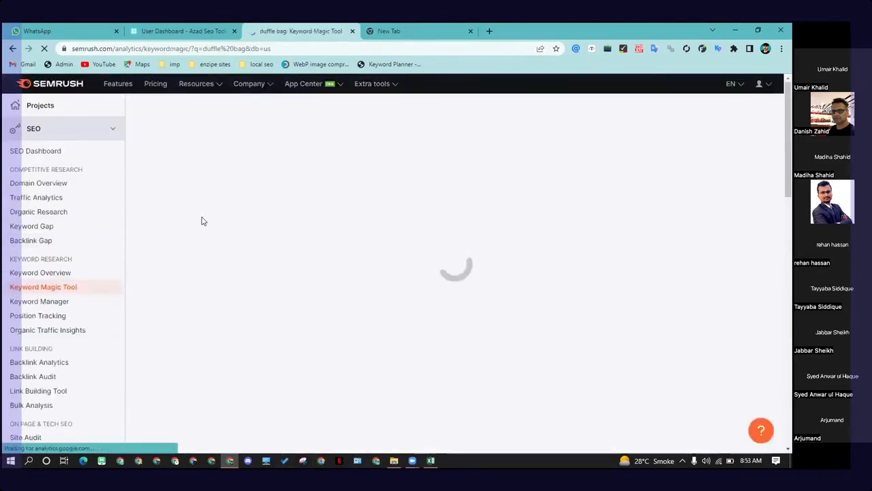
{"action": "scroll", "coordinate": [203, 253], "scroll_direction": "down", "scroll_amount": 1}
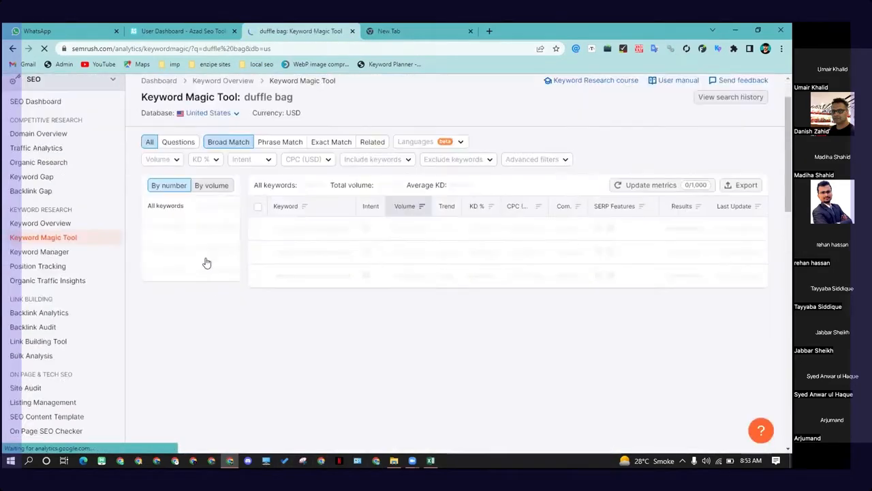
{"action": "scroll", "coordinate": [241, 294], "scroll_direction": "down", "scroll_amount": 1}
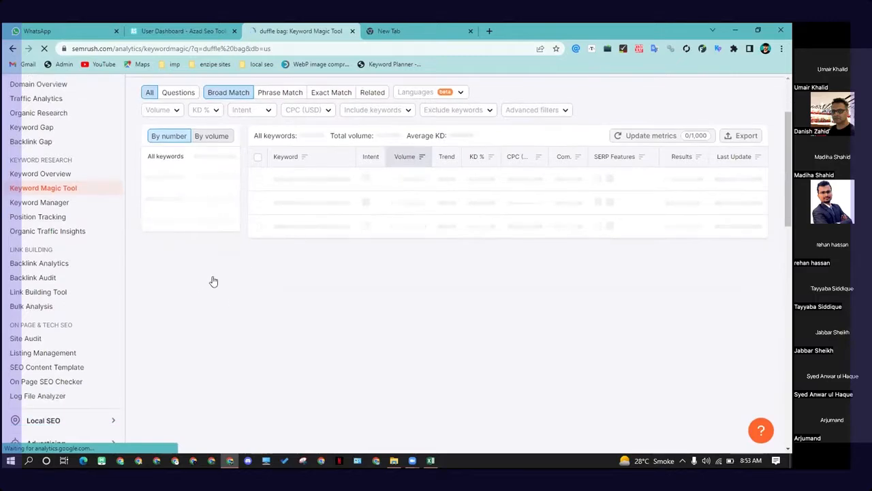
{"action": "scroll", "coordinate": [263, 291], "scroll_direction": "up", "scroll_amount": 2}
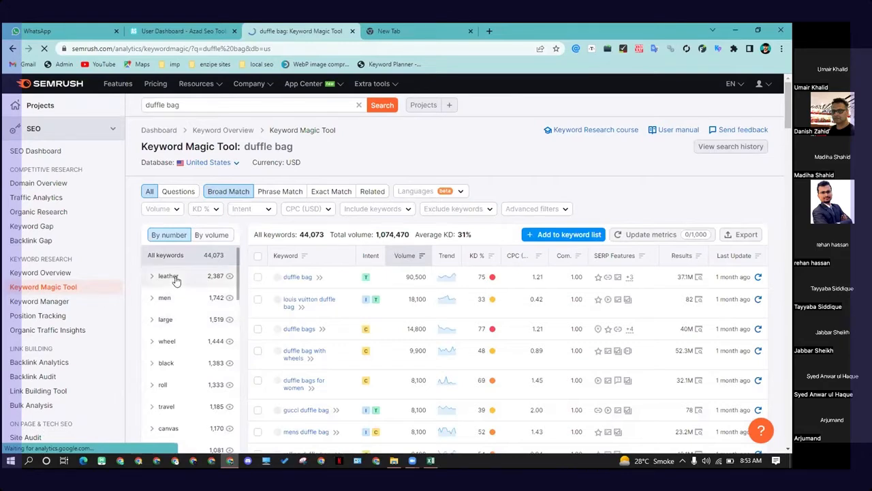
{"action": "scroll", "coordinate": [221, 299], "scroll_direction": "down", "scroll_amount": 1}
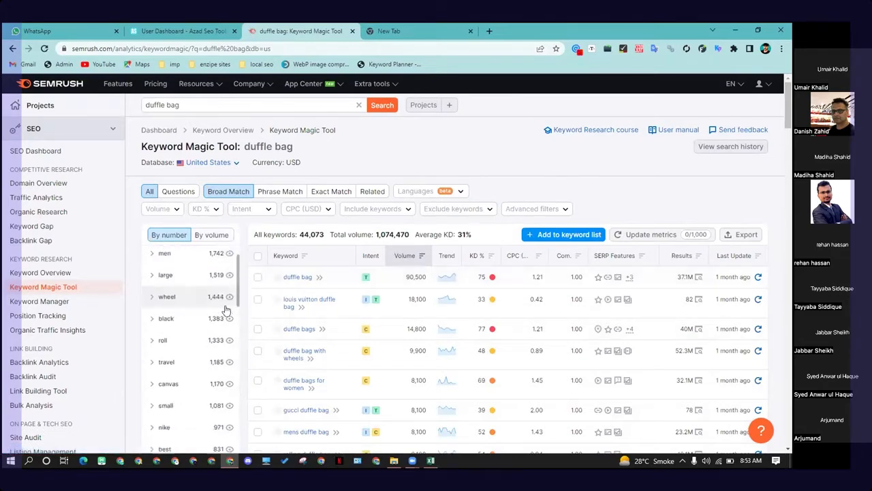
{"action": "scroll", "coordinate": [197, 331], "scroll_direction": "up", "scroll_amount": 1}
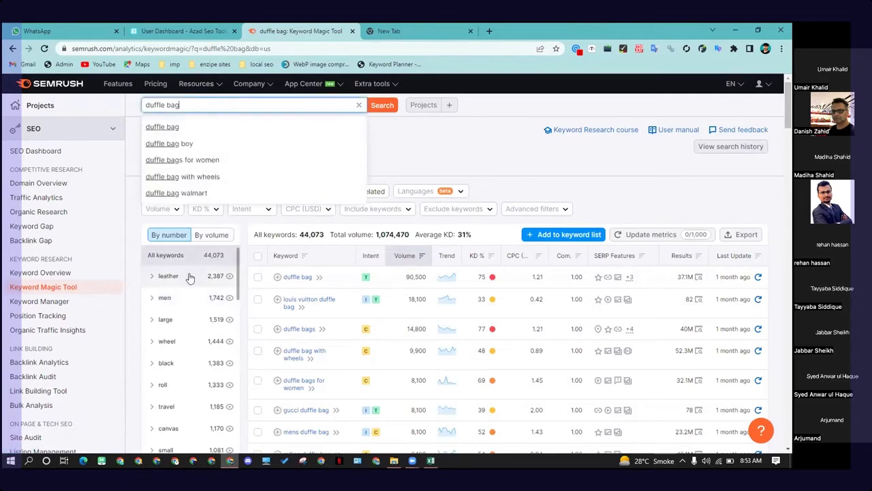
{"action": "left_click", "coordinate": [291, 223]}
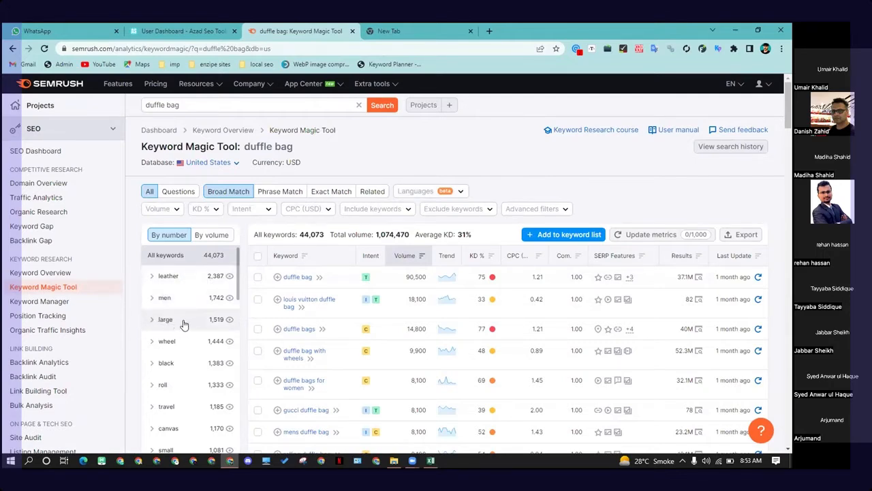
{"action": "scroll", "coordinate": [192, 321], "scroll_direction": "down", "scroll_amount": 1}
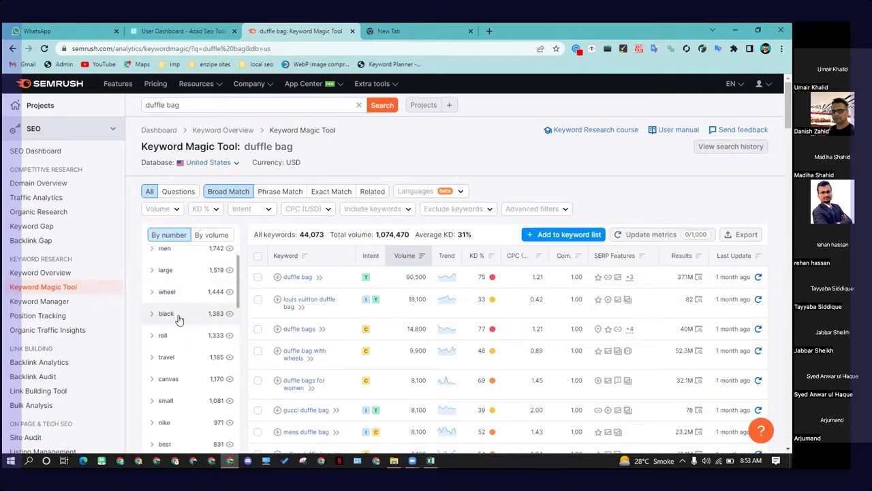
{"action": "scroll", "coordinate": [184, 273], "scroll_direction": "up", "scroll_amount": 1}
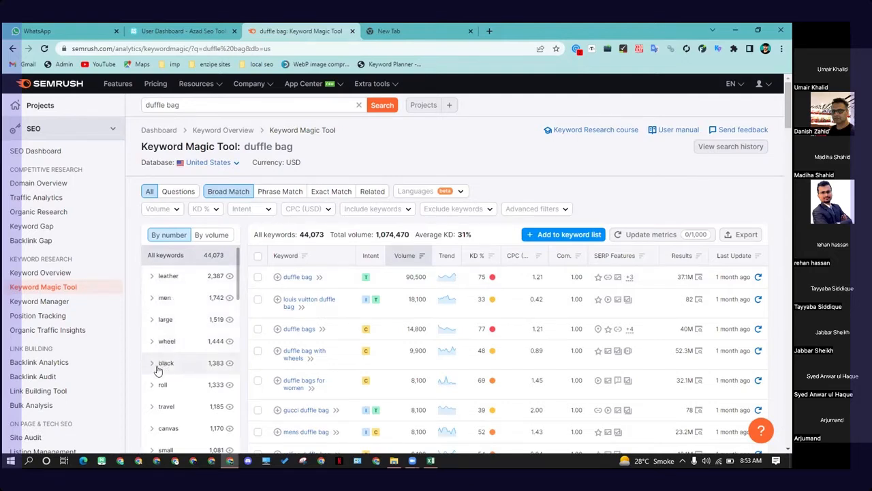
{"action": "scroll", "coordinate": [160, 361], "scroll_direction": "down", "scroll_amount": 3}
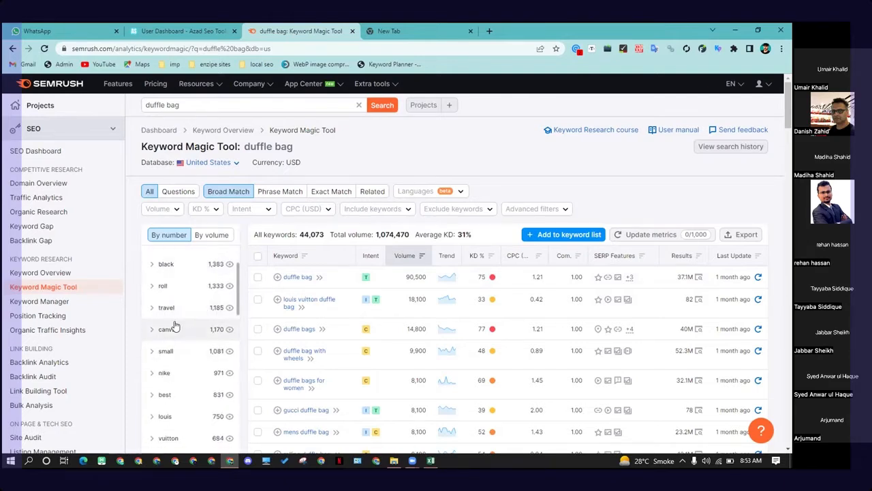
{"action": "scroll", "coordinate": [181, 315], "scroll_direction": "up", "scroll_amount": 2}
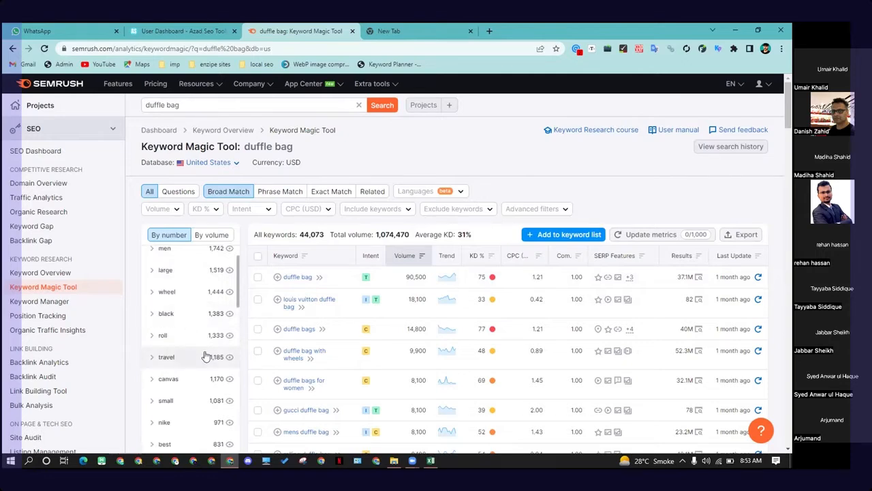
{"action": "scroll", "coordinate": [194, 327], "scroll_direction": "up", "scroll_amount": 2}
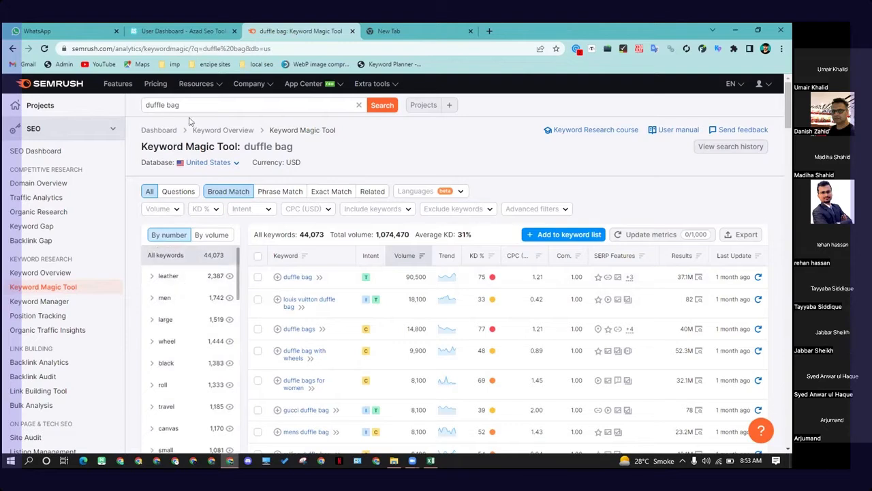
Step: Filter the keyword list with a custom KD % range up to 30
{"action": "left_click", "coordinate": [143, 105]}
{"action": "left_click", "coordinate": [468, 137]}
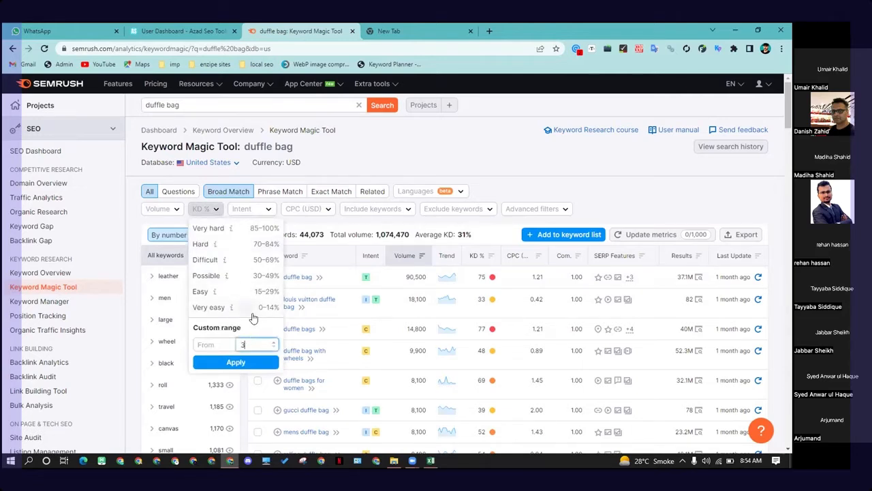
{"action": "type", "text": "0"}
{"action": "left_click", "coordinate": [237, 363]}
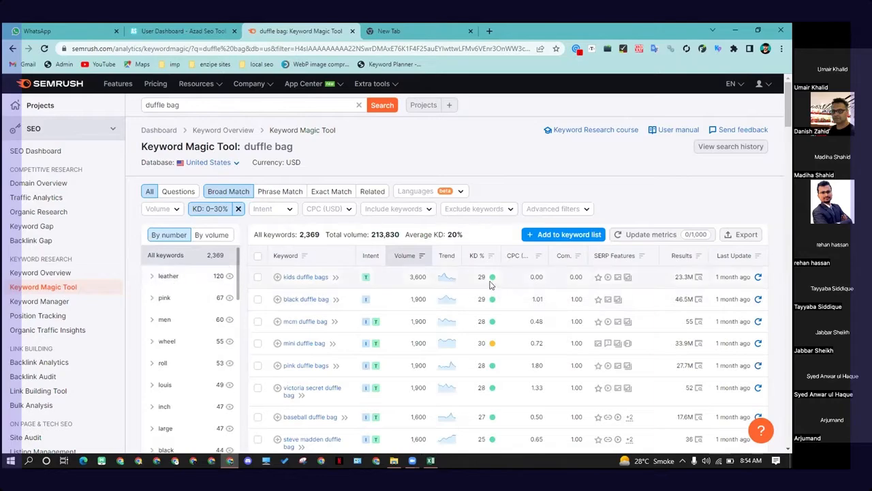
Step: Show only the leather keyword group within the filtered results
{"action": "scroll", "coordinate": [434, 291], "scroll_direction": "down", "scroll_amount": 2}
{"action": "scroll", "coordinate": [434, 291], "scroll_direction": "down", "scroll_amount": 1}
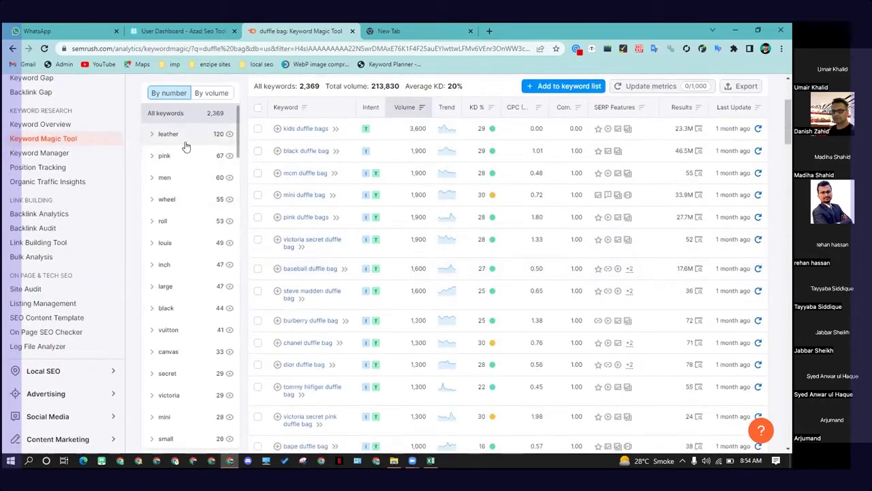
{"action": "left_click", "coordinate": [205, 136]}
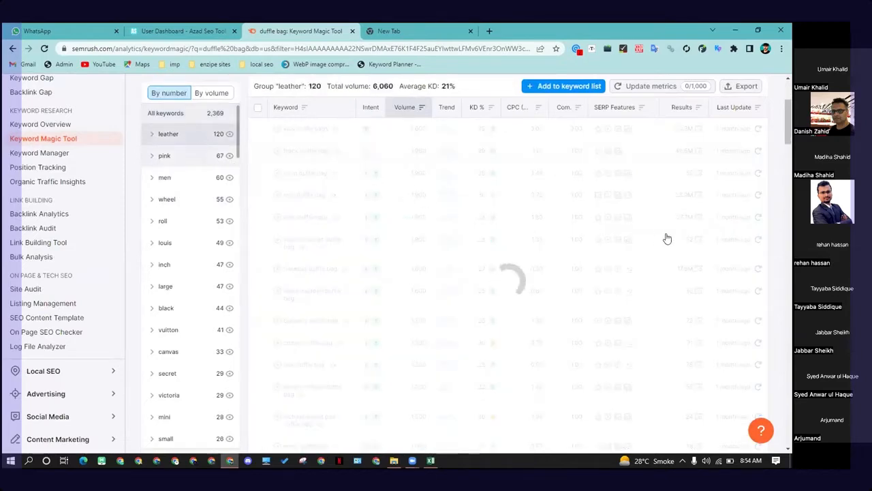
{"action": "scroll", "coordinate": [163, 250], "scroll_direction": "up", "scroll_amount": 2}
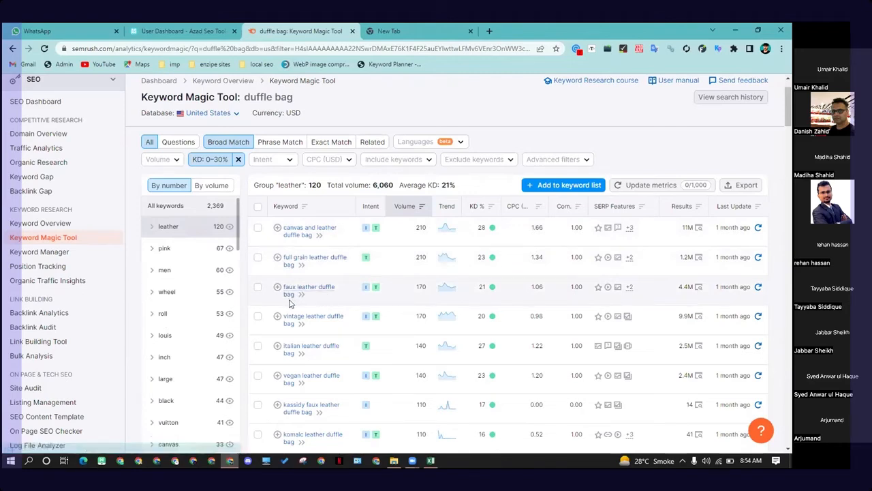
{"action": "scroll", "coordinate": [317, 283], "scroll_direction": "down", "scroll_amount": 1}
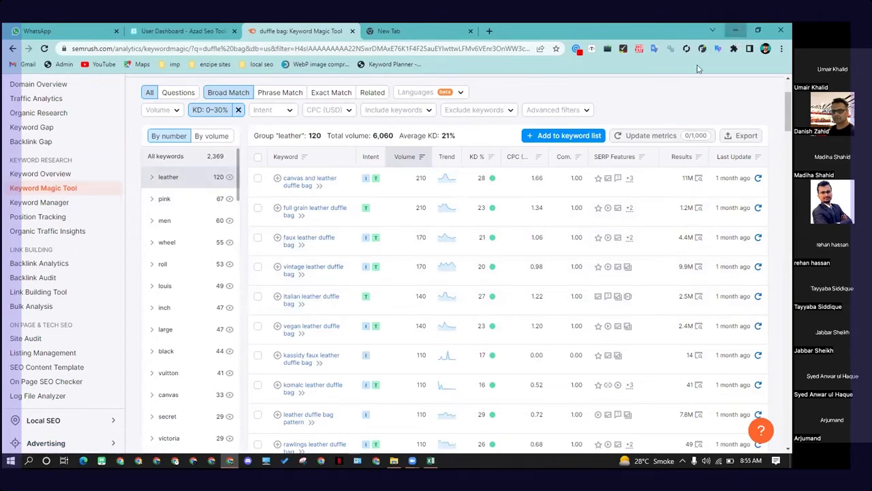
Step: Minimize the browser and create a new Microsoft Excel Worksheet in the Downloads folder
{"action": "left_click", "coordinate": [734, 29]}
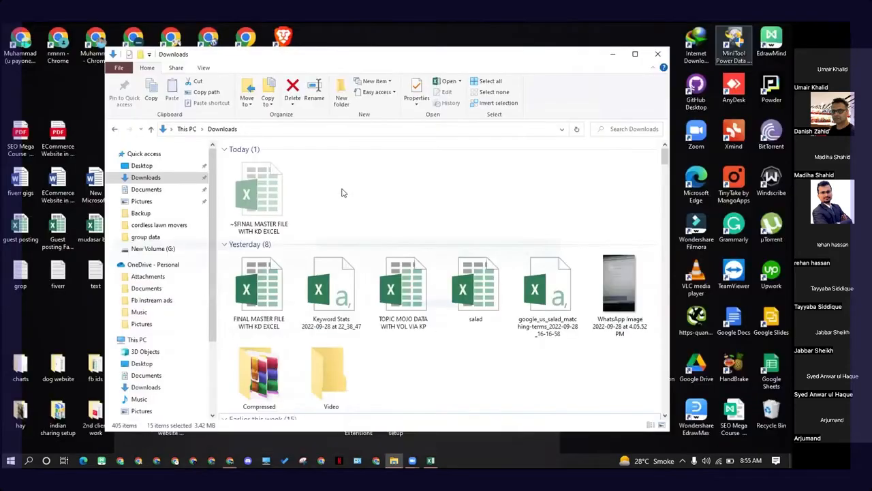
{"action": "right_click", "coordinate": [426, 170]}
{"action": "mouse_move", "coordinate": [381, 317]}
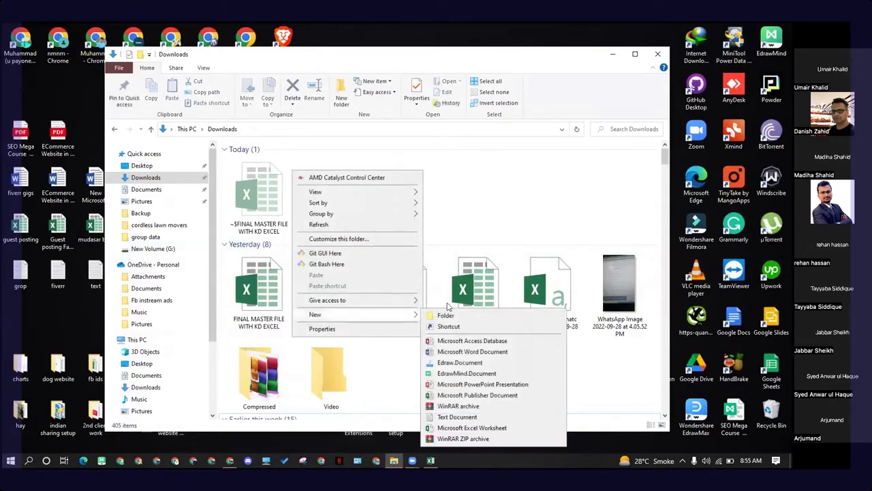
{"action": "left_click", "coordinate": [475, 427]}
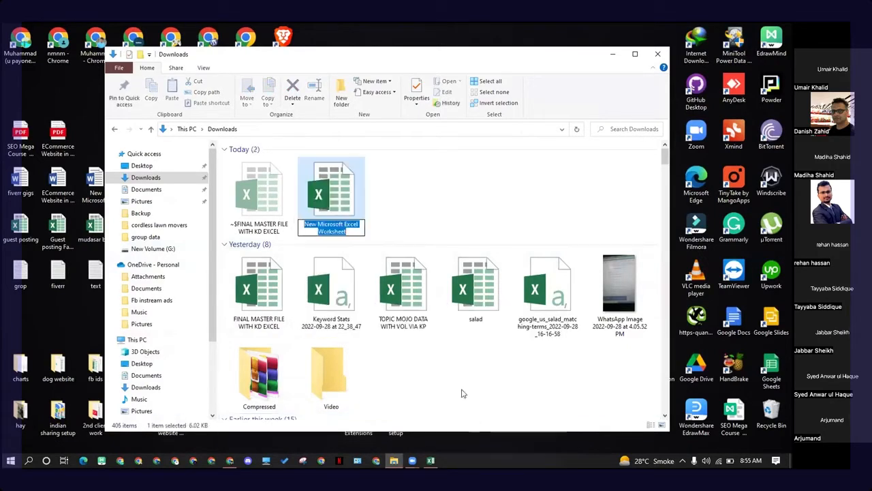
Step: Leave the new worksheet with its default name and close the Downloads folder window
{"action": "left_click", "coordinate": [432, 192]}
{"action": "left_click", "coordinate": [432, 192]}
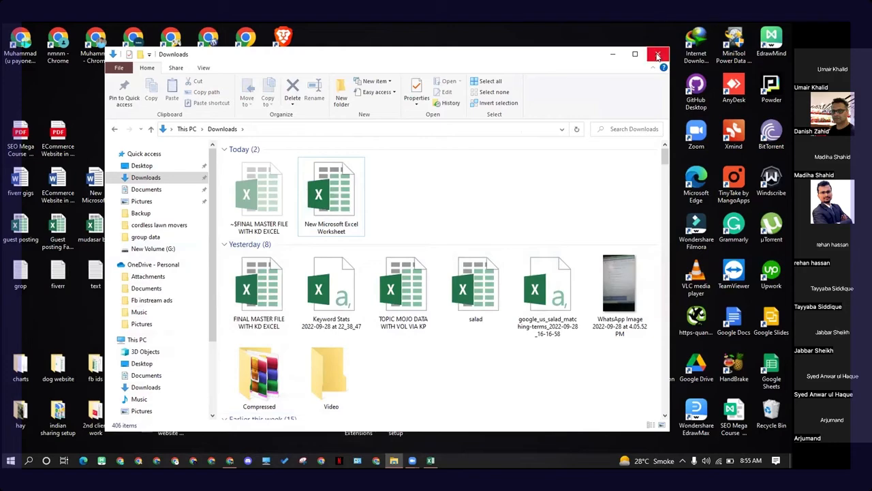
{"action": "left_click", "coordinate": [657, 54]}
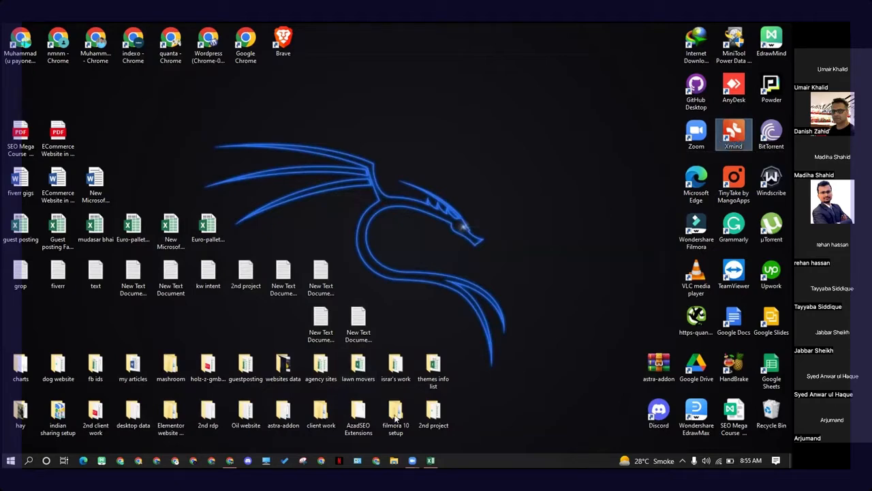
Step: Search Google for xmind and open the Xmind mind mapping website to browse it
{"action": "key", "text": "alt+Tab"}
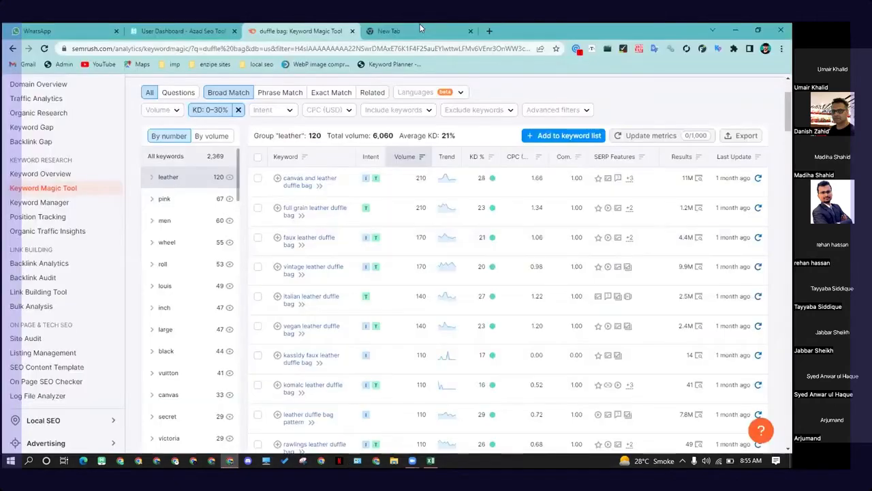
{"action": "left_click", "coordinate": [419, 28]}
{"action": "left_click", "coordinate": [414, 50]}
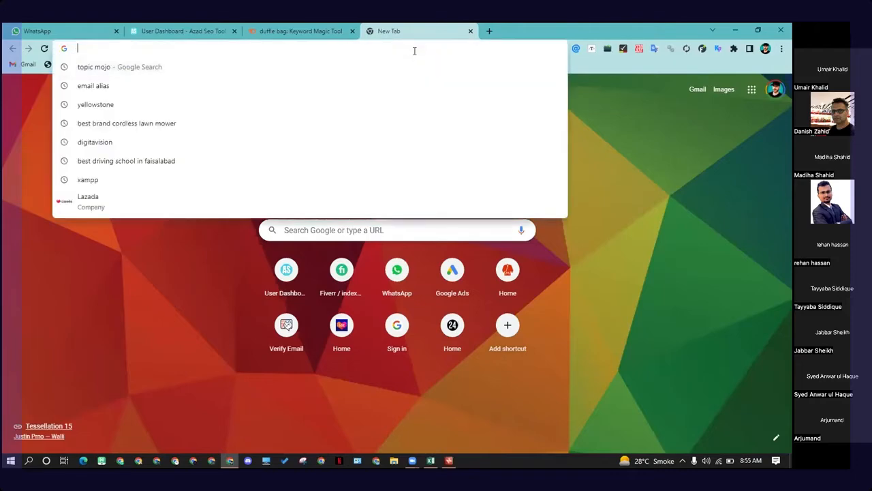
{"action": "type", "text": "xmind"}
{"action": "key", "text": "Return"}
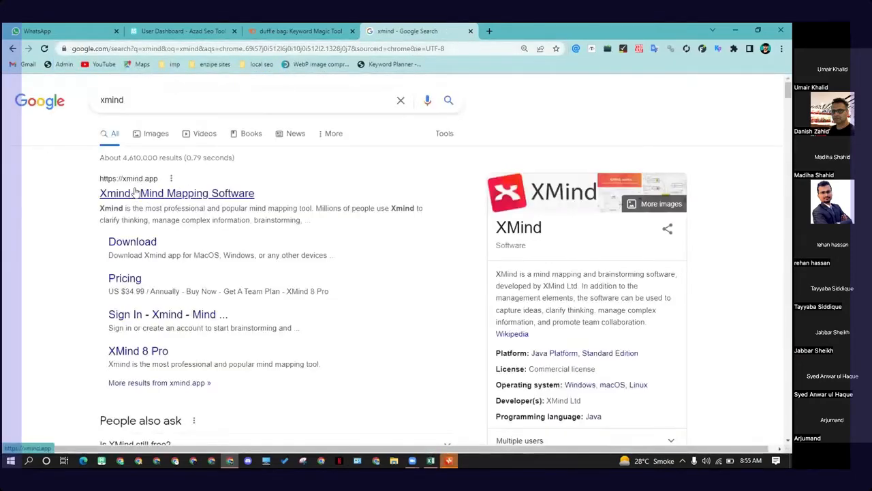
{"action": "scroll", "coordinate": [155, 168], "scroll_direction": "down", "scroll_amount": 1}
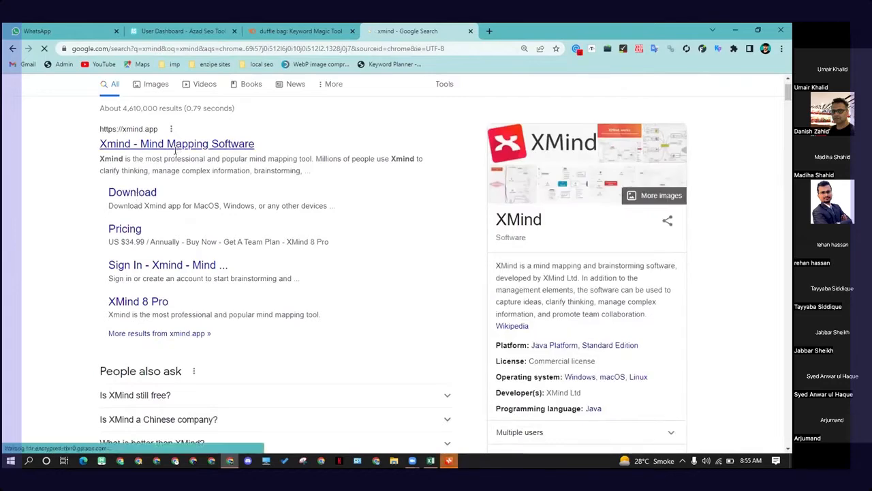
{"action": "left_click", "coordinate": [240, 146]}
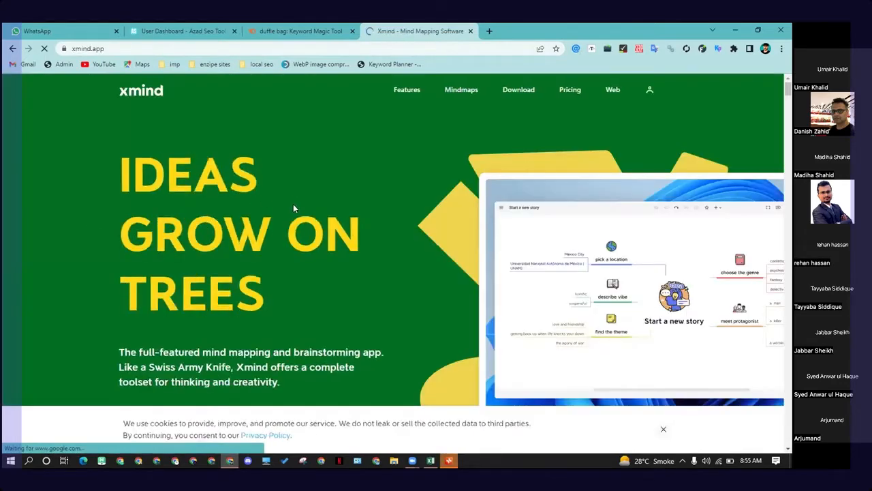
{"action": "scroll", "coordinate": [249, 195], "scroll_direction": "down", "scroll_amount": 3}
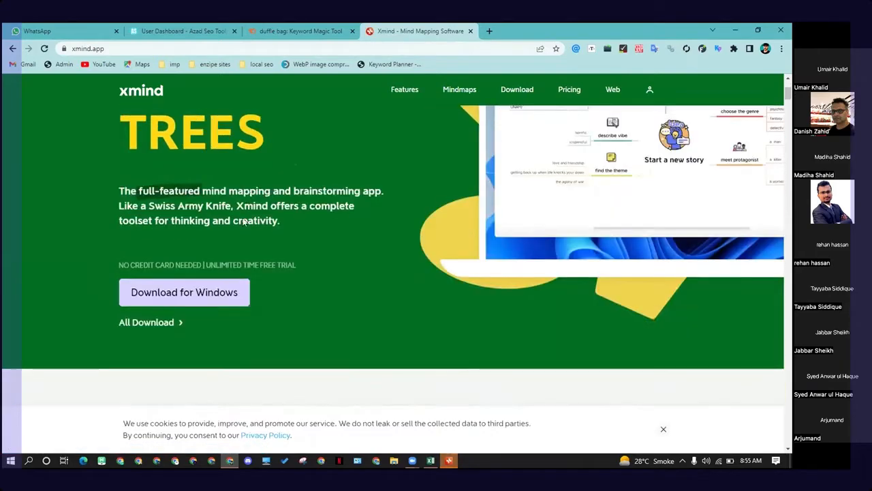
{"action": "scroll", "coordinate": [324, 229], "scroll_direction": "down", "scroll_amount": 4}
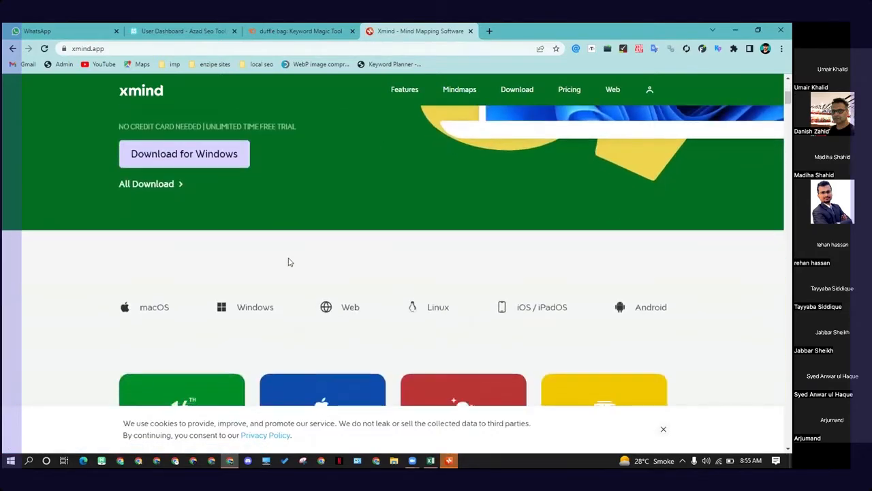
{"action": "scroll", "coordinate": [348, 222], "scroll_direction": "down", "scroll_amount": 1}
{"action": "scroll", "coordinate": [269, 245], "scroll_direction": "up", "scroll_amount": 4}
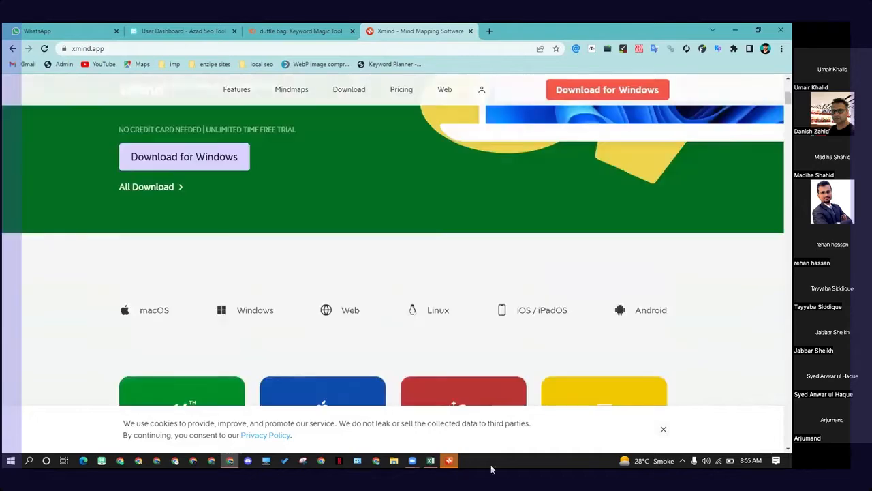
Step: Launch the Xmind app and start a new blank mind map
{"action": "left_click", "coordinate": [443, 464]}
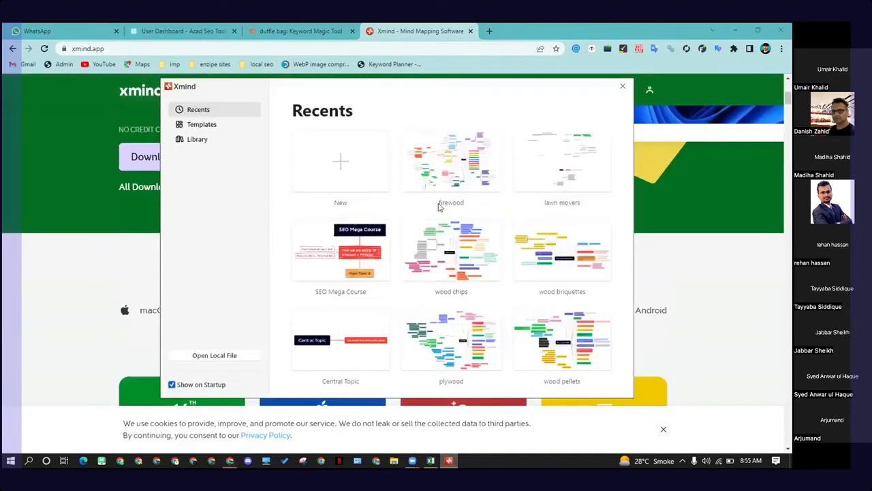
{"action": "scroll", "coordinate": [453, 211], "scroll_direction": "down", "scroll_amount": 3}
{"action": "scroll", "coordinate": [467, 265], "scroll_direction": "up", "scroll_amount": 3}
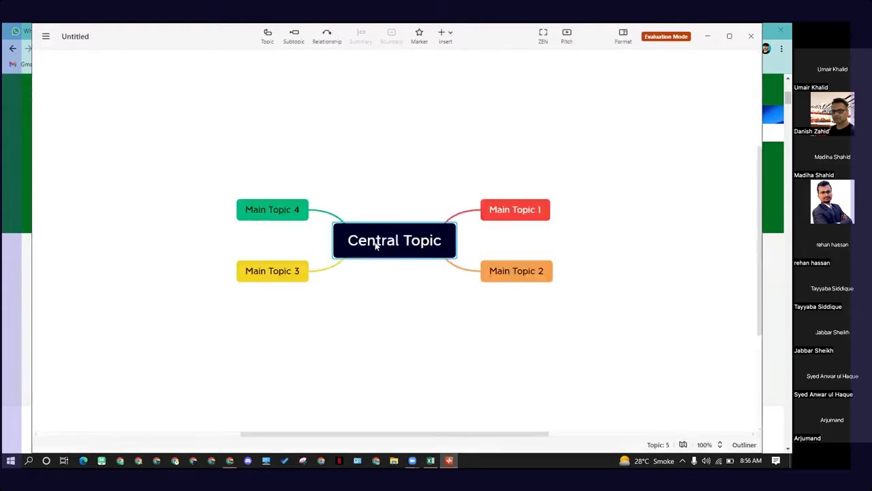
Step: Open the Format panel and maximize the Xmind window
{"action": "left_click", "coordinate": [623, 37]}
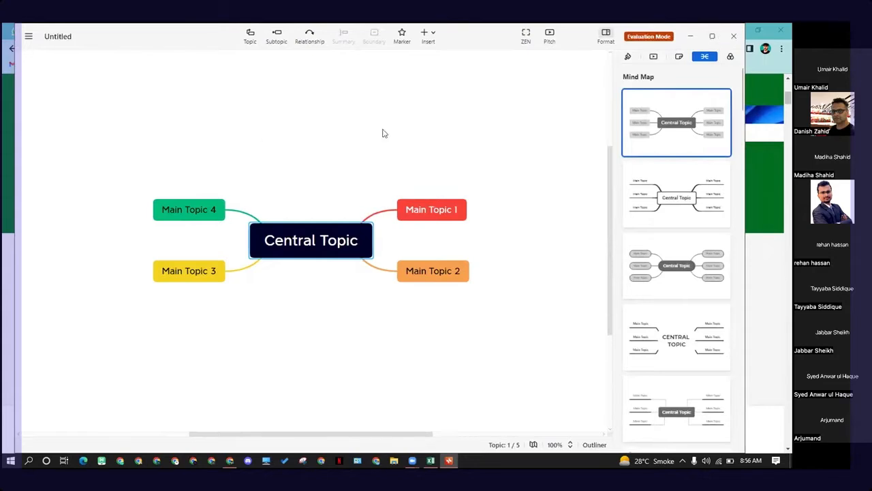
{"action": "left_click", "coordinate": [711, 39]}
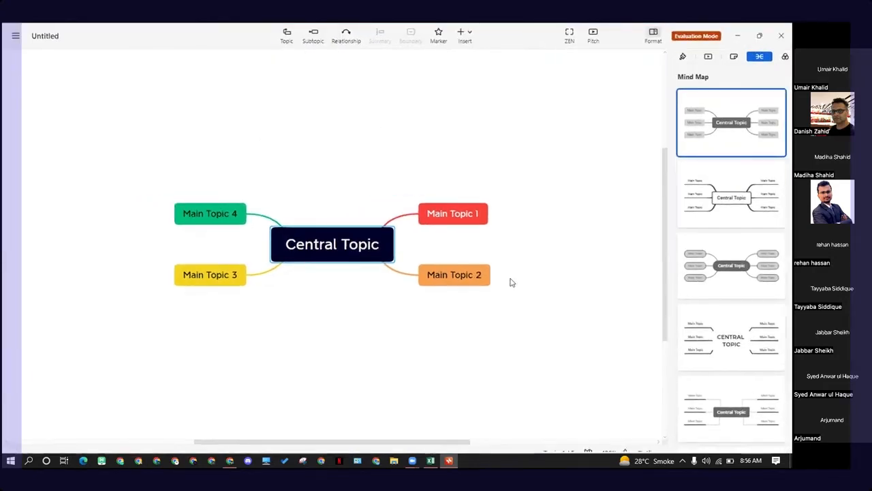
{"action": "left_click", "coordinate": [424, 336]}
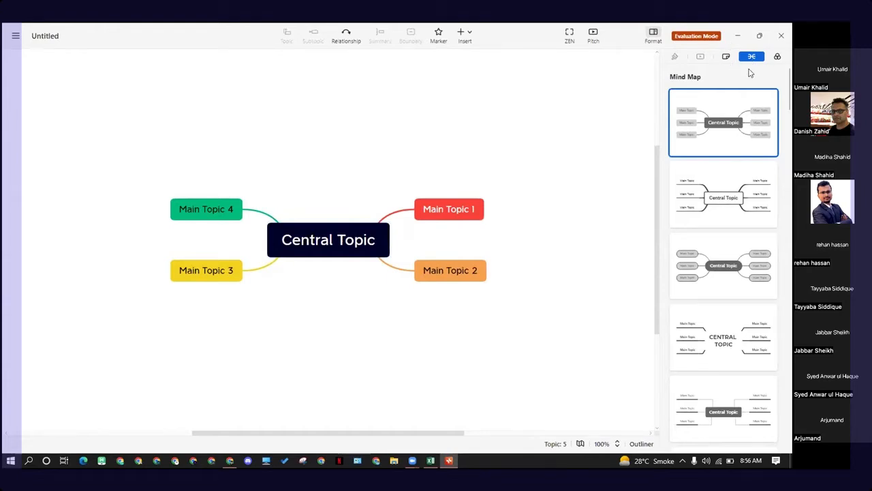
{"action": "scroll", "coordinate": [728, 194], "scroll_direction": "down", "scroll_amount": 1}
{"action": "scroll", "coordinate": [730, 194], "scroll_direction": "up", "scroll_amount": 1}
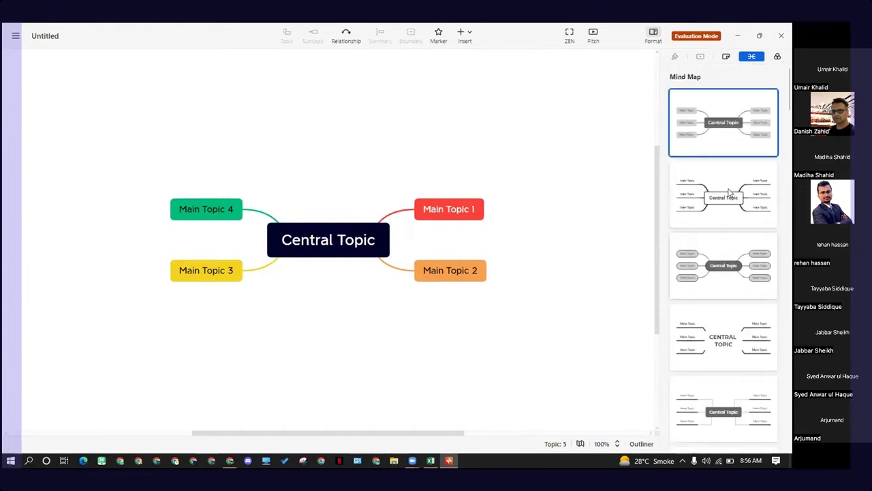
Step: Preview several mind map structures and apply the first Logic Chart layout to the map
{"action": "left_click", "coordinate": [725, 178]}
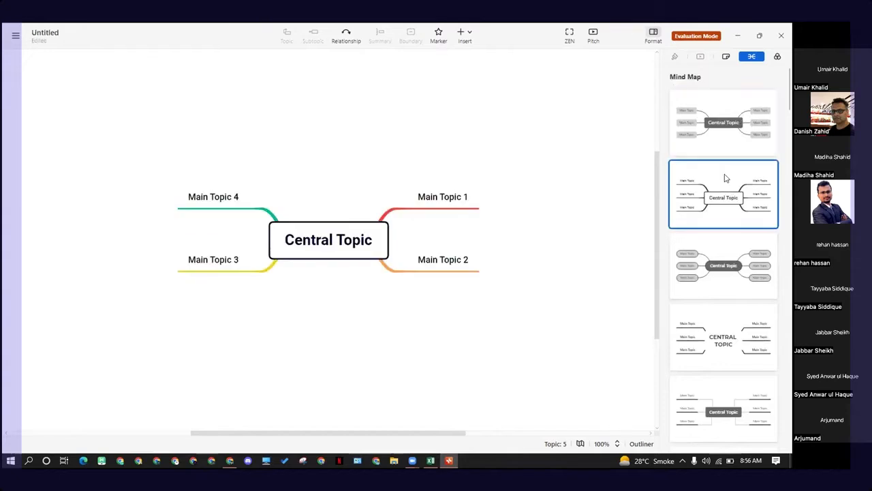
{"action": "scroll", "coordinate": [722, 188], "scroll_direction": "down", "scroll_amount": 1}
{"action": "left_click", "coordinate": [722, 193]}
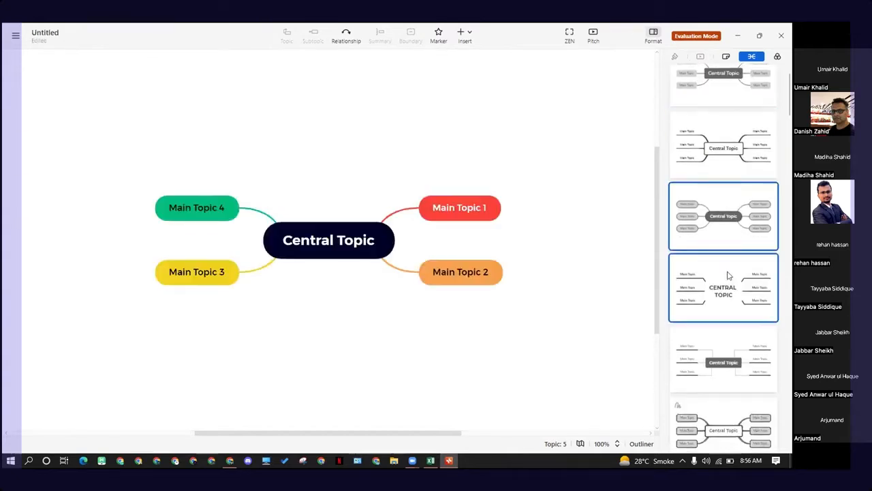
{"action": "left_click", "coordinate": [727, 297]}
{"action": "scroll", "coordinate": [726, 280], "scroll_direction": "down", "scroll_amount": 2}
{"action": "left_click", "coordinate": [723, 287]}
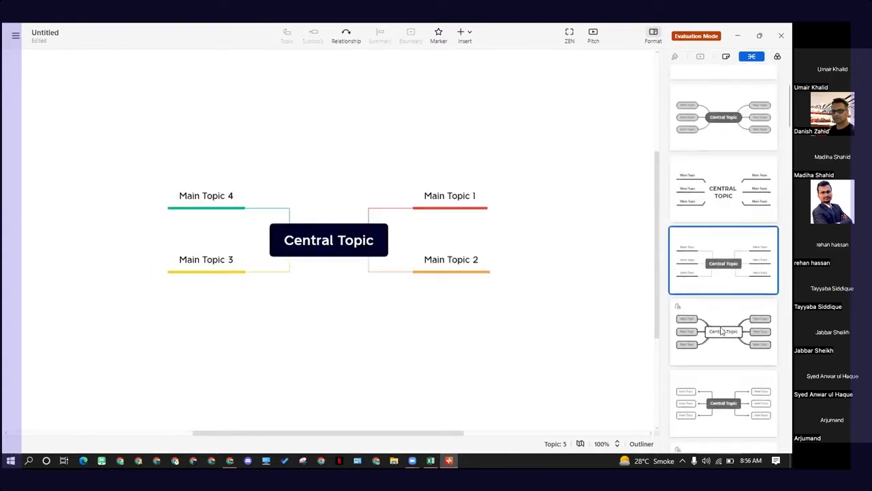
{"action": "scroll", "coordinate": [704, 279], "scroll_direction": "down", "scroll_amount": 2}
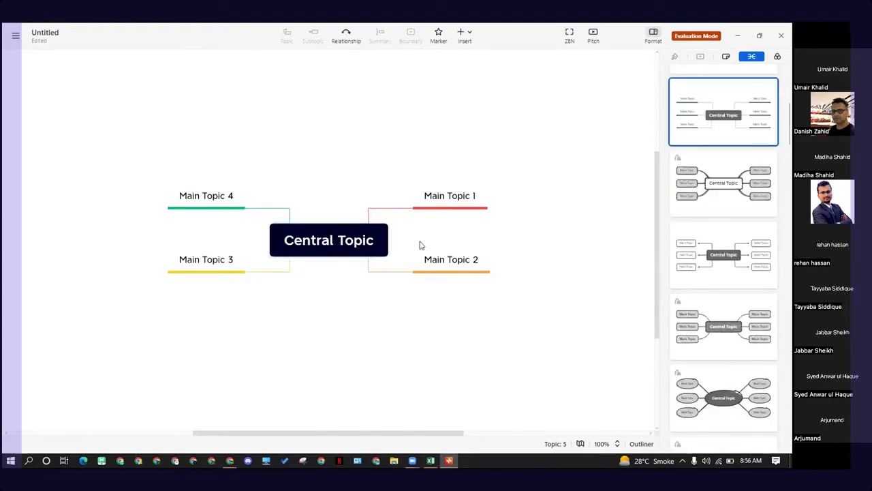
{"action": "scroll", "coordinate": [716, 326], "scroll_direction": "down", "scroll_amount": 4}
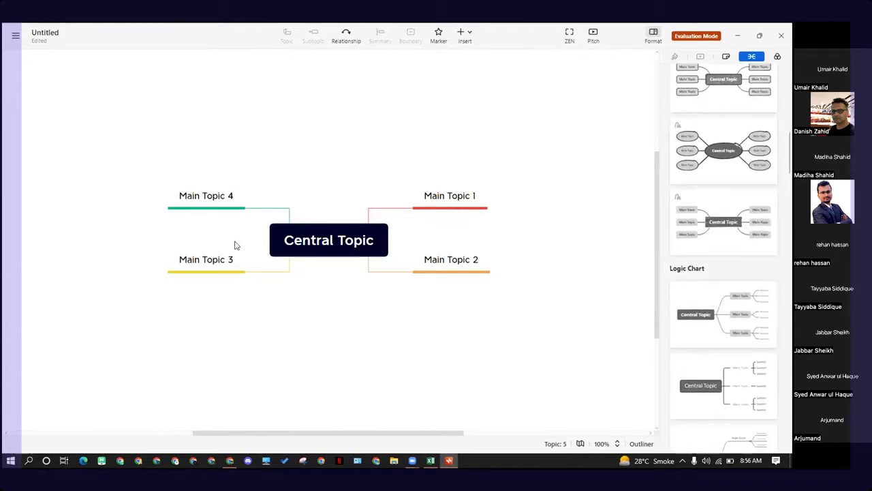
{"action": "scroll", "coordinate": [716, 344], "scroll_direction": "down", "scroll_amount": 1}
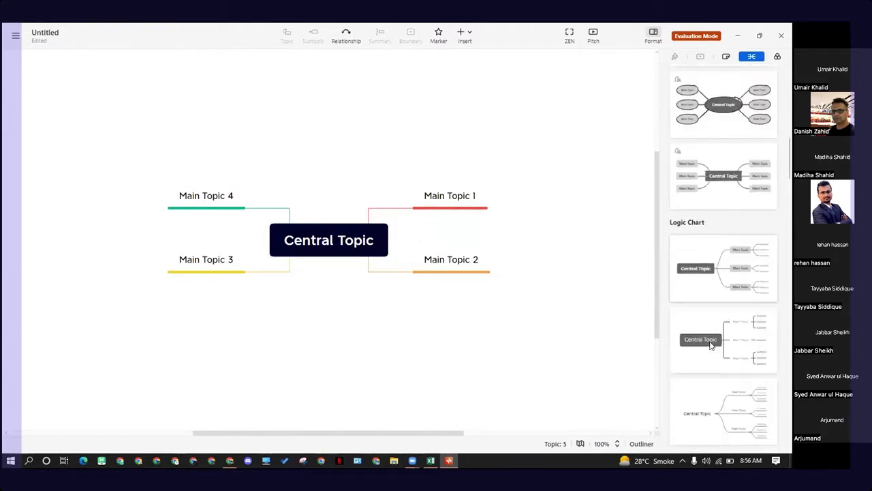
{"action": "left_click", "coordinate": [711, 293]}
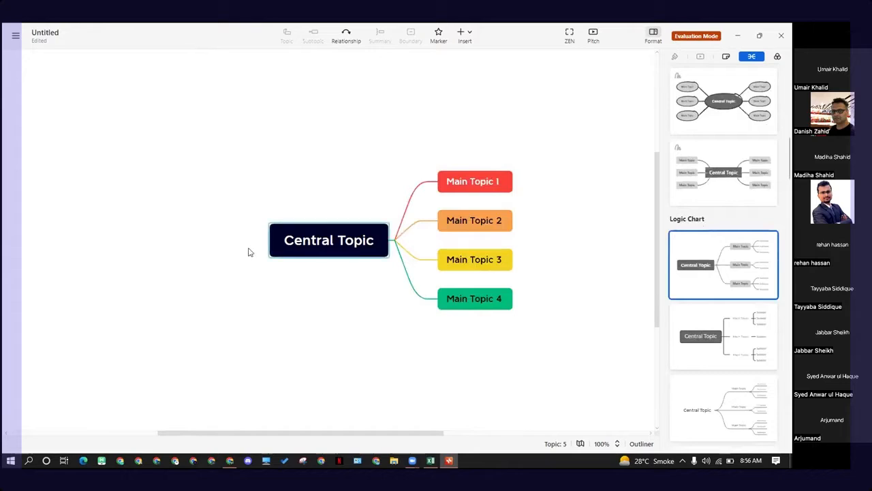
Step: Rename the central topic to duffle bags
{"action": "double_click", "coordinate": [319, 239]}
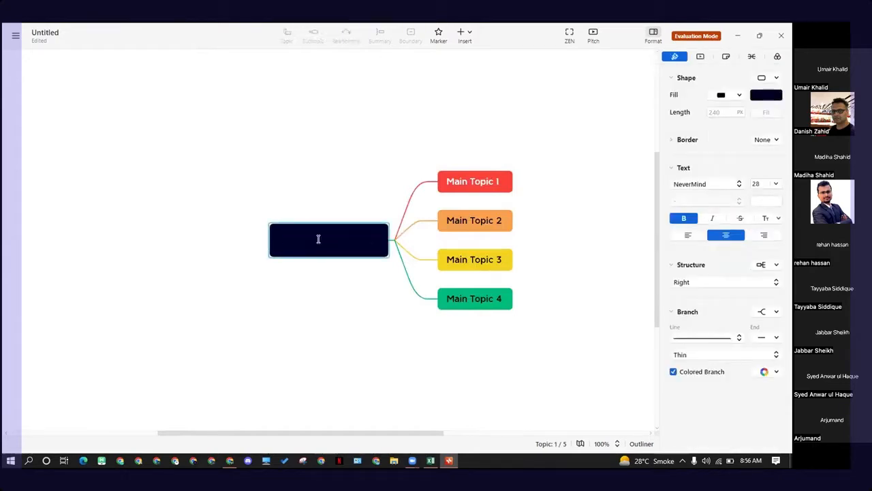
{"action": "type", "text": "duffle bags"}
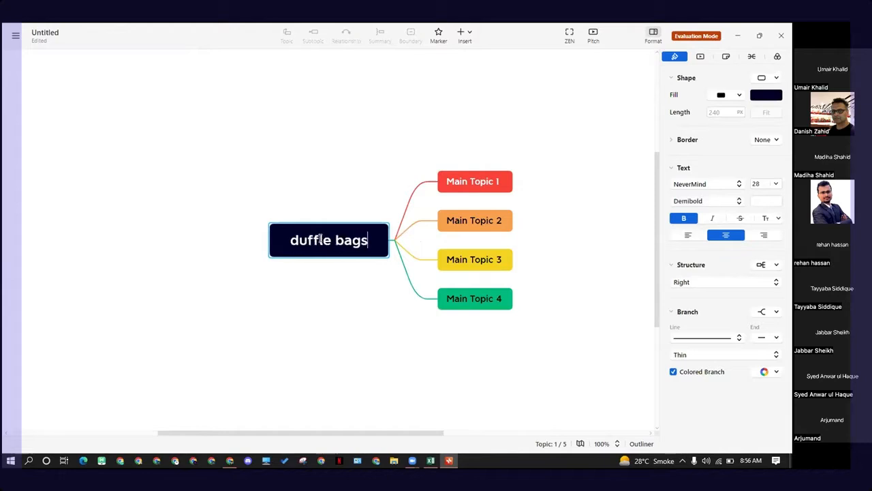
{"action": "left_click", "coordinate": [368, 304]}
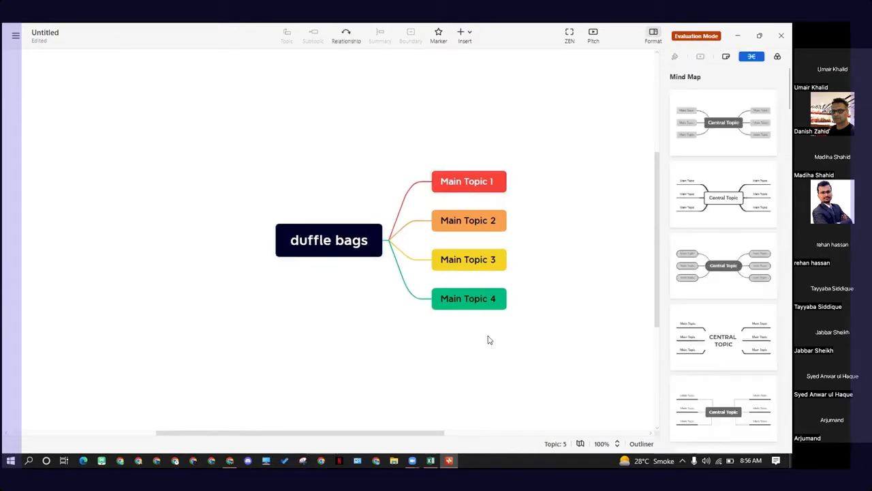
Step: Select Main Topics 2, 3 and 4 and delete them from the map
{"action": "left_click_drag", "start_coordinate": [489, 339], "coordinate": [481, 220]}
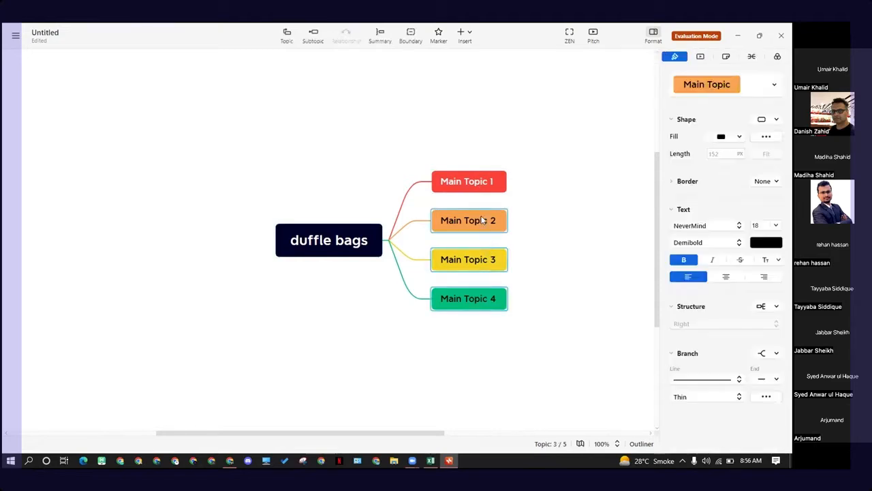
{"action": "key", "text": "Delete"}
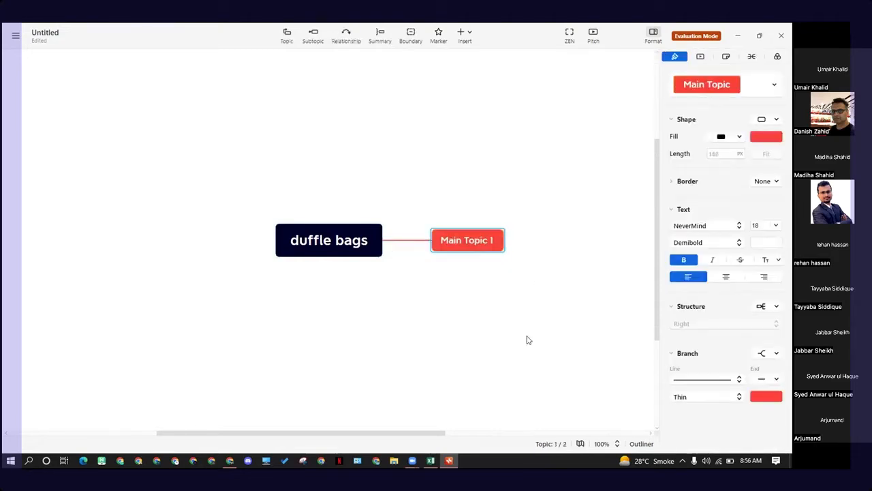
{"action": "left_click", "coordinate": [358, 241]}
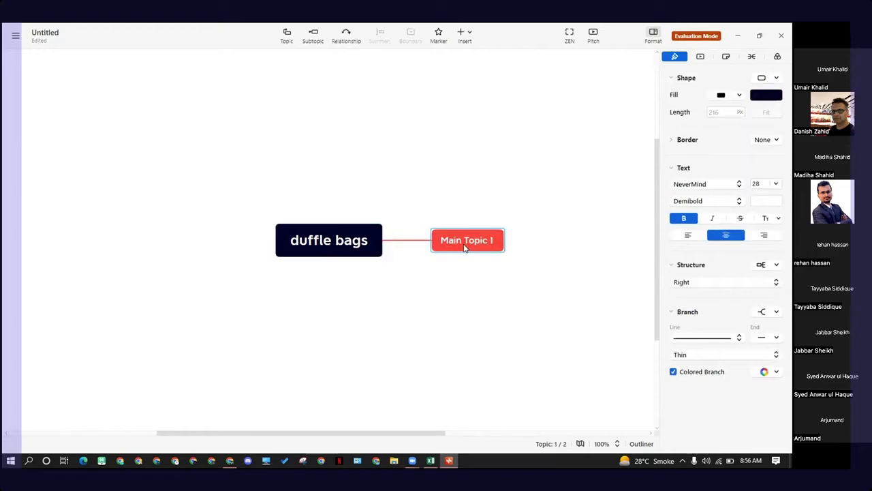
Step: Rename Main Topic 1 to leather duffle bags
{"action": "double_click", "coordinate": [464, 247]}
{"action": "key", "text": "BackSpace"}
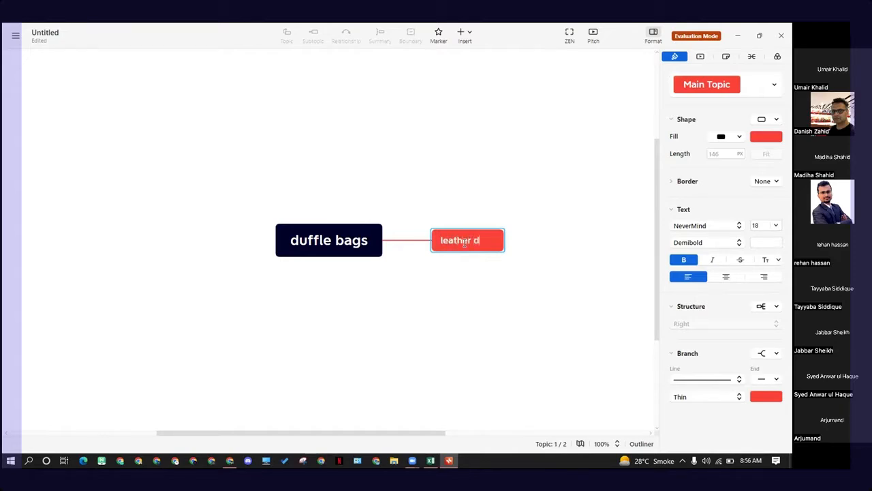
{"action": "type", "text": "leather duffle bags"}
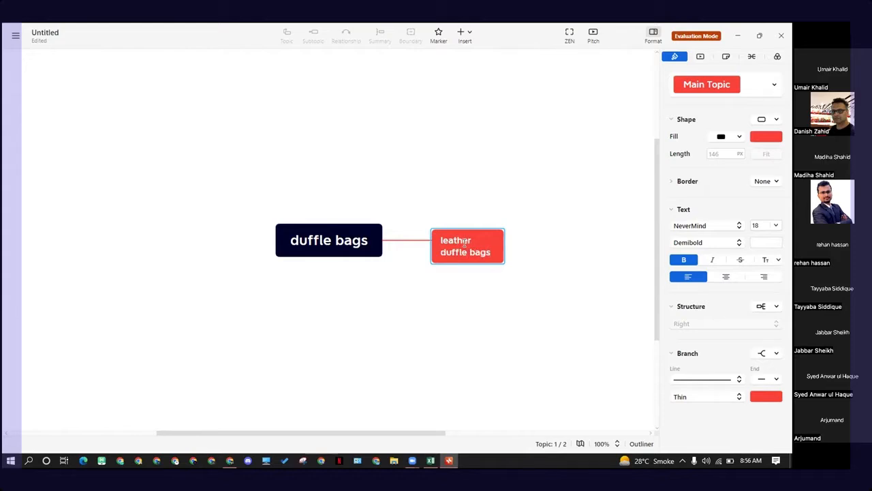
{"action": "key", "text": "Return"}
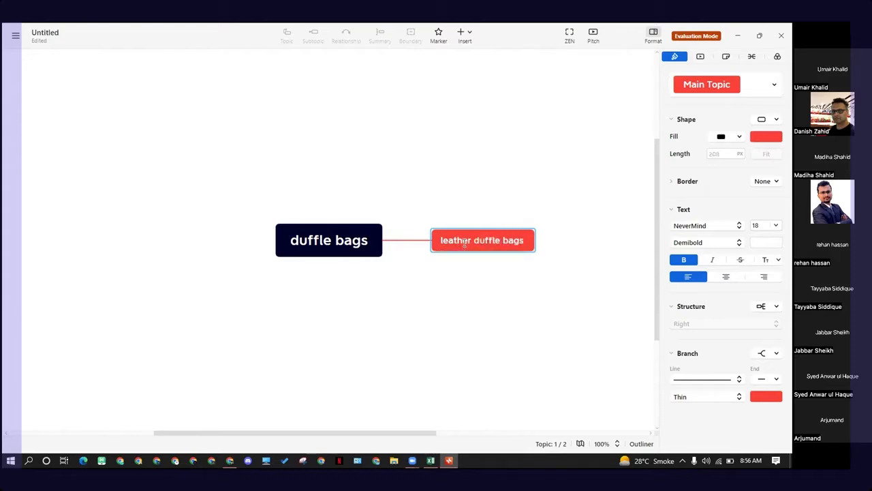
Step: Add a second main topic branching from the duffle bags central topic
{"action": "left_click", "coordinate": [350, 251]}
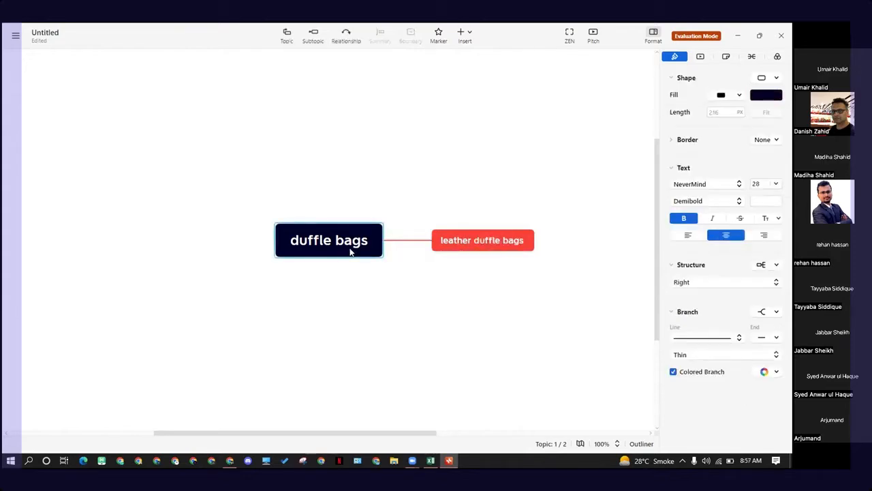
{"action": "key", "text": "Tab"}
{"action": "left_click", "coordinate": [346, 247]}
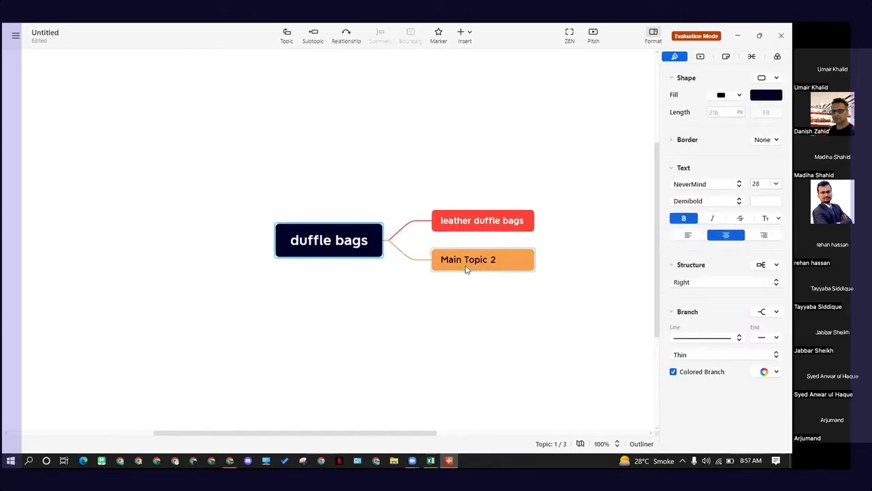
{"action": "left_click", "coordinate": [385, 247]}
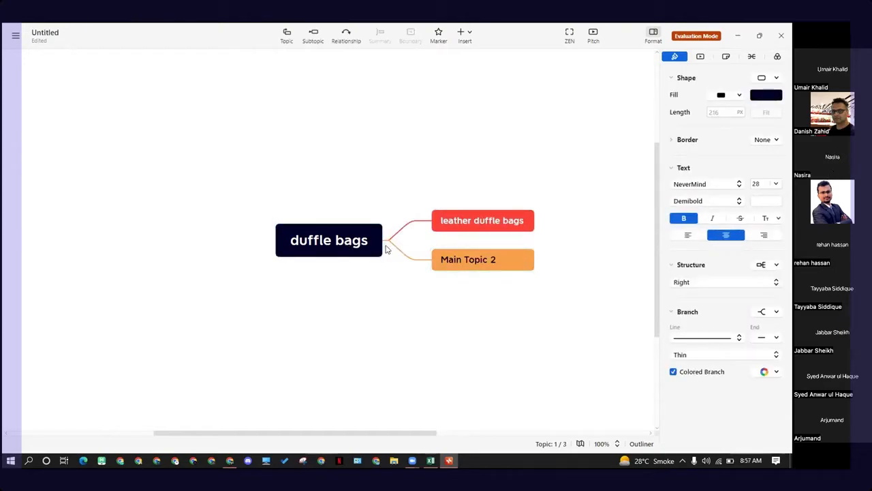
Step: Rename Main Topic 2 to sports duffle bags
{"action": "double_click", "coordinate": [493, 258]}
{"action": "left_click", "coordinate": [400, 292]}
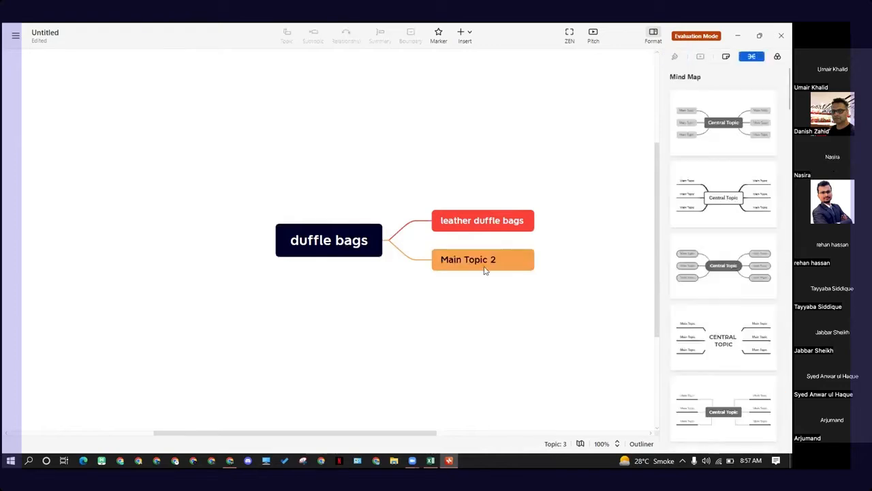
{"action": "double_click", "coordinate": [468, 260]}
{"action": "key", "text": "BackSpace"}
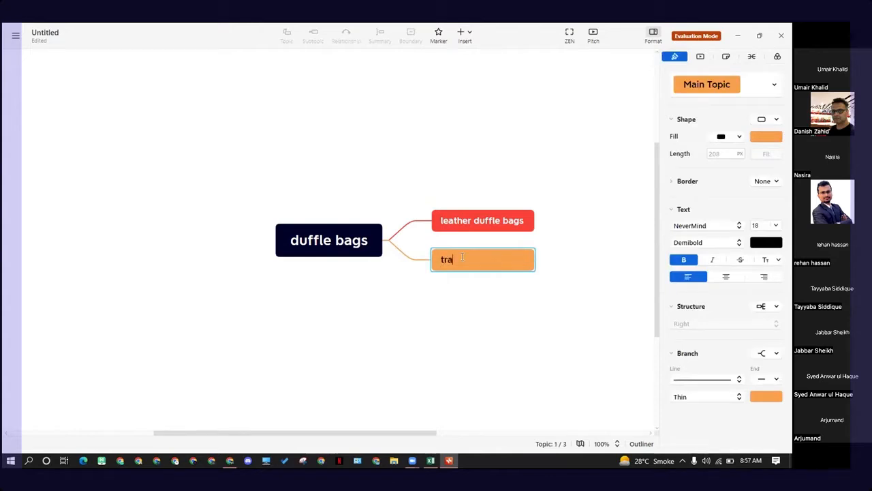
{"action": "type", "text": "sports duffle bags"}
{"action": "left_click", "coordinate": [430, 308]}
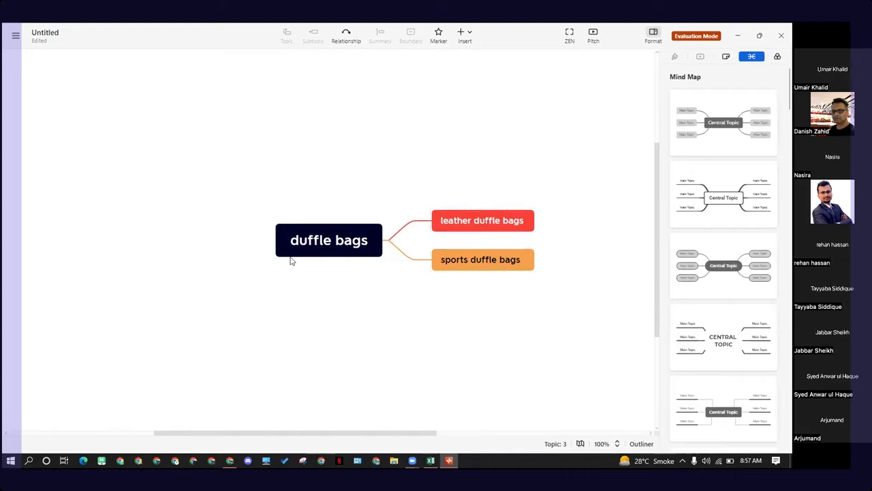
Step: Add a third main topic branching from the duffle bags central topic
{"action": "left_click", "coordinate": [310, 240]}
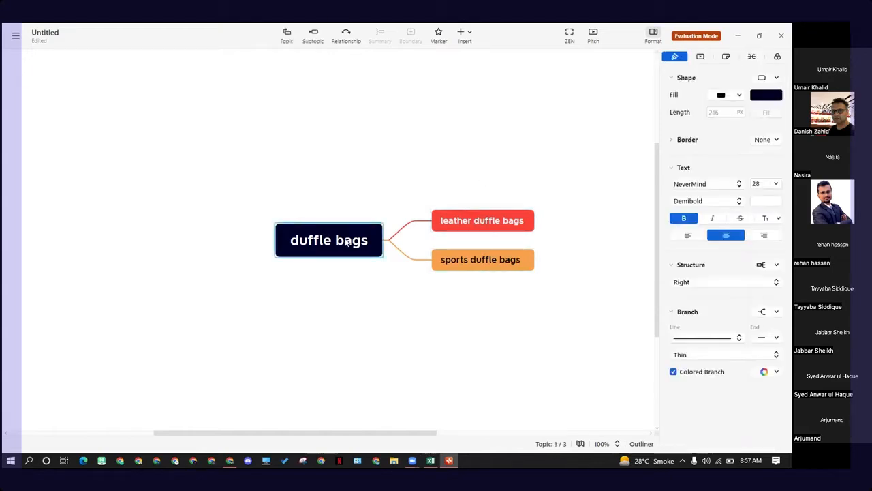
{"action": "left_click", "coordinate": [495, 173]}
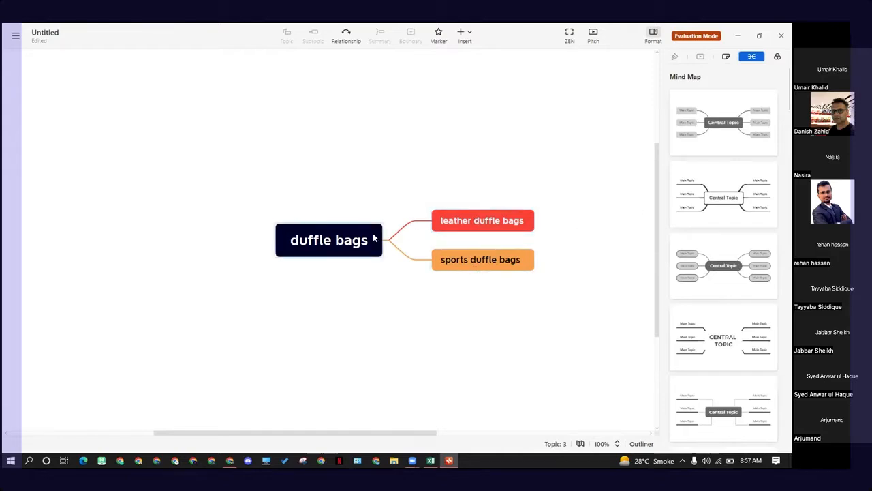
{"action": "left_click", "coordinate": [328, 246]}
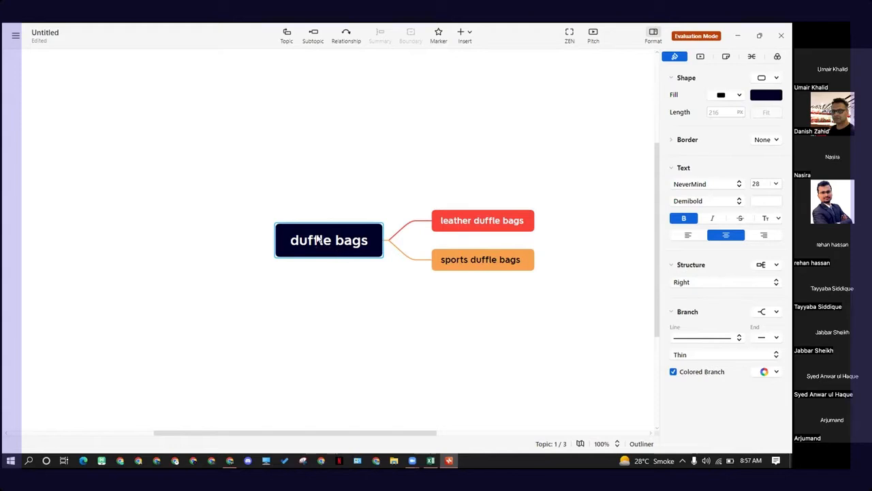
{"action": "left_click", "coordinate": [287, 36]}
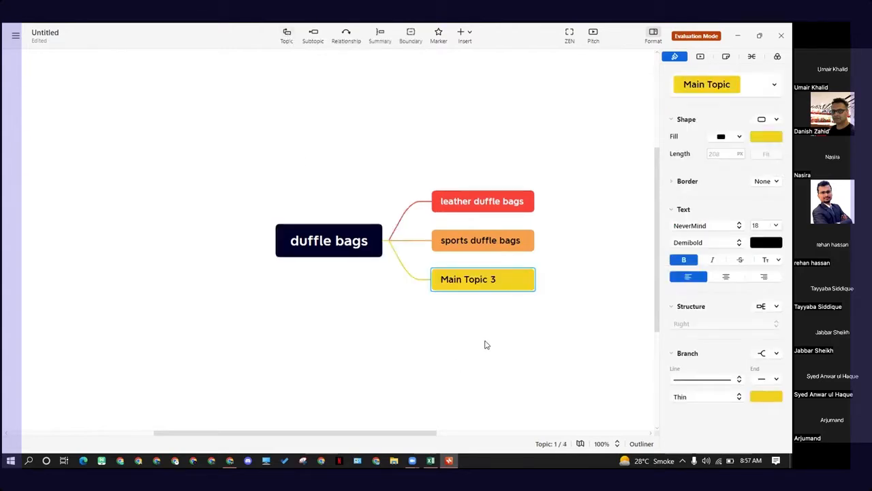
Step: Rename Main Topic 3 to travel duffle bags
{"action": "left_click", "coordinate": [481, 309]}
{"action": "left_click", "coordinate": [472, 280]}
{"action": "double_click", "coordinate": [479, 284]}
{"action": "key", "text": "BackSpace"}
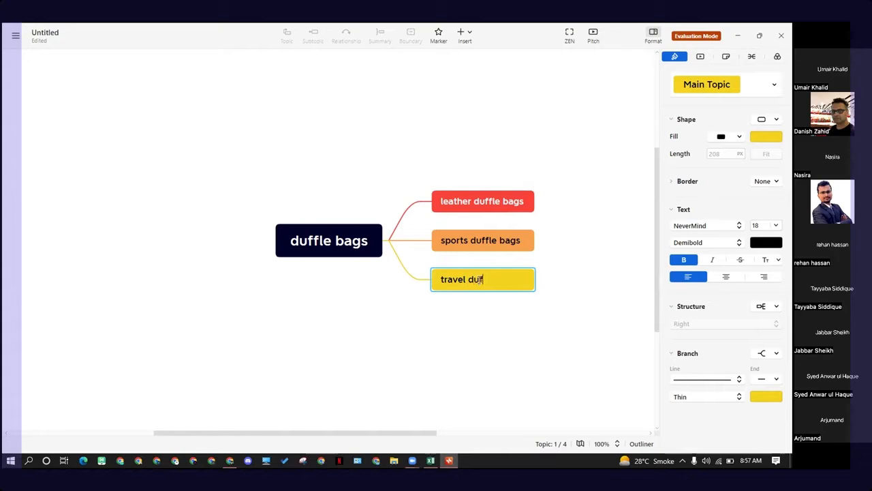
{"action": "type", "text": "travel duffle bags"}
{"action": "left_click", "coordinate": [437, 352]}
{"action": "left_click", "coordinate": [315, 253]}
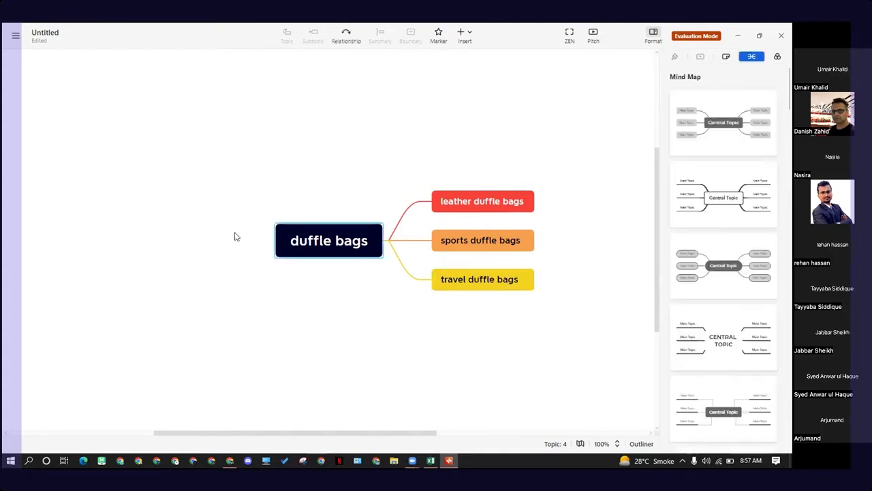
{"action": "left_click", "coordinate": [366, 310]}
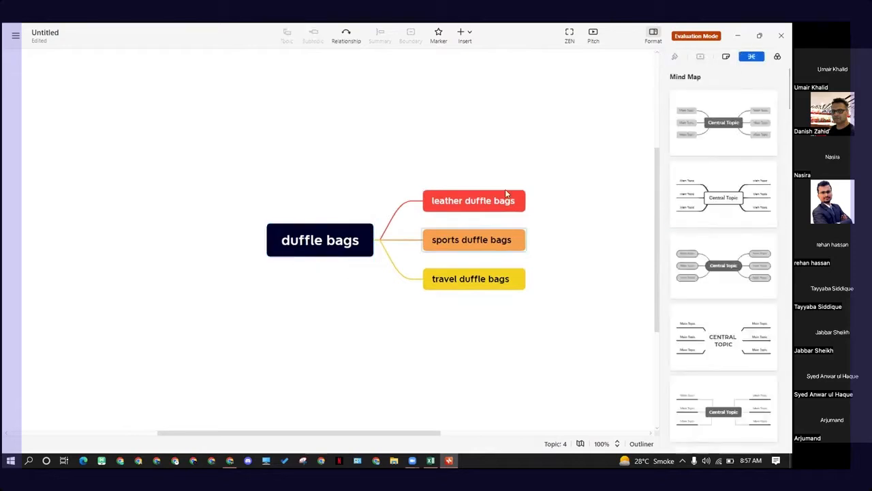
{"action": "left_click_drag", "start_coordinate": [514, 161], "coordinate": [484, 319]}
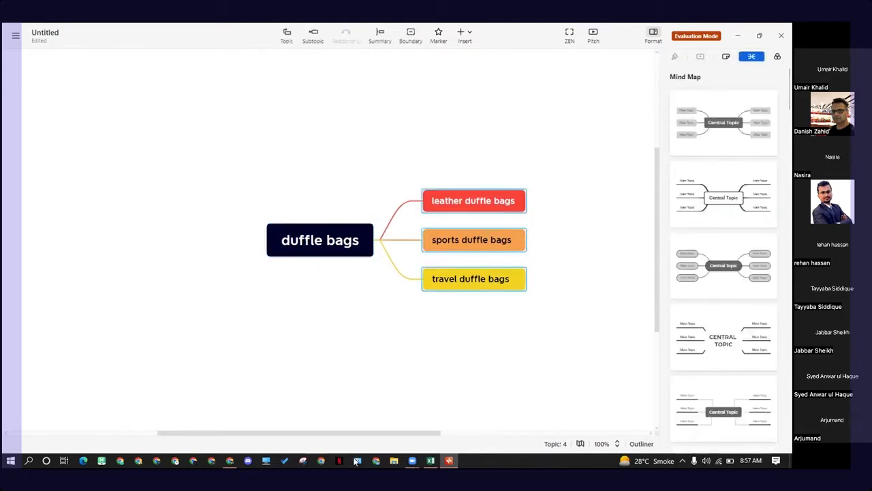
{"action": "left_click", "coordinate": [229, 460]}
{"action": "scroll", "coordinate": [344, 181], "scroll_direction": "up", "scroll_amount": 1}
{"action": "scroll", "coordinate": [344, 181], "scroll_direction": "up", "scroll_amount": 4}
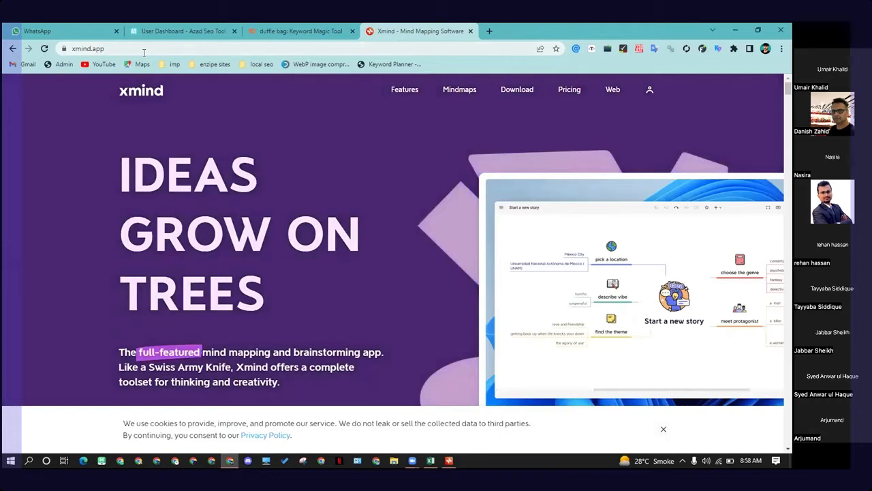
{"action": "left_click", "coordinate": [733, 32]}
{"action": "left_click", "coordinate": [456, 372]}
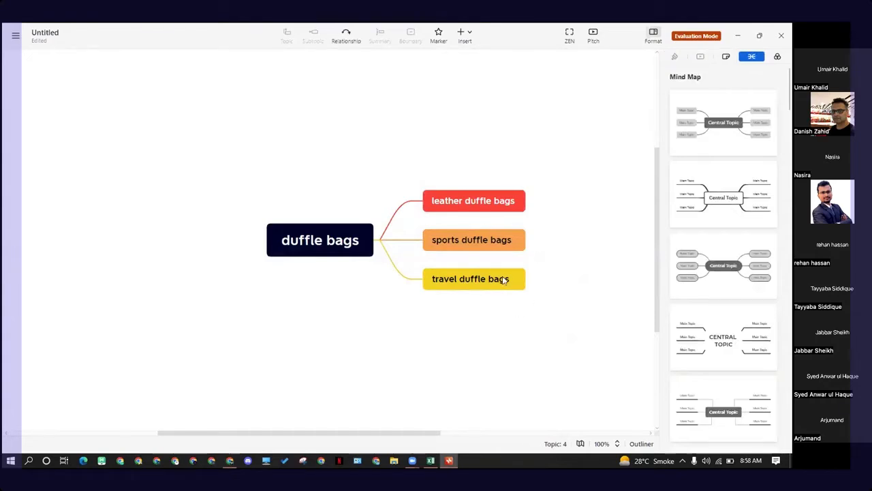
{"action": "left_click_drag", "start_coordinate": [504, 174], "coordinate": [500, 334]}
{"action": "left_click", "coordinate": [500, 332]}
{"action": "left_click_drag", "start_coordinate": [519, 164], "coordinate": [483, 310]}
{"action": "left_click", "coordinate": [554, 185]}
{"action": "mouse_move", "coordinate": [656, 153]}
{"action": "left_mouse_down"}
{"action": "mouse_move", "coordinate": [656, 116]}
{"action": "mouse_move", "coordinate": [658, 142]}
{"action": "left_mouse_up"}
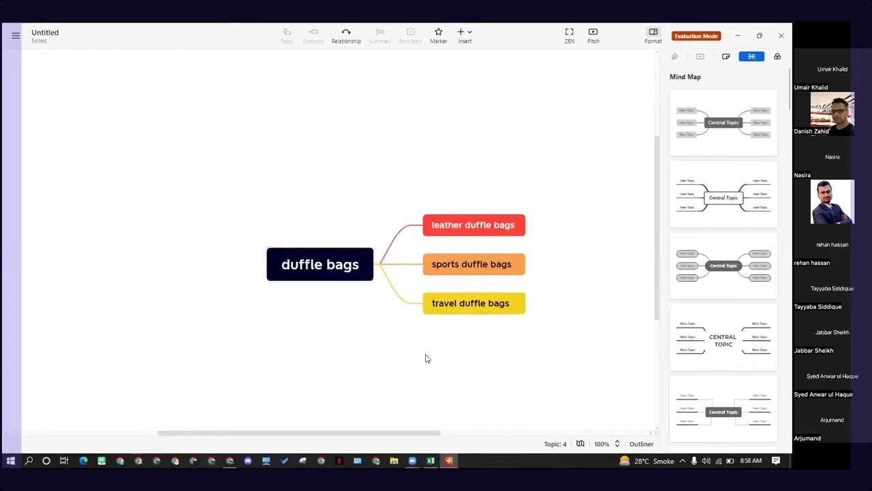
{"action": "mouse_move", "coordinate": [412, 460]}
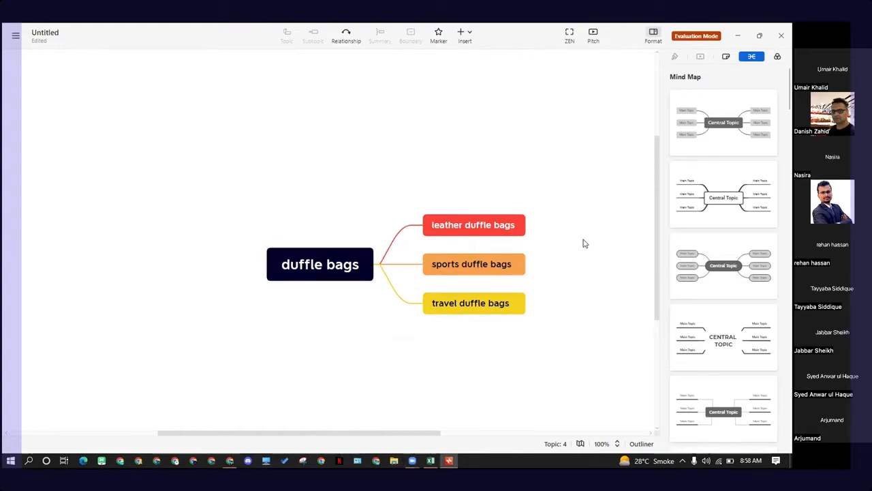
{"action": "scroll", "coordinate": [591, 198], "scroll_direction": "down", "scroll_amount": 1}
{"action": "scroll", "coordinate": [591, 200], "scroll_direction": "up", "scroll_amount": 1}
{"action": "left_click_drag", "start_coordinate": [502, 181], "coordinate": [471, 345]}
{"action": "left_click", "coordinate": [529, 279]}
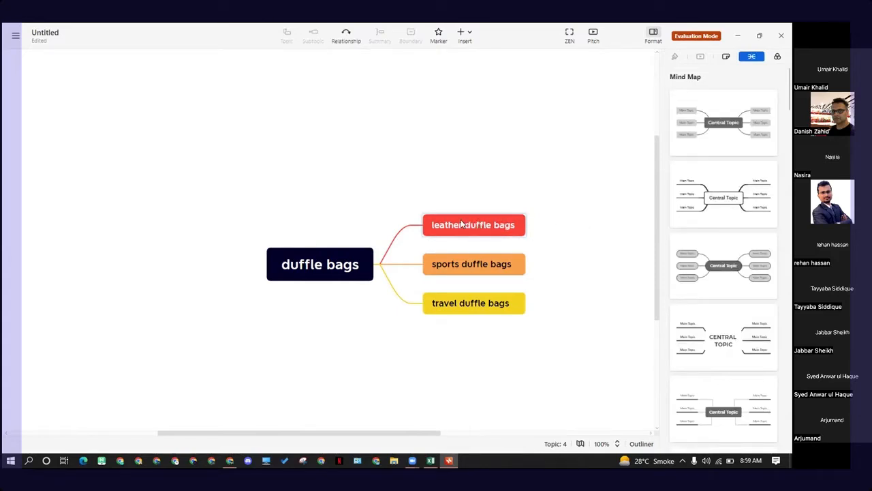
{"action": "left_click", "coordinate": [509, 226]}
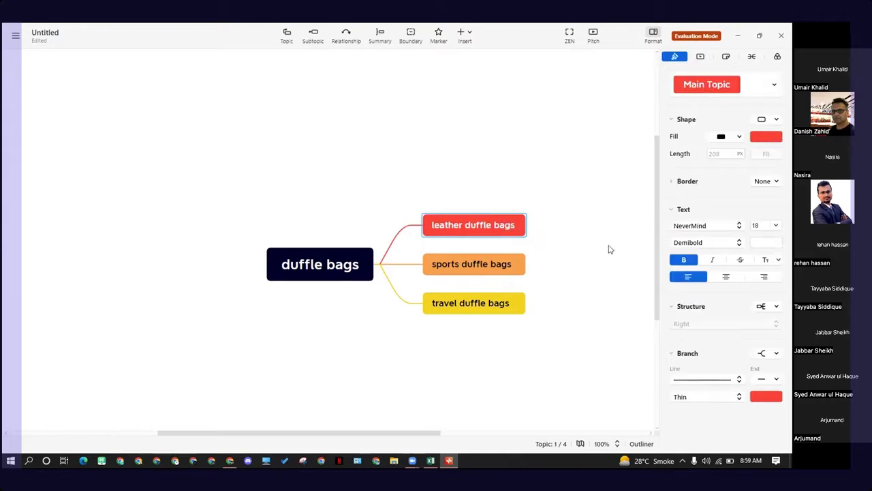
{"action": "left_click", "coordinate": [543, 225]}
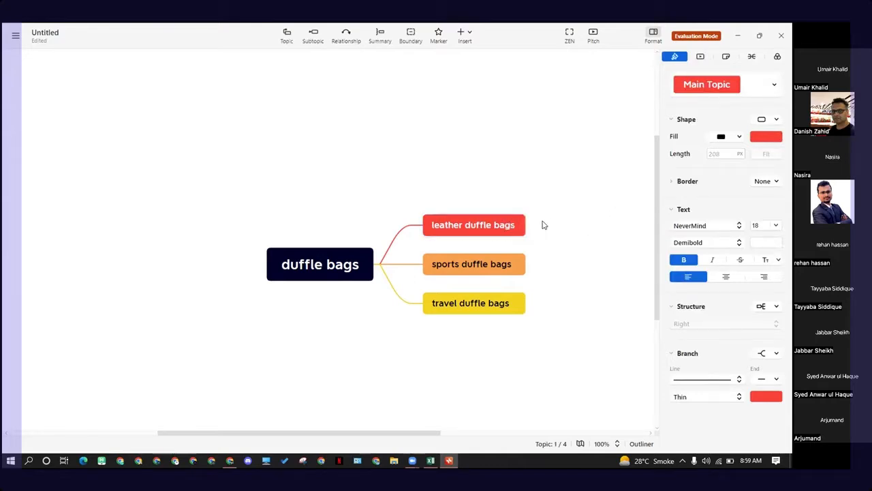
{"action": "left_click", "coordinate": [494, 232]}
{"action": "left_click_drag", "start_coordinate": [481, 191], "coordinate": [487, 363]}
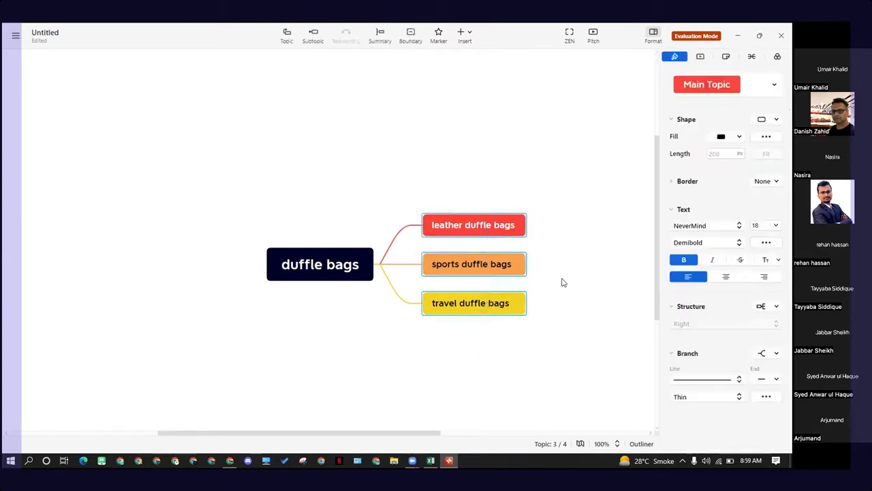
{"action": "left_click", "coordinate": [569, 252]}
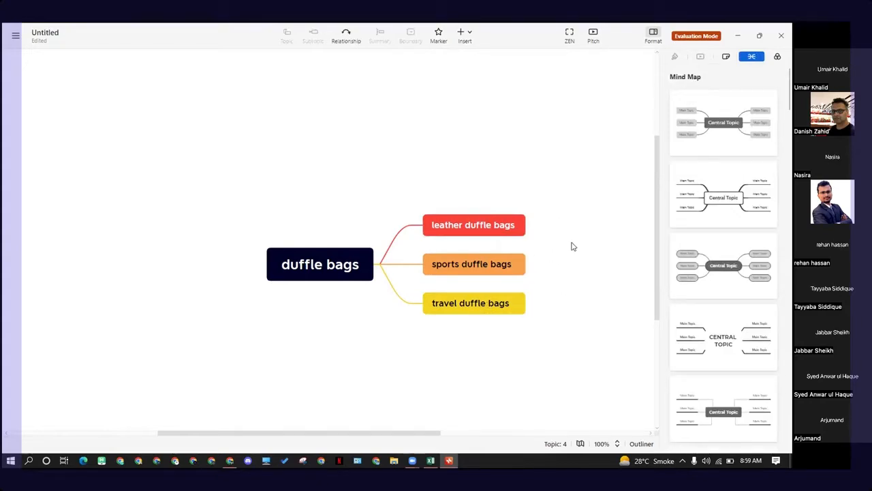
{"action": "left_click", "coordinate": [307, 276]}
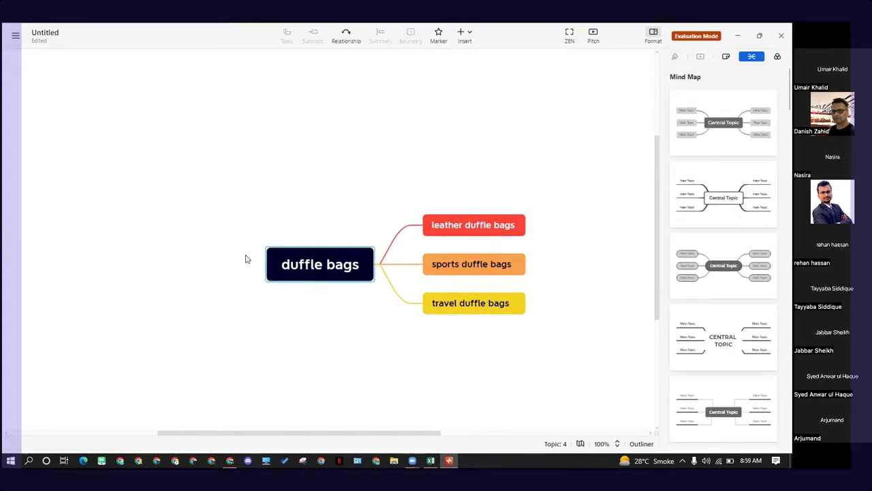
{"action": "left_click", "coordinate": [478, 189]}
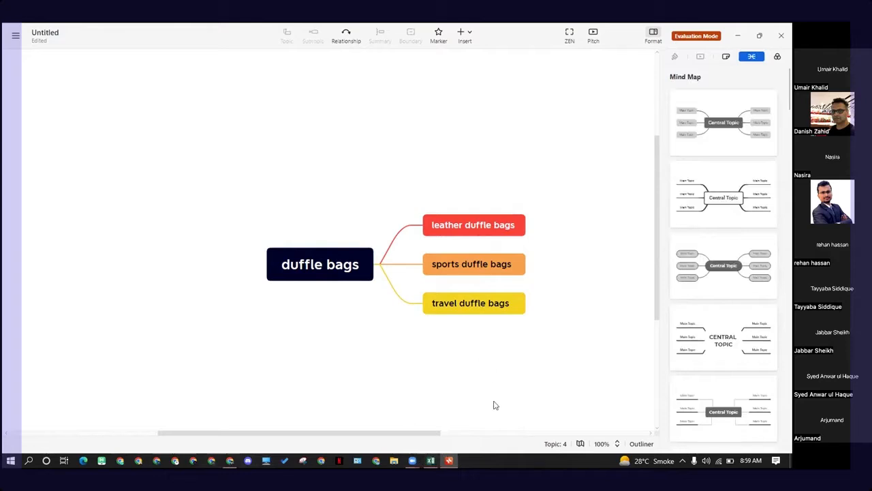
Step: In Semrush's Keyword Magic Tool, export the leather keyword group as an XLSX file
{"action": "mouse_move", "coordinate": [431, 467]}
{"action": "left_click", "coordinate": [230, 461]}
{"action": "left_click", "coordinate": [275, 30]}
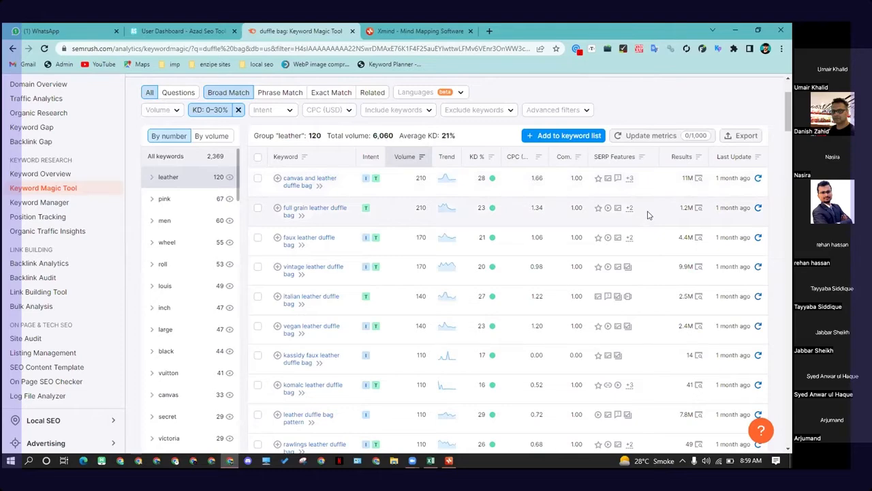
{"action": "scroll", "coordinate": [194, 307], "scroll_direction": "down", "scroll_amount": 5}
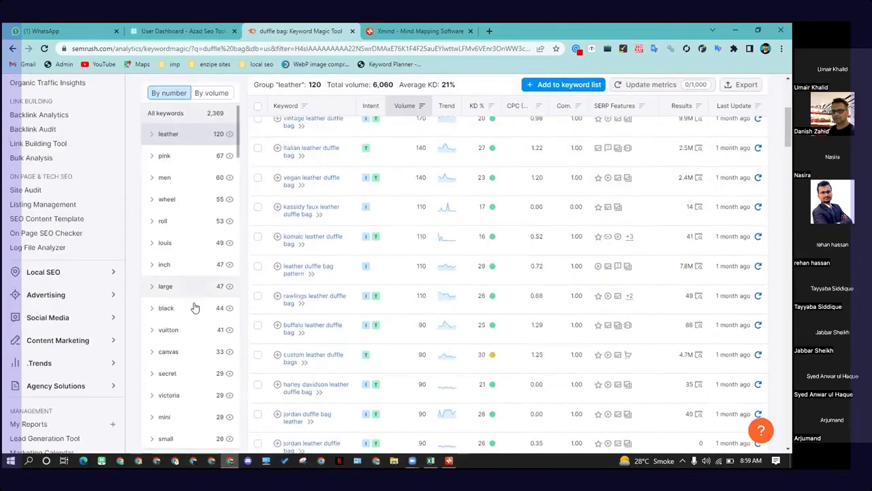
{"action": "scroll", "coordinate": [195, 307], "scroll_direction": "up", "scroll_amount": 3}
{"action": "scroll", "coordinate": [513, 276], "scroll_direction": "up", "scroll_amount": 5}
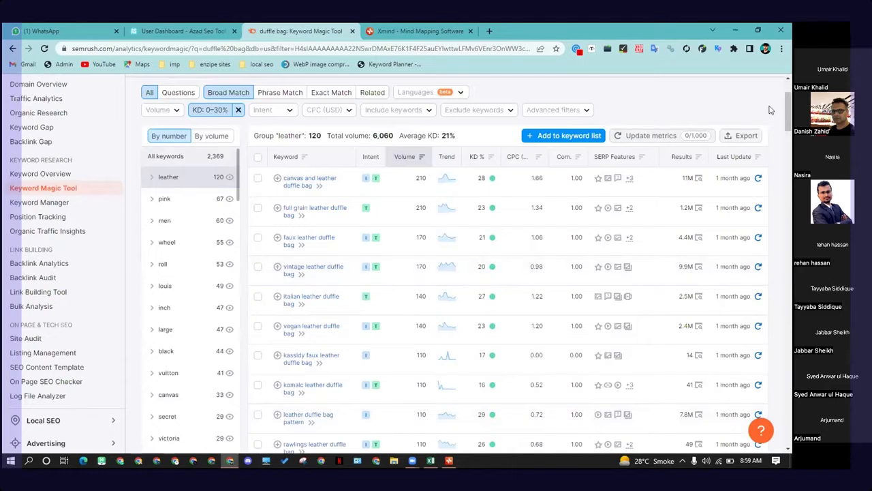
{"action": "left_click", "coordinate": [741, 136]}
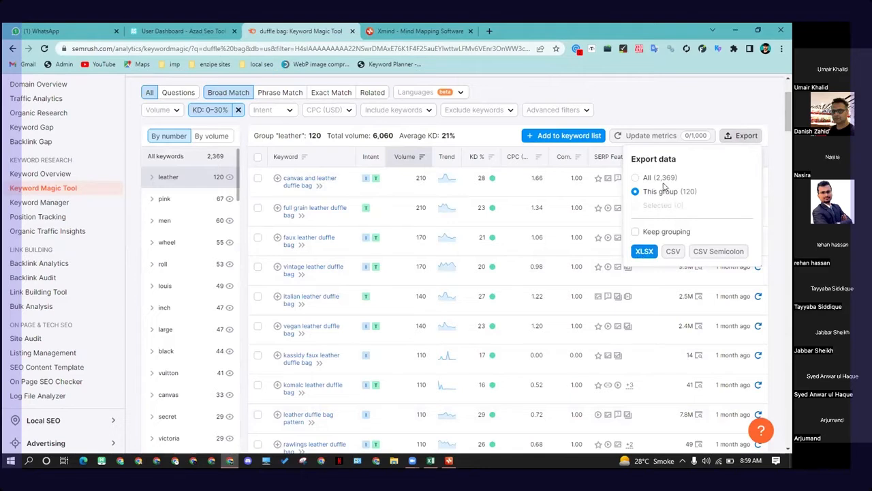
{"action": "left_click", "coordinate": [645, 252]}
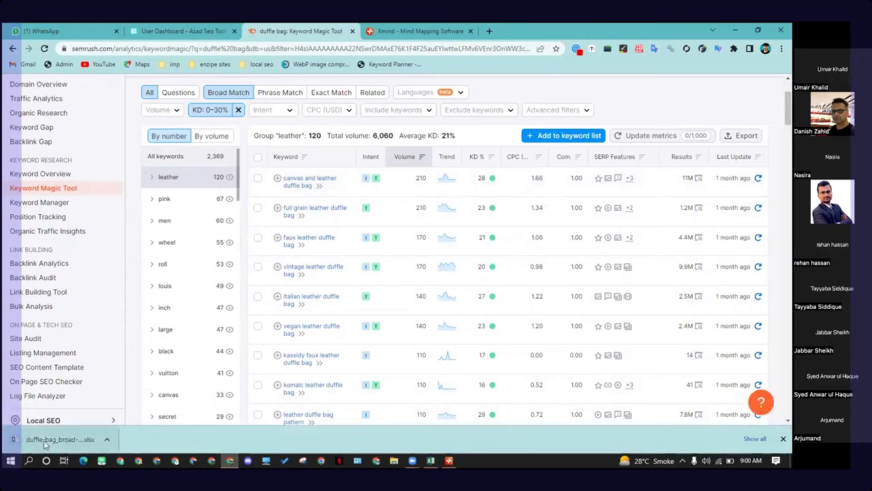
Step: Open the exported workbook in Excel and clear every column except the Keyword column
{"action": "left_click", "coordinate": [57, 439]}
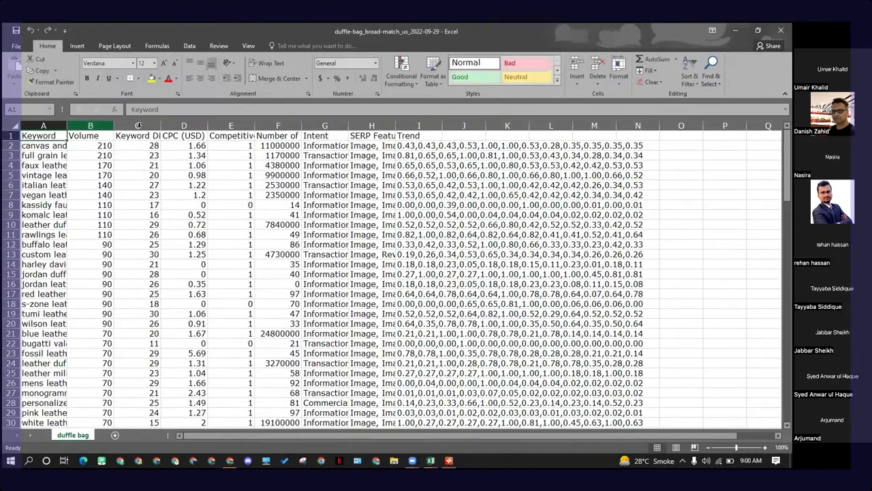
{"action": "left_click", "coordinate": [124, 127]}
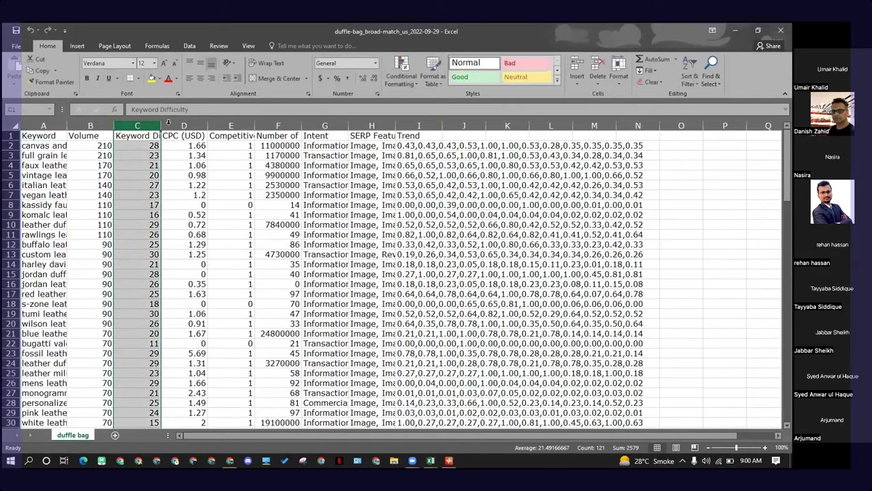
{"action": "left_click", "coordinate": [225, 127]}
{"action": "left_click_drag", "start_coordinate": [95, 125], "coordinate": [535, 133]}
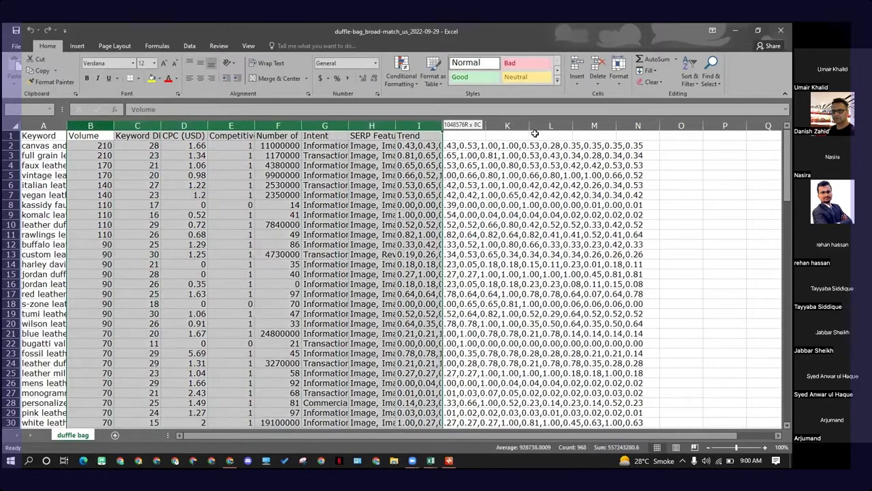
{"action": "left_click_drag", "start_coordinate": [596, 125], "coordinate": [583, 124]}
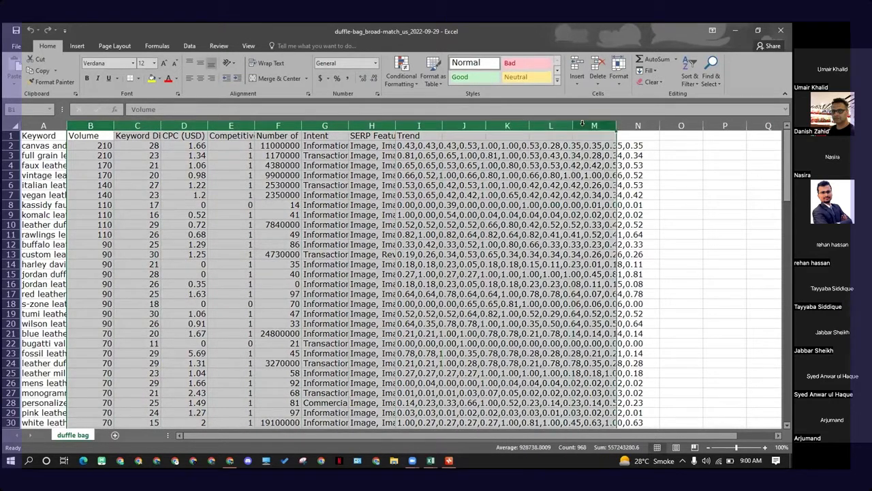
{"action": "key", "text": "Delete"}
Step: Autofit column A's width to fit the keywords
{"action": "left_click", "coordinate": [247, 233]}
{"action": "double_click", "coordinate": [67, 125]}
{"action": "left_click", "coordinate": [225, 211]}
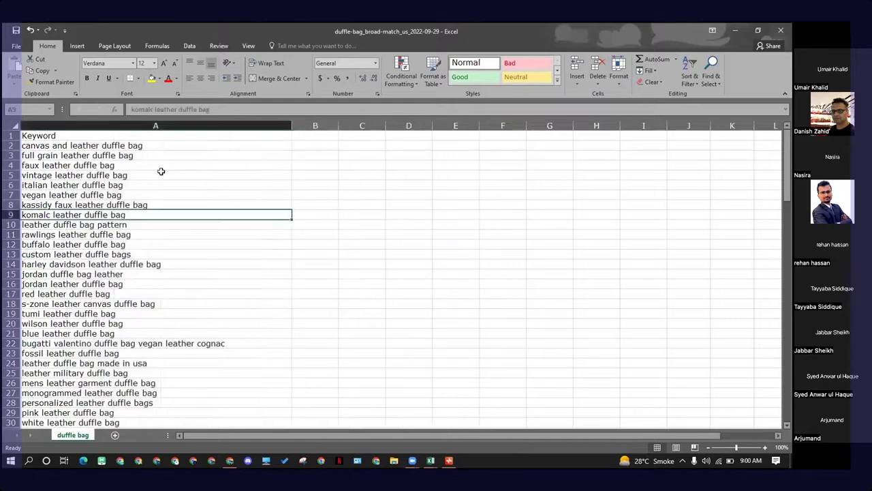
{"action": "left_click", "coordinate": [121, 173]}
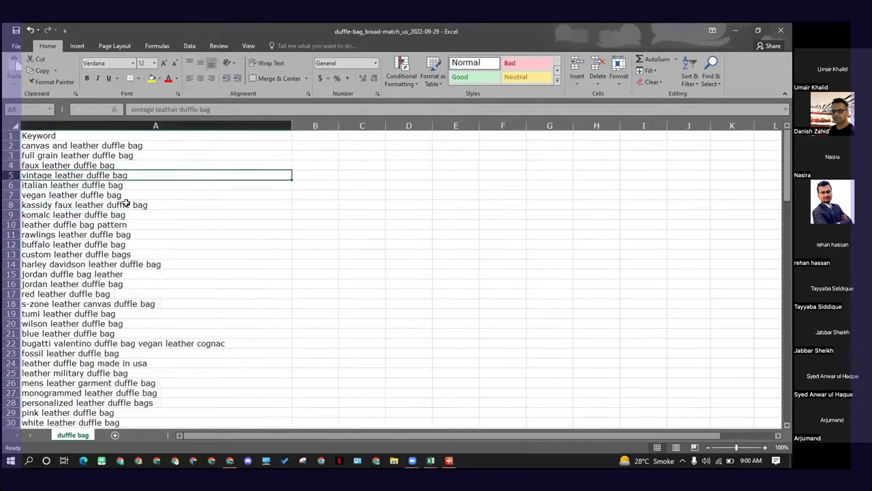
{"action": "left_click", "coordinate": [159, 129]}
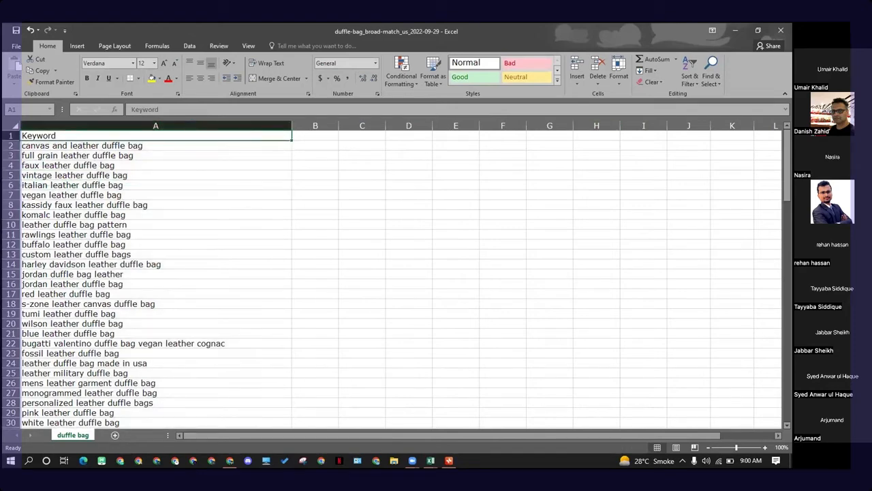
Step: Add a filter to the Keyword column and sort the keywords from A to Z
{"action": "left_click", "coordinate": [688, 80]}
{"action": "left_click", "coordinate": [699, 132]}
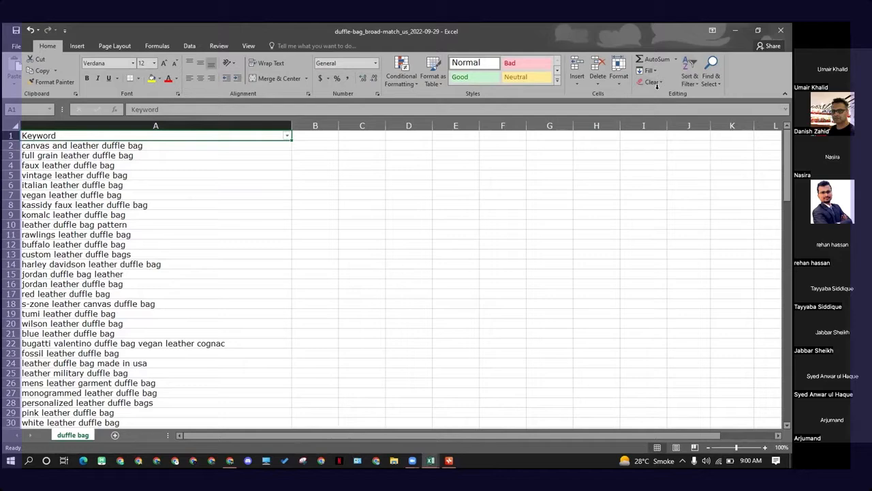
{"action": "left_click", "coordinate": [288, 138]}
{"action": "left_click", "coordinate": [265, 143]}
{"action": "left_click", "coordinate": [304, 192]}
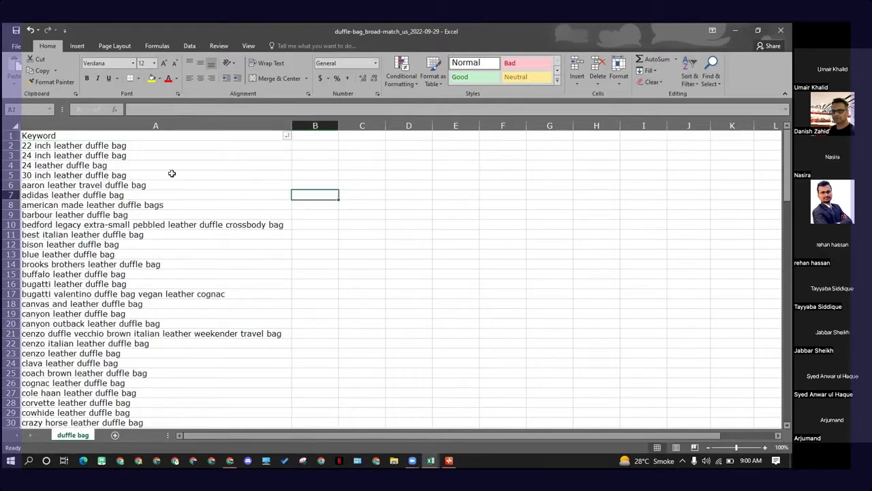
Step: Copy the keyword 22 inch leather duffle bag from cell A2
{"action": "left_click", "coordinate": [141, 145]}
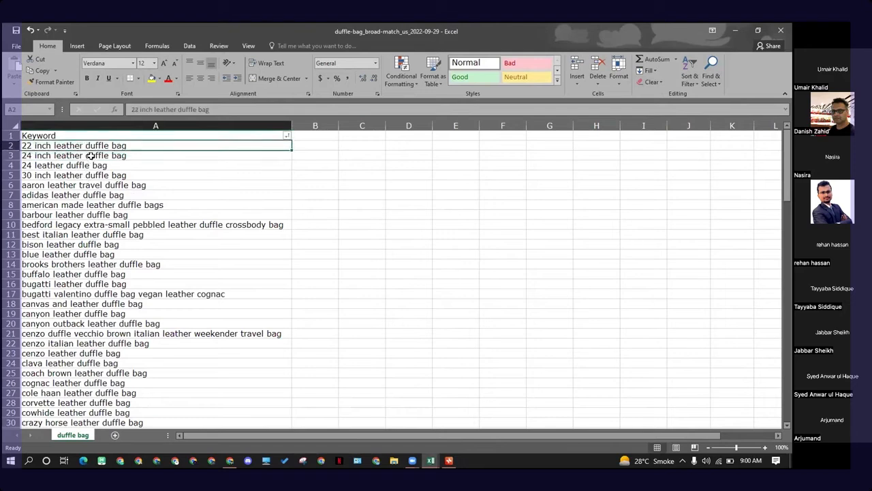
{"action": "left_click_drag", "start_coordinate": [91, 156], "coordinate": [80, 175]}
{"action": "left_click", "coordinate": [86, 166]}
{"action": "left_click", "coordinate": [82, 178]}
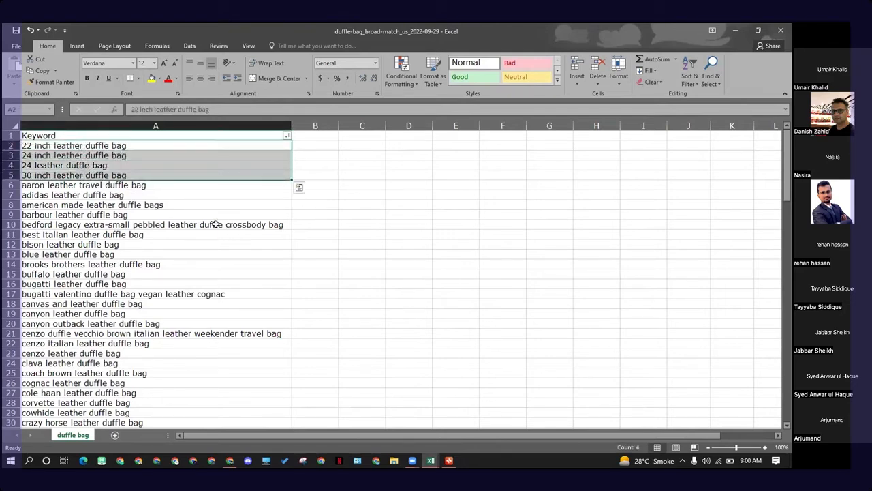
{"action": "left_click", "coordinate": [207, 194]}
{"action": "left_click", "coordinate": [109, 155]}
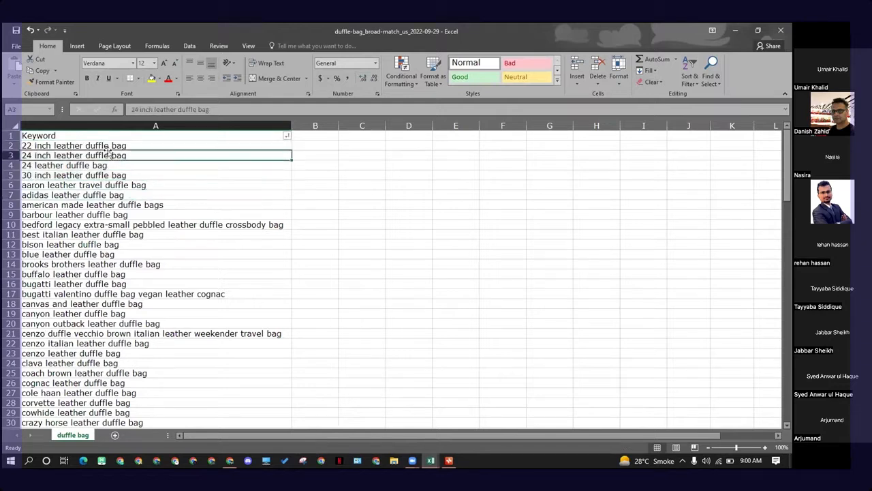
{"action": "left_click_drag", "start_coordinate": [92, 144], "coordinate": [91, 164]}
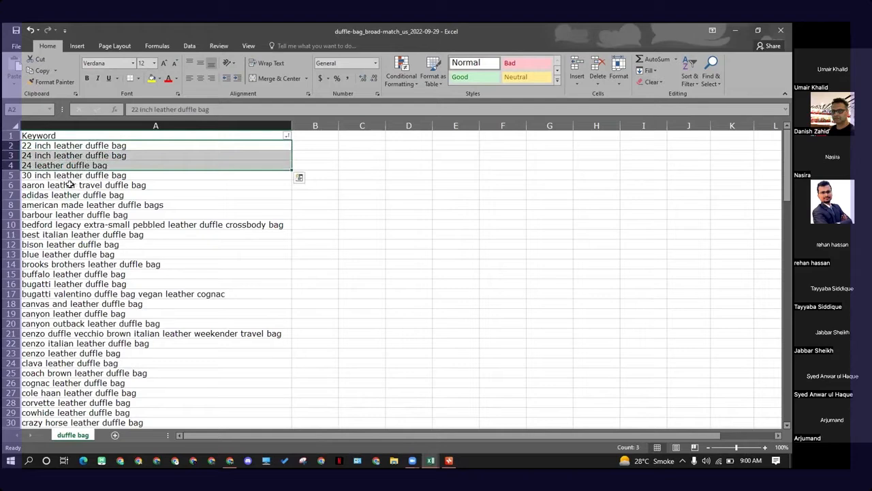
{"action": "left_click", "coordinate": [60, 176]}
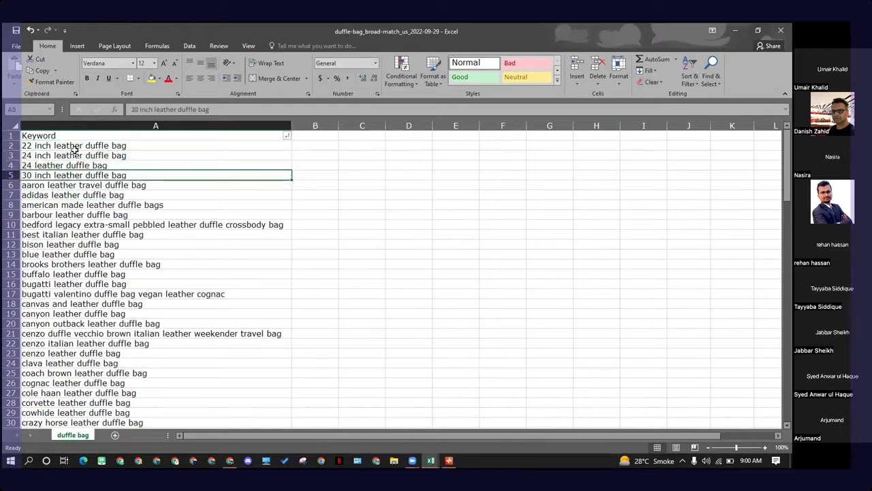
{"action": "left_click_drag", "start_coordinate": [74, 146], "coordinate": [74, 164]}
{"action": "left_click", "coordinate": [103, 184]}
{"action": "left_click", "coordinate": [74, 145]}
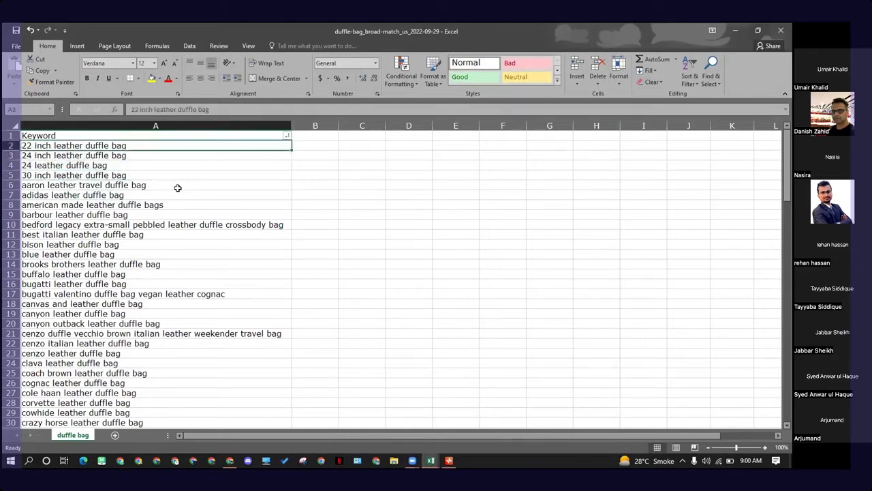
{"action": "key", "text": "ctrl+c"}
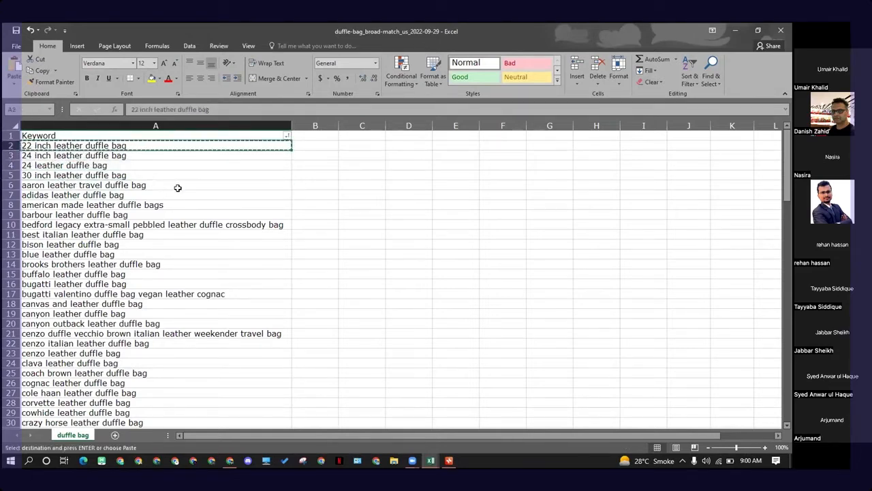
Step: In a new browser tab, search Google for best leather duffle bag
{"action": "left_click", "coordinate": [230, 460]}
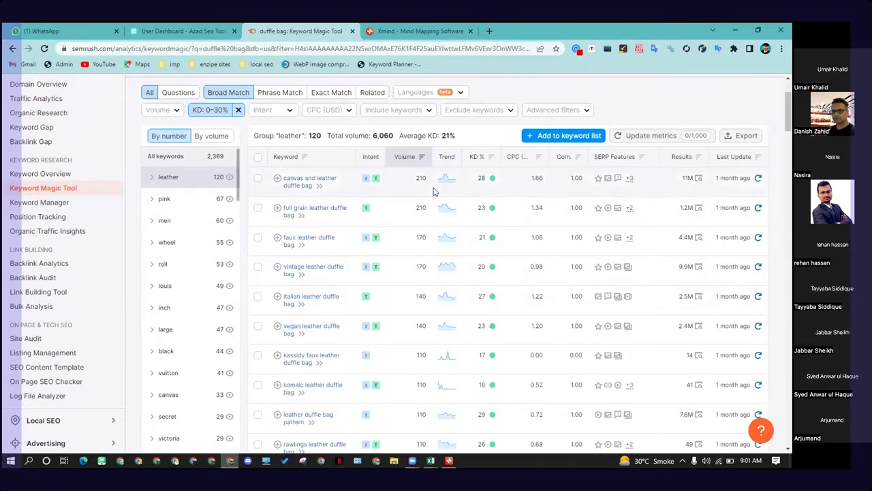
{"action": "left_click", "coordinate": [489, 32]}
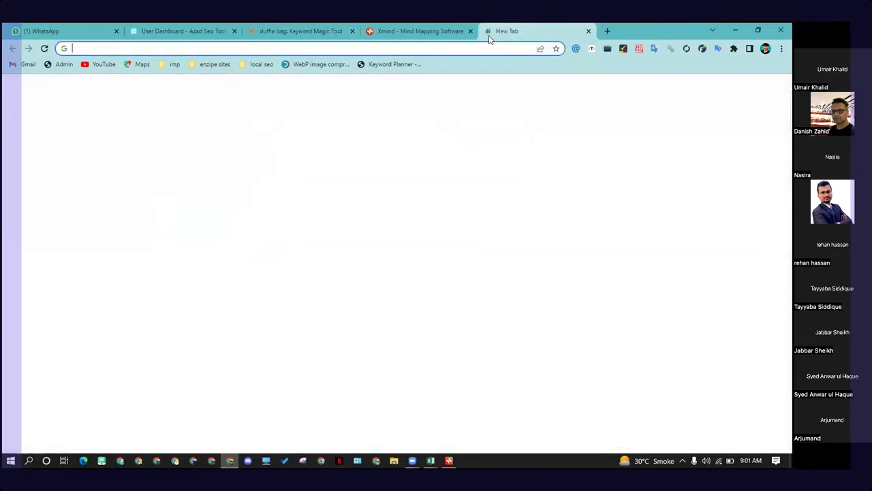
{"action": "type", "text": "best"}
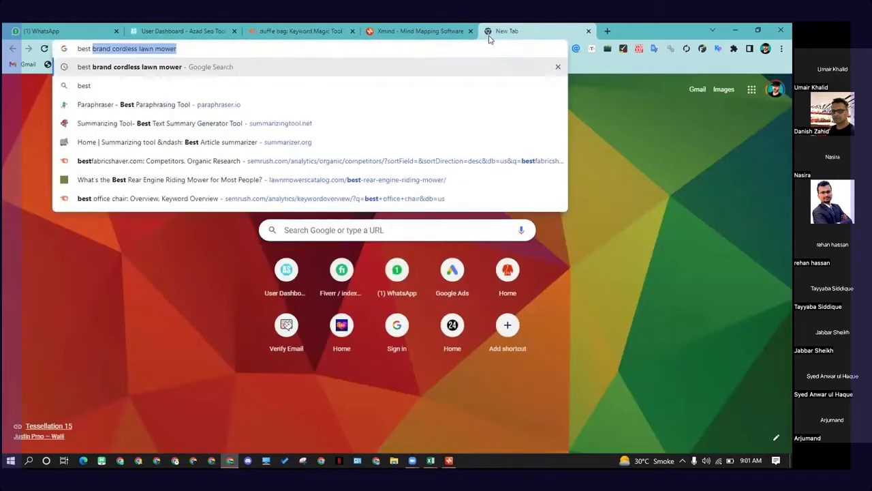
{"action": "key", "text": "ctrl+v"}
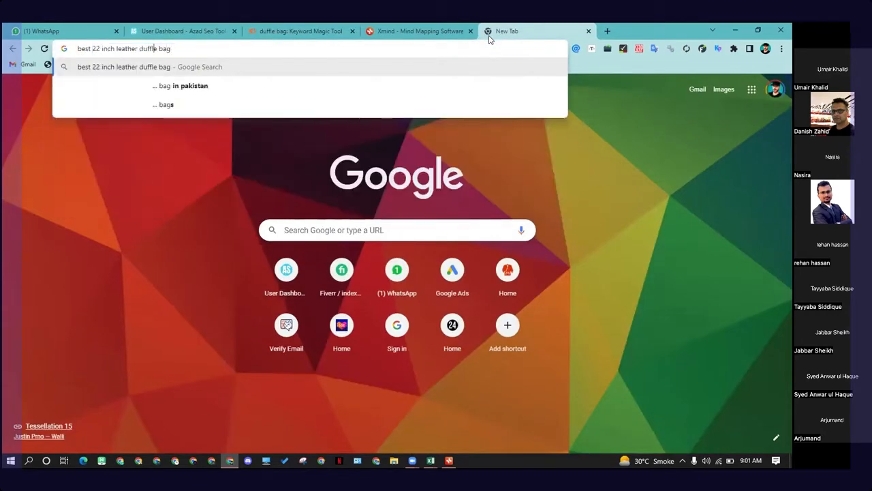
{"action": "key", "text": "BackSpace"}
{"action": "key", "text": "BackSpace"}
{"action": "key", "text": "BackSpace"}
{"action": "key", "text": "BackSpace"}
{"action": "key", "text": "BackSpace"}
{"action": "key", "text": "BackSpace"}
{"action": "key", "text": "BackSpace"}
{"action": "key", "text": "BackSpace"}
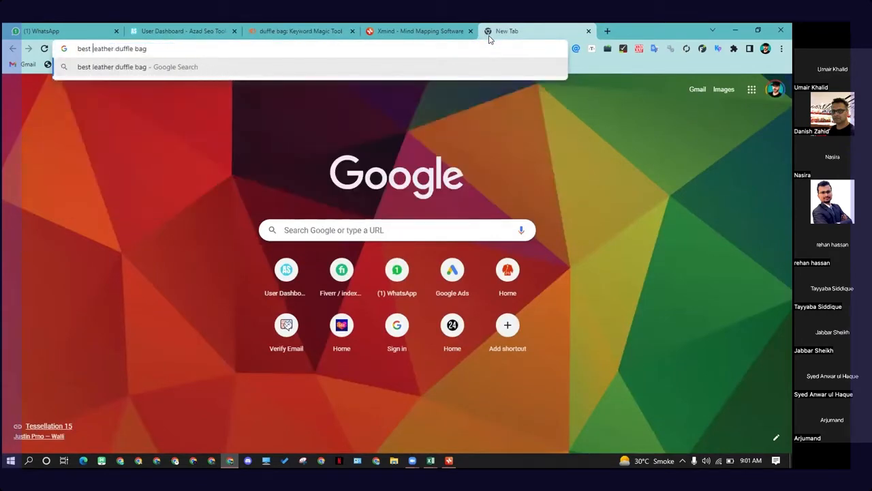
{"action": "key", "text": "Return"}
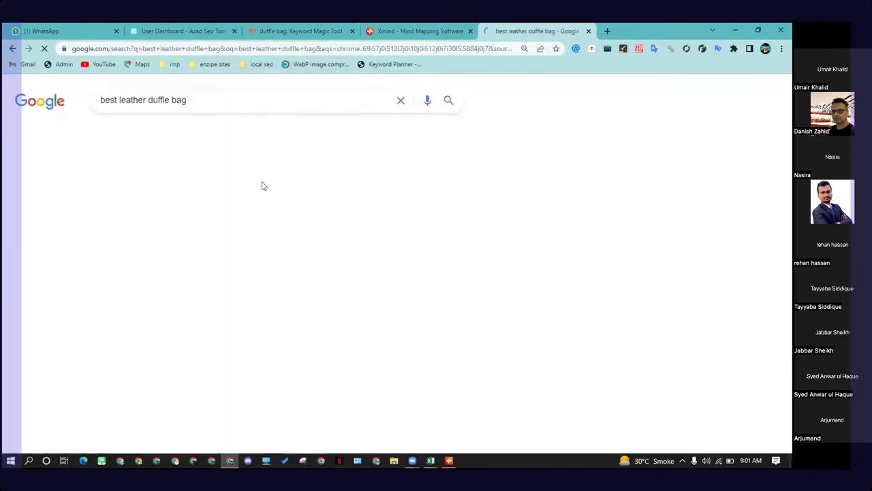
Step: Run the same best leather duffle bag search in the other browser window with the Ahrefs extension
{"action": "scroll", "coordinate": [237, 194], "scroll_direction": "down", "scroll_amount": 3}
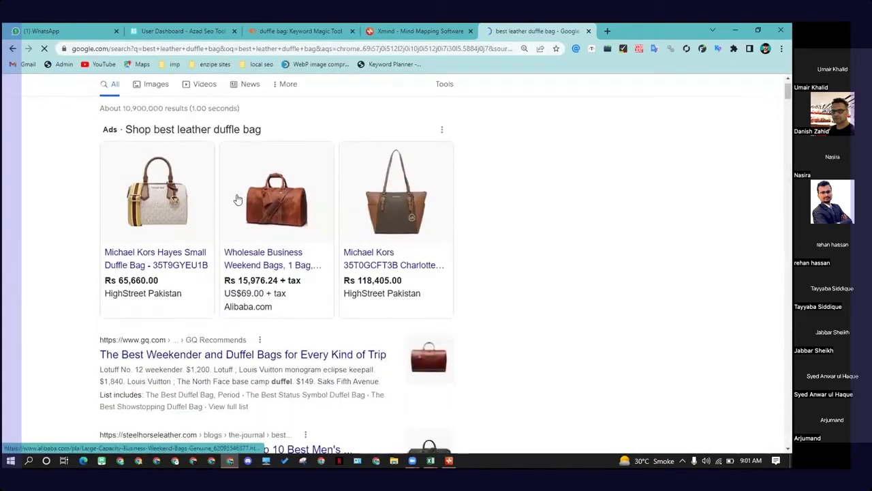
{"action": "left_click_drag", "start_coordinate": [177, 89], "coordinate": [95, 88]}
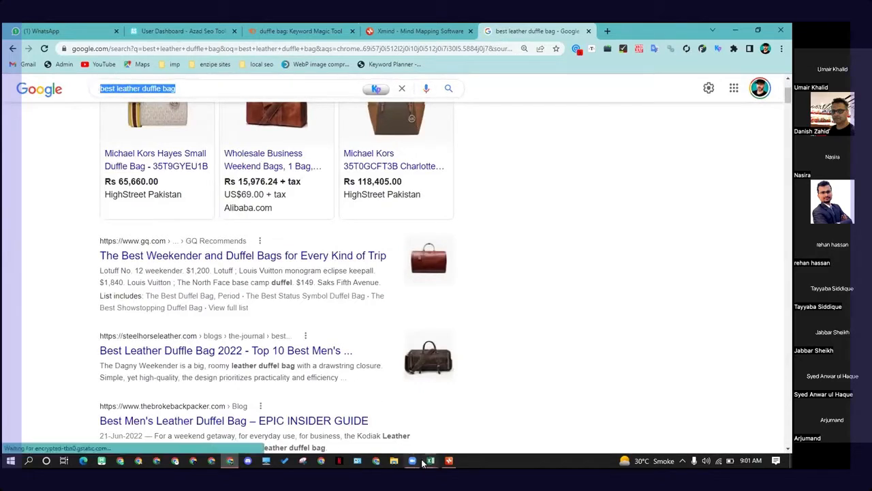
{"action": "left_click", "coordinate": [375, 461]}
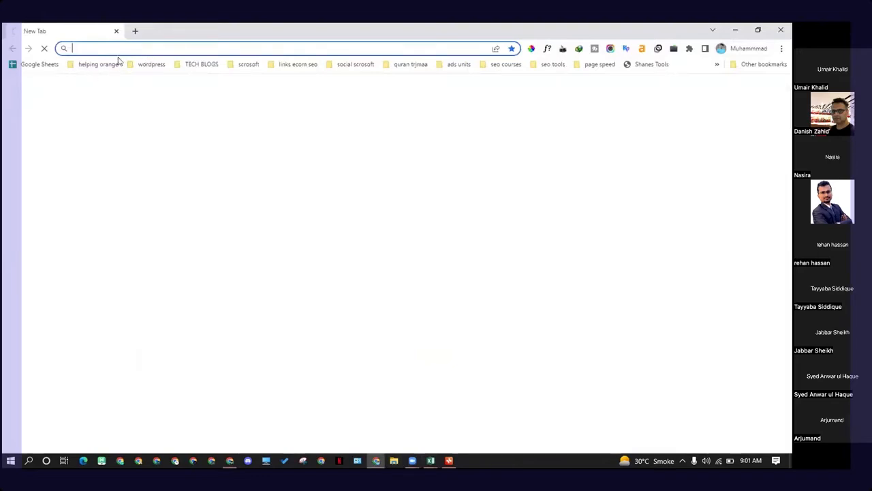
{"action": "key", "text": "ctrl+v"}
{"action": "key", "text": "Return"}
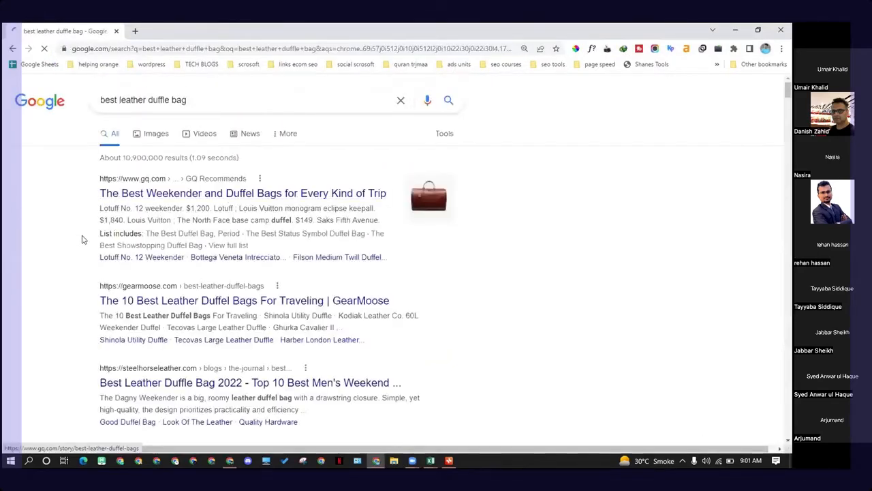
Step: Review the search results' Ahrefs metrics and keyword ideas for best leather duffle bag
{"action": "scroll", "coordinate": [530, 245], "scroll_direction": "down", "scroll_amount": 2}
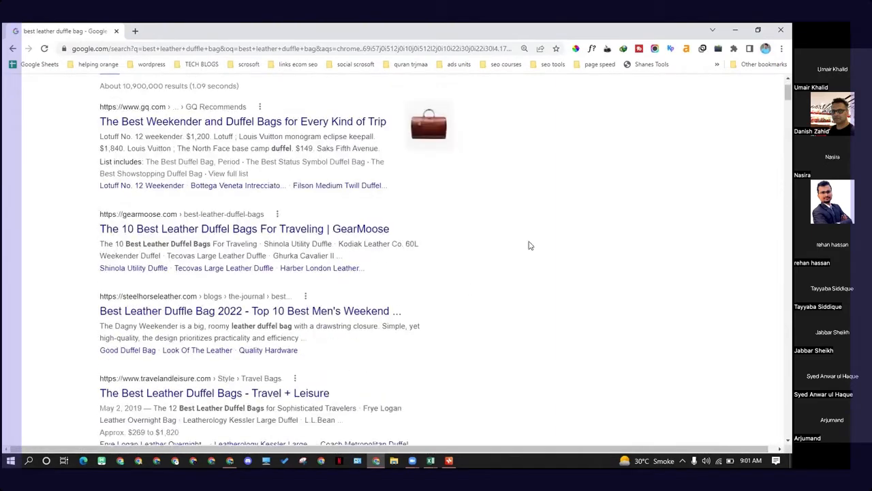
{"action": "scroll", "coordinate": [100, 247], "scroll_direction": "up", "scroll_amount": 2}
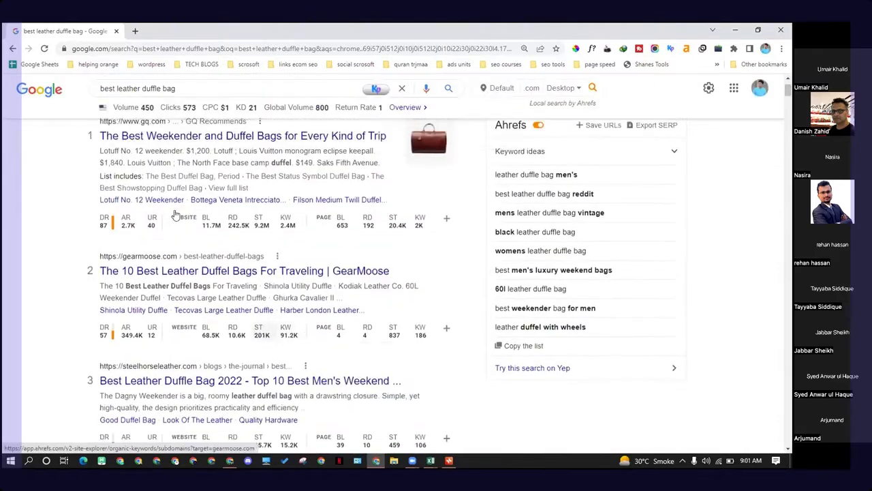
{"action": "left_click_drag", "start_coordinate": [187, 101], "coordinate": [99, 101]}
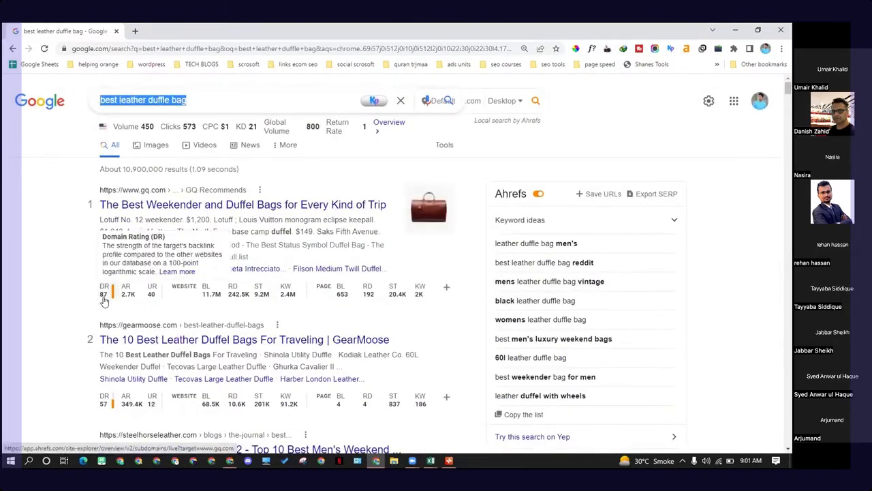
{"action": "scroll", "coordinate": [101, 300], "scroll_direction": "down", "scroll_amount": 1}
{"action": "scroll", "coordinate": [102, 249], "scroll_direction": "down", "scroll_amount": 1}
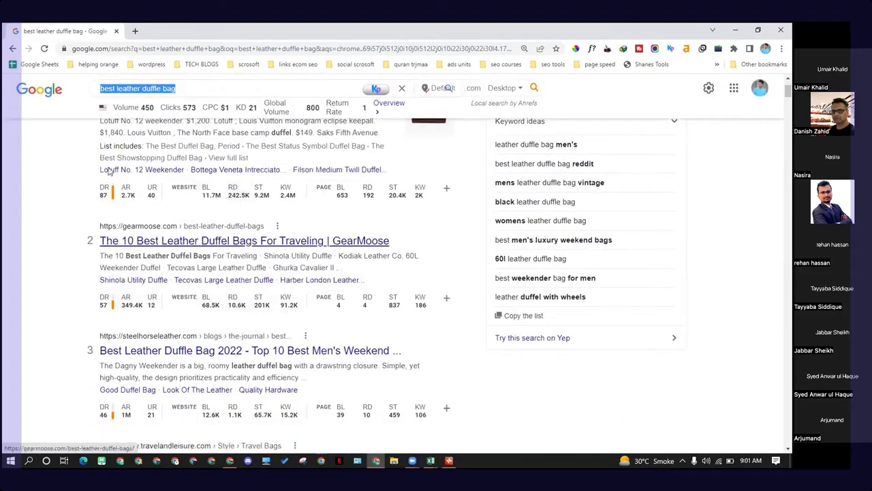
{"action": "left_click", "coordinate": [38, 170]}
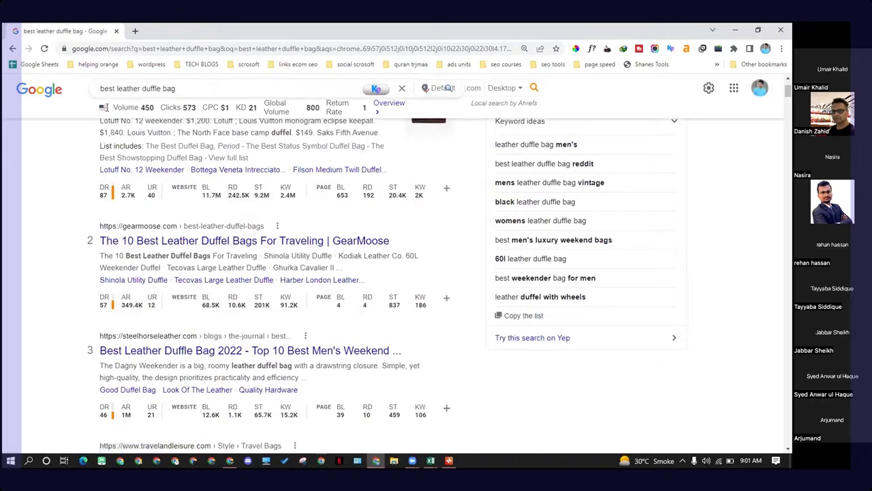
{"action": "left_click_drag", "start_coordinate": [176, 89], "coordinate": [104, 85]}
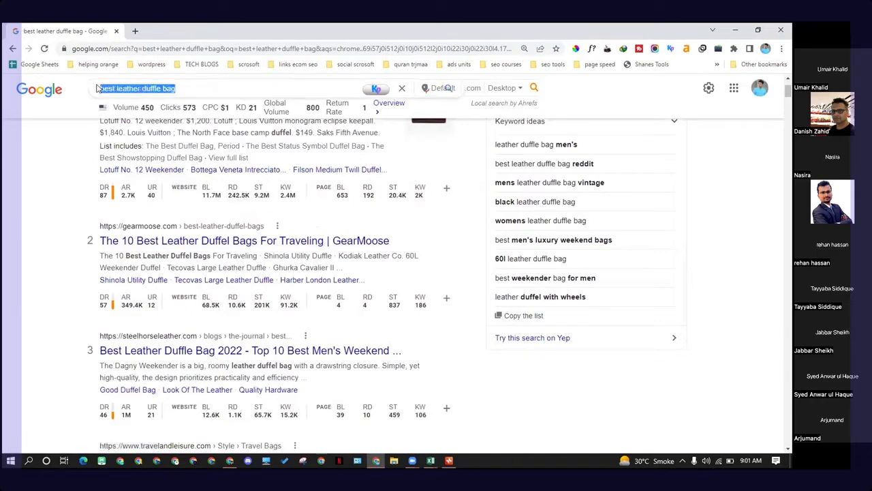
{"action": "left_click", "coordinate": [162, 89]}
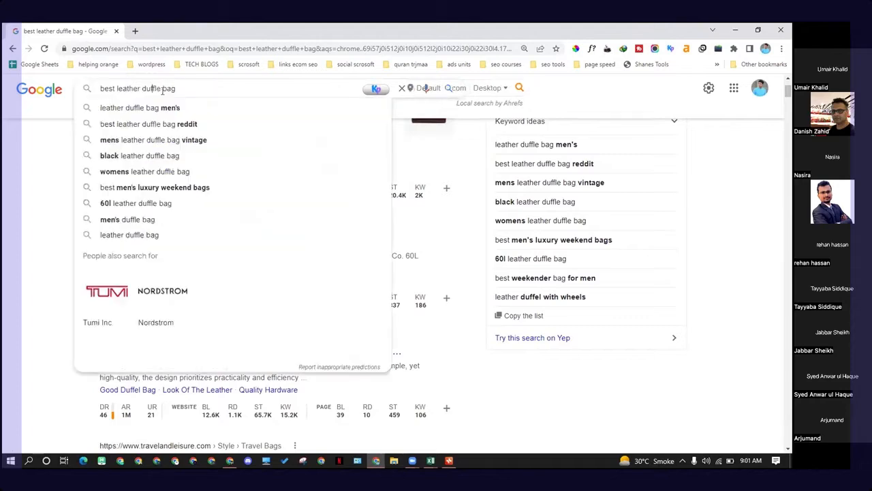
{"action": "scroll", "coordinate": [125, 202], "scroll_direction": "down", "scroll_amount": 3}
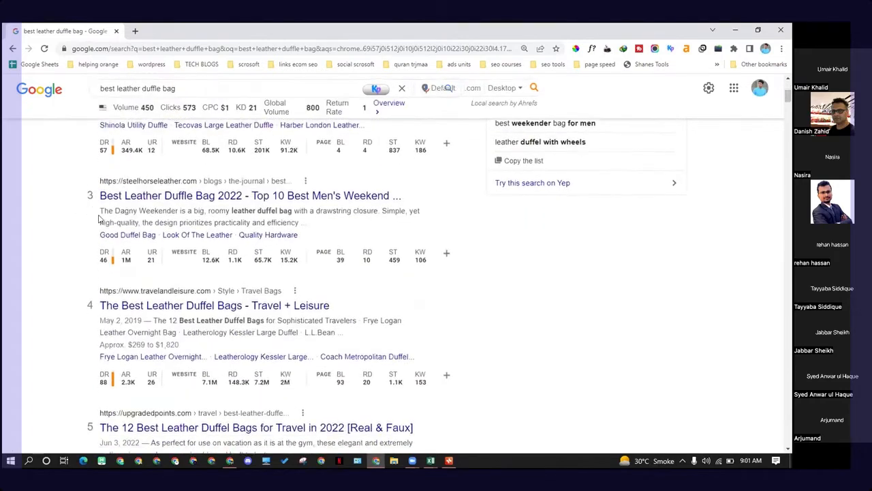
{"action": "scroll", "coordinate": [126, 208], "scroll_direction": "down", "scroll_amount": 4}
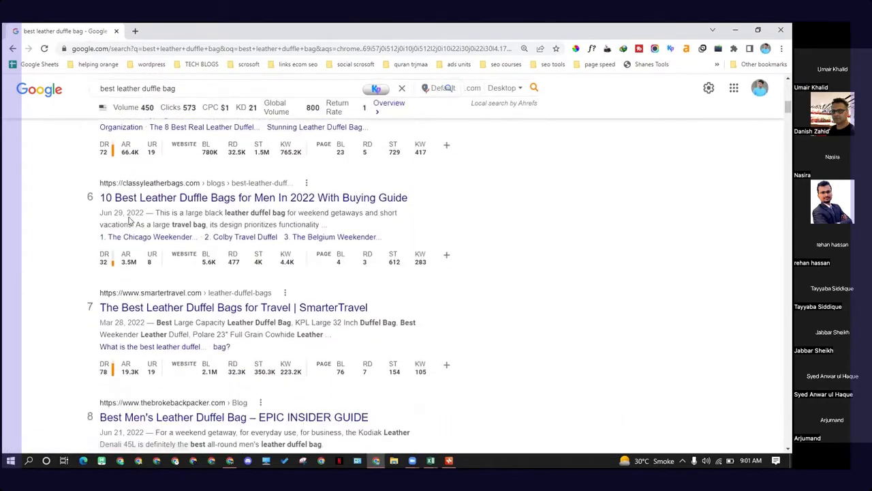
{"action": "scroll", "coordinate": [231, 269], "scroll_direction": "down", "scroll_amount": 3}
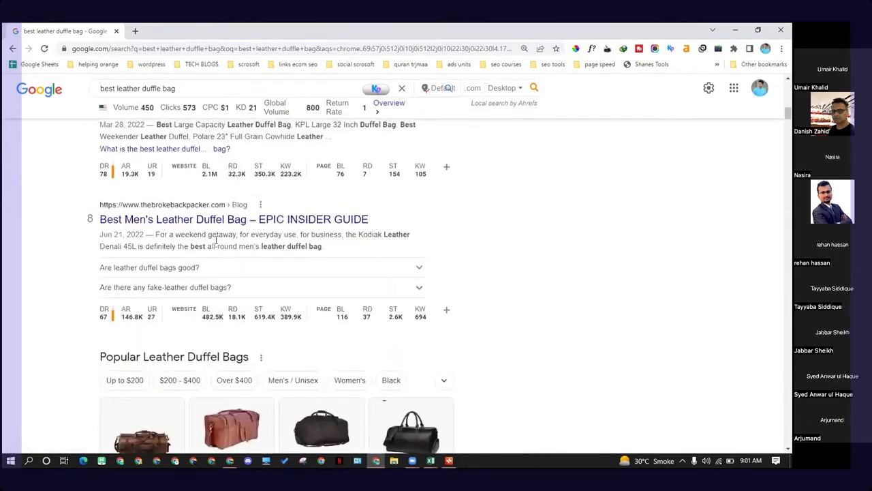
{"action": "scroll", "coordinate": [215, 240], "scroll_direction": "down", "scroll_amount": 3}
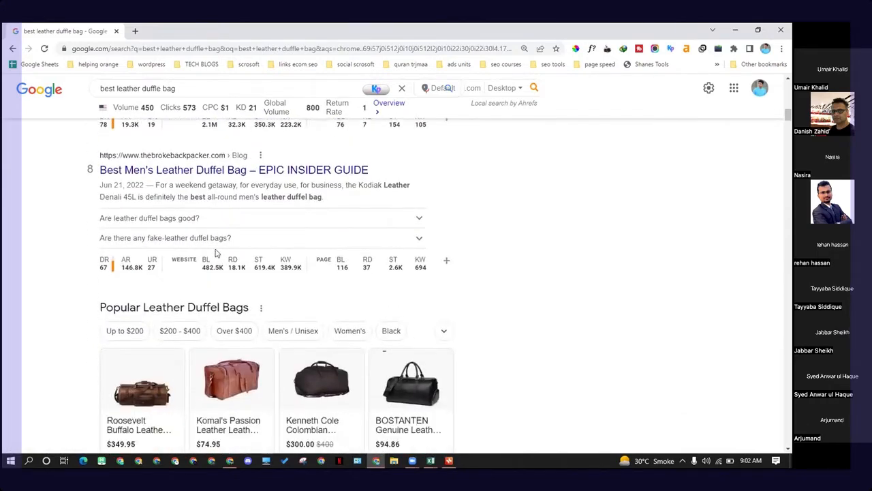
{"action": "scroll", "coordinate": [216, 253], "scroll_direction": "down", "scroll_amount": 5}
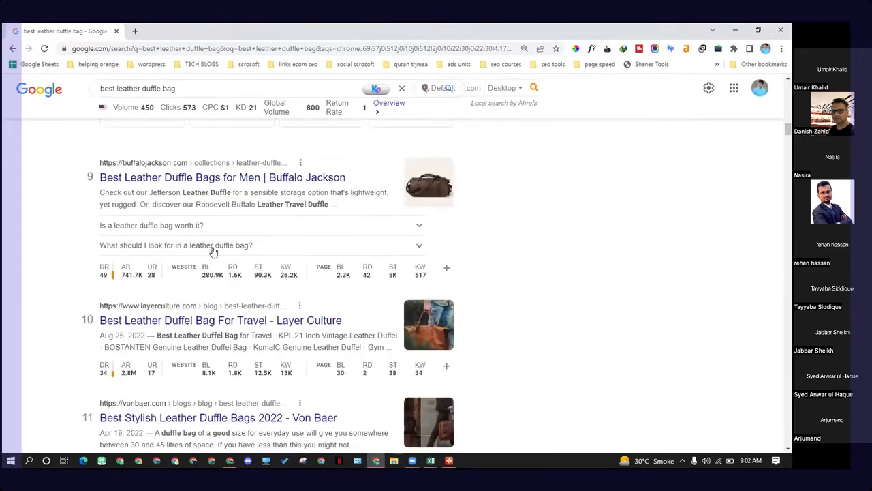
{"action": "scroll", "coordinate": [213, 250], "scroll_direction": "up", "scroll_amount": 2}
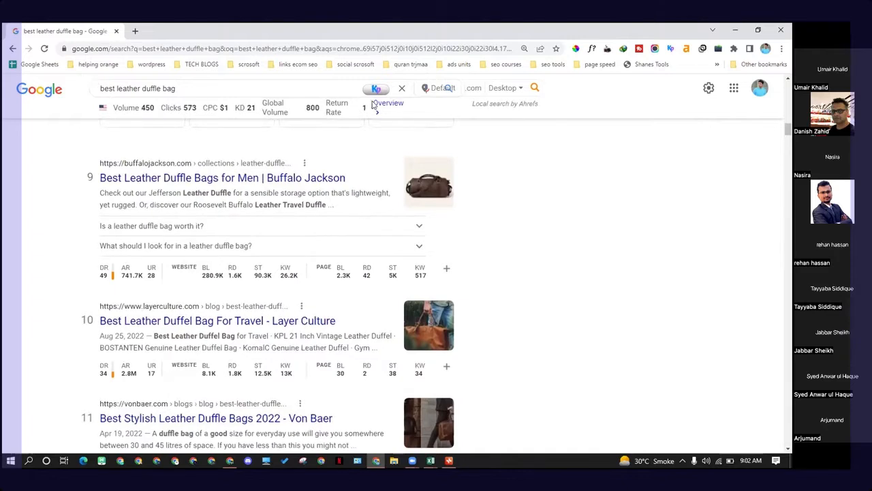
Step: Change the Google search query to best leather duffle bag for travel using the autocomplete suggestions
{"action": "left_click", "coordinate": [174, 94]}
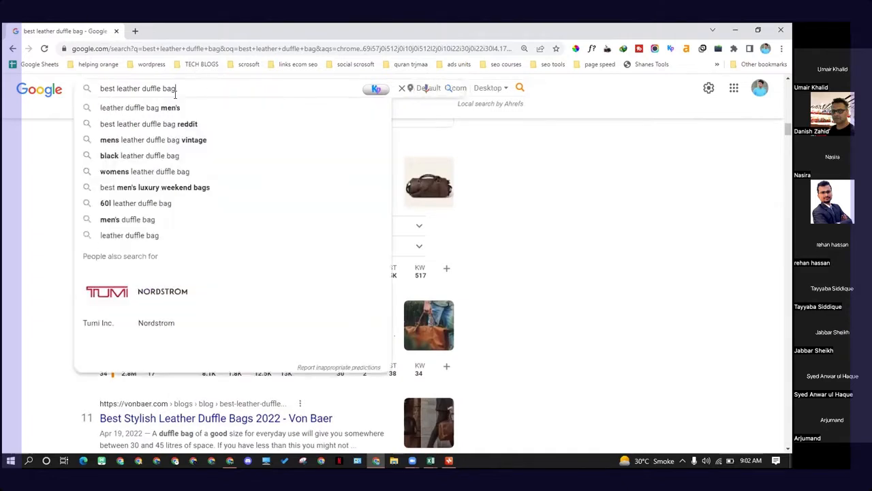
{"action": "key", "text": "ctrl+shift+Left"}
{"action": "key", "text": "ctrl+shift+Left"}
{"action": "key", "text": "ctrl+shift+Left"}
{"action": "key", "text": "ctrl+shift+Left"}
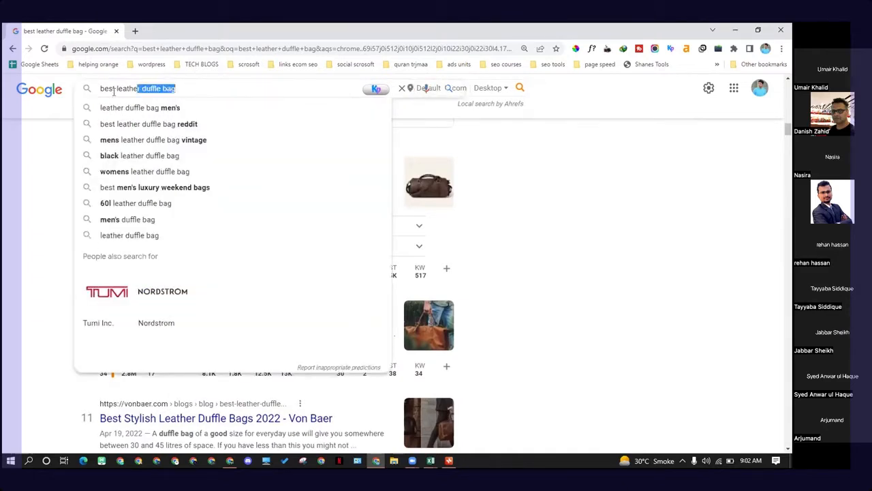
{"action": "key", "text": "shift+Right"}
{"action": "key", "text": "BackSpace"}
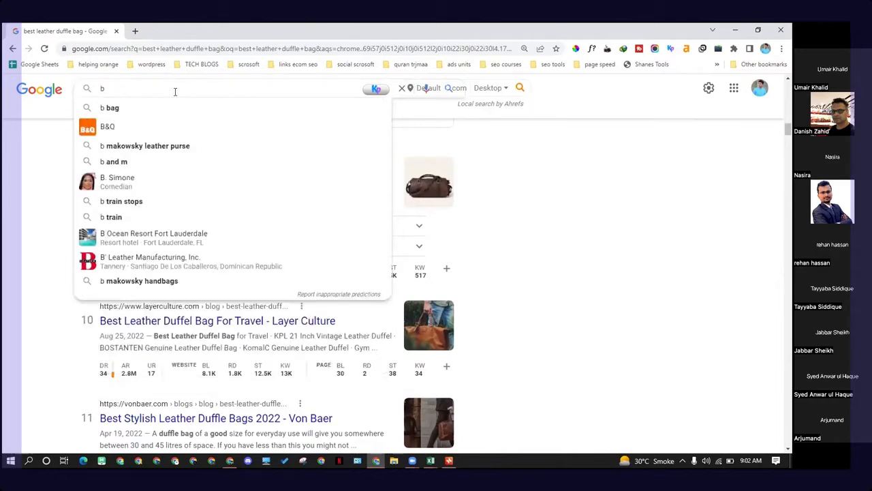
{"action": "key", "text": "ctrl+z"}
{"action": "key", "text": "Right"}
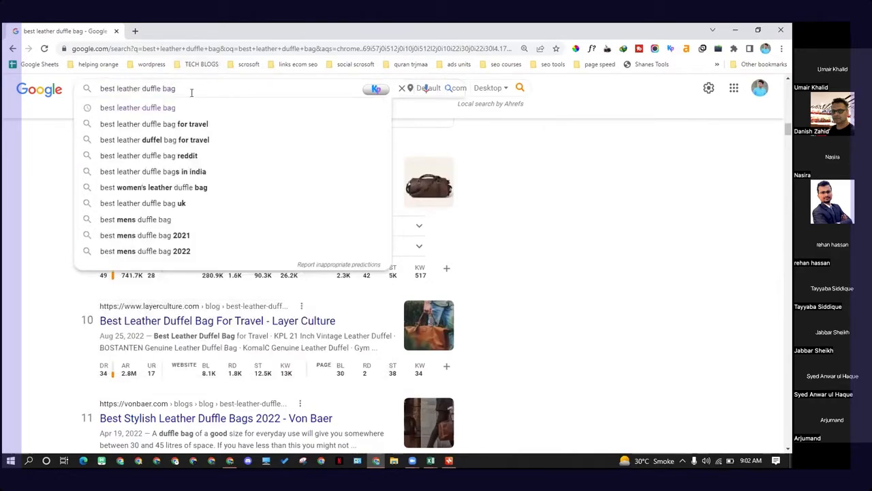
{"action": "key", "text": "Down"}
{"action": "key", "text": "Down"}
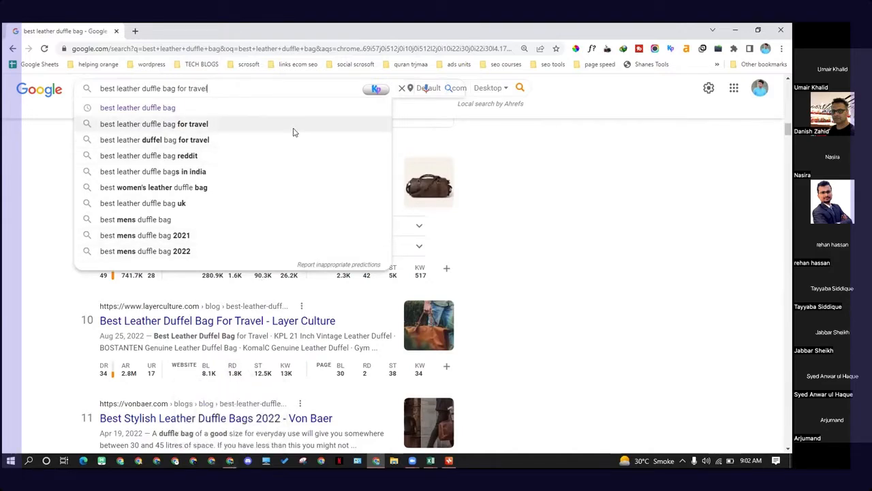
Step: Switch to the FINAL MASTER FILE WITH KD workbook and browse its keyword list and data columns
{"action": "mouse_move", "coordinate": [430, 461]}
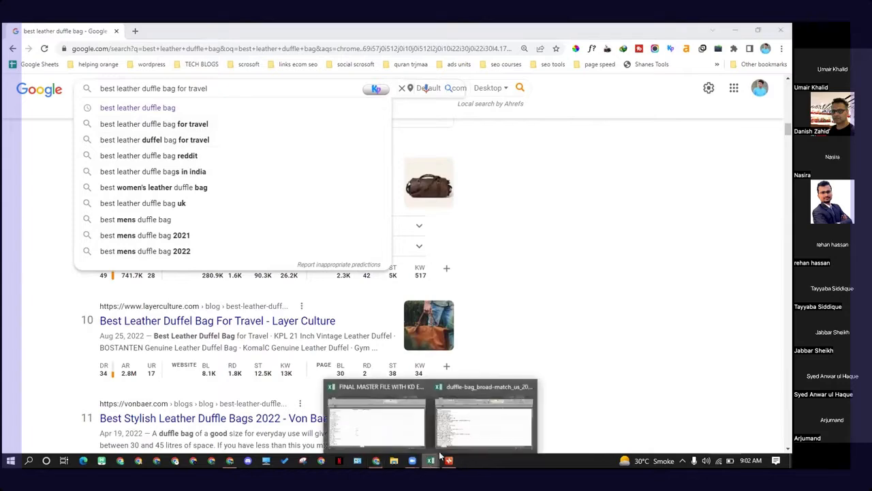
{"action": "left_click", "coordinate": [385, 432]}
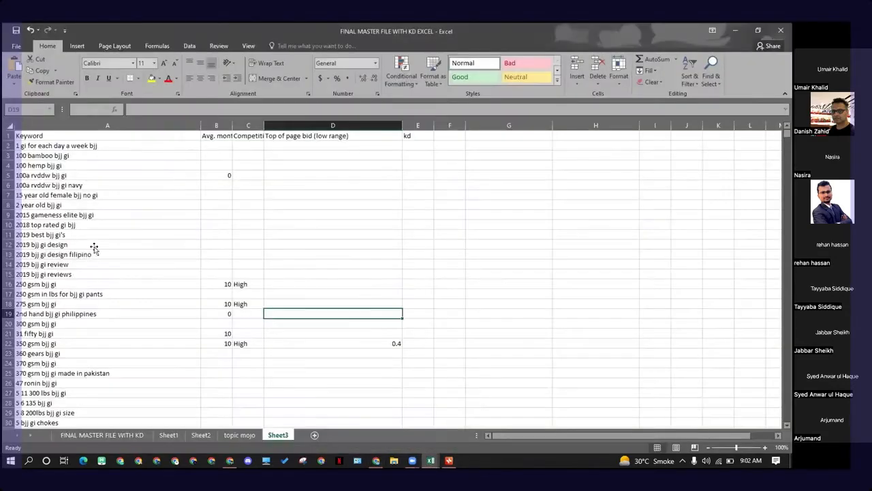
{"action": "left_click_drag", "start_coordinate": [116, 175], "coordinate": [136, 334]}
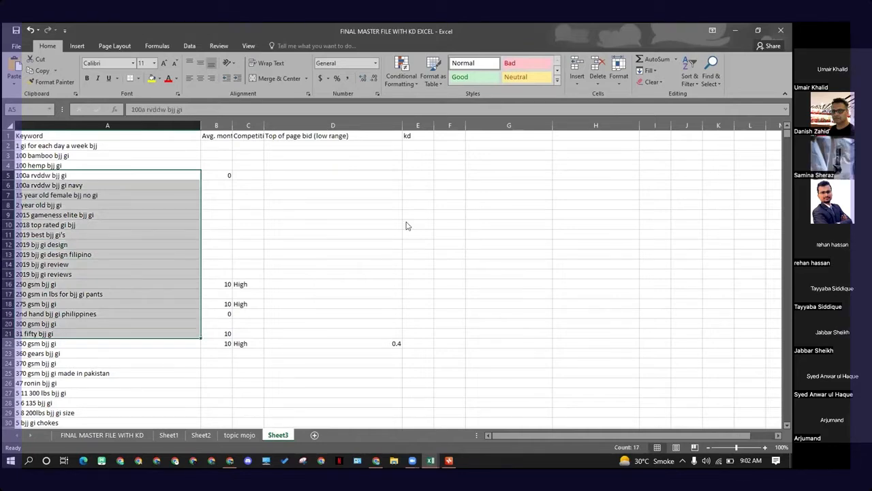
{"action": "left_click", "coordinate": [191, 231]}
{"action": "left_click_drag", "start_coordinate": [102, 145], "coordinate": [129, 285]}
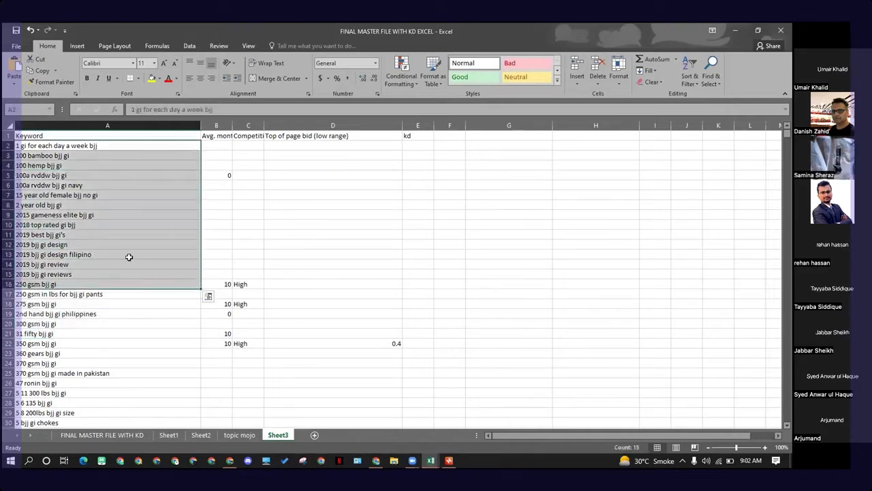
{"action": "left_click", "coordinate": [134, 195]}
{"action": "left_click_drag", "start_coordinate": [127, 147], "coordinate": [121, 421]}
{"action": "left_click", "coordinate": [267, 322]}
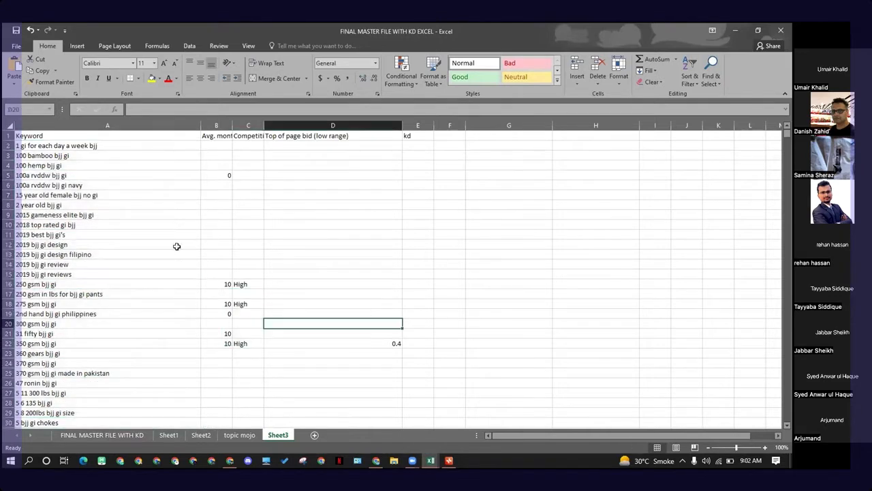
{"action": "left_click_drag", "start_coordinate": [152, 145], "coordinate": [161, 391]}
{"action": "left_click", "coordinate": [313, 336]}
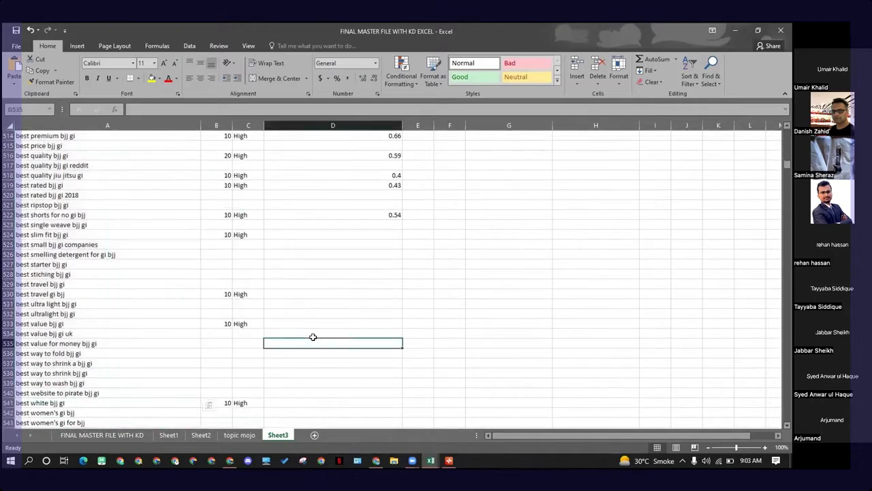
{"action": "scroll", "coordinate": [123, 290], "scroll_direction": "up", "scroll_amount": 19}
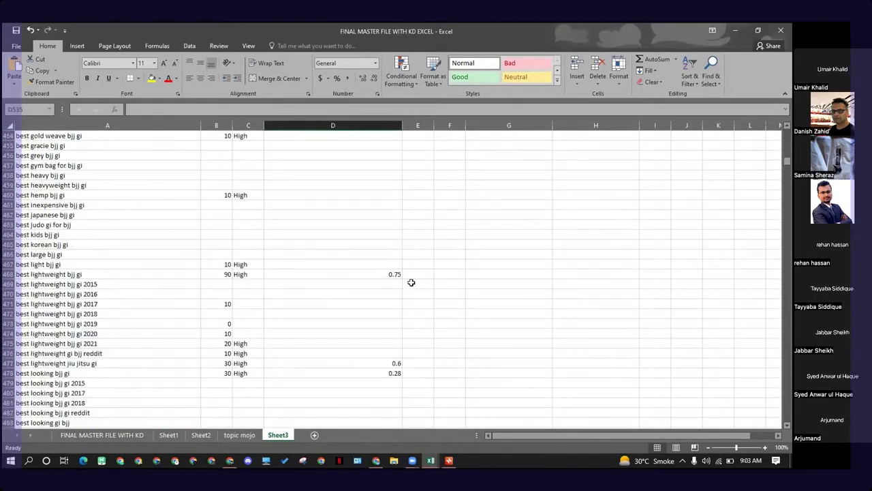
{"action": "scroll", "coordinate": [412, 282], "scroll_direction": "up", "scroll_amount": 20}
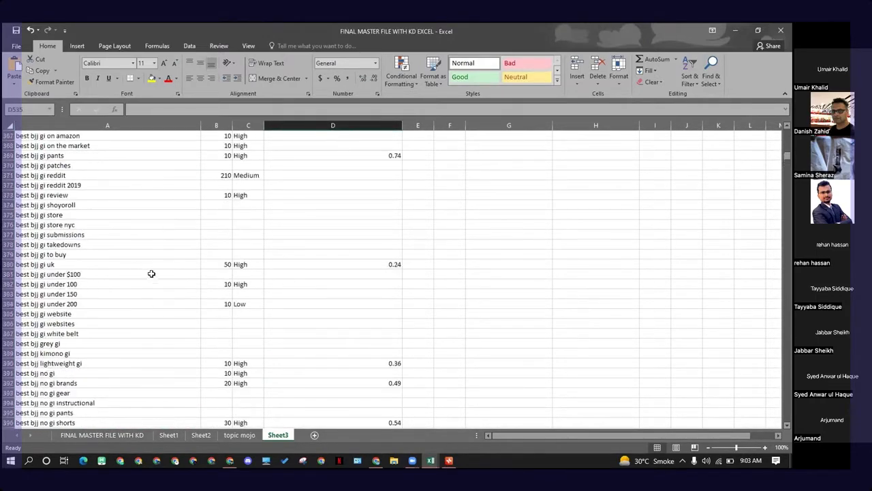
{"action": "scroll", "coordinate": [151, 273], "scroll_direction": "up", "scroll_amount": 5}
{"action": "left_click_drag", "start_coordinate": [781, 154], "coordinate": [781, 133]}
{"action": "left_click_drag", "start_coordinate": [216, 125], "coordinate": [286, 126]}
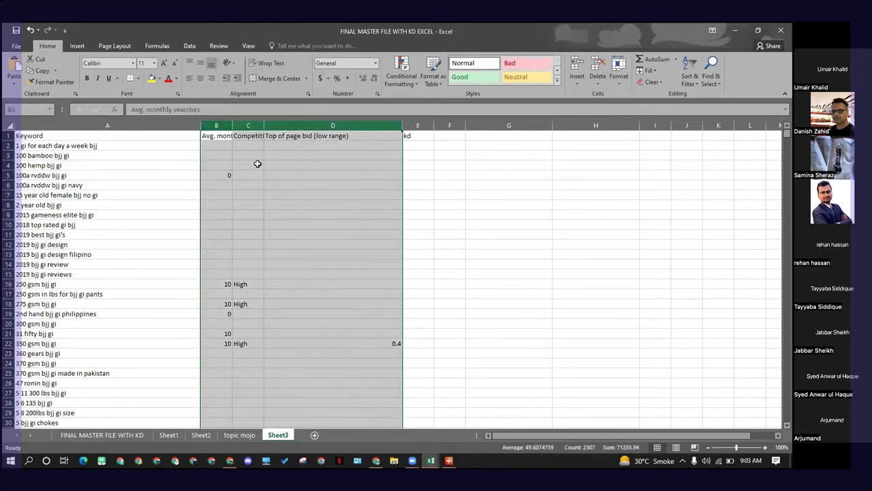
Step: Autofit the width of the Avg. monthly searches column in the master workbook
{"action": "left_click", "coordinate": [302, 195]}
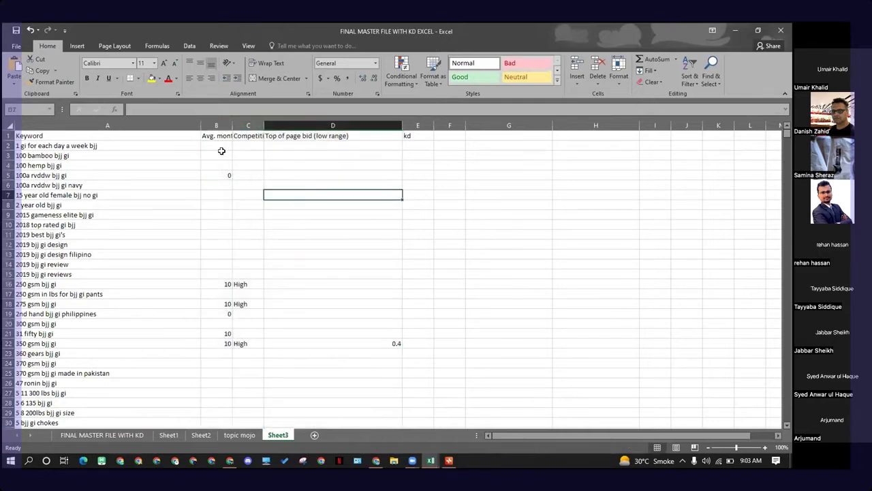
{"action": "double_click", "coordinate": [231, 131]}
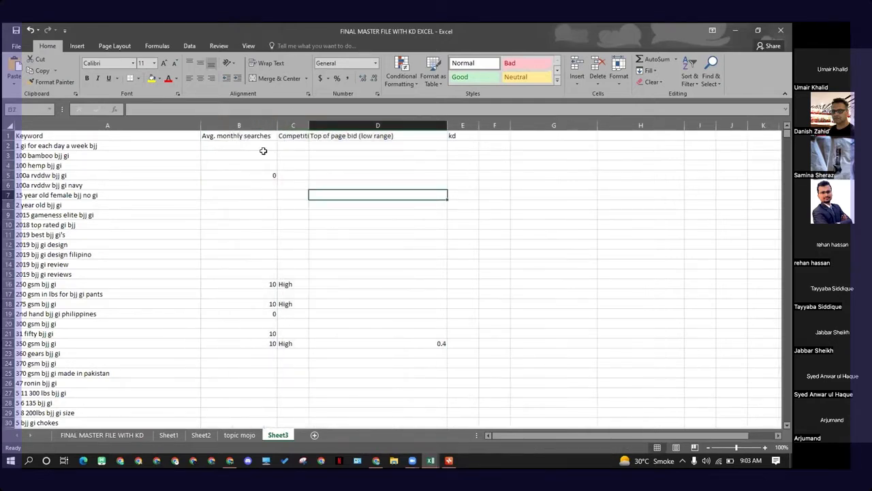
{"action": "left_click", "coordinate": [376, 167]}
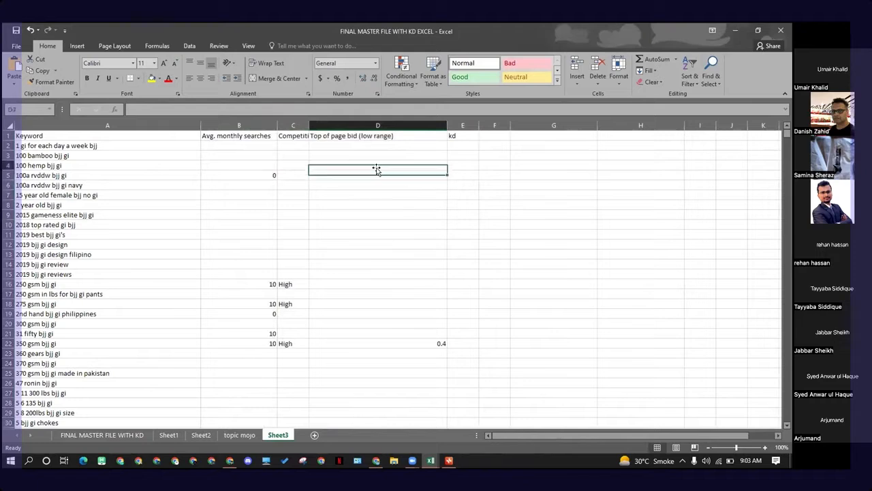
{"action": "left_click", "coordinate": [463, 145]}
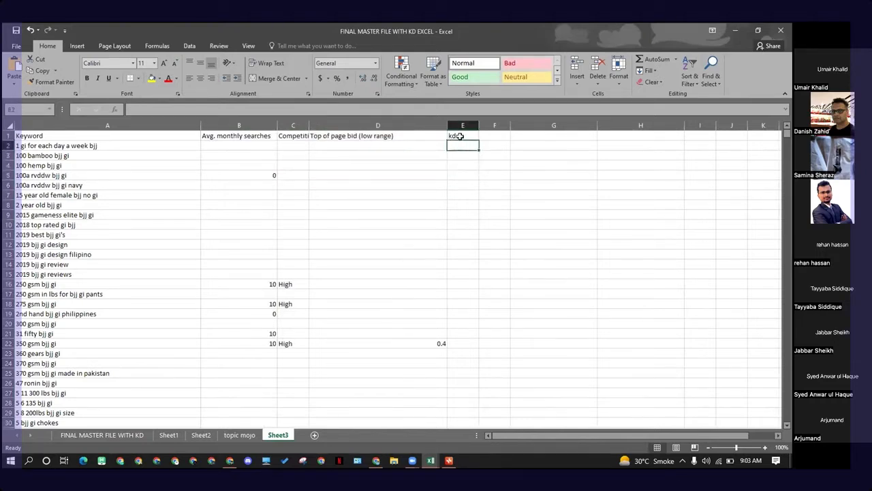
{"action": "left_click_drag", "start_coordinate": [463, 150], "coordinate": [459, 424]}
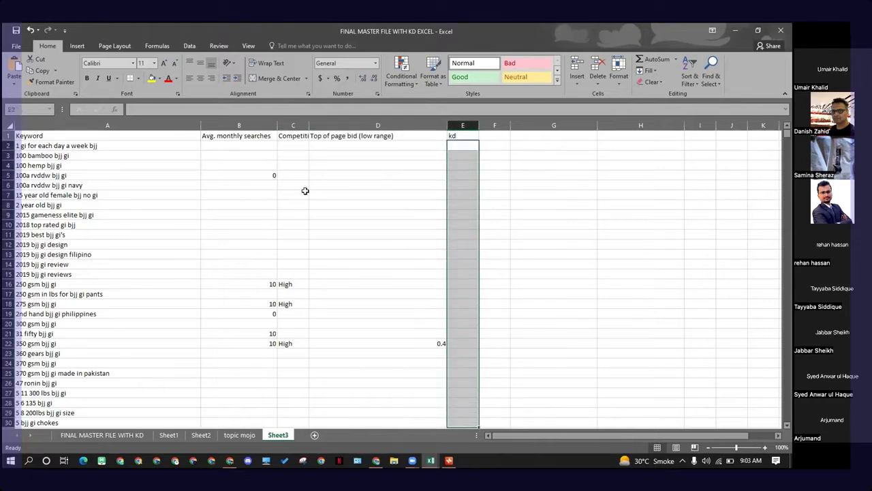
{"action": "left_click", "coordinate": [406, 175]}
{"action": "left_click", "coordinate": [461, 136]}
{"action": "left_click", "coordinate": [455, 145]}
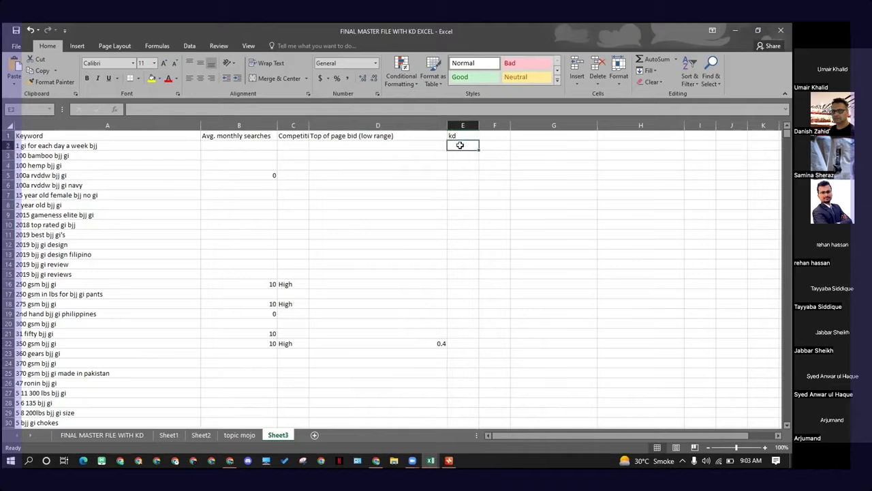
{"action": "left_click", "coordinate": [469, 136]}
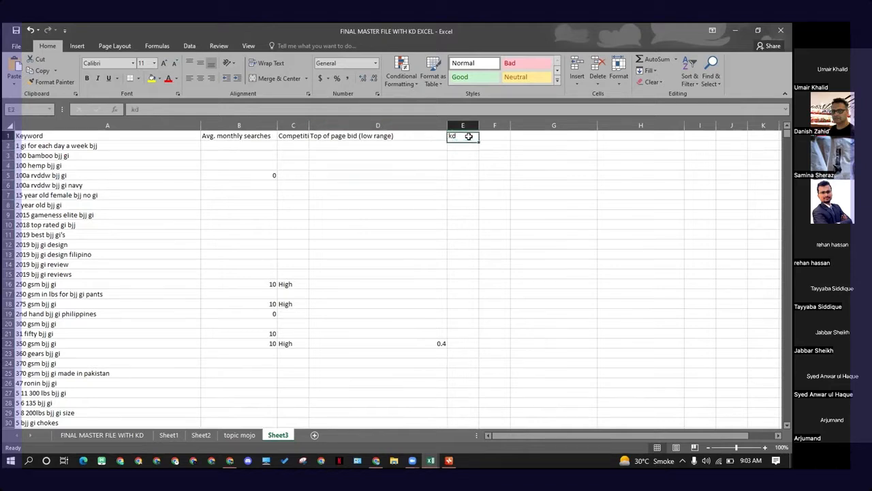
{"action": "left_click", "coordinate": [469, 144]}
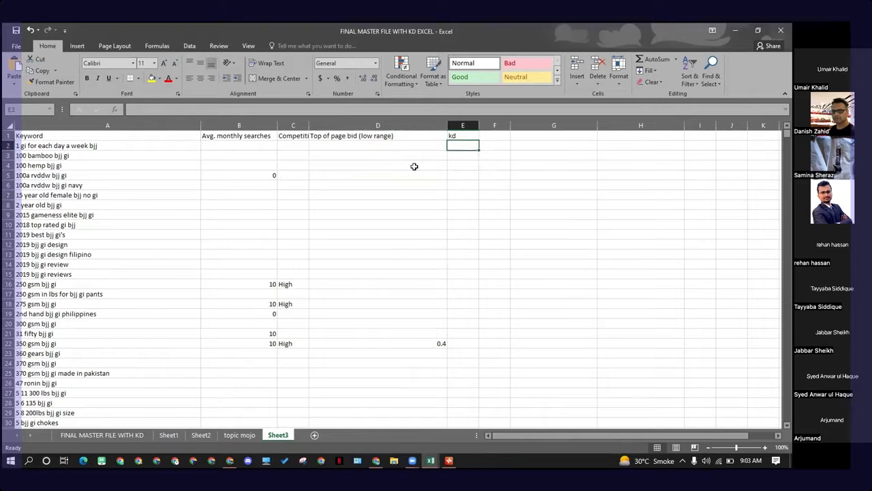
Step: Review the Google results and Ahrefs metrics for best leather duffle bag for travel
{"action": "left_click", "coordinate": [735, 31]}
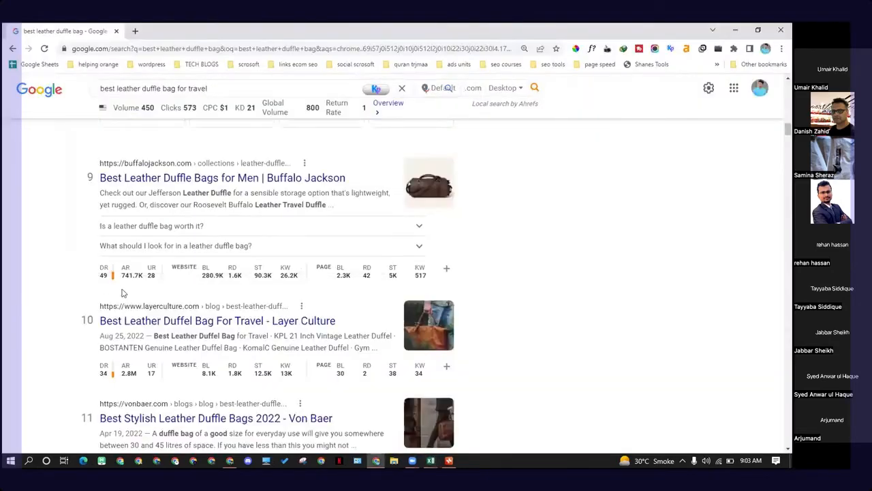
{"action": "scroll", "coordinate": [261, 266], "scroll_direction": "up", "scroll_amount": 2}
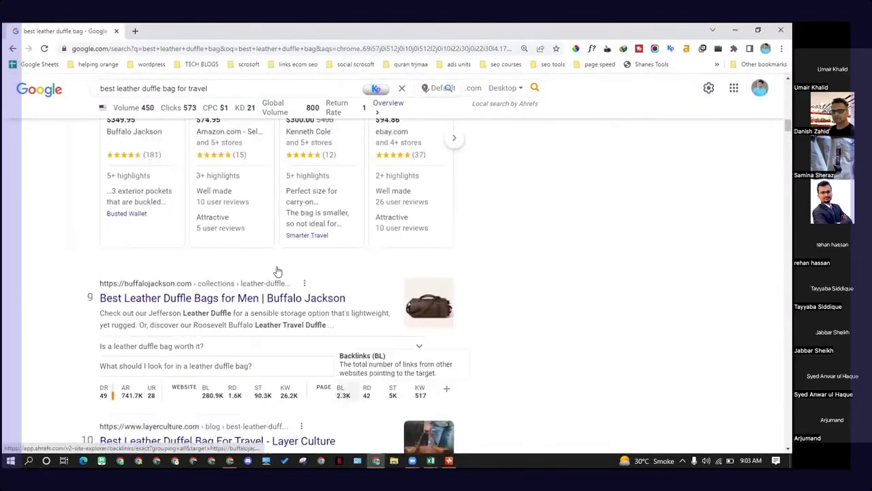
{"action": "scroll", "coordinate": [261, 266], "scroll_direction": "up", "scroll_amount": 5}
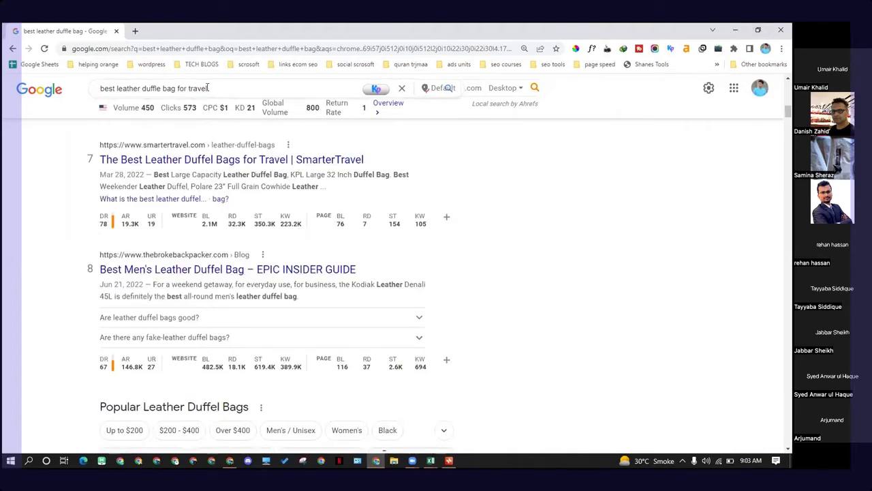
{"action": "scroll", "coordinate": [255, 130], "scroll_direction": "up", "scroll_amount": 3}
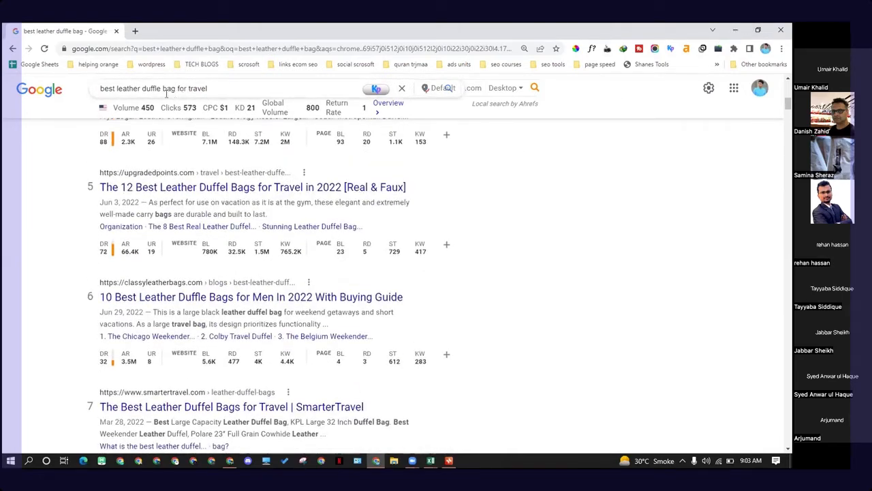
{"action": "left_click_drag", "start_coordinate": [177, 88], "coordinate": [223, 88]}
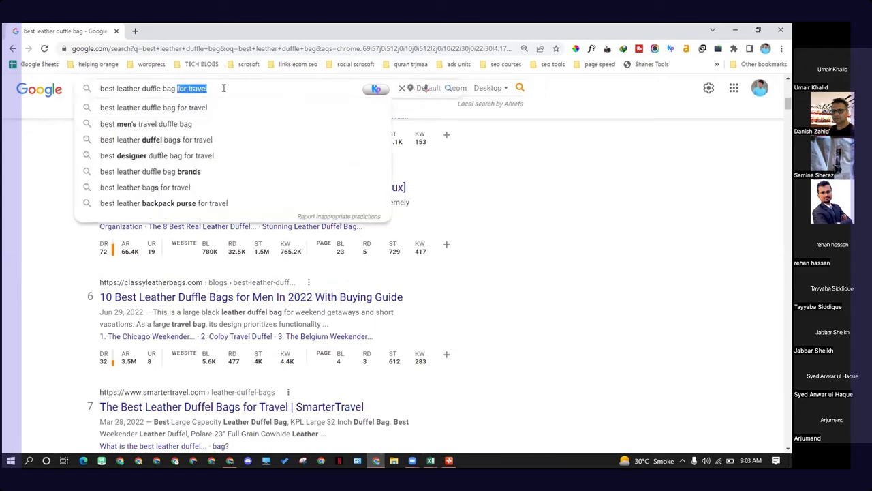
{"action": "left_click", "coordinate": [12, 186]}
{"action": "scroll", "coordinate": [121, 214], "scroll_direction": "up", "scroll_amount": 4}
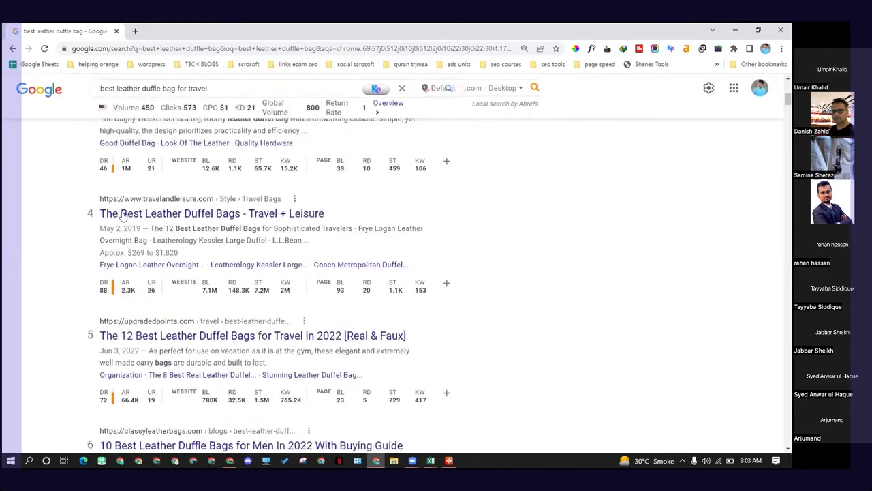
{"action": "scroll", "coordinate": [116, 216], "scroll_direction": "up", "scroll_amount": 1}
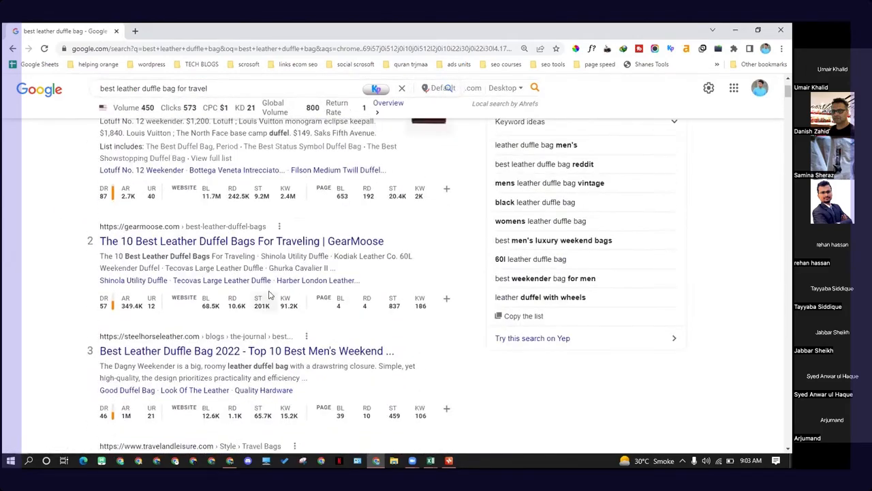
{"action": "scroll", "coordinate": [228, 204], "scroll_direction": "up", "scroll_amount": 1}
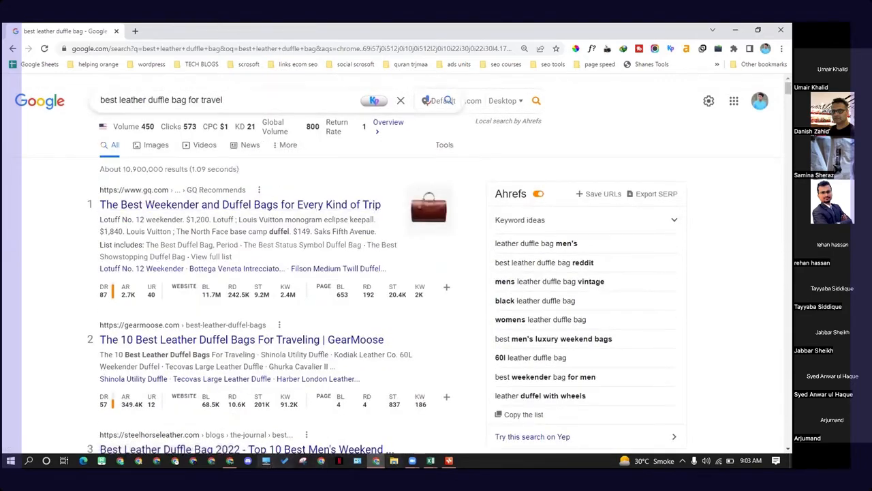
Step: Copy the keyword 22 inch leather duffle bag from the duffle-bag broad-match workbook
{"action": "left_click", "coordinate": [430, 463]}
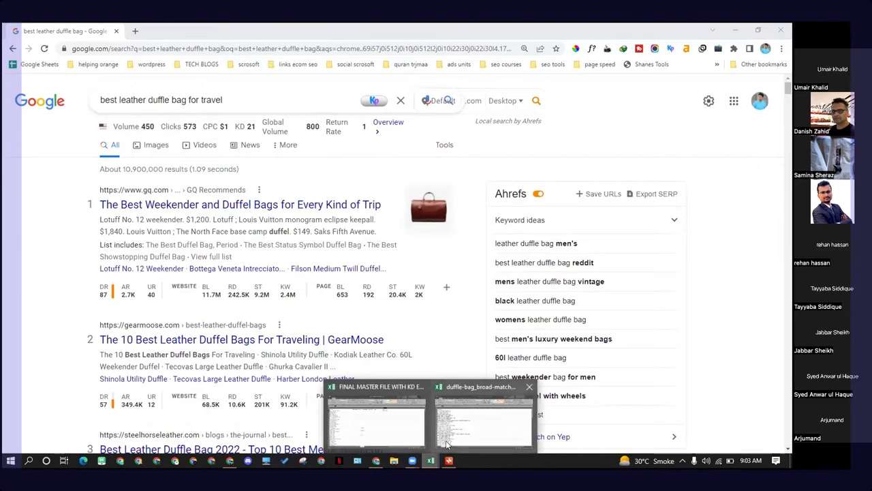
{"action": "left_click", "coordinate": [440, 438]}
{"action": "left_click", "coordinate": [80, 158]}
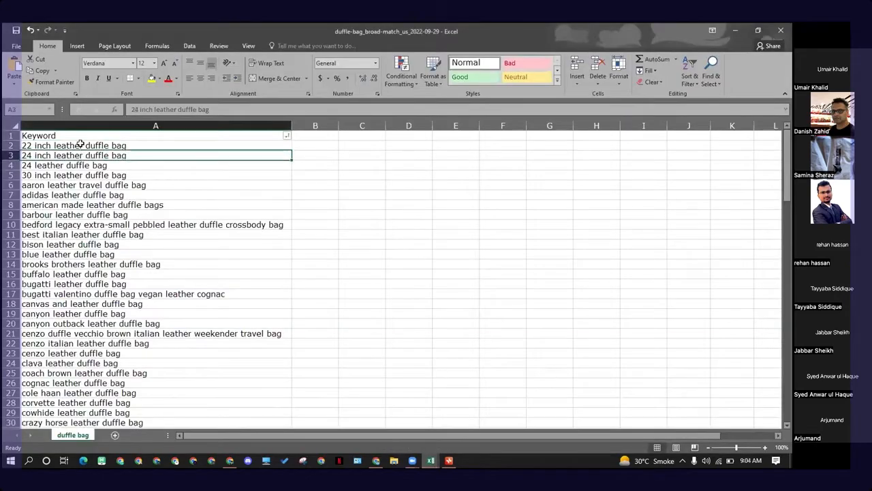
{"action": "key", "text": "ctrl+c"}
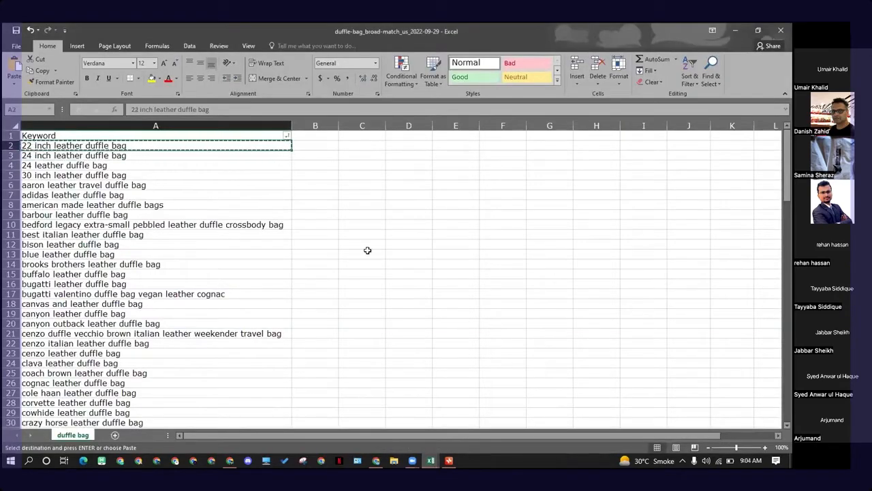
{"action": "key", "text": "alt+Tab"}
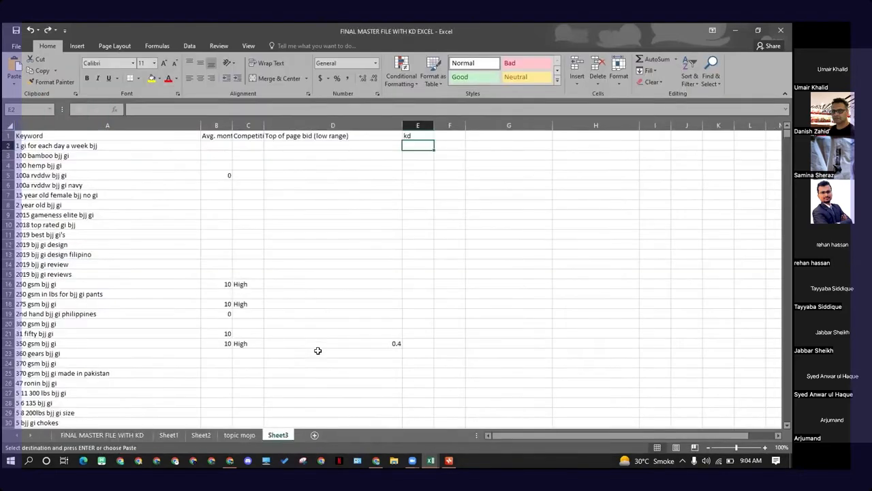
{"action": "key", "text": "alt+Tab"}
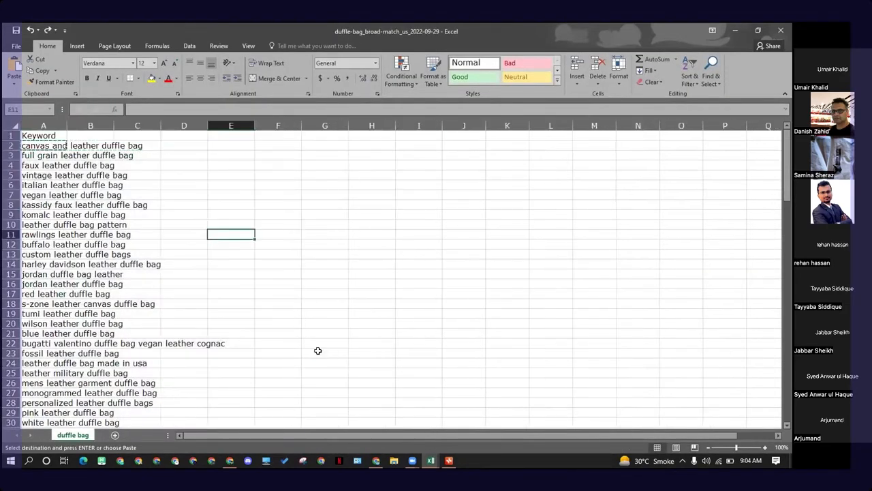
Step: Widen the Keyword column in the duffle-bag broad-match workbook so the full keywords show
{"action": "left_click", "coordinate": [231, 323]}
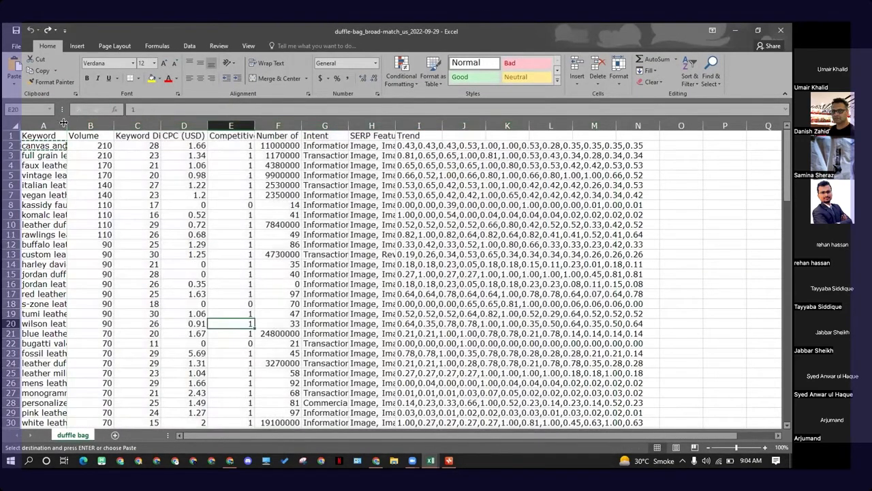
{"action": "left_click_drag", "start_coordinate": [65, 123], "coordinate": [229, 137]}
{"action": "left_click", "coordinate": [280, 185]}
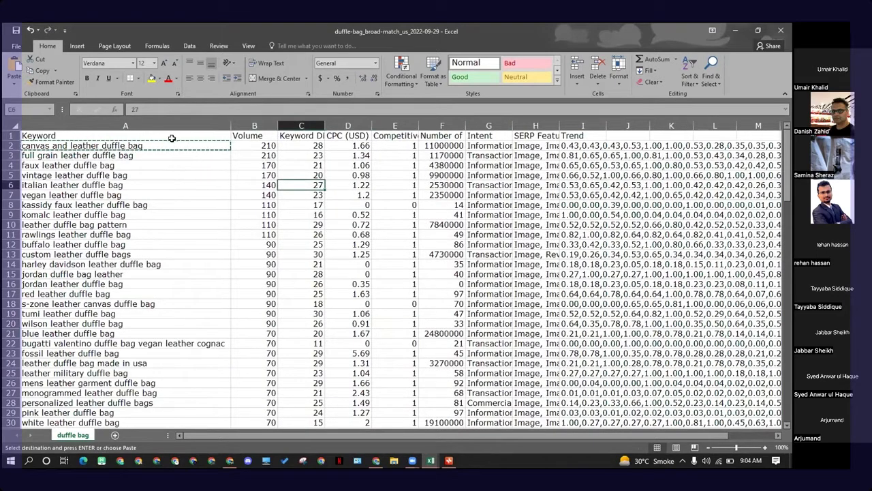
{"action": "left_click", "coordinate": [171, 145]}
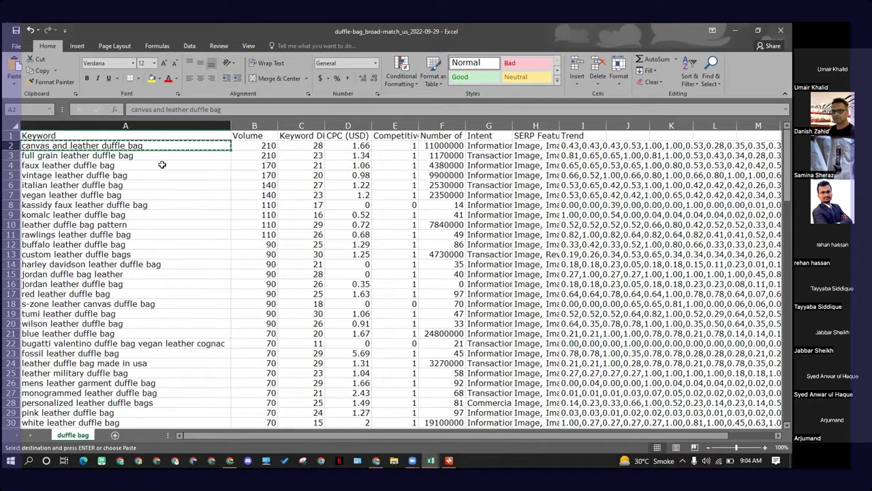
Step: Open a new browser tab and search Google for duffel bags
{"action": "key", "text": "alt+Tab"}
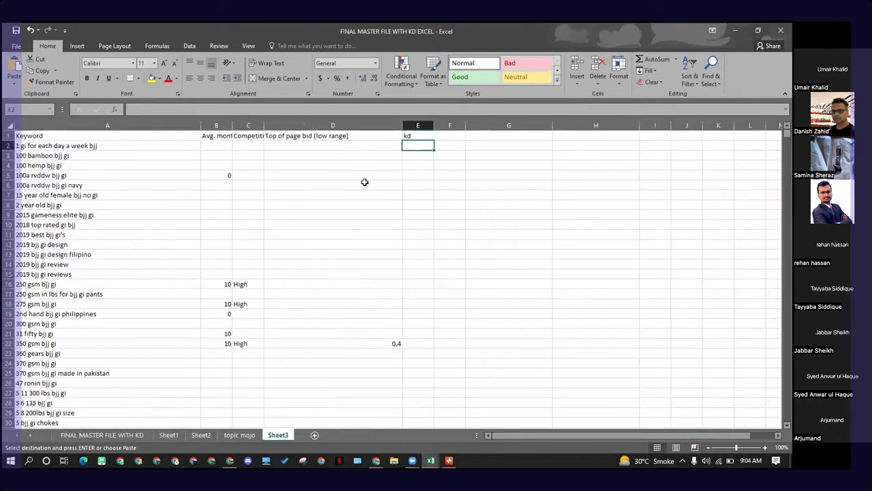
{"action": "key", "text": "alt+Tab"}
{"action": "key", "text": "Tab"}
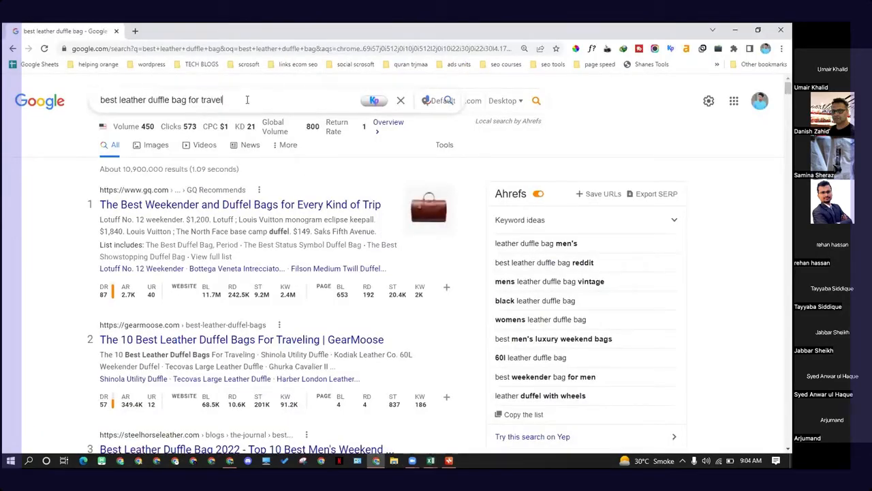
{"action": "triple_click", "coordinate": [247, 99]}
{"action": "left_click", "coordinate": [135, 31]}
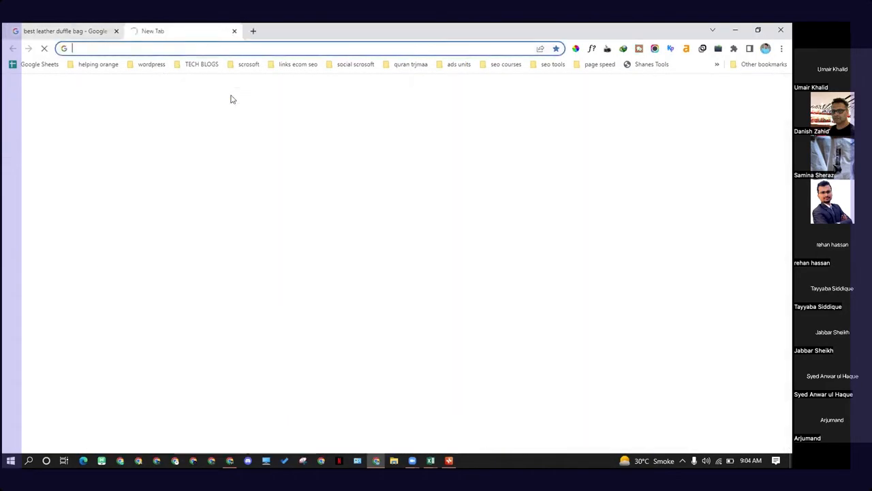
{"action": "type", "text": "duffle"}
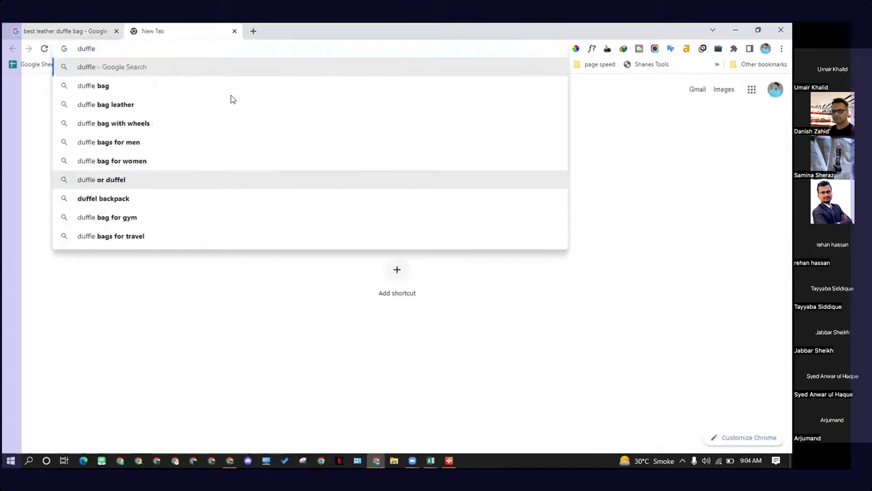
{"action": "key", "text": "BackSpace"}
{"action": "key", "text": "BackSpace"}
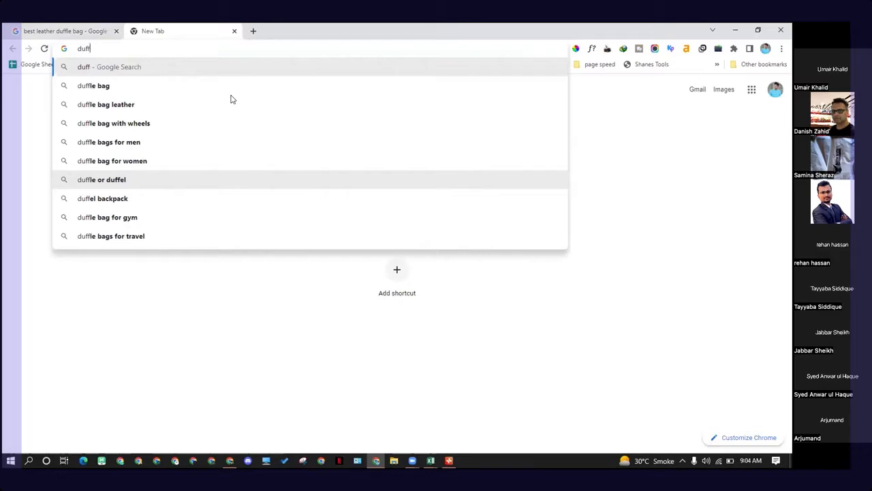
{"action": "type", "text": "el"}
{"action": "key", "text": "Down"}
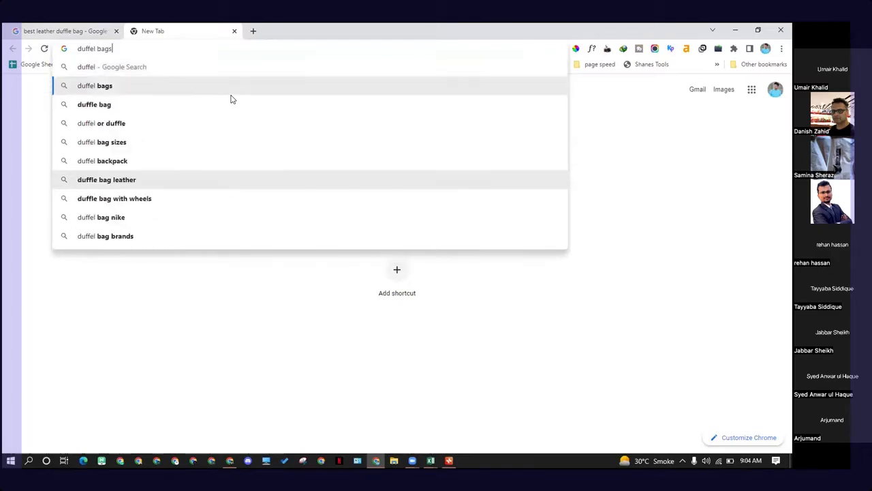
{"action": "key", "text": "Return"}
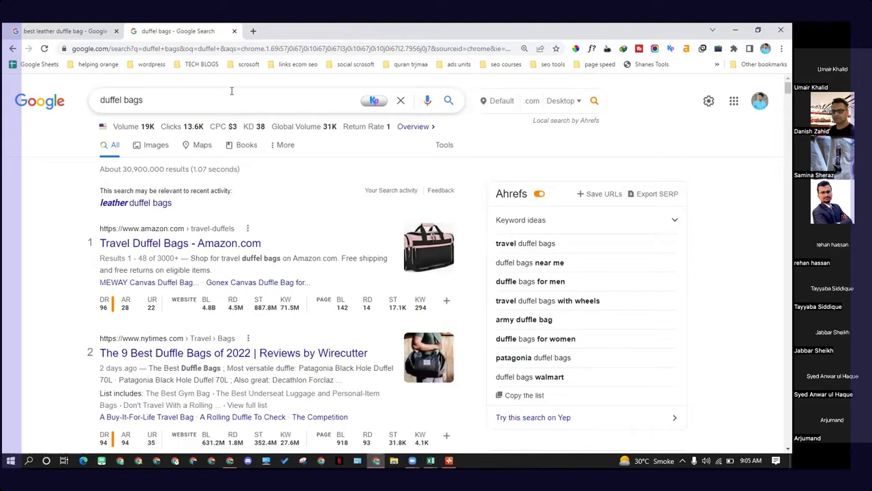
Step: Search Google for duffle bags or duffel bag to compare the two spellings
{"action": "left_click", "coordinate": [165, 100]}
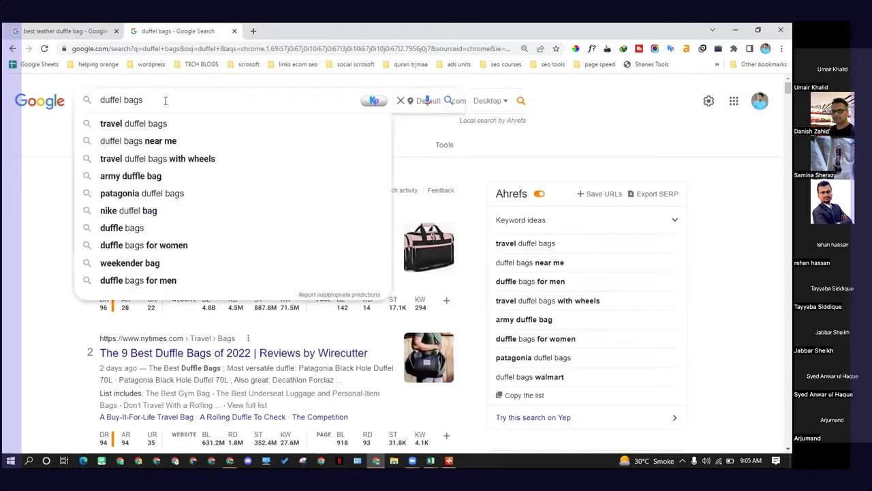
{"action": "type", "text": "bags,"}
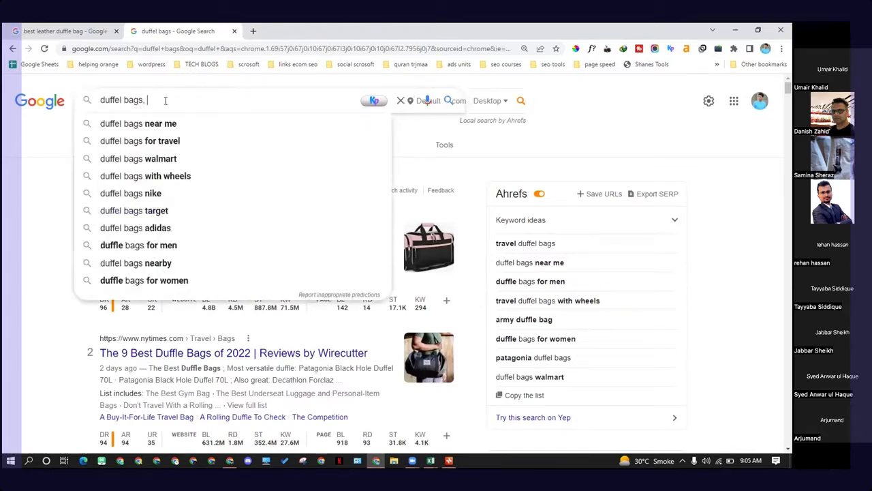
{"action": "type", "text": " duf"}
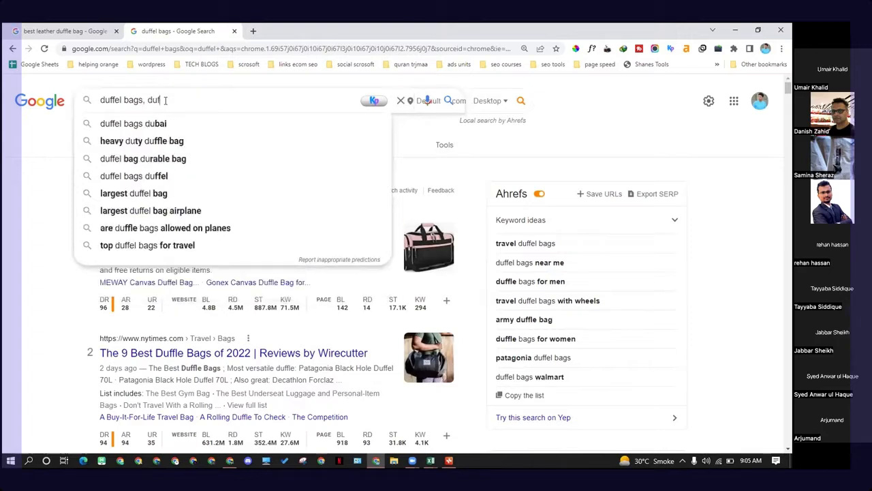
{"action": "type", "text": "fle b"}
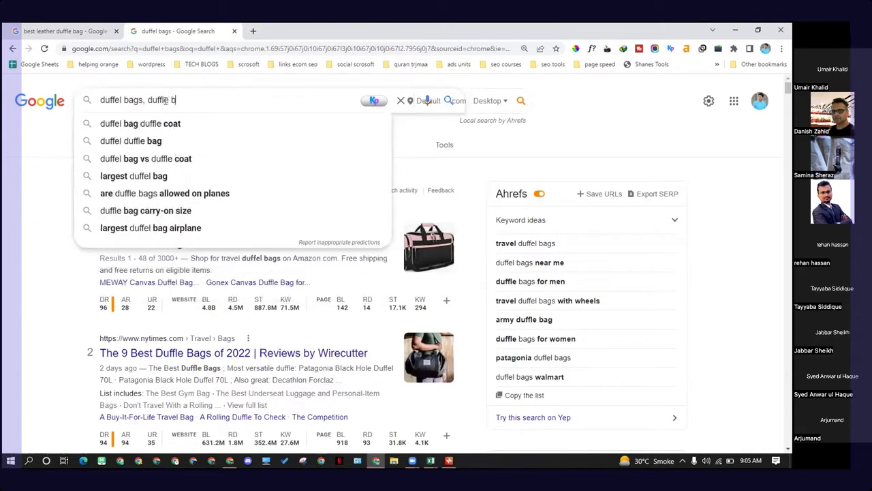
{"action": "type", "text": "ag"}
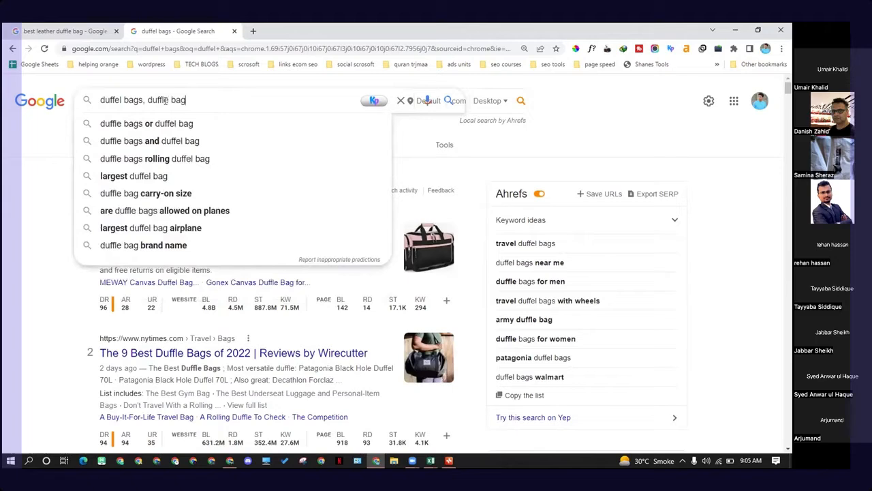
{"action": "key", "text": "Down"}
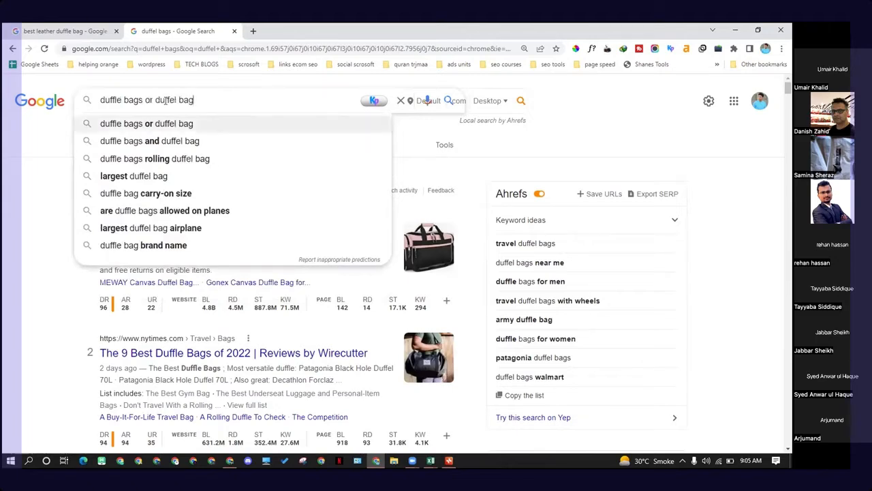
{"action": "key", "text": "Return"}
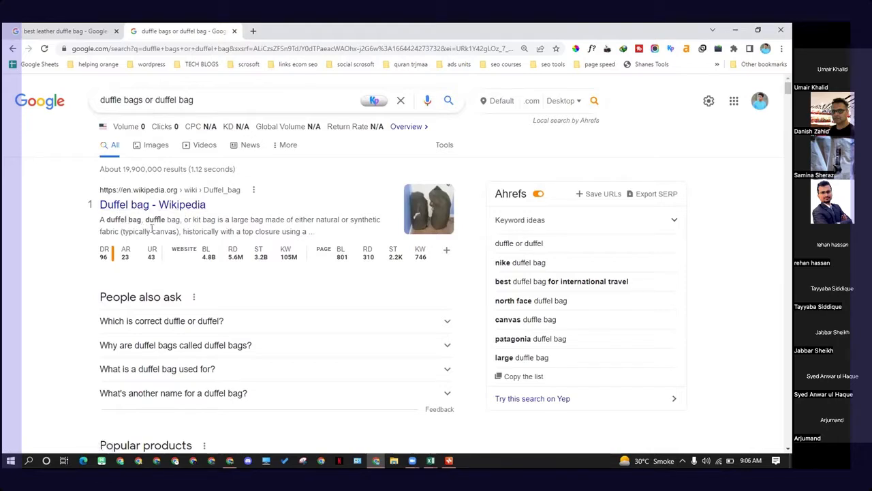
Step: Read the Wikipedia result and the answer to Which is correct duffle or duffel? on the results page
{"action": "left_click_drag", "start_coordinate": [164, 218], "coordinate": [108, 219]}
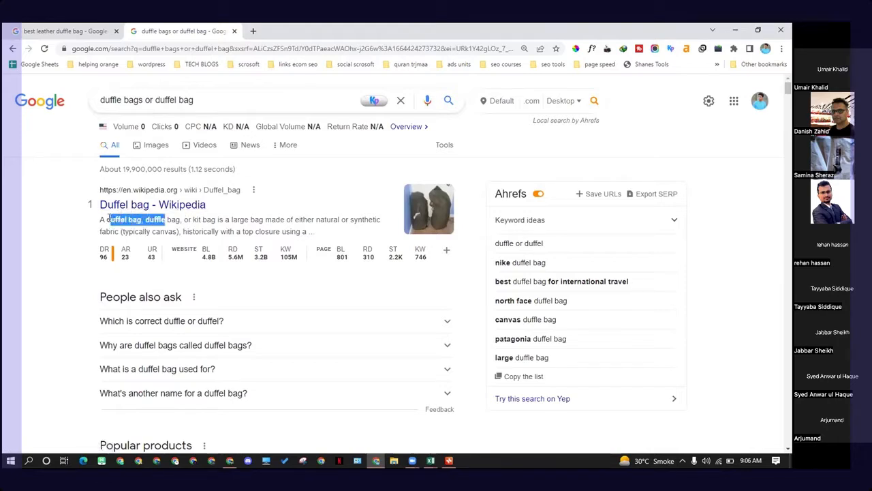
{"action": "left_click", "coordinate": [154, 219]}
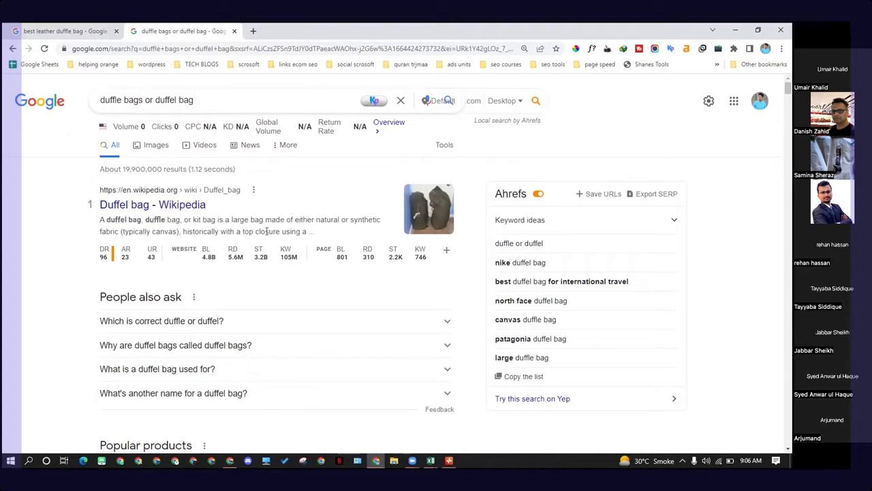
{"action": "left_click", "coordinate": [299, 319]}
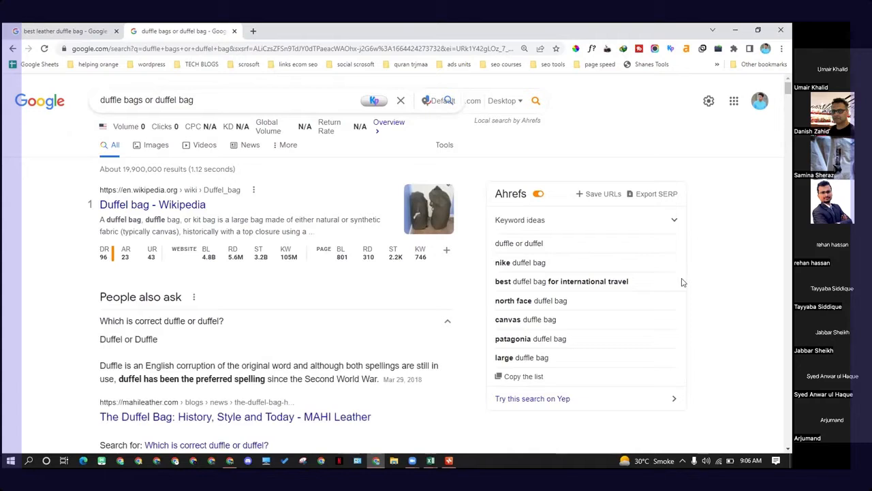
{"action": "scroll", "coordinate": [352, 347], "scroll_direction": "down", "scroll_amount": 1}
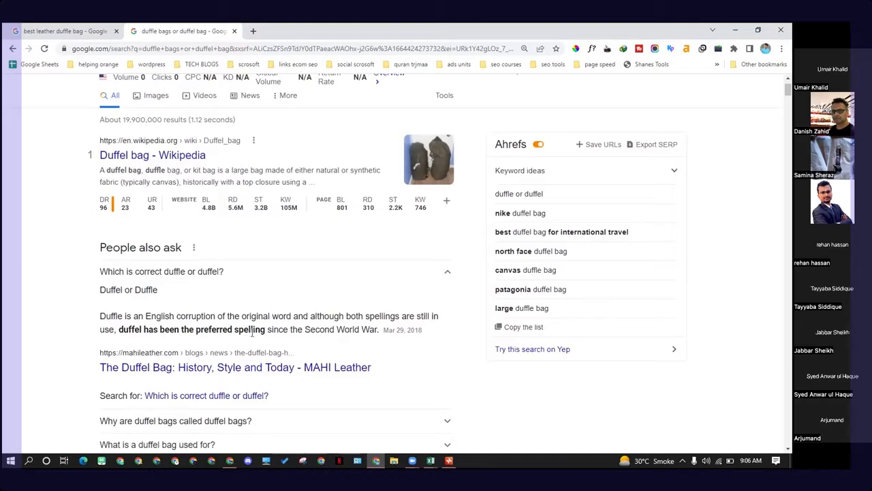
{"action": "left_click_drag", "start_coordinate": [141, 329], "coordinate": [233, 330]}
{"action": "scroll", "coordinate": [236, 371], "scroll_direction": "down", "scroll_amount": 2}
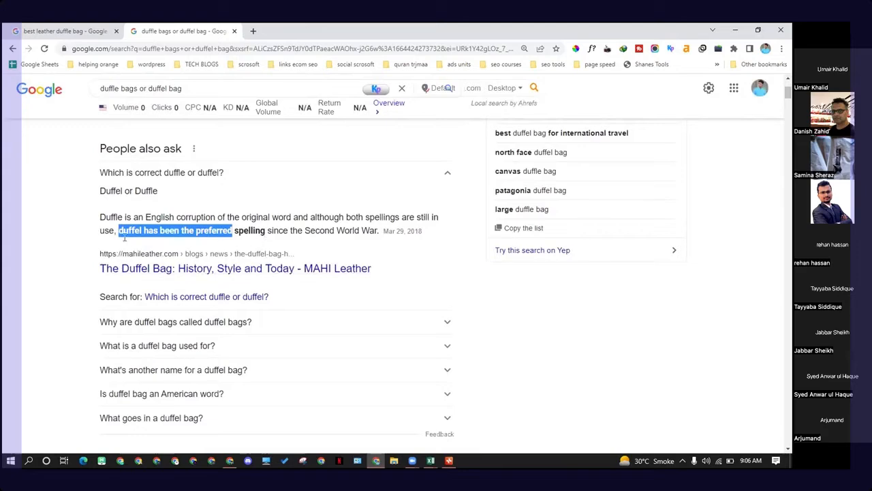
{"action": "left_click", "coordinate": [192, 250]}
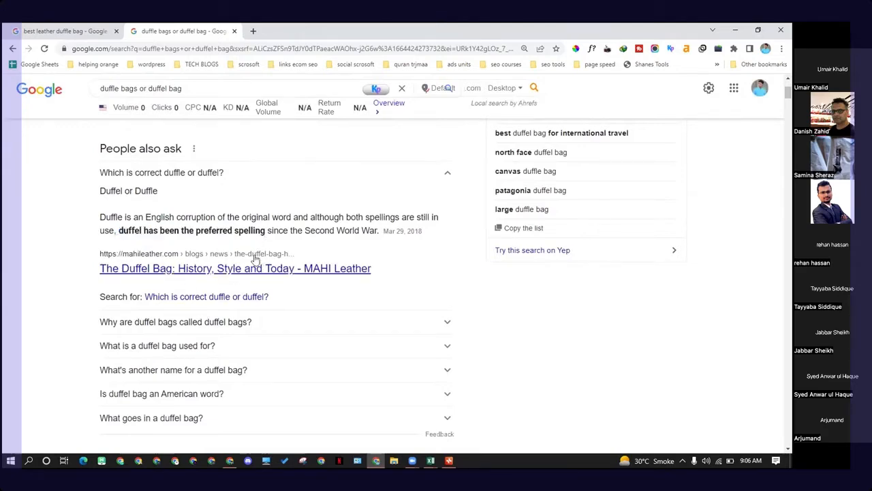
{"action": "scroll", "coordinate": [253, 253], "scroll_direction": "down", "scroll_amount": 1}
{"action": "scroll", "coordinate": [247, 240], "scroll_direction": "down", "scroll_amount": 4}
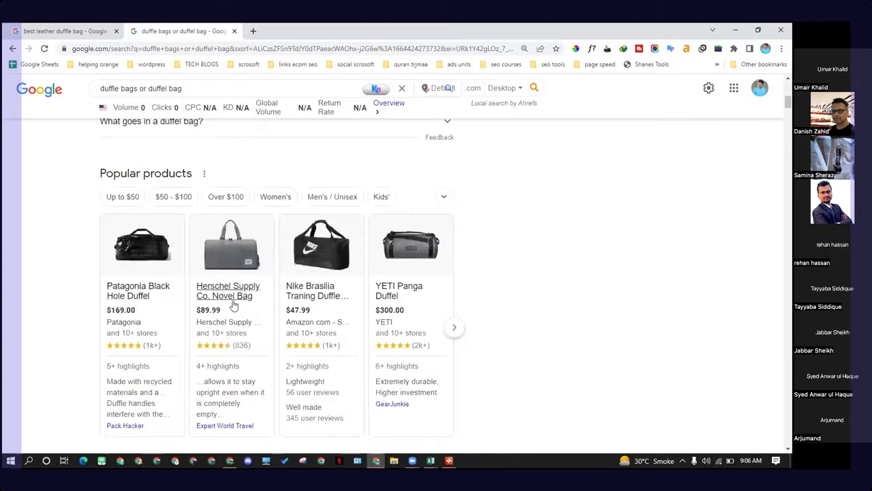
{"action": "scroll", "coordinate": [144, 279], "scroll_direction": "down", "scroll_amount": 1}
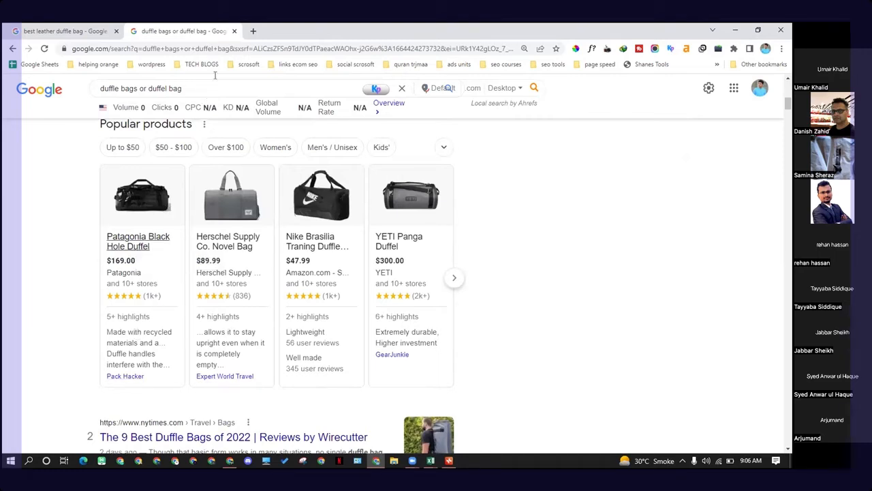
Step: Open Amazon in a new tab and search it for duffel bag
{"action": "left_click", "coordinate": [253, 31]}
{"action": "type", "text": "amazo"}
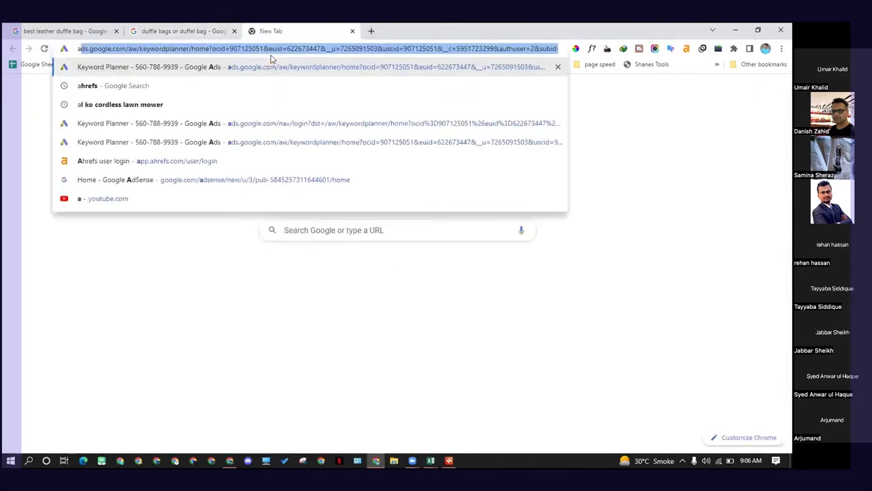
{"action": "type", "text": "n"}
{"action": "key", "text": "Return"}
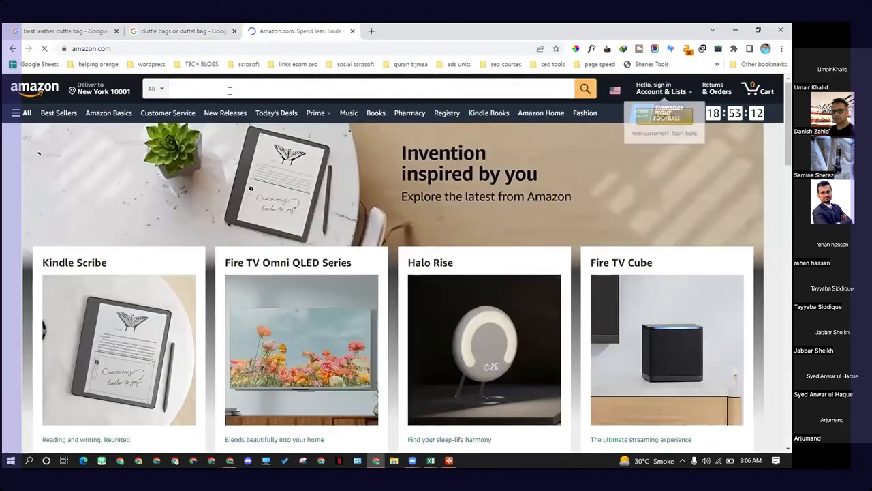
{"action": "left_click", "coordinate": [229, 90]}
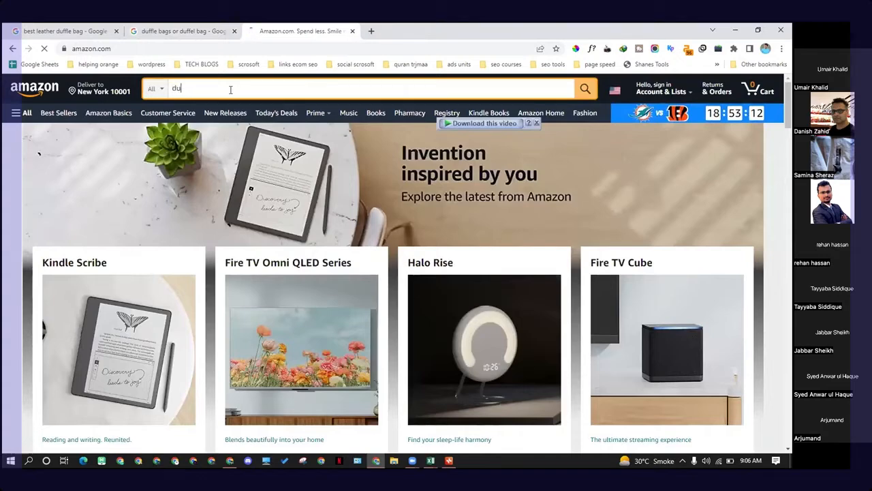
{"action": "type", "text": "duff"}
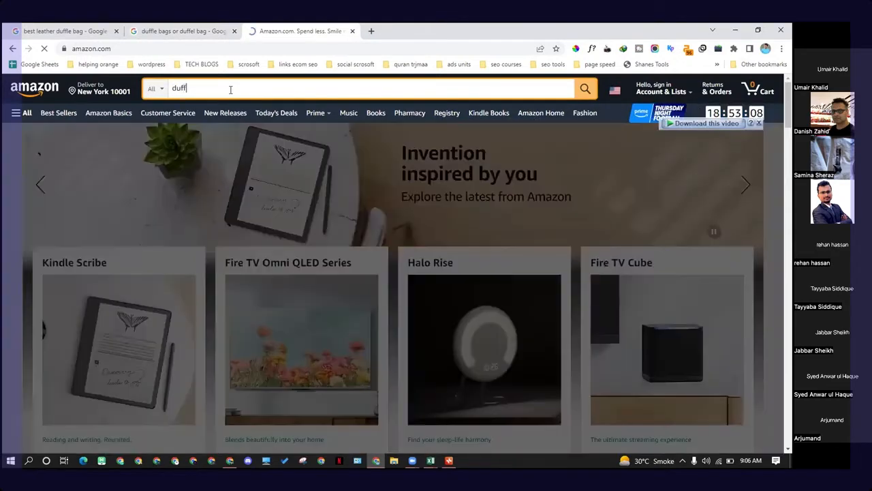
{"action": "type", "text": "el bag"}
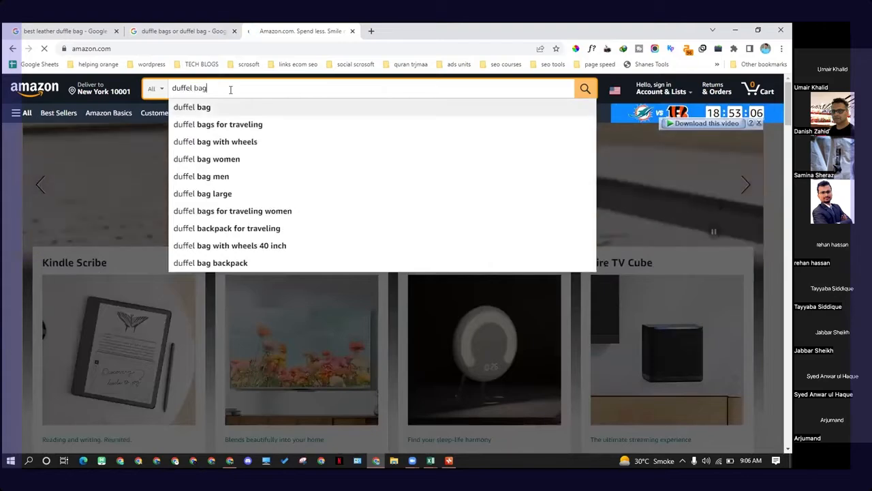
{"action": "key", "text": "Return"}
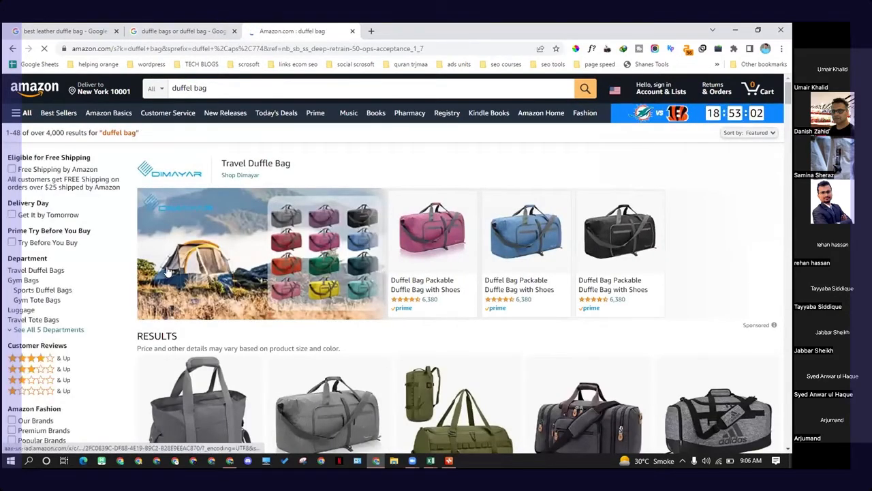
Step: Browse the Amazon duffel bag results and the search suggestions for the spelling used
{"action": "scroll", "coordinate": [167, 273], "scroll_direction": "down", "scroll_amount": 2}
{"action": "scroll", "coordinate": [167, 273], "scroll_direction": "down", "scroll_amount": 2}
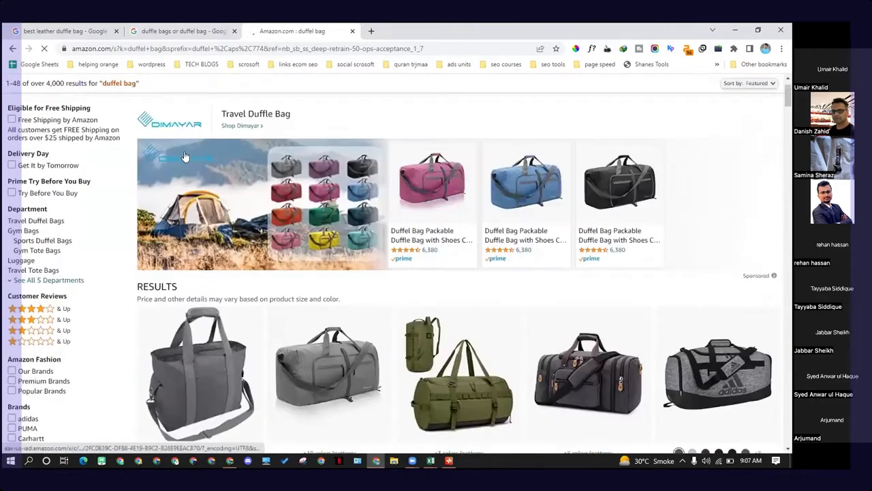
{"action": "scroll", "coordinate": [365, 317], "scroll_direction": "down", "scroll_amount": 5}
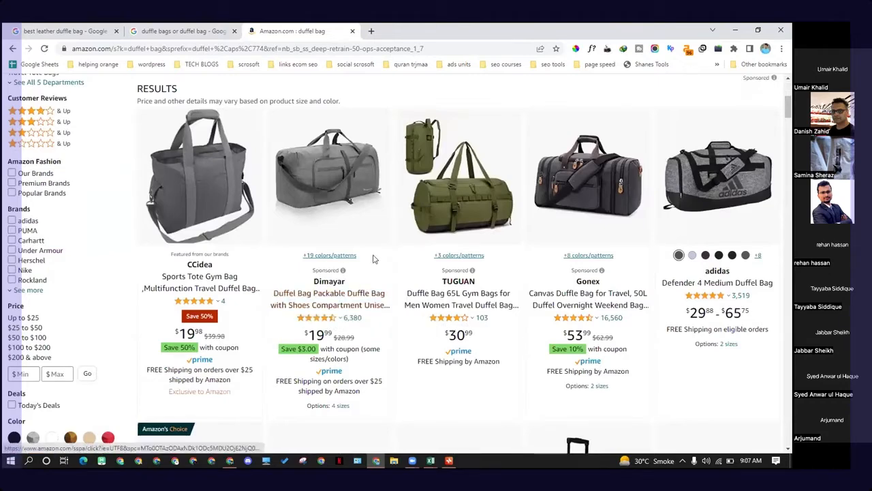
{"action": "scroll", "coordinate": [407, 274], "scroll_direction": "up", "scroll_amount": 3}
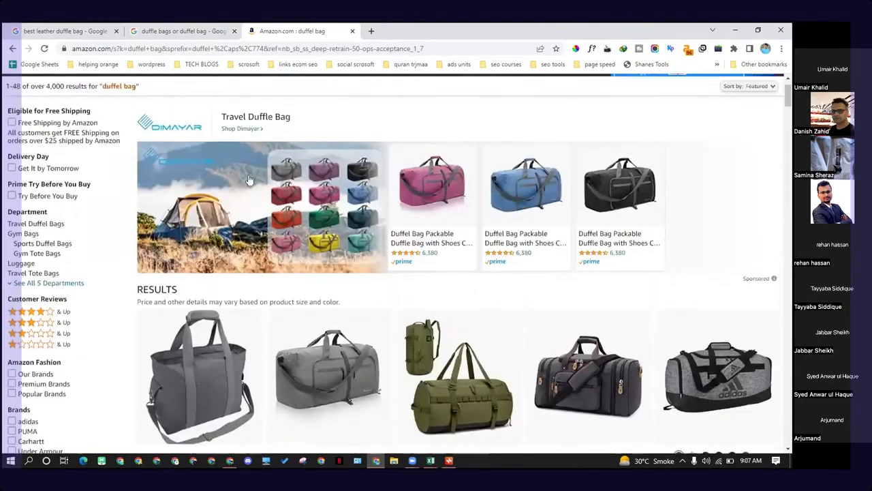
{"action": "scroll", "coordinate": [381, 225], "scroll_direction": "up", "scroll_amount": 1}
{"action": "left_click", "coordinate": [214, 86]}
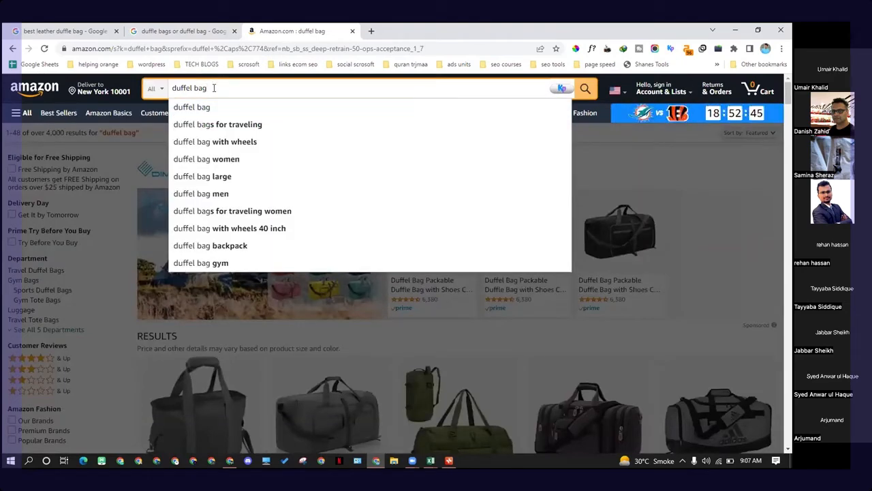
Step: Scroll through the Amazon duffel bag product listings and return to the search box
{"action": "left_click", "coordinate": [667, 156]}
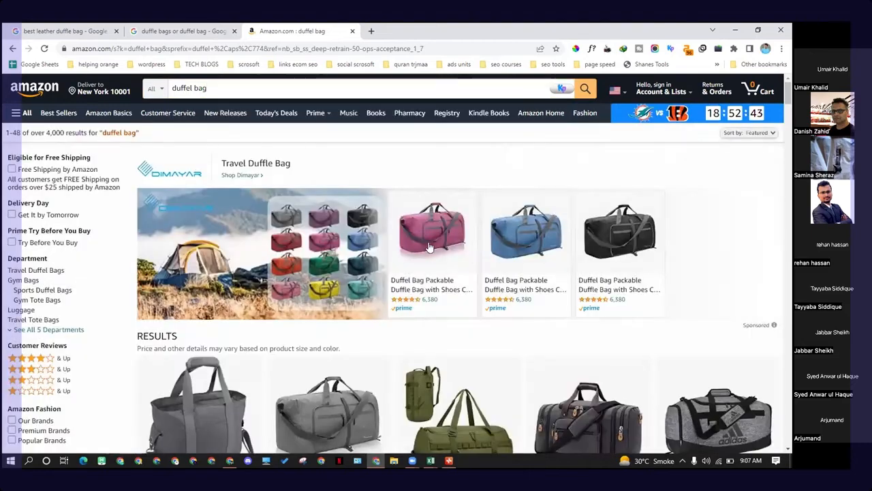
{"action": "scroll", "coordinate": [434, 335], "scroll_direction": "down", "scroll_amount": 2}
{"action": "scroll", "coordinate": [434, 335], "scroll_direction": "down", "scroll_amount": 1}
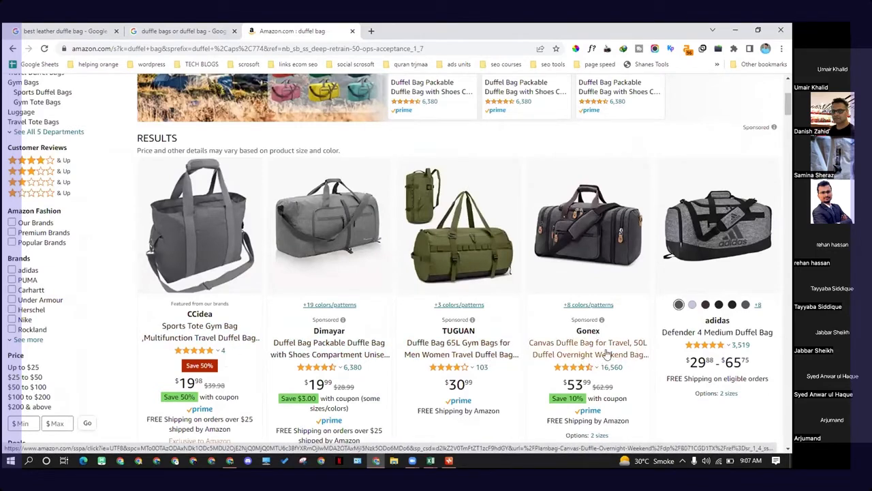
{"action": "scroll", "coordinate": [346, 279], "scroll_direction": "up", "scroll_amount": 3}
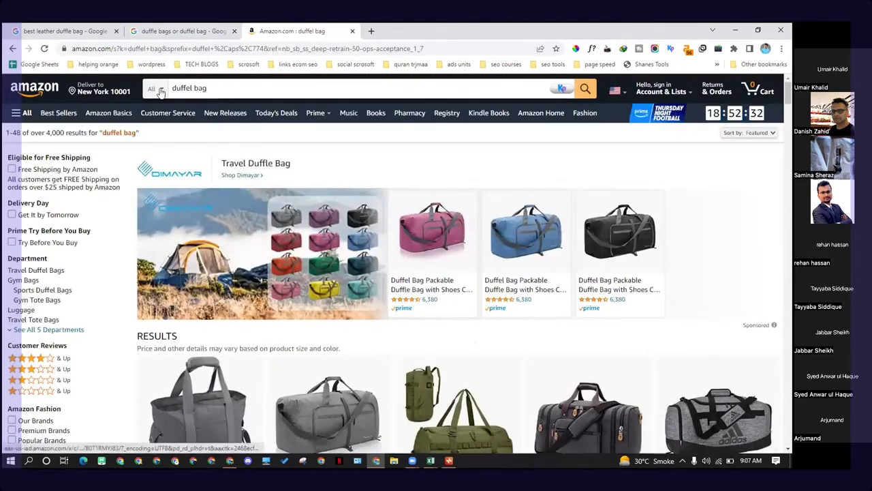
{"action": "left_click", "coordinate": [204, 89]}
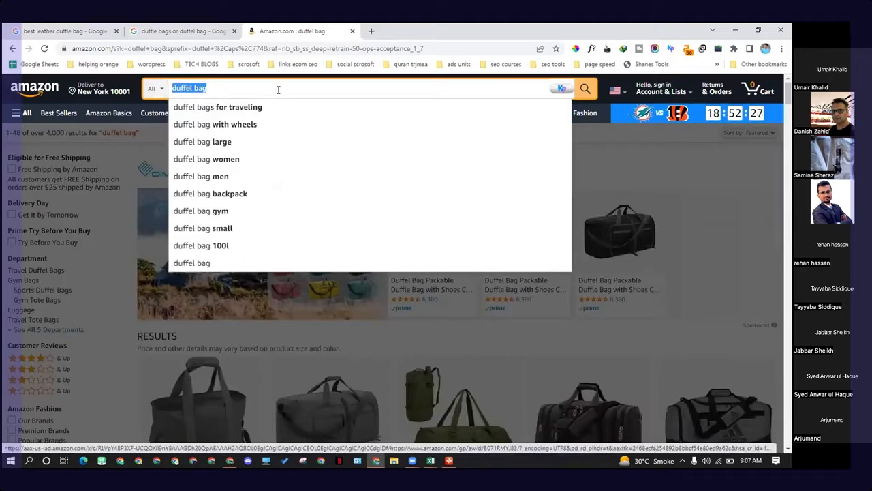
{"action": "left_click", "coordinate": [205, 89]}
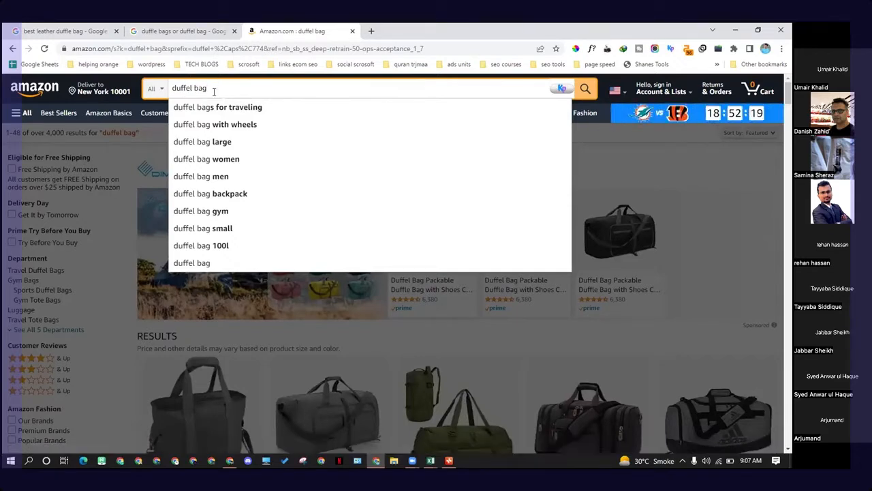
Step: Copy the keyword canvas and leather duffle bag from the Excel sheet and search Google for it
{"action": "left_click", "coordinate": [231, 460]}
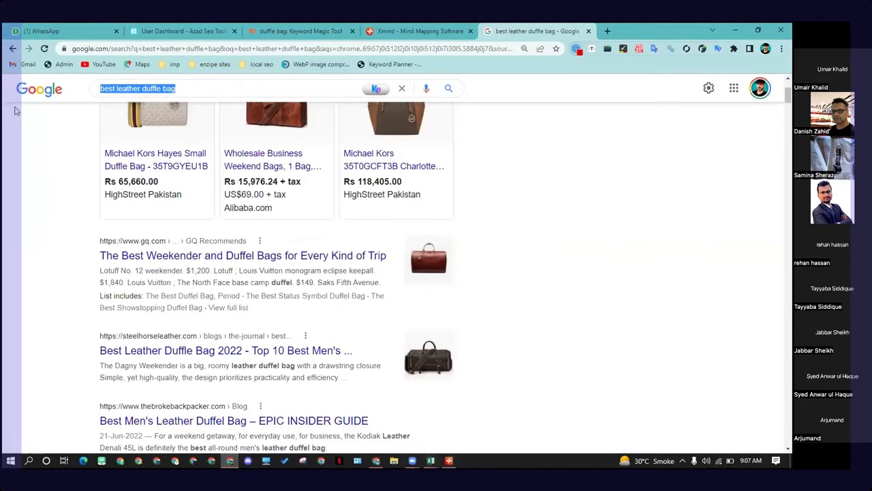
{"action": "left_click", "coordinate": [430, 462]}
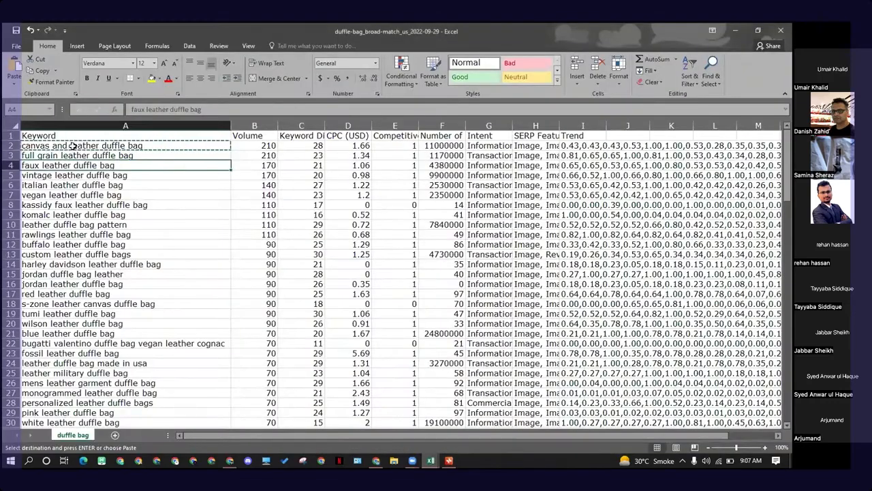
{"action": "left_click", "coordinate": [75, 144]}
{"action": "key", "text": "ctrl+c"}
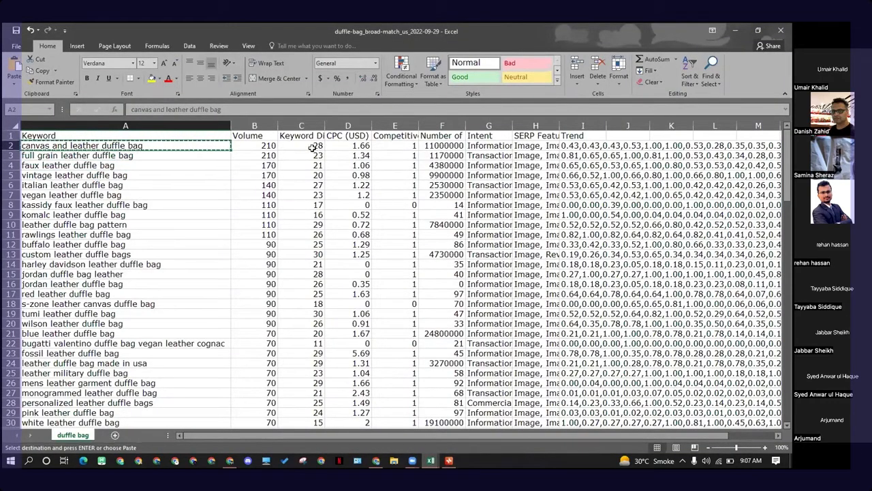
{"action": "key", "text": "alt+Tab"}
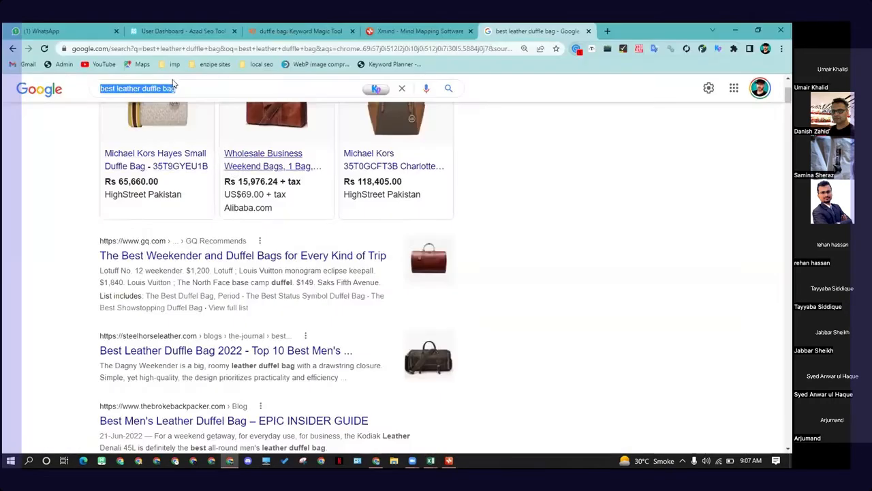
{"action": "scroll", "coordinate": [175, 88], "scroll_direction": "up", "scroll_amount": 3}
{"action": "left_click", "coordinate": [206, 101]}
{"action": "left_click", "coordinate": [373, 461]}
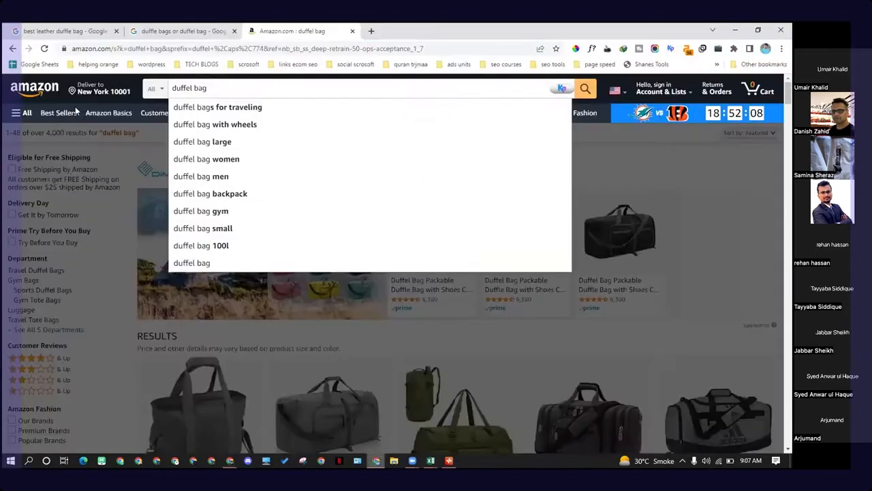
{"action": "left_click", "coordinate": [184, 30]}
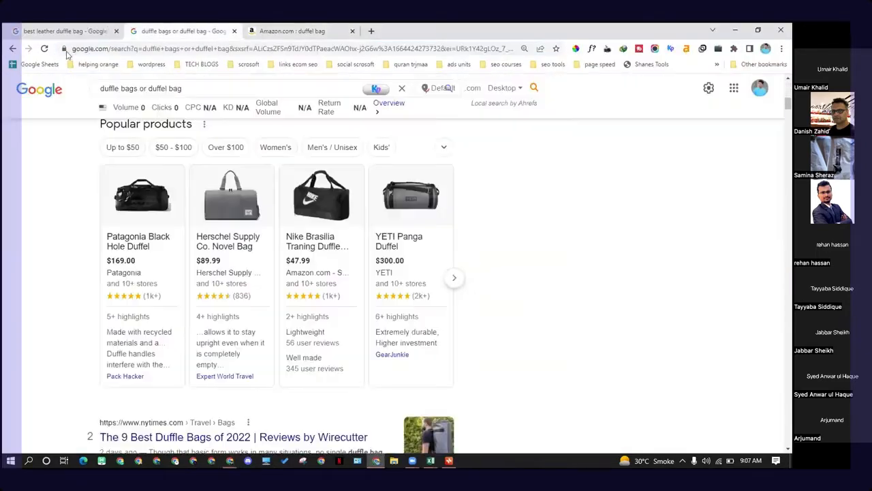
{"action": "double_click", "coordinate": [198, 89]}
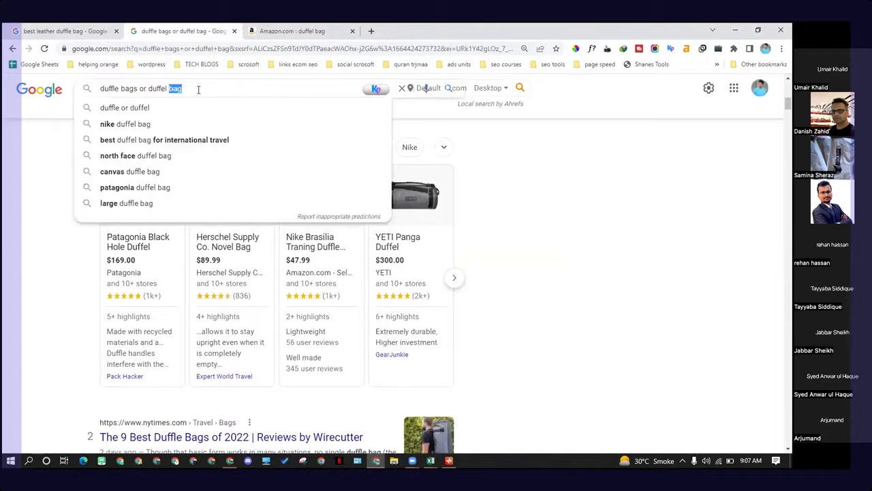
{"action": "triple_click", "coordinate": [198, 89]}
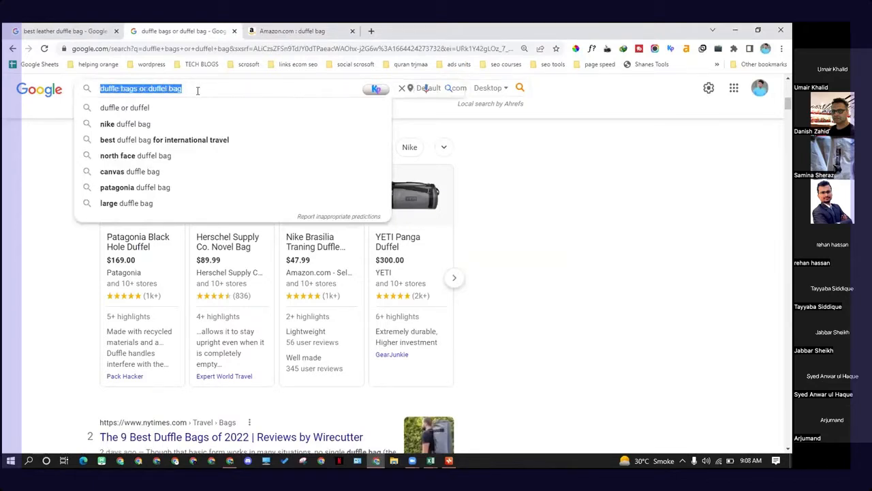
{"action": "key", "text": "ctrl+v"}
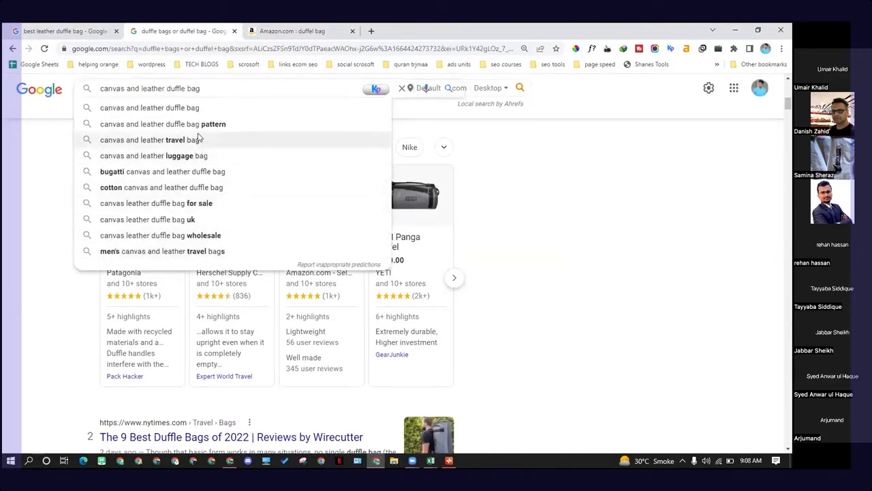
{"action": "key", "text": "Return"}
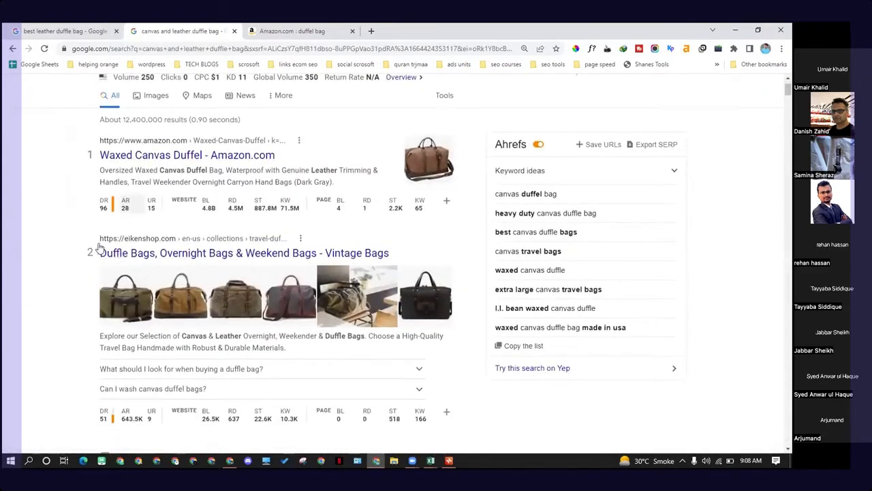
Step: Review the Google results and Ahrefs metrics for canvas and leather duffle bag
{"action": "scroll", "coordinate": [98, 252], "scroll_direction": "down", "scroll_amount": 3}
{"action": "scroll", "coordinate": [86, 282], "scroll_direction": "down", "scroll_amount": 2}
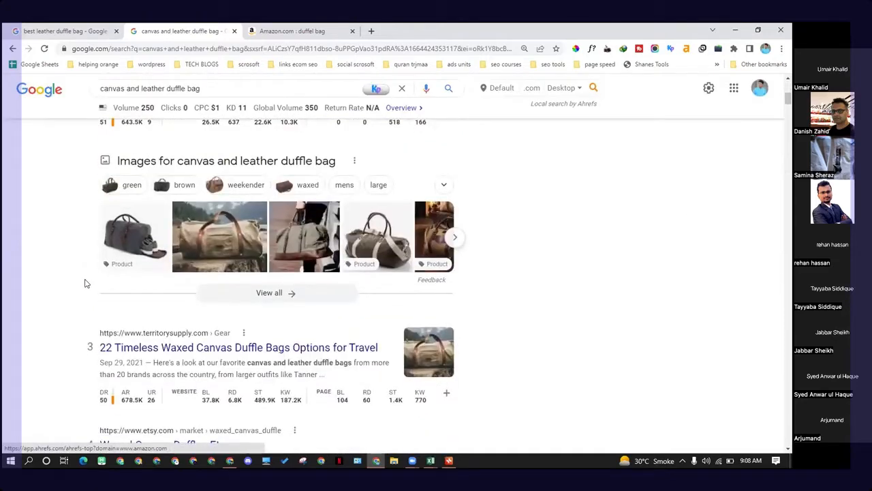
{"action": "scroll", "coordinate": [86, 282], "scroll_direction": "down", "scroll_amount": 1}
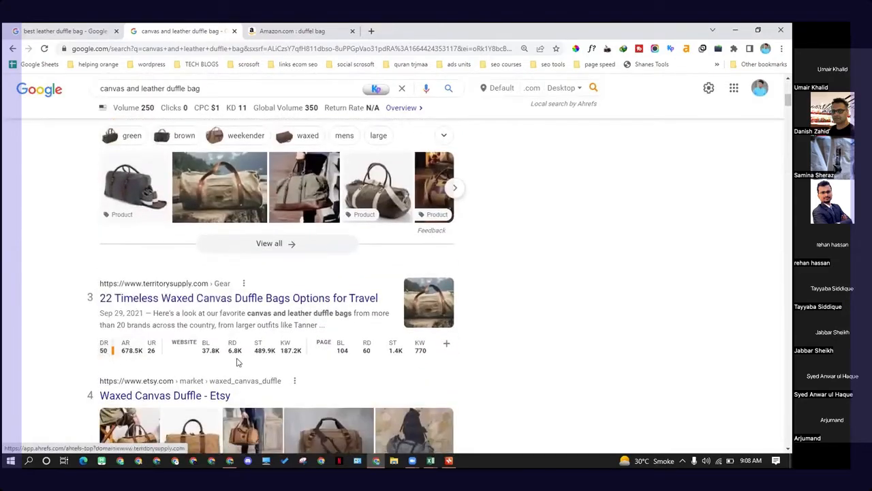
{"action": "scroll", "coordinate": [225, 357], "scroll_direction": "down", "scroll_amount": 2}
{"action": "scroll", "coordinate": [212, 357], "scroll_direction": "down", "scroll_amount": 3}
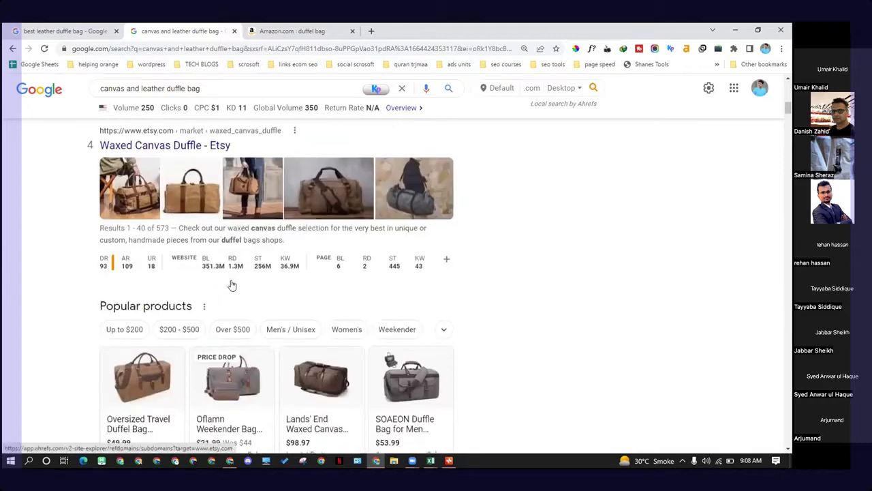
{"action": "scroll", "coordinate": [231, 282], "scroll_direction": "down", "scroll_amount": 2}
{"action": "scroll", "coordinate": [136, 205], "scroll_direction": "down", "scroll_amount": 4}
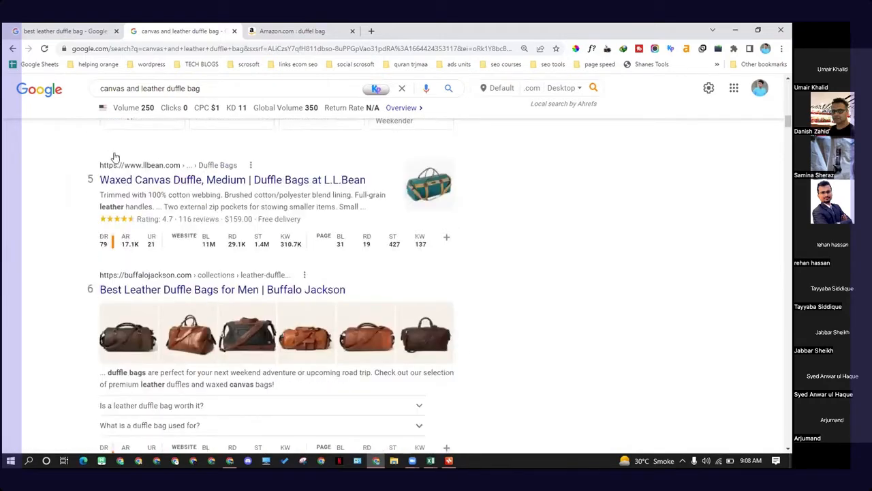
{"action": "scroll", "coordinate": [180, 208], "scroll_direction": "down", "scroll_amount": 2}
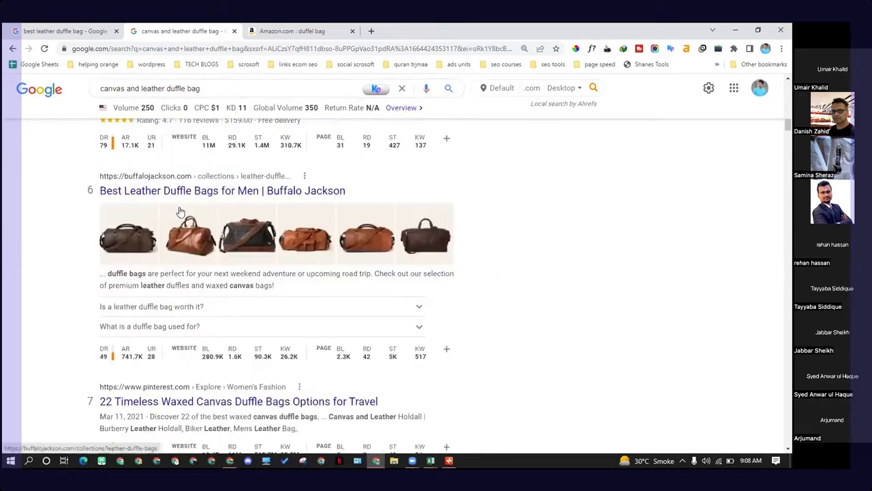
{"action": "scroll", "coordinate": [181, 211], "scroll_direction": "down", "scroll_amount": 4}
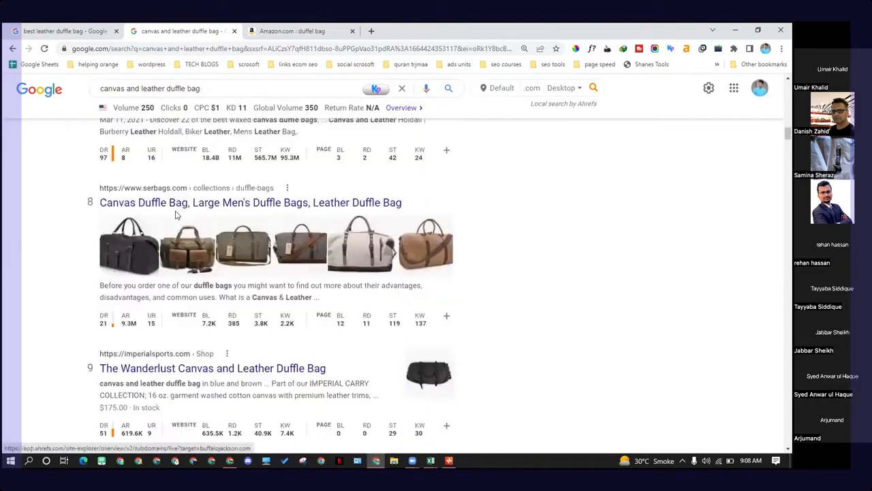
{"action": "scroll", "coordinate": [204, 187], "scroll_direction": "down", "scroll_amount": 3}
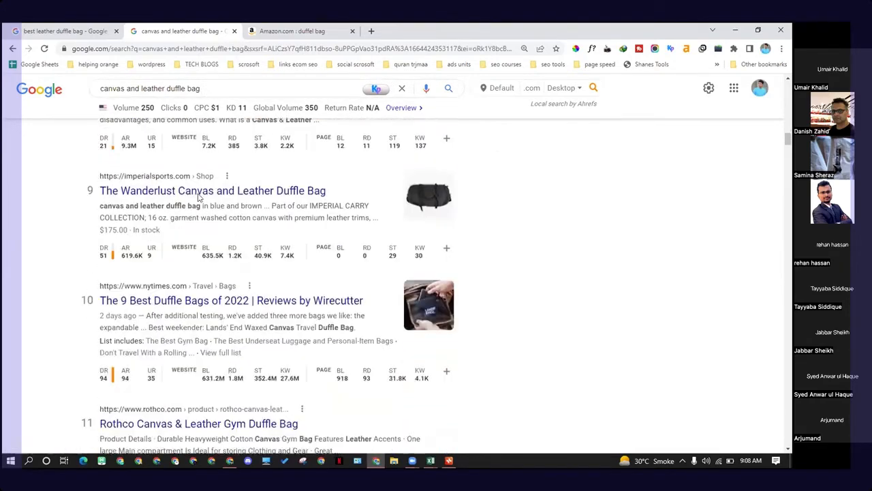
{"action": "scroll", "coordinate": [209, 371], "scroll_direction": "down", "scroll_amount": 6}
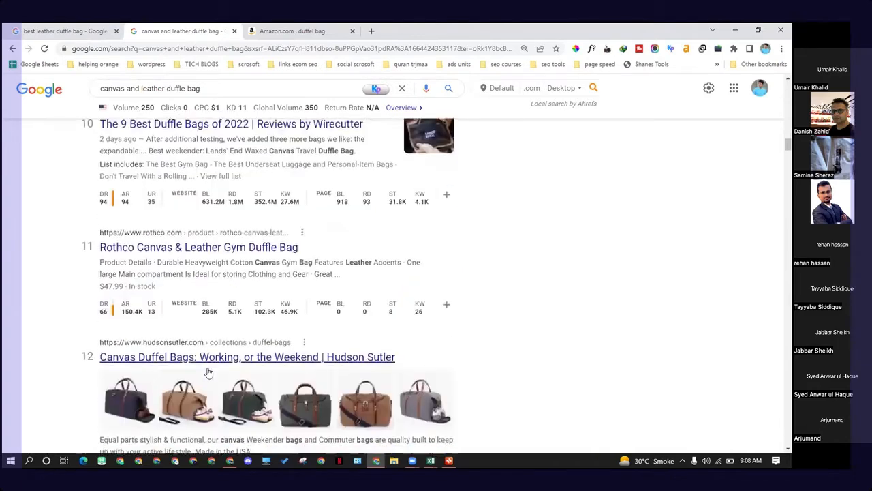
{"action": "scroll", "coordinate": [209, 372], "scroll_direction": "up", "scroll_amount": 3}
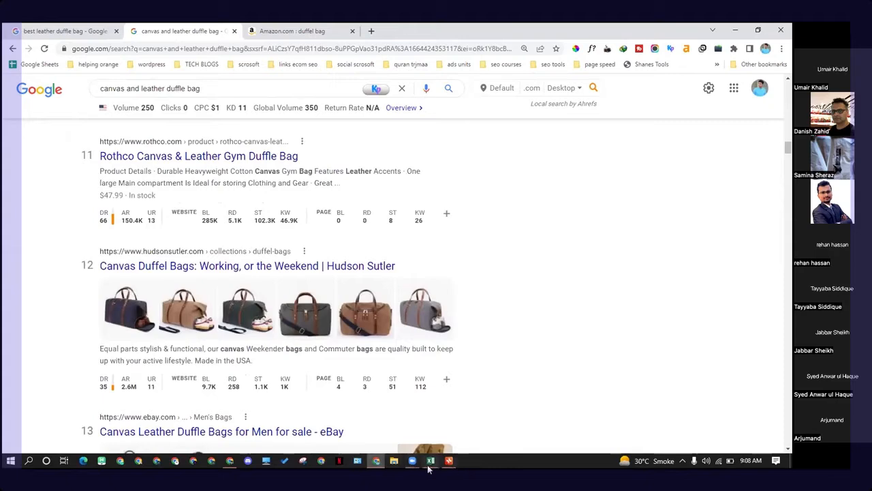
Step: Pick vintage leather duffle bag from the Excel keyword list and search Google for it
{"action": "mouse_move", "coordinate": [429, 468]}
{"action": "left_click", "coordinate": [485, 433]}
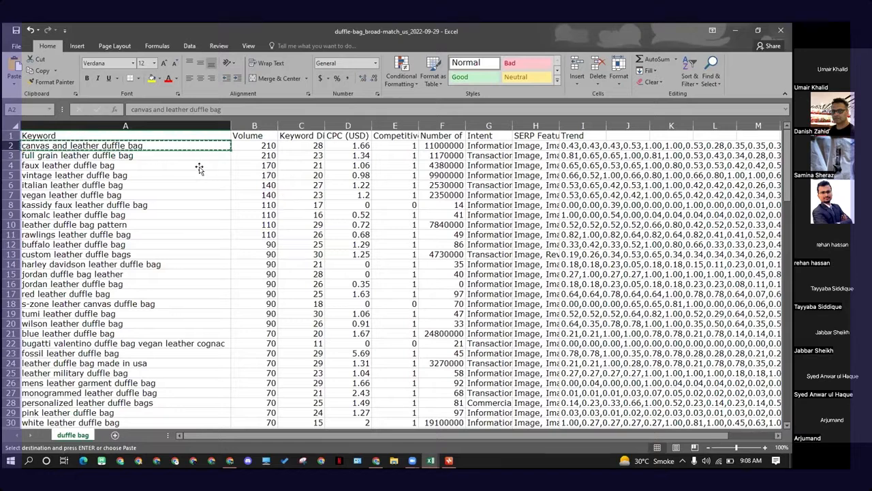
{"action": "left_click", "coordinate": [194, 168]}
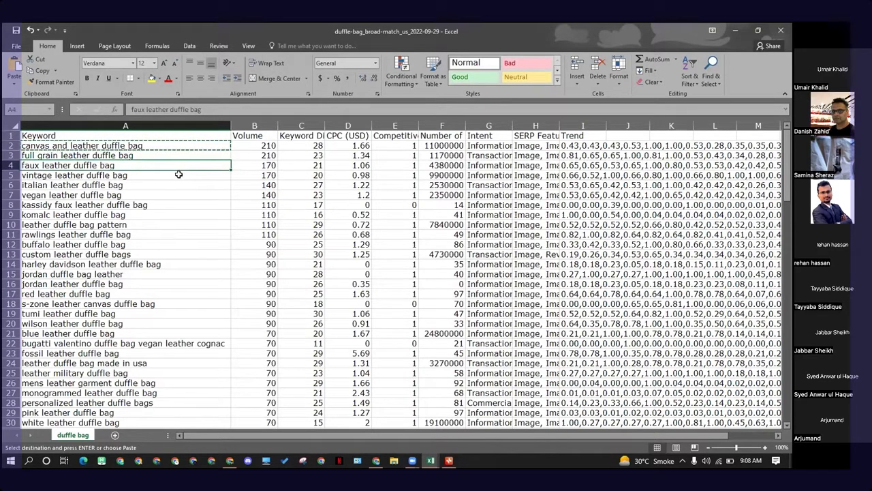
{"action": "left_click", "coordinate": [177, 174]}
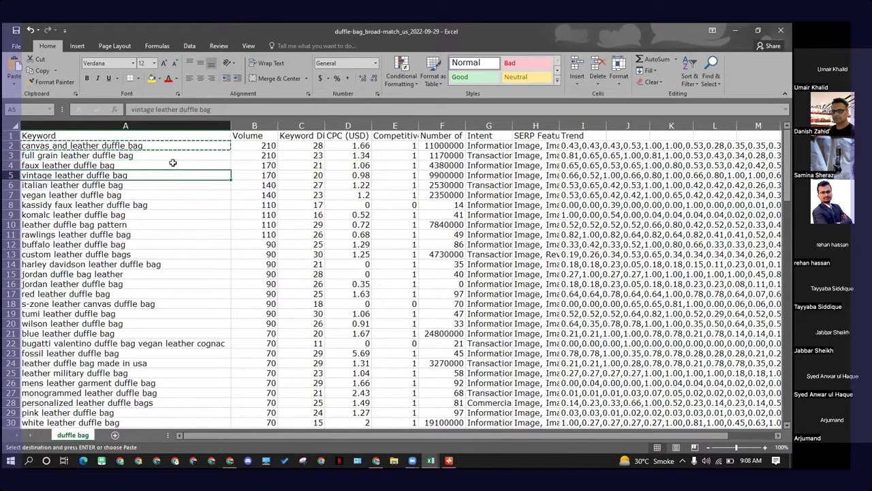
{"action": "left_click", "coordinate": [173, 164]}
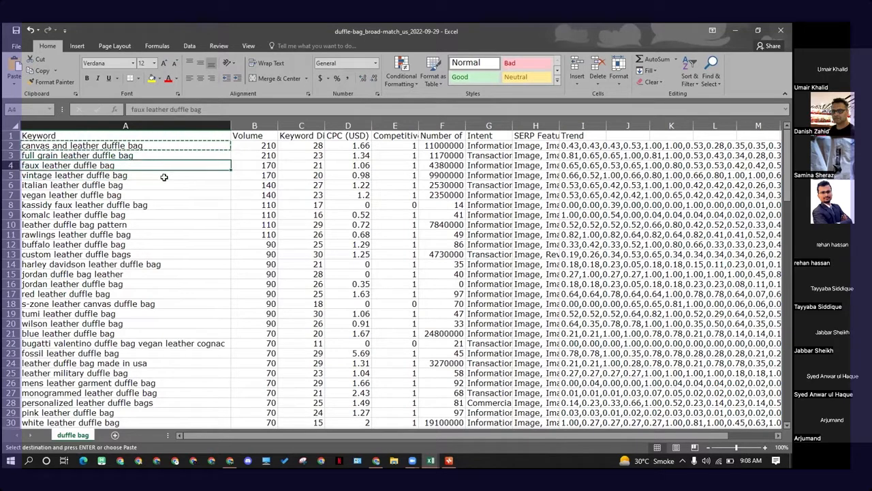
{"action": "left_click", "coordinate": [164, 175]}
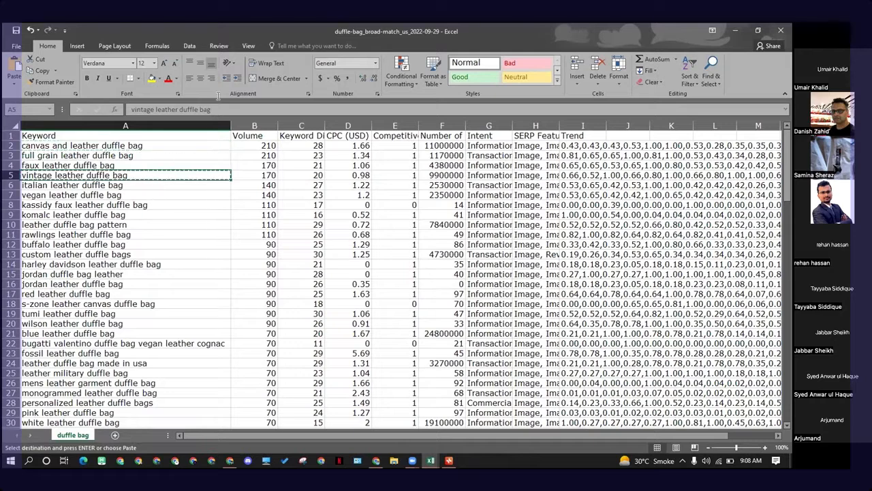
{"action": "key", "text": "alt+Tab"}
{"action": "left_click_drag", "start_coordinate": [201, 89], "coordinate": [93, 103]}
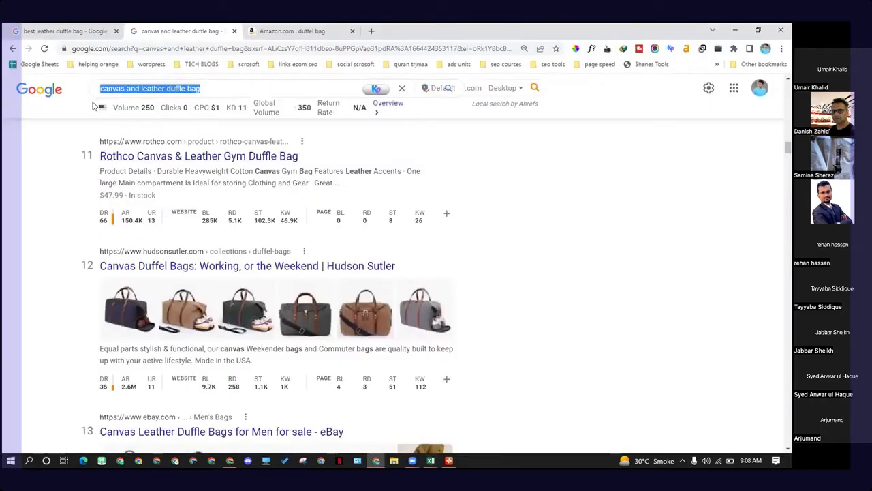
{"action": "type", "text": "vintage leather duffle bag"}
{"action": "key", "text": "Return"}
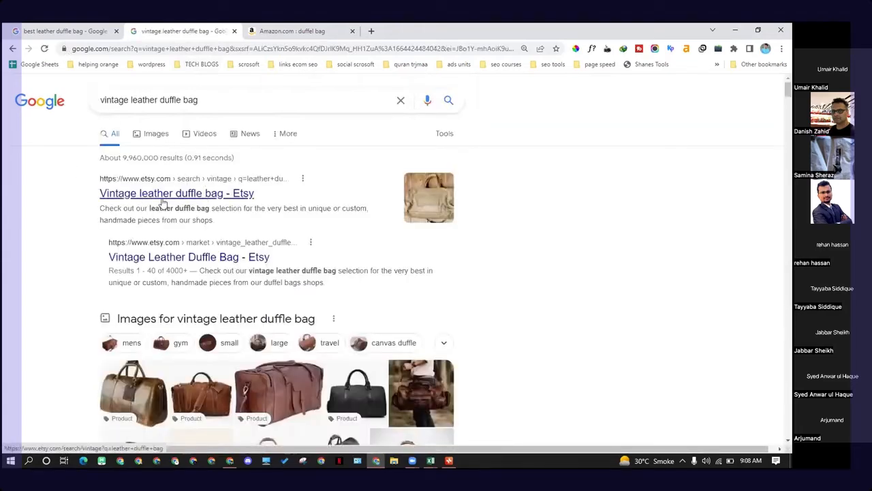
Step: Review the Google results and Ahrefs domain ratings for vintage leather duffle bag
{"action": "scroll", "coordinate": [141, 206], "scroll_direction": "down", "scroll_amount": 5}
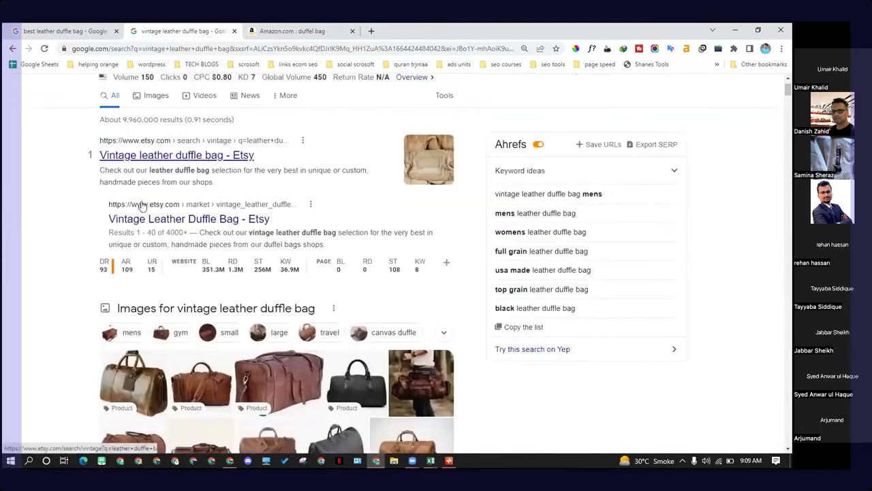
{"action": "scroll", "coordinate": [126, 225], "scroll_direction": "down", "scroll_amount": 10}
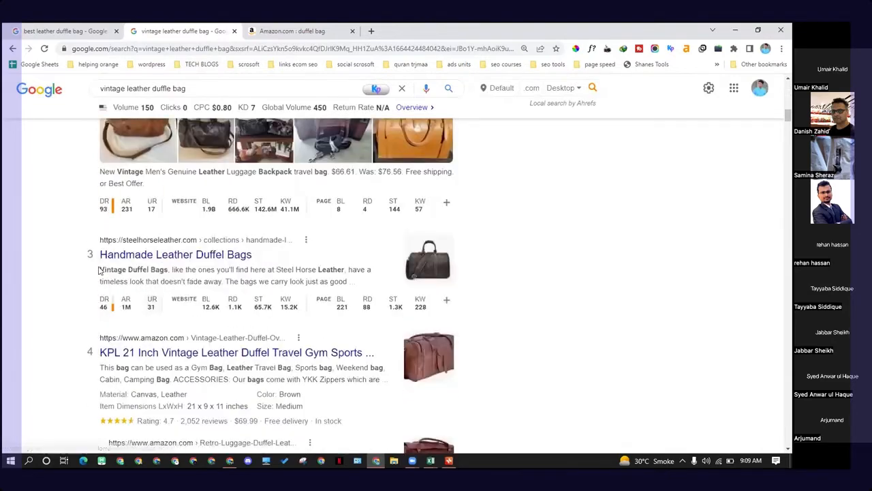
{"action": "scroll", "coordinate": [102, 271], "scroll_direction": "down", "scroll_amount": 4}
{"action": "scroll", "coordinate": [97, 271], "scroll_direction": "down", "scroll_amount": 5}
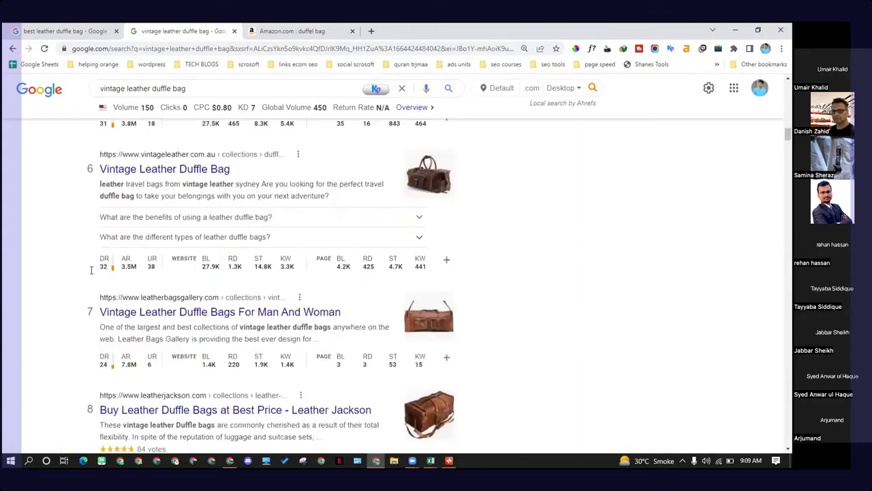
{"action": "scroll", "coordinate": [93, 273], "scroll_direction": "down", "scroll_amount": 3}
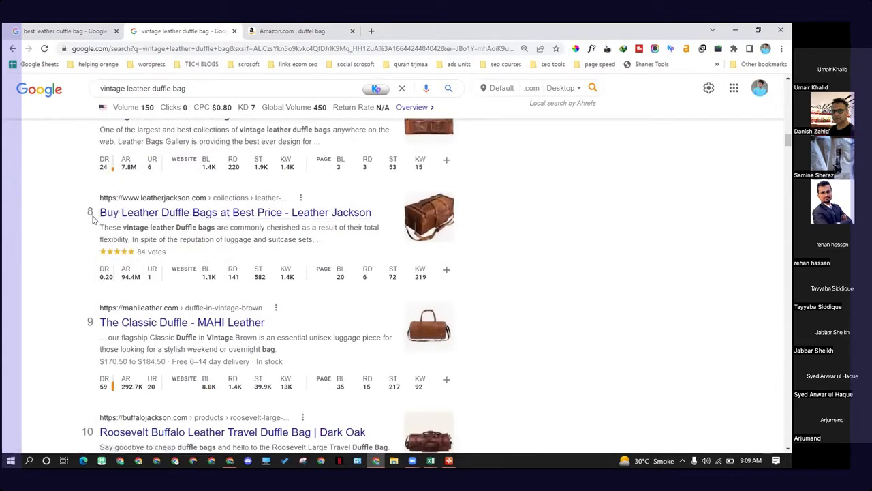
{"action": "mouse_move", "coordinate": [109, 280]}
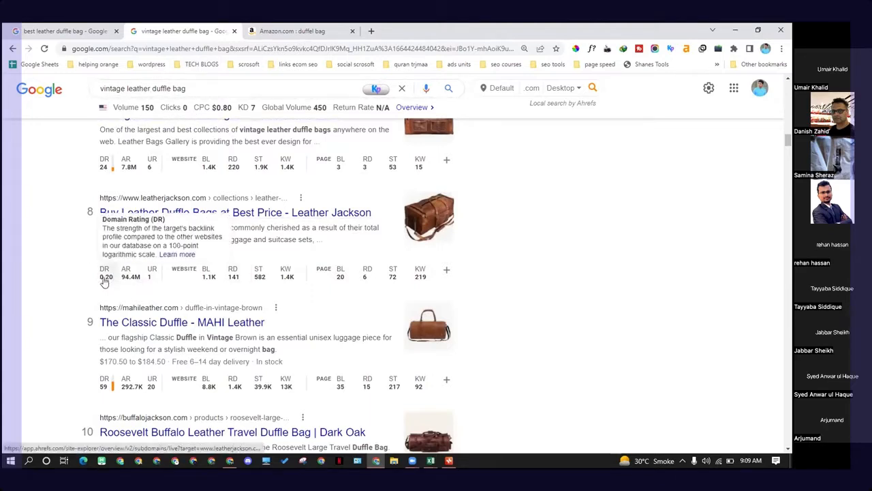
Step: Open the Leather Jackson result in a new tab and browse its leather duffle bag products
{"action": "scroll", "coordinate": [109, 276], "scroll_direction": "up", "scroll_amount": 2}
{"action": "scroll", "coordinate": [109, 276], "scroll_direction": "down", "scroll_amount": 2}
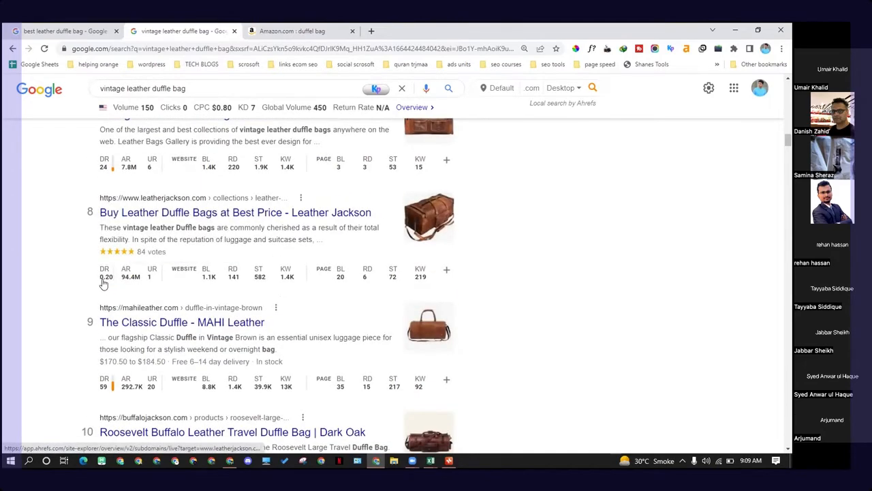
{"action": "mouse_move", "coordinate": [233, 286]}
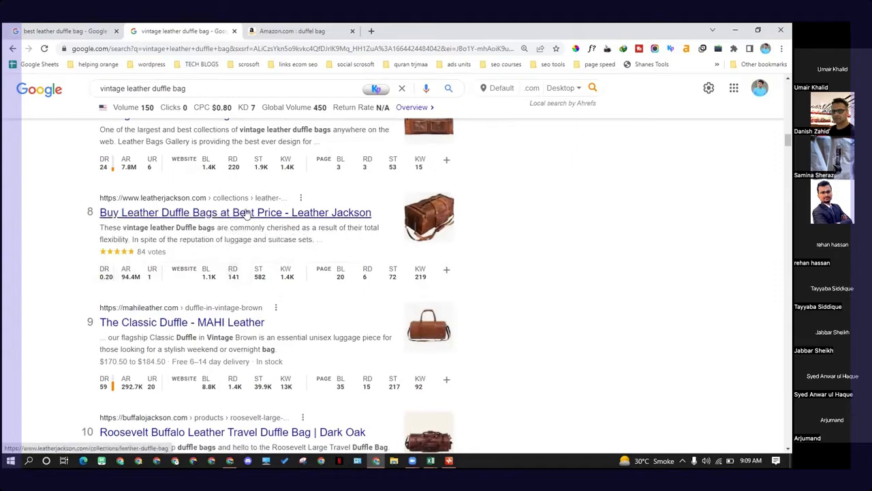
{"action": "right_click", "coordinate": [270, 222]}
{"action": "left_click", "coordinate": [293, 227]}
{"action": "left_click", "coordinate": [299, 30]}
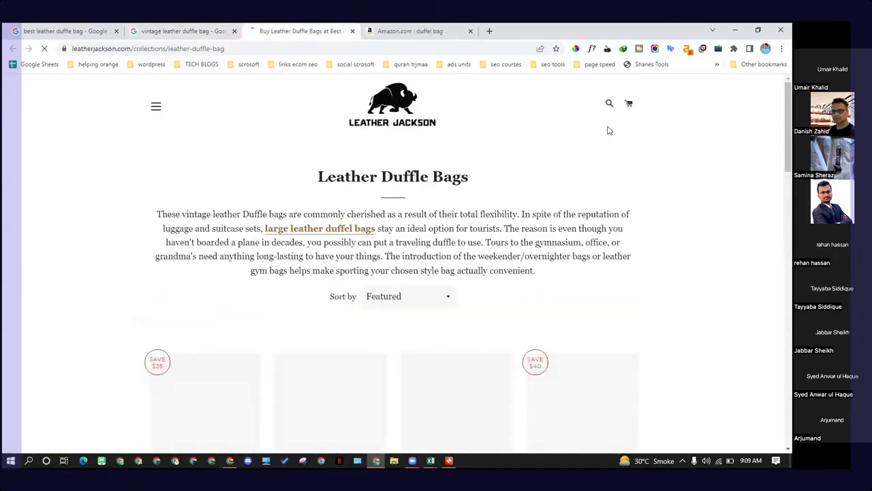
{"action": "scroll", "coordinate": [381, 204], "scroll_direction": "down", "scroll_amount": 7}
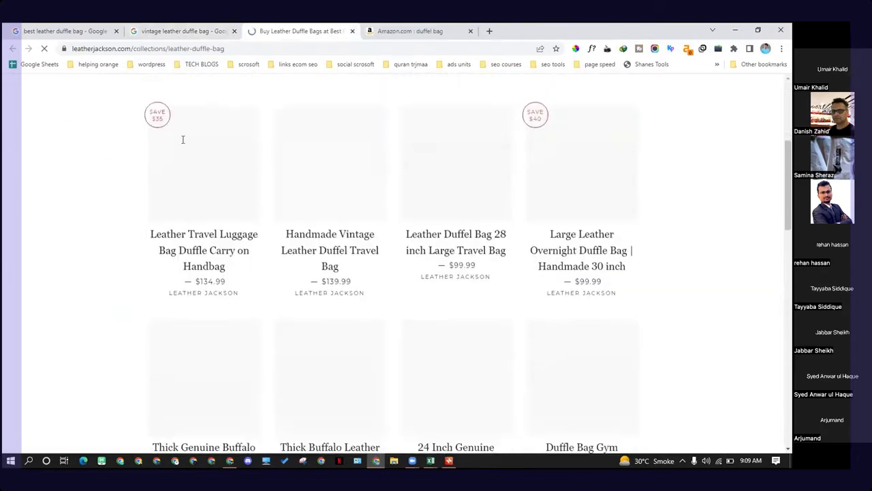
{"action": "scroll", "coordinate": [320, 188], "scroll_direction": "down", "scroll_amount": 2}
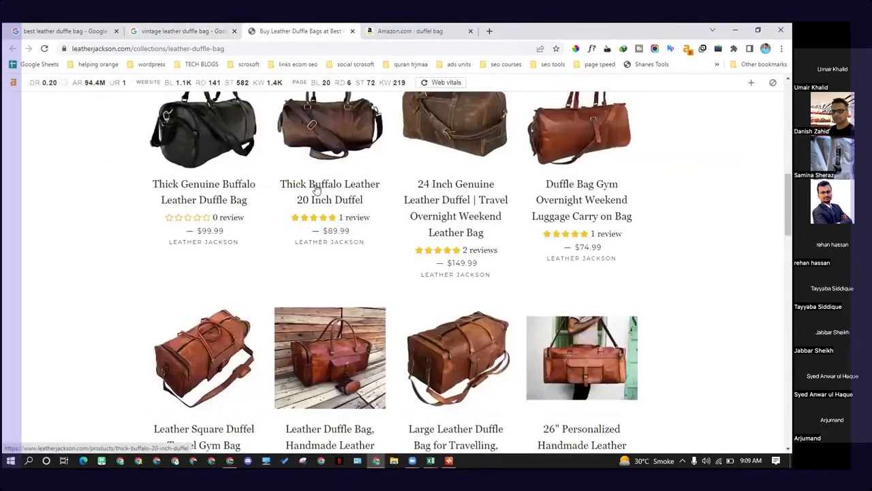
{"action": "scroll", "coordinate": [286, 215], "scroll_direction": "down", "scroll_amount": 3}
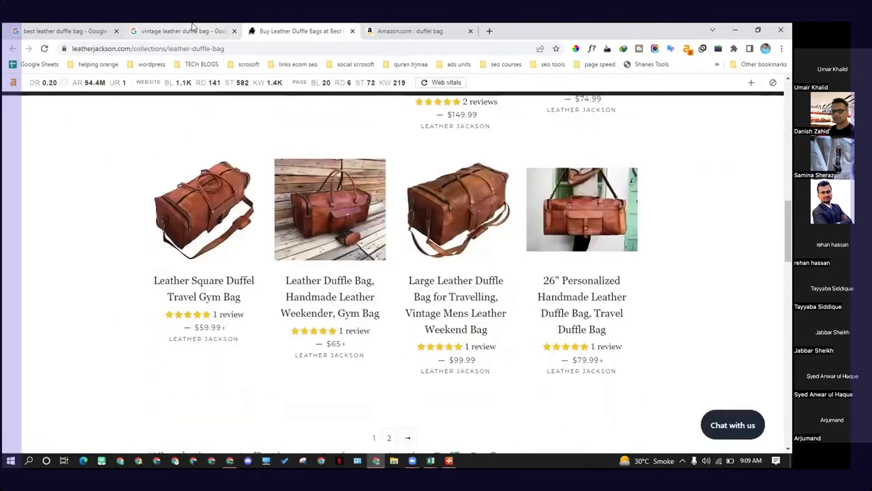
Step: Return to the vintage leather duffle bag results and review the ranking sites' Ahrefs metrics
{"action": "left_click", "coordinate": [194, 30]}
{"action": "scroll", "coordinate": [211, 228], "scroll_direction": "up", "scroll_amount": 8}
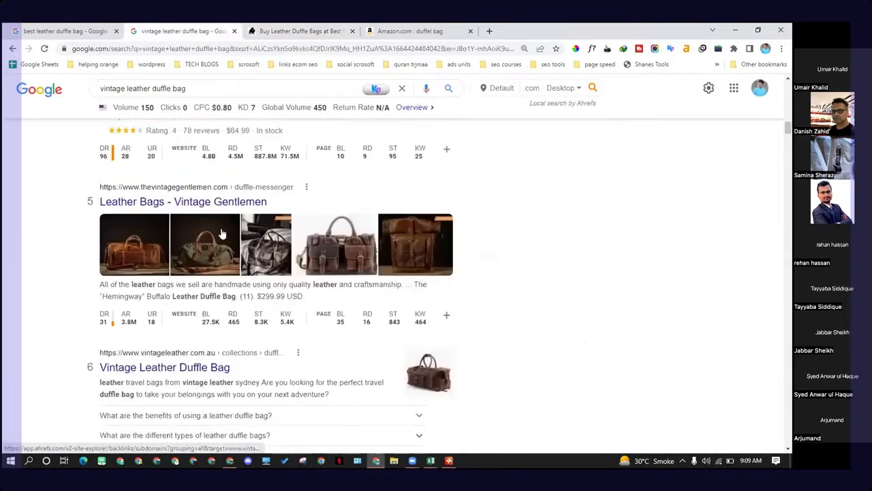
{"action": "scroll", "coordinate": [220, 238], "scroll_direction": "up", "scroll_amount": 4}
{"action": "scroll", "coordinate": [211, 252], "scroll_direction": "down", "scroll_amount": 5}
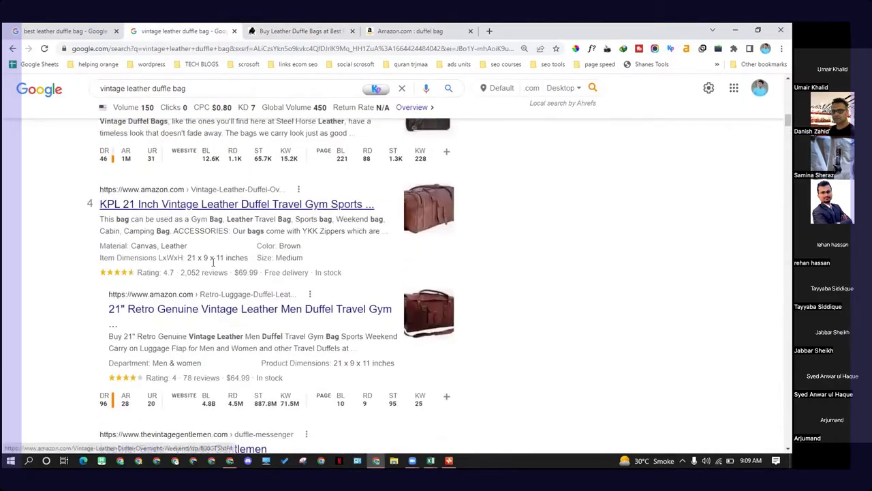
{"action": "scroll", "coordinate": [204, 268], "scroll_direction": "down", "scroll_amount": 4}
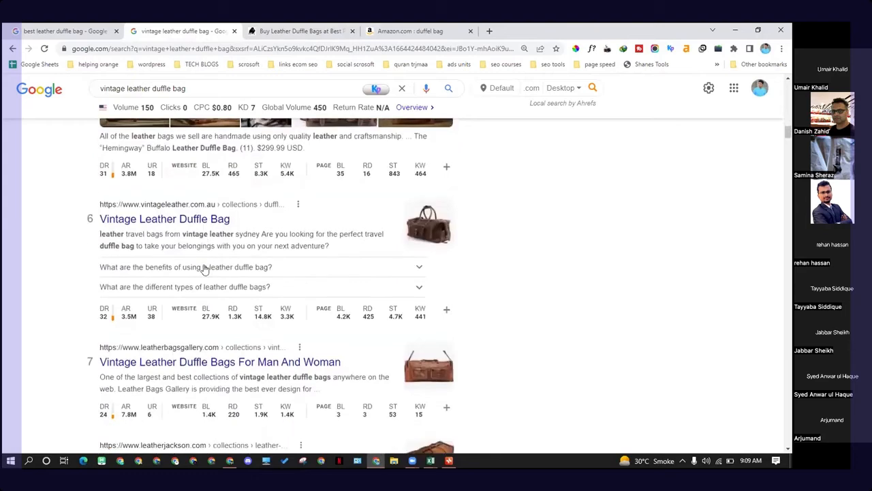
{"action": "left_click_drag", "start_coordinate": [185, 88], "coordinate": [89, 95]}
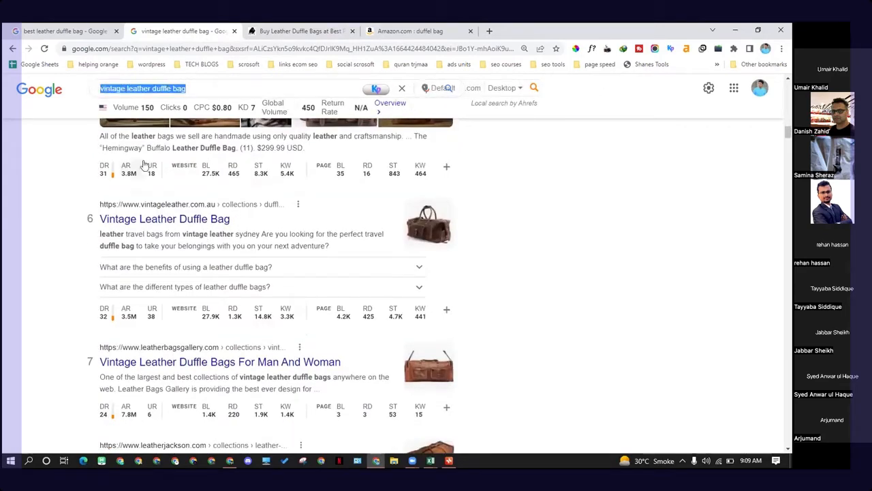
{"action": "left_click", "coordinate": [55, 193]}
{"action": "scroll", "coordinate": [233, 185], "scroll_direction": "up", "scroll_amount": 10}
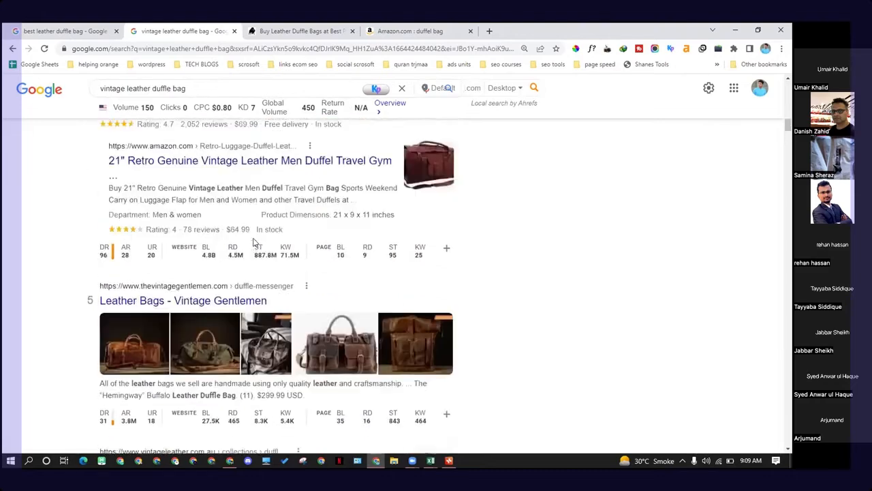
{"action": "left_click_drag", "start_coordinate": [186, 89], "coordinate": [101, 93]}
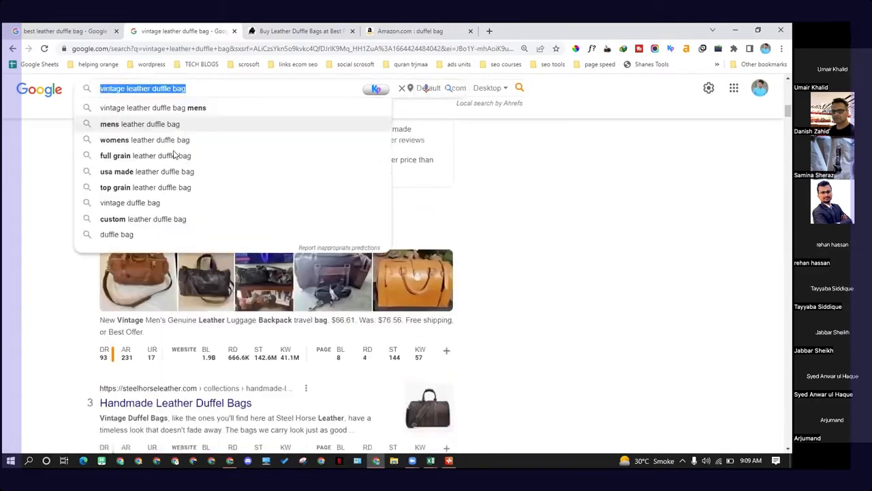
{"action": "left_click", "coordinate": [15, 224]}
{"action": "scroll", "coordinate": [172, 188], "scroll_direction": "up", "scroll_amount": 4}
{"action": "scroll", "coordinate": [173, 188], "scroll_direction": "up", "scroll_amount": 6}
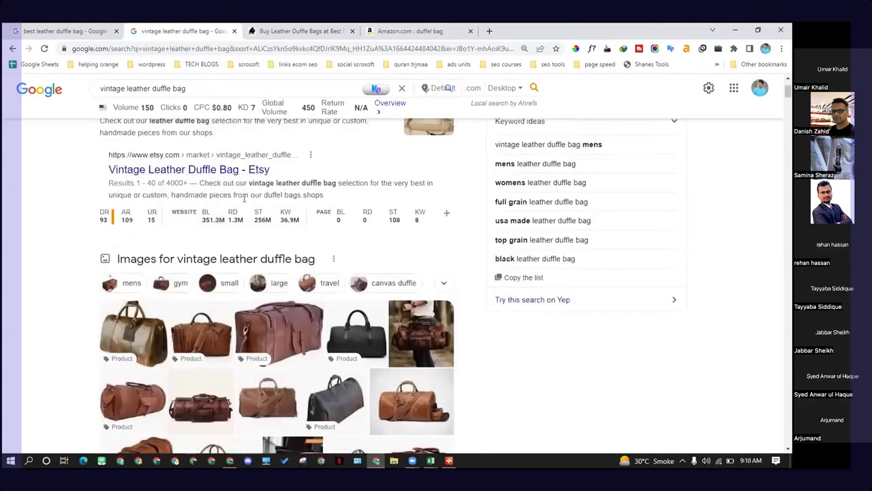
{"action": "scroll", "coordinate": [244, 197], "scroll_direction": "up", "scroll_amount": 2}
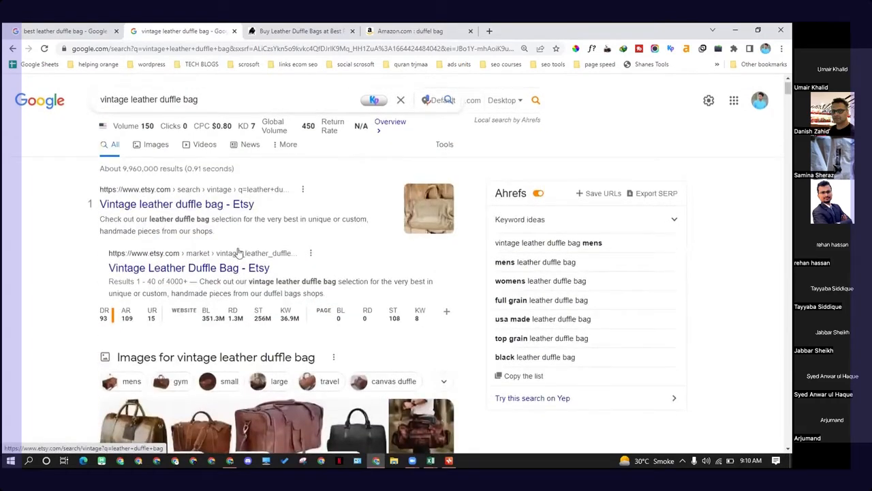
{"action": "scroll", "coordinate": [238, 252], "scroll_direction": "down", "scroll_amount": 8}
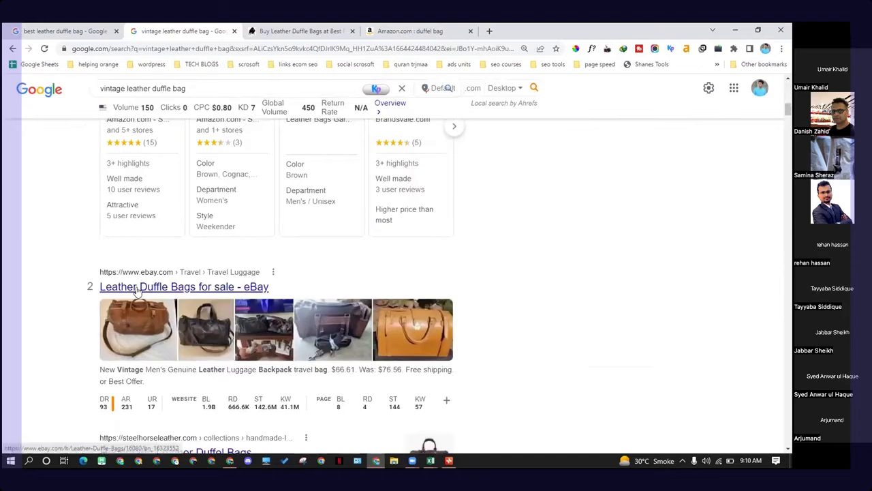
{"action": "scroll", "coordinate": [174, 290], "scroll_direction": "down", "scroll_amount": 5}
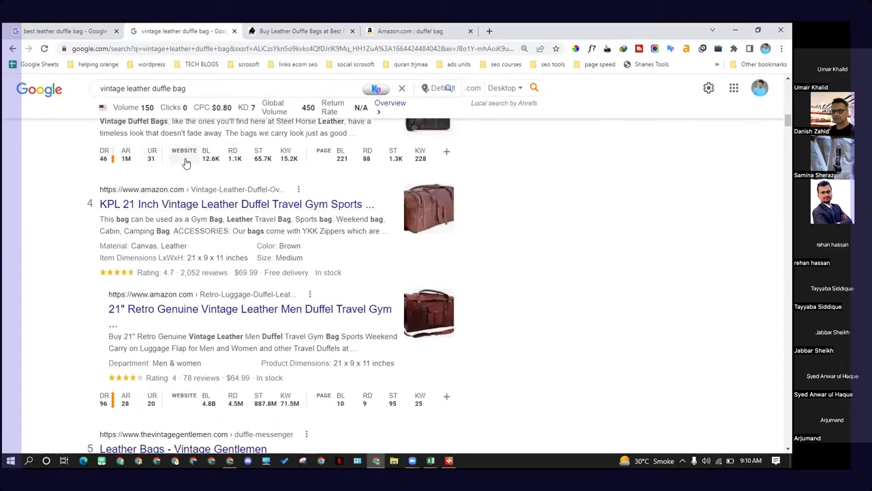
{"action": "scroll", "coordinate": [190, 178], "scroll_direction": "down", "scroll_amount": 2}
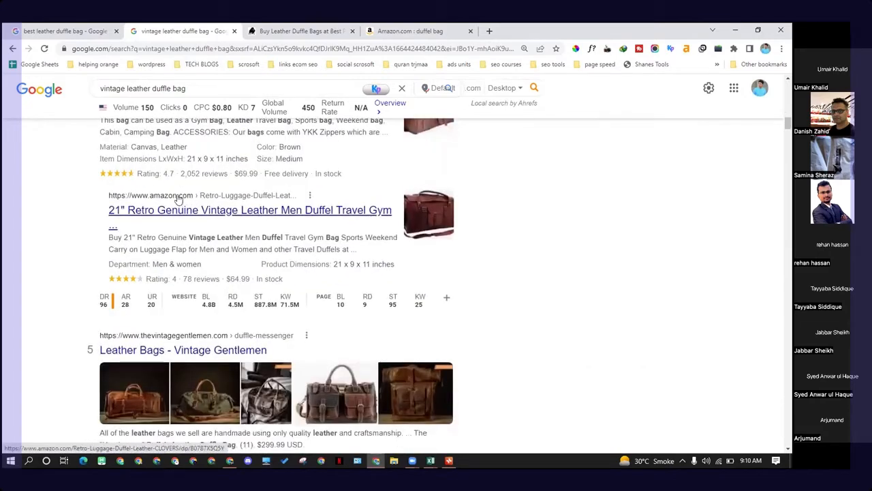
{"action": "scroll", "coordinate": [177, 199], "scroll_direction": "down", "scroll_amount": 1}
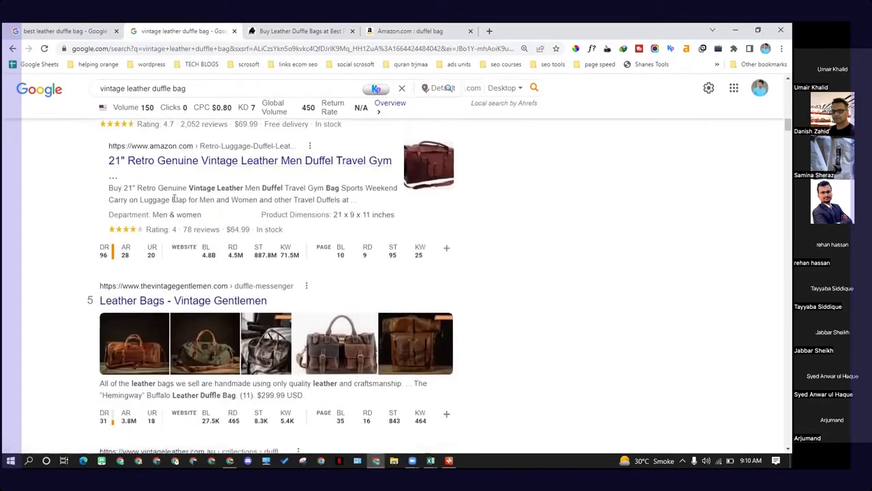
Step: Search Google for best vintage leather duffle bag
{"action": "left_click_drag", "start_coordinate": [198, 88], "coordinate": [60, 93]}
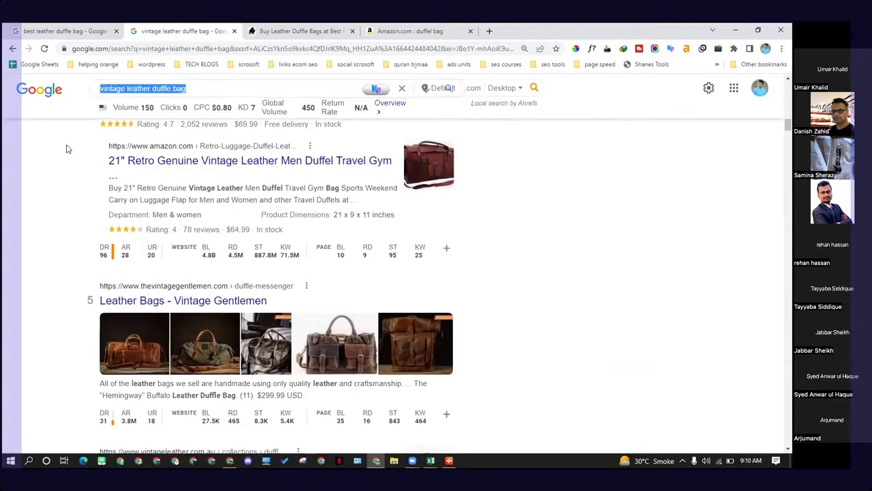
{"action": "left_click", "coordinate": [192, 93]}
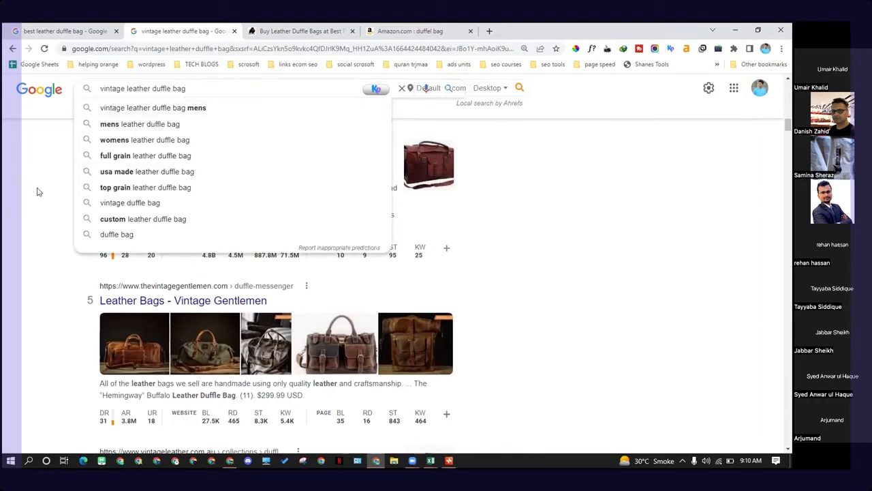
{"action": "left_click", "coordinate": [103, 135]}
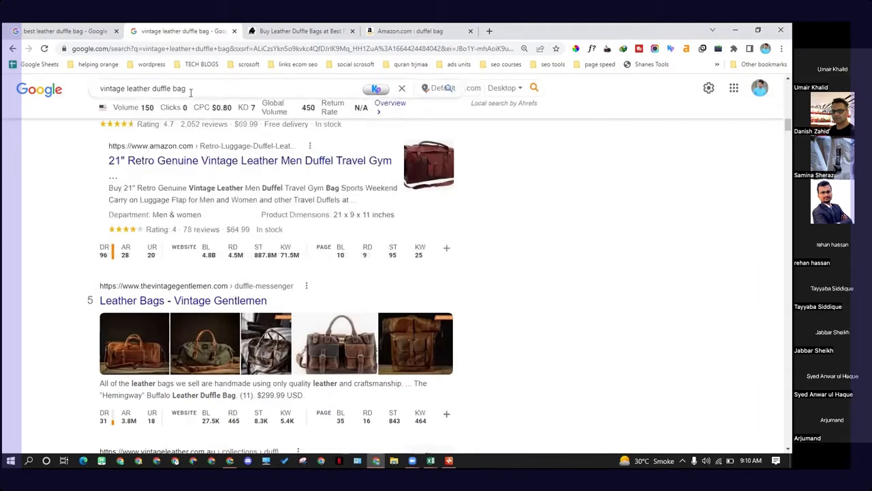
{"action": "left_click_drag", "start_coordinate": [187, 89], "coordinate": [73, 106]}
{"action": "left_click", "coordinate": [76, 158]}
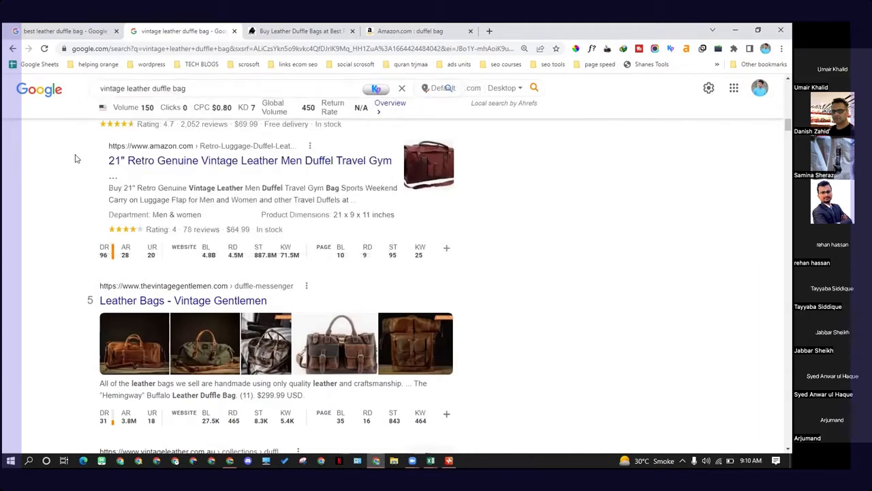
{"action": "left_click_drag", "start_coordinate": [134, 90], "coordinate": [89, 93]}
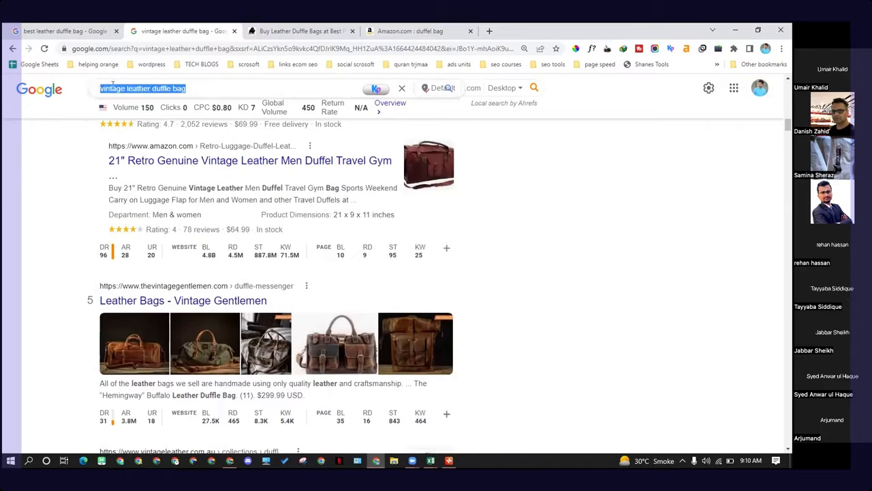
{"action": "left_click", "coordinate": [112, 84]}
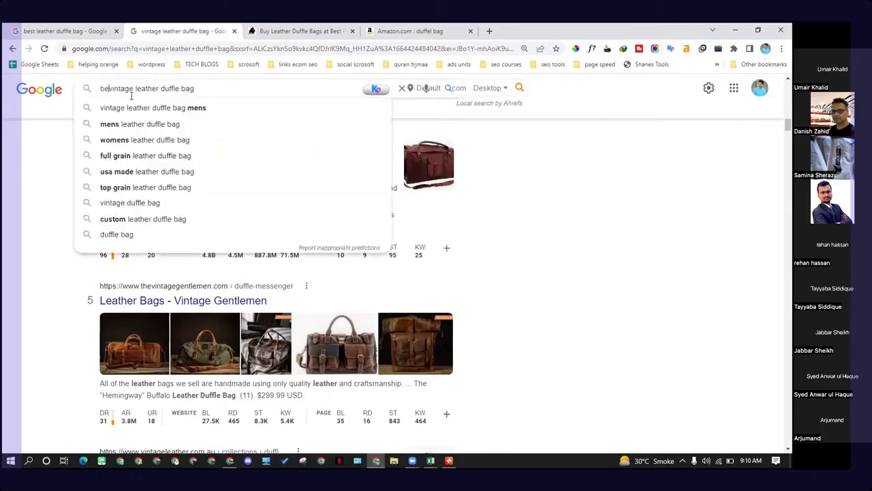
{"action": "key", "text": "End"}
{"action": "key", "text": "Return"}
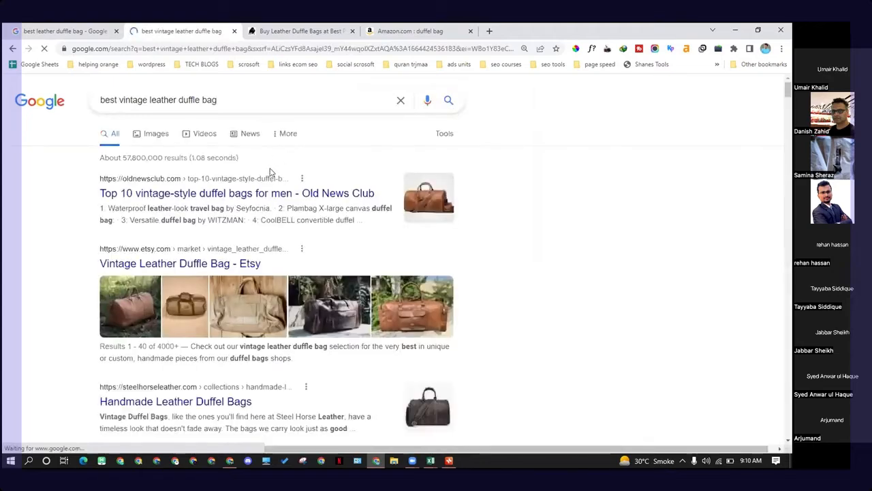
Step: Review the results and Ahrefs domain metrics for best vintage leather duffle bag
{"action": "scroll", "coordinate": [323, 119], "scroll_direction": "down", "scroll_amount": 1}
{"action": "scroll", "coordinate": [307, 130], "scroll_direction": "down", "scroll_amount": 1}
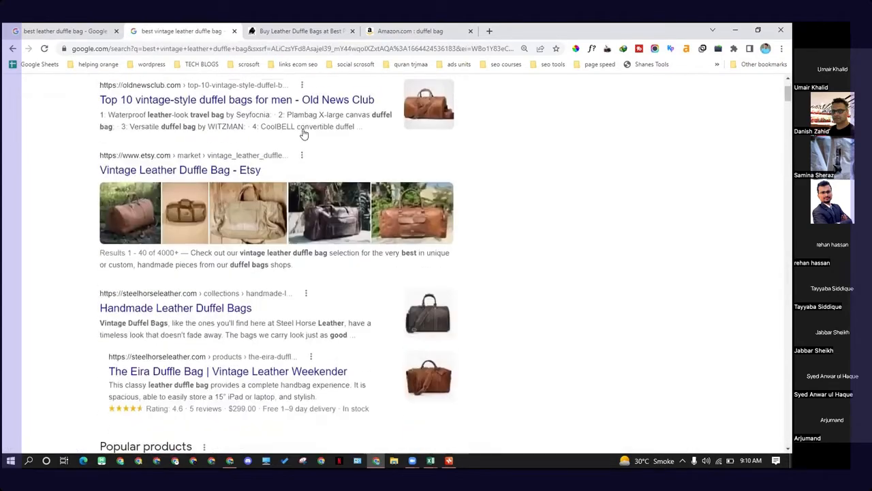
{"action": "scroll", "coordinate": [209, 308], "scroll_direction": "down", "scroll_amount": 2}
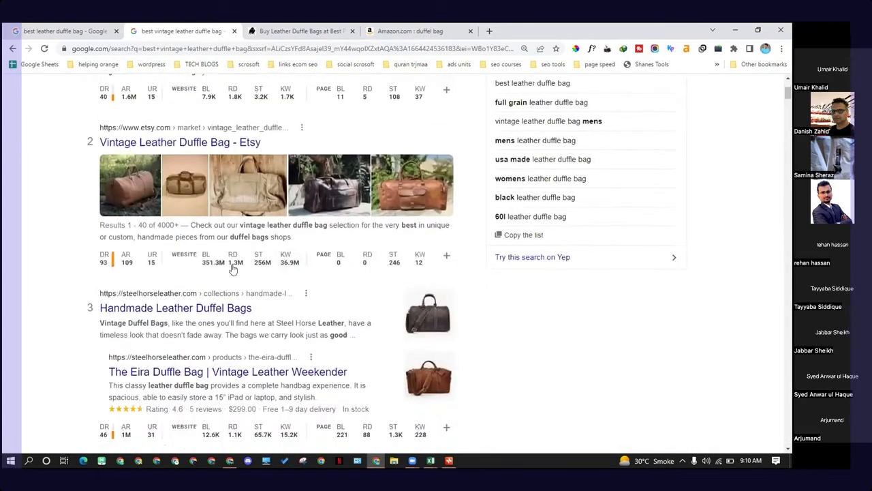
{"action": "scroll", "coordinate": [223, 278], "scroll_direction": "up", "scroll_amount": 3}
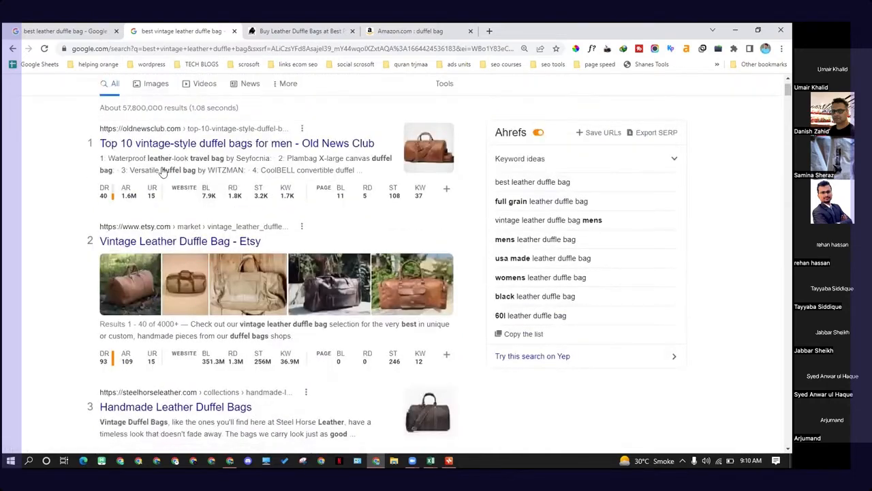
{"action": "scroll", "coordinate": [171, 171], "scroll_direction": "down", "scroll_amount": 4}
{"action": "scroll", "coordinate": [201, 246], "scroll_direction": "down", "scroll_amount": 9}
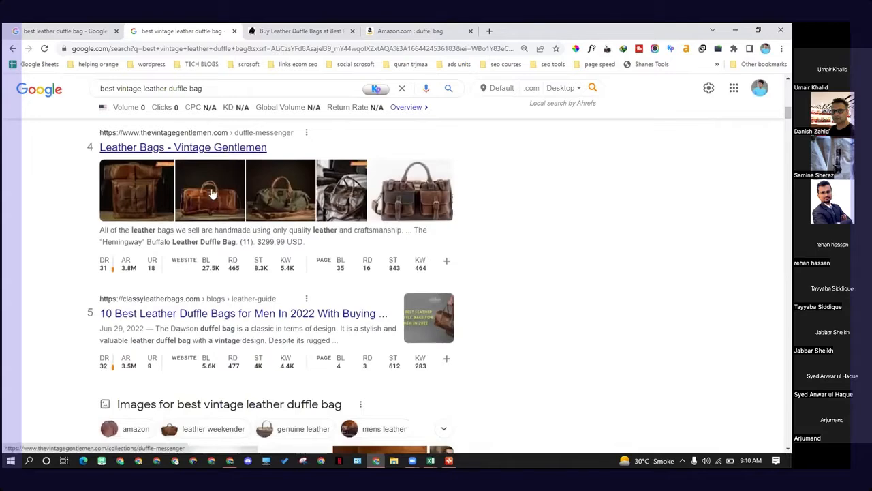
Step: Open the Vintage Gentlemen Leather Bags result in a new tab, view it, and return to the results
{"action": "middle_click", "coordinate": [196, 149]}
{"action": "scroll", "coordinate": [217, 151], "scroll_direction": "down", "scroll_amount": 1}
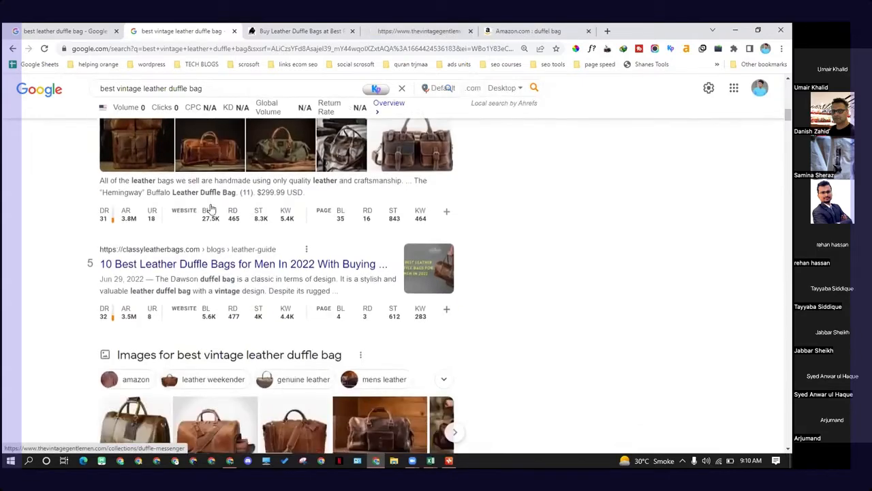
{"action": "scroll", "coordinate": [198, 177], "scroll_direction": "up", "scroll_amount": 2}
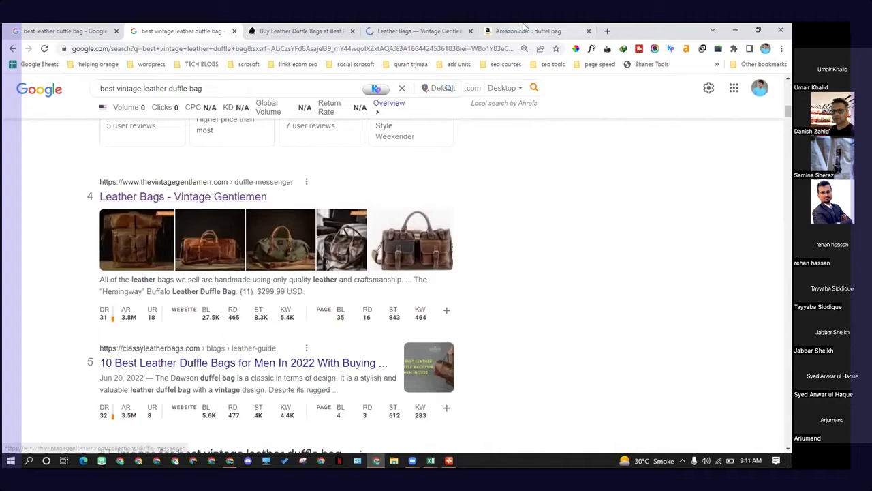
{"action": "left_click", "coordinate": [424, 30]}
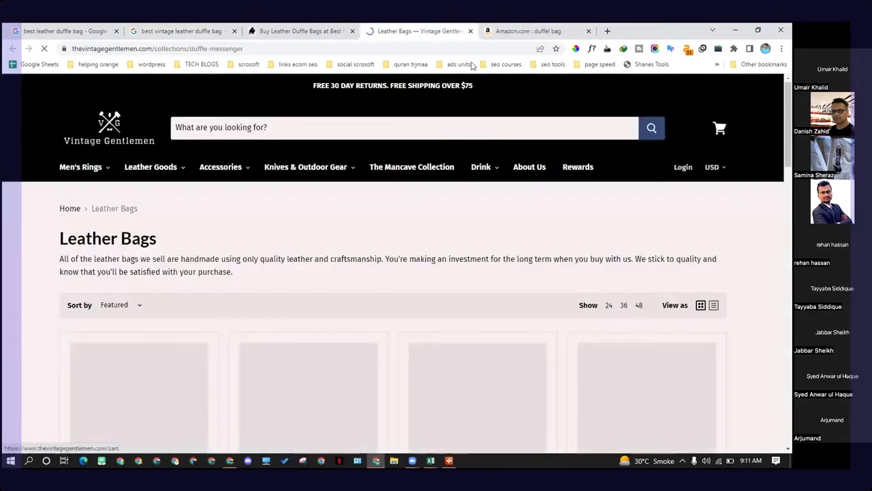
{"action": "key", "text": "ctrl+shift+Tab"}
{"action": "left_click", "coordinate": [184, 31]}
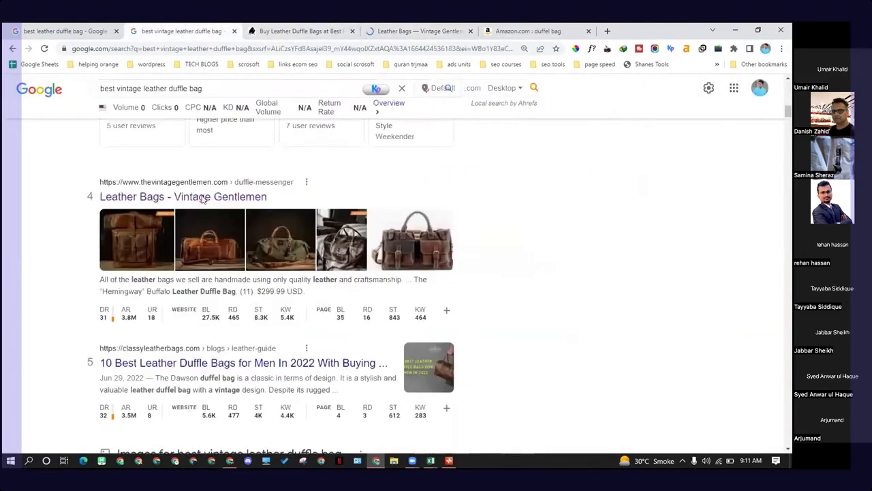
Step: Open the Classy Leather Bags article 10 Best Leather Duffle Bags for Men in a new tab
{"action": "scroll", "coordinate": [167, 285], "scroll_direction": "down", "scroll_amount": 3}
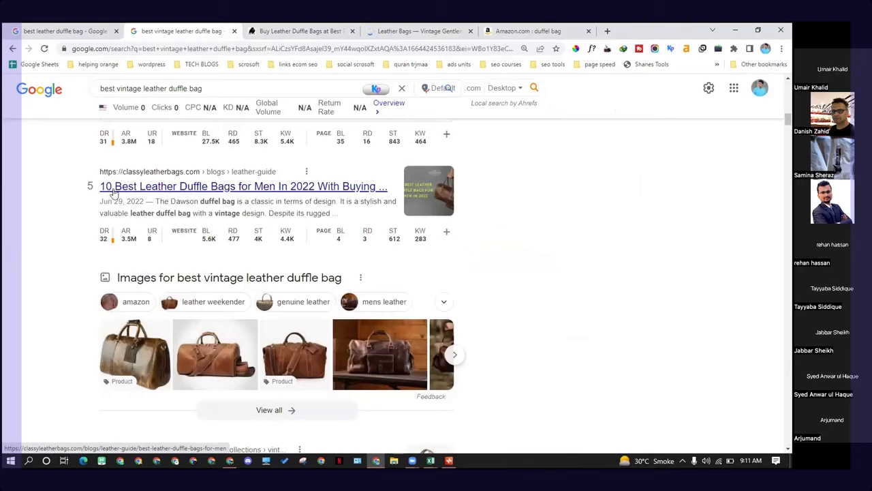
{"action": "right_click", "coordinate": [192, 193]}
{"action": "left_click", "coordinate": [225, 197]}
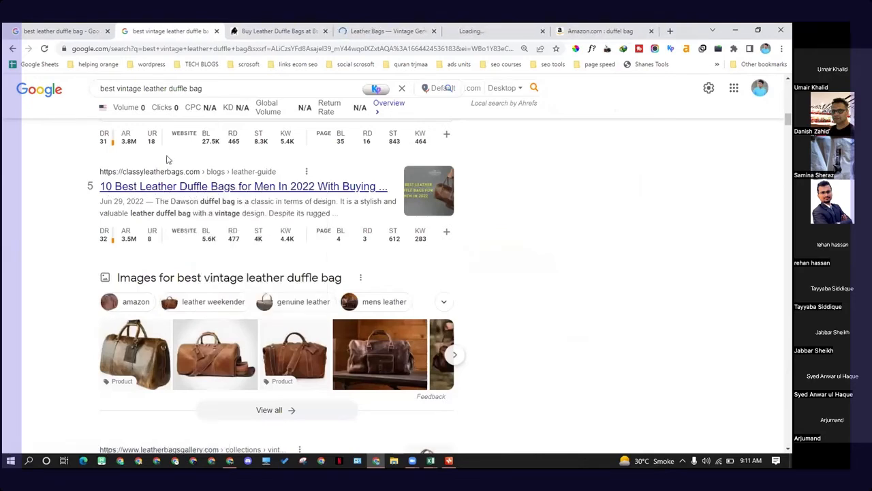
Step: Switch to the Classy Leather Bags article and read through its buyer's guide and first duffel picks
{"action": "left_click", "coordinate": [397, 28]}
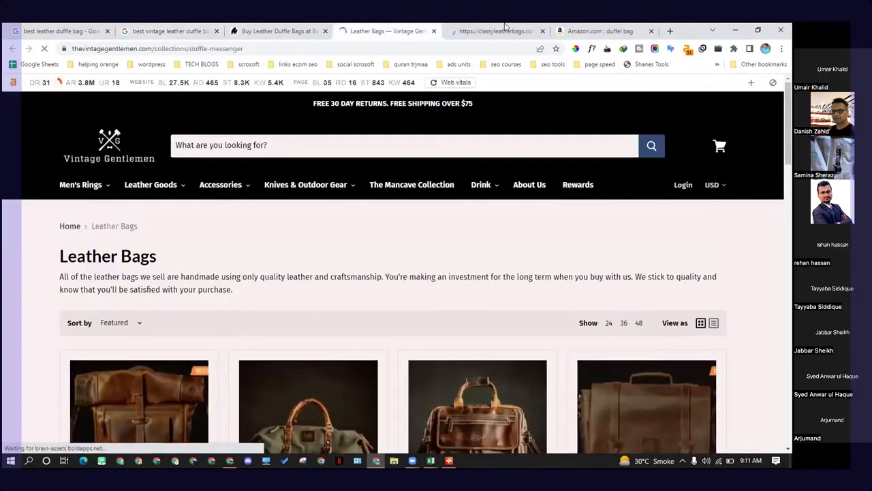
{"action": "left_click", "coordinate": [505, 28]}
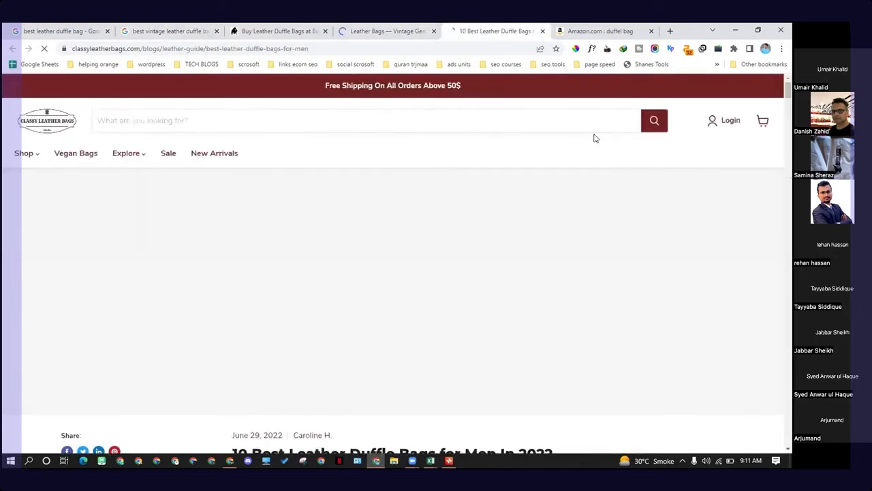
{"action": "scroll", "coordinate": [450, 142], "scroll_direction": "down", "scroll_amount": 5}
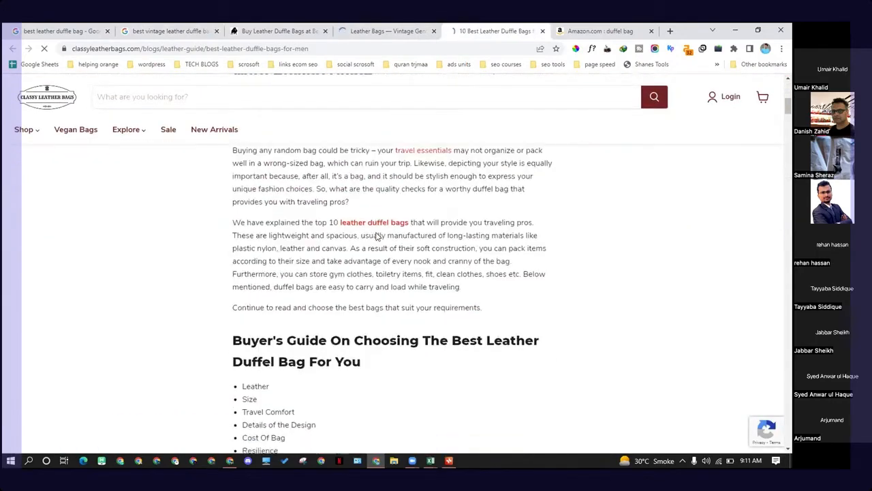
{"action": "scroll", "coordinate": [376, 235], "scroll_direction": "down", "scroll_amount": 4}
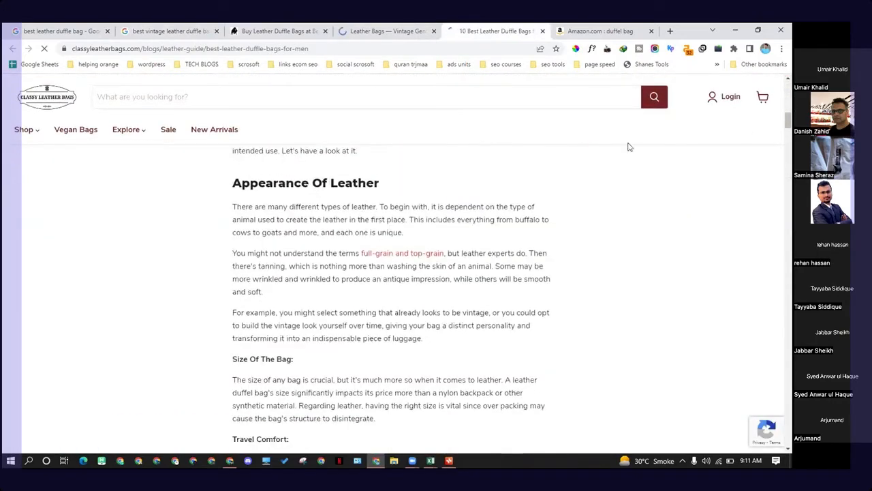
{"action": "scroll", "coordinate": [384, 254], "scroll_direction": "down", "scroll_amount": 6}
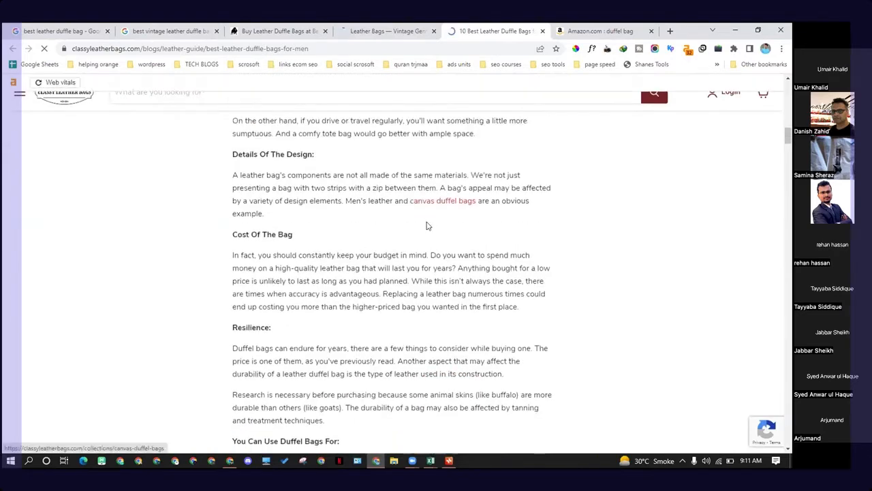
{"action": "scroll", "coordinate": [401, 238], "scroll_direction": "down", "scroll_amount": 7}
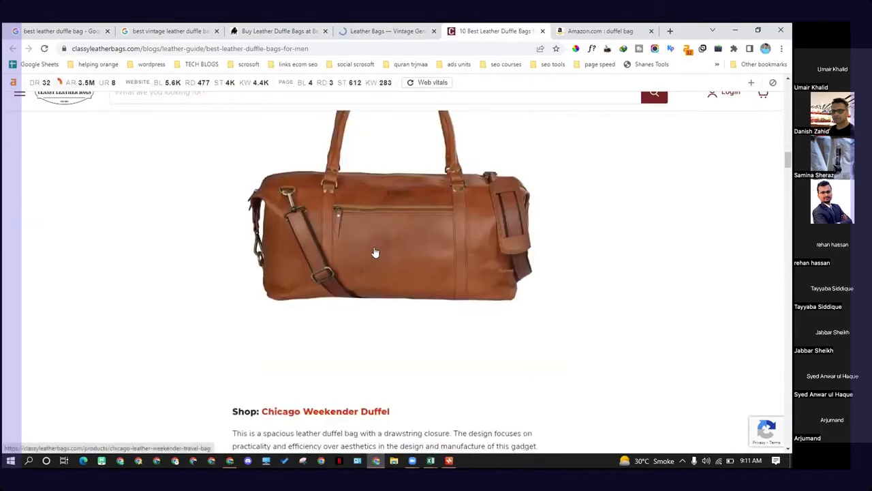
{"action": "scroll", "coordinate": [374, 253], "scroll_direction": "down", "scroll_amount": 2}
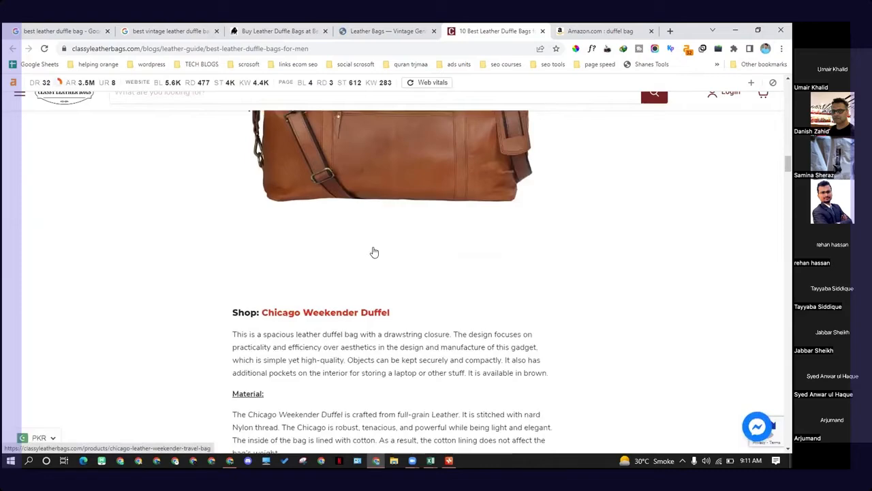
{"action": "scroll", "coordinate": [374, 253], "scroll_direction": "down", "scroll_amount": 3}
{"action": "scroll", "coordinate": [341, 225], "scroll_direction": "up", "scroll_amount": 3}
{"action": "scroll", "coordinate": [329, 234], "scroll_direction": "down", "scroll_amount": 2}
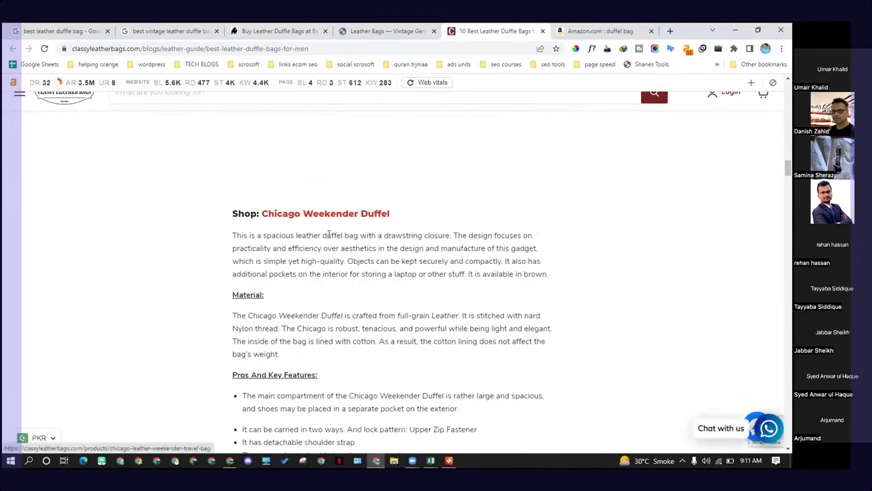
{"action": "scroll", "coordinate": [325, 218], "scroll_direction": "down", "scroll_amount": 3}
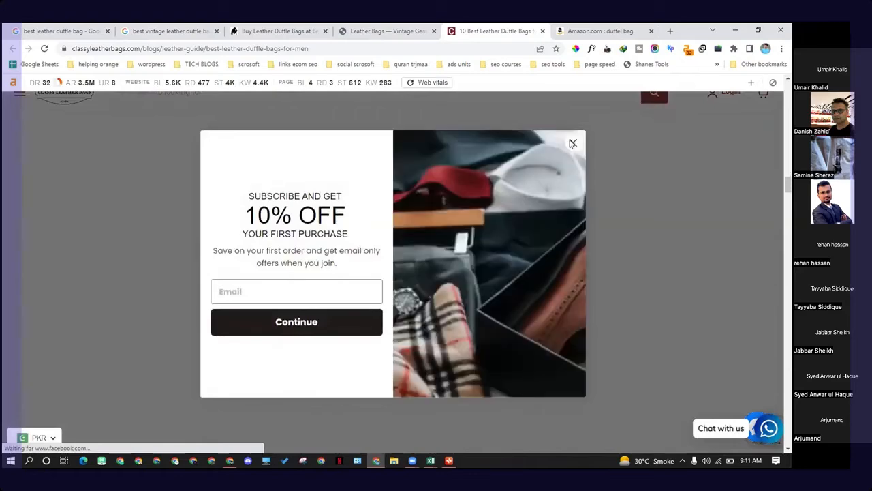
Step: Dismiss the subscription popup and scroll through the article's remaining leather duffel bag recommendations
{"action": "left_click", "coordinate": [572, 144]}
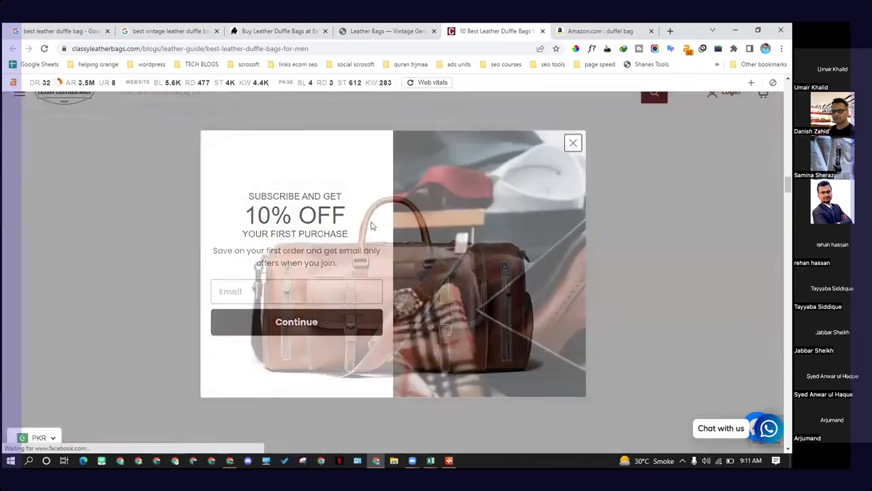
{"action": "scroll", "coordinate": [350, 230], "scroll_direction": "down", "scroll_amount": 3}
{"action": "scroll", "coordinate": [348, 229], "scroll_direction": "down", "scroll_amount": 5}
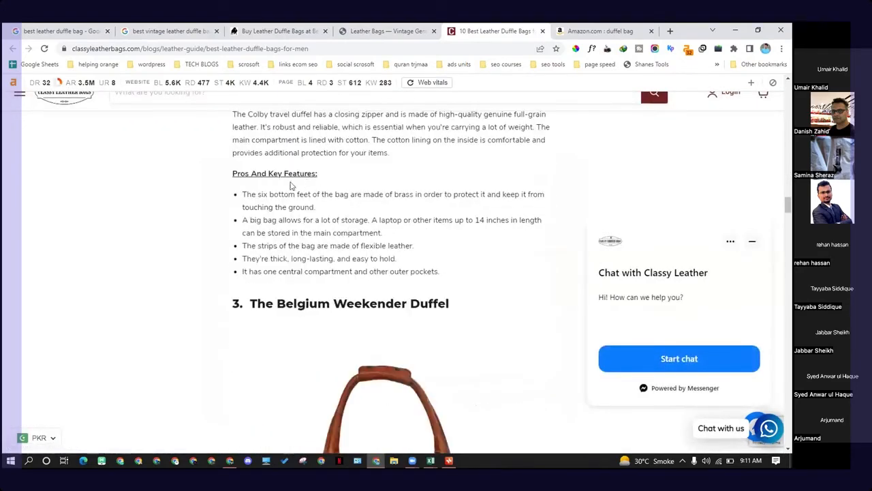
{"action": "scroll", "coordinate": [343, 224], "scroll_direction": "down", "scroll_amount": 6}
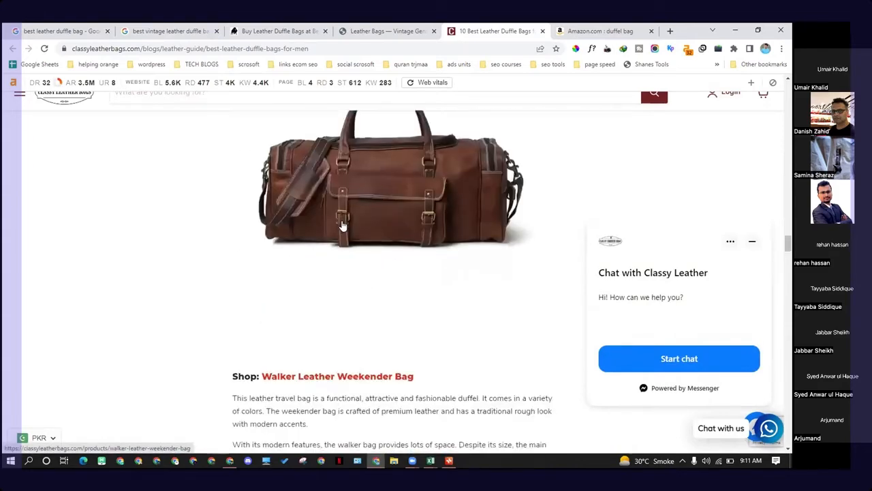
{"action": "scroll", "coordinate": [343, 226], "scroll_direction": "down", "scroll_amount": 2}
{"action": "scroll", "coordinate": [343, 226], "scroll_direction": "down", "scroll_amount": 4}
{"action": "scroll", "coordinate": [344, 225], "scroll_direction": "down", "scroll_amount": 15}
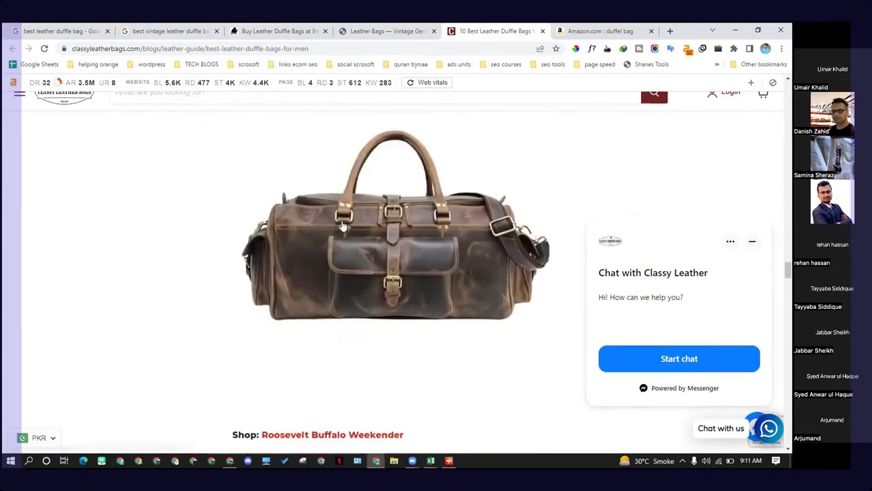
{"action": "scroll", "coordinate": [342, 226], "scroll_direction": "down", "scroll_amount": 18}
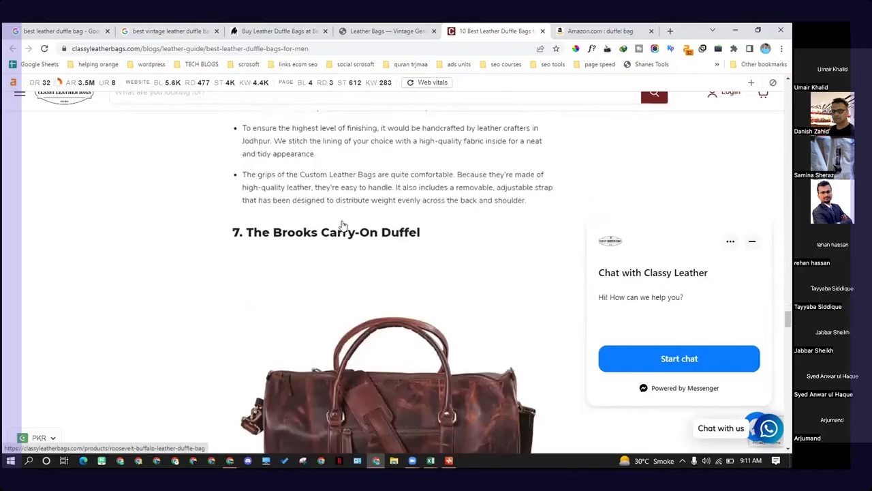
{"action": "scroll", "coordinate": [343, 225], "scroll_direction": "down", "scroll_amount": 8}
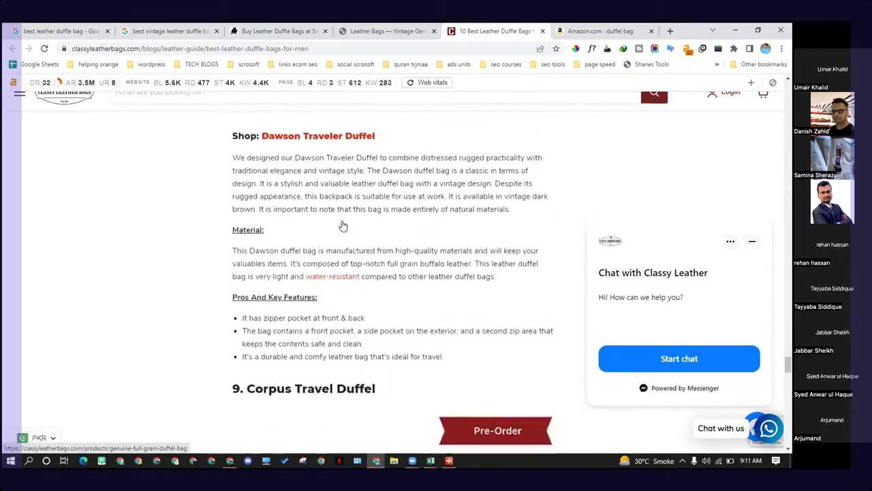
{"action": "scroll", "coordinate": [399, 266], "scroll_direction": "up", "scroll_amount": 1}
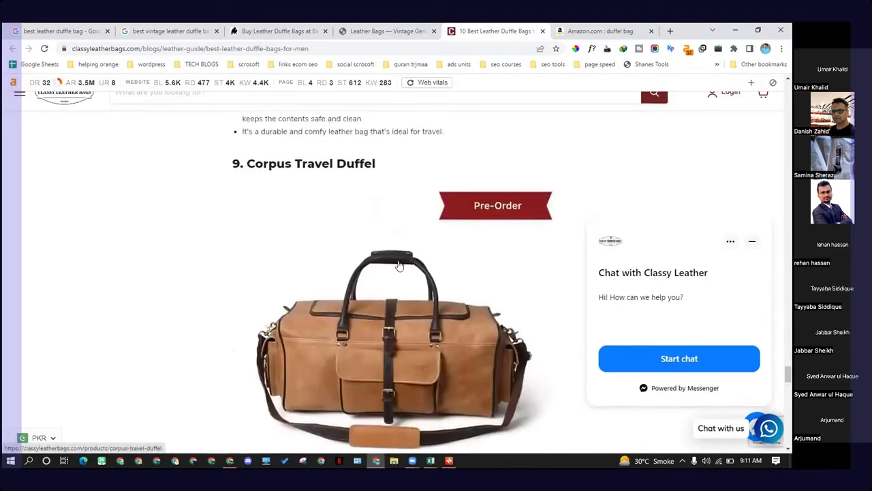
Step: Open the Corpus Travel Duffel product page from the article, then return to the best vintage leather duffle bag results
{"action": "left_click", "coordinate": [392, 300]}
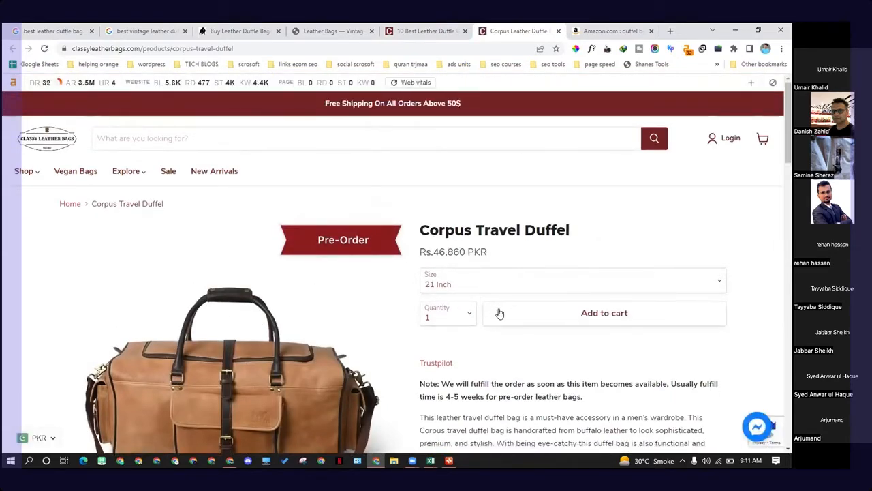
{"action": "left_click", "coordinate": [408, 30]}
{"action": "left_click", "coordinate": [340, 30]}
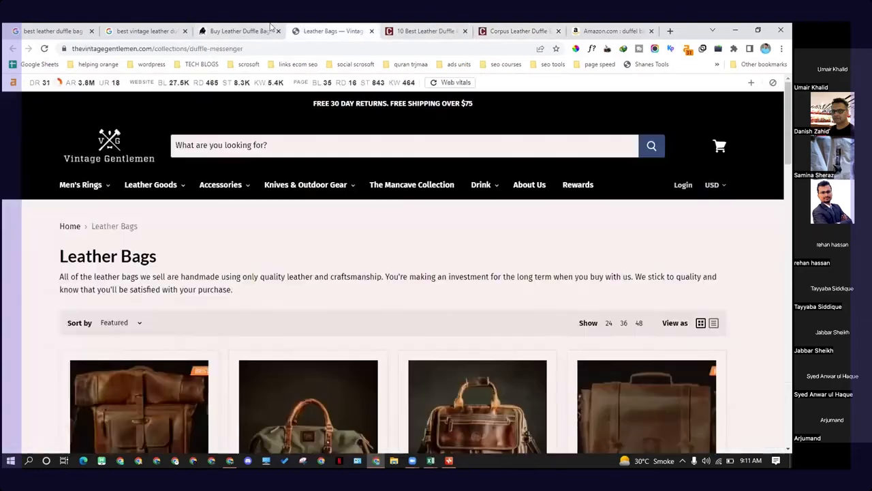
{"action": "left_click", "coordinate": [240, 31]}
{"action": "left_click", "coordinate": [147, 31]}
Step: Scroll further down the results and open The Broke Backpacker's Best Men's Leather Duffel Bag guide in a new tab
{"action": "scroll", "coordinate": [218, 266], "scroll_direction": "down", "scroll_amount": 3}
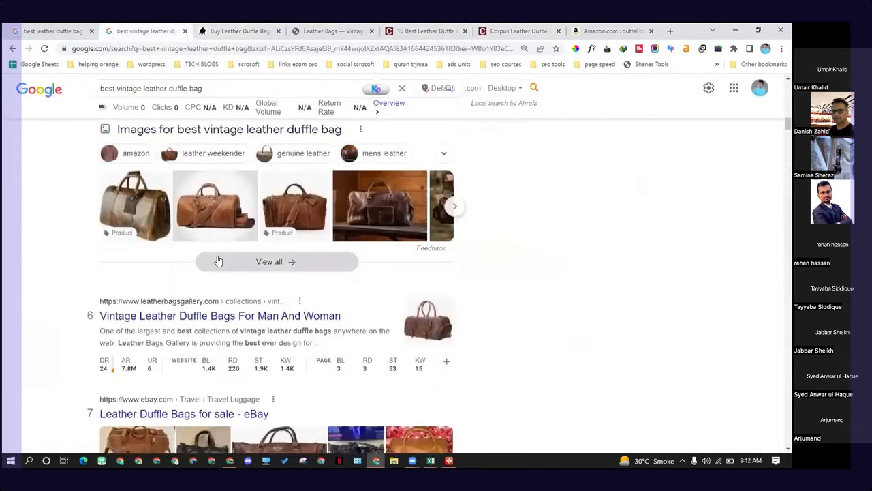
{"action": "scroll", "coordinate": [205, 276], "scroll_direction": "down", "scroll_amount": 5}
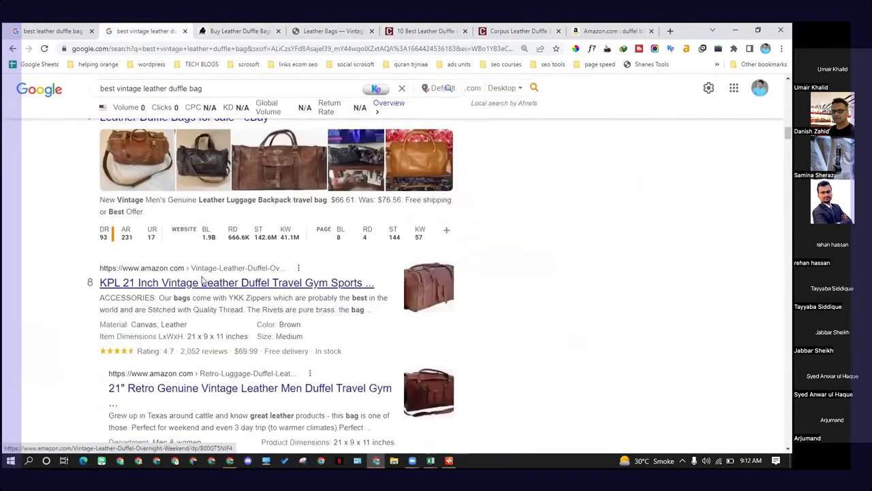
{"action": "scroll", "coordinate": [200, 283], "scroll_direction": "down", "scroll_amount": 2}
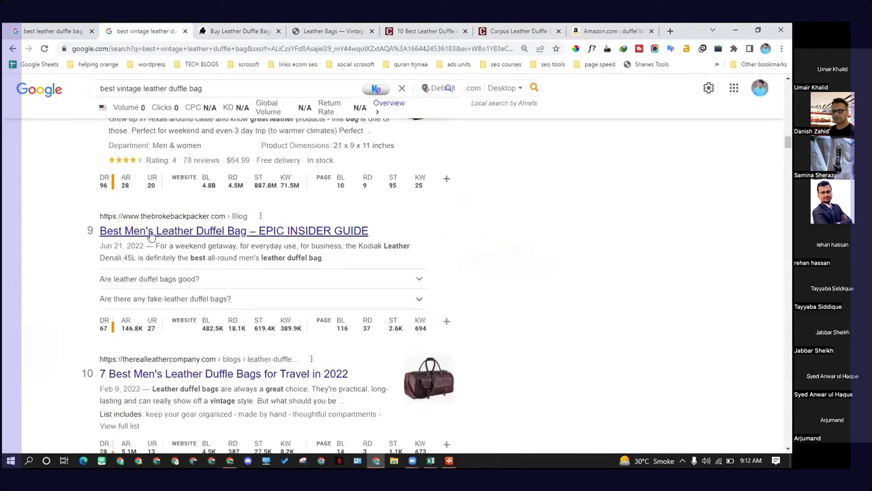
{"action": "middle_click", "coordinate": [221, 237]}
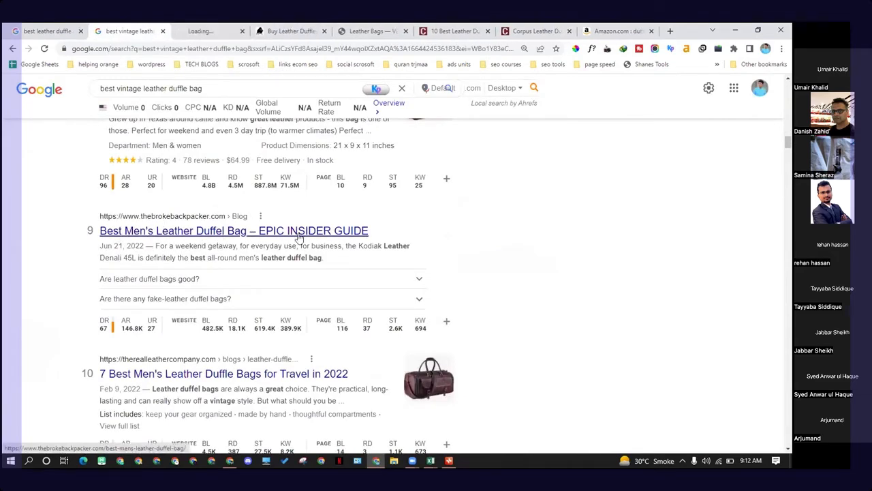
{"action": "left_click", "coordinate": [224, 31]}
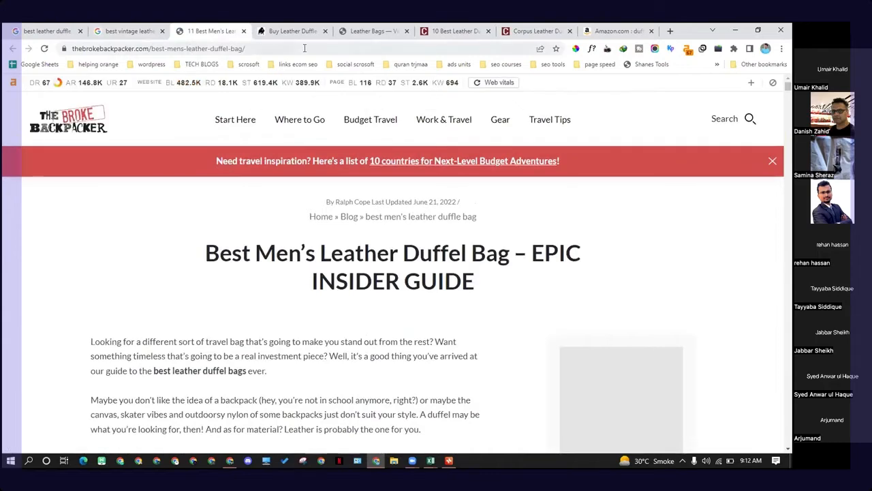
Step: Review the product list and recommendations in The Broke Backpacker leather duffel bag guide
{"action": "scroll", "coordinate": [550, 174], "scroll_direction": "down", "scroll_amount": 7}
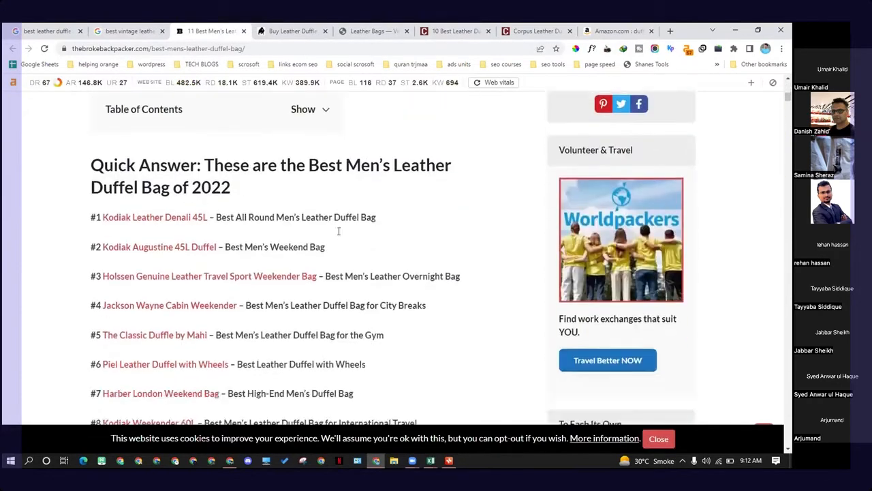
{"action": "scroll", "coordinate": [201, 230], "scroll_direction": "down", "scroll_amount": 5}
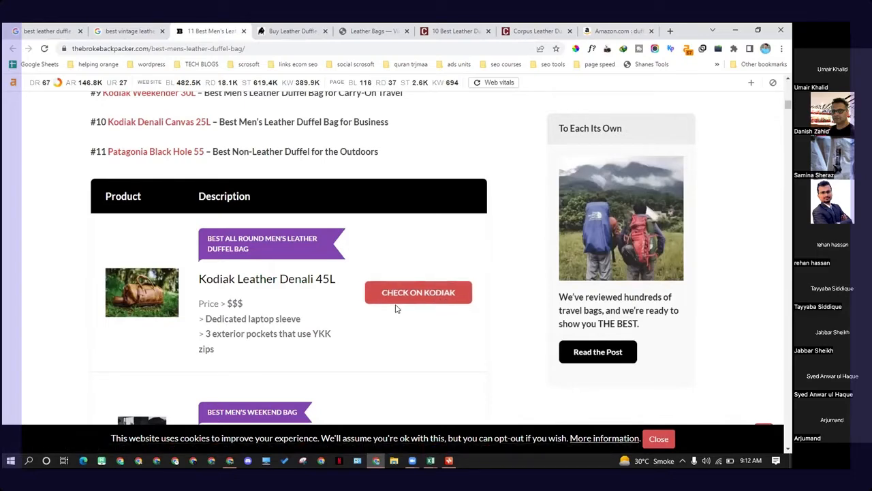
{"action": "scroll", "coordinate": [340, 324], "scroll_direction": "down", "scroll_amount": 2}
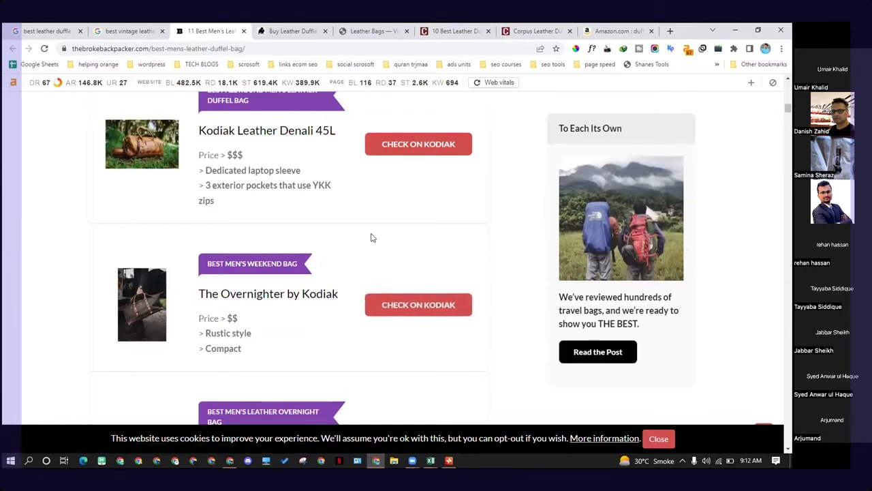
{"action": "scroll", "coordinate": [371, 238], "scroll_direction": "up", "scroll_amount": 1}
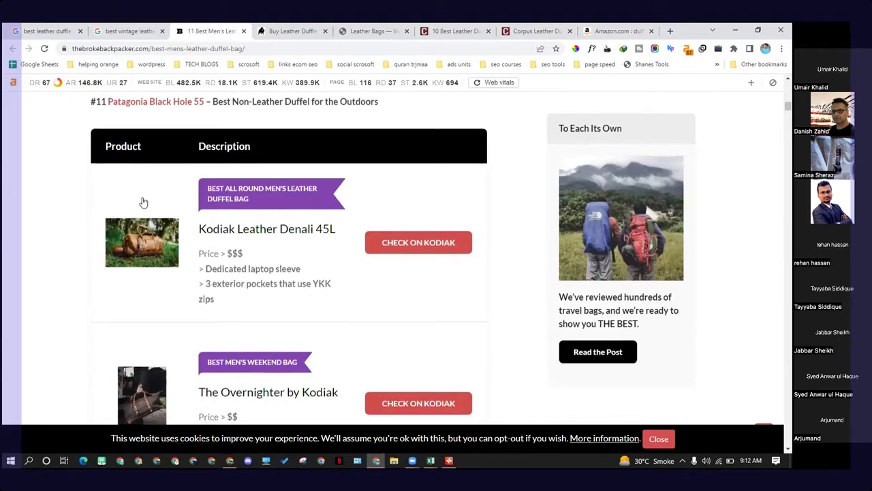
{"action": "scroll", "coordinate": [247, 236], "scroll_direction": "down", "scroll_amount": 8}
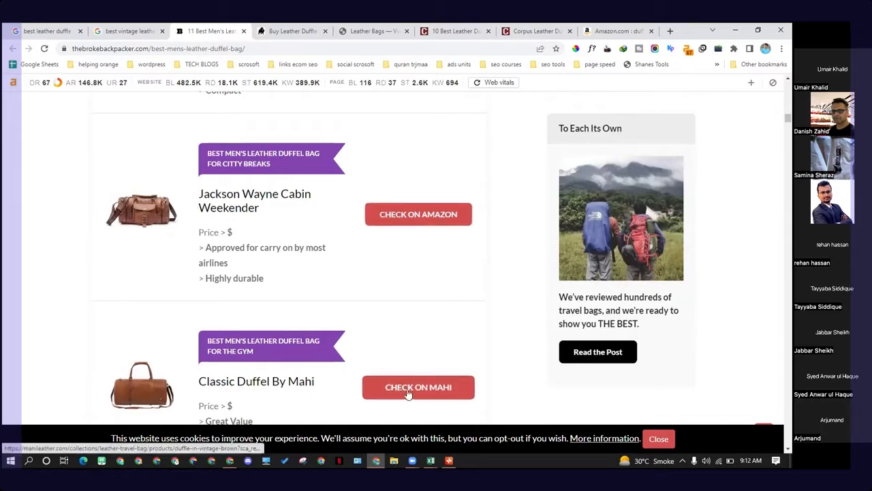
{"action": "scroll", "coordinate": [440, 390], "scroll_direction": "down", "scroll_amount": 1}
{"action": "scroll", "coordinate": [439, 389], "scroll_direction": "down", "scroll_amount": 3}
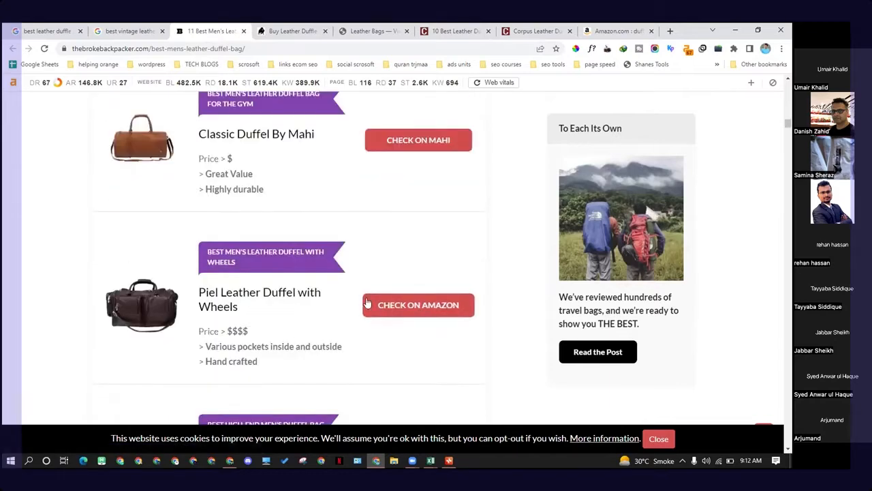
{"action": "scroll", "coordinate": [385, 318], "scroll_direction": "down", "scroll_amount": 4}
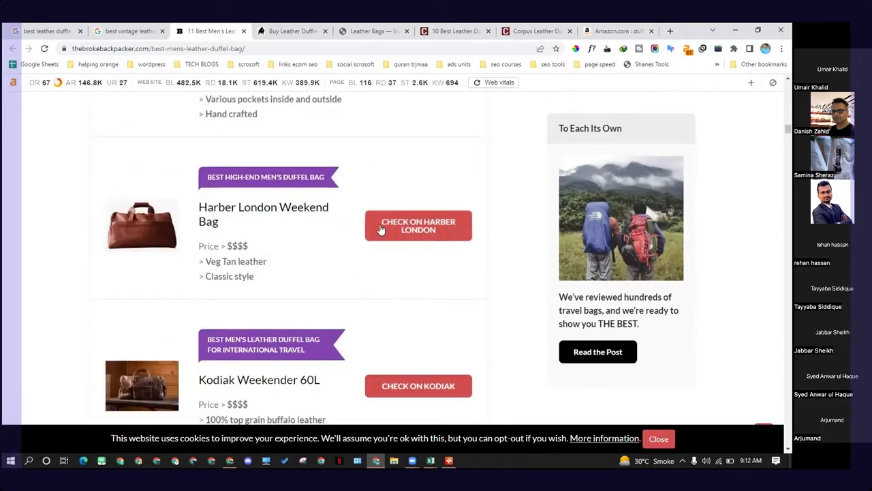
{"action": "scroll", "coordinate": [376, 253], "scroll_direction": "up", "scroll_amount": 3}
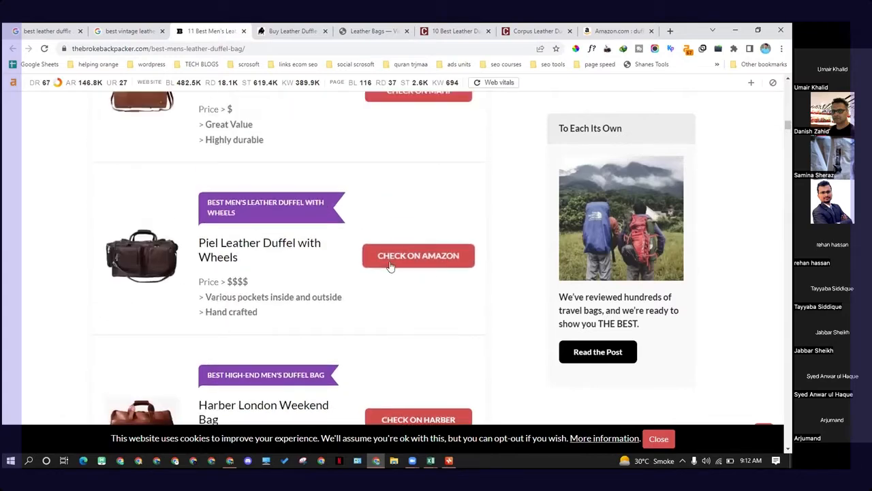
{"action": "scroll", "coordinate": [315, 257], "scroll_direction": "up", "scroll_amount": 1}
{"action": "scroll", "coordinate": [315, 257], "scroll_direction": "up", "scroll_amount": 1}
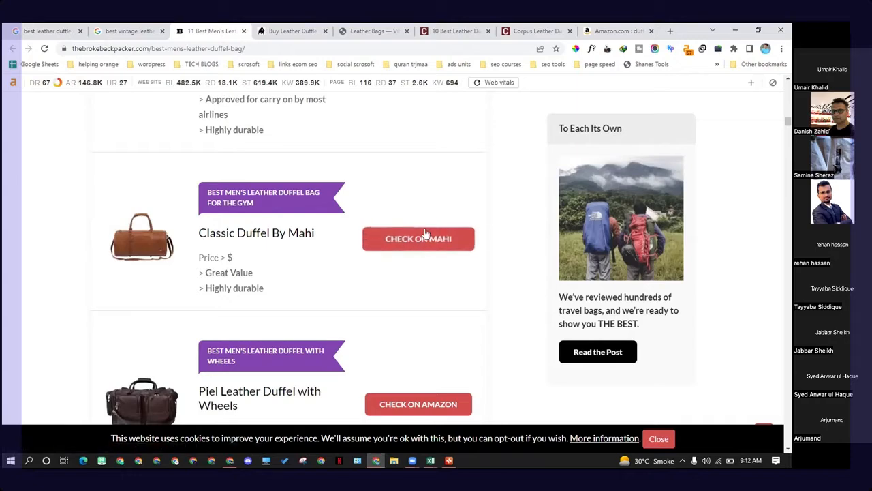
{"action": "scroll", "coordinate": [418, 324], "scroll_direction": "down", "scroll_amount": 1}
{"action": "scroll", "coordinate": [418, 324], "scroll_direction": "down", "scroll_amount": 1}
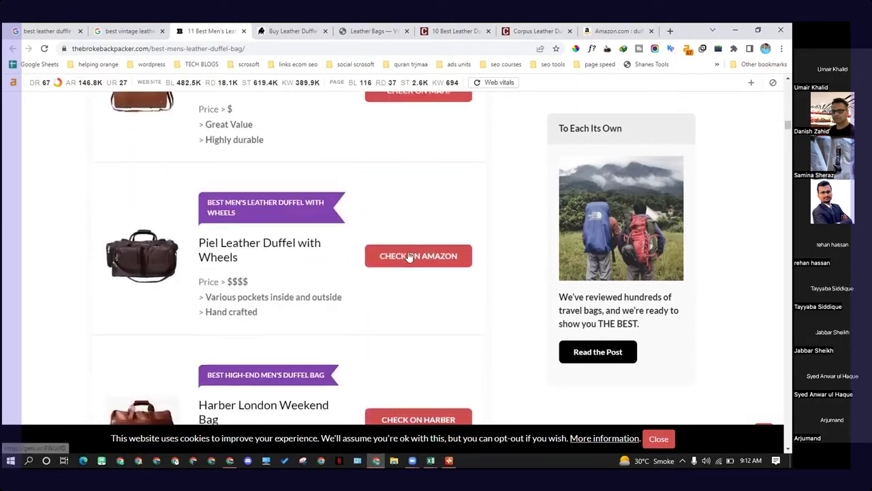
{"action": "scroll", "coordinate": [402, 261], "scroll_direction": "up", "scroll_amount": 2}
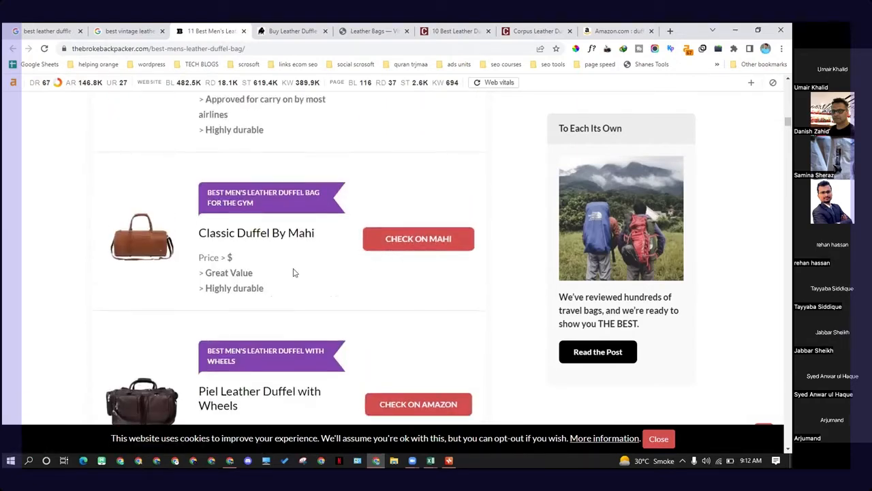
{"action": "scroll", "coordinate": [423, 259], "scroll_direction": "up", "scroll_amount": 3}
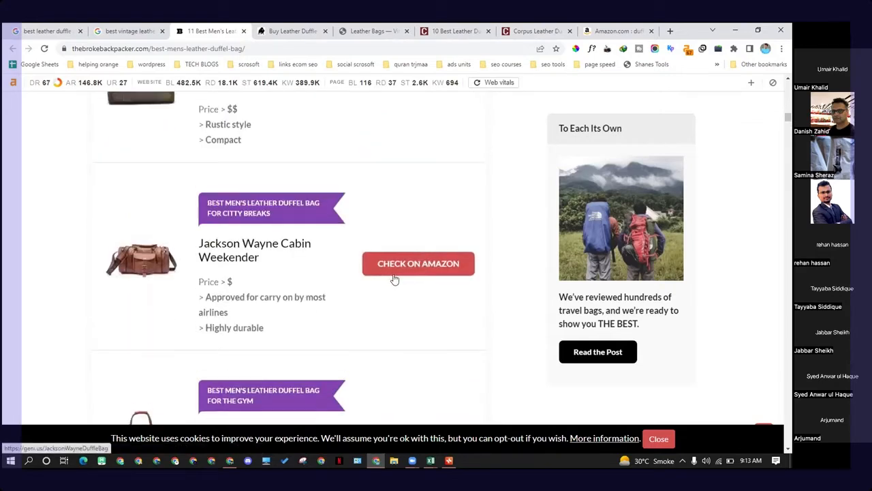
Step: Scroll back and forth through the guide's summary list and product table of recommended leather duffel bags
{"action": "scroll", "coordinate": [398, 280], "scroll_direction": "up", "scroll_amount": 1}
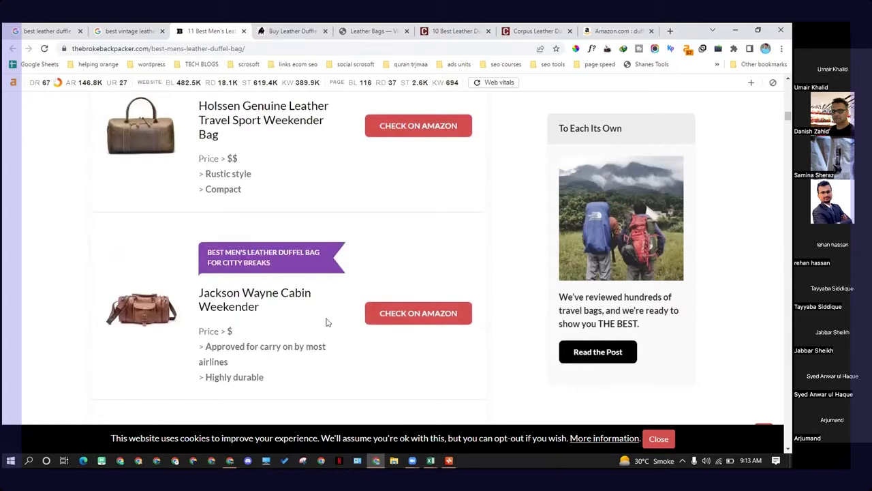
{"action": "scroll", "coordinate": [338, 305], "scroll_direction": "down", "scroll_amount": 2}
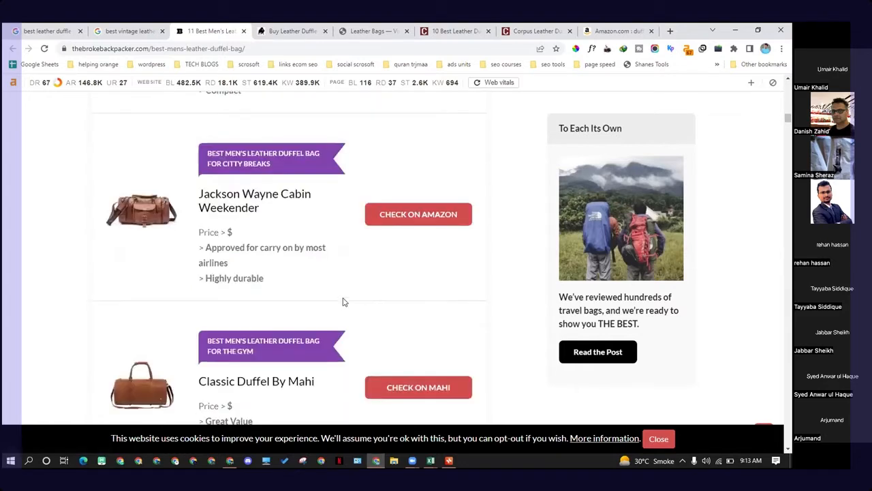
{"action": "scroll", "coordinate": [340, 305], "scroll_direction": "down", "scroll_amount": 4}
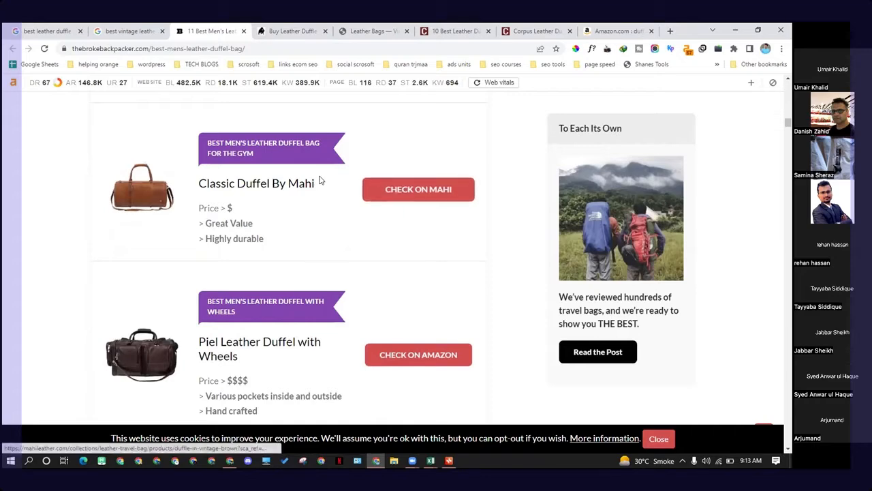
{"action": "scroll", "coordinate": [397, 249], "scroll_direction": "down", "scroll_amount": 2}
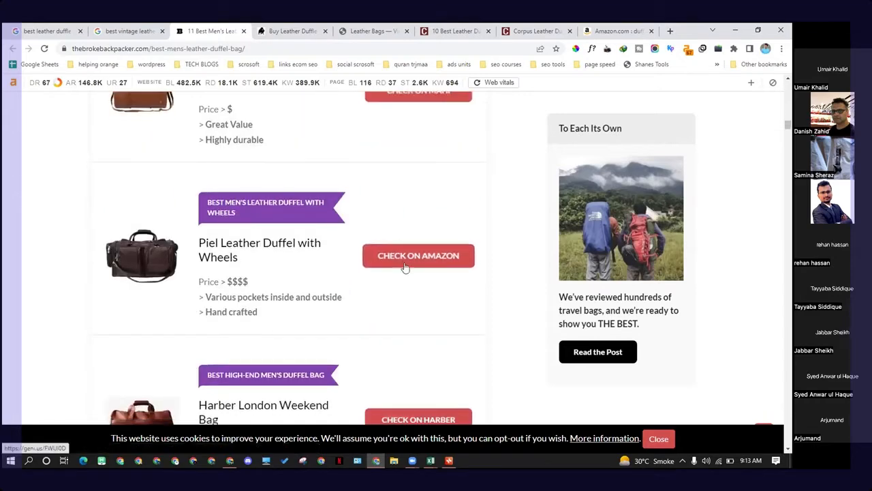
{"action": "scroll", "coordinate": [389, 265], "scroll_direction": "down", "scroll_amount": 5}
{"action": "scroll", "coordinate": [386, 264], "scroll_direction": "down", "scroll_amount": 7}
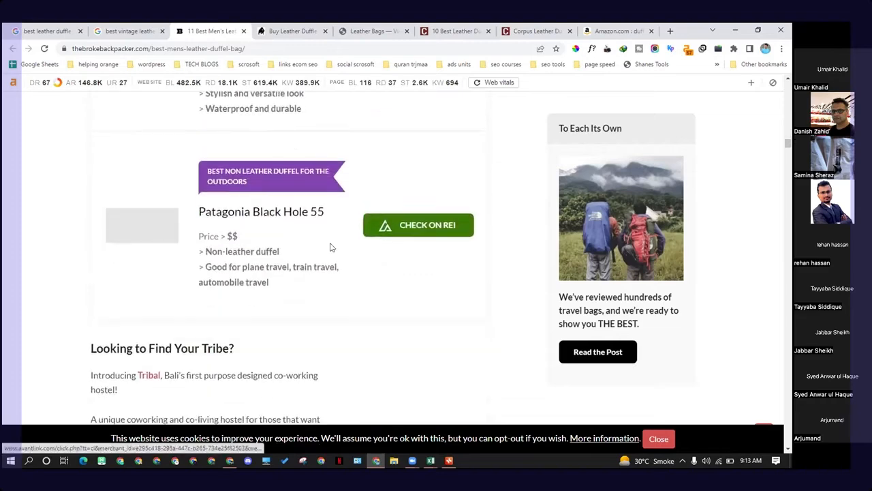
{"action": "scroll", "coordinate": [393, 270], "scroll_direction": "up", "scroll_amount": 4}
{"action": "scroll", "coordinate": [394, 270], "scroll_direction": "up", "scroll_amount": 3}
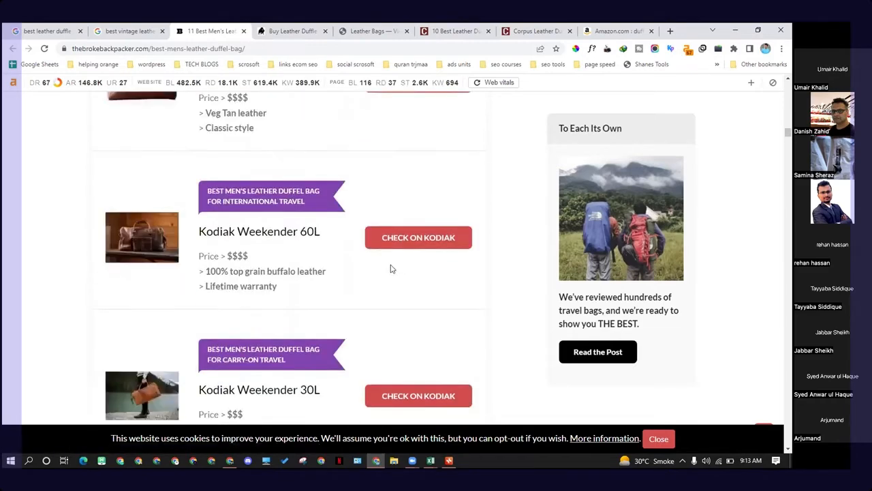
{"action": "scroll", "coordinate": [409, 276], "scroll_direction": "up", "scroll_amount": 3}
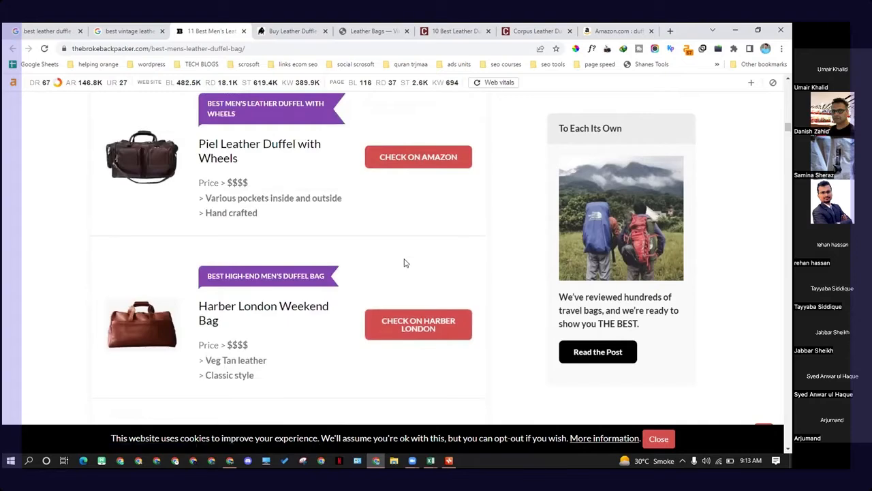
{"action": "scroll", "coordinate": [404, 262], "scroll_direction": "up", "scroll_amount": 4}
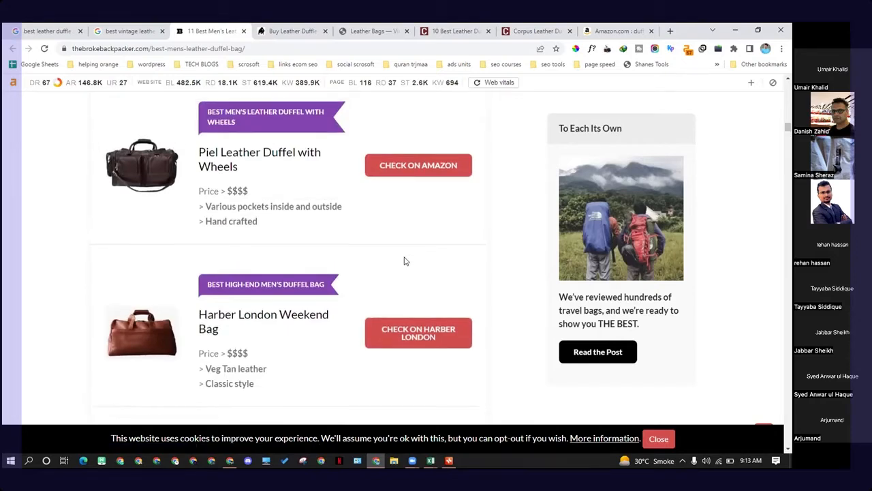
{"action": "scroll", "coordinate": [404, 261], "scroll_direction": "up", "scroll_amount": 5}
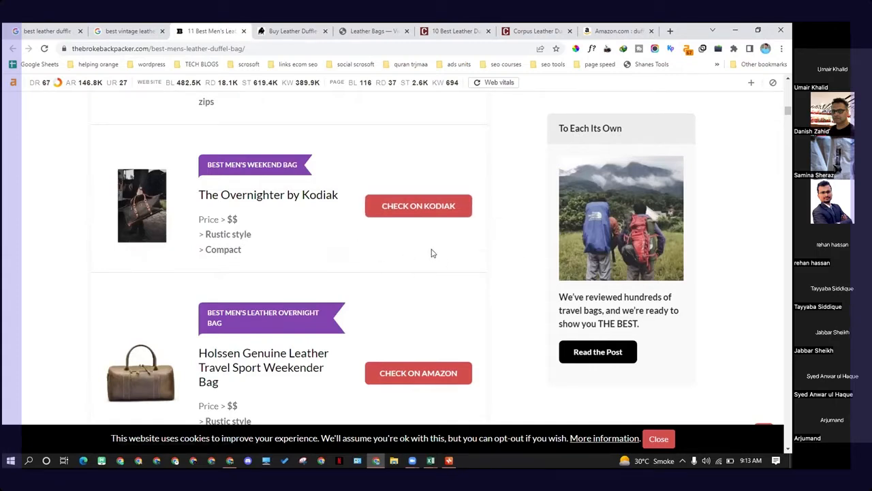
{"action": "scroll", "coordinate": [426, 255], "scroll_direction": "up", "scroll_amount": 5}
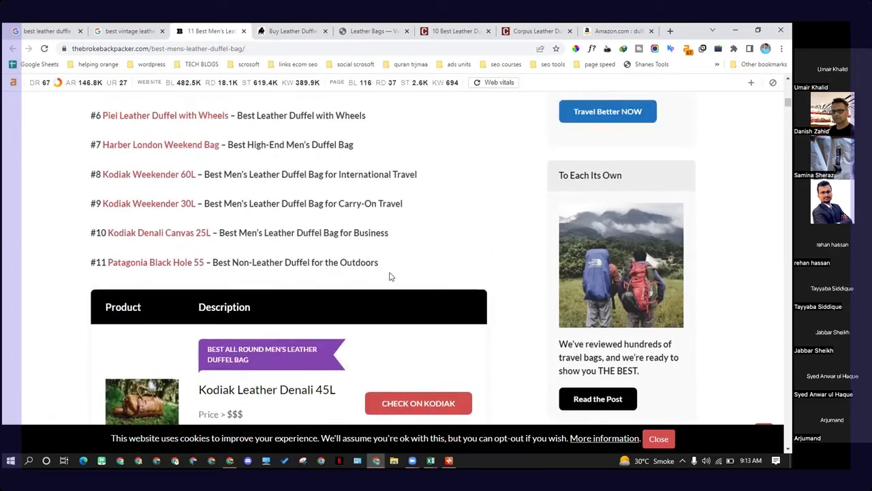
{"action": "scroll", "coordinate": [389, 277], "scroll_direction": "up", "scroll_amount": 3}
{"action": "scroll", "coordinate": [413, 268], "scroll_direction": "down", "scroll_amount": 1}
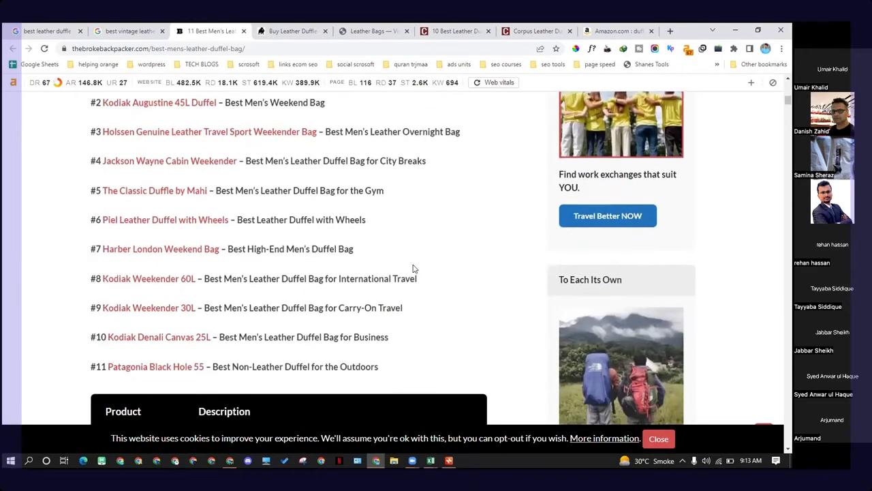
{"action": "scroll", "coordinate": [413, 268], "scroll_direction": "down", "scroll_amount": 2}
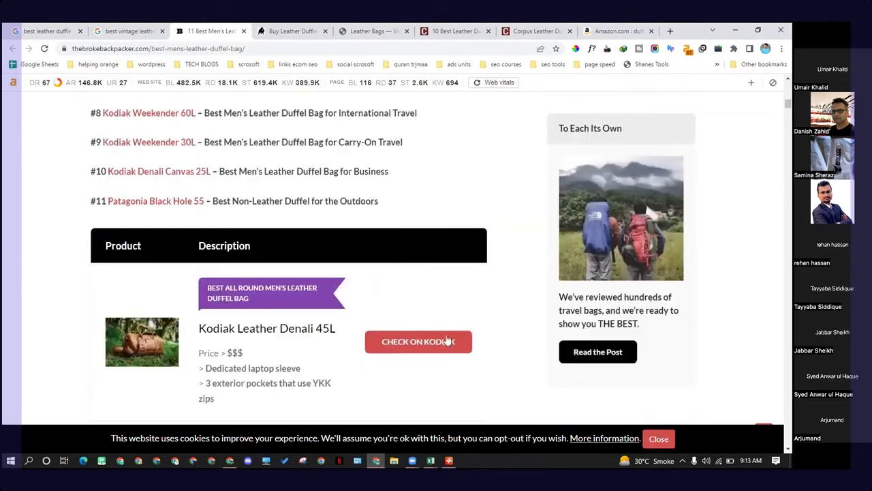
{"action": "scroll", "coordinate": [276, 215], "scroll_direction": "down", "scroll_amount": 1}
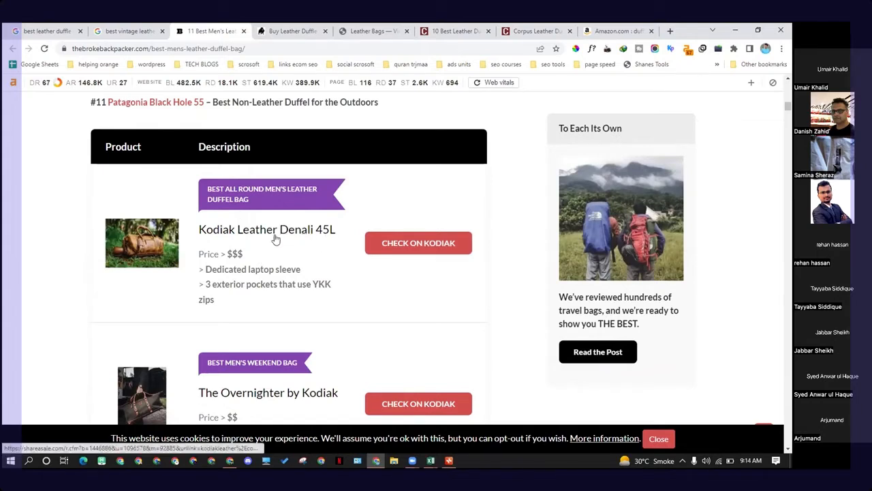
Step: Highlight the Kodiak Leather Denali 45L price tier and read down the product table to the #1 detailed review
{"action": "double_click", "coordinate": [234, 255]}
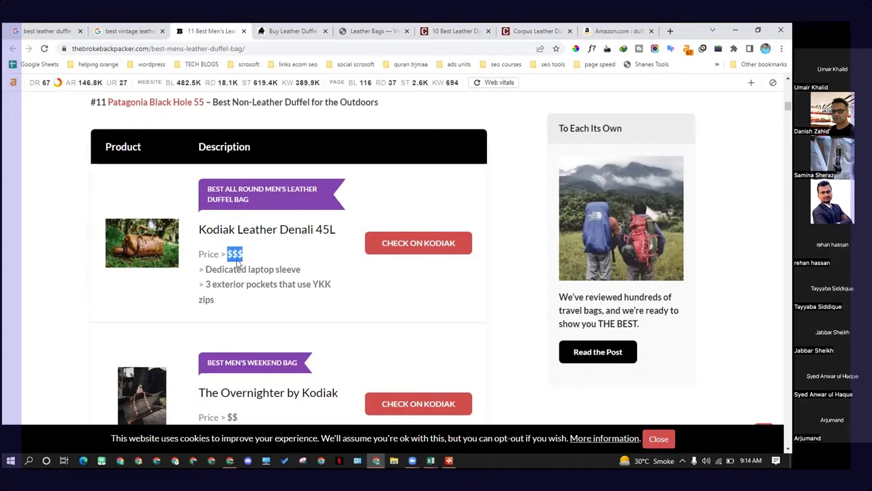
{"action": "left_click", "coordinate": [237, 263]}
{"action": "double_click", "coordinate": [240, 253]}
{"action": "scroll", "coordinate": [252, 262], "scroll_direction": "down", "scroll_amount": 3}
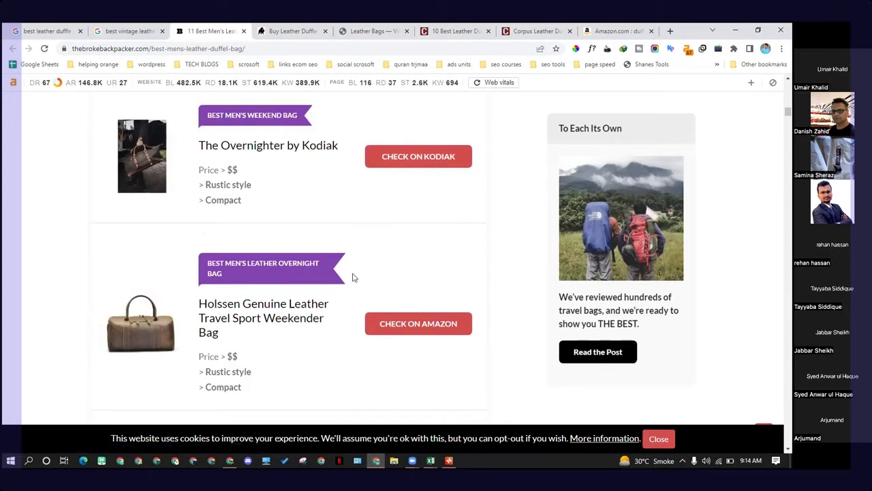
{"action": "scroll", "coordinate": [352, 277], "scroll_direction": "down", "scroll_amount": 2}
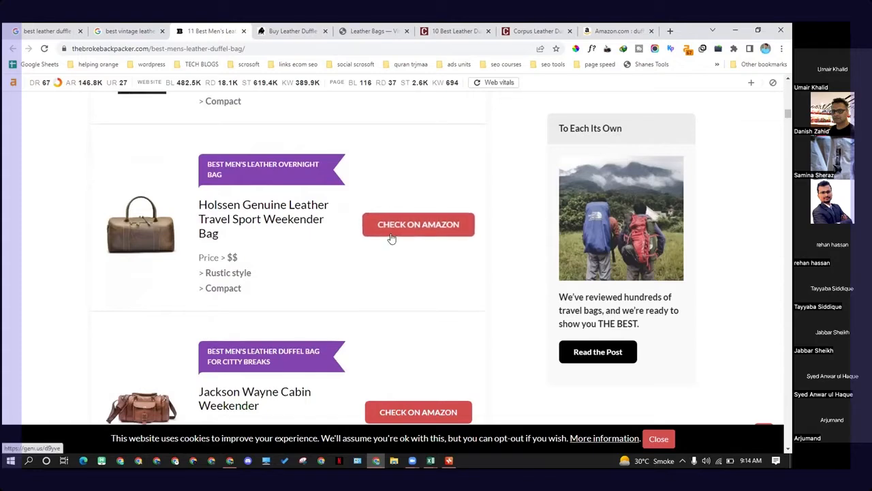
{"action": "scroll", "coordinate": [395, 286], "scroll_direction": "down", "scroll_amount": 8}
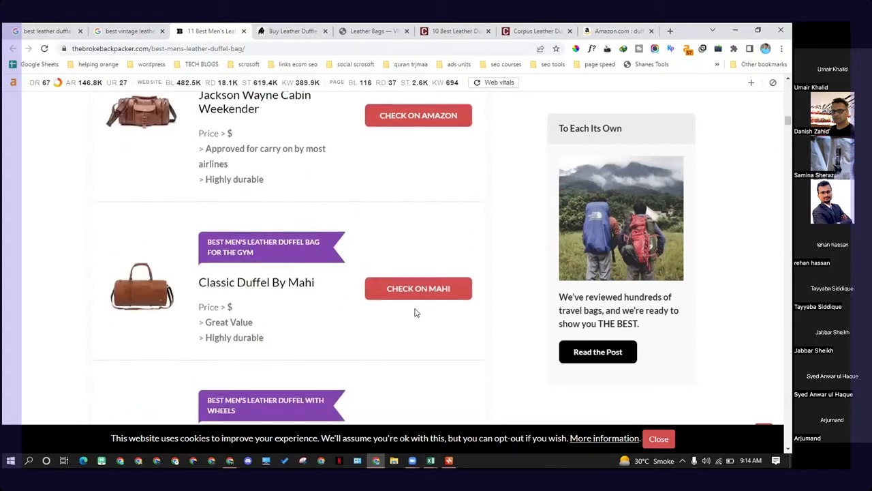
{"action": "scroll", "coordinate": [404, 308], "scroll_direction": "down", "scroll_amount": 8}
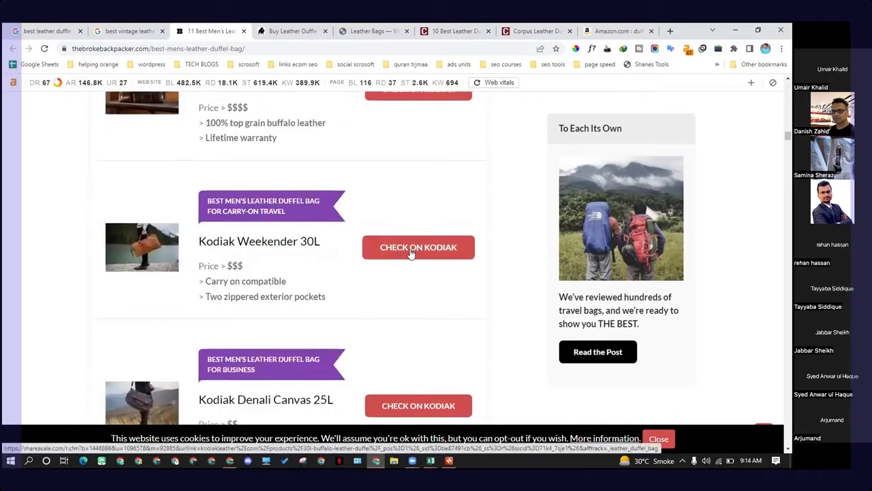
{"action": "scroll", "coordinate": [372, 295], "scroll_direction": "down", "scroll_amount": 5}
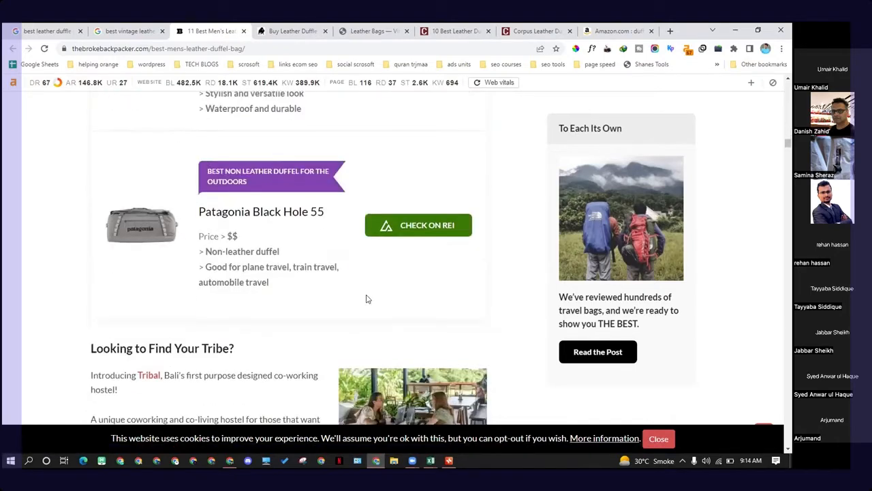
{"action": "scroll", "coordinate": [361, 272], "scroll_direction": "down", "scroll_amount": 7}
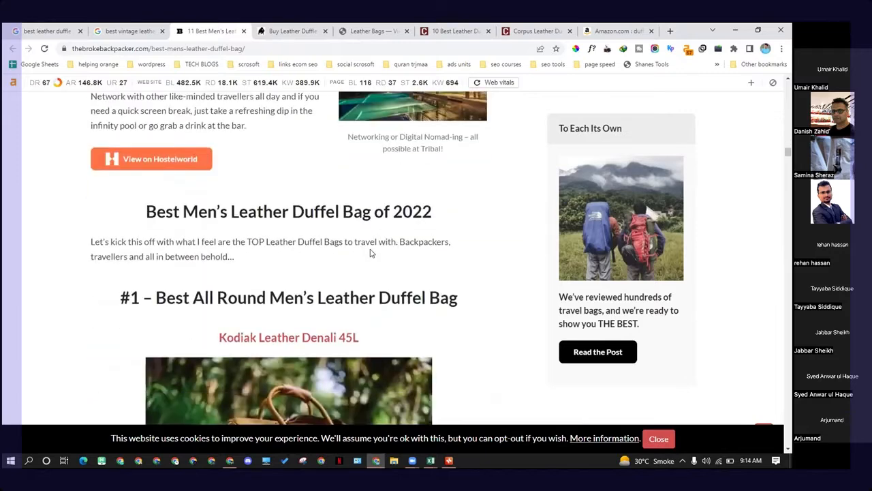
{"action": "scroll", "coordinate": [366, 253], "scroll_direction": "down", "scroll_amount": 1}
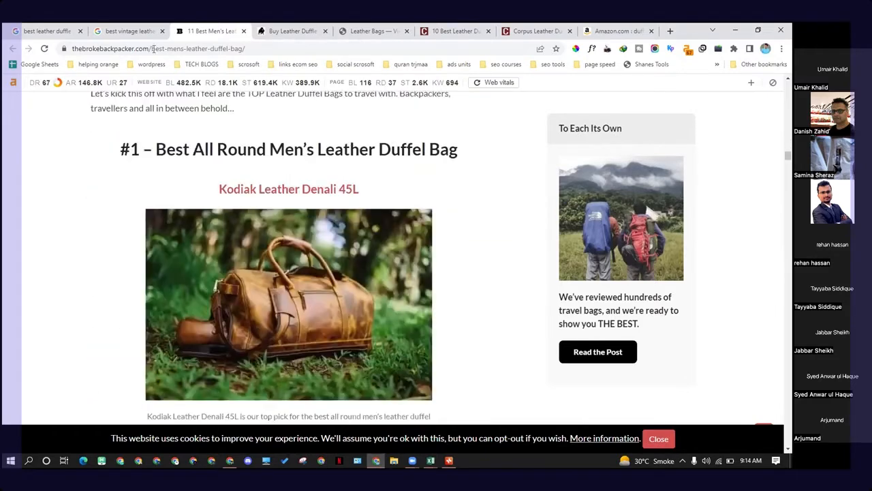
Step: Return to the best vintage leather duffle bag Google results, select the query, and review the ranking pages around positions 7 to 11
{"action": "left_click", "coordinate": [130, 30]}
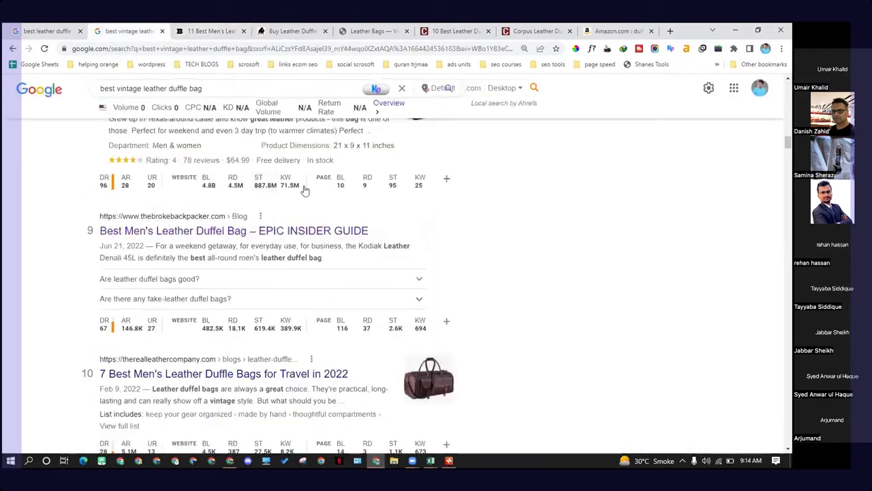
{"action": "triple_click", "coordinate": [227, 83]}
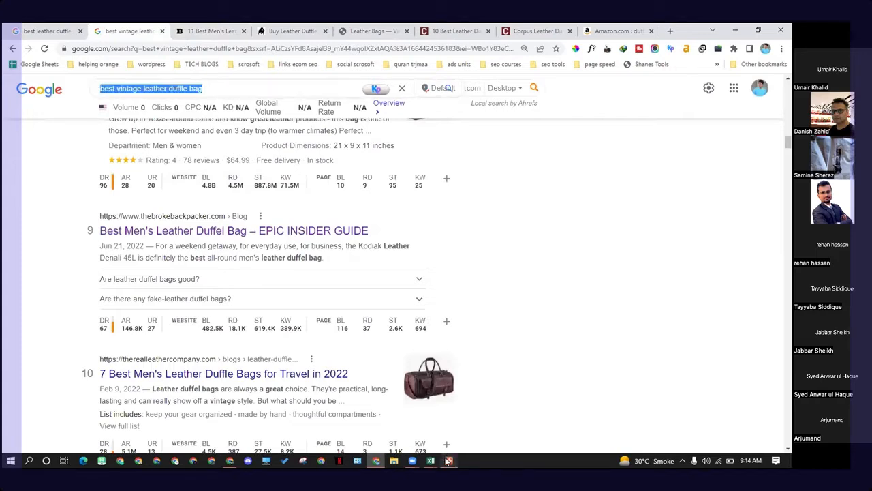
{"action": "mouse_move", "coordinate": [448, 461]}
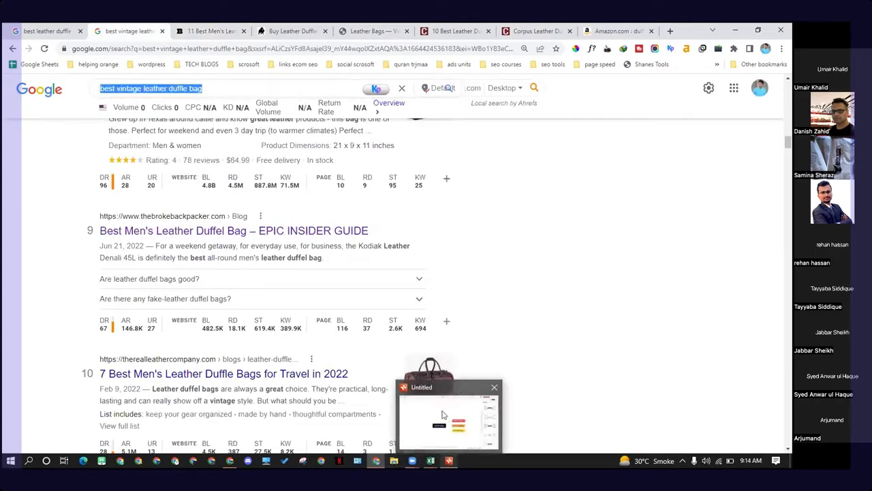
{"action": "scroll", "coordinate": [357, 354], "scroll_direction": "down", "scroll_amount": 3}
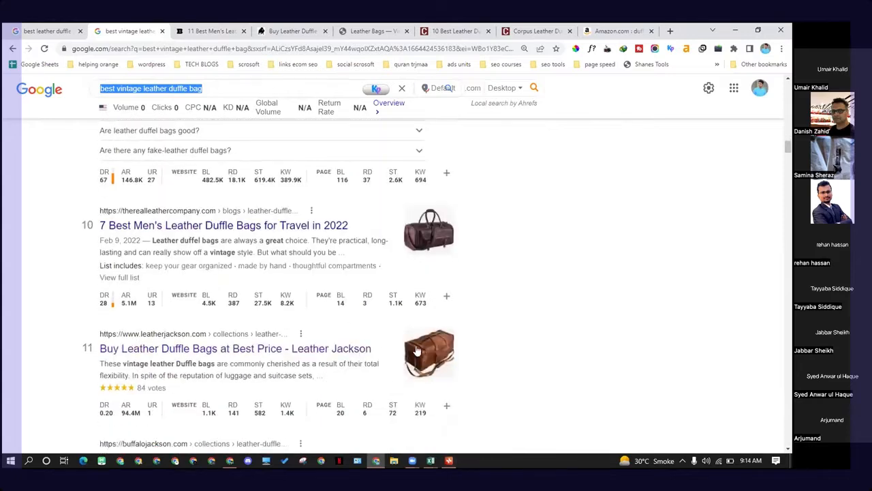
{"action": "scroll", "coordinate": [224, 354], "scroll_direction": "up", "scroll_amount": 2}
{"action": "scroll", "coordinate": [223, 354], "scroll_direction": "up", "scroll_amount": 1}
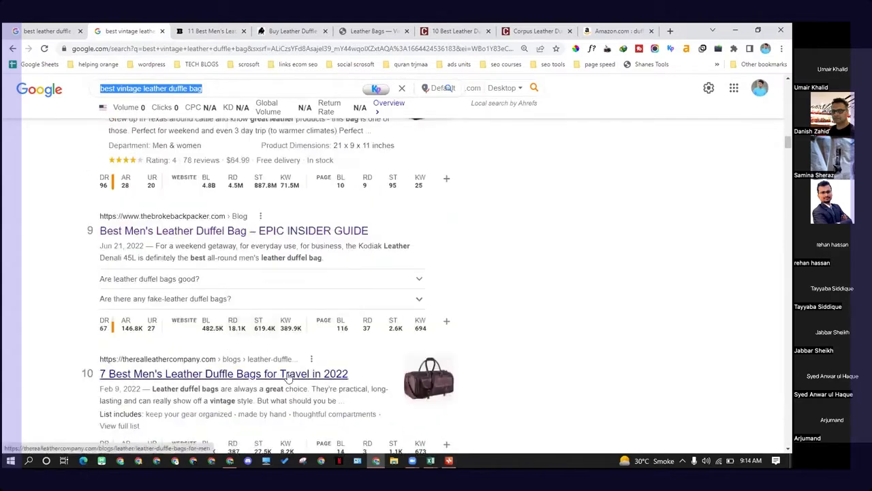
{"action": "scroll", "coordinate": [232, 299], "scroll_direction": "up", "scroll_amount": 3}
{"action": "scroll", "coordinate": [232, 298], "scroll_direction": "up", "scroll_amount": 3}
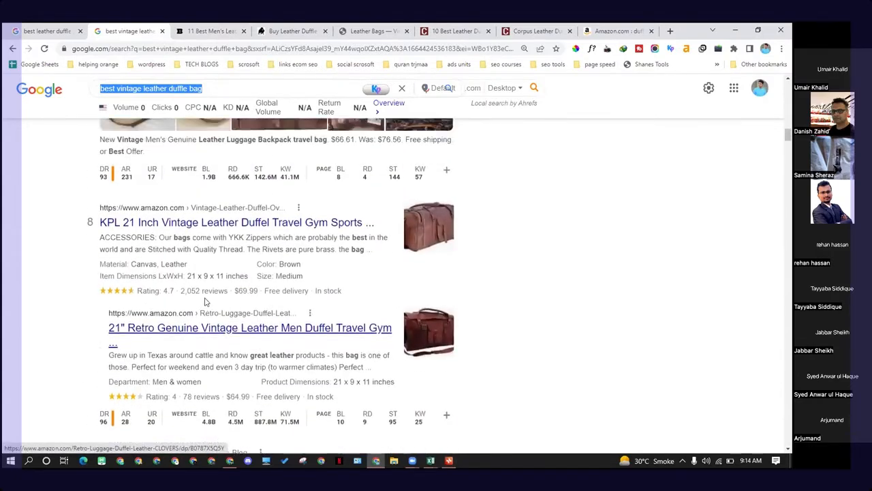
Step: Switch to the FINAL MASTER FILE WITH KD workbook and select ranges in the keyword and kd columns of Sheet3
{"action": "left_click", "coordinate": [430, 461]}
{"action": "left_click", "coordinate": [392, 427]}
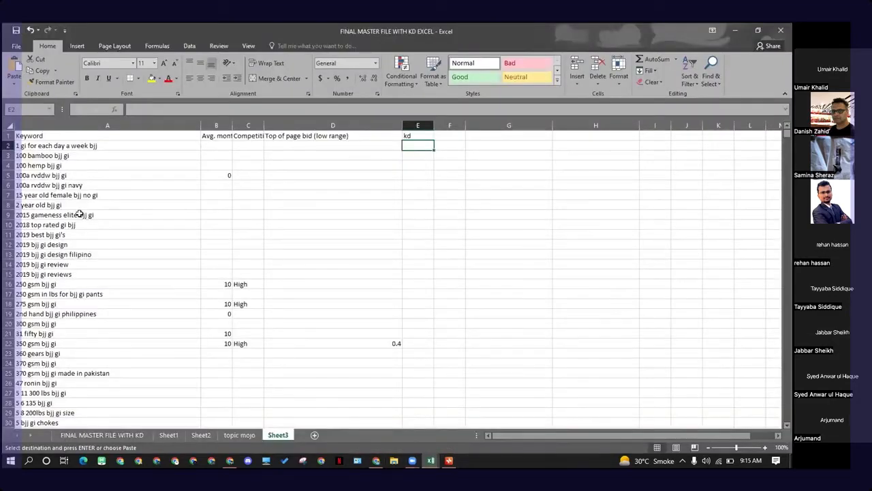
{"action": "left_click_drag", "start_coordinate": [78, 136], "coordinate": [84, 322]}
{"action": "left_click_drag", "start_coordinate": [307, 241], "coordinate": [305, 235]}
{"action": "left_click_drag", "start_coordinate": [136, 138], "coordinate": [141, 323]}
{"action": "left_click", "coordinate": [329, 214]}
{"action": "left_click_drag", "start_coordinate": [407, 142], "coordinate": [428, 315]}
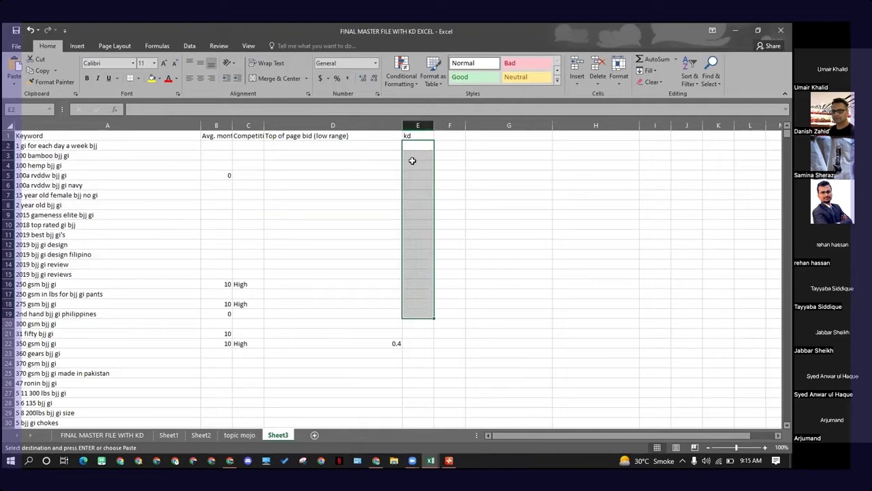
{"action": "left_click", "coordinate": [257, 251]}
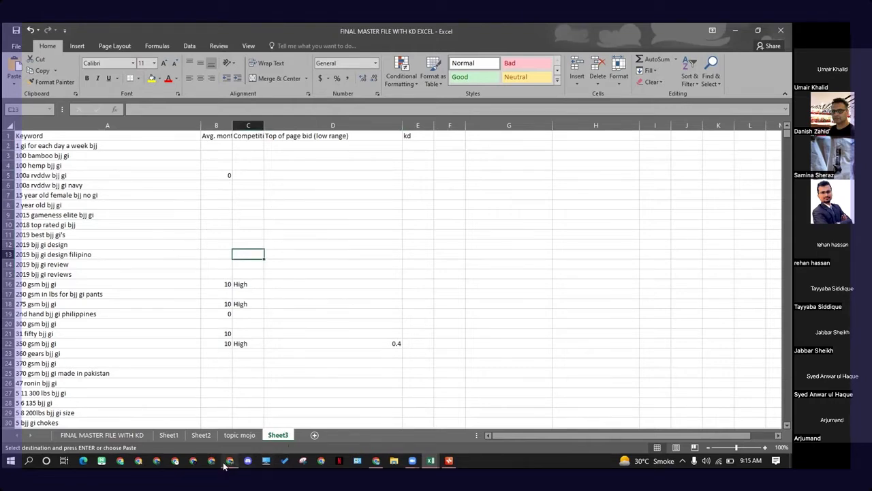
Step: Switch to the Semrush Keyword Magic Tool for duffle bag filtered to KD 0–30% and browse the leather keyword group
{"action": "left_click", "coordinate": [375, 461]}
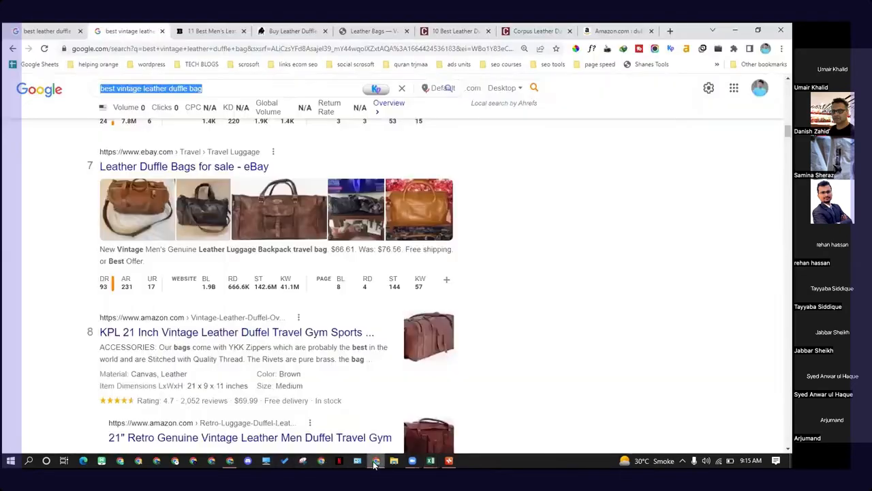
{"action": "left_click", "coordinate": [231, 461]}
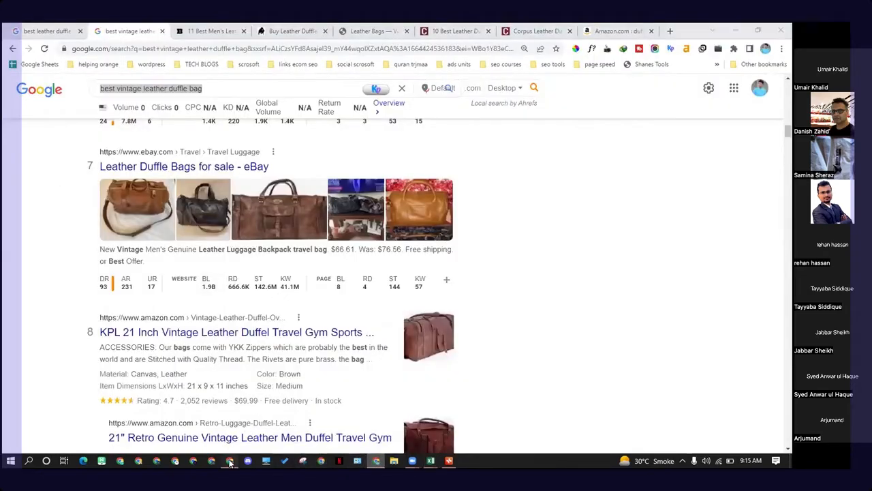
{"action": "left_click", "coordinate": [36, 28]}
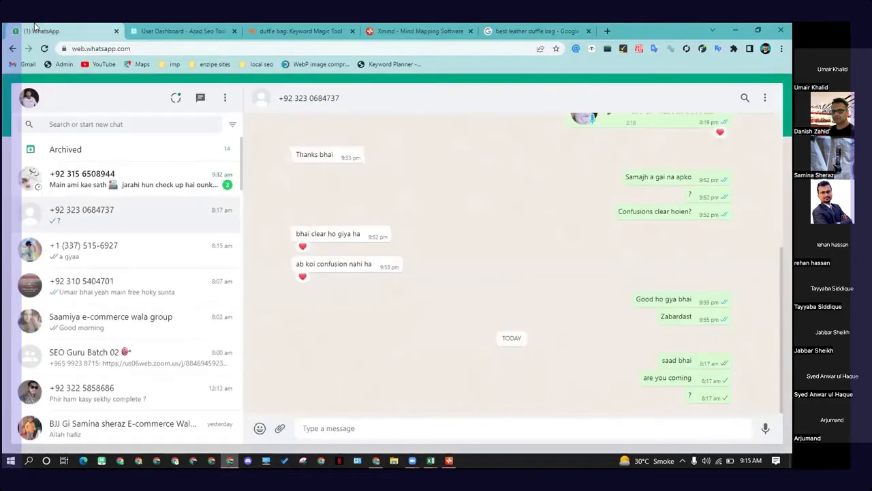
{"action": "left_click", "coordinate": [180, 31]}
{"action": "left_click", "coordinate": [287, 28]}
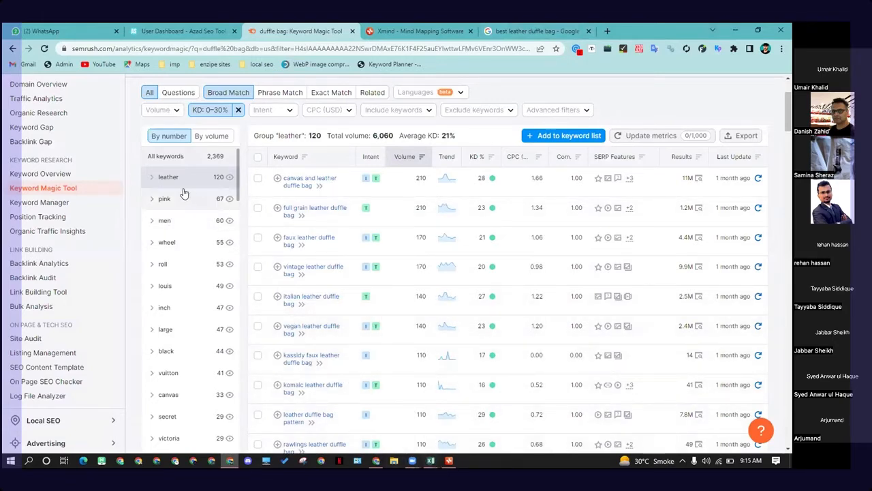
{"action": "scroll", "coordinate": [335, 238], "scroll_direction": "down", "scroll_amount": 1}
{"action": "scroll", "coordinate": [335, 238], "scroll_direction": "down", "scroll_amount": 1}
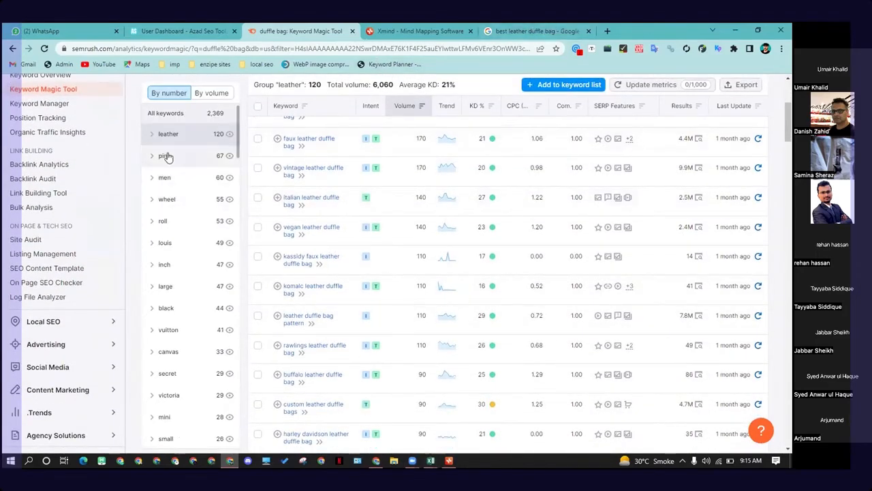
Step: Switch between the Semrush leather keyword group, the Google results and the mind map, selecting the leather duffle bags topic
{"action": "scroll", "coordinate": [259, 218], "scroll_direction": "up", "scroll_amount": 3}
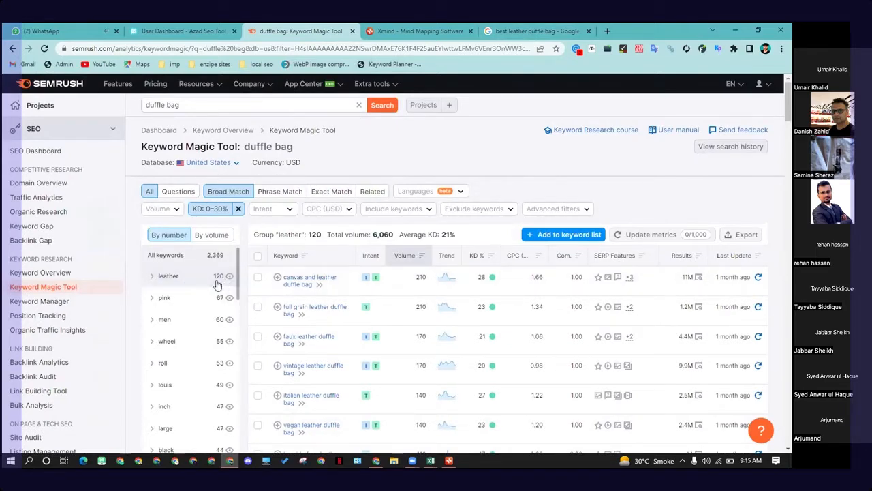
{"action": "scroll", "coordinate": [213, 289], "scroll_direction": "down", "scroll_amount": 1}
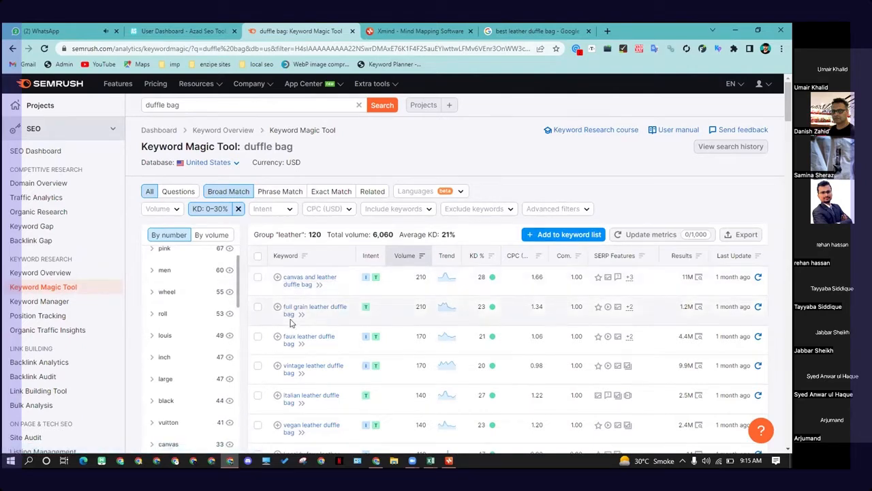
{"action": "left_click", "coordinate": [377, 466]}
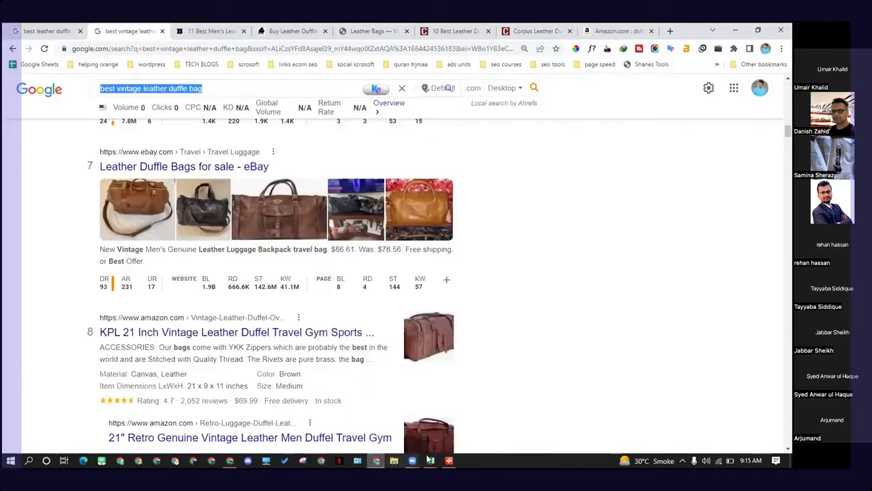
{"action": "left_click", "coordinate": [376, 461]}
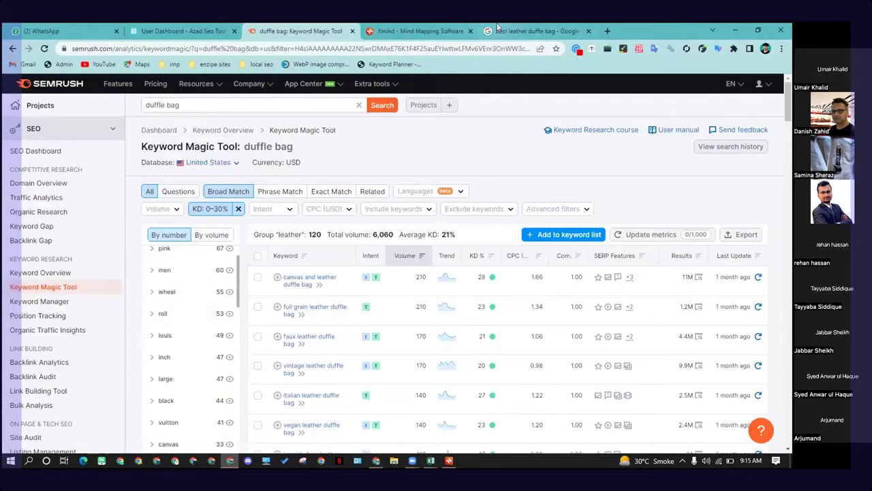
{"action": "left_click", "coordinate": [430, 461]}
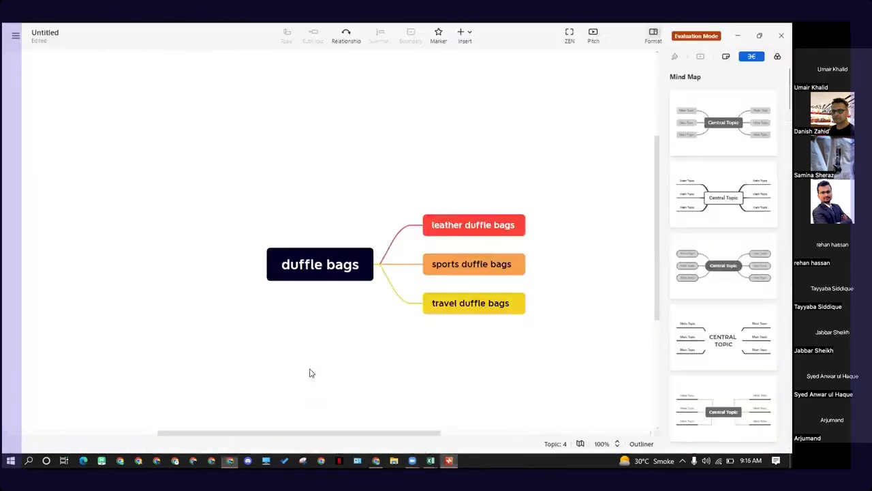
{"action": "left_click", "coordinate": [480, 230]}
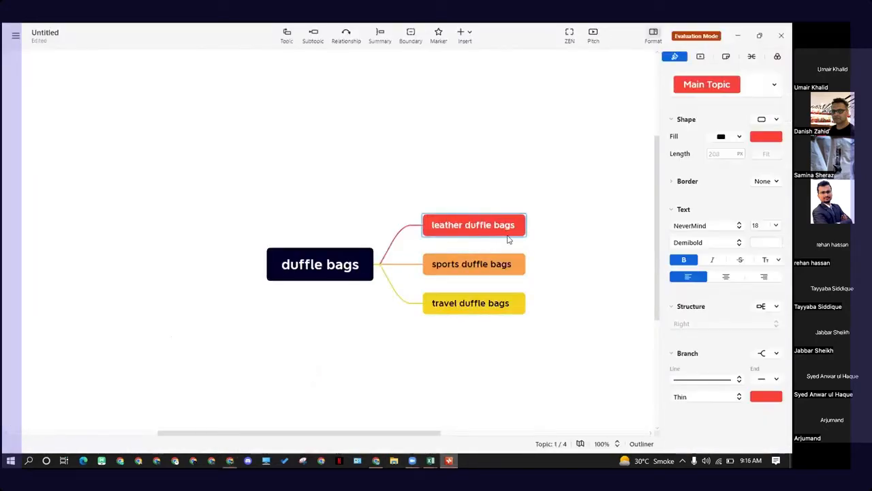
Step: Return to Google and search for the autocomplete suggestion best mens duffle bag under 100
{"action": "left_click", "coordinate": [375, 461]}
{"action": "left_click", "coordinate": [221, 89]}
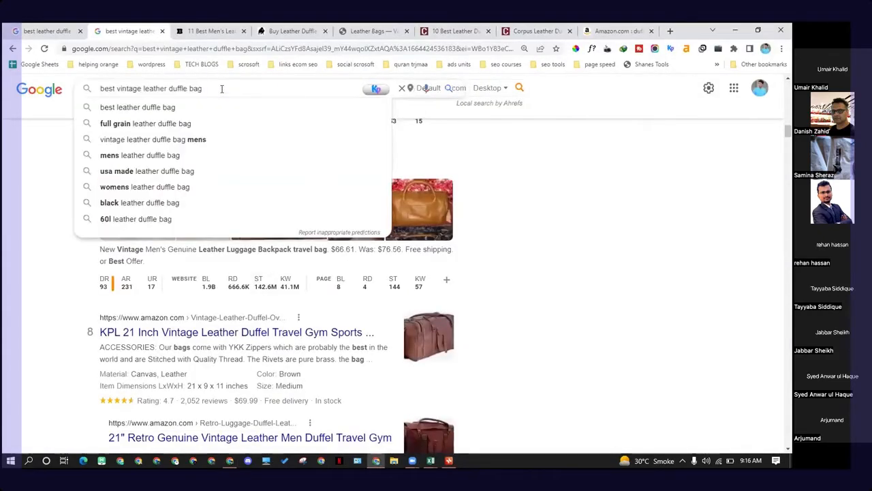
{"action": "key", "text": "Home"}
{"action": "key", "text": "Delete"}
{"action": "key", "text": "Delete"}
{"action": "key", "text": "Delete"}
{"action": "key", "text": "Delete"}
{"action": "key", "text": "Delete"}
{"action": "key", "text": "Delete"}
{"action": "key", "text": "Delete"}
{"action": "key", "text": "Delete"}
{"action": "key", "text": "Delete"}
{"action": "key", "text": "Delete"}
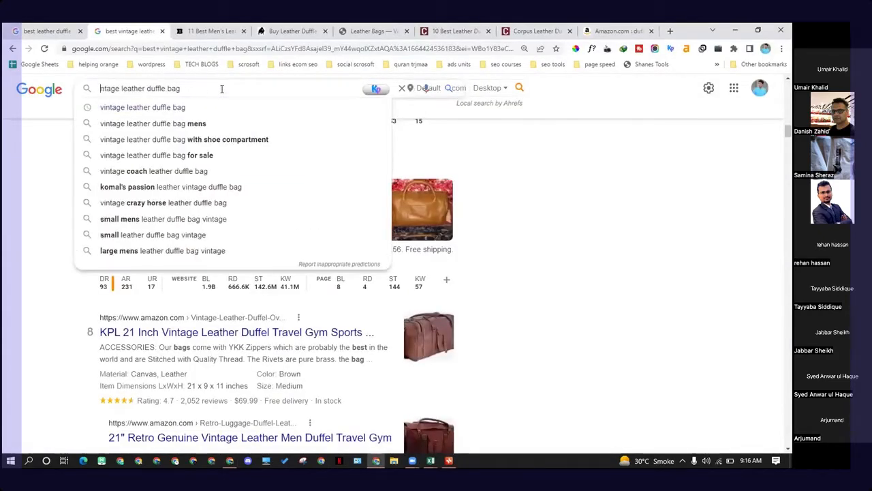
{"action": "key", "text": "Delete"}
{"action": "key", "text": "Delete"}
{"action": "type", "text": "best"}
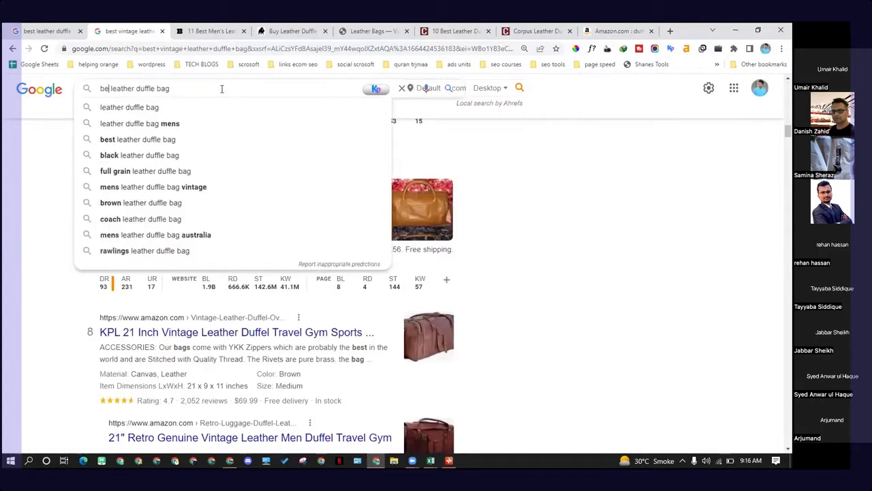
{"action": "key", "text": "BackSpace"}
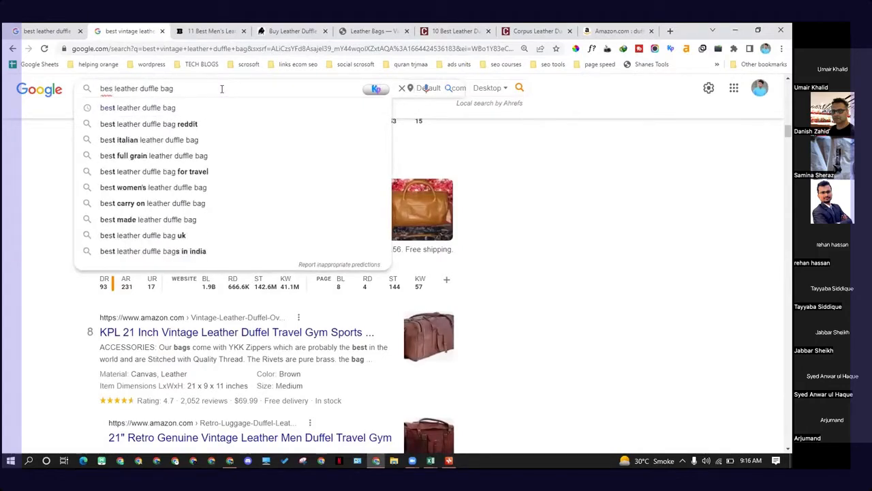
{"action": "type", "text": "t"}
{"action": "type", "text": "und"}
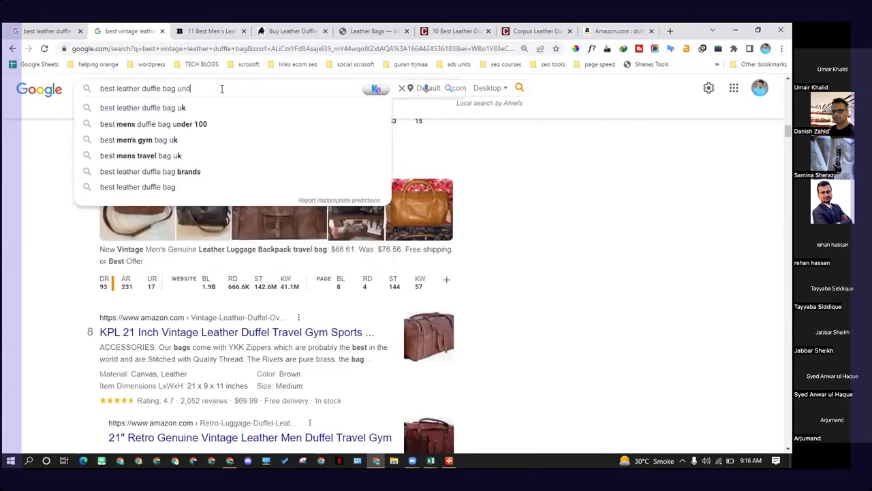
{"action": "key", "text": "BackSpace"}
{"action": "key", "text": "Down"}
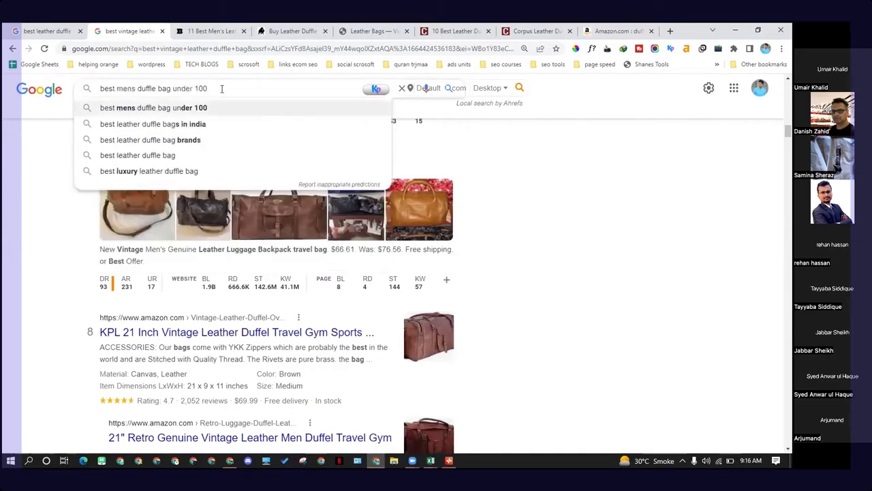
{"action": "key", "text": "Return"}
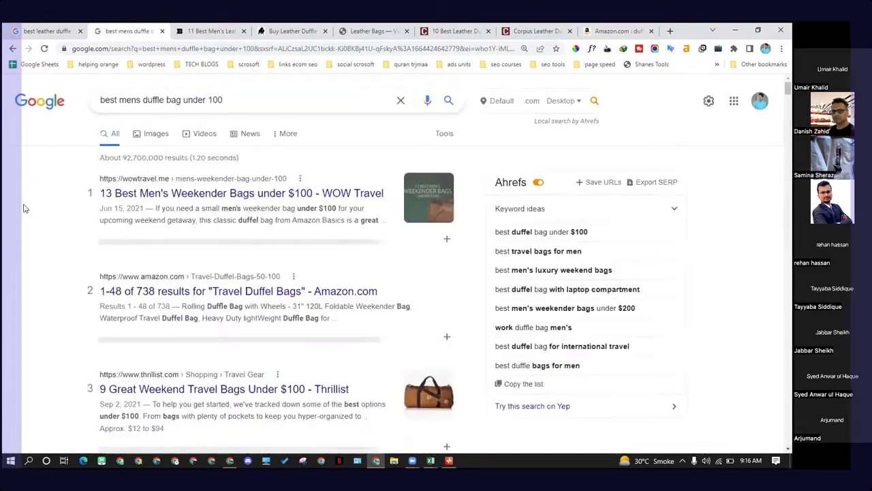
Step: Review the ranking pages and their Ahrefs metrics for best mens duffle bag under 100 down to position 11
{"action": "scroll", "coordinate": [24, 208], "scroll_direction": "down", "scroll_amount": 3}
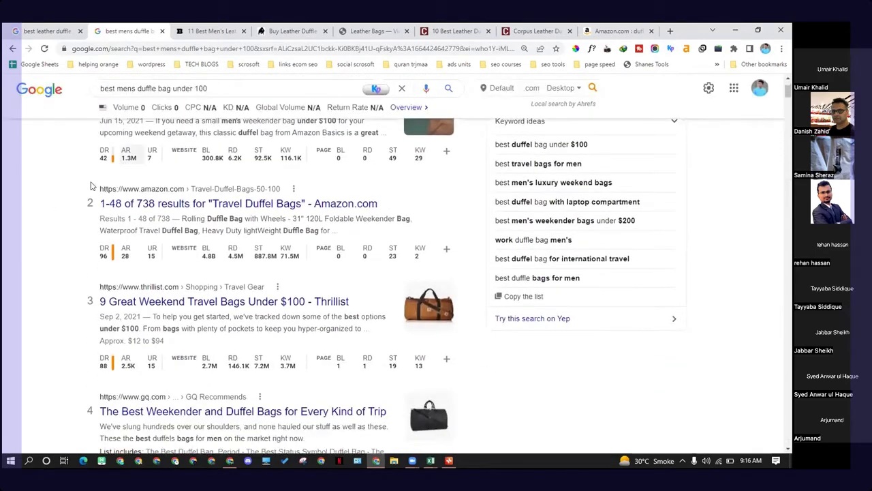
{"action": "scroll", "coordinate": [58, 236], "scroll_direction": "down", "scroll_amount": 2}
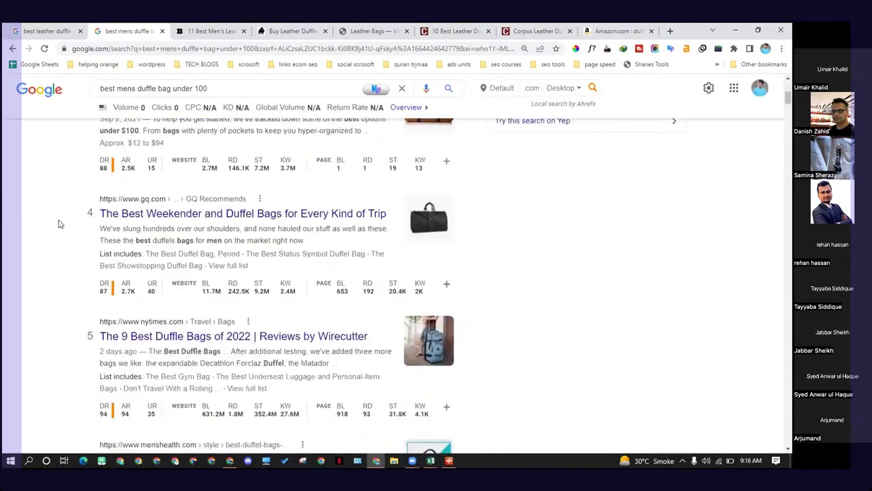
{"action": "scroll", "coordinate": [59, 223], "scroll_direction": "down", "scroll_amount": 4}
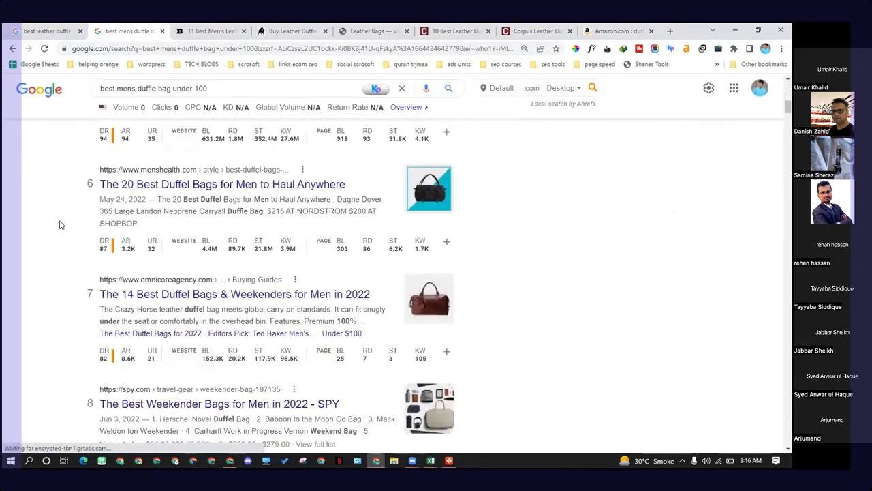
{"action": "scroll", "coordinate": [60, 224], "scroll_direction": "down", "scroll_amount": 6}
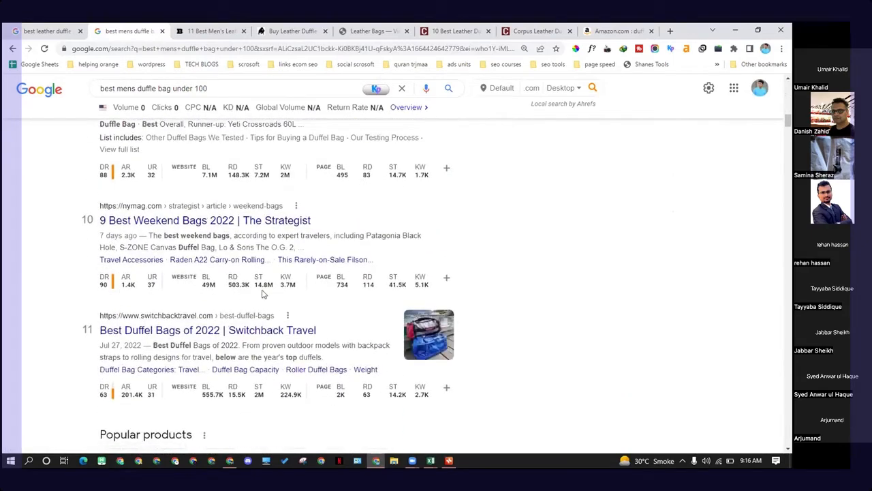
{"action": "scroll", "coordinate": [259, 286], "scroll_direction": "up", "scroll_amount": 3}
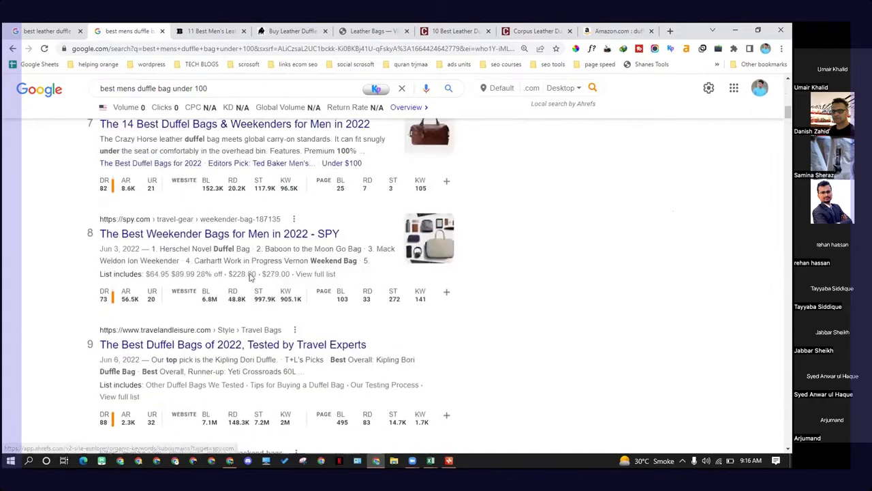
{"action": "scroll", "coordinate": [250, 276], "scroll_direction": "up", "scroll_amount": 8}
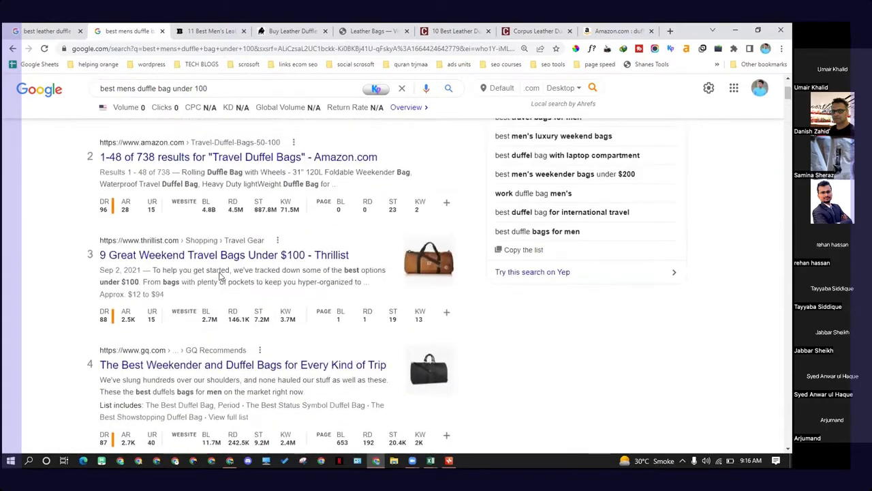
{"action": "scroll", "coordinate": [221, 275], "scroll_direction": "up", "scroll_amount": 2}
Step: Select the search query and examine the Ahrefs keyword volume and organic traffic metrics of the top-ranking pages
{"action": "triple_click", "coordinate": [130, 99]}
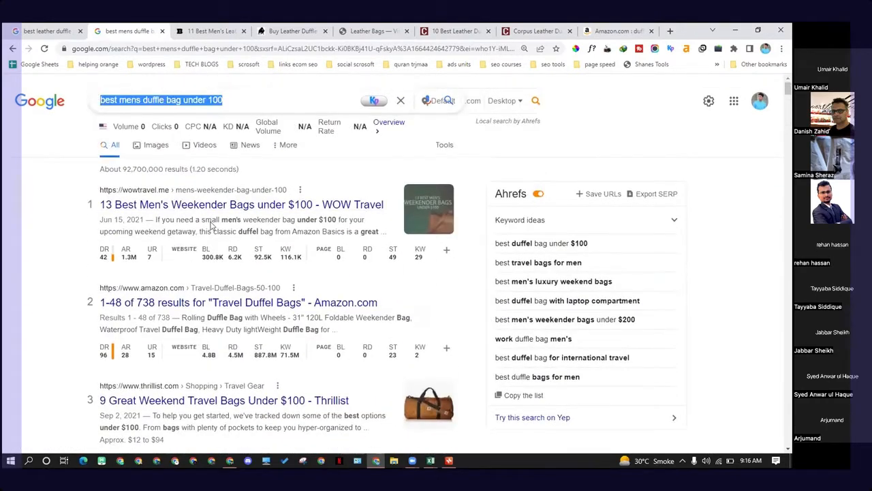
{"action": "left_click", "coordinate": [143, 126]}
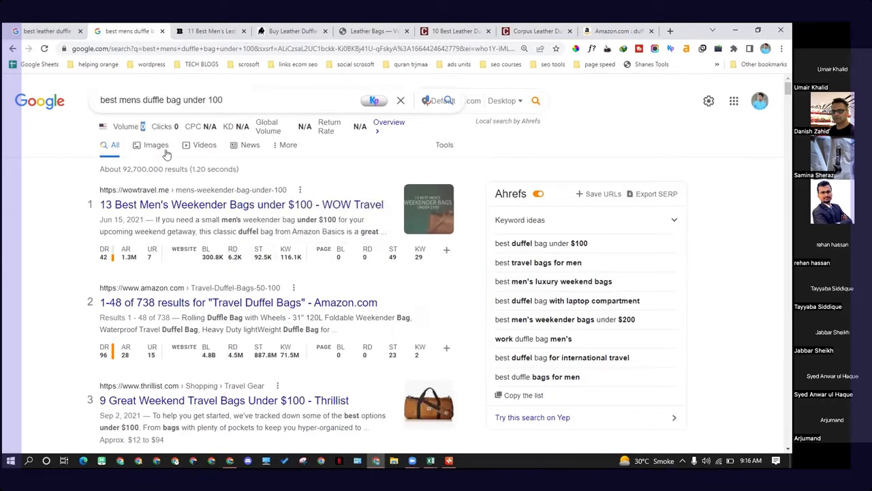
{"action": "mouse_move", "coordinate": [393, 263]}
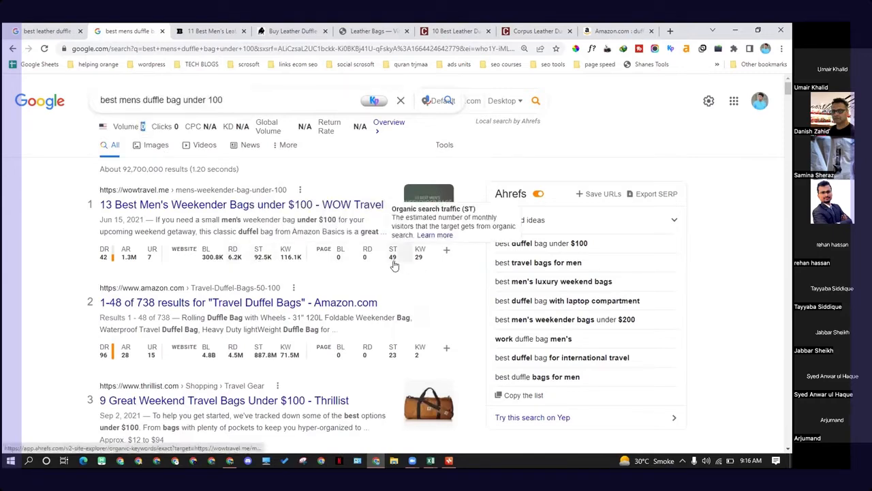
{"action": "scroll", "coordinate": [400, 267], "scroll_direction": "down", "scroll_amount": 2}
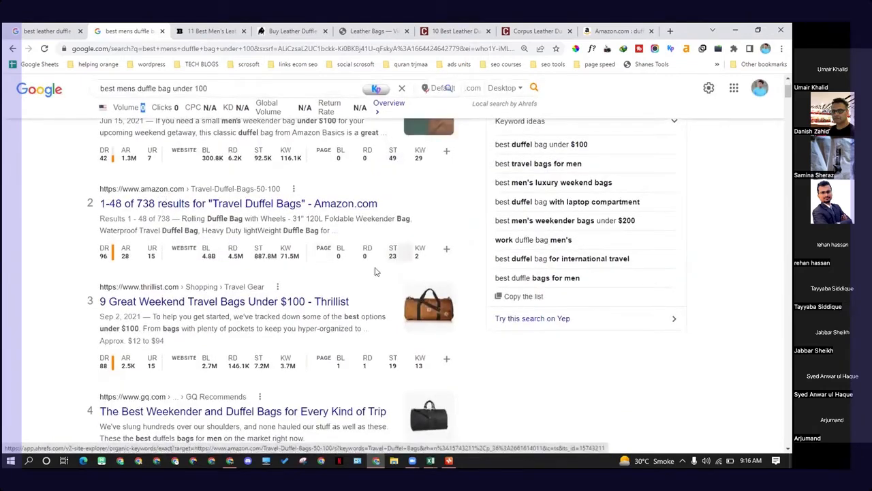
{"action": "scroll", "coordinate": [400, 278], "scroll_direction": "down", "scroll_amount": 2}
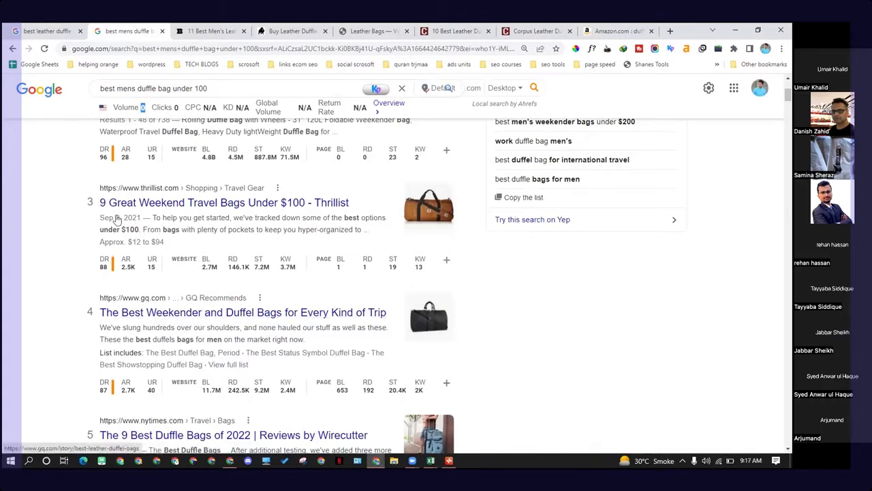
{"action": "left_click_drag", "start_coordinate": [211, 87], "coordinate": [100, 88]}
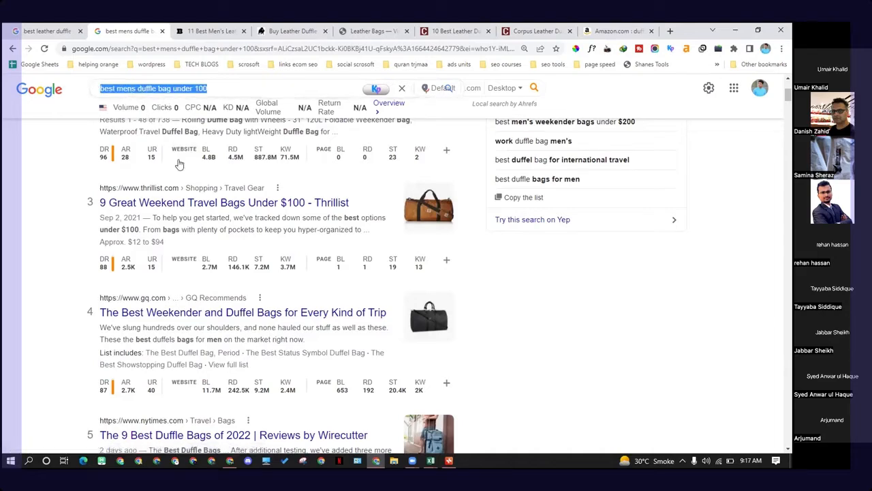
{"action": "scroll", "coordinate": [179, 164], "scroll_direction": "down", "scroll_amount": 4}
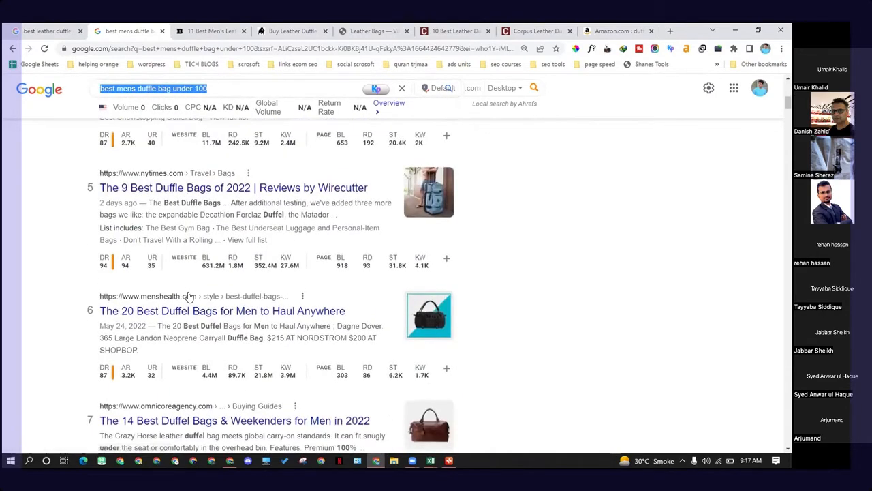
{"action": "scroll", "coordinate": [189, 296], "scroll_direction": "down", "scroll_amount": 1}
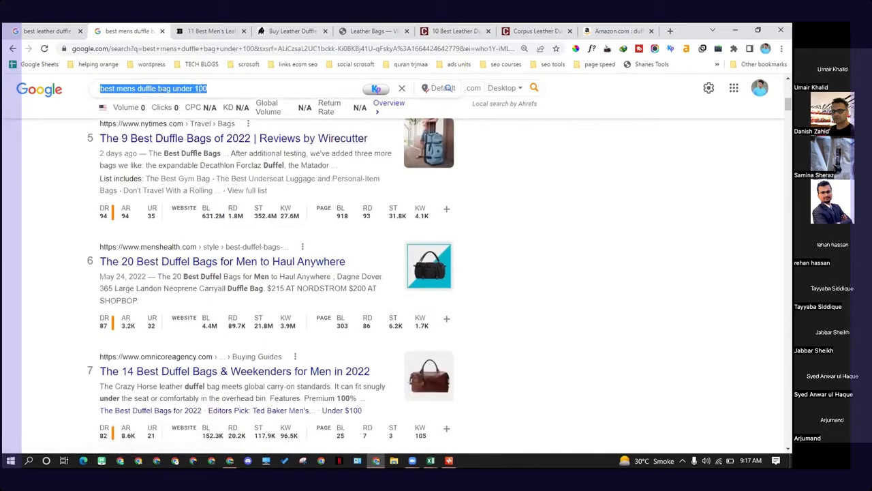
{"action": "left_click_drag", "start_coordinate": [208, 88], "coordinate": [99, 89]}
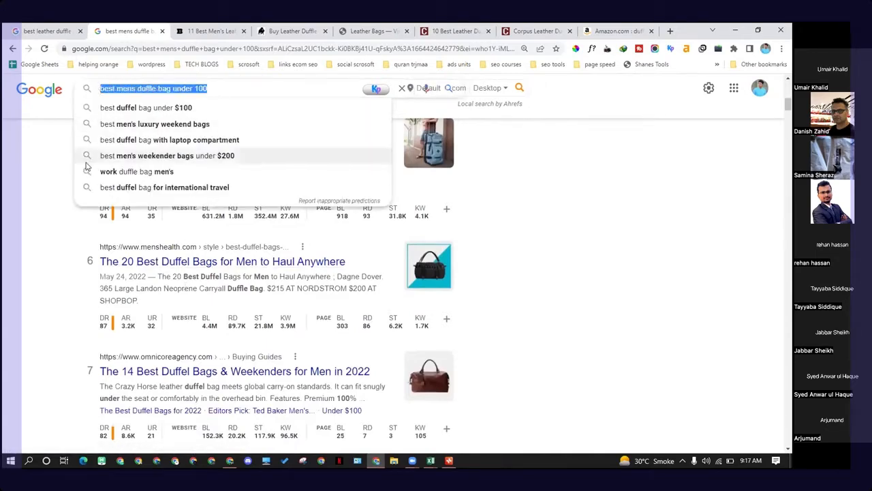
{"action": "left_click", "coordinate": [85, 220]}
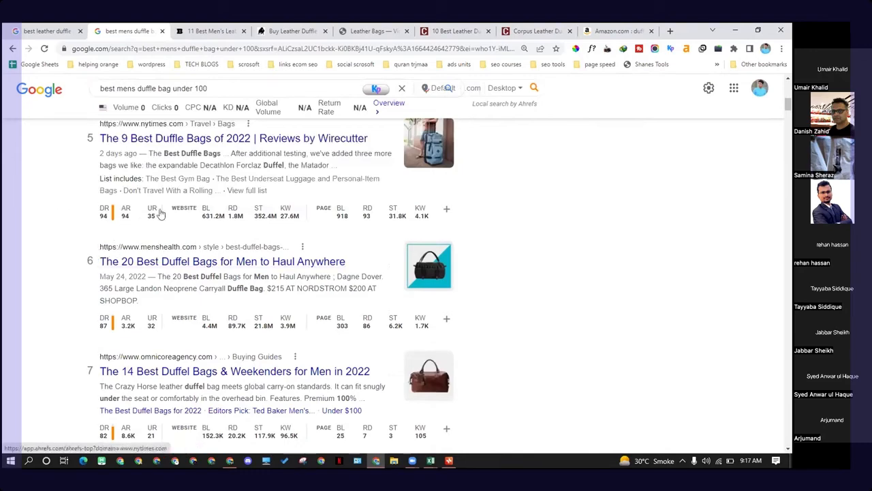
Step: Highlight under $100 in the first result's snippet, review the top results again, and reselect the query
{"action": "scroll", "coordinate": [170, 223], "scroll_direction": "up", "scroll_amount": 2}
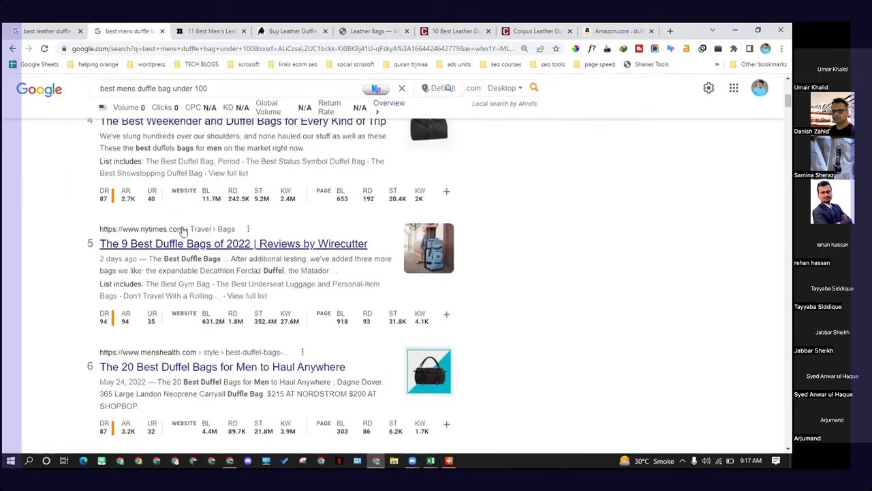
{"action": "scroll", "coordinate": [183, 231], "scroll_direction": "up", "scroll_amount": 5}
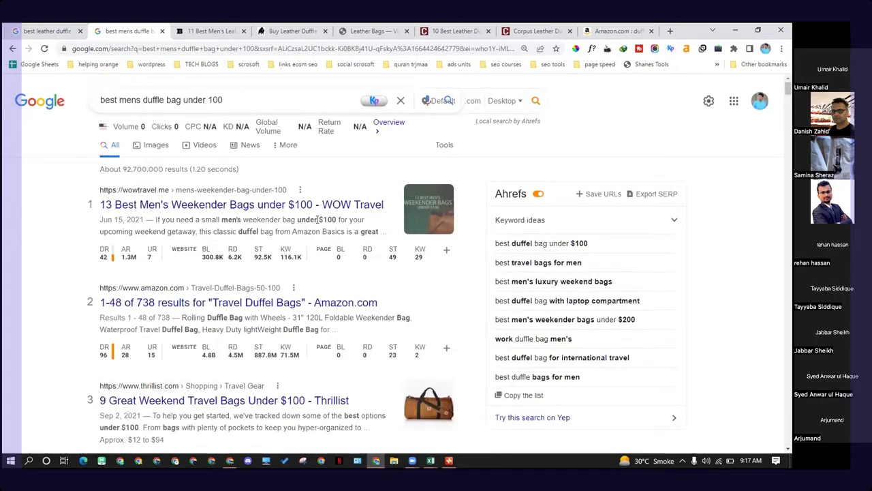
{"action": "left_click_drag", "start_coordinate": [317, 220], "coordinate": [334, 219]}
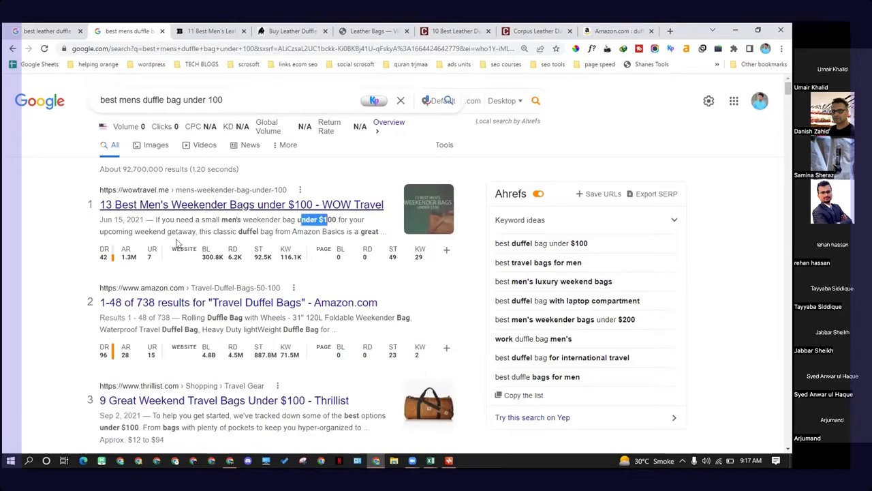
{"action": "scroll", "coordinate": [103, 273], "scroll_direction": "down", "scroll_amount": 2}
{"action": "scroll", "coordinate": [98, 238], "scroll_direction": "down", "scroll_amount": 4}
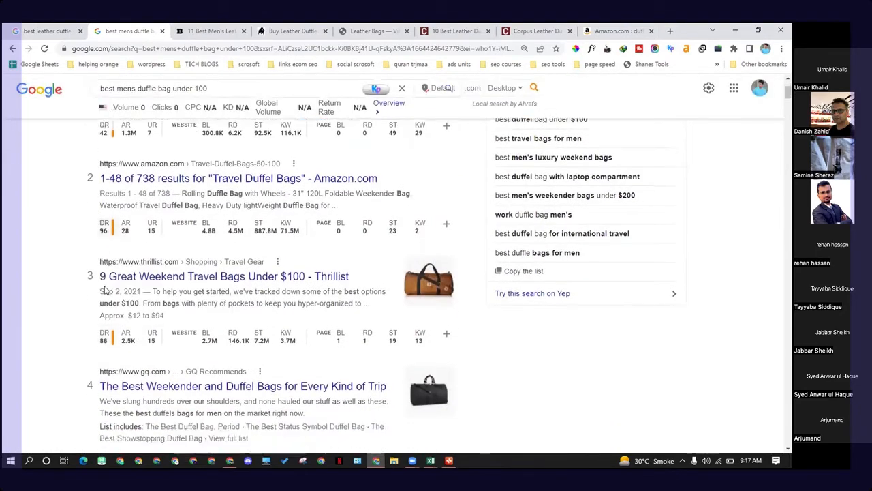
{"action": "scroll", "coordinate": [136, 220], "scroll_direction": "up", "scroll_amount": 6}
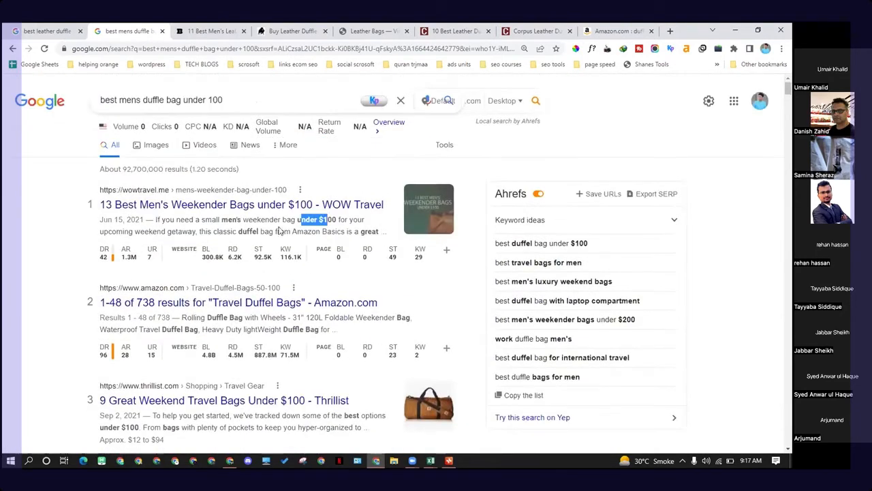
{"action": "left_click_drag", "start_coordinate": [235, 103], "coordinate": [97, 100]}
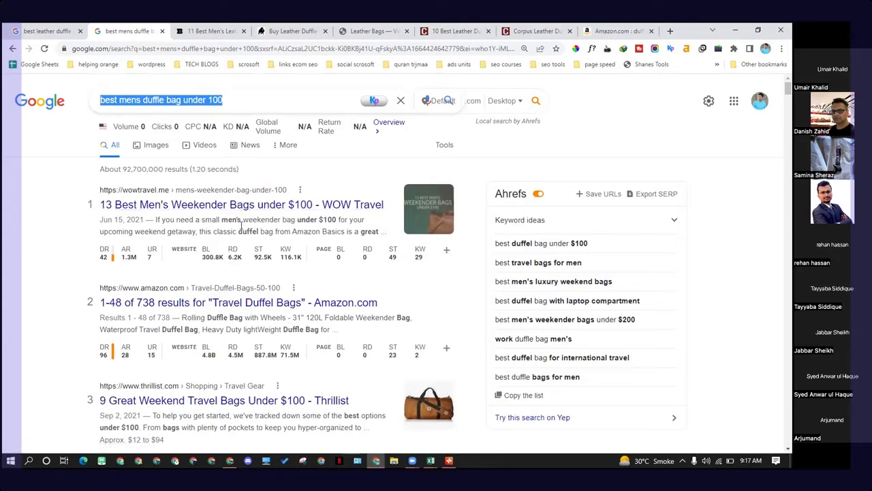
Step: Reselect the search query and review the top-ranking results and their Ahrefs metrics
{"action": "left_click", "coordinate": [245, 106]}
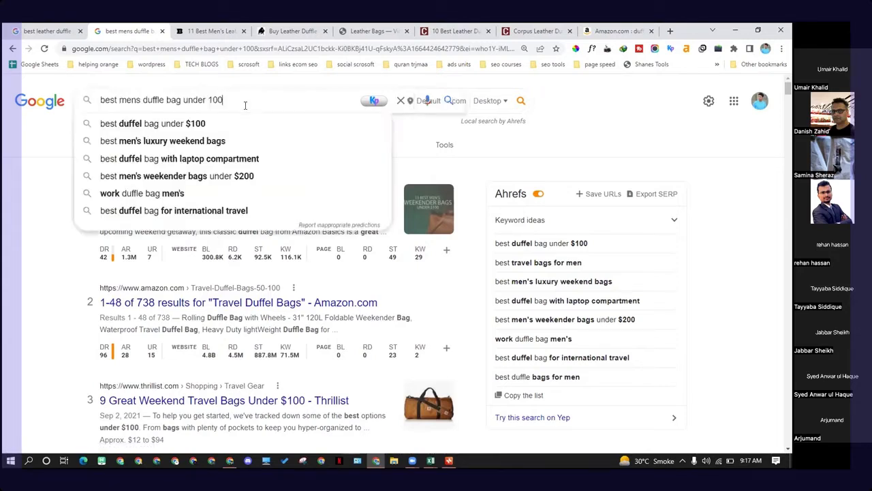
{"action": "left_click", "coordinate": [4, 191]}
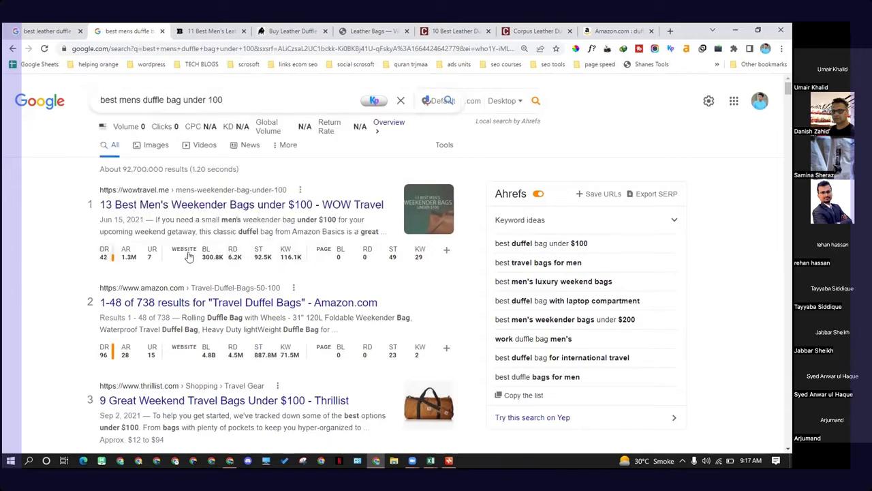
{"action": "mouse_move", "coordinate": [105, 258]}
{"action": "left_click_drag", "start_coordinate": [175, 109], "coordinate": [100, 116]}
{"action": "scroll", "coordinate": [168, 253], "scroll_direction": "down", "scroll_amount": 2}
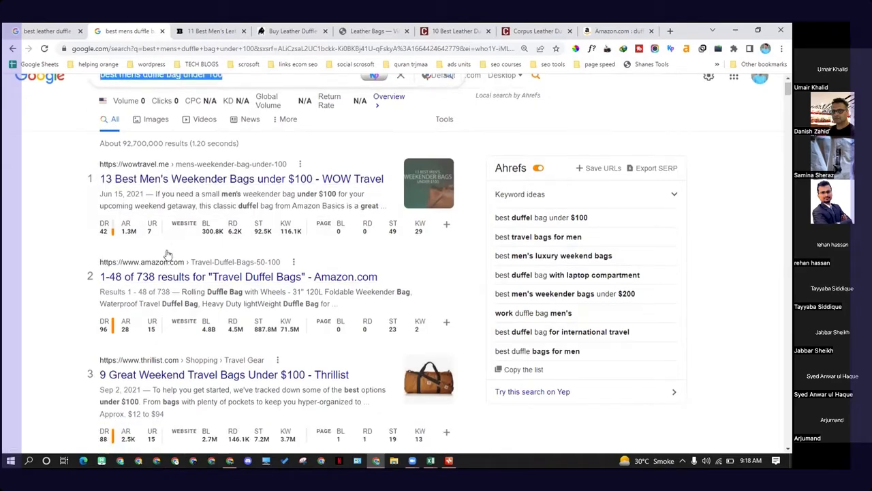
{"action": "scroll", "coordinate": [163, 250], "scroll_direction": "up", "scroll_amount": 1}
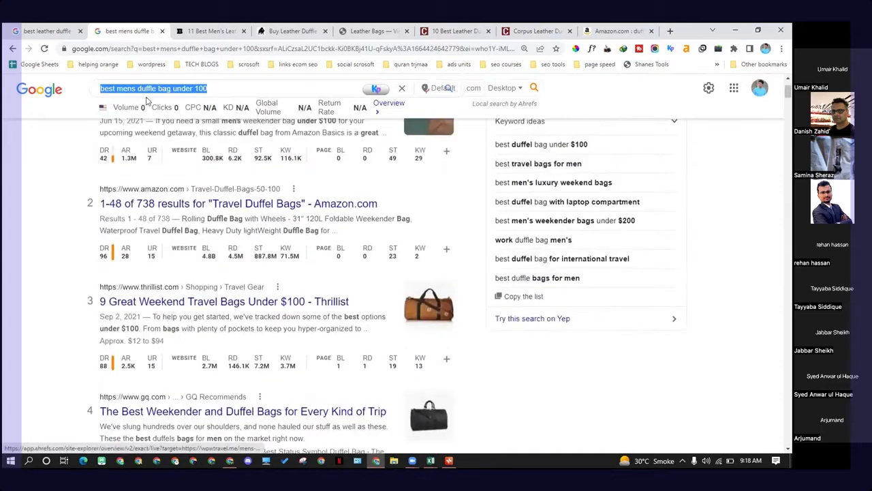
{"action": "left_click", "coordinate": [145, 88]}
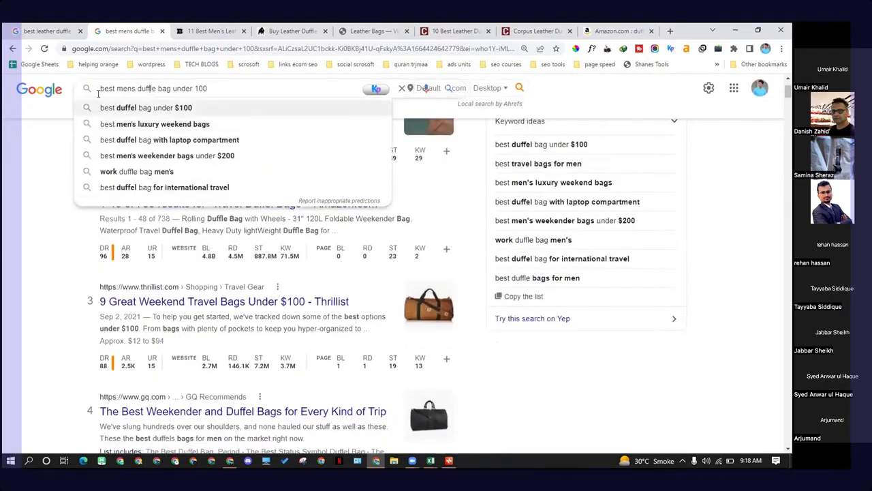
{"action": "left_click_drag", "start_coordinate": [205, 89], "coordinate": [88, 102]}
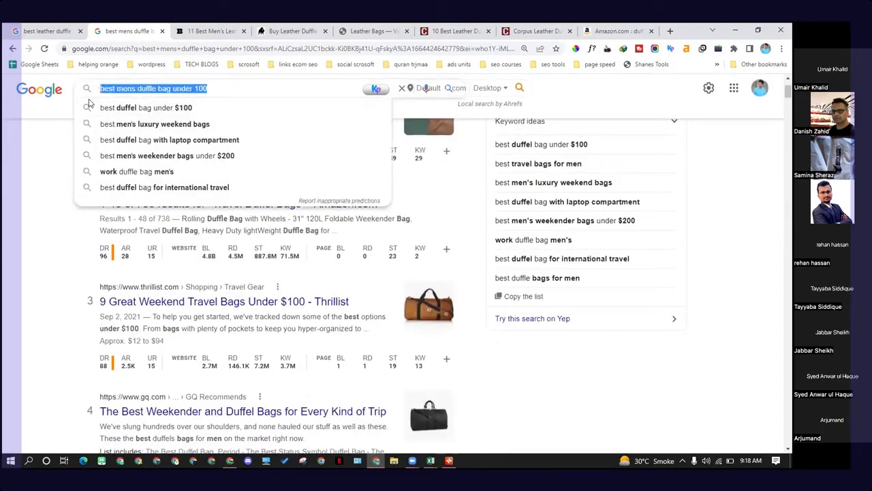
{"action": "left_click", "coordinate": [54, 214]}
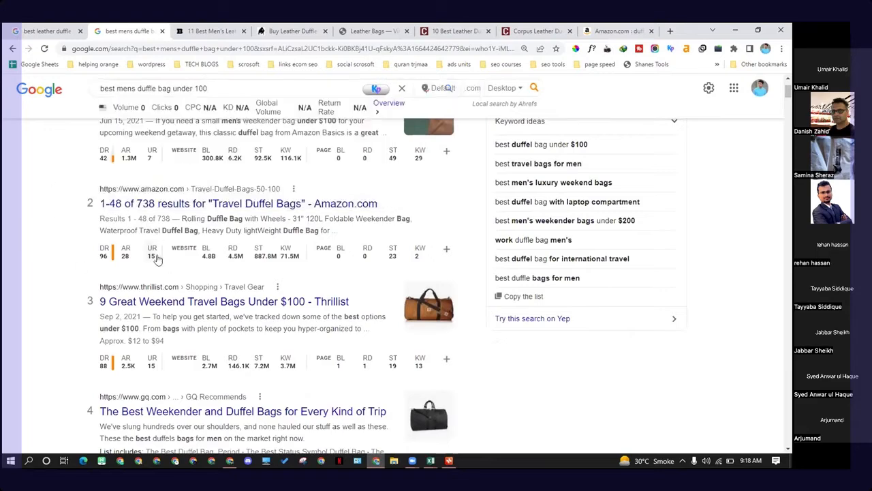
{"action": "scroll", "coordinate": [155, 258], "scroll_direction": "up", "scroll_amount": 2}
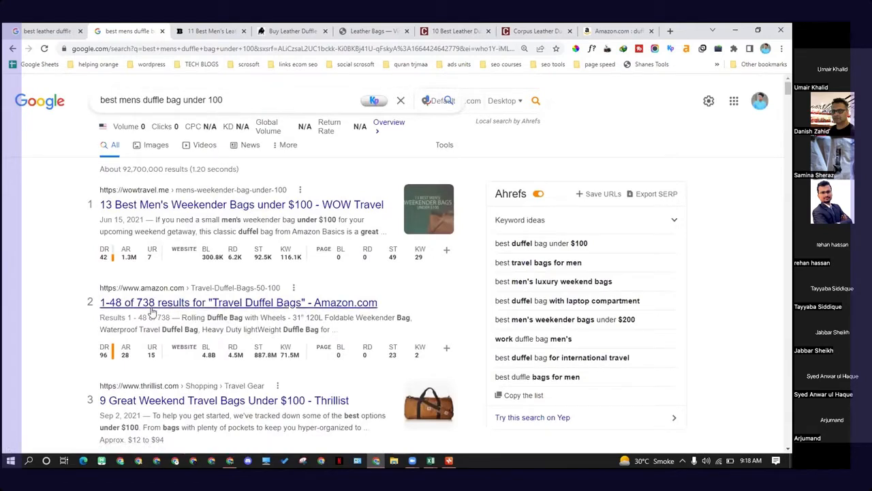
{"action": "left_click_drag", "start_coordinate": [233, 107], "coordinate": [88, 109]}
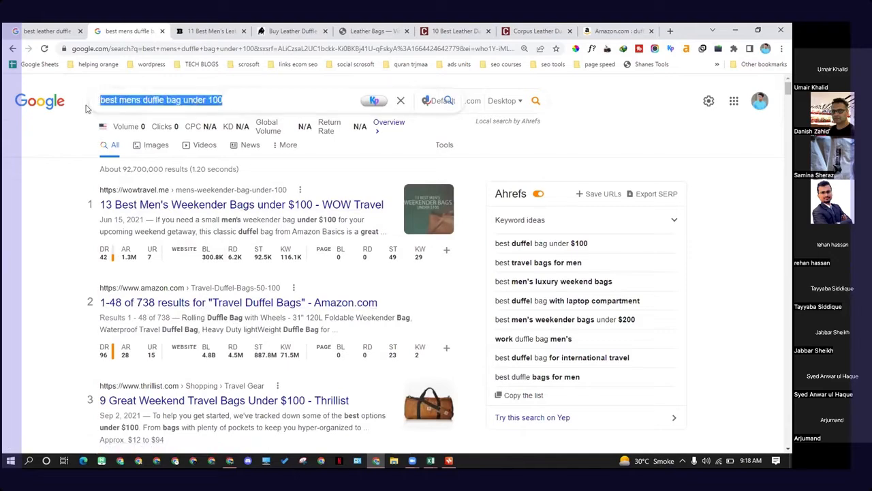
Step: Open the WOW Travel result in a new tab and read its introduction, highlighting weekender bag under $100
{"action": "right_click", "coordinate": [243, 205]}
{"action": "left_click", "coordinate": [262, 212]}
{"action": "left_click", "coordinate": [251, 28]}
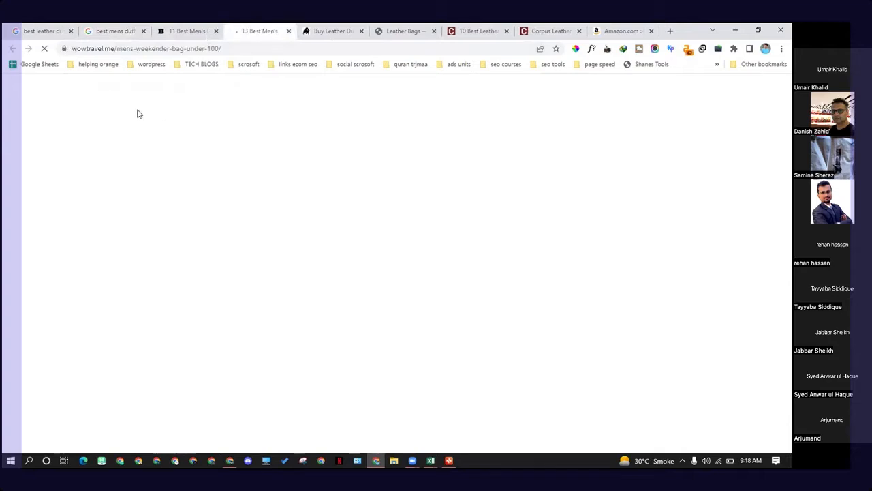
{"action": "scroll", "coordinate": [393, 283], "scroll_direction": "down", "scroll_amount": 1}
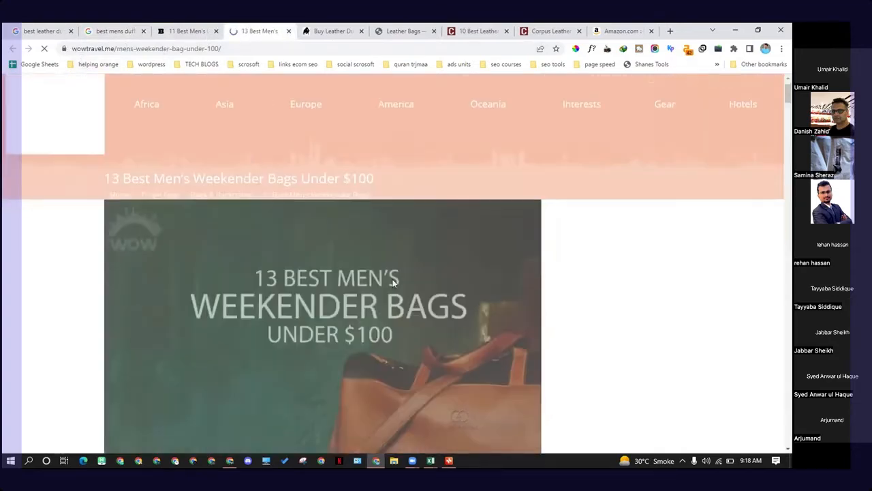
{"action": "scroll", "coordinate": [391, 280], "scroll_direction": "down", "scroll_amount": 2}
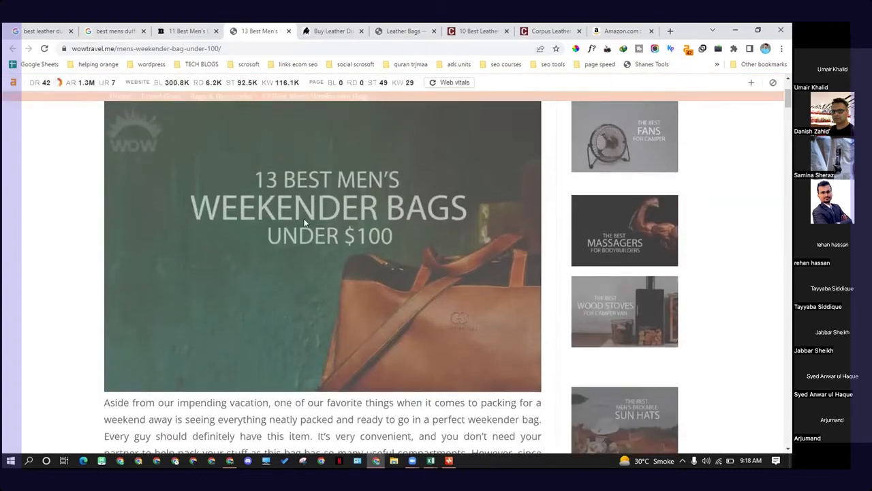
{"action": "scroll", "coordinate": [313, 229], "scroll_direction": "down", "scroll_amount": 1}
{"action": "scroll", "coordinate": [319, 216], "scroll_direction": "down", "scroll_amount": 3}
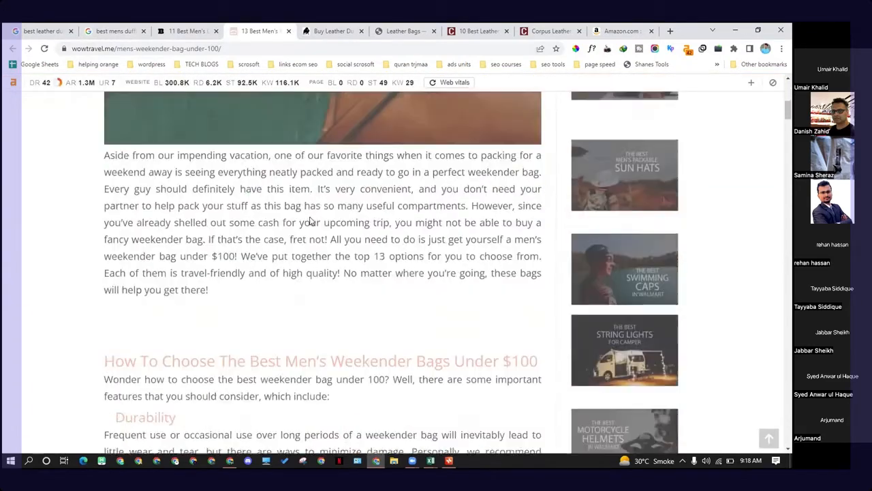
{"action": "scroll", "coordinate": [289, 186], "scroll_direction": "up", "scroll_amount": 4}
{"action": "scroll", "coordinate": [291, 261], "scroll_direction": "down", "scroll_amount": 2}
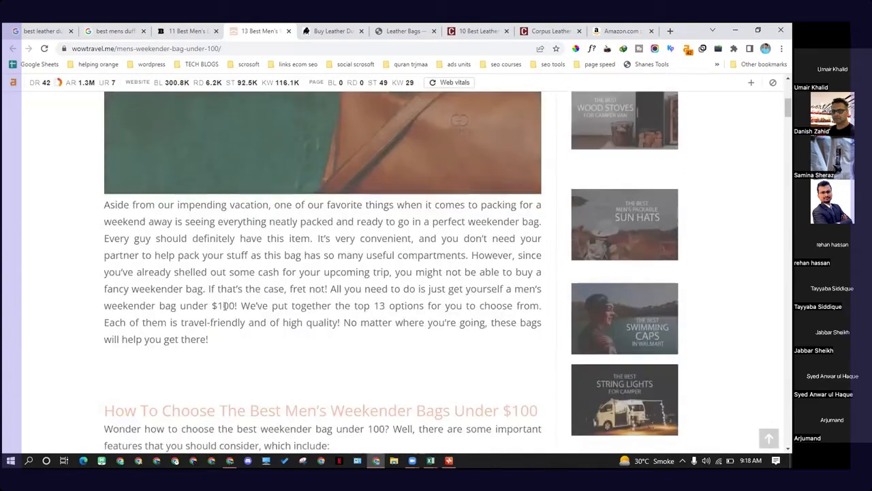
{"action": "left_click_drag", "start_coordinate": [236, 306], "coordinate": [128, 306]}
{"action": "scroll", "coordinate": [273, 317], "scroll_direction": "down", "scroll_amount": 1}
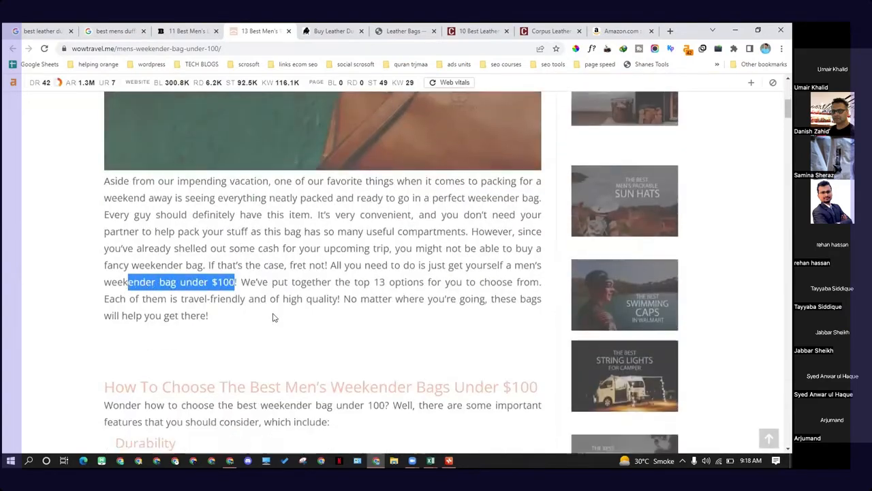
{"action": "scroll", "coordinate": [273, 317], "scroll_direction": "down", "scroll_amount": 3}
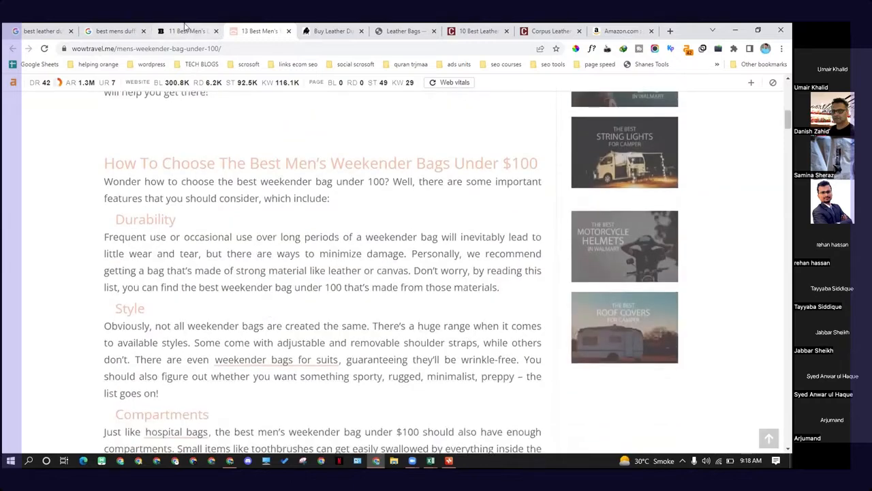
Step: Return to the Google results and highlight under $100 and bags in the Thrillist result's snippet
{"action": "left_click", "coordinate": [184, 27]}
{"action": "left_click", "coordinate": [113, 28]}
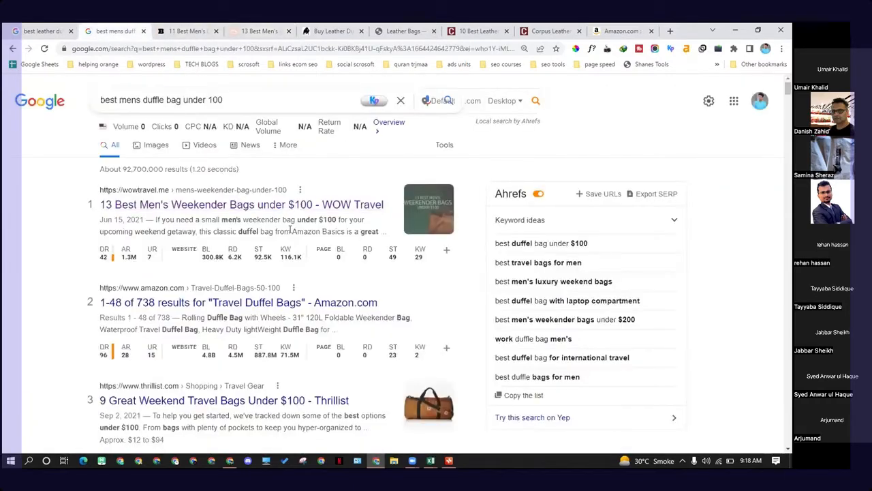
{"action": "scroll", "coordinate": [291, 230], "scroll_direction": "down", "scroll_amount": 2}
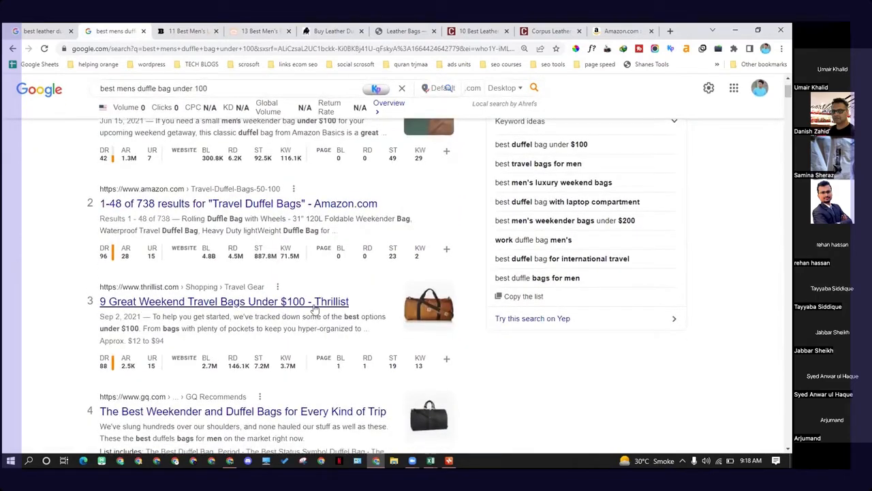
{"action": "left_click_drag", "start_coordinate": [98, 332], "coordinate": [137, 329]}
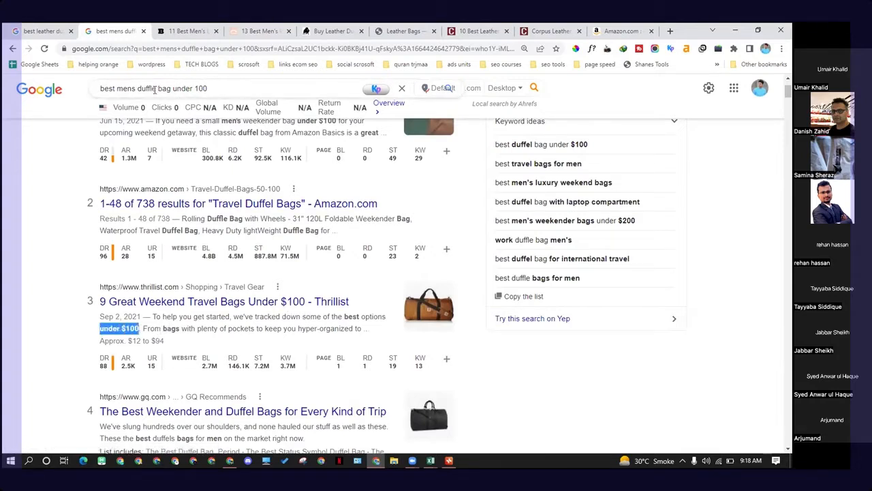
{"action": "left_click_drag", "start_coordinate": [155, 89], "coordinate": [208, 89]}
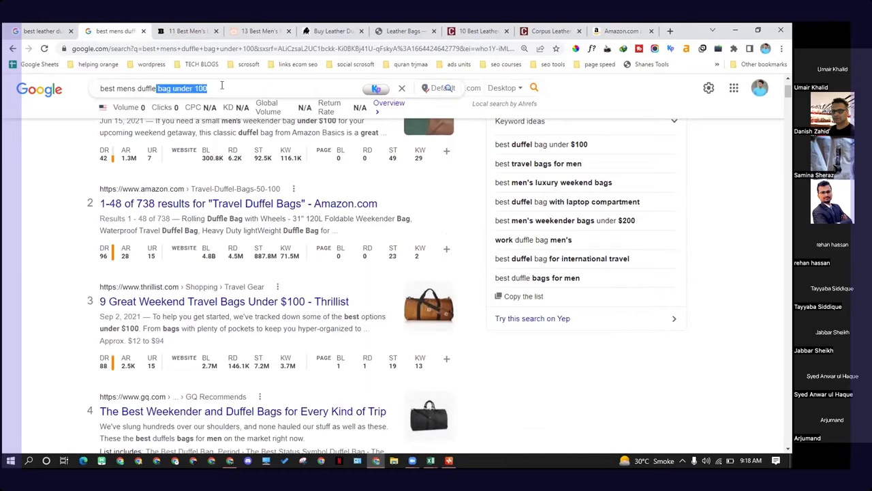
{"action": "left_click", "coordinate": [58, 284]}
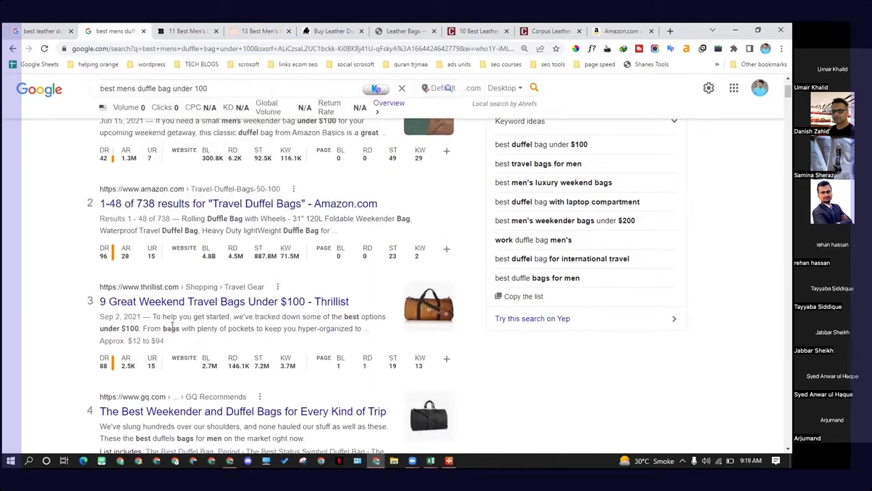
{"action": "double_click", "coordinate": [171, 328]}
{"action": "left_click_drag", "start_coordinate": [342, 318], "coordinate": [361, 318]}
{"action": "left_click_drag", "start_coordinate": [98, 328], "coordinate": [140, 329]}
{"action": "double_click", "coordinate": [176, 329]}
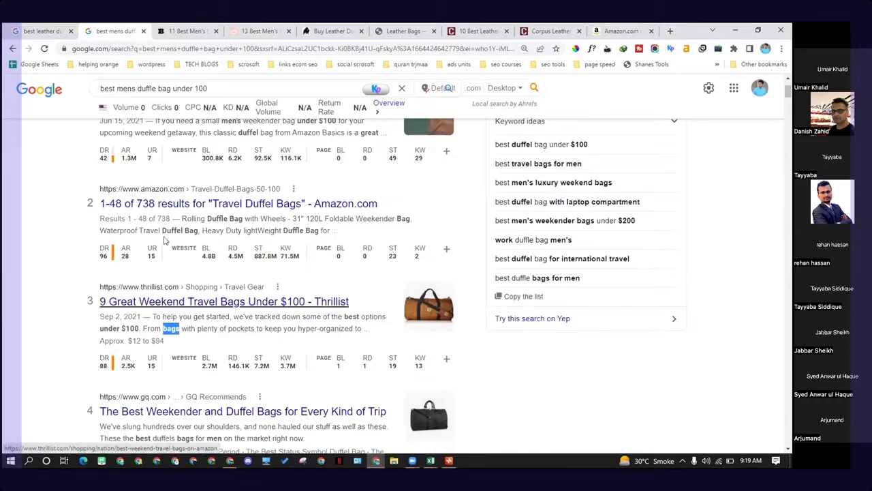
Step: Go back to the WOW Travel article and scroll down to its Rockland Duffel Bag entry
{"action": "scroll", "coordinate": [167, 240], "scroll_direction": "up", "scroll_amount": 2}
{"action": "left_click", "coordinate": [185, 30]}
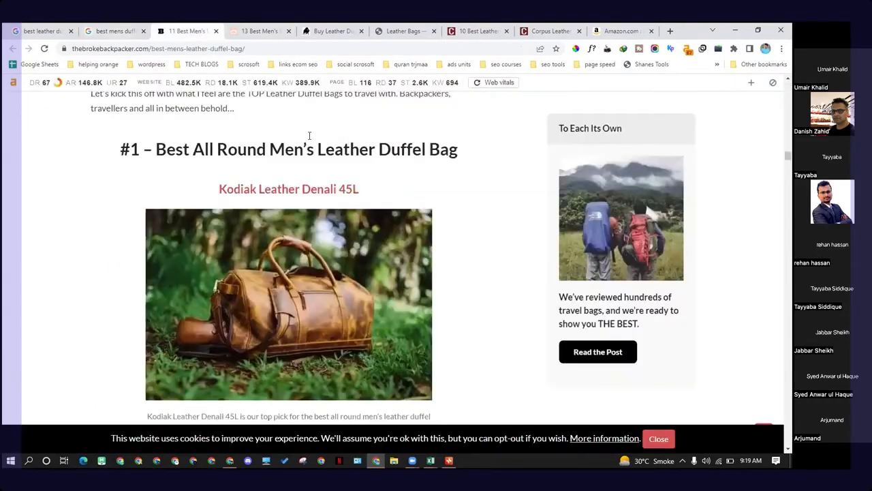
{"action": "left_click", "coordinate": [249, 27]}
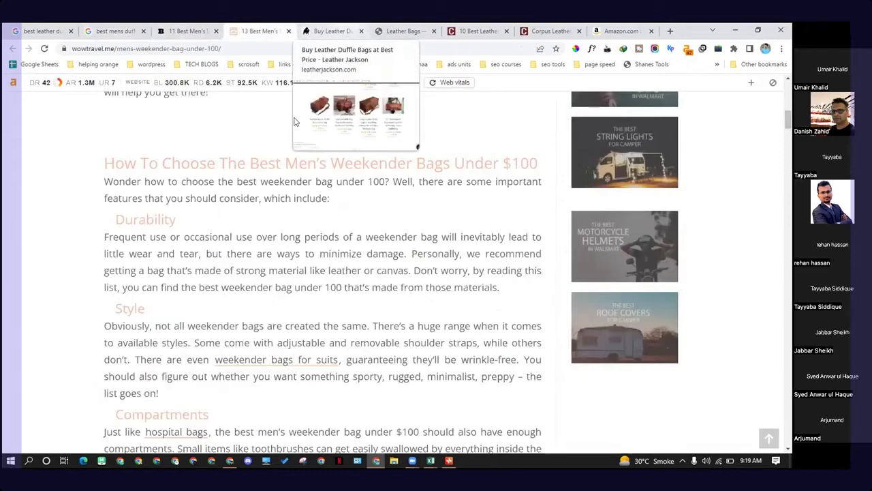
{"action": "left_click", "coordinate": [315, 31]}
{"action": "left_click", "coordinate": [259, 32]}
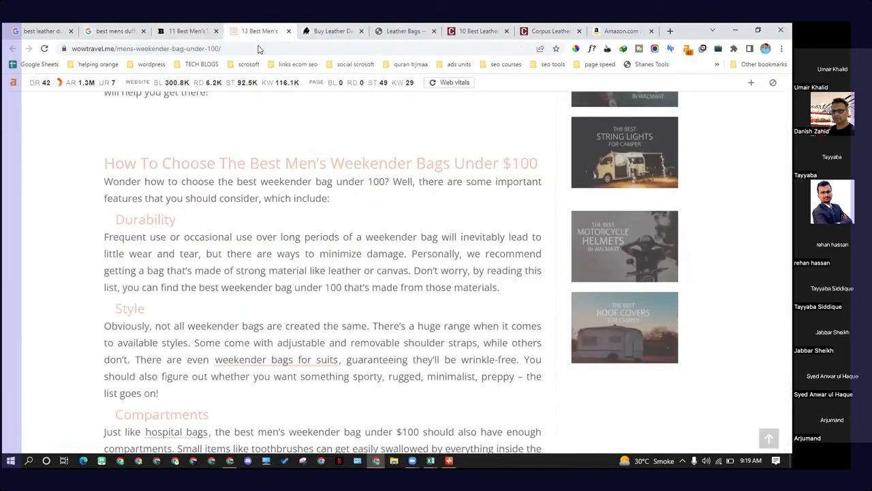
{"action": "scroll", "coordinate": [270, 223], "scroll_direction": "down", "scroll_amount": 3}
{"action": "scroll", "coordinate": [257, 219], "scroll_direction": "down", "scroll_amount": 5}
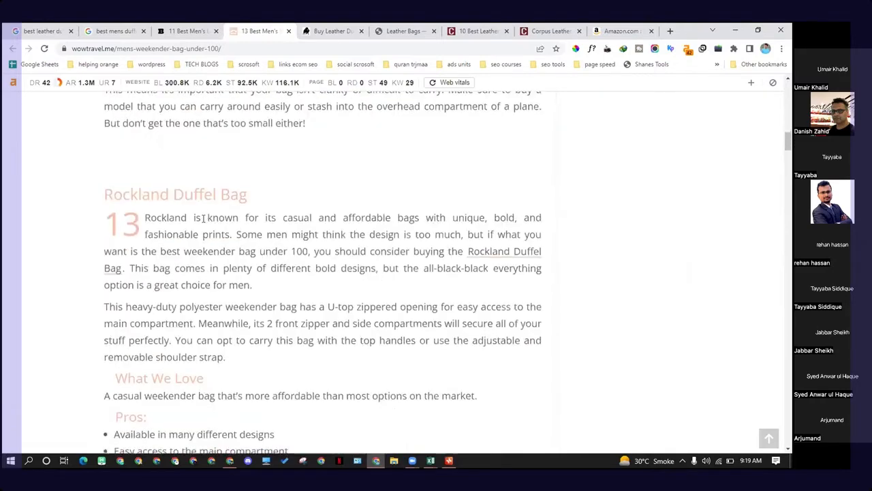
{"action": "scroll", "coordinate": [157, 278], "scroll_direction": "down", "scroll_amount": 5}
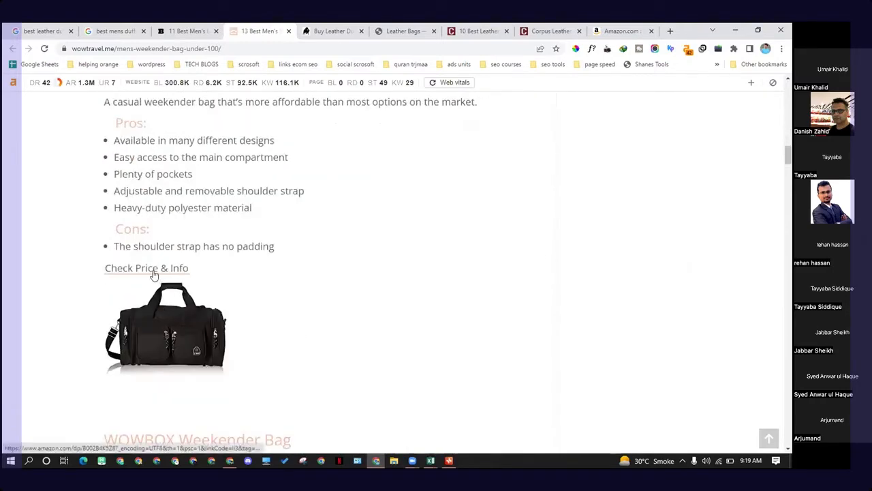
{"action": "scroll", "coordinate": [159, 276], "scroll_direction": "down", "scroll_amount": 3}
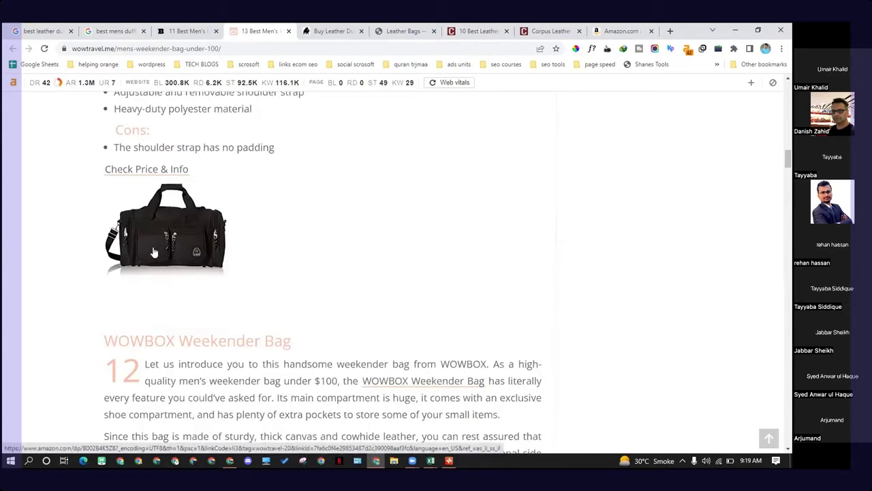
Step: Open the Rockland Duffel Bag Amazon listing from the article, then return and scroll through the next entries
{"action": "left_click", "coordinate": [154, 253]}
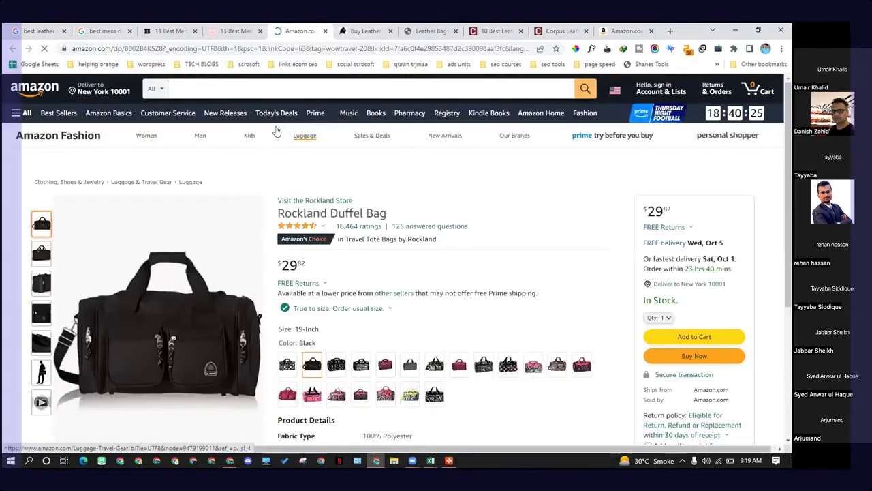
{"action": "key", "text": "ctrl+shift+Tab"}
{"action": "scroll", "coordinate": [182, 137], "scroll_direction": "down", "scroll_amount": 10}
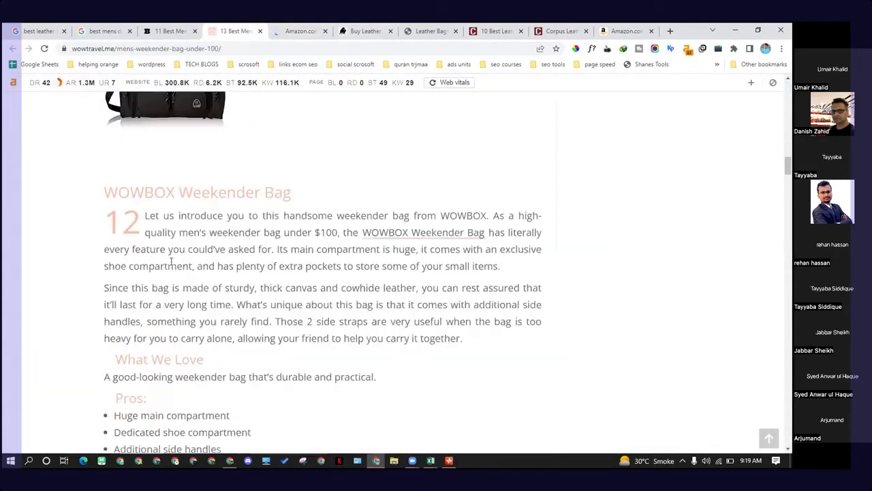
{"action": "scroll", "coordinate": [178, 177], "scroll_direction": "down", "scroll_amount": 10}
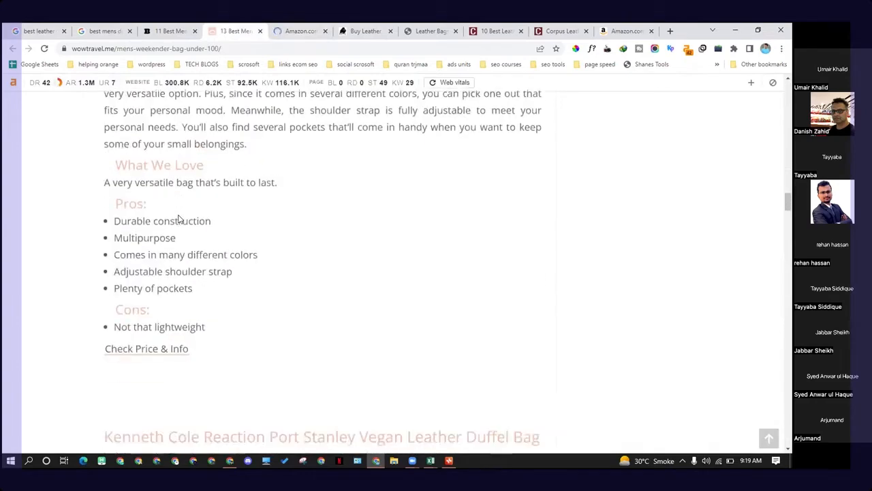
{"action": "scroll", "coordinate": [224, 249], "scroll_direction": "down", "scroll_amount": 3}
{"action": "scroll", "coordinate": [261, 278], "scroll_direction": "up", "scroll_amount": 6}
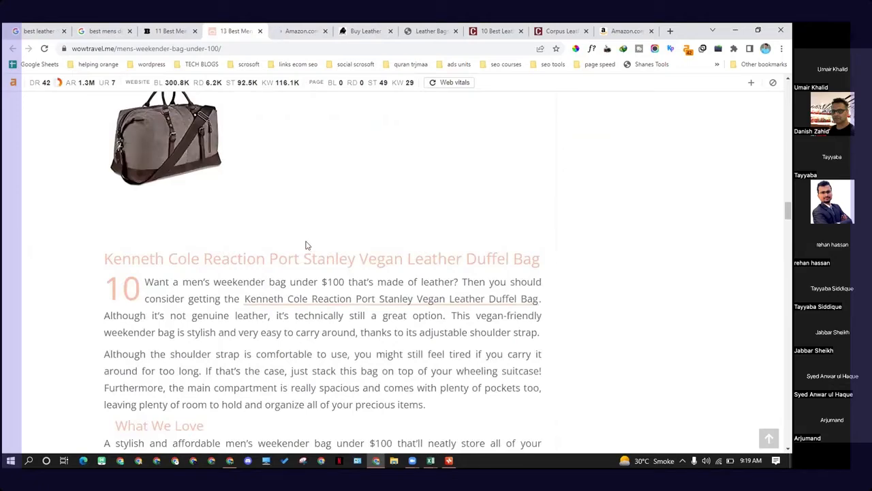
Step: Glance at the Google results, then return to the WOW Travel article and review its WOWBOX Weekender Bag entry
{"action": "left_click", "coordinate": [92, 31]}
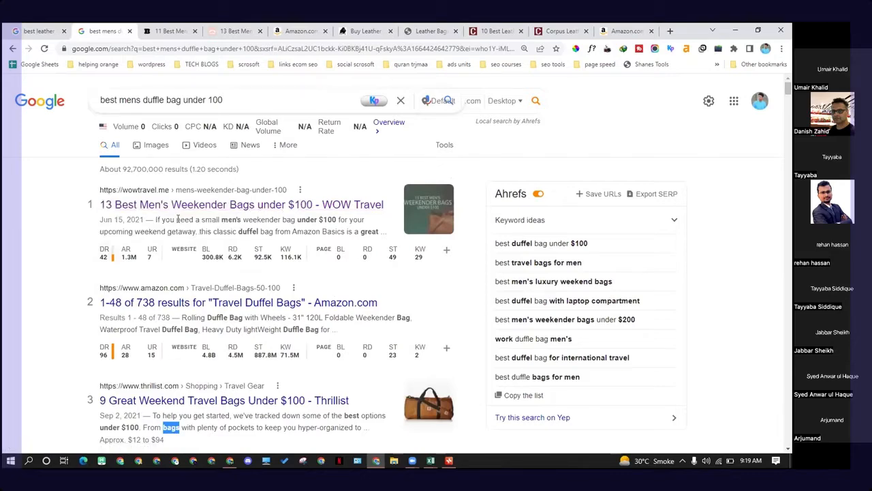
{"action": "left_click", "coordinate": [243, 29]}
{"action": "scroll", "coordinate": [300, 317], "scroll_direction": "down", "scroll_amount": 10}
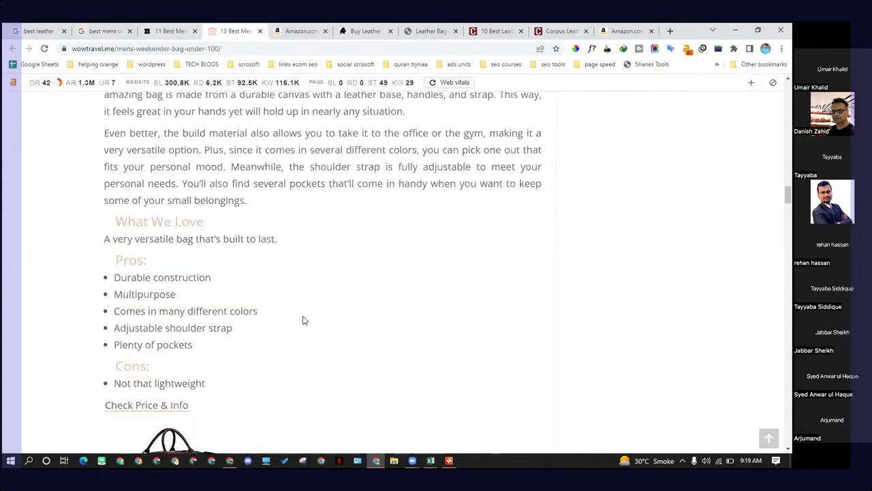
{"action": "scroll", "coordinate": [302, 318], "scroll_direction": "up", "scroll_amount": 3}
{"action": "scroll", "coordinate": [301, 320], "scroll_direction": "up", "scroll_amount": 4}
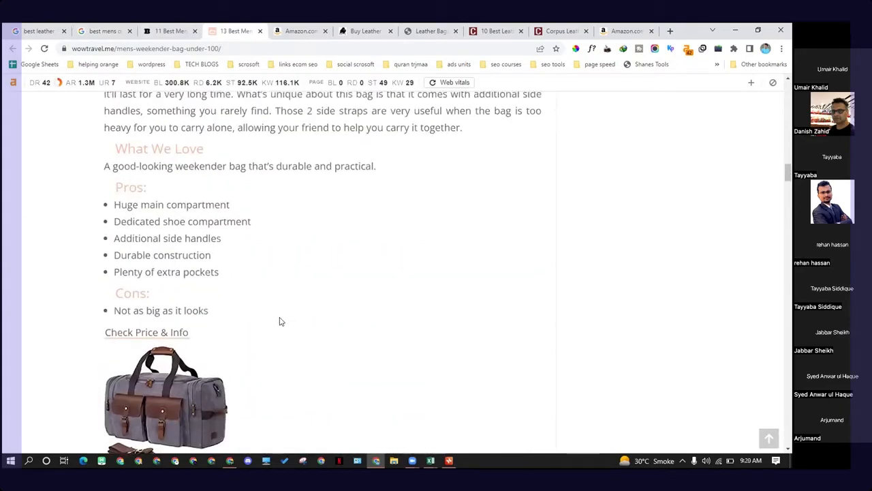
Step: Scroll back through the WOW Travel article to its top and review the buying-guide section on choosing weekender bags
{"action": "scroll", "coordinate": [280, 323], "scroll_direction": "up", "scroll_amount": 8}
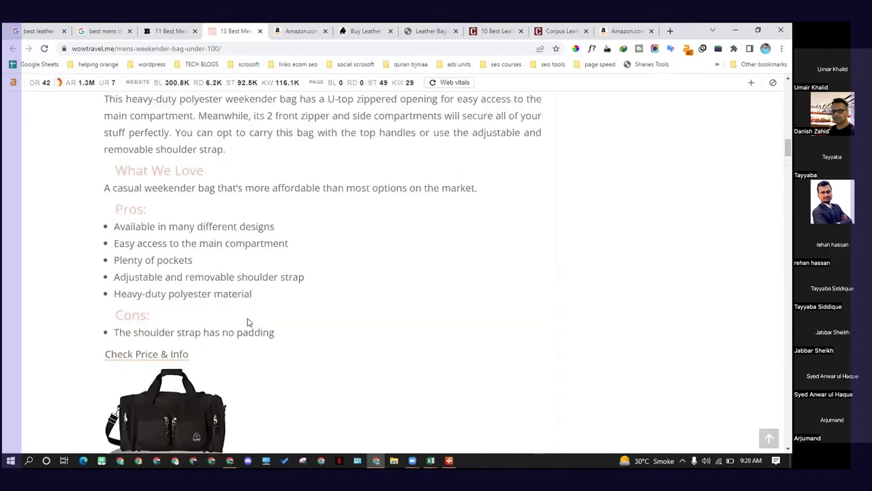
{"action": "scroll", "coordinate": [216, 343], "scroll_direction": "up", "scroll_amount": 10}
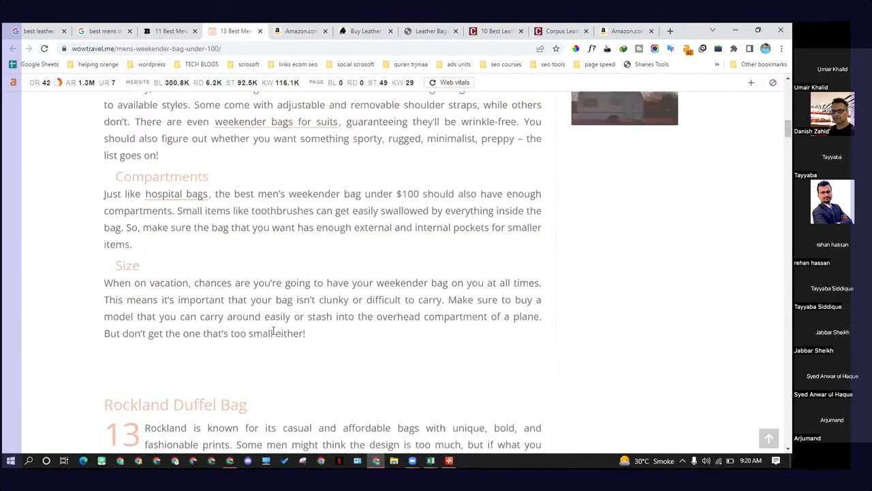
{"action": "scroll", "coordinate": [274, 332], "scroll_direction": "up", "scroll_amount": 15}
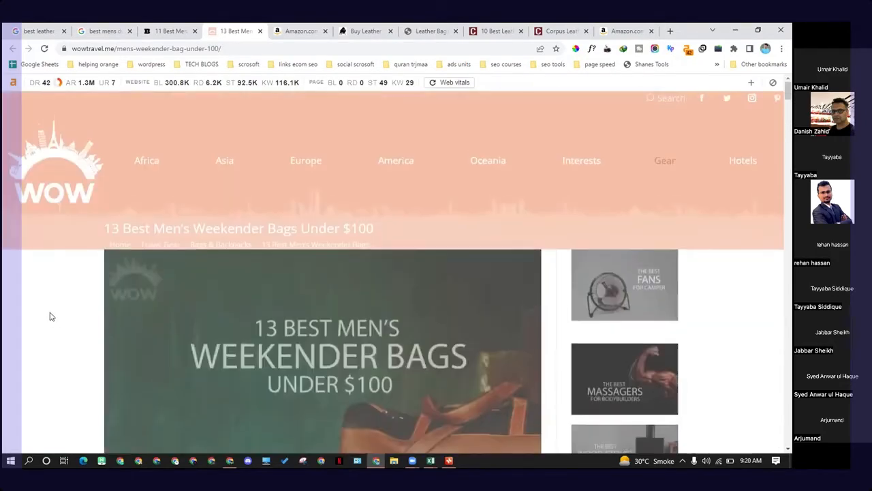
{"action": "scroll", "coordinate": [304, 282], "scroll_direction": "down", "scroll_amount": 6}
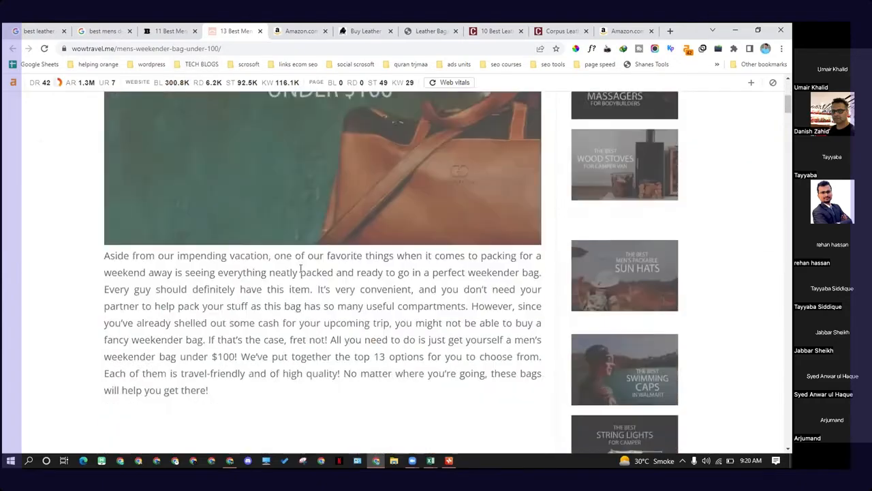
{"action": "scroll", "coordinate": [301, 271], "scroll_direction": "down", "scroll_amount": 2}
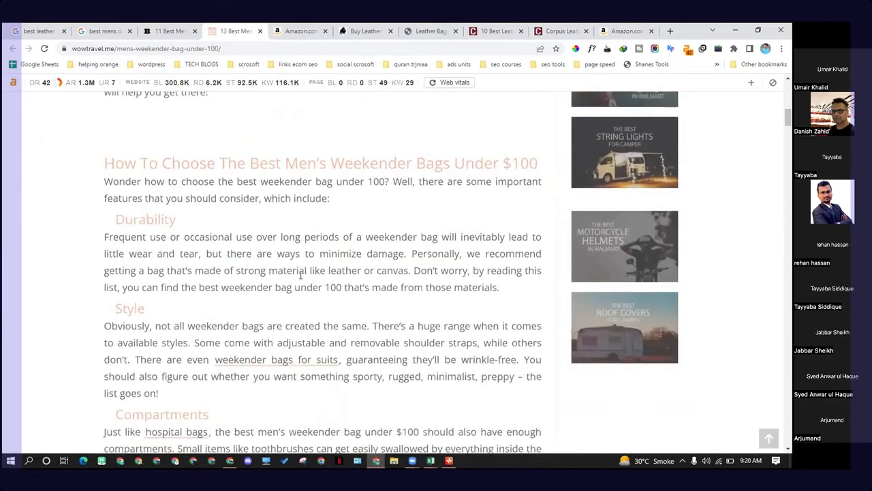
{"action": "left_click_drag", "start_coordinate": [191, 167], "coordinate": [237, 331]}
{"action": "scroll", "coordinate": [181, 250], "scroll_direction": "down", "scroll_amount": 1}
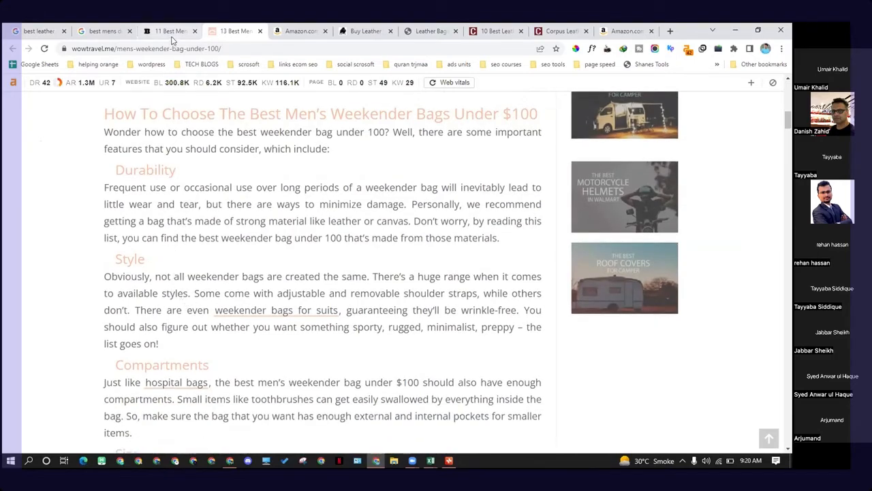
Step: Switch to the Google results, select the search query best mens duffle bag under 100, and return to the article
{"action": "key", "text": "ctrl+shift+Tab"}
{"action": "key", "text": "ctrl+shift+Tab"}
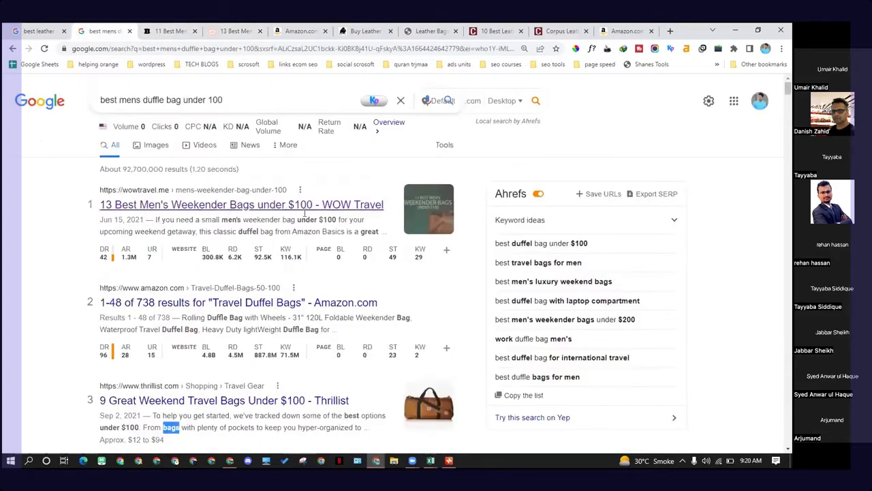
{"action": "left_click_drag", "start_coordinate": [223, 100], "coordinate": [87, 109]}
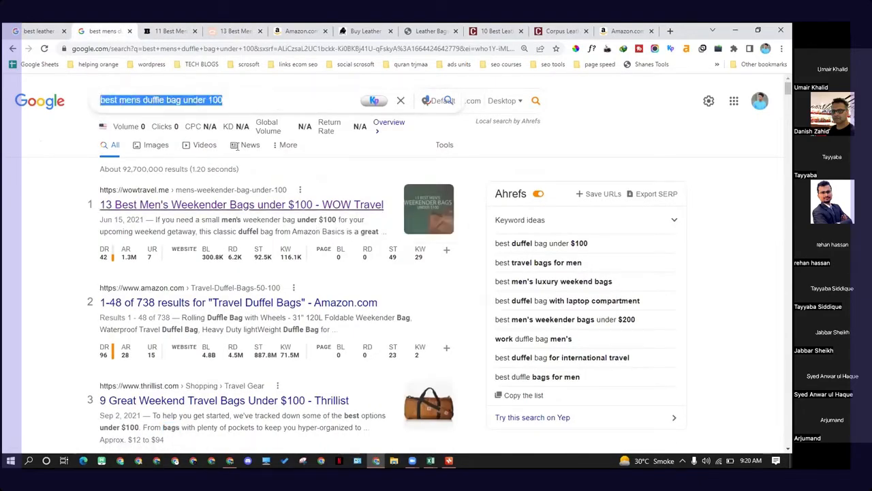
{"action": "left_click", "coordinate": [251, 28]}
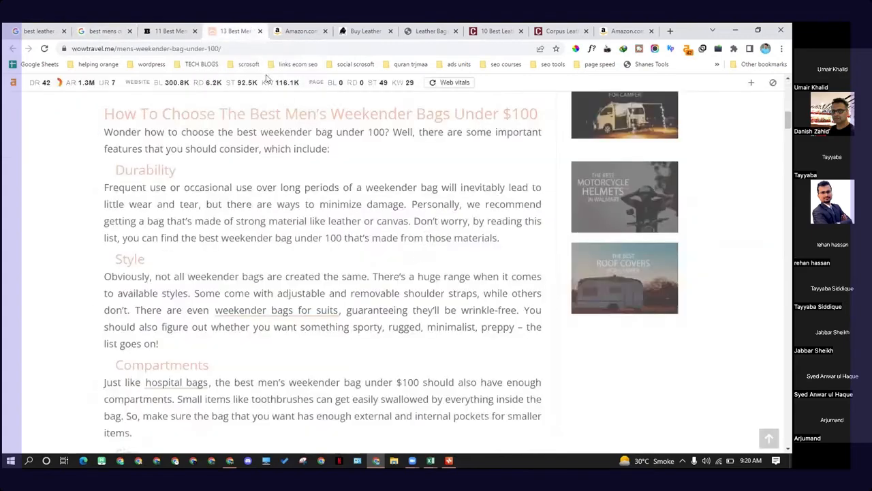
Step: Open the article's weekender bags for suits link in a new tab, glance at that page, and return
{"action": "scroll", "coordinate": [272, 204], "scroll_direction": "up", "scroll_amount": 5}
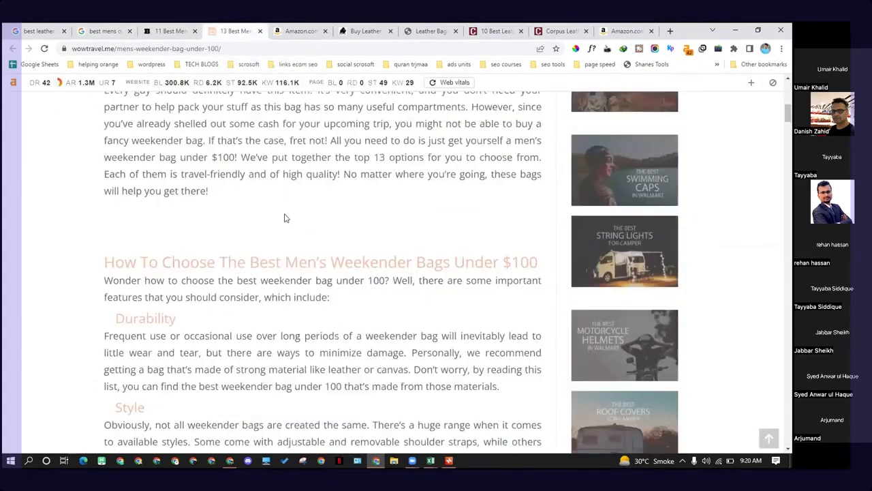
{"action": "scroll", "coordinate": [254, 226], "scroll_direction": "up", "scroll_amount": 2}
{"action": "scroll", "coordinate": [249, 228], "scroll_direction": "down", "scroll_amount": 8}
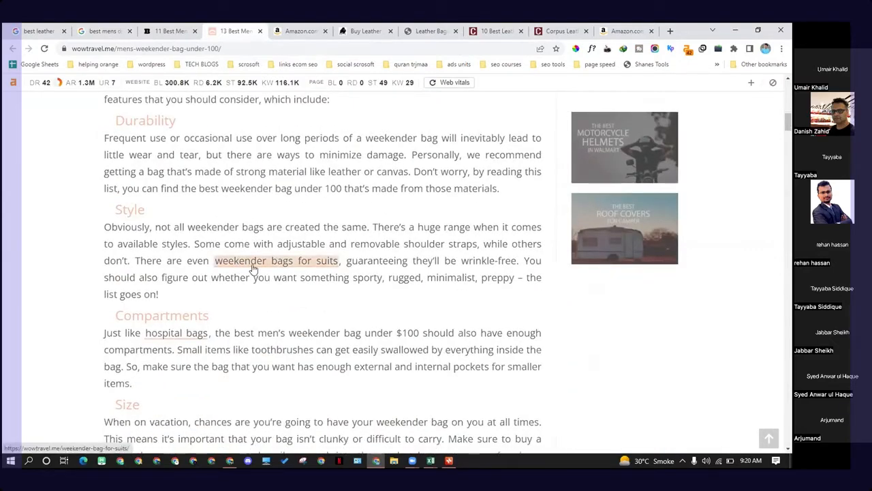
{"action": "left_click", "coordinate": [252, 264]}
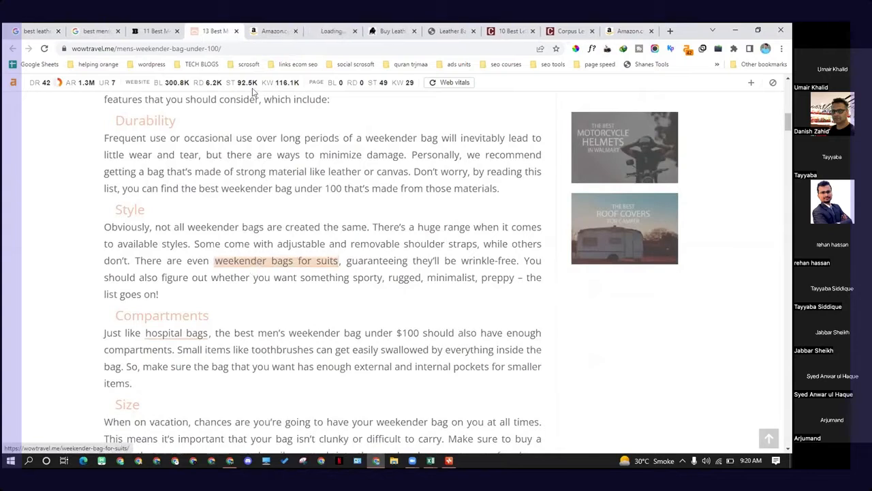
{"action": "left_click", "coordinate": [295, 32]}
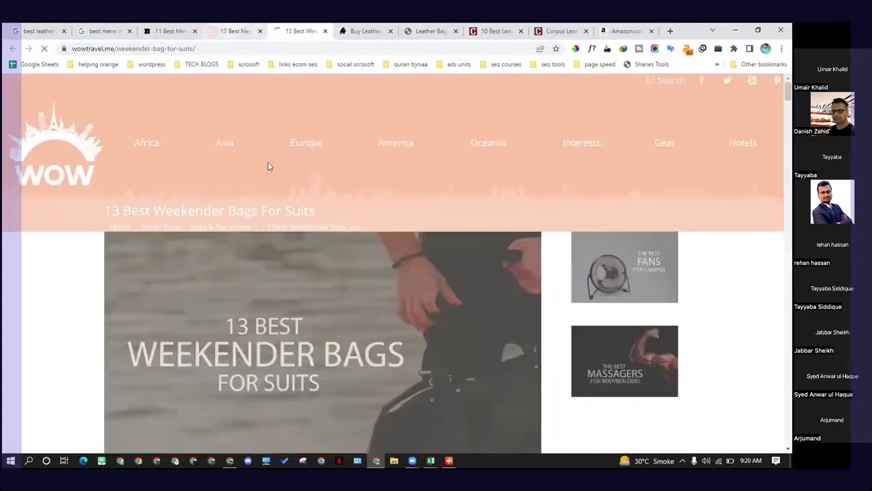
{"action": "scroll", "coordinate": [178, 273], "scroll_direction": "down", "scroll_amount": 2}
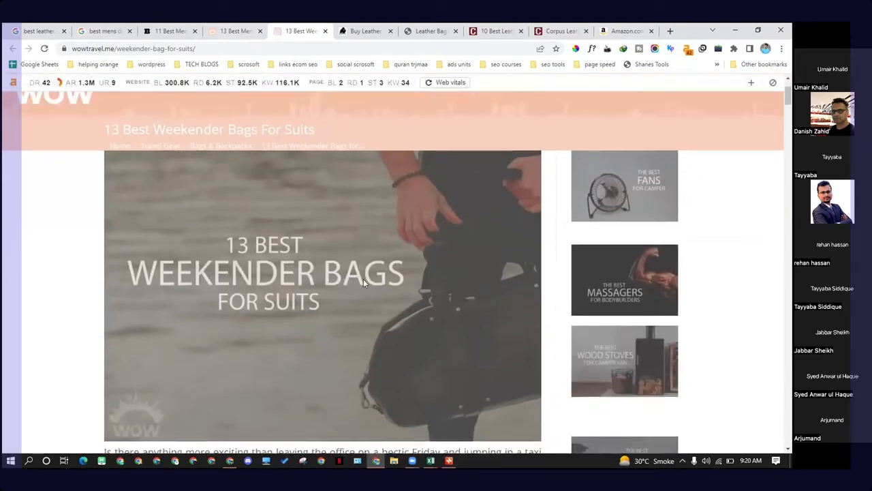
{"action": "left_click", "coordinate": [240, 30]}
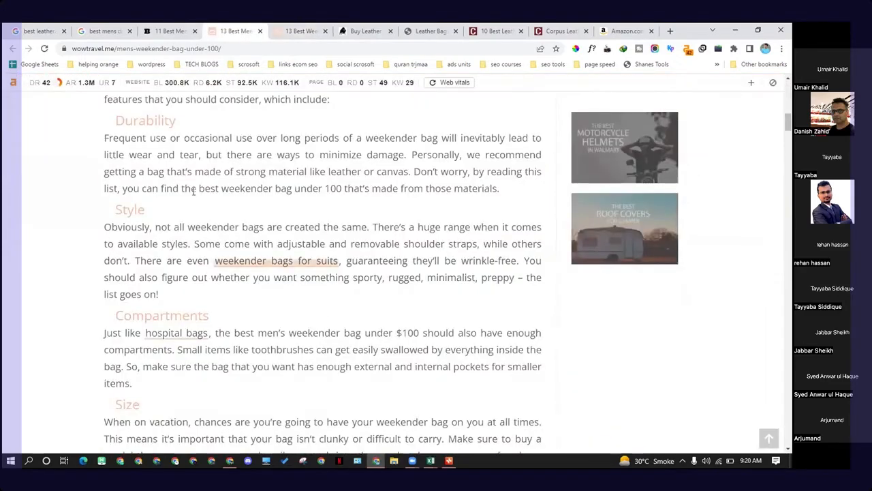
Step: Compare the weekender bags for suits page with the under-$100 article by switching between their tabs
{"action": "scroll", "coordinate": [227, 222], "scroll_direction": "up", "scroll_amount": 2}
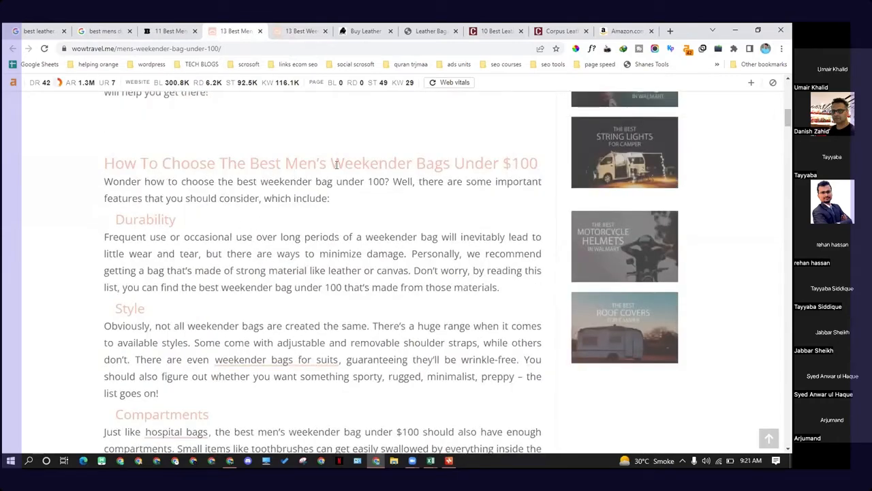
{"action": "scroll", "coordinate": [336, 165], "scroll_direction": "down", "scroll_amount": 1}
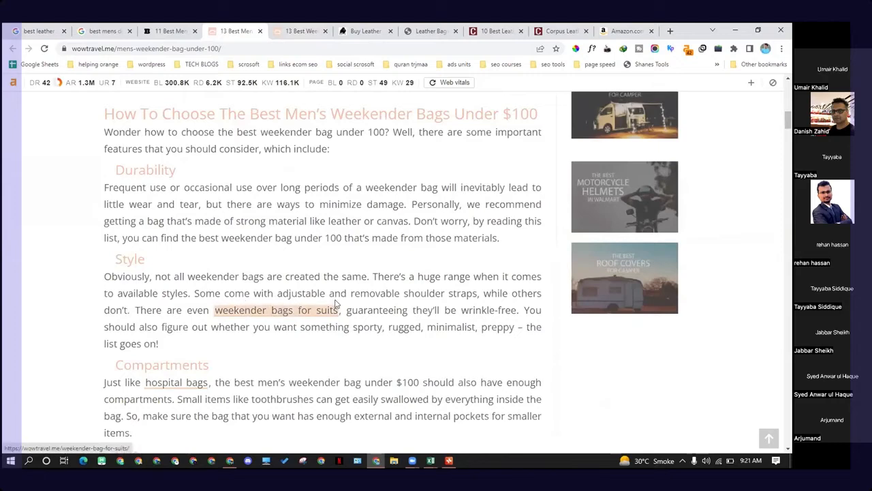
{"action": "left_click", "coordinate": [293, 29]}
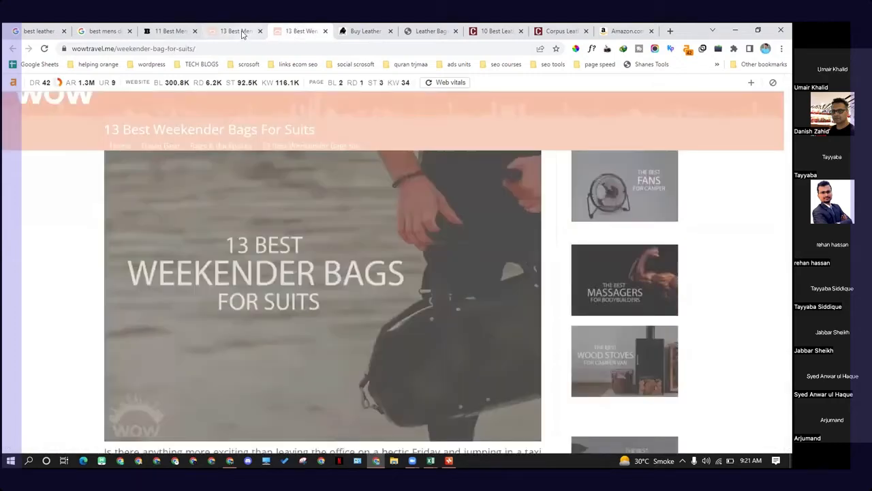
{"action": "left_click", "coordinate": [243, 33]}
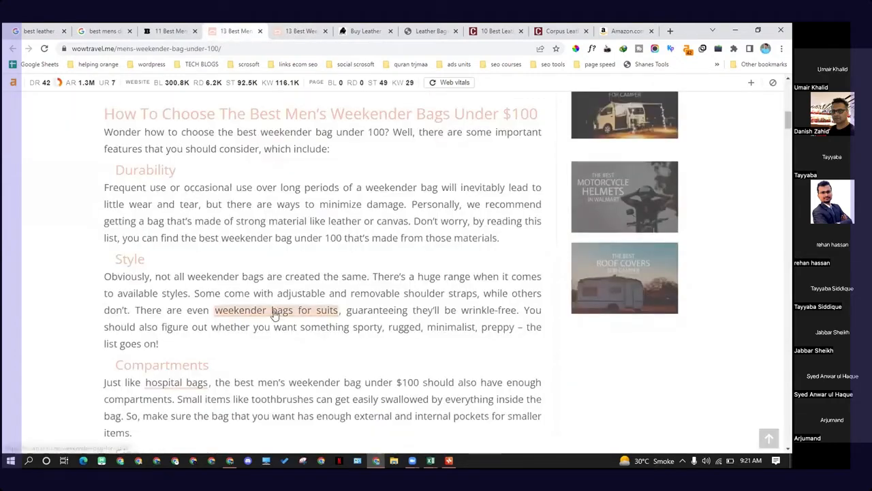
{"action": "left_click", "coordinate": [296, 28]}
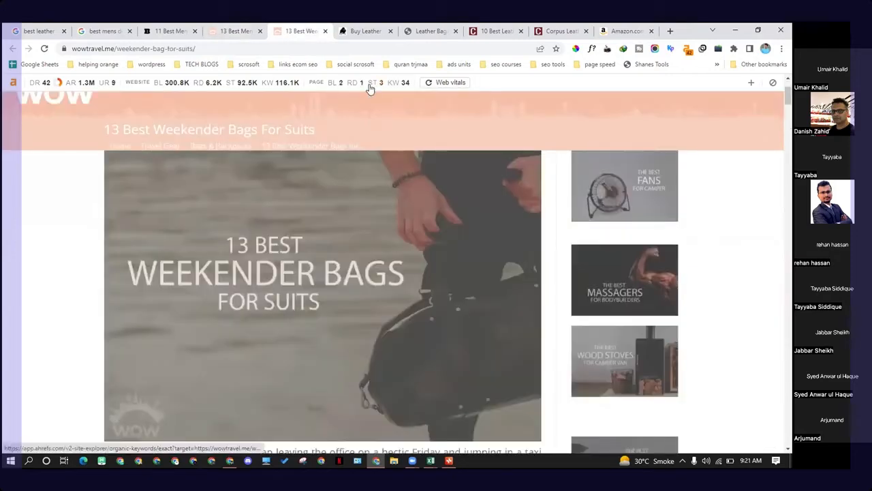
{"action": "left_click", "coordinate": [253, 29]}
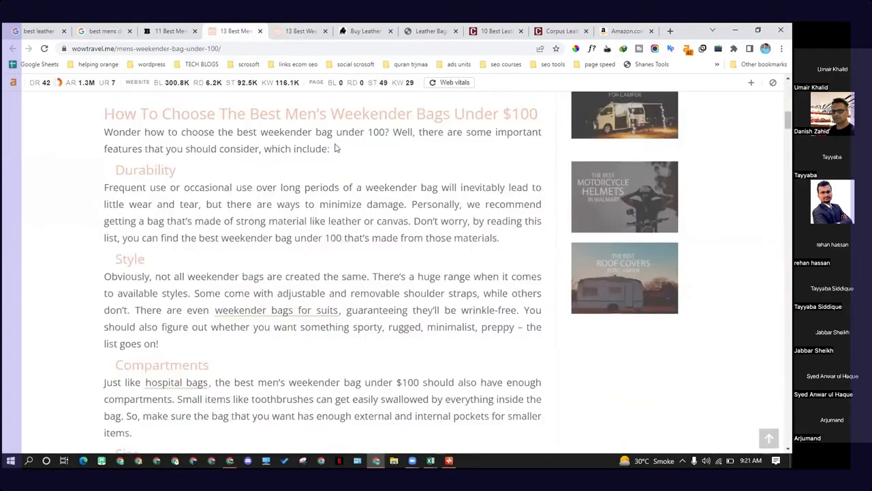
{"action": "scroll", "coordinate": [334, 147], "scroll_direction": "up", "scroll_amount": 4}
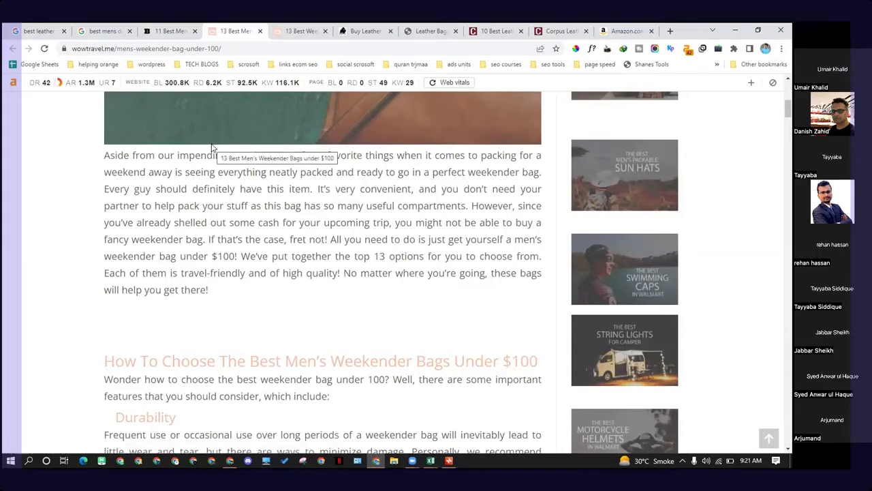
Step: Open the article's hospital bags link and scroll through its table of contents and HYC00 Travel Duffel Bag entry
{"action": "scroll", "coordinate": [254, 203], "scroll_direction": "down", "scroll_amount": 4}
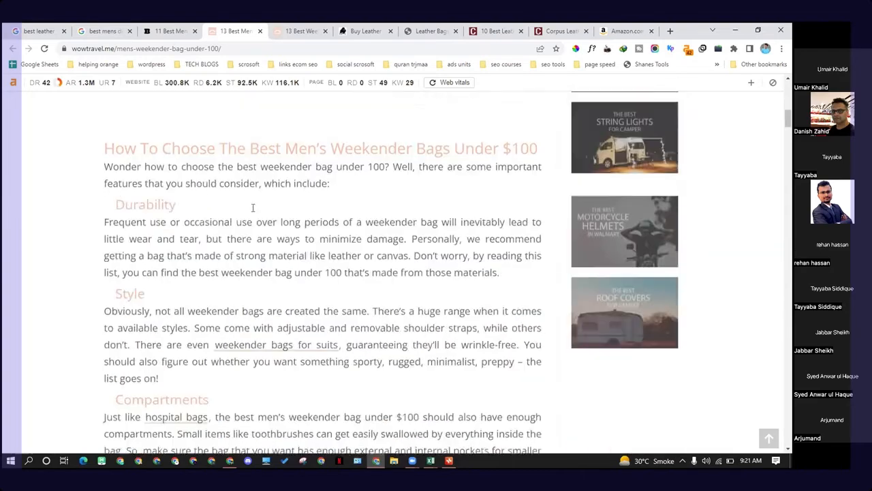
{"action": "scroll", "coordinate": [245, 170], "scroll_direction": "down", "scroll_amount": 2}
{"action": "scroll", "coordinate": [239, 169], "scroll_direction": "down", "scroll_amount": 2}
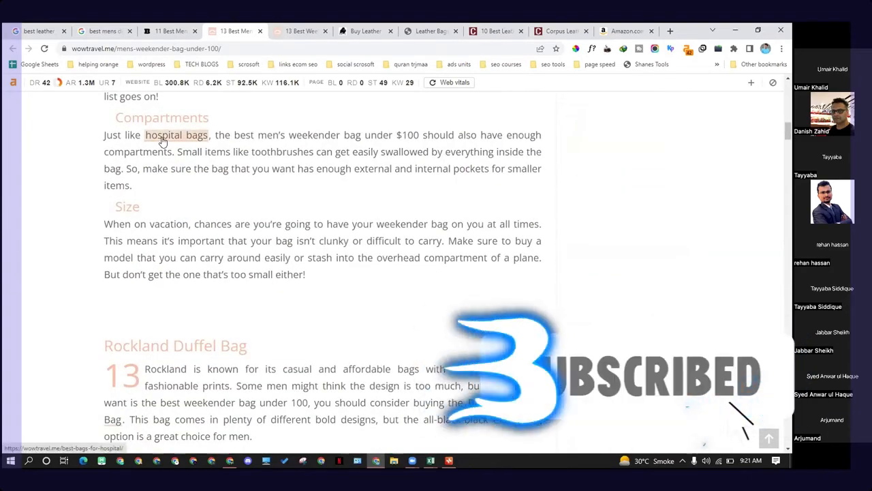
{"action": "left_click", "coordinate": [162, 139]}
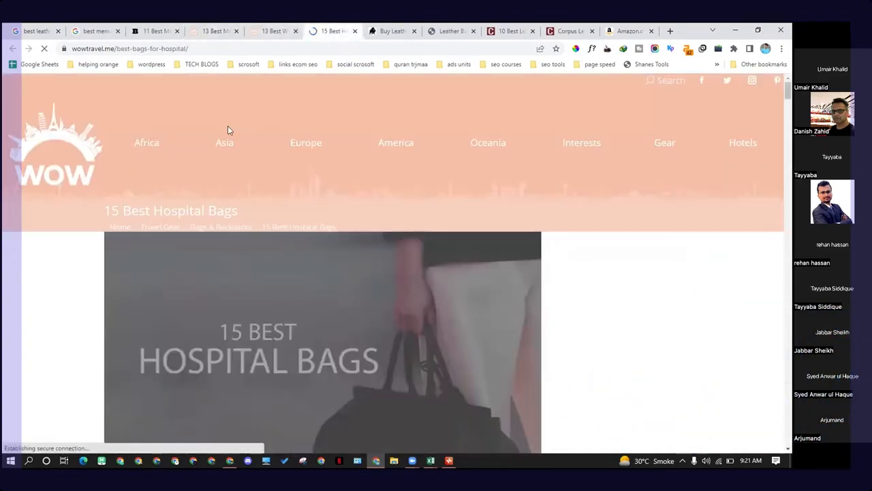
{"action": "scroll", "coordinate": [292, 253], "scroll_direction": "down", "scroll_amount": 3}
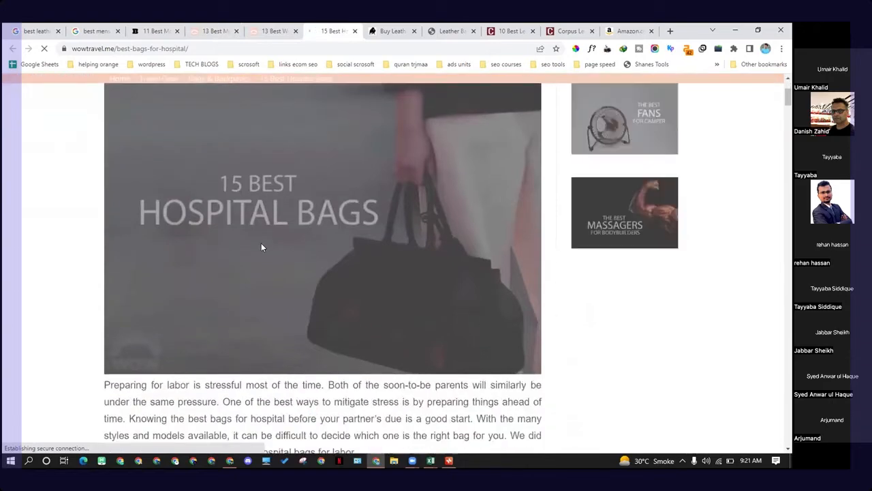
{"action": "scroll", "coordinate": [261, 254], "scroll_direction": "down", "scroll_amount": 3}
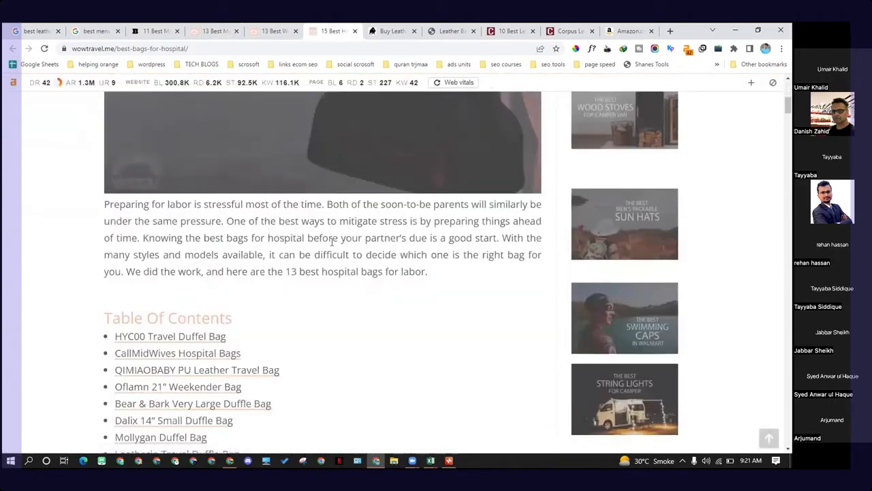
{"action": "scroll", "coordinate": [315, 224], "scroll_direction": "up", "scroll_amount": 2}
{"action": "scroll", "coordinate": [341, 250], "scroll_direction": "down", "scroll_amount": 6}
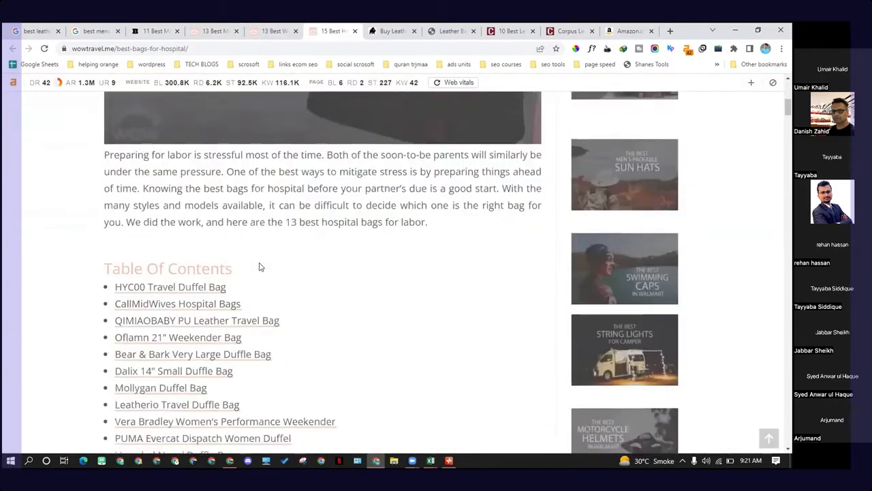
{"action": "scroll", "coordinate": [204, 147], "scroll_direction": "down", "scroll_amount": 3}
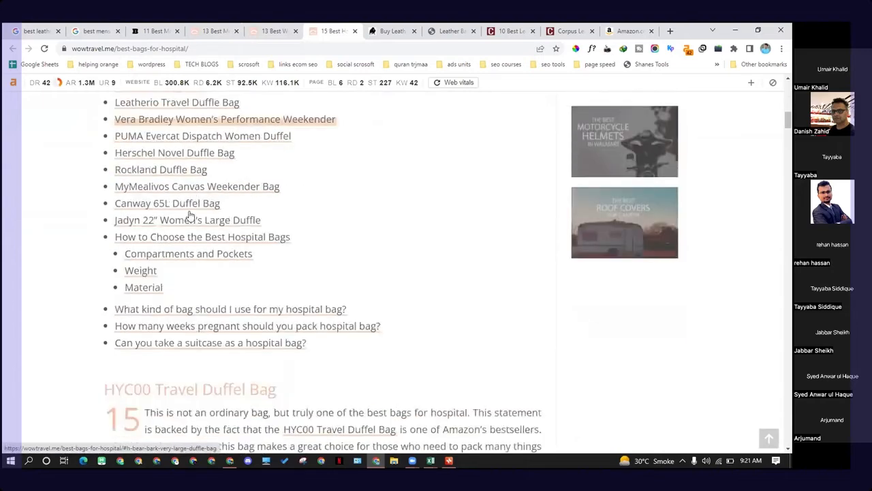
{"action": "scroll", "coordinate": [192, 243], "scroll_direction": "down", "scroll_amount": 3}
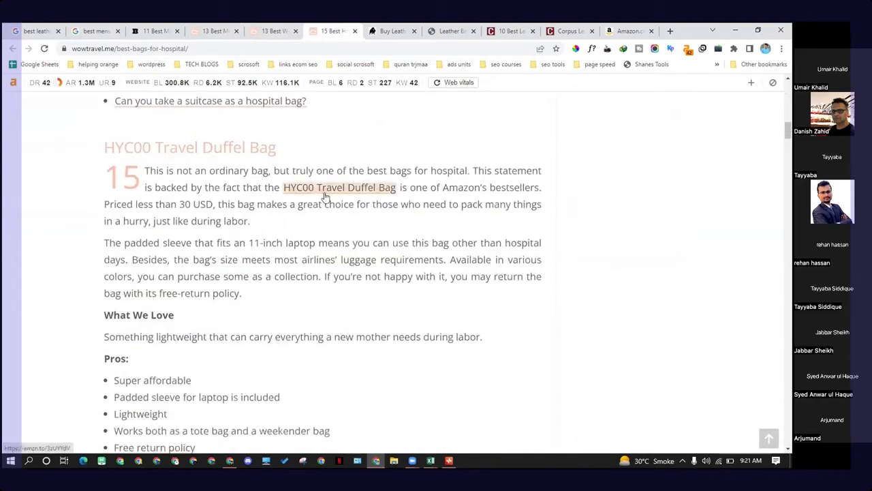
{"action": "scroll", "coordinate": [299, 218], "scroll_direction": "down", "scroll_amount": 10}
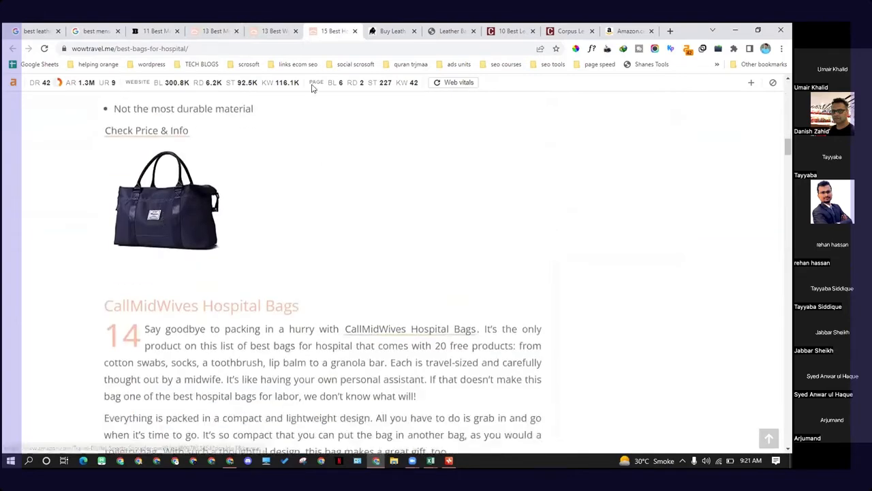
Step: Return to the under-$100 article, select the Rockland Duffel Bag heading, and open its Amazon listing
{"action": "left_click", "coordinate": [230, 28]}
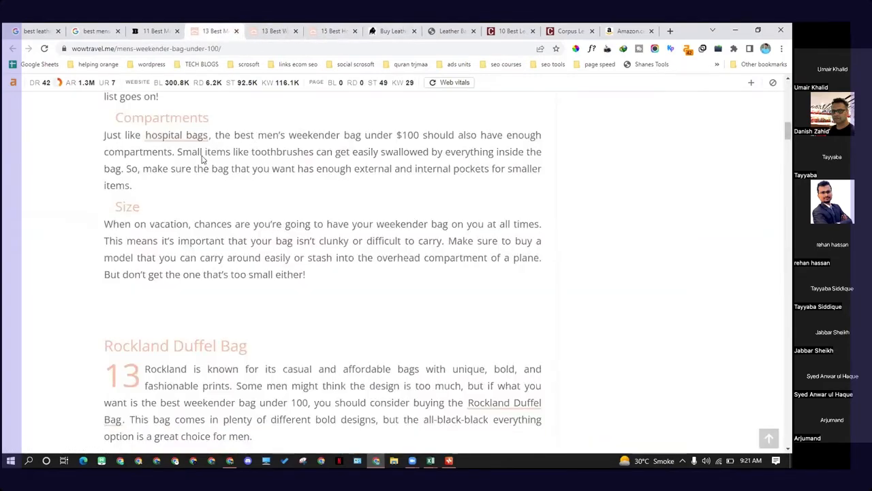
{"action": "scroll", "coordinate": [304, 247], "scroll_direction": "down", "scroll_amount": 4}
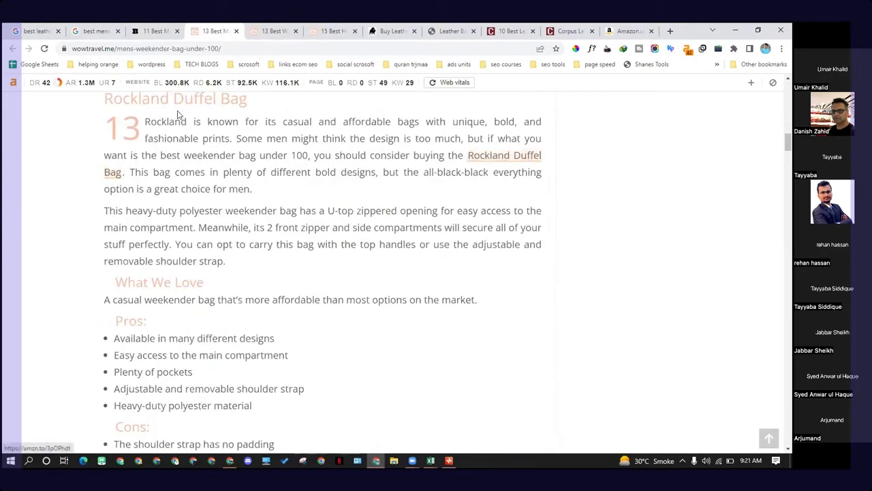
{"action": "left_click_drag", "start_coordinate": [159, 102], "coordinate": [255, 107]}
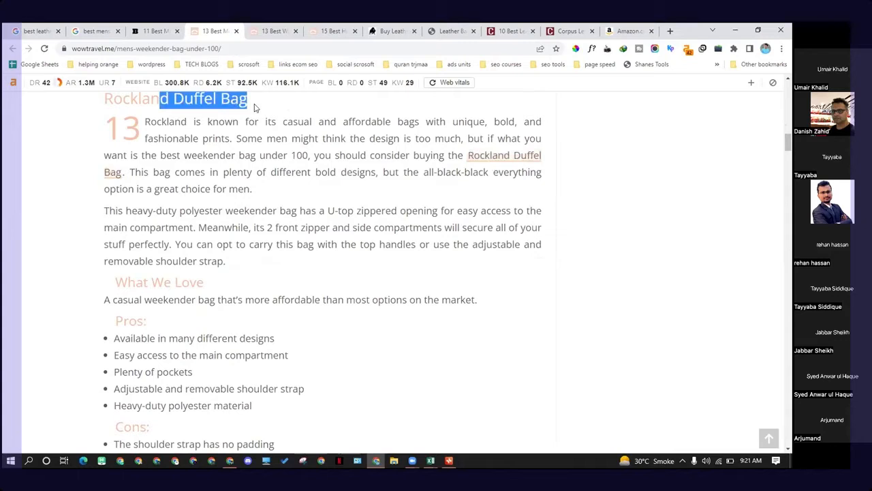
{"action": "left_click", "coordinate": [495, 162]}
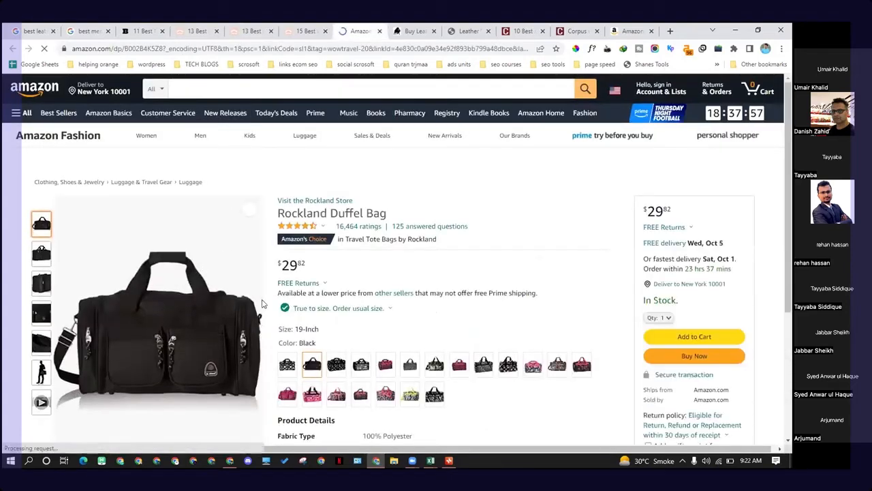
Step: Return to the under-$100 article and read through its product entries from the Rockland Duffel Bag down to the Amazon Basics Canvas Duffel Bag
{"action": "scroll", "coordinate": [102, 115], "scroll_direction": "down", "scroll_amount": 1}
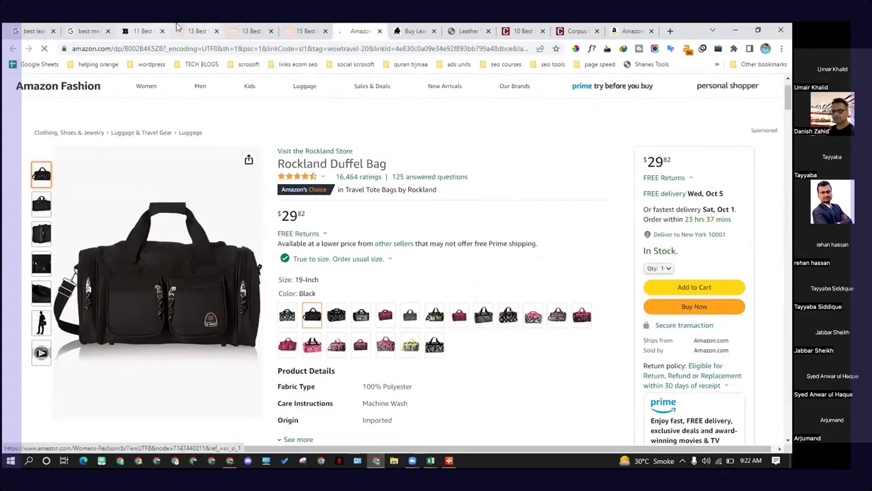
{"action": "left_click", "coordinate": [197, 31]}
{"action": "triple_click", "coordinate": [162, 124]}
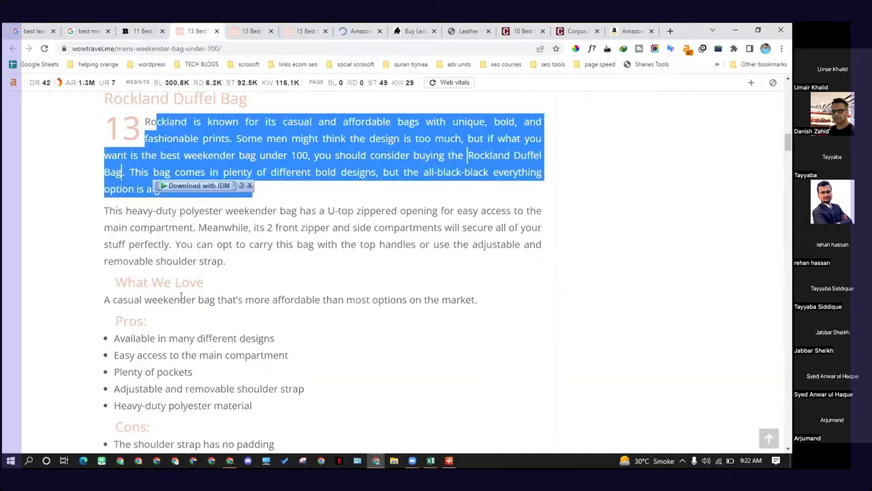
{"action": "scroll", "coordinate": [150, 255], "scroll_direction": "down", "scroll_amount": 2}
{"action": "scroll", "coordinate": [198, 308], "scroll_direction": "down", "scroll_amount": 3}
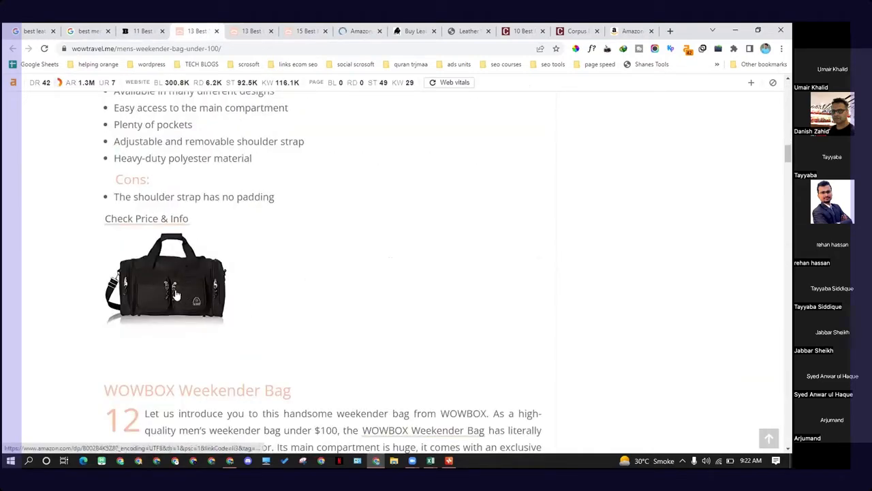
{"action": "scroll", "coordinate": [181, 297], "scroll_direction": "down", "scroll_amount": 3}
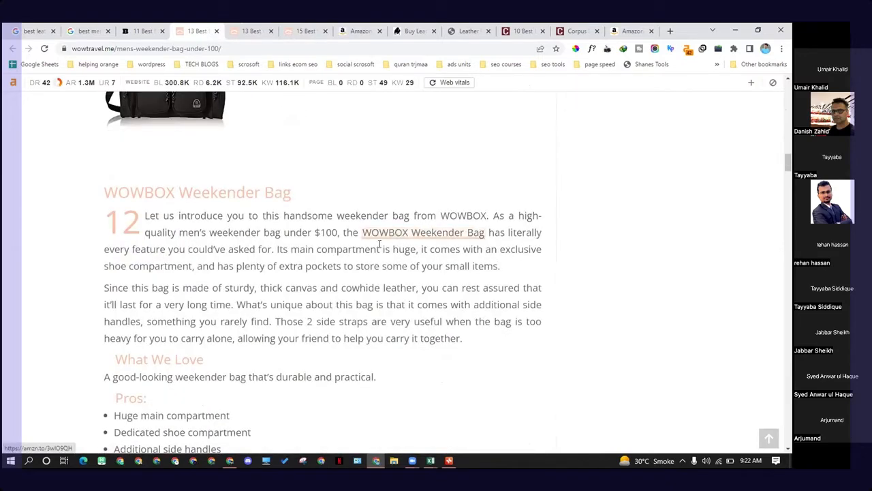
{"action": "scroll", "coordinate": [300, 173], "scroll_direction": "down", "scroll_amount": 7}
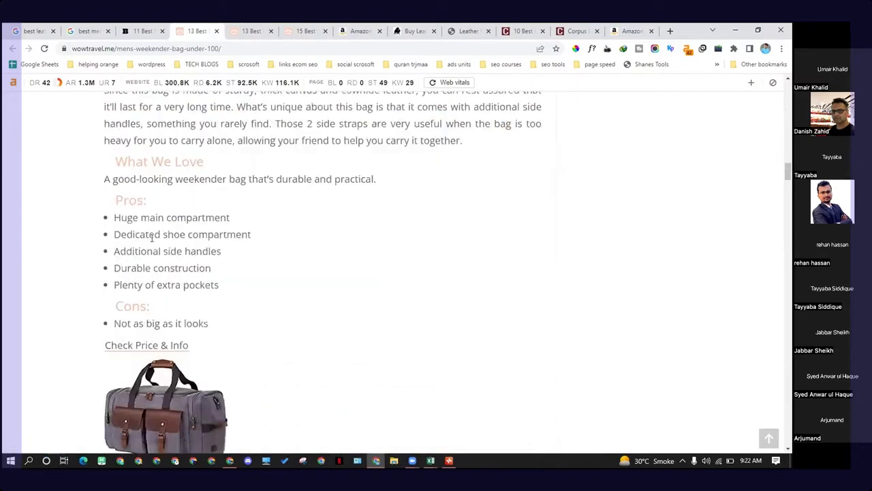
{"action": "scroll", "coordinate": [306, 249], "scroll_direction": "down", "scroll_amount": 1}
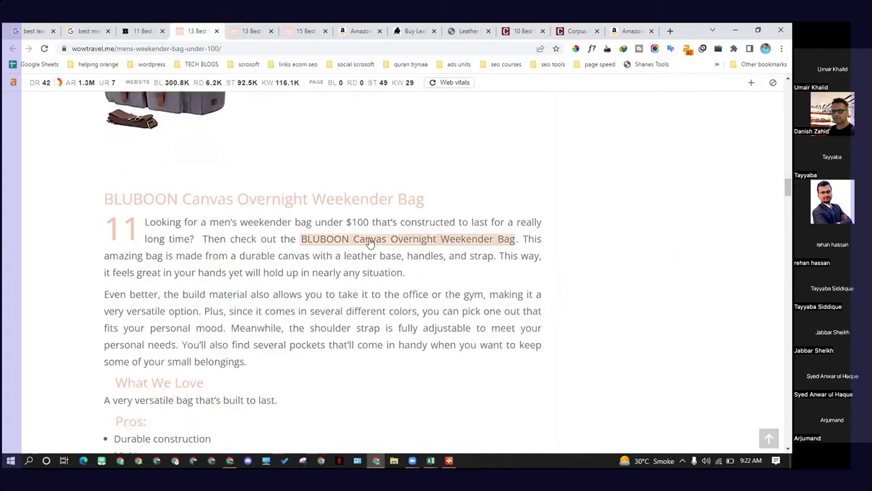
{"action": "scroll", "coordinate": [291, 269], "scroll_direction": "down", "scroll_amount": 9}
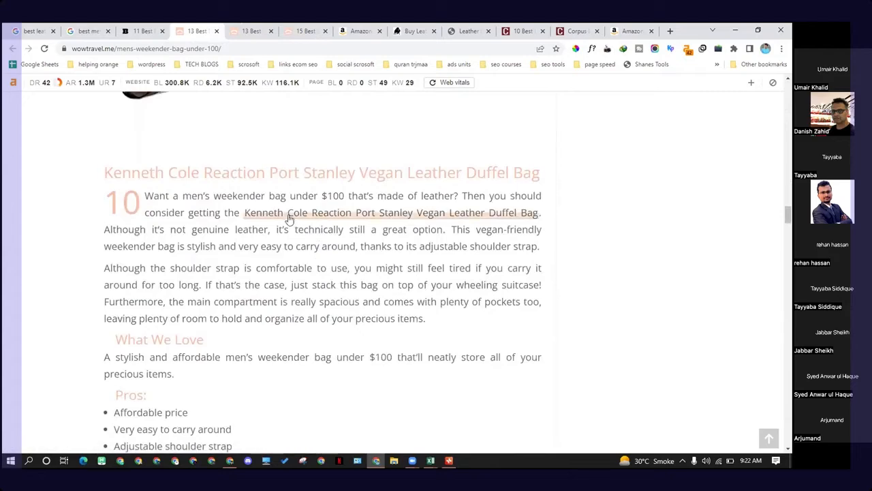
{"action": "scroll", "coordinate": [205, 272], "scroll_direction": "down", "scroll_amount": 5}
{"action": "scroll", "coordinate": [192, 277], "scroll_direction": "down", "scroll_amount": 5}
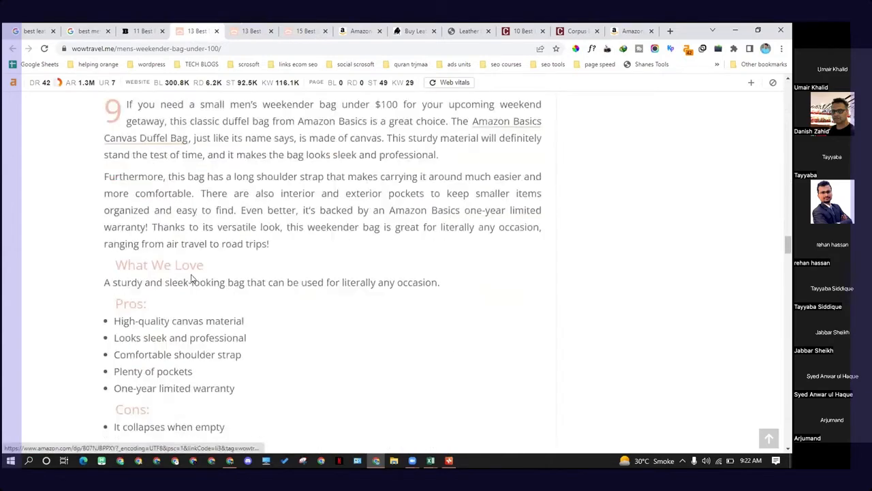
{"action": "scroll", "coordinate": [141, 208], "scroll_direction": "up", "scroll_amount": 2}
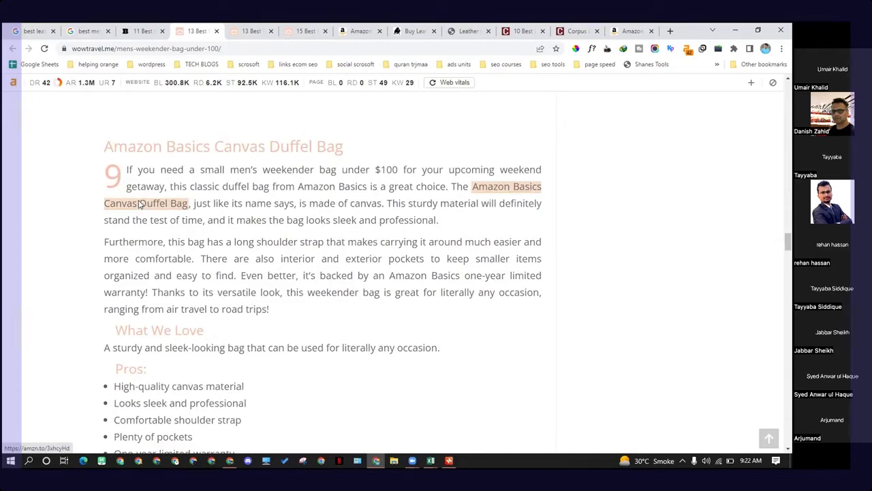
Step: Copy the Amazon Basics Canvas Duffel Bag link address, paste it into a new tab's address bar, and return to the article
{"action": "right_click", "coordinate": [139, 203]}
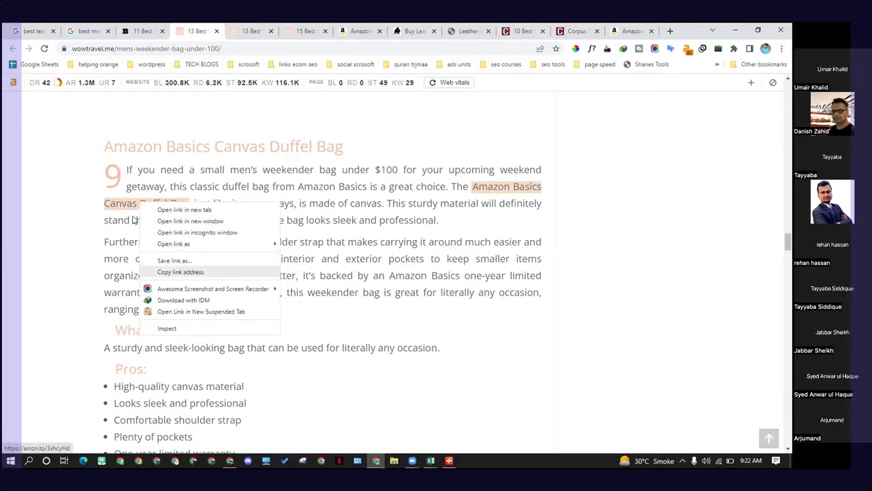
{"action": "left_click", "coordinate": [182, 272]}
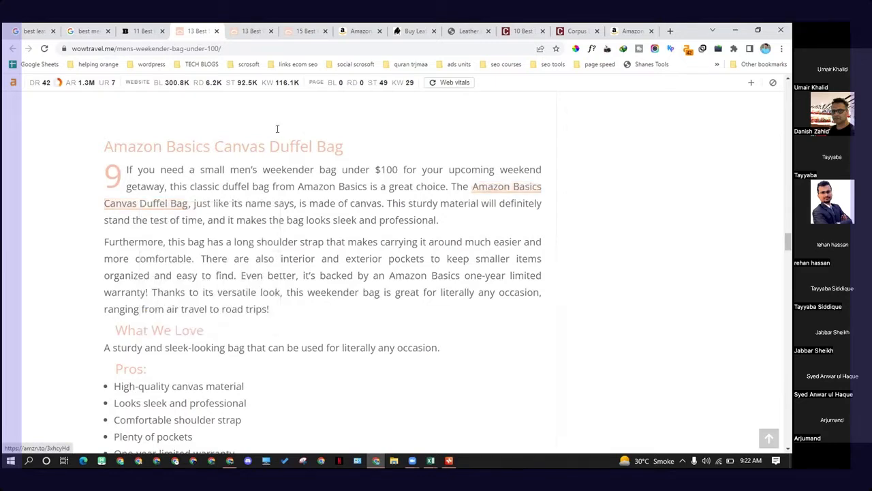
{"action": "left_click", "coordinate": [251, 31]}
{"action": "left_click", "coordinate": [672, 32]}
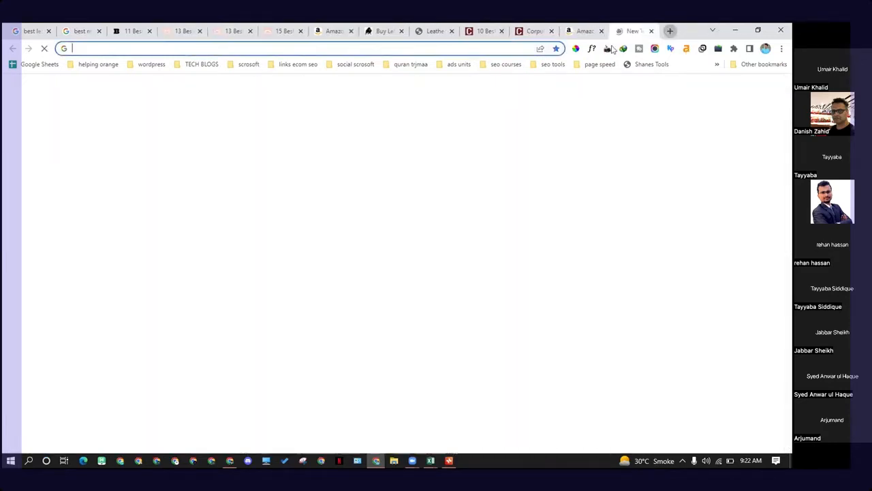
{"action": "key", "text": "ctrl+v"}
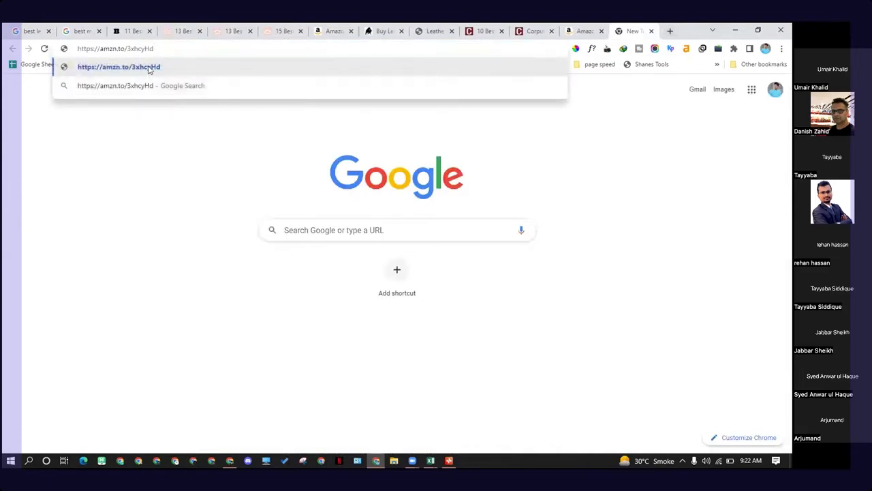
{"action": "left_click", "coordinate": [193, 27]}
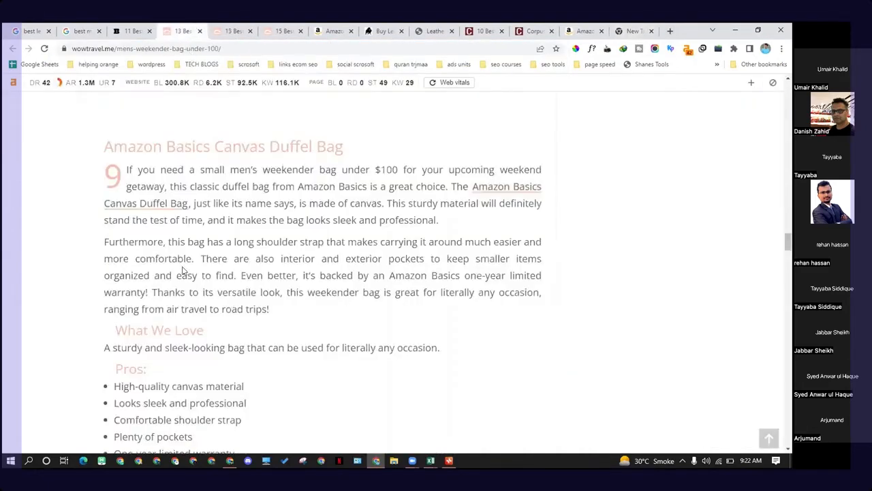
Step: Scroll further through the article's product entries down to the Komal's Passion Leather Weekender Bag
{"action": "scroll", "coordinate": [183, 237], "scroll_direction": "down", "scroll_amount": 9}
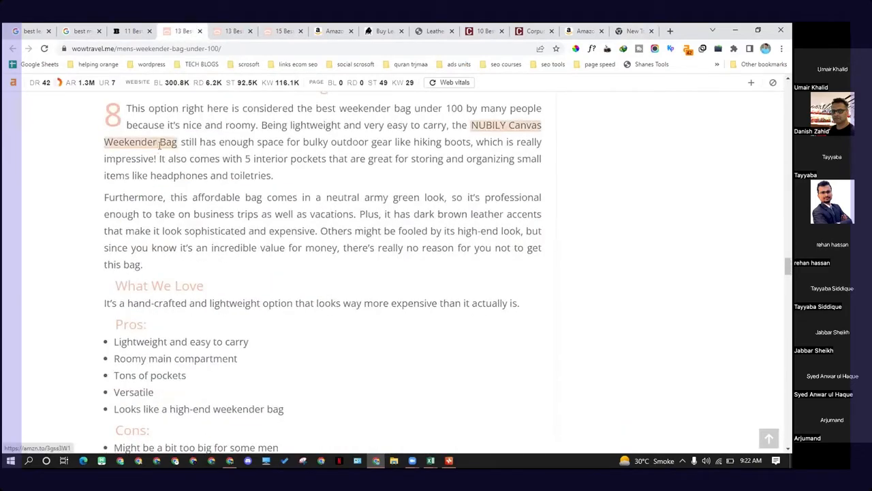
{"action": "scroll", "coordinate": [161, 144], "scroll_direction": "down", "scroll_amount": 7}
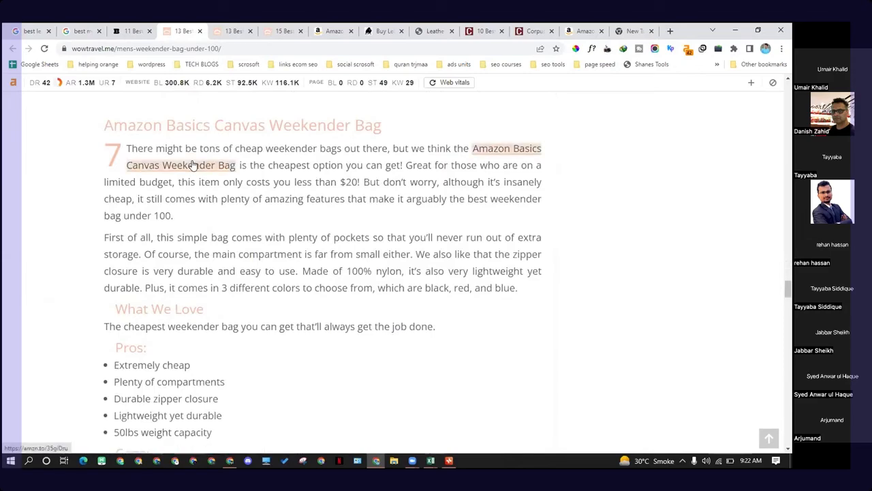
{"action": "scroll", "coordinate": [192, 165], "scroll_direction": "down", "scroll_amount": 8}
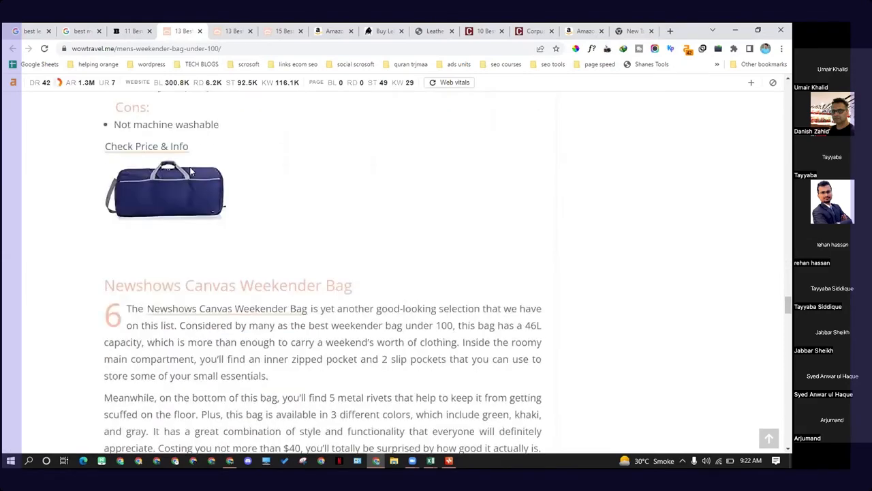
{"action": "scroll", "coordinate": [211, 160], "scroll_direction": "down", "scroll_amount": 4}
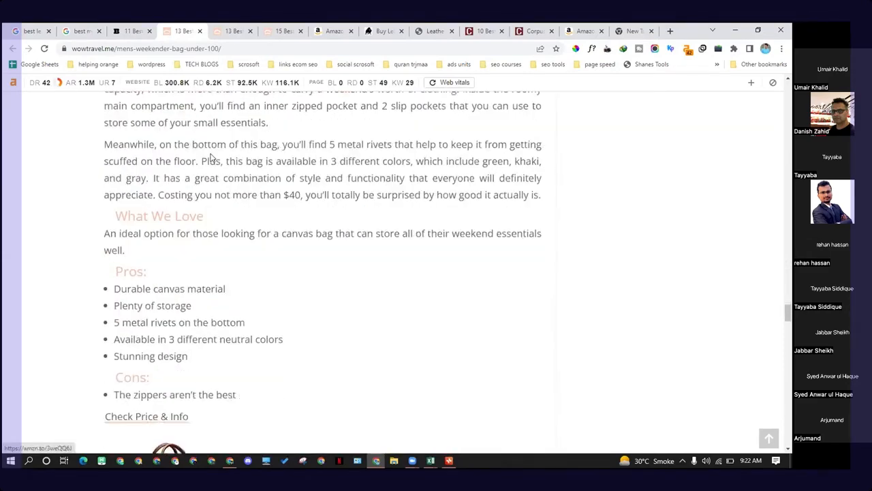
{"action": "scroll", "coordinate": [211, 159], "scroll_direction": "down", "scroll_amount": 5}
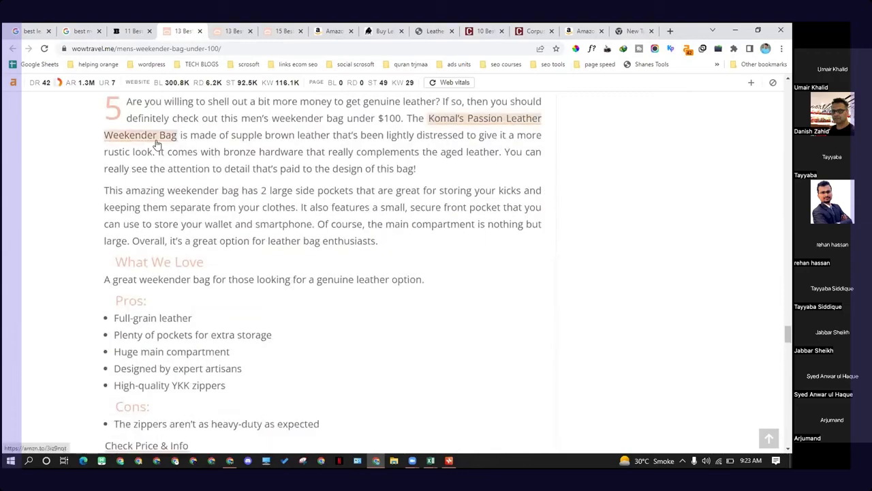
Step: Search Google for "check my links" in a new tab and open the Check My Links Chrome Web Store page
{"action": "left_click", "coordinate": [669, 32]}
{"action": "type", "text": "chec"}
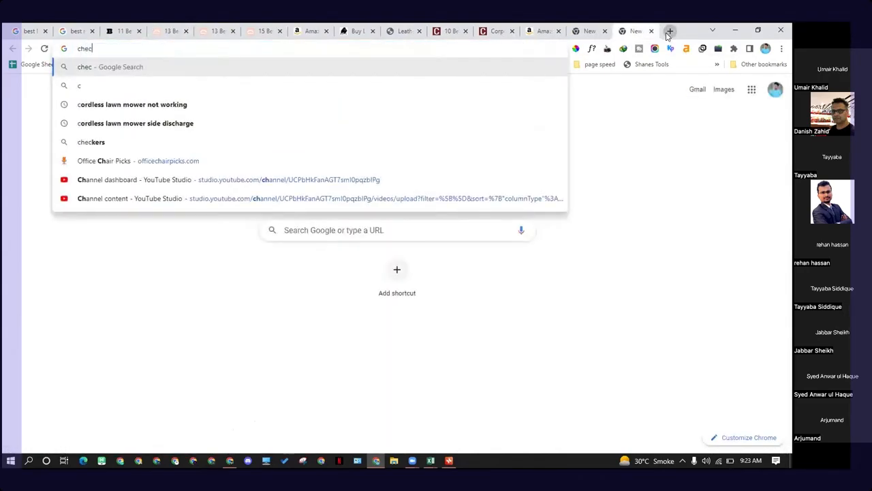
{"action": "type", "text": "l"}
{"action": "key", "text": "BackSpace"}
{"action": "type", "text": "l"}
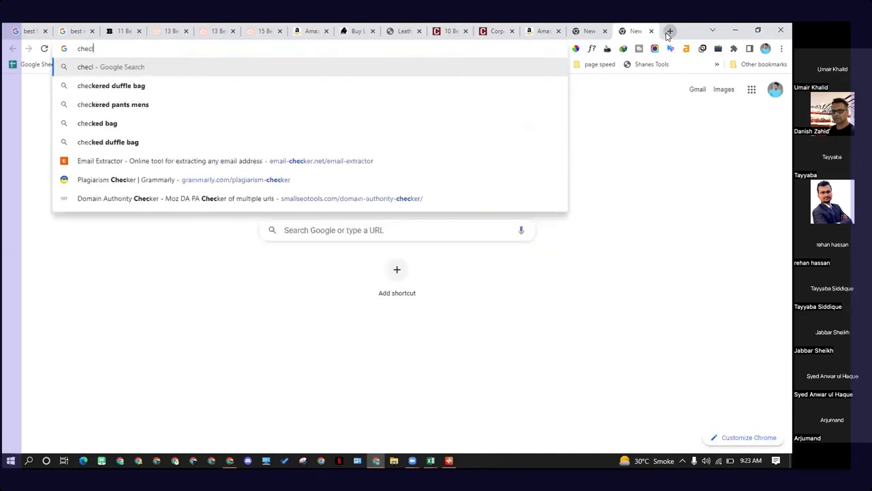
{"action": "key", "text": "BackSpace"}
{"action": "type", "text": "k m"}
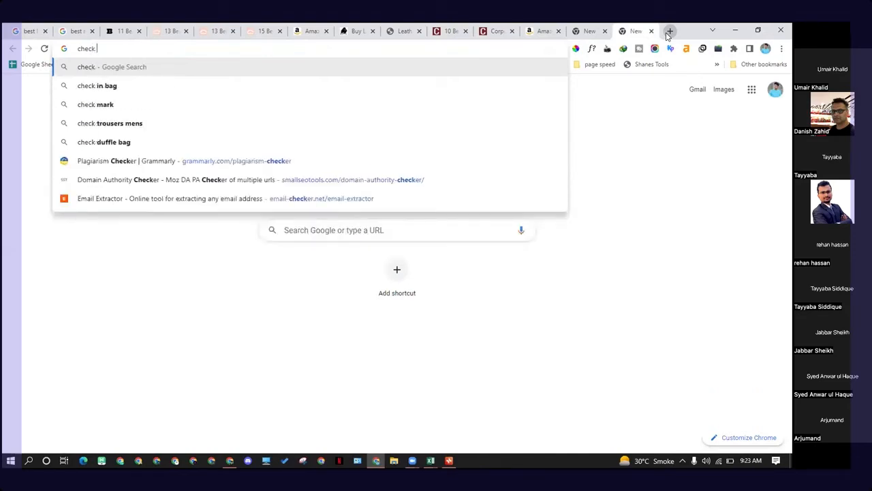
{"action": "type", "text": "y lin"}
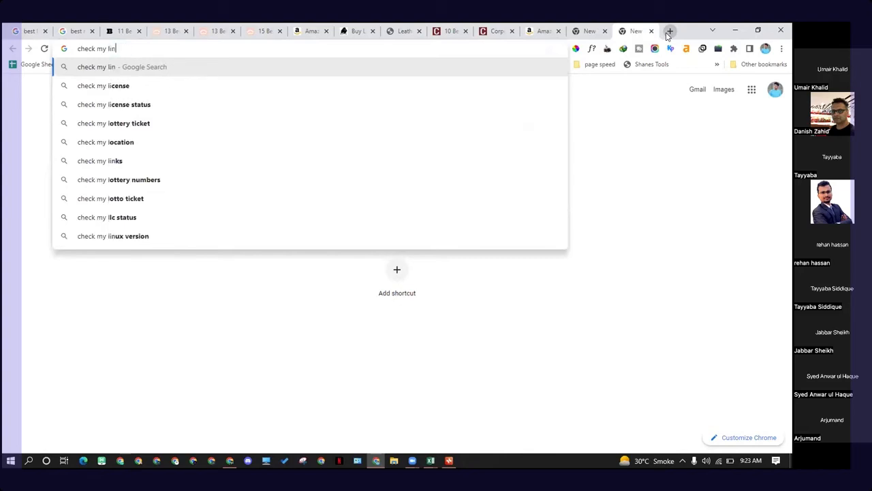
{"action": "type", "text": "ks"}
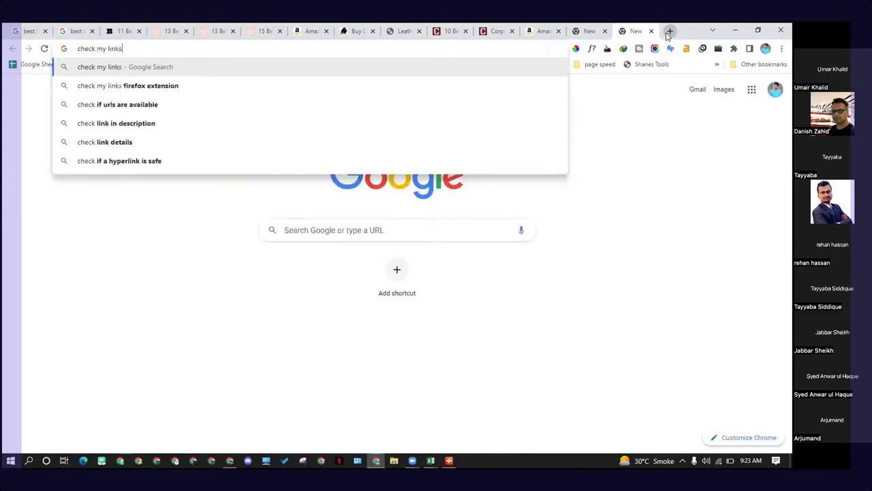
{"action": "key", "text": "Return"}
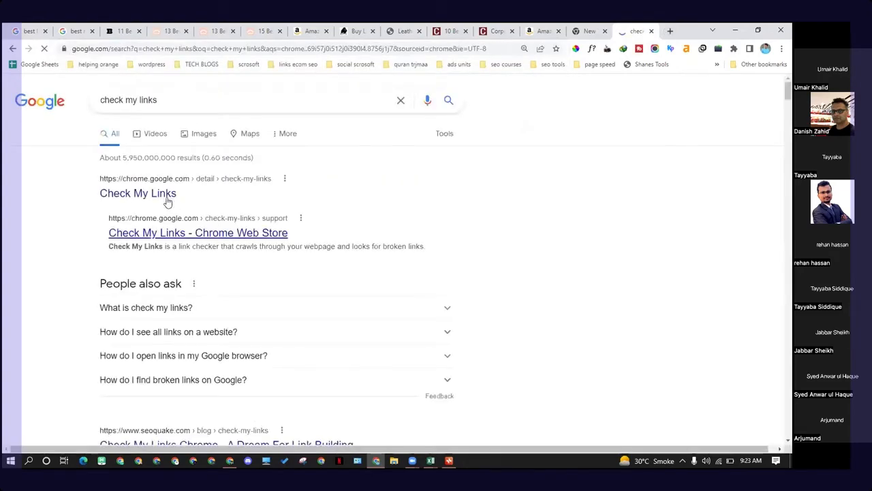
{"action": "left_click", "coordinate": [164, 199]}
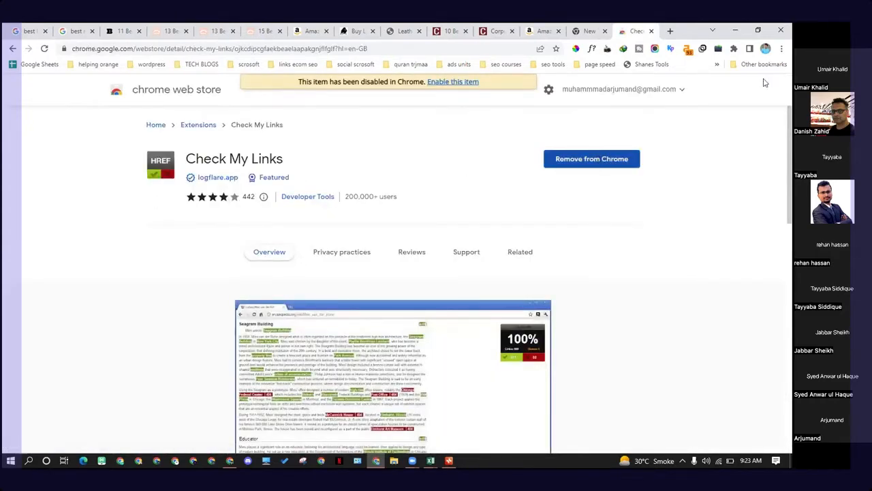
Step: Enable the Check My Links extension and switch back to the under-$100 weekender bag article tab
{"action": "left_click", "coordinate": [443, 83]}
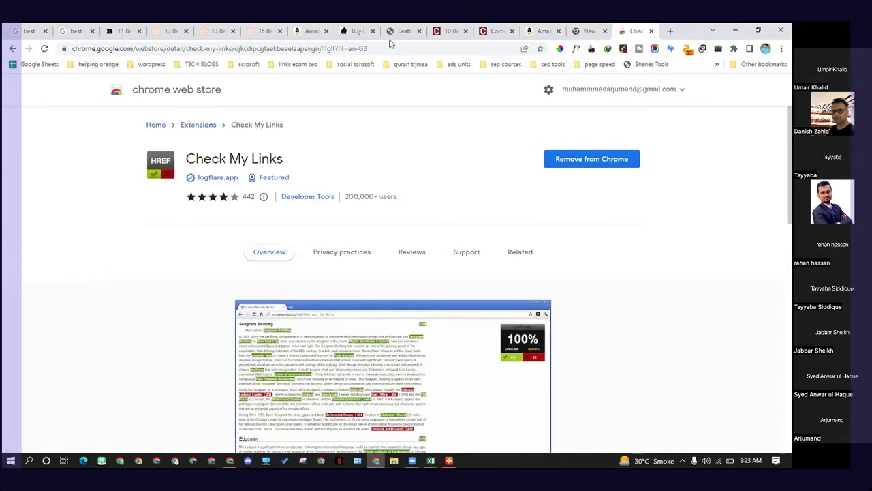
{"action": "left_click", "coordinate": [311, 30]}
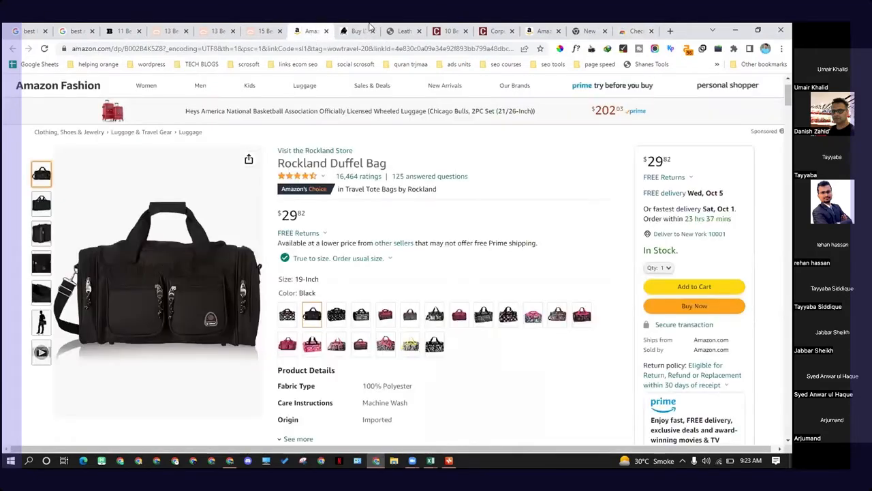
{"action": "left_click", "coordinate": [357, 31]}
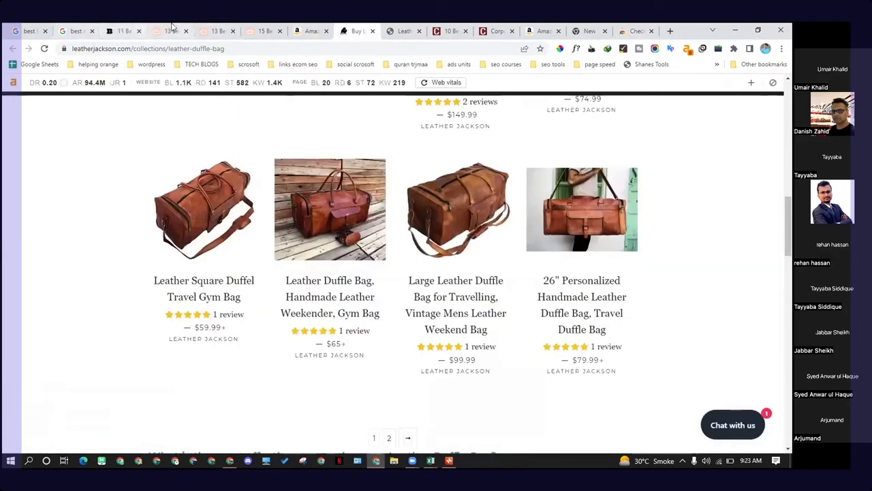
{"action": "left_click", "coordinate": [167, 30]}
{"action": "left_click", "coordinate": [127, 27]}
{"action": "left_click", "coordinate": [175, 31]}
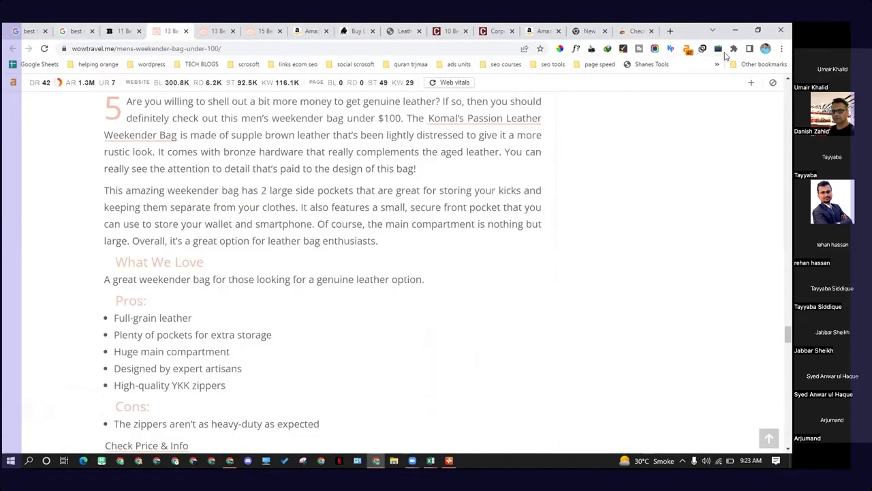
Step: Reload the under-$100 article and run the Check My Links extension on it to check its links
{"action": "left_click", "coordinate": [734, 49]}
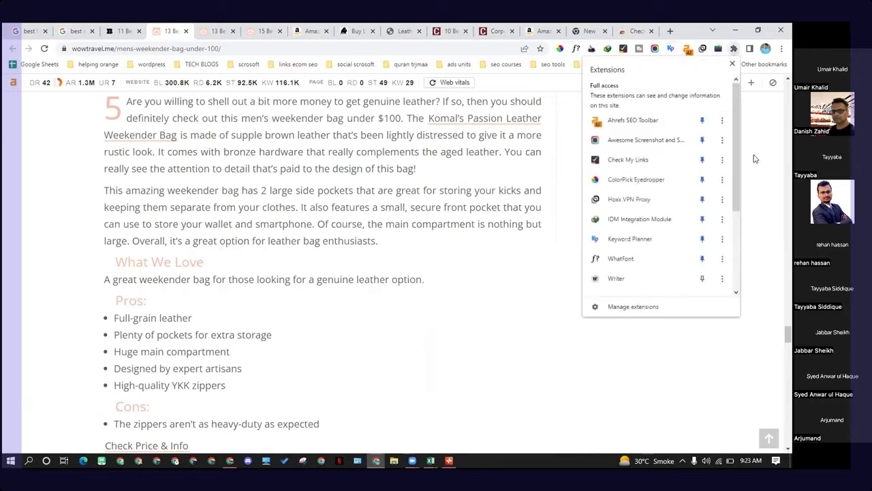
{"action": "scroll", "coordinate": [708, 156], "scroll_direction": "down", "scroll_amount": 1}
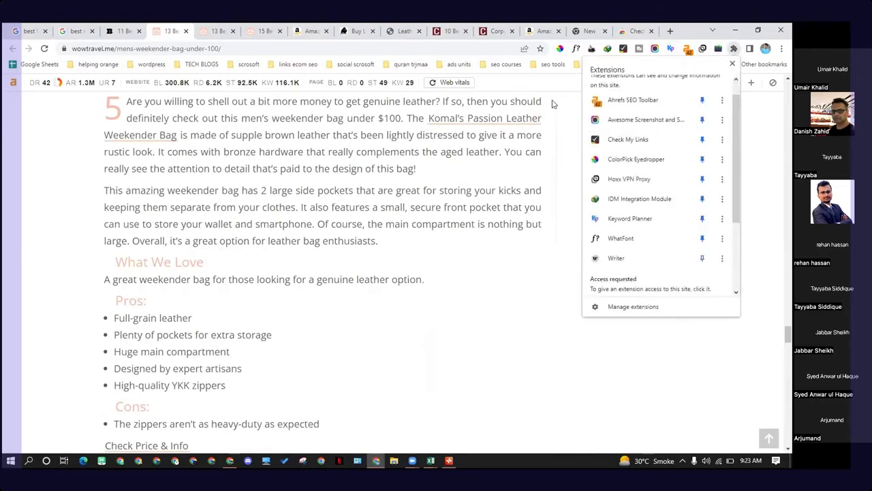
{"action": "left_click", "coordinate": [44, 49]}
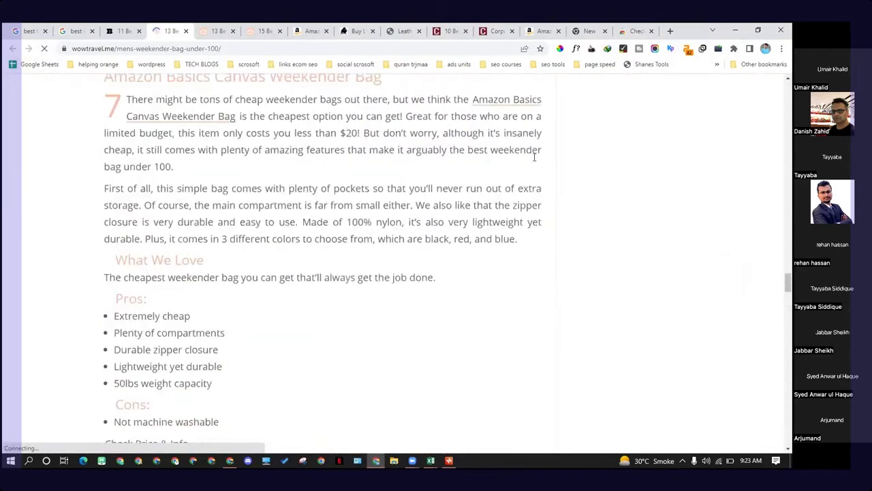
{"action": "left_click", "coordinate": [623, 50]}
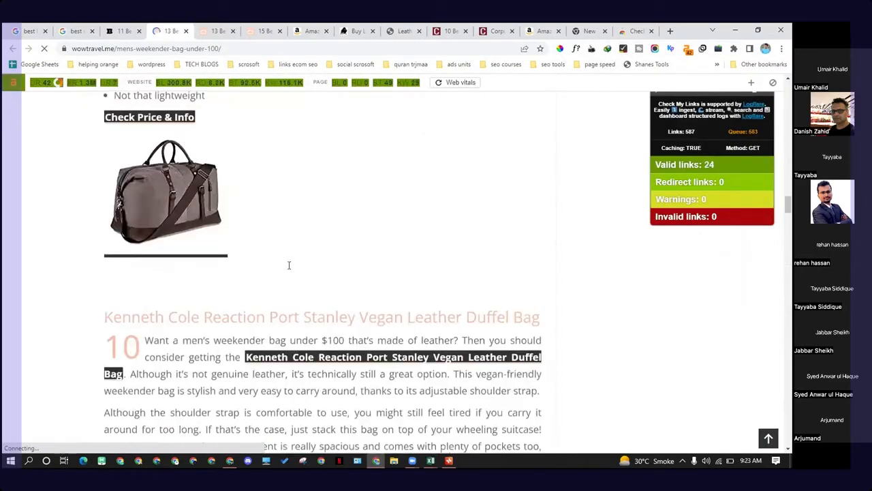
{"action": "scroll", "coordinate": [279, 271], "scroll_direction": "up", "scroll_amount": 20}
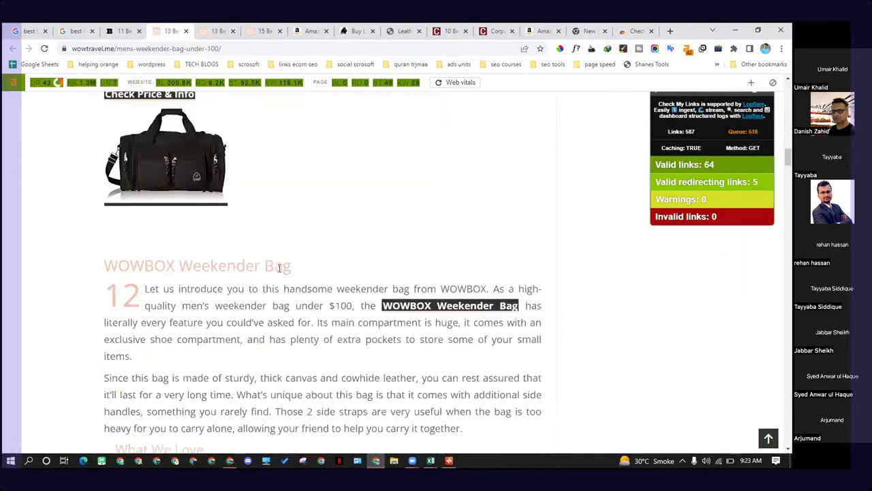
Step: Scroll through the under-$100 weekender bag article to review its link check highlighting
{"action": "scroll", "coordinate": [278, 272], "scroll_direction": "up", "scroll_amount": 10}
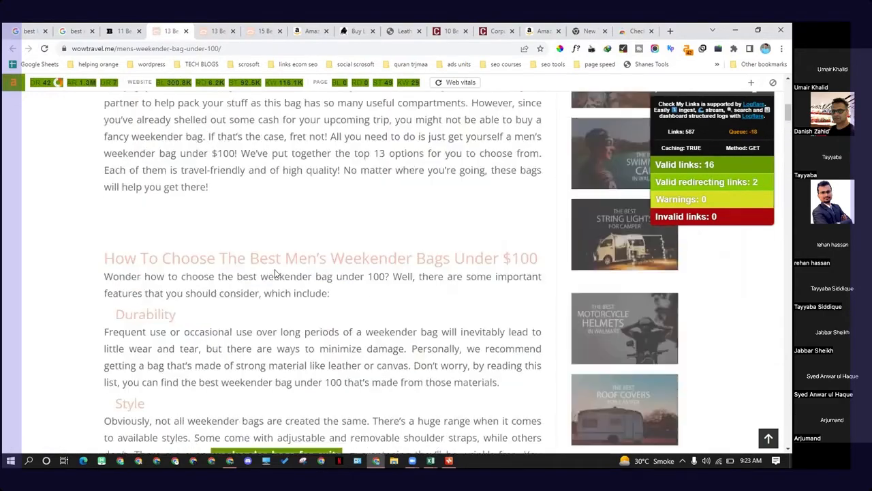
{"action": "scroll", "coordinate": [269, 278], "scroll_direction": "up", "scroll_amount": 3}
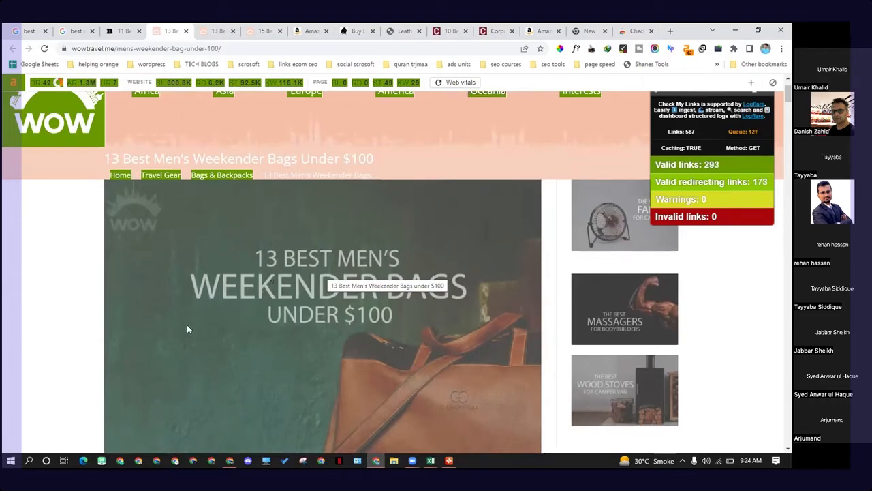
{"action": "scroll", "coordinate": [187, 324], "scroll_direction": "down", "scroll_amount": 5}
{"action": "scroll", "coordinate": [138, 315], "scroll_direction": "down", "scroll_amount": 6}
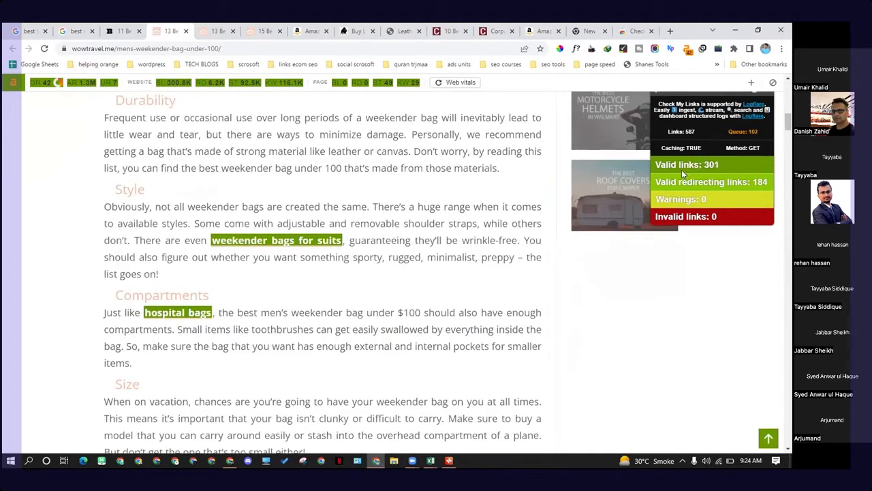
Step: Open a new tab and search Google for "internal and external links extension chrome"
{"action": "left_click", "coordinate": [734, 48]}
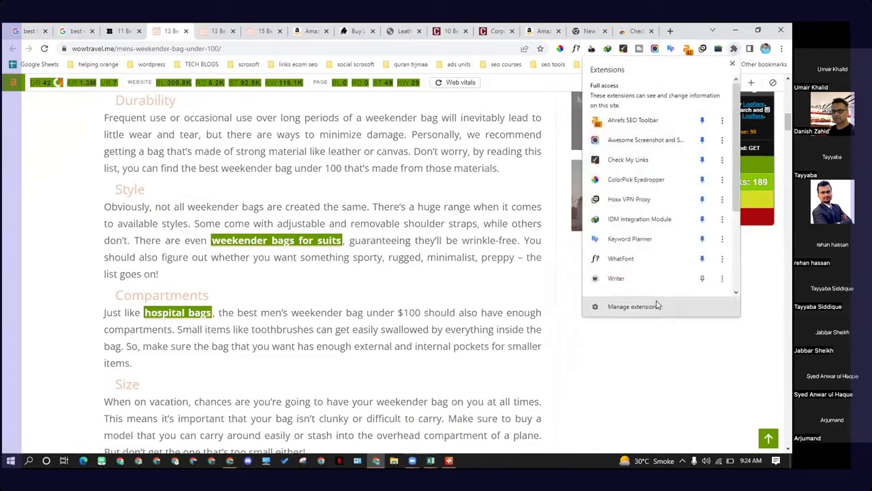
{"action": "left_click", "coordinate": [669, 31]}
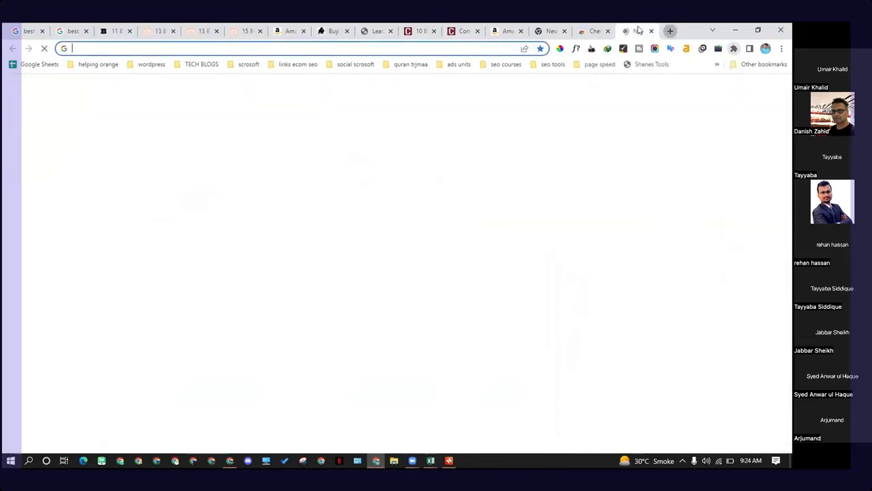
{"action": "type", "text": "o"}
{"action": "key", "text": "BackSpace"}
{"action": "key", "text": "BackSpace"}
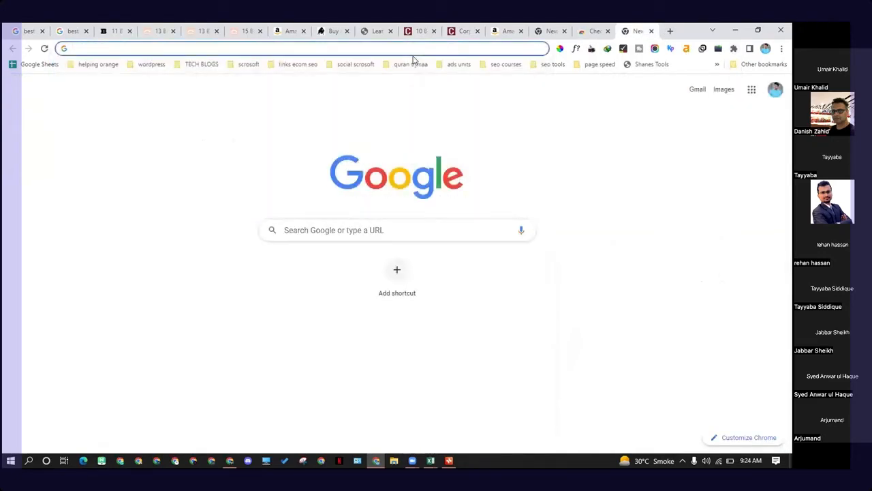
{"action": "type", "text": "internal"}
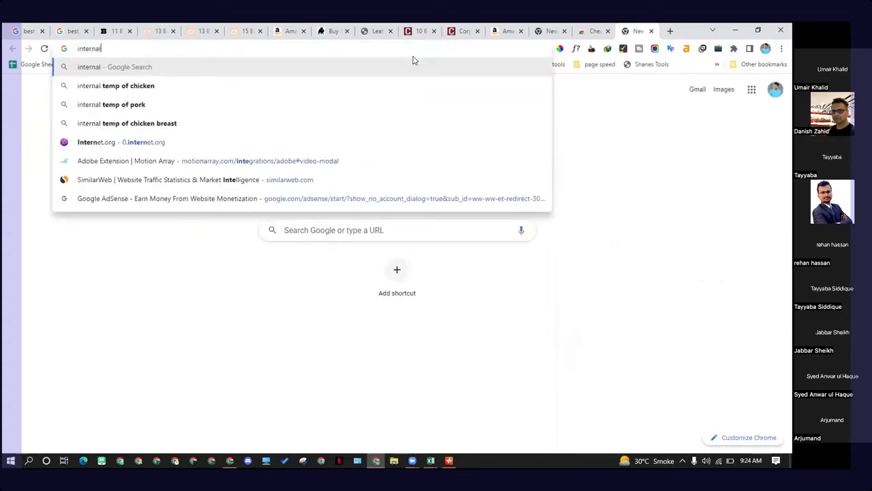
{"action": "type", "text": " and e"}
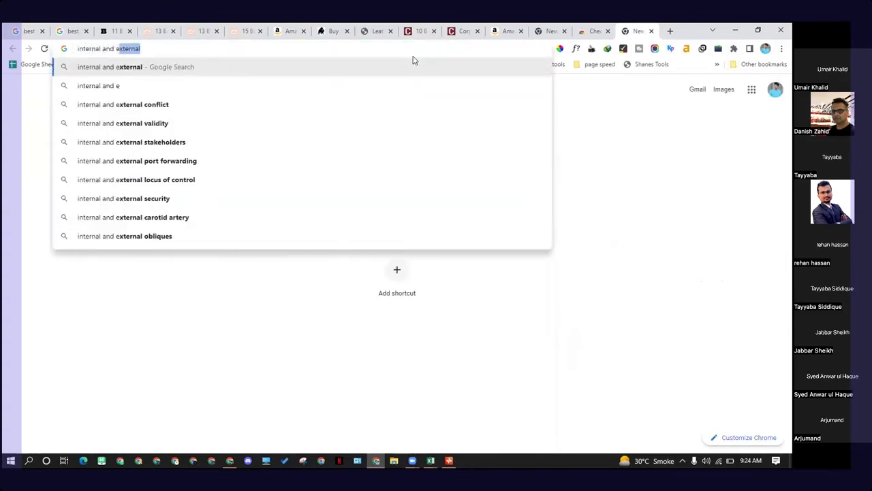
{"action": "type", "text": "xternal"}
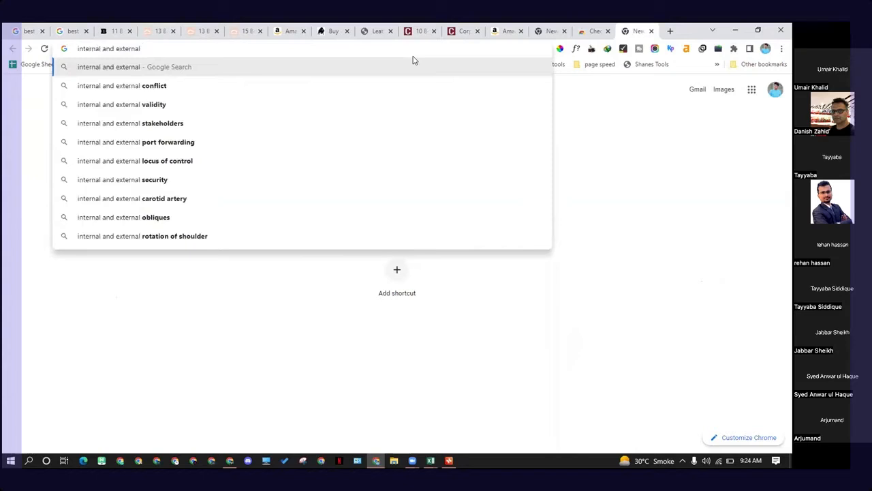
{"action": "type", "text": " links "}
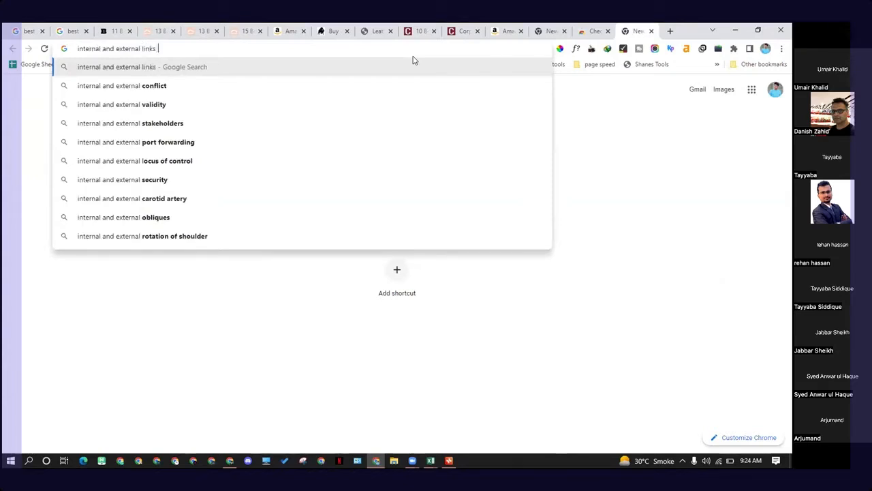
{"action": "type", "text": "ex"}
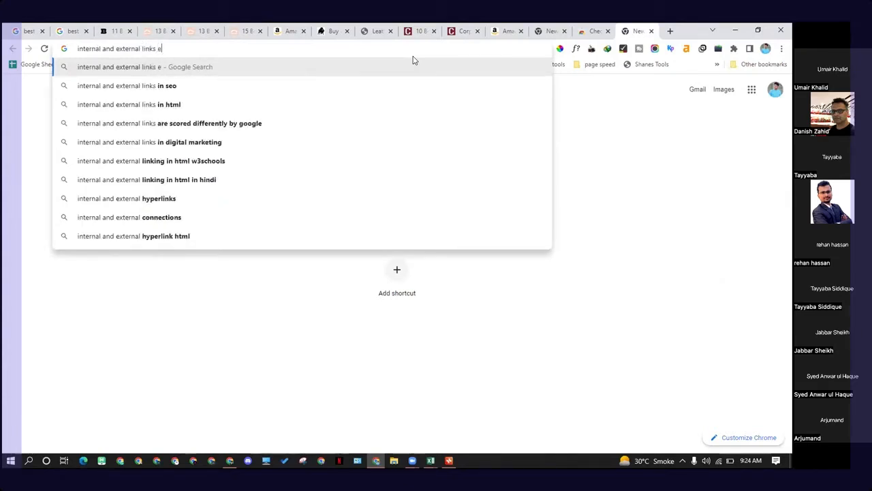
{"action": "type", "text": "tension"}
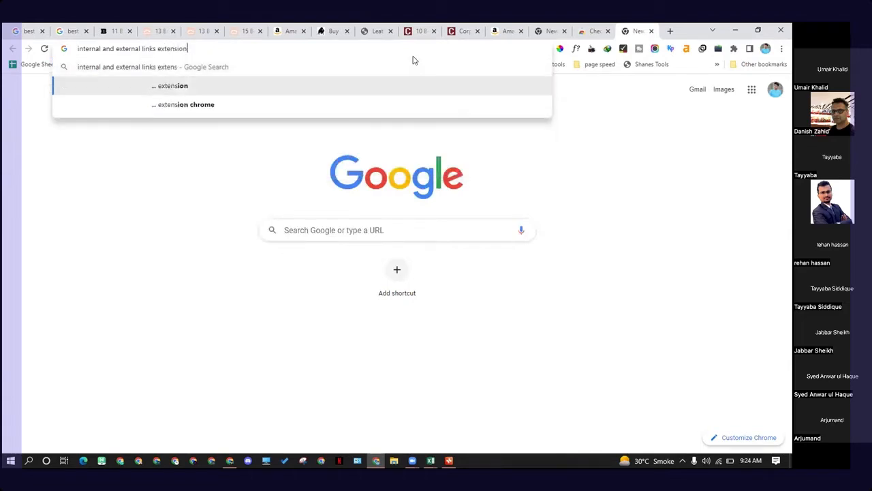
{"action": "key", "text": "Down"}
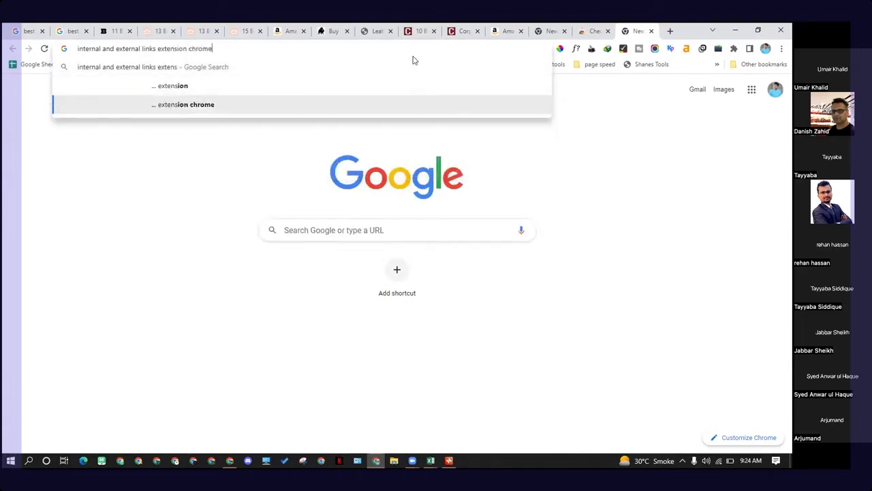
{"action": "key", "text": "Return"}
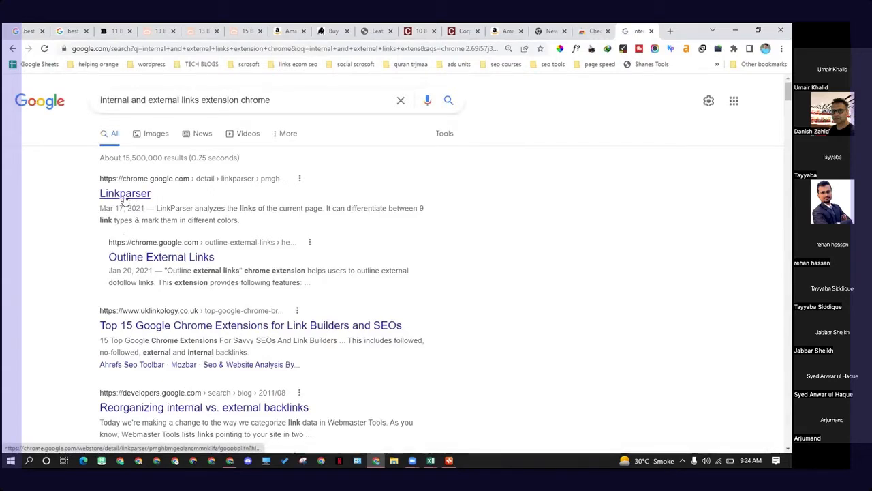
Step: Open the Linkparser result in a new tab and review its Chrome Web Store page
{"action": "right_click", "coordinate": [134, 203]}
{"action": "left_click", "coordinate": [134, 204]}
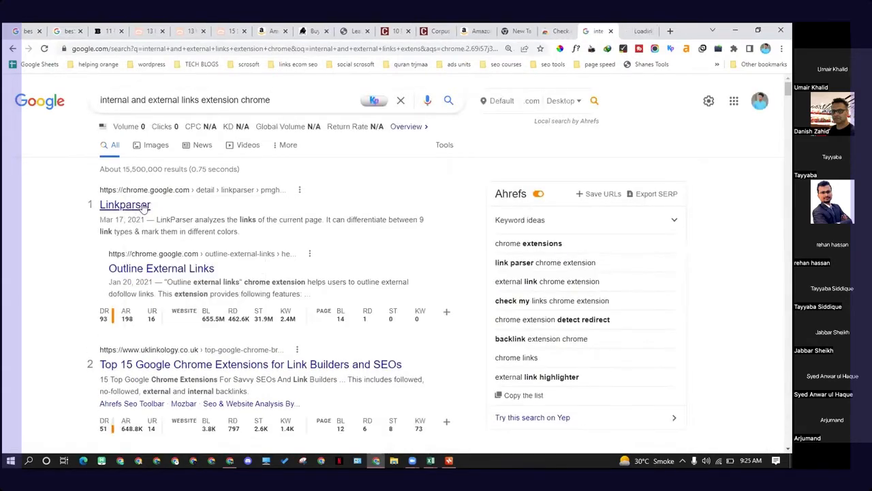
{"action": "left_click", "coordinate": [628, 29]}
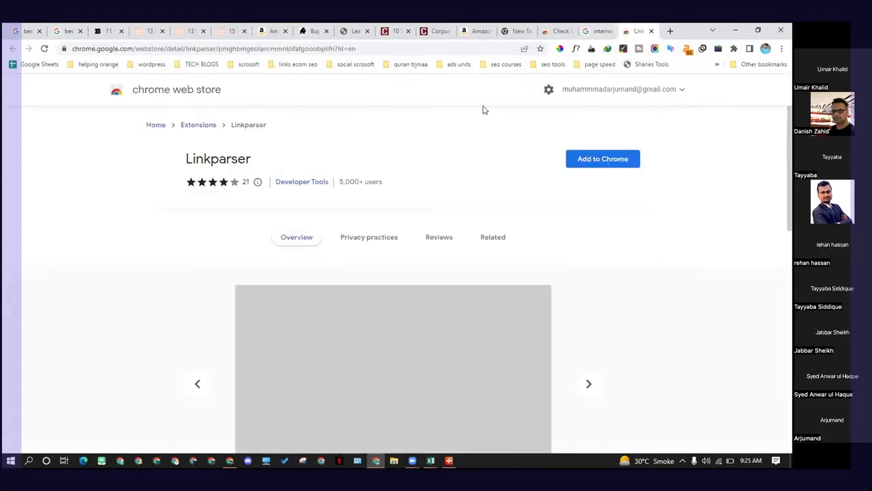
{"action": "scroll", "coordinate": [453, 132], "scroll_direction": "down", "scroll_amount": 1}
{"action": "scroll", "coordinate": [438, 133], "scroll_direction": "down", "scroll_amount": 1}
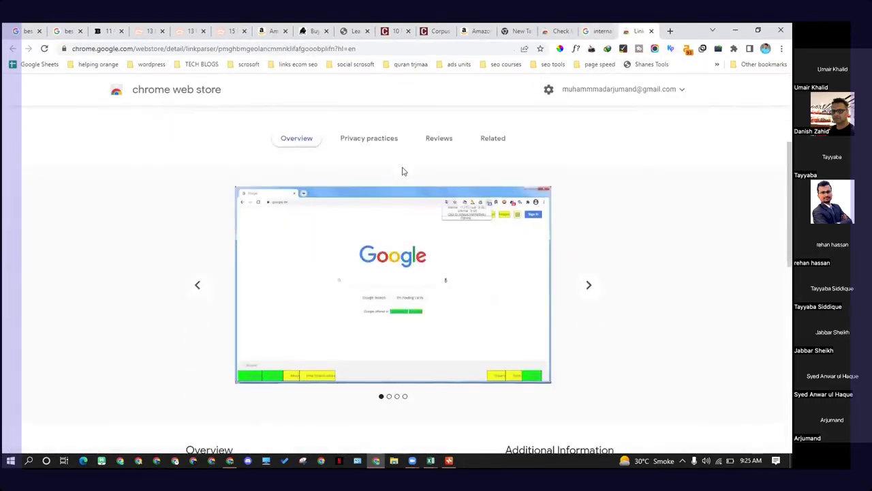
{"action": "scroll", "coordinate": [402, 171], "scroll_direction": "down", "scroll_amount": 1}
{"action": "scroll", "coordinate": [403, 171], "scroll_direction": "up", "scroll_amount": 2}
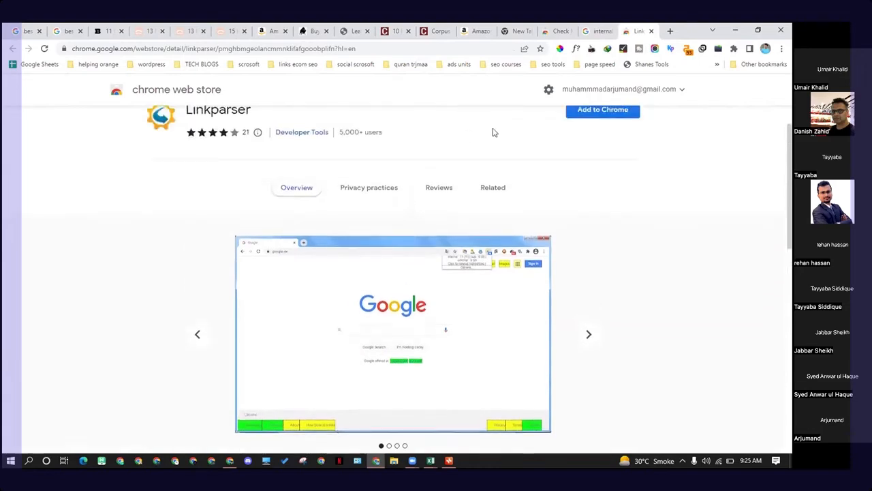
Step: Add the Linkparser extension to Chrome and dismiss the confirmation popup
{"action": "left_click", "coordinate": [586, 113]}
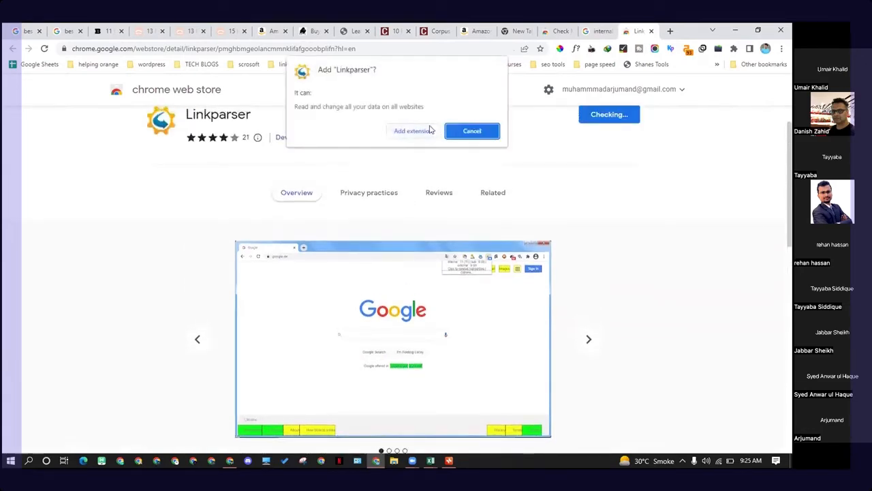
{"action": "left_click", "coordinate": [414, 132]}
{"action": "scroll", "coordinate": [385, 140], "scroll_direction": "down", "scroll_amount": 10}
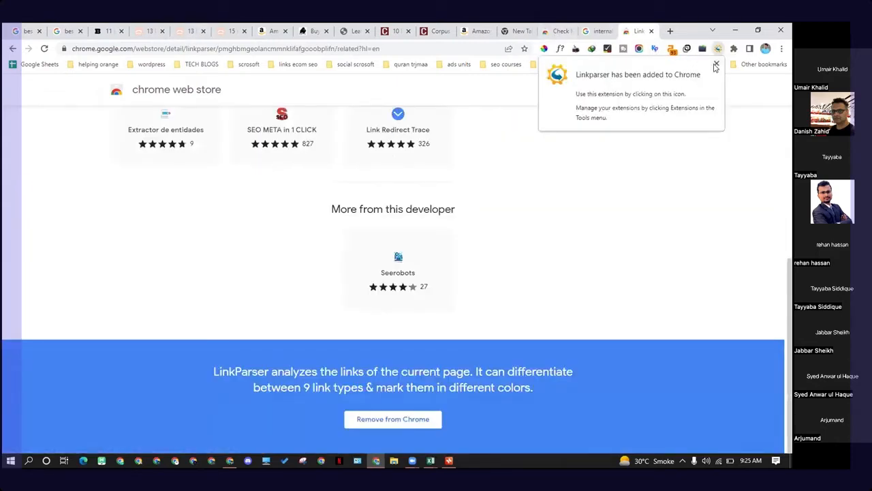
{"action": "left_click", "coordinate": [716, 65]}
Step: Pin the Linkparser extension to the browser toolbar from the extensions list
{"action": "left_click", "coordinate": [733, 48]}
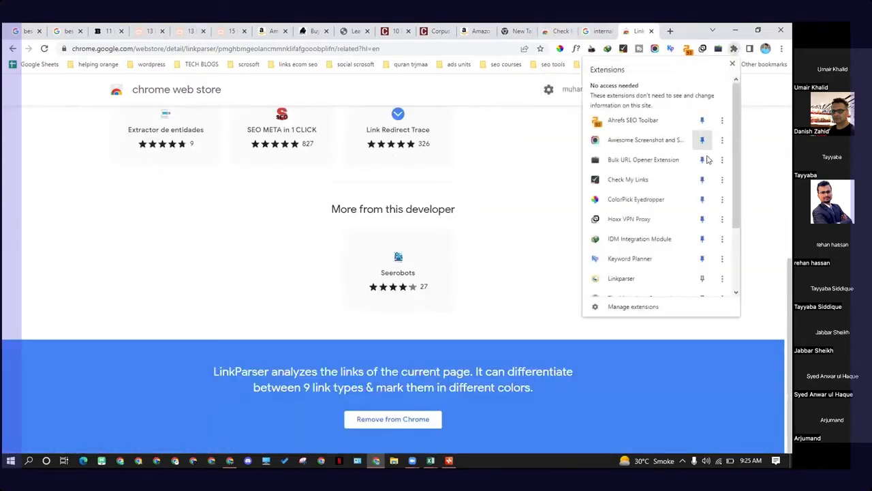
{"action": "scroll", "coordinate": [708, 159], "scroll_direction": "down", "scroll_amount": 3}
{"action": "left_click", "coordinate": [702, 186]}
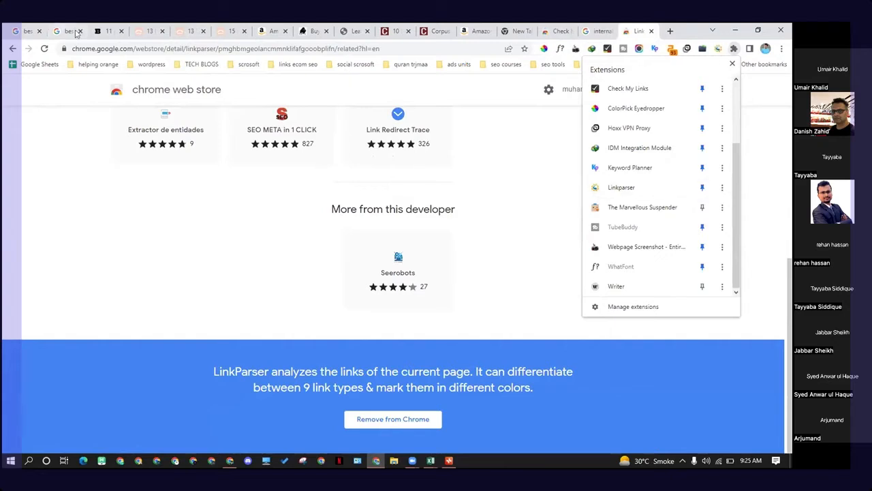
Step: Switch to the leather duffel bag article tab and open the Linkparser menu
{"action": "left_click", "coordinate": [104, 31]}
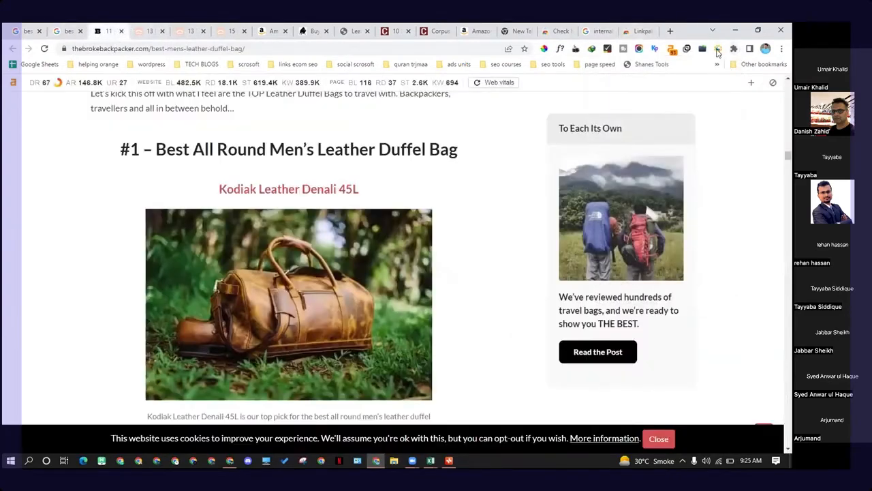
{"action": "left_click", "coordinate": [718, 49]}
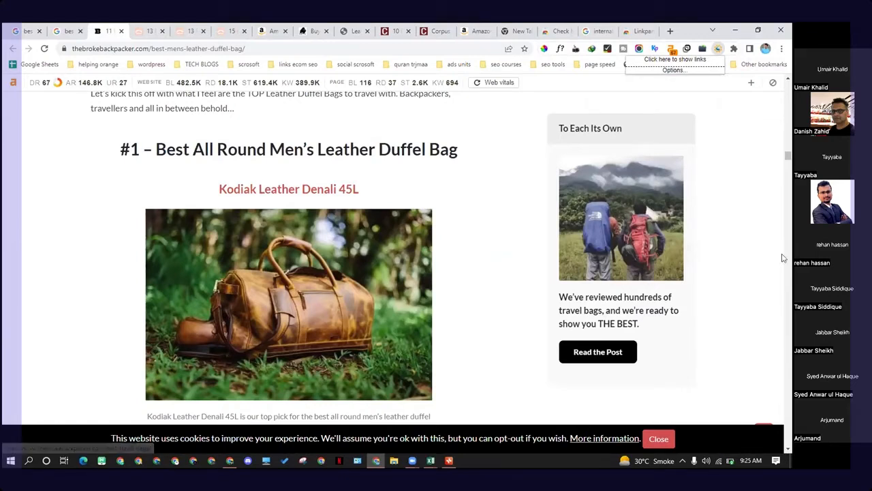
{"action": "left_click", "coordinate": [727, 234]}
Step: Return to the Linkparser store page and browse its related extensions
{"action": "left_click", "coordinate": [624, 29]}
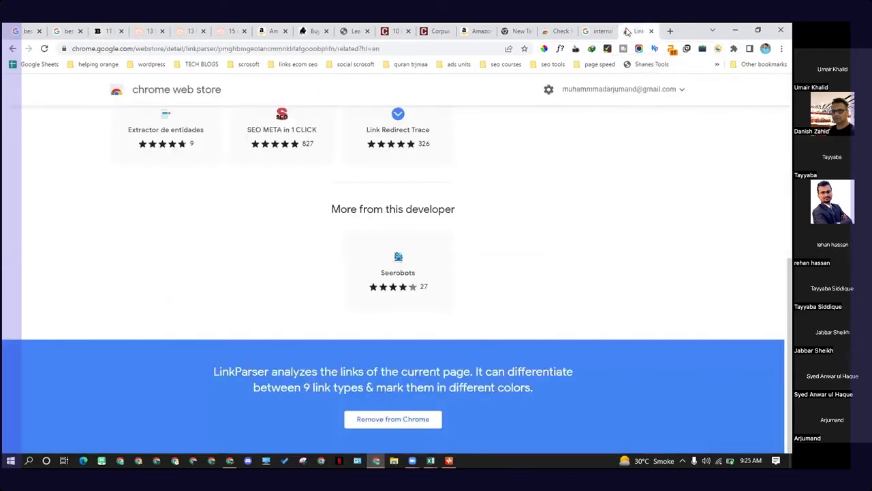
{"action": "scroll", "coordinate": [456, 166], "scroll_direction": "up", "scroll_amount": 3}
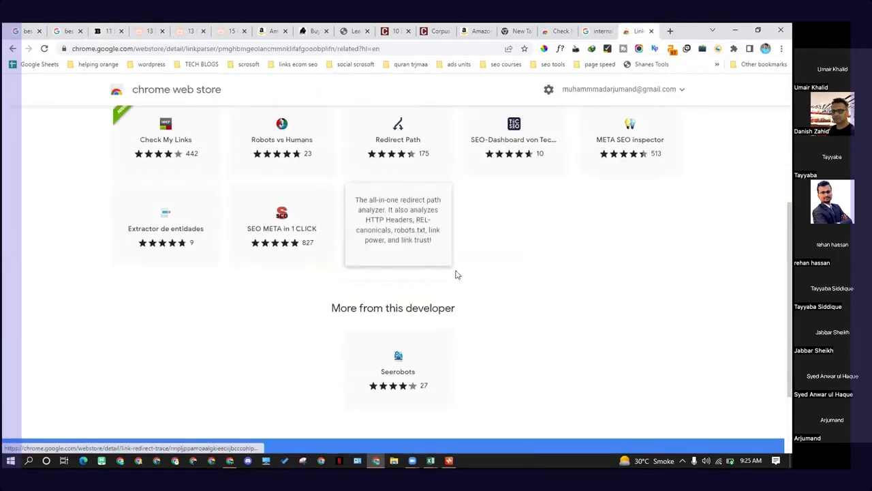
{"action": "scroll", "coordinate": [289, 306], "scroll_direction": "up", "scroll_amount": 1}
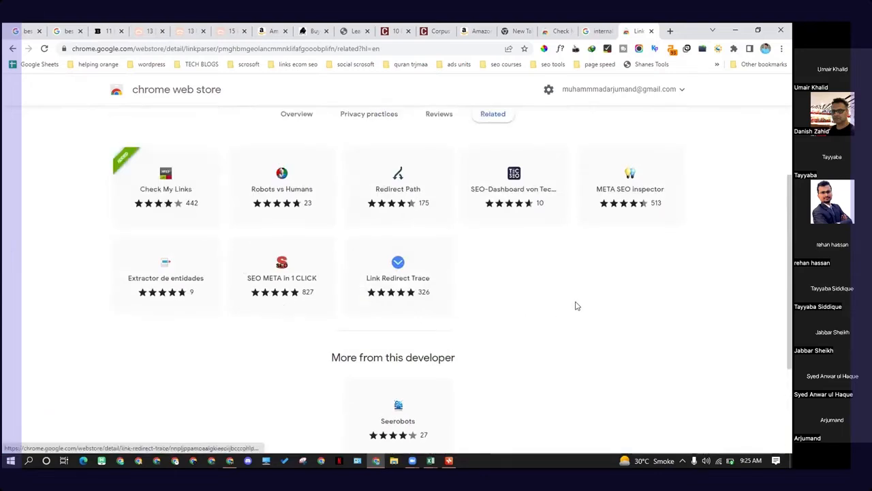
{"action": "scroll", "coordinate": [202, 333], "scroll_direction": "up", "scroll_amount": 2}
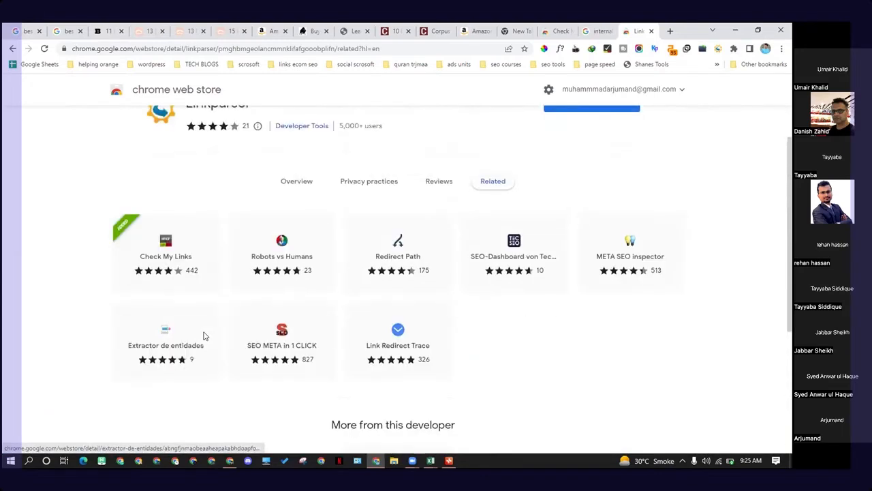
{"action": "scroll", "coordinate": [205, 334], "scroll_direction": "down", "scroll_amount": 1}
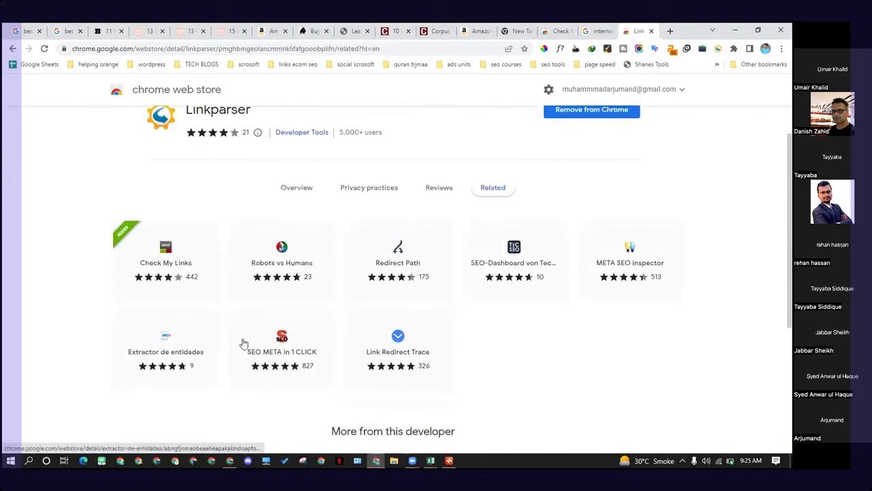
{"action": "mouse_move", "coordinate": [418, 368]}
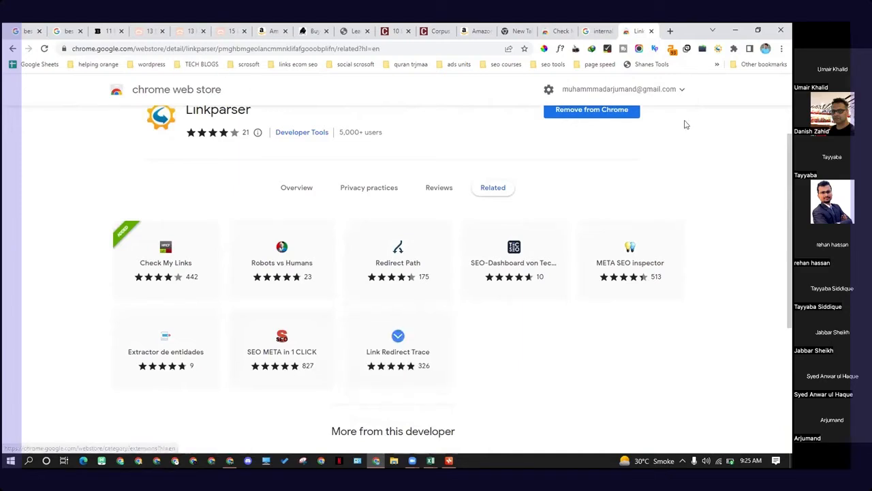
Step: On the leather duffel bag article, run Linkparser to show the page's links, then reload the page
{"action": "left_click", "coordinate": [103, 27]}
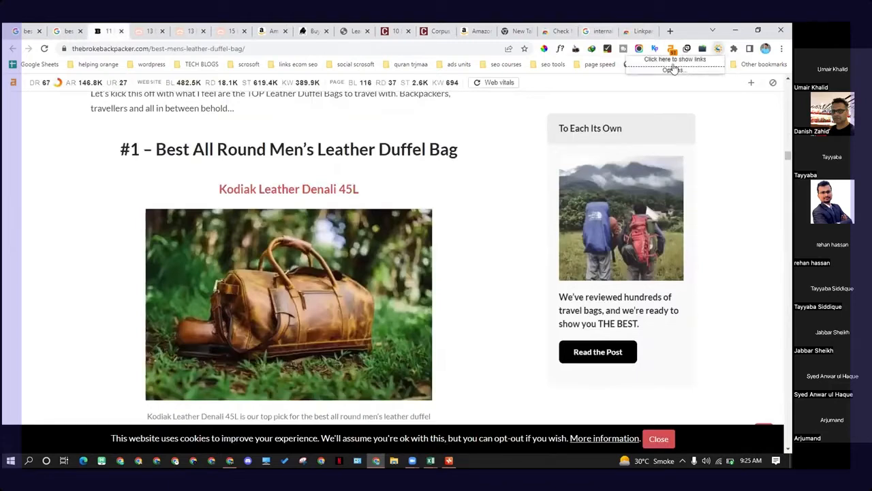
{"action": "left_click", "coordinate": [674, 64]}
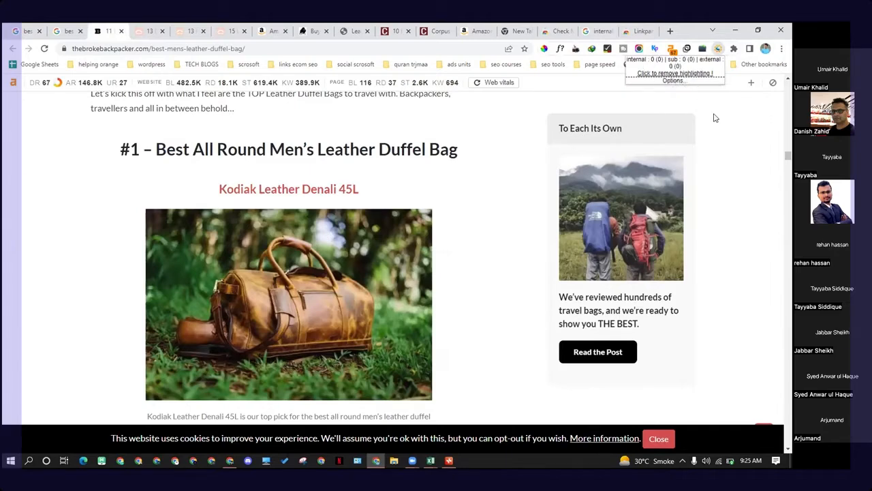
{"action": "left_click", "coordinate": [45, 49]}
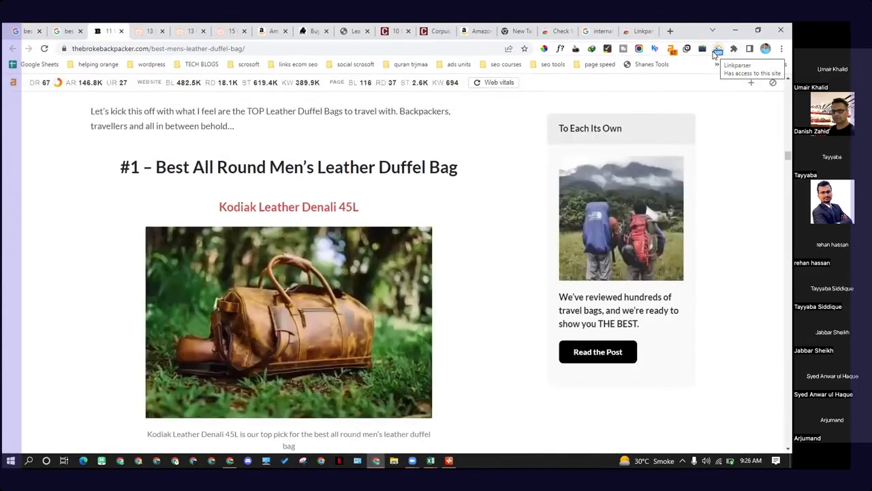
Step: Open the Linkparser options page from the extension's menu
{"action": "left_click", "coordinate": [717, 52]}
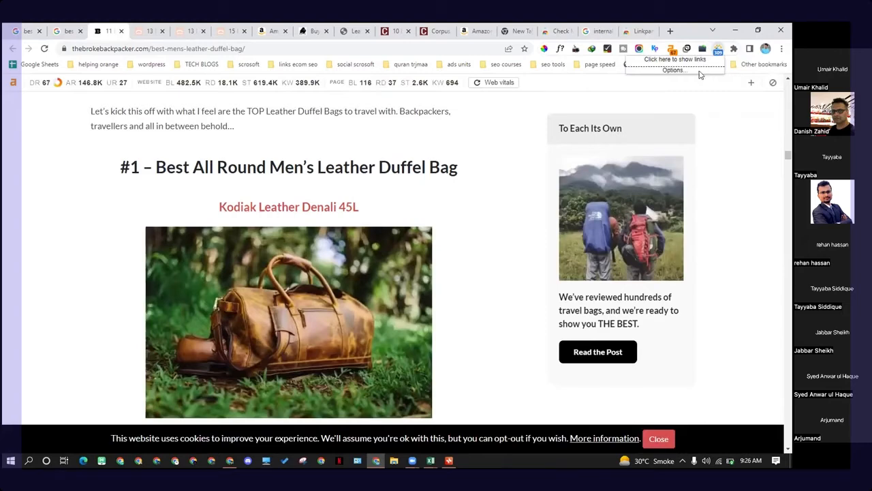
{"action": "left_click", "coordinate": [699, 71]}
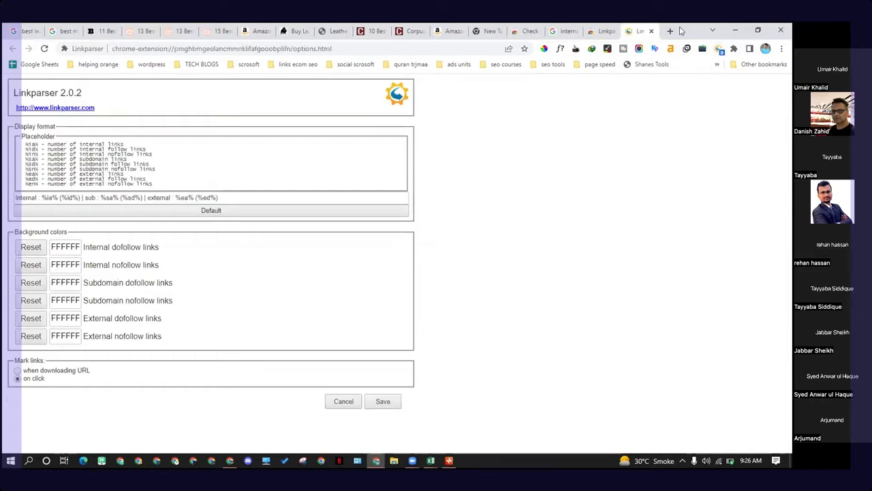
Step: Open the browser's extensions management page from the article tab and scroll down to the Linkparser entry
{"action": "left_click", "coordinate": [102, 31]}
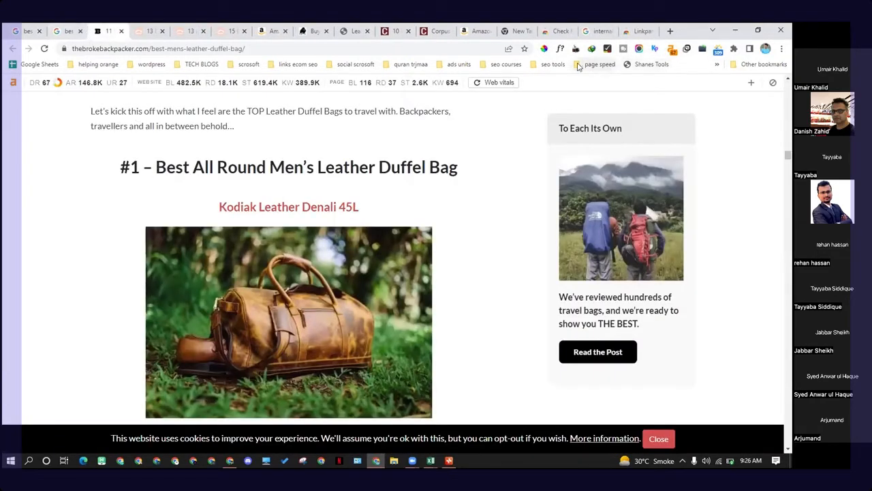
{"action": "left_click", "coordinate": [733, 48]}
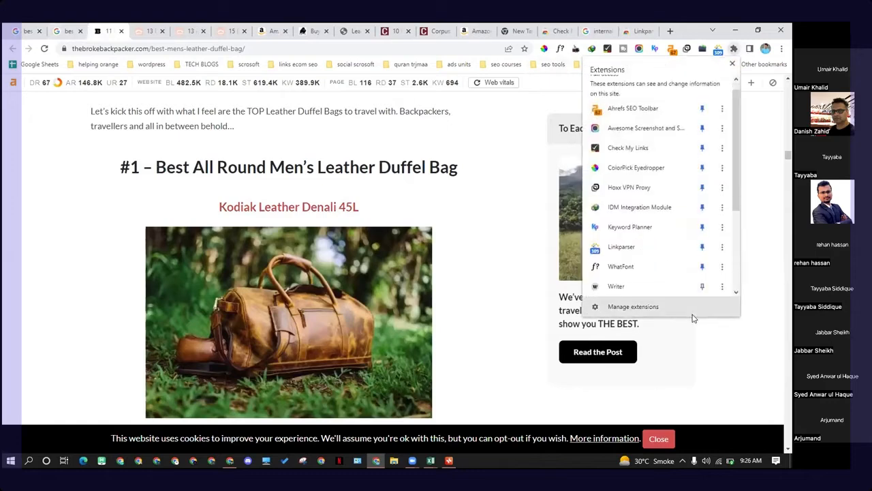
{"action": "left_click", "coordinate": [690, 310]}
{"action": "scroll", "coordinate": [220, 255], "scroll_direction": "down", "scroll_amount": 4}
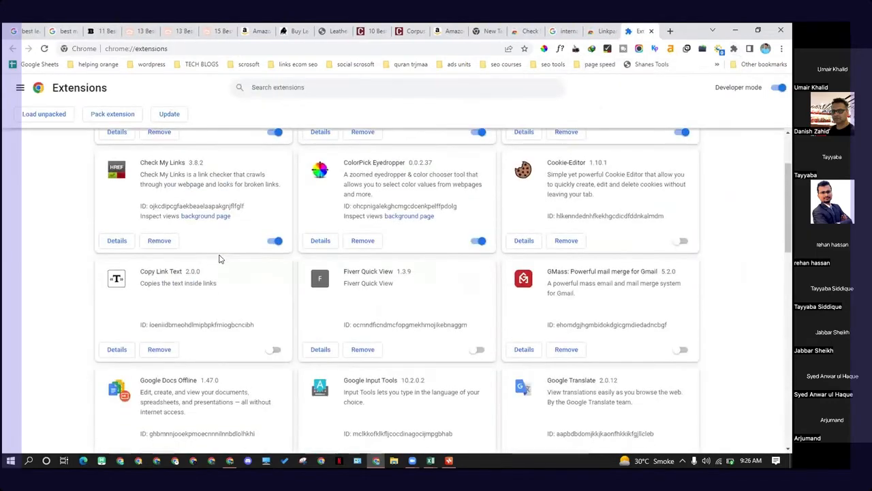
{"action": "scroll", "coordinate": [215, 259], "scroll_direction": "down", "scroll_amount": 3}
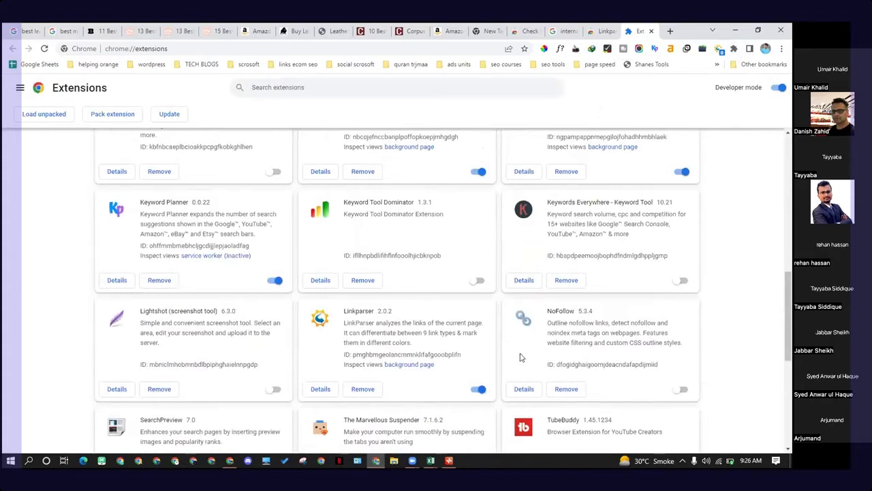
{"action": "scroll", "coordinate": [519, 355], "scroll_direction": "down", "scroll_amount": 1}
{"action": "scroll", "coordinate": [443, 225], "scroll_direction": "down", "scroll_amount": 2}
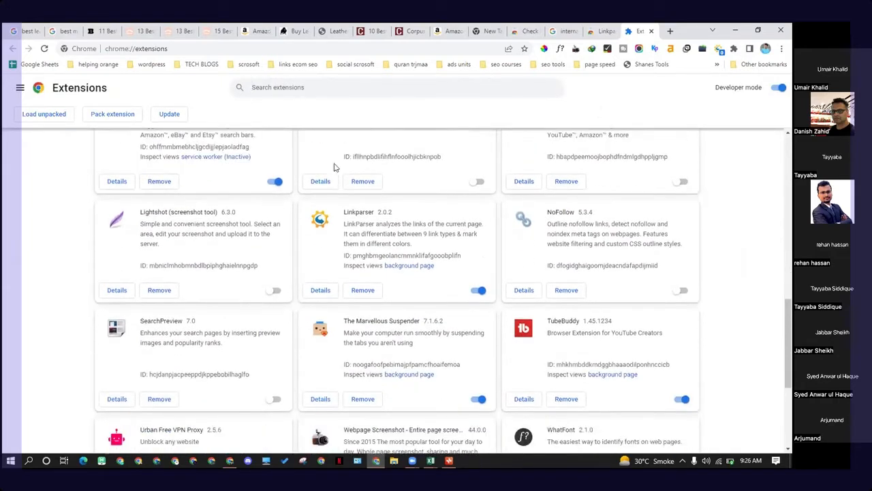
Step: On the leather duffel bag article, run Check My Links and scroll through the page to review its link status
{"action": "left_click", "coordinate": [95, 31]}
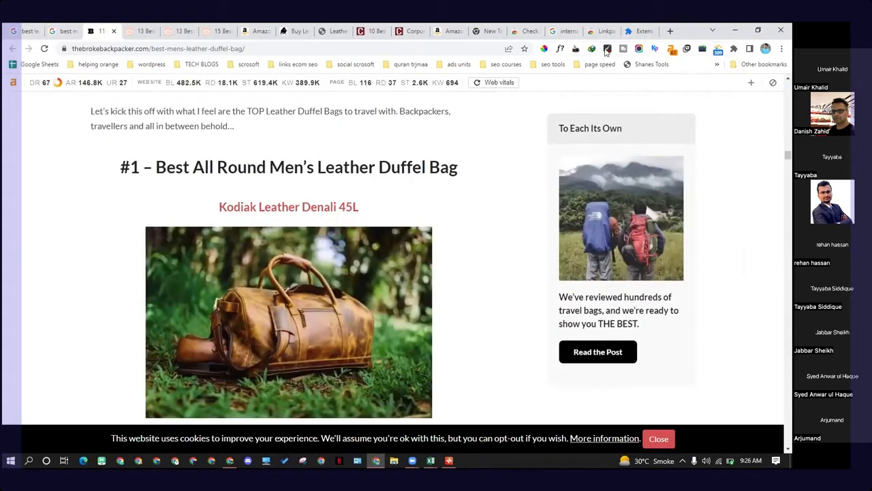
{"action": "left_click", "coordinate": [607, 48]}
{"action": "scroll", "coordinate": [368, 232], "scroll_direction": "down", "scroll_amount": 1}
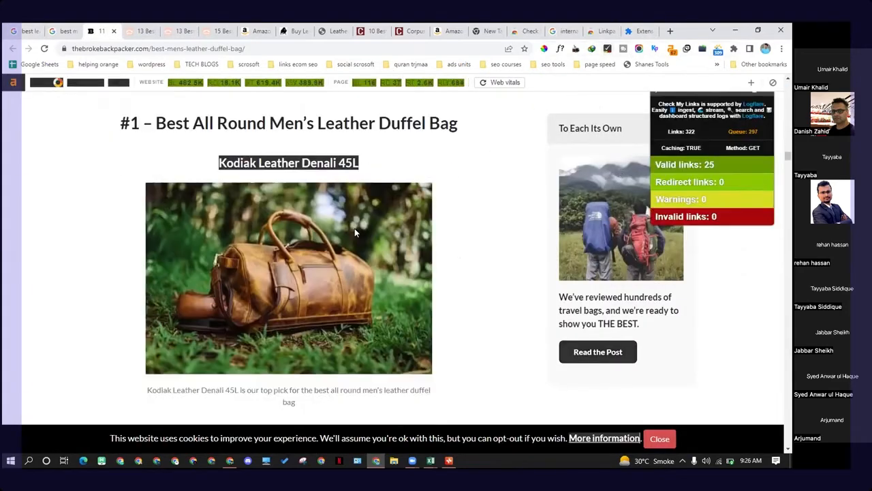
{"action": "scroll", "coordinate": [355, 232], "scroll_direction": "down", "scroll_amount": 5}
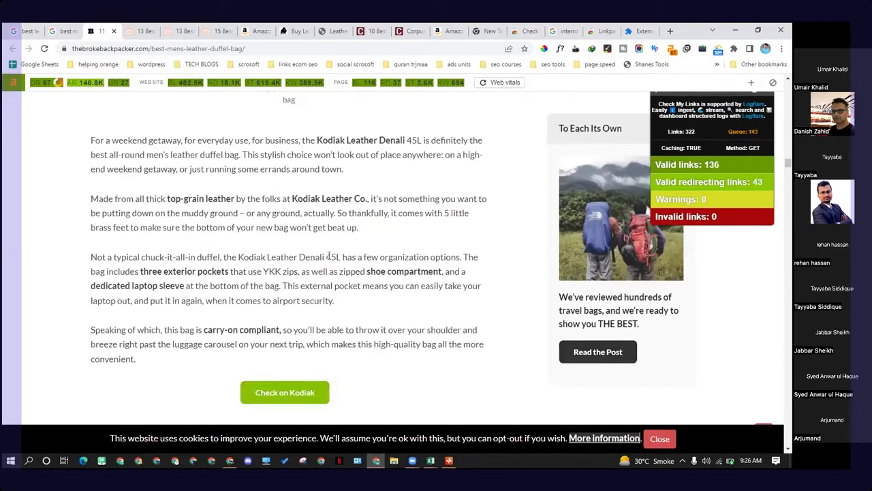
{"action": "scroll", "coordinate": [328, 256], "scroll_direction": "down", "scroll_amount": 2}
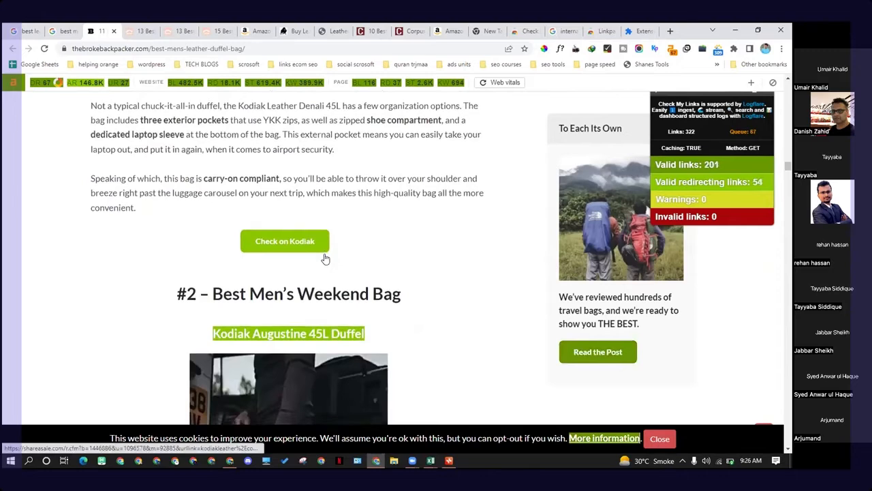
{"action": "scroll", "coordinate": [325, 257], "scroll_direction": "down", "scroll_amount": 2}
{"action": "scroll", "coordinate": [308, 234], "scroll_direction": "down", "scroll_amount": 3}
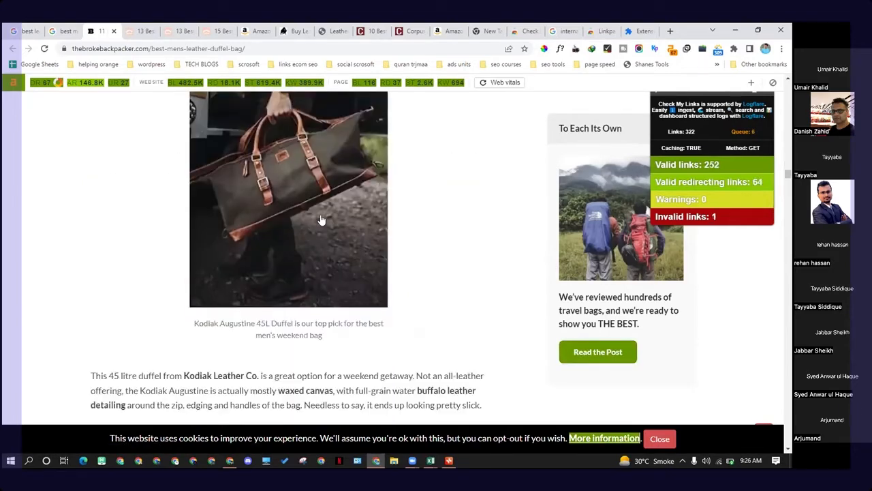
{"action": "scroll", "coordinate": [322, 220], "scroll_direction": "up", "scroll_amount": 3}
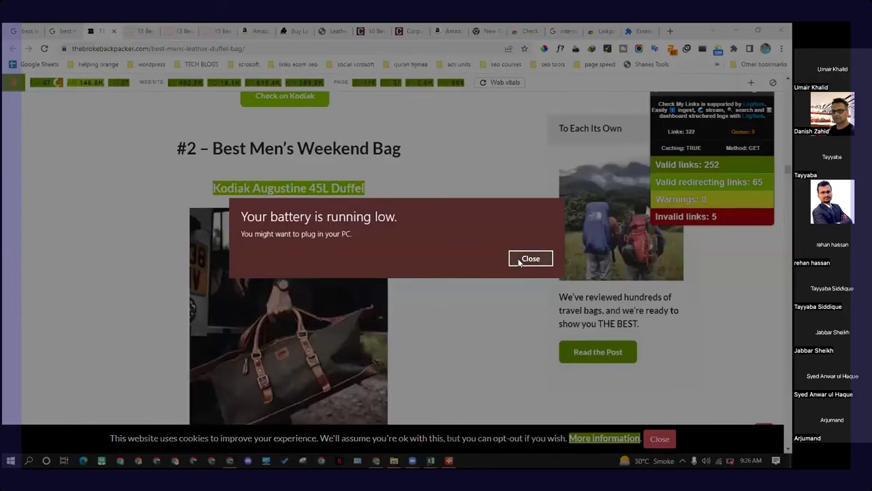
{"action": "left_click", "coordinate": [530, 258]}
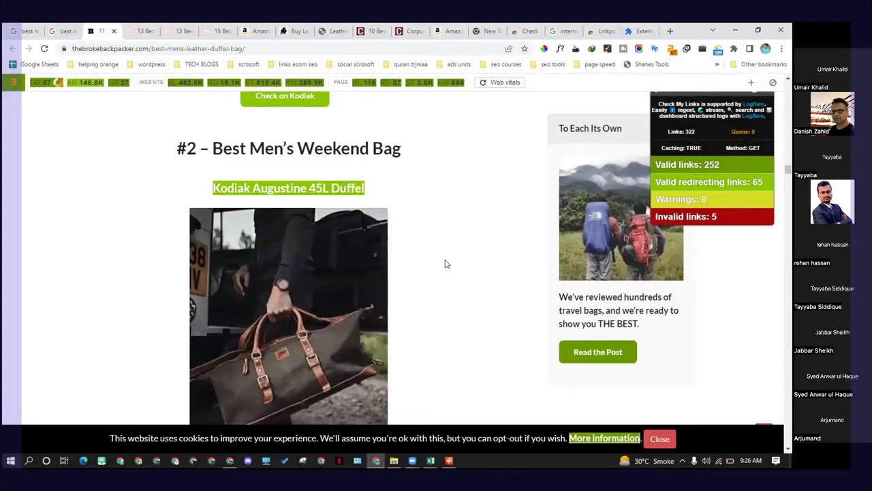
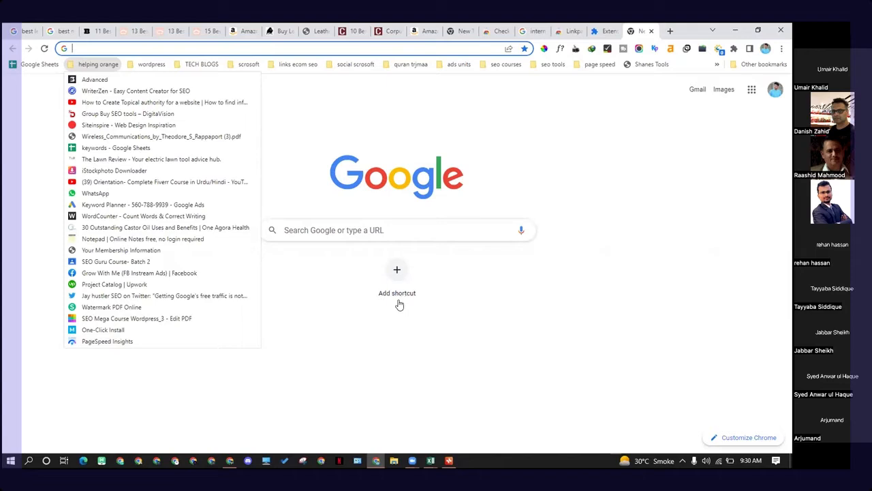
Step: Switch to the keyword master spreadsheet and review its keyword, volume, competition, bid and KD columns
{"action": "left_click", "coordinate": [506, 406]}
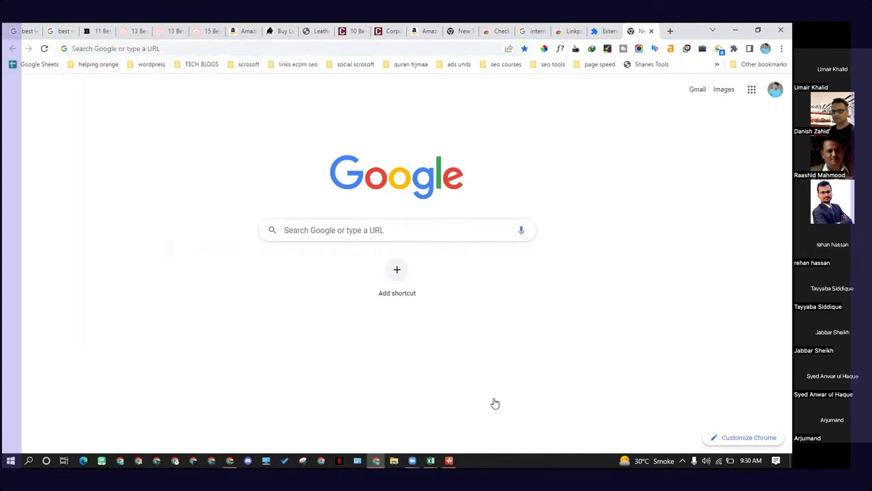
{"action": "left_click", "coordinate": [432, 461]}
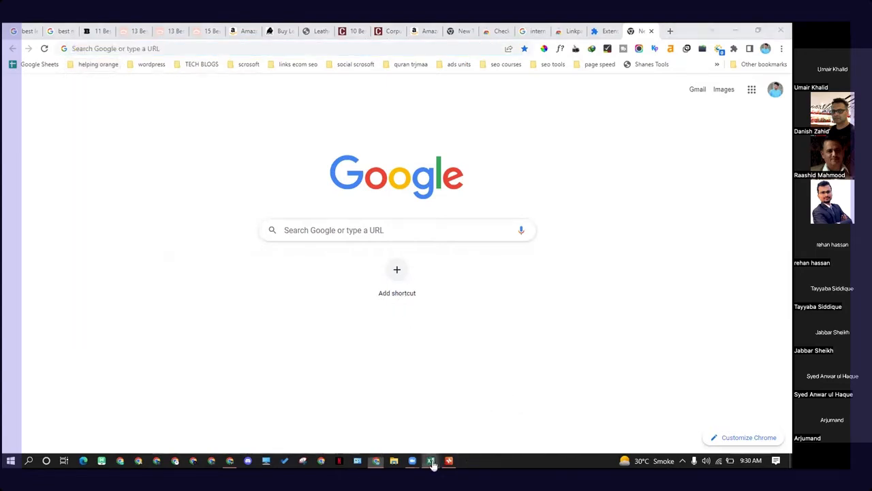
{"action": "left_click", "coordinate": [392, 431]}
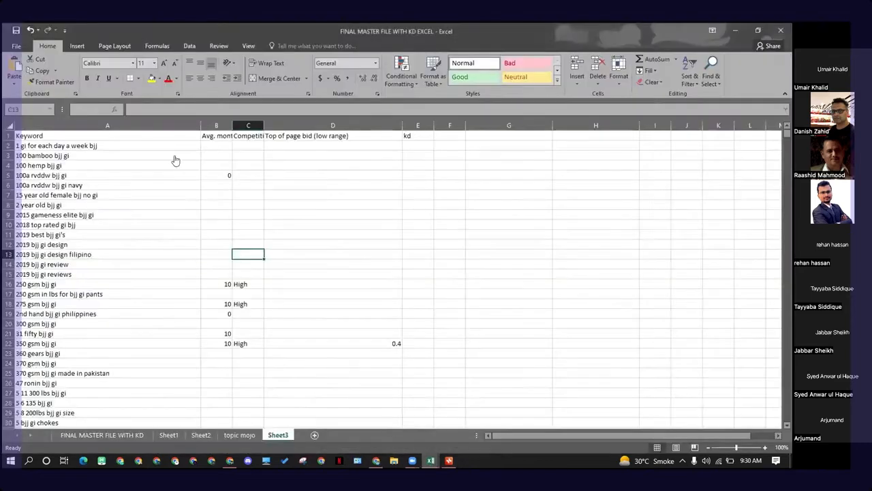
{"action": "left_click_drag", "start_coordinate": [227, 146], "coordinate": [238, 205]}
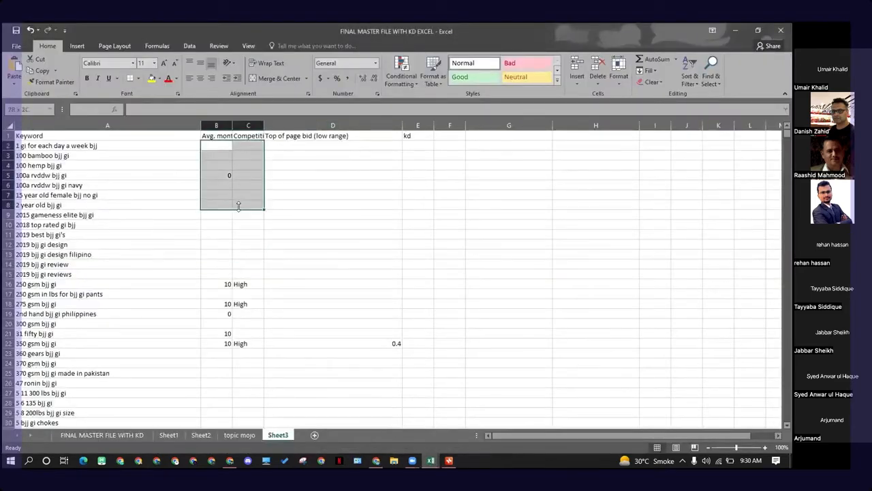
{"action": "left_click", "coordinate": [435, 281]}
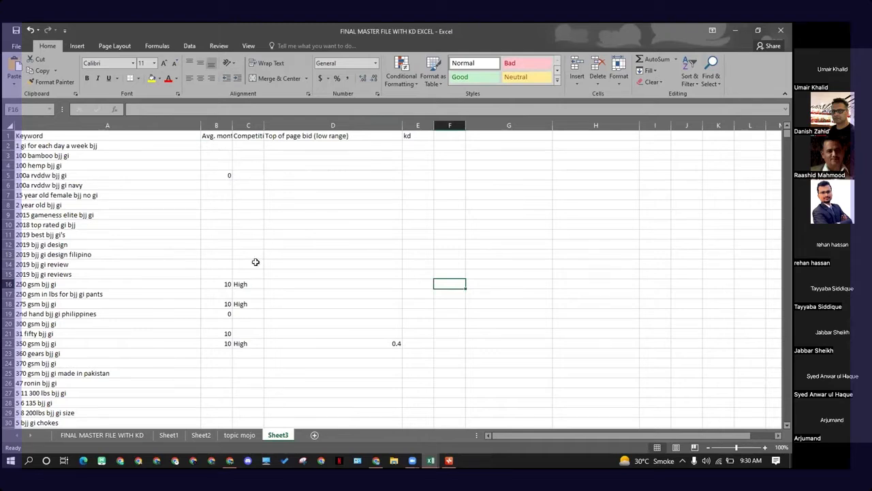
{"action": "left_click_drag", "start_coordinate": [216, 156], "coordinate": [224, 326]}
{"action": "left_click_drag", "start_coordinate": [280, 280], "coordinate": [281, 275]}
{"action": "left_click_drag", "start_coordinate": [212, 144], "coordinate": [323, 165]}
{"action": "left_click", "coordinate": [318, 231]}
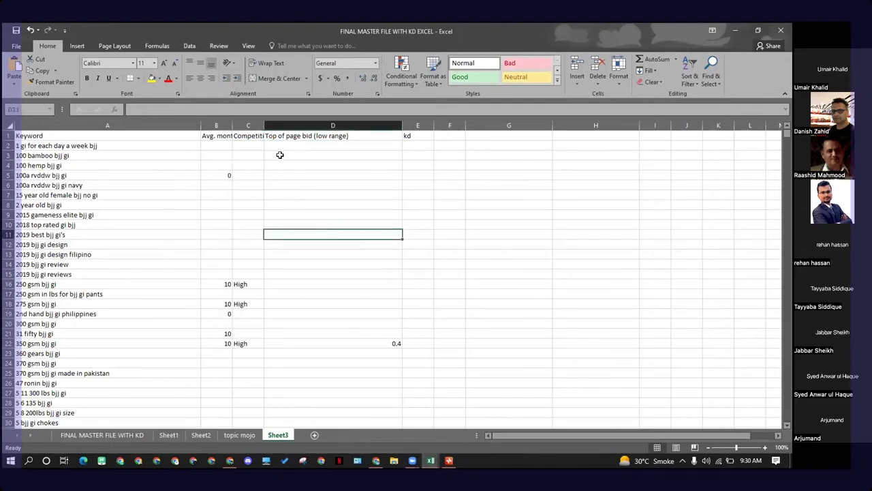
{"action": "left_click_drag", "start_coordinate": [342, 134], "coordinate": [217, 135]}
{"action": "left_click", "coordinate": [305, 152]}
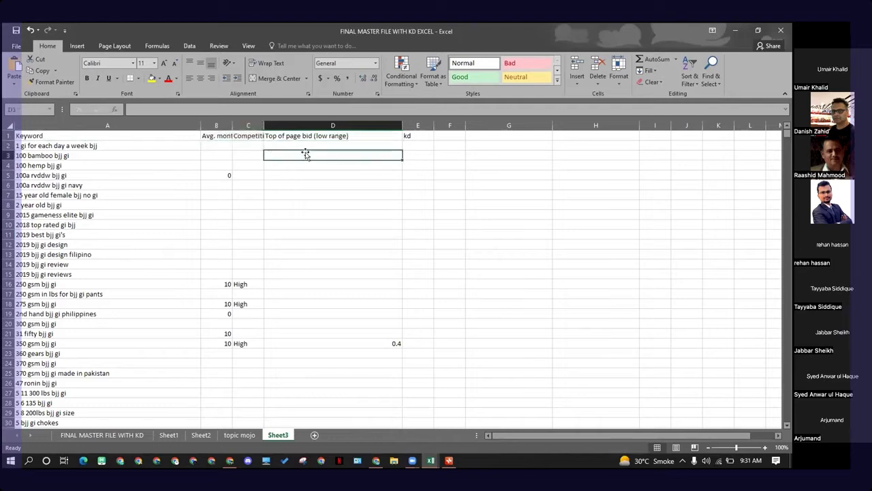
{"action": "left_click_drag", "start_coordinate": [342, 134], "coordinate": [227, 131]}
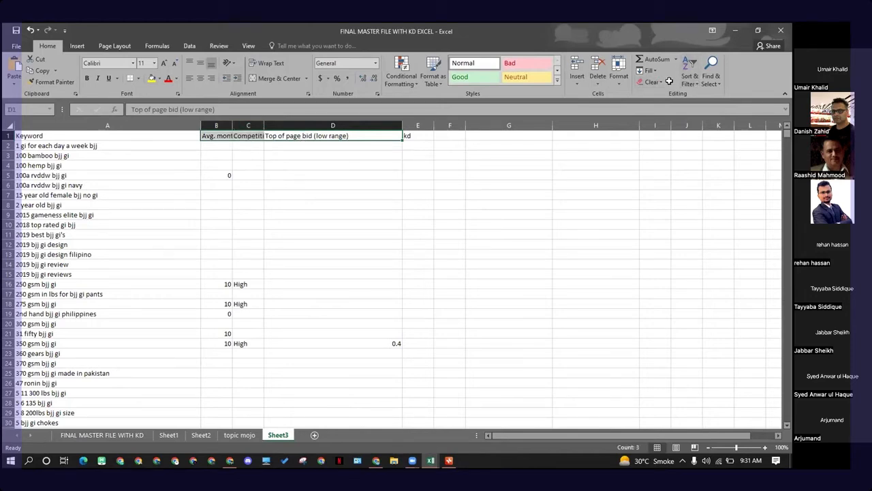
{"action": "left_click", "coordinate": [253, 198]}
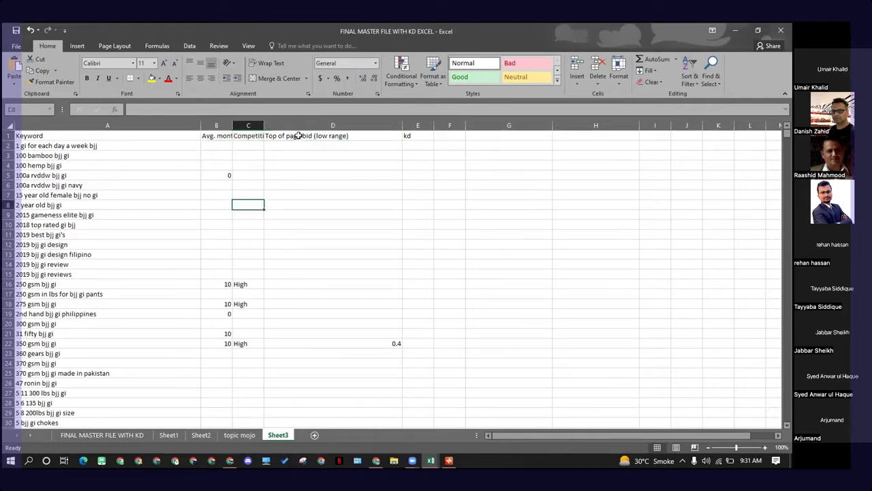
{"action": "left_click_drag", "start_coordinate": [298, 135], "coordinate": [175, 130]}
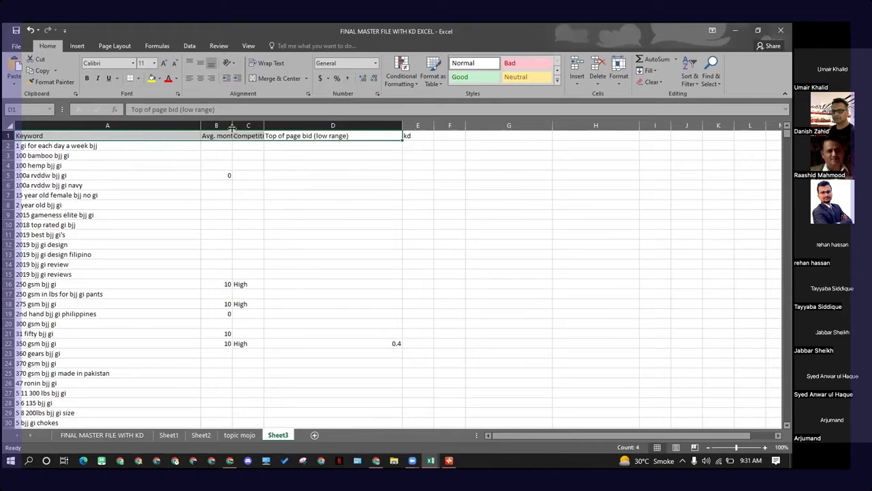
{"action": "left_click", "coordinate": [222, 165]}
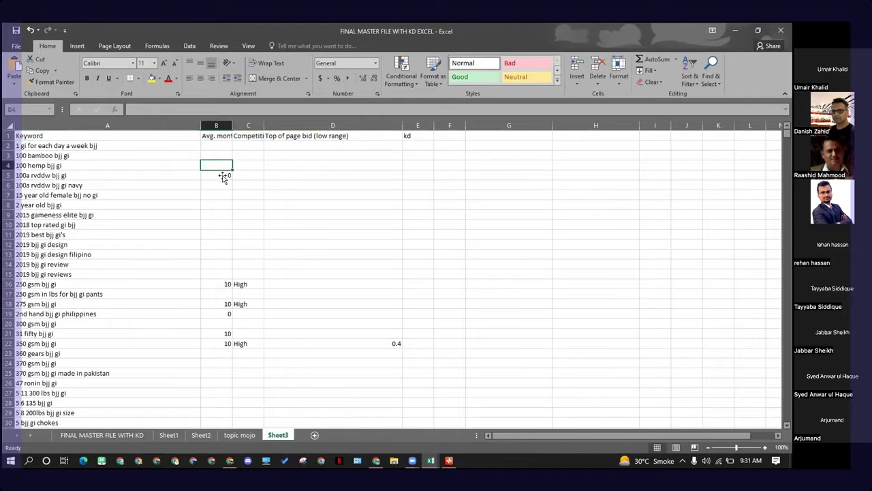
{"action": "left_click", "coordinate": [223, 176]}
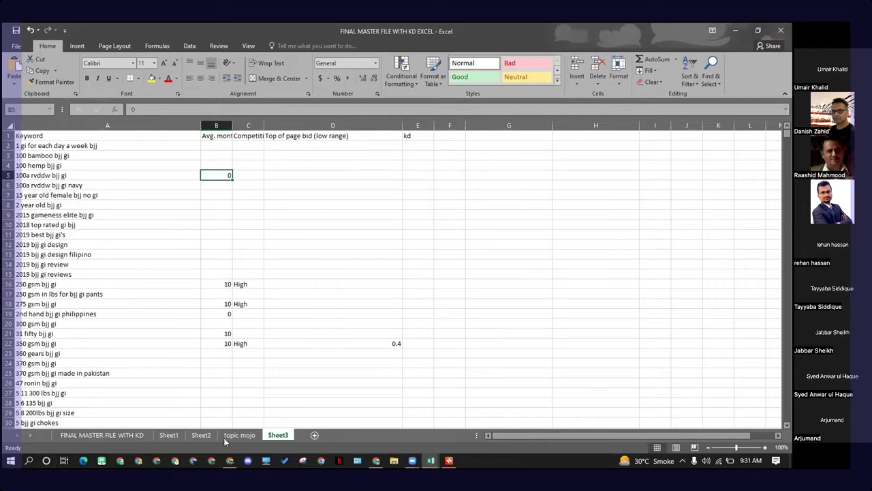
{"action": "left_click", "coordinate": [230, 460]}
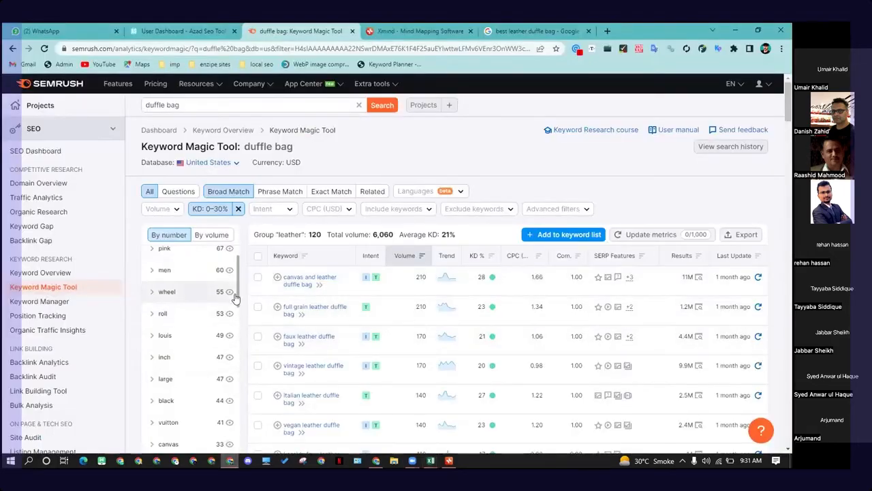
{"action": "scroll", "coordinate": [235, 297], "scroll_direction": "up", "scroll_amount": 2}
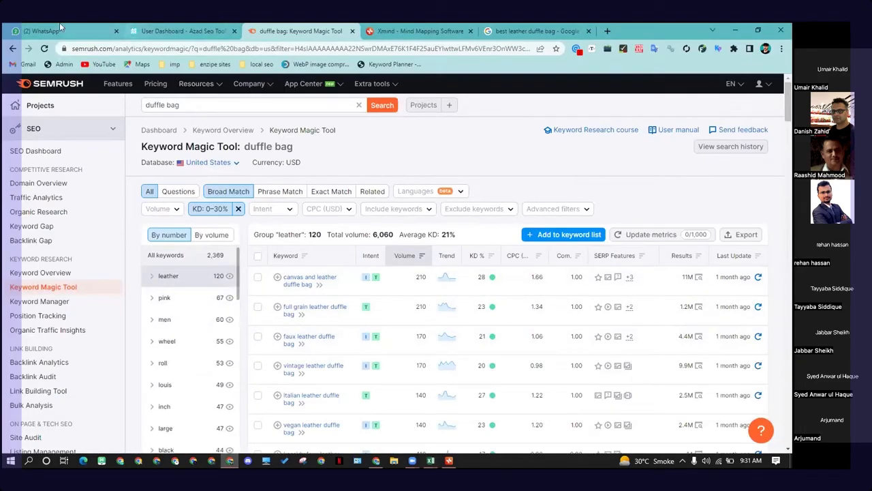
{"action": "left_click", "coordinate": [123, 28]}
{"action": "scroll", "coordinate": [156, 274], "scroll_direction": "down", "scroll_amount": 1}
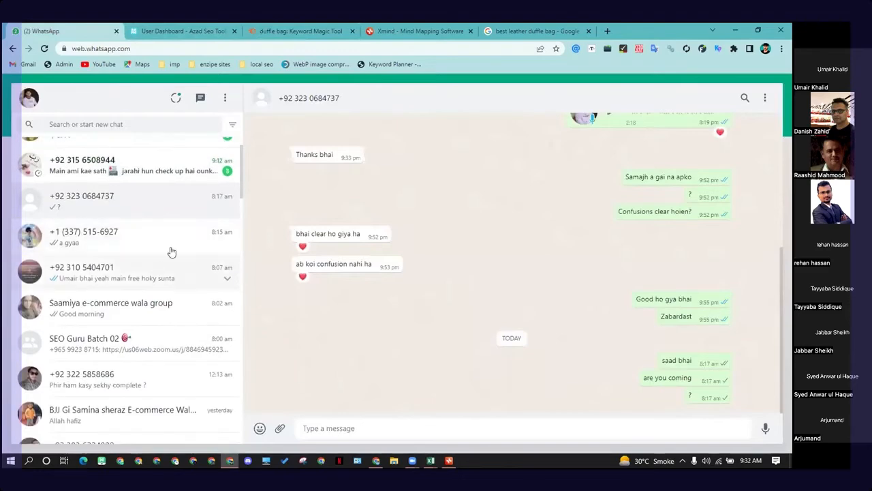
{"action": "left_click", "coordinate": [172, 243]}
{"action": "left_click", "coordinate": [154, 299]}
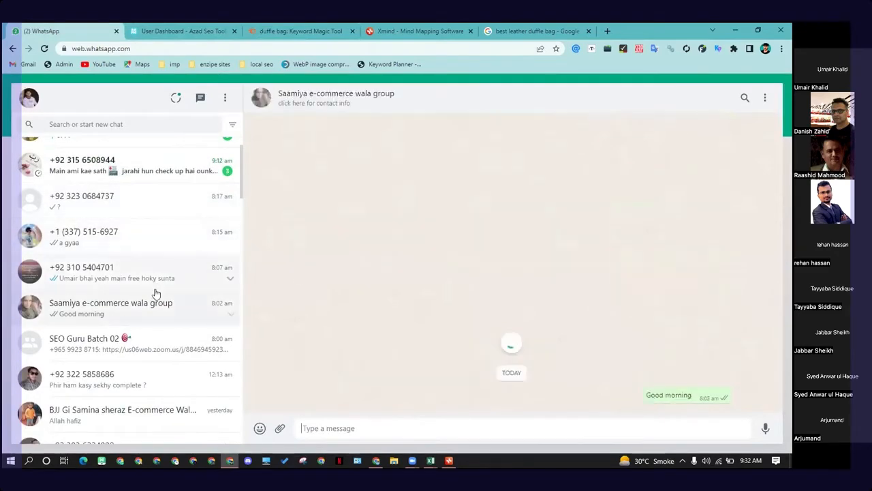
{"action": "scroll", "coordinate": [155, 300], "scroll_direction": "down", "scroll_amount": 2}
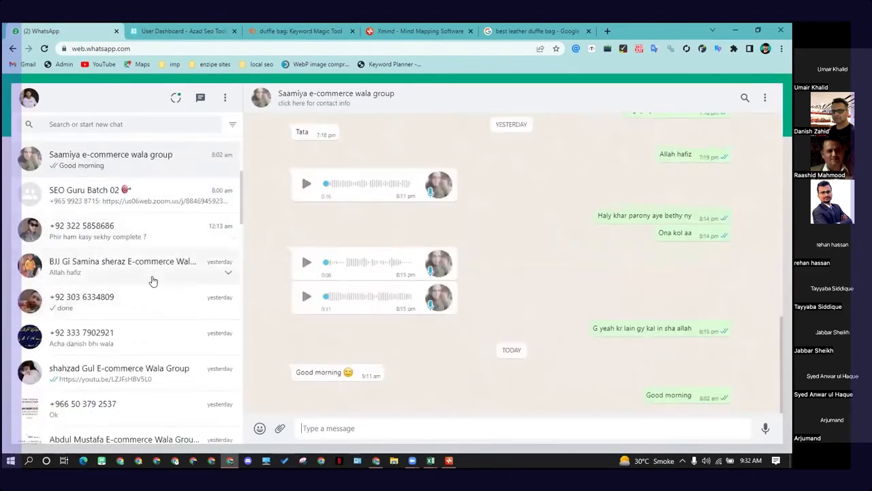
{"action": "scroll", "coordinate": [156, 287], "scroll_direction": "up", "scroll_amount": 3}
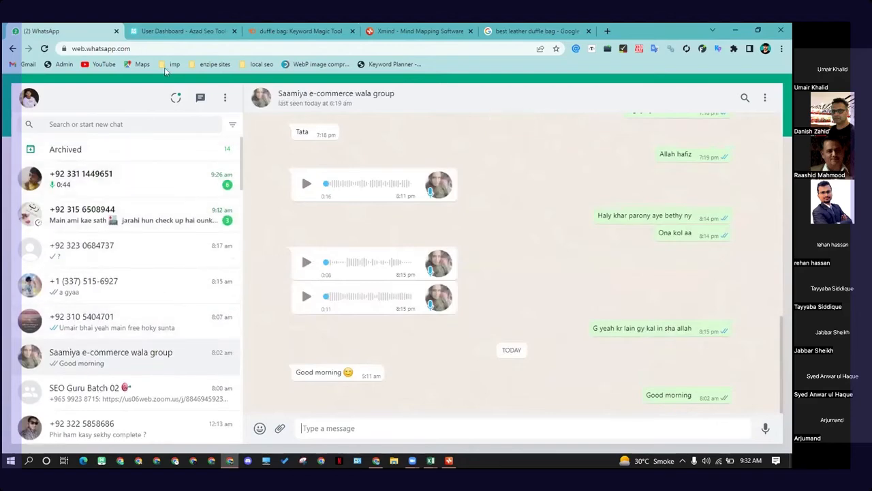
{"action": "left_click", "coordinate": [172, 31]}
{"action": "left_click", "coordinate": [269, 30]}
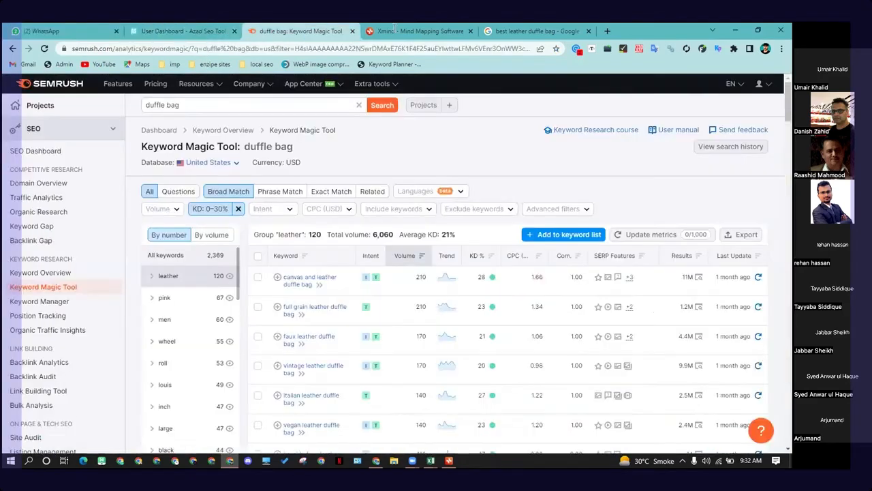
{"action": "left_click", "coordinate": [408, 31]}
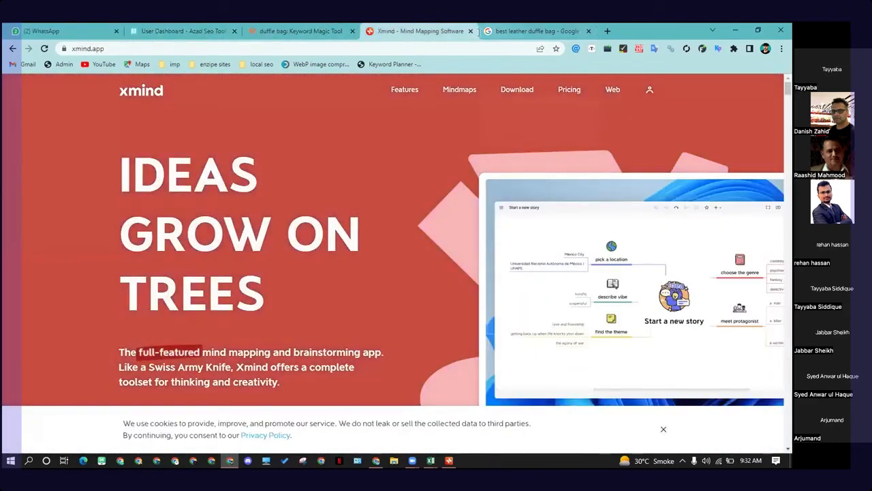
{"action": "mouse_move", "coordinate": [479, 31]}
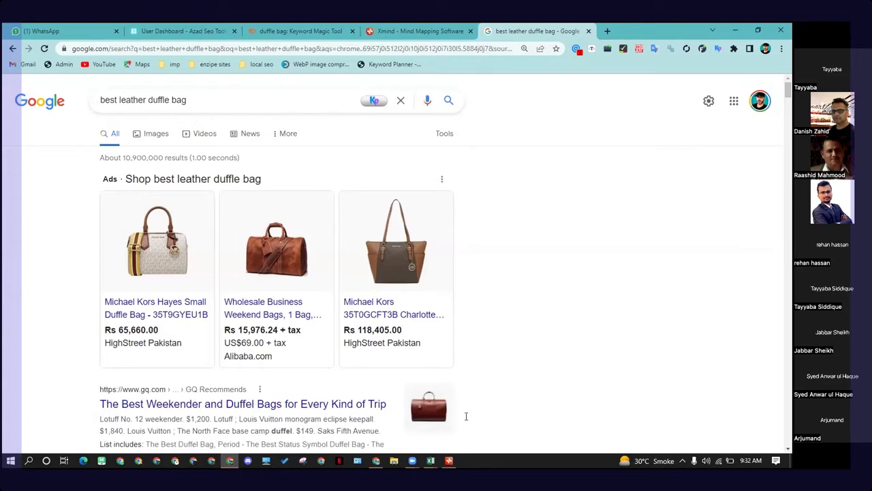
{"action": "left_click", "coordinate": [449, 461]}
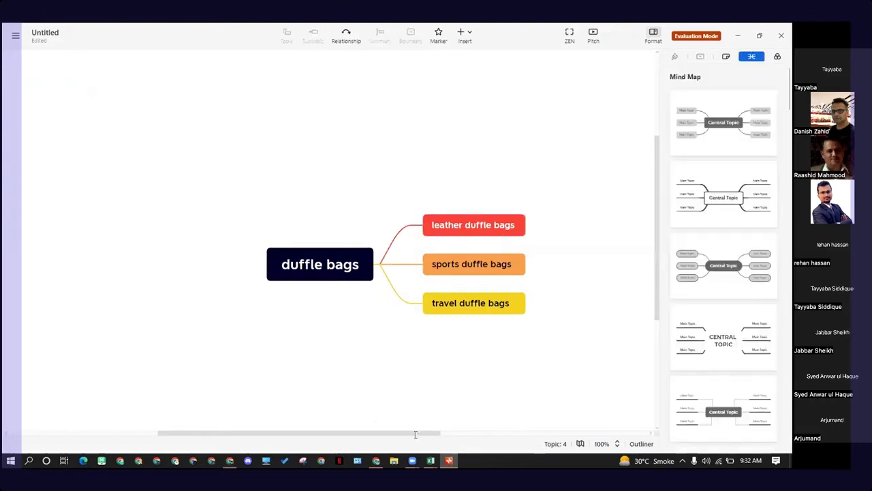
{"action": "left_click", "coordinate": [731, 35]}
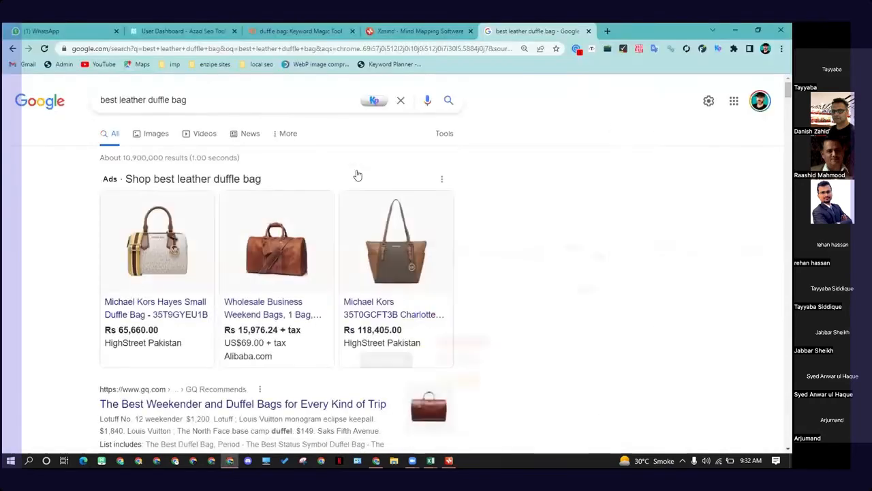
{"action": "triple_click", "coordinate": [170, 100]}
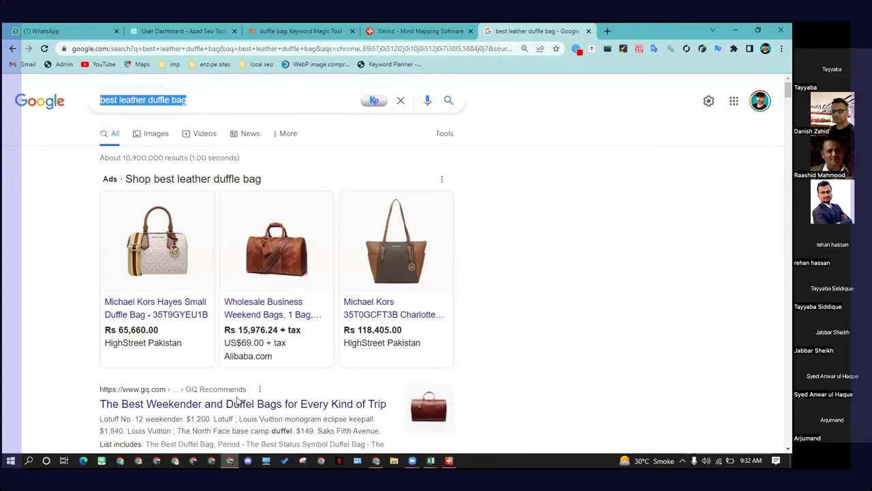
{"action": "left_click", "coordinate": [231, 104]}
{"action": "left_click", "coordinate": [30, 191]}
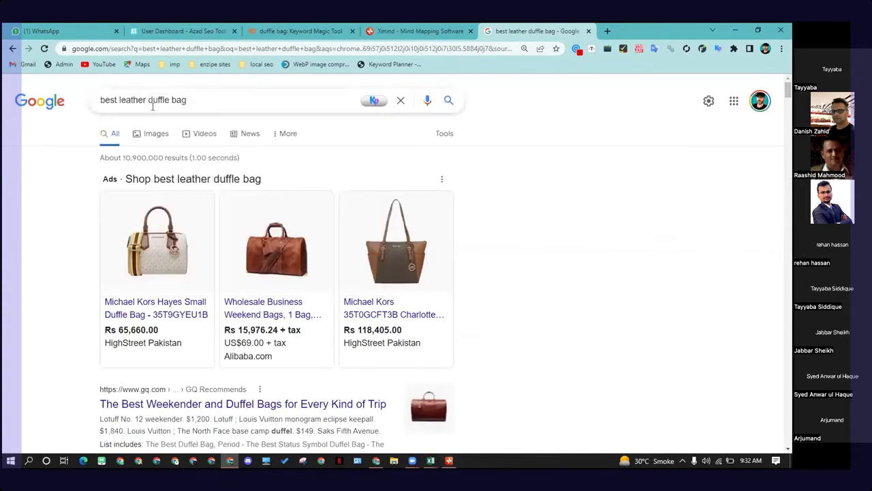
{"action": "triple_click", "coordinate": [167, 101]}
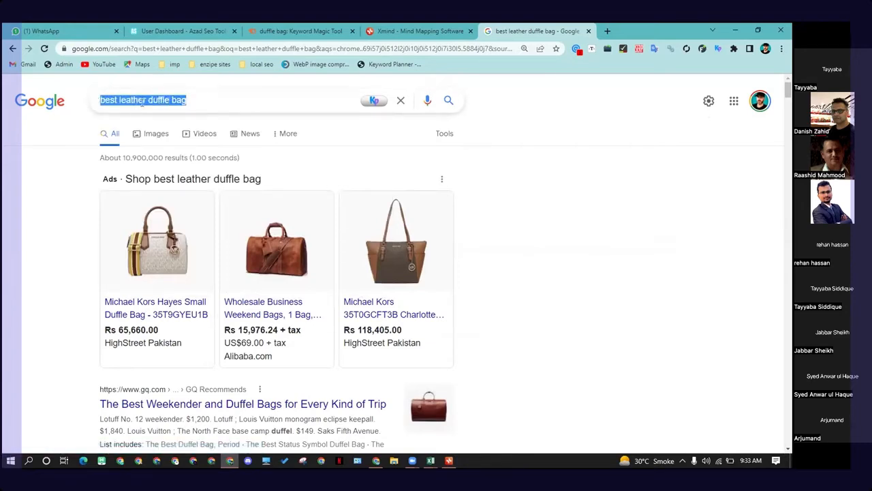
Step: Add a floating topic named DR in the empty area above the duffle bags mind map
{"action": "left_click", "coordinate": [446, 461]}
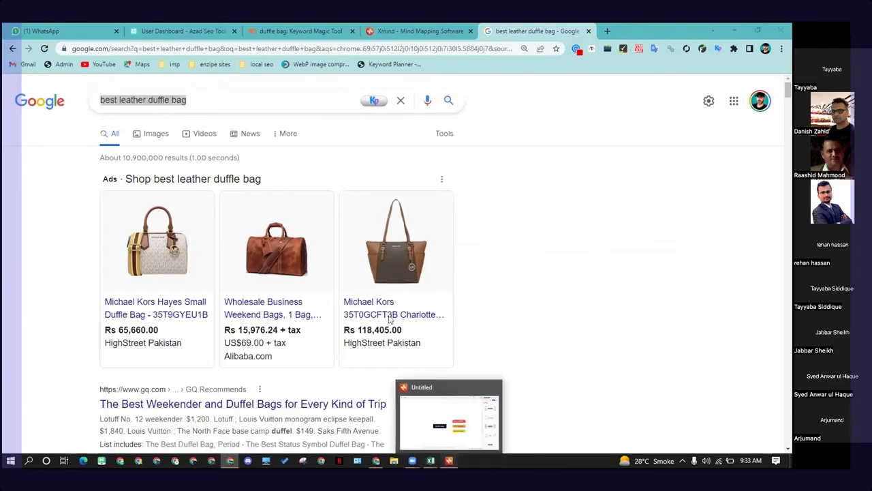
{"action": "double_click", "coordinate": [170, 137]}
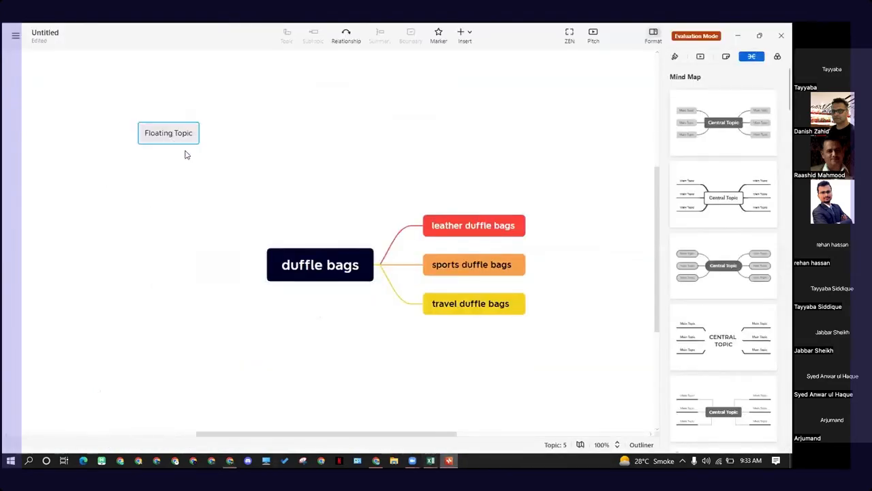
{"action": "double_click", "coordinate": [171, 137]}
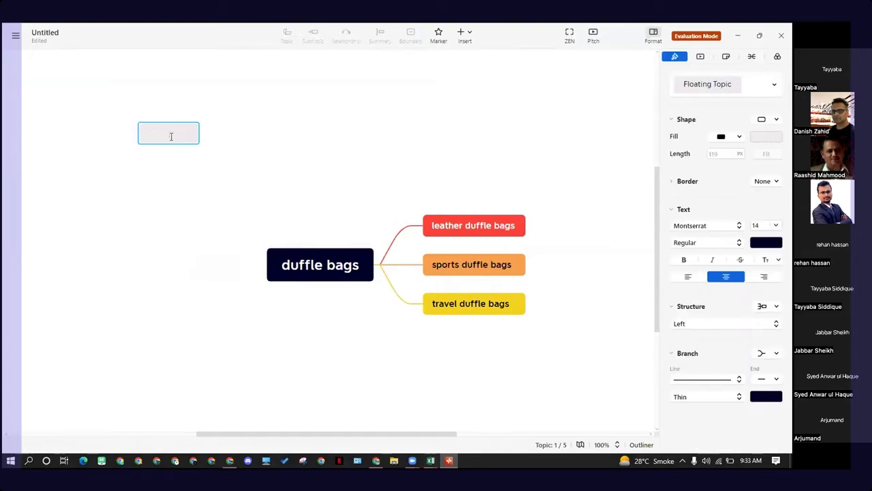
{"action": "type", "text": "DR"}
{"action": "key", "text": "Return"}
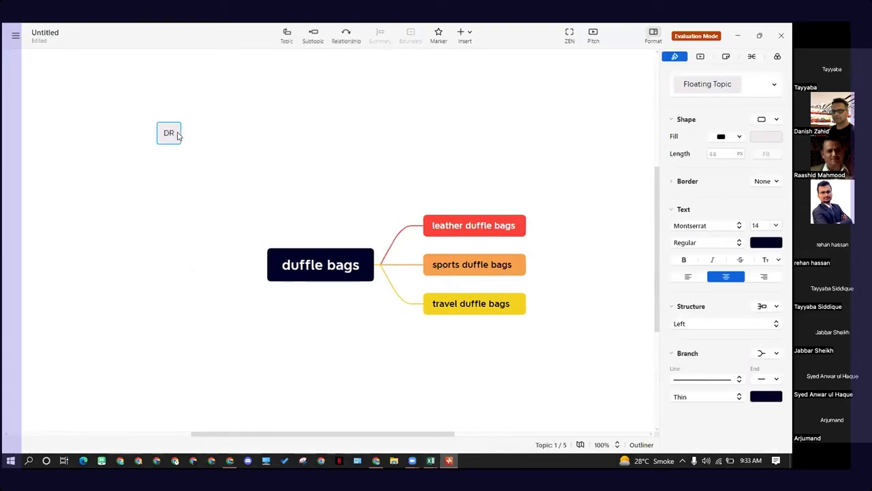
Step: Add another floating topic named search intent and place it beside the DR topic
{"action": "double_click", "coordinate": [201, 138]}
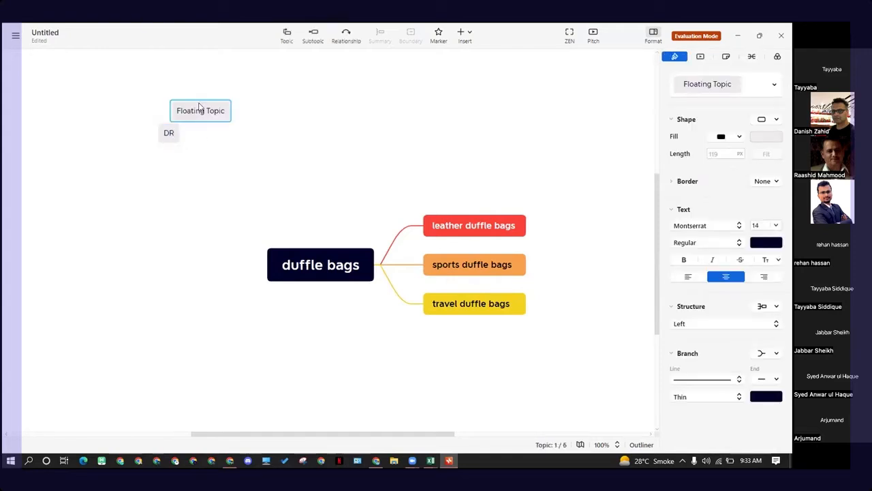
{"action": "left_click_drag", "start_coordinate": [201, 112], "coordinate": [229, 152]}
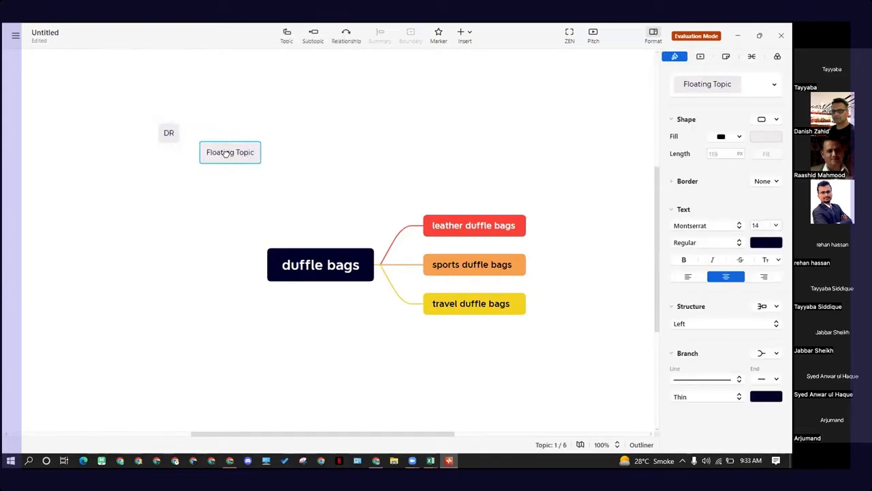
{"action": "double_click", "coordinate": [226, 151]}
{"action": "type", "text": "ser"}
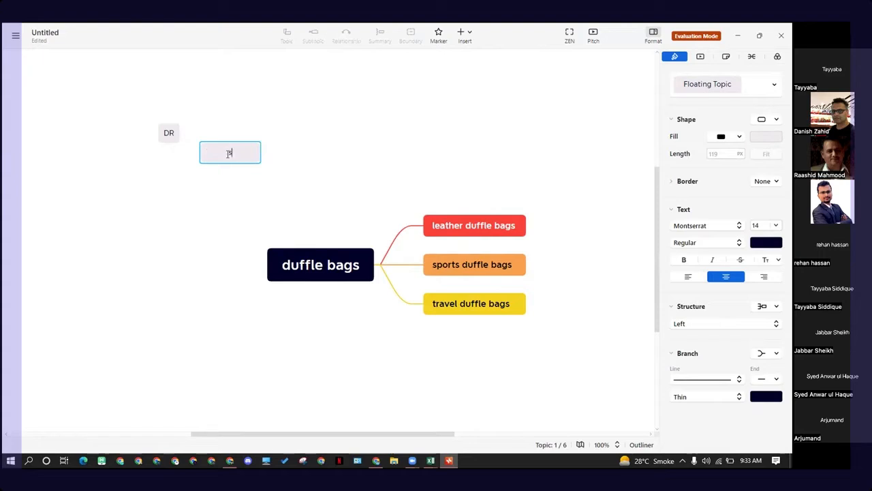
{"action": "type", "text": "ch"}
{"action": "key", "text": "BackSpace"}
{"action": "key", "text": "BackSpace"}
{"action": "key", "text": "BackSpace"}
{"action": "type", "text": "arch intent"}
{"action": "key", "text": "Return"}
{"action": "left_click_drag", "start_coordinate": [229, 156], "coordinate": [215, 139]}
{"action": "left_click", "coordinate": [242, 179]}
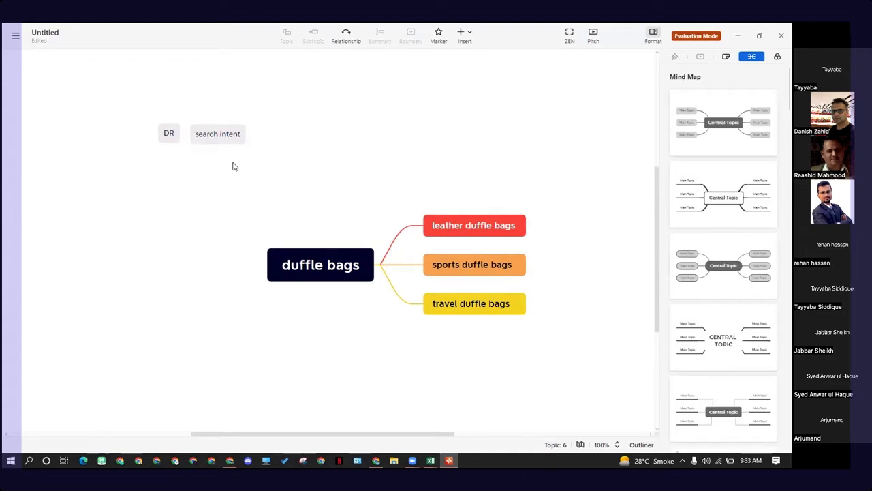
{"action": "left_click_drag", "start_coordinate": [229, 133], "coordinate": [236, 135]}
{"action": "left_click", "coordinate": [266, 132]}
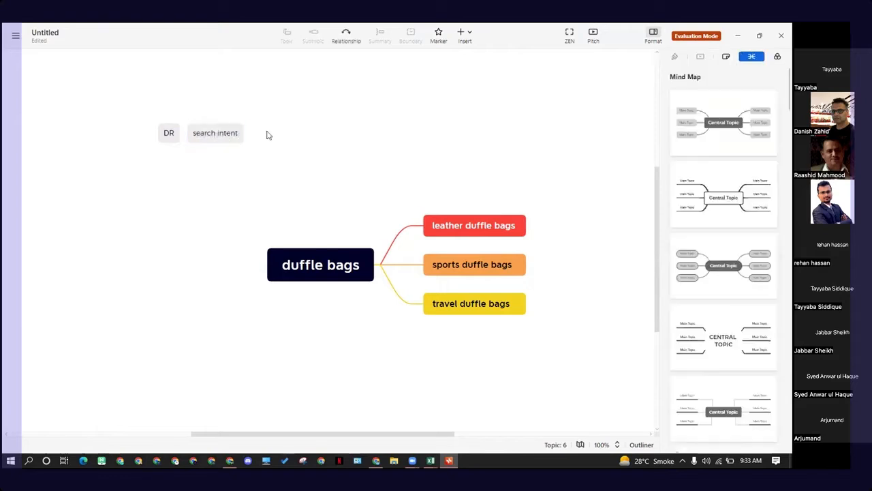
Step: Add a floating topic named manual beside the search intent topic
{"action": "double_click", "coordinate": [267, 135]}
{"action": "left_click_drag", "start_coordinate": [267, 116], "coordinate": [278, 134]}
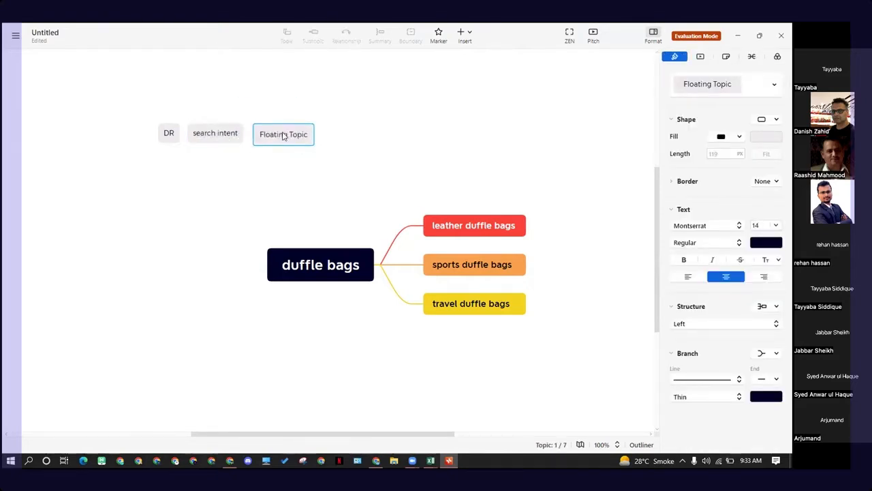
{"action": "double_click", "coordinate": [277, 133]}
{"action": "type", "text": "t"}
{"action": "type", "text": "ma"}
{"action": "type", "text": "un"}
{"action": "key", "text": "BackSpace"}
{"action": "key", "text": "BackSpace"}
{"action": "type", "text": "nual"}
{"action": "key", "text": "BackSpace"}
{"action": "key", "text": "BackSpace"}
{"action": "key", "text": "BackSpace"}
{"action": "key", "text": "BackSpace"}
{"action": "type", "text": "nual"}
{"action": "left_click", "coordinate": [223, 137]}
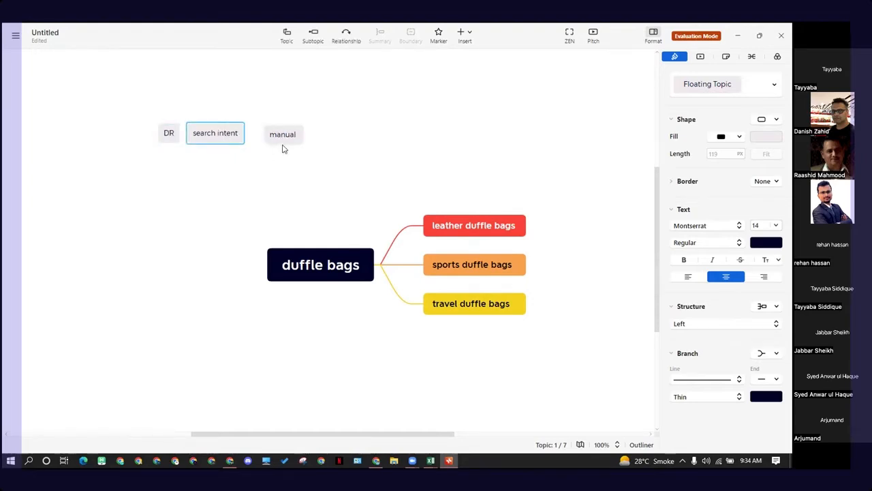
Step: Extend the manual topic's text to read manual title and descripition
{"action": "left_click", "coordinate": [287, 143]}
{"action": "type", "text": "t"}
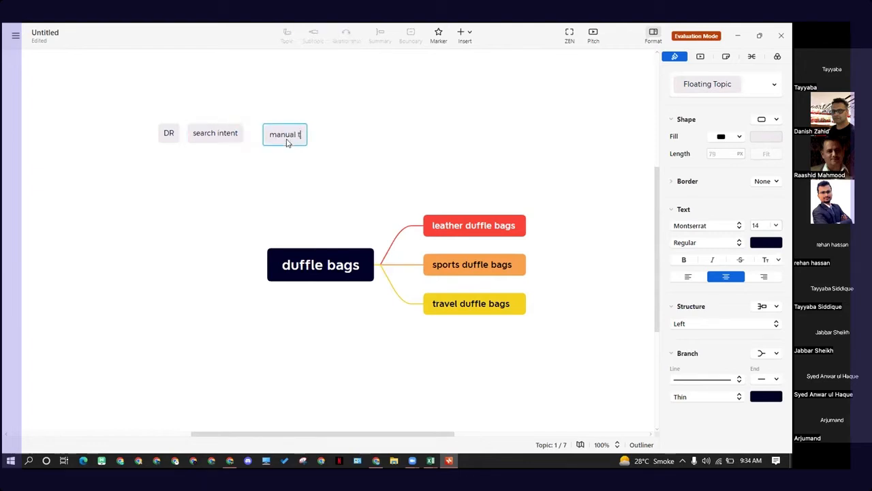
{"action": "type", "text": "itle of"}
{"action": "key", "text": "BackSpace"}
{"action": "key", "text": "BackSpace"}
{"action": "type", "text": "and "}
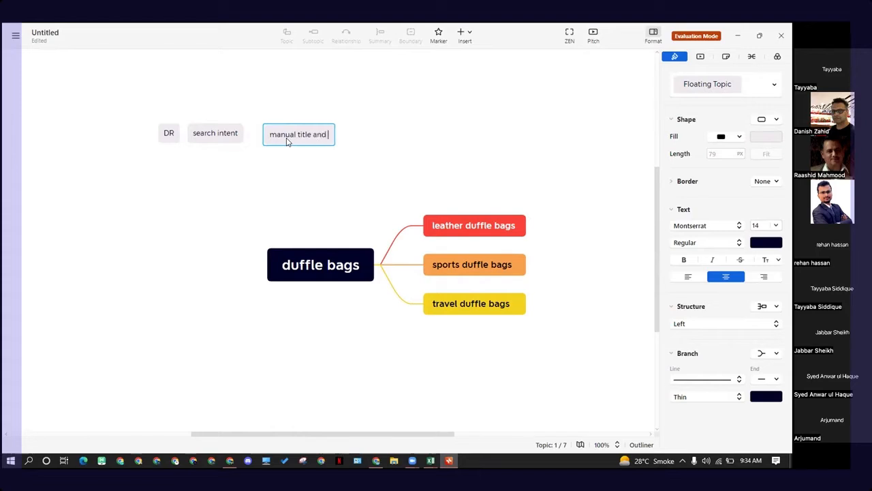
{"action": "type", "text": "description"}
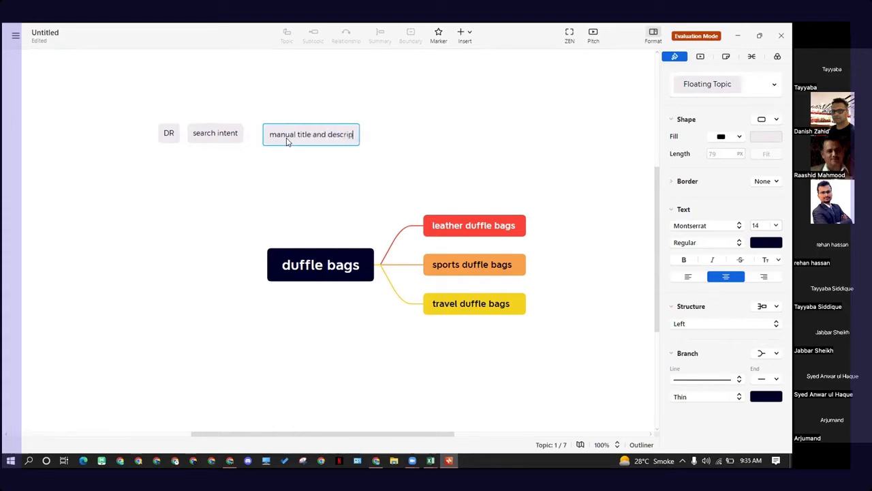
{"action": "key", "text": "Return"}
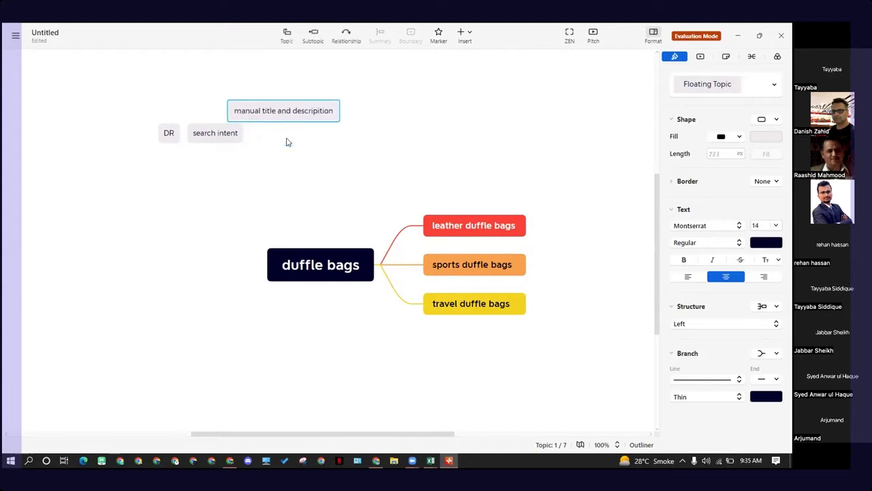
Step: Reposition the manual title and descripition topic next to search intent, connecting the two in a row
{"action": "left_click", "coordinate": [309, 83]}
{"action": "left_click_drag", "start_coordinate": [300, 125], "coordinate": [321, 150]}
{"action": "left_click", "coordinate": [319, 167]}
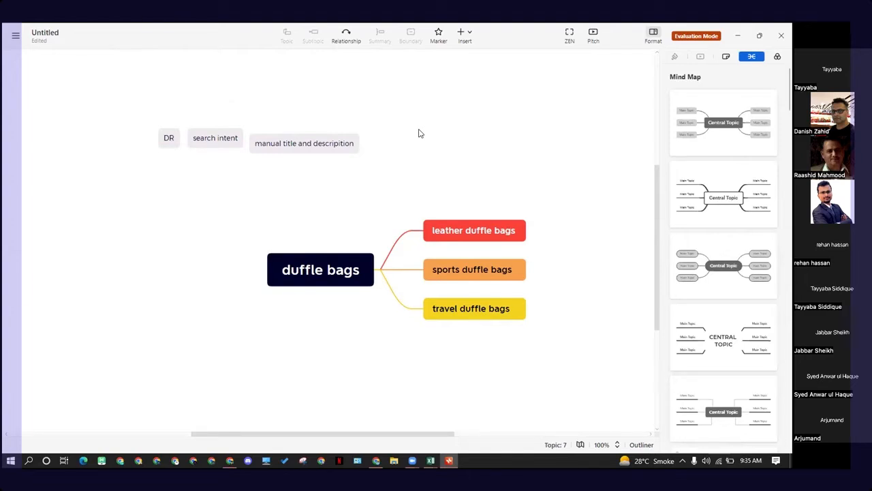
{"action": "left_click_drag", "start_coordinate": [202, 142], "coordinate": [157, 121]}
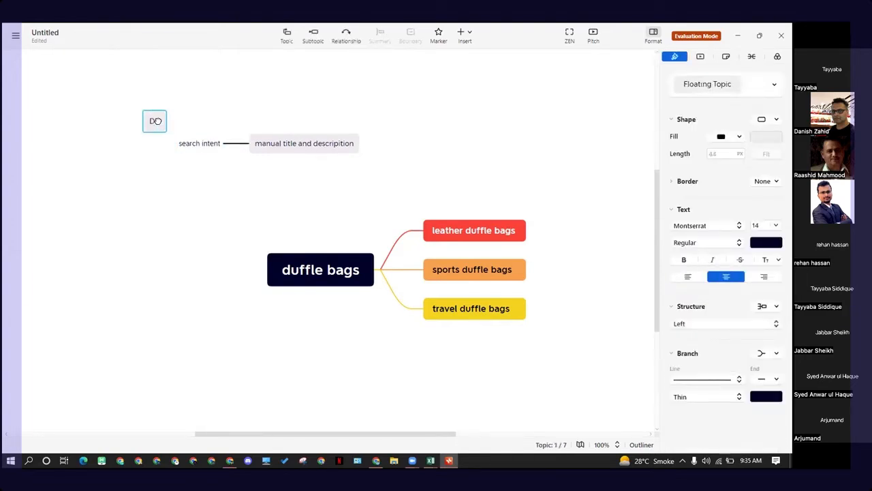
{"action": "left_click", "coordinate": [392, 139]}
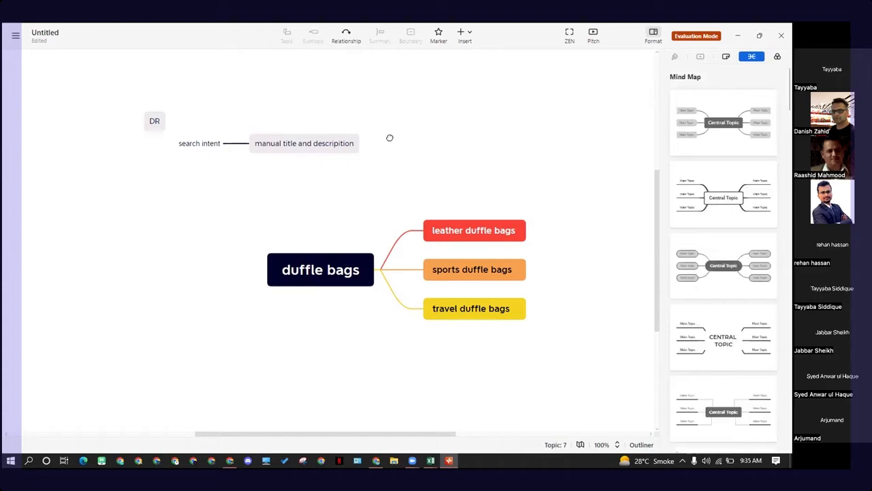
Step: Add a floating topic named internal link strategy to the right of the manual title topic
{"action": "double_click", "coordinate": [391, 139]}
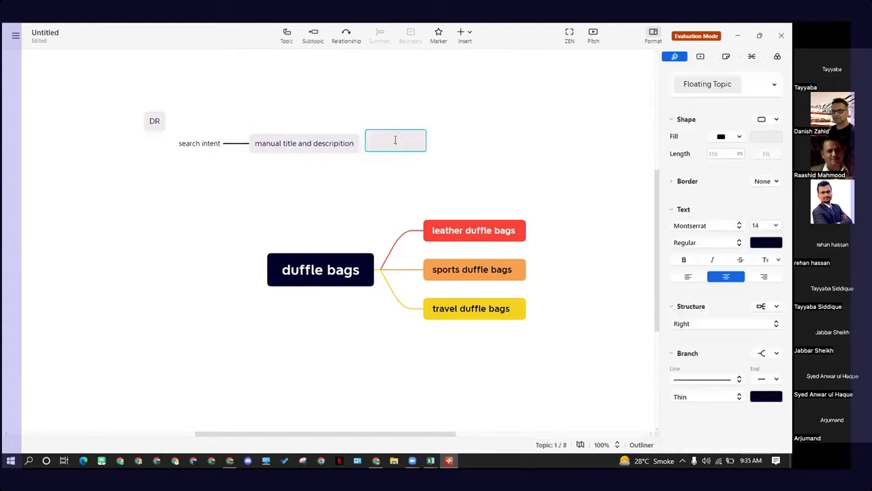
{"action": "type", "text": "interna"}
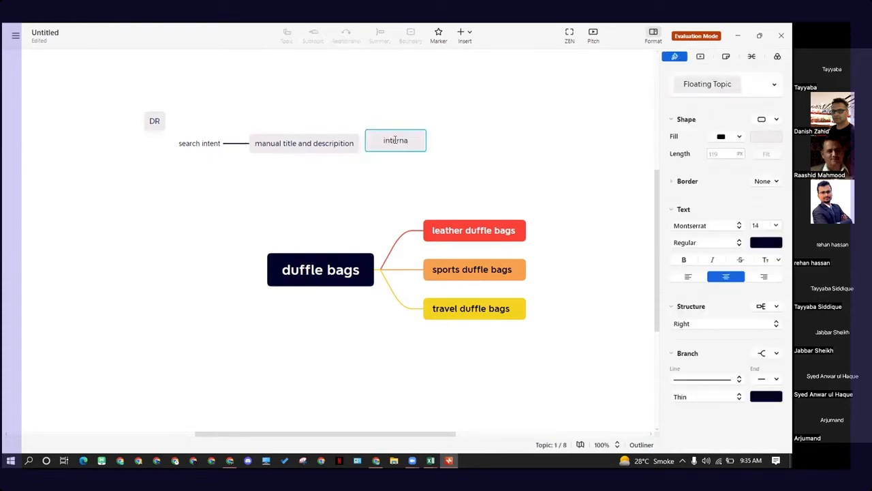
{"action": "type", "text": "l link strategy"}
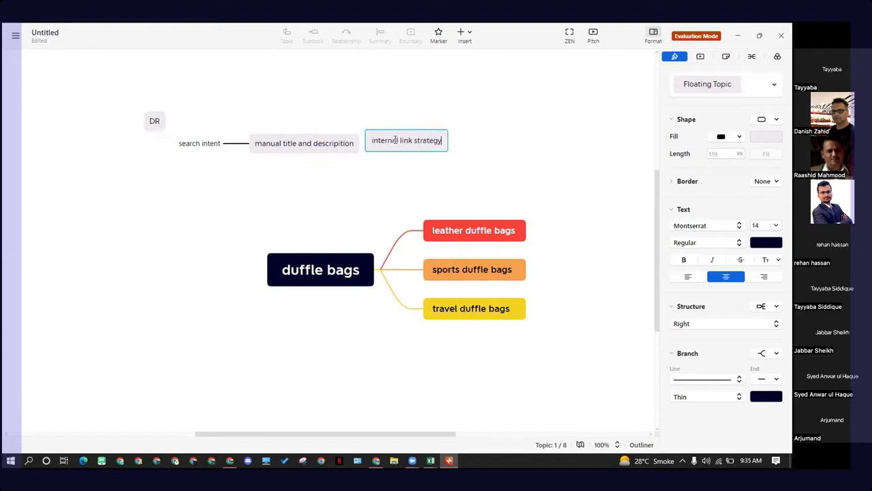
{"action": "key", "text": "Return"}
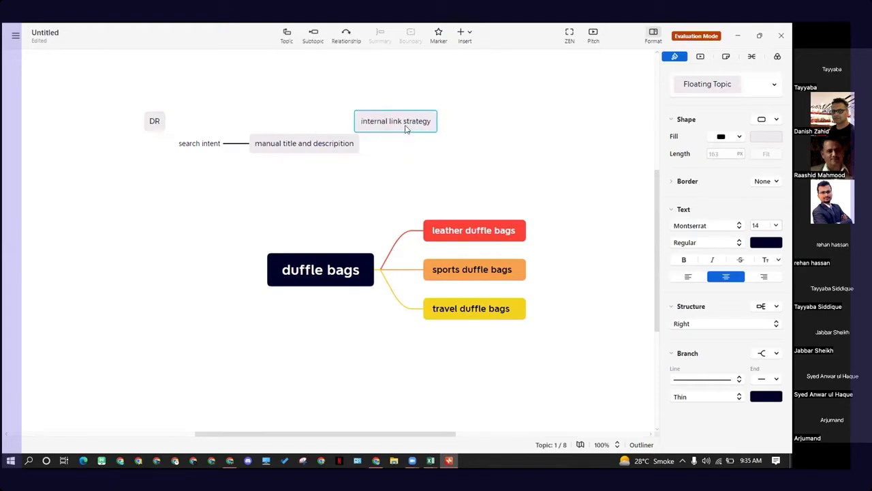
Step: Arrange DR, search intent, manual title and internal link strategy into one horizontal row above the mind map
{"action": "left_click_drag", "start_coordinate": [418, 127], "coordinate": [432, 148]}
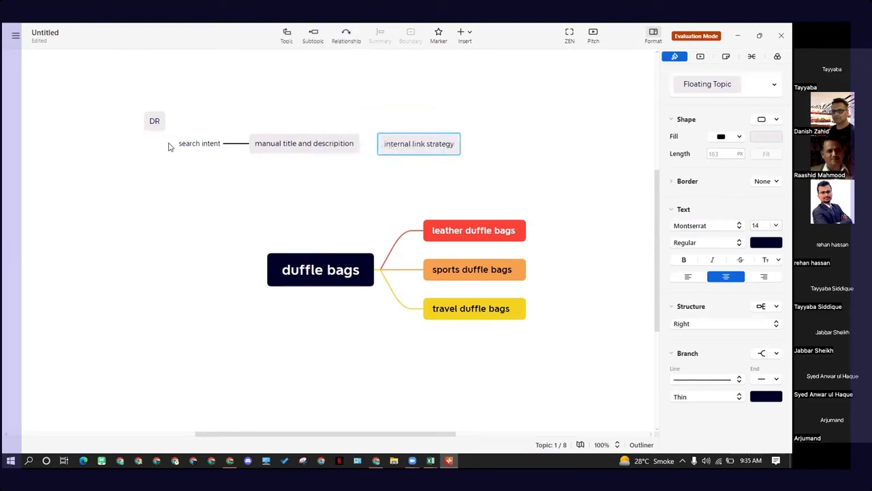
{"action": "left_click_drag", "start_coordinate": [154, 121], "coordinate": [156, 147]}
{"action": "left_click", "coordinate": [248, 184]}
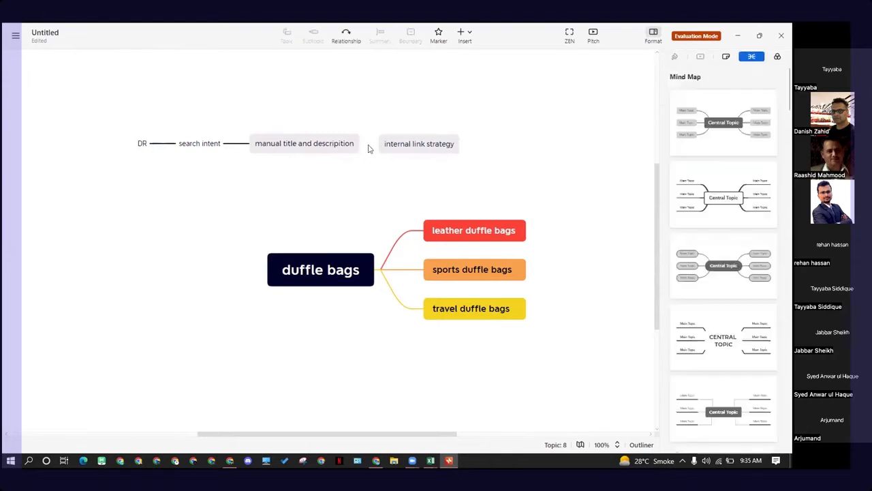
{"action": "mouse_move", "coordinate": [411, 145]}
{"action": "left_mouse_down"}
{"action": "mouse_move", "coordinate": [337, 147]}
{"action": "mouse_move", "coordinate": [401, 147]}
{"action": "left_mouse_up"}
{"action": "left_click", "coordinate": [489, 152]}
{"action": "left_click", "coordinate": [423, 145]}
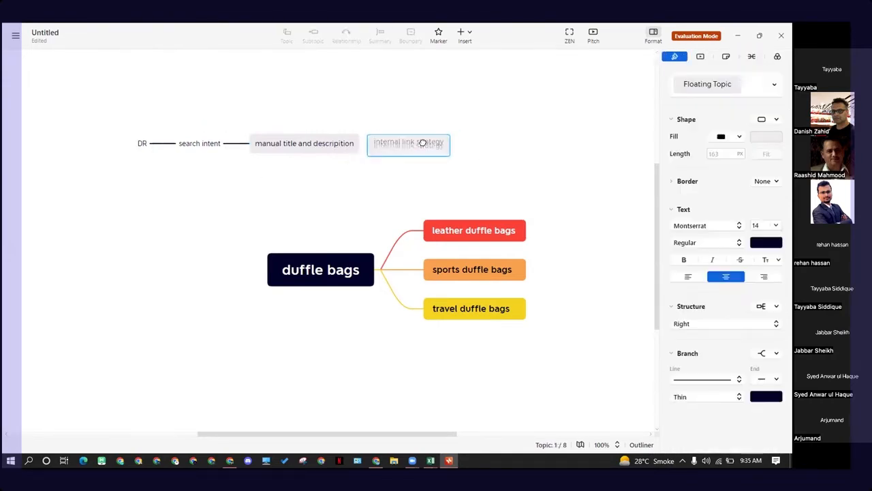
{"action": "left_click", "coordinate": [459, 144]}
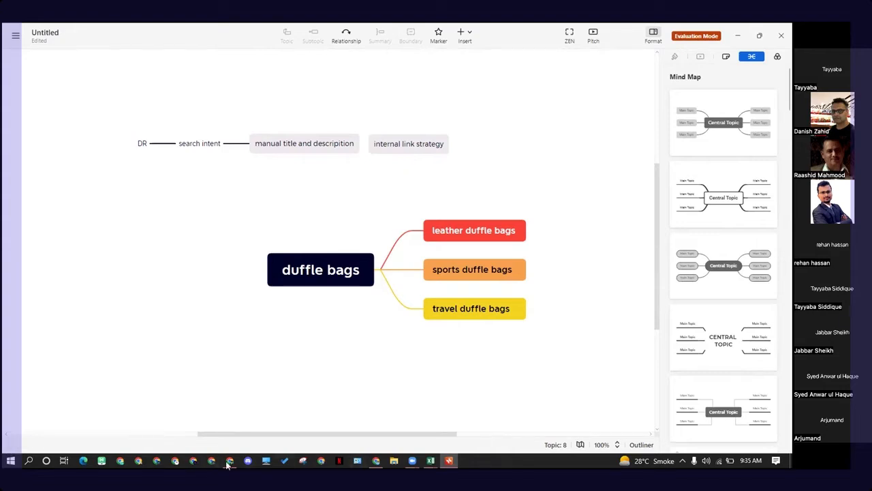
Step: Switch to Chrome's leather duffel bag article and select the valid links count in the Check My Links panel
{"action": "left_click", "coordinate": [376, 460]}
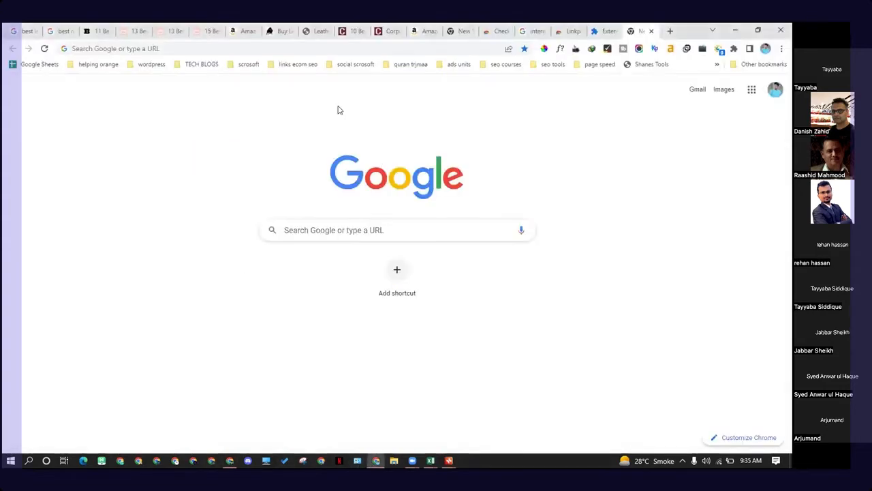
{"action": "left_click", "coordinate": [103, 30]}
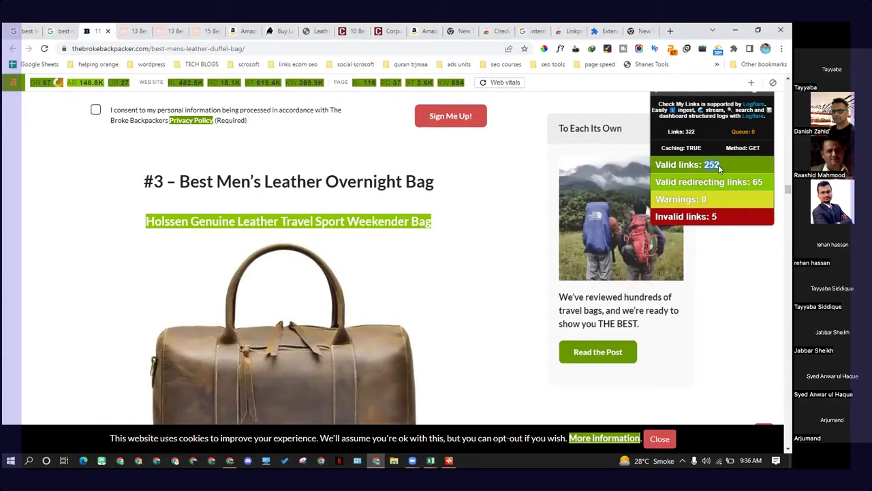
{"action": "left_click", "coordinate": [719, 165]}
{"action": "triple_click", "coordinate": [719, 166]}
{"action": "left_click", "coordinate": [719, 166]}
{"action": "double_click", "coordinate": [719, 166]}
{"action": "left_click_drag", "start_coordinate": [722, 164], "coordinate": [657, 164]}
Step: Scroll through the article, open the Kodiak Leather Denali 45L link in a new tab, and return to the article
{"action": "scroll", "coordinate": [215, 213], "scroll_direction": "up", "scroll_amount": 12}
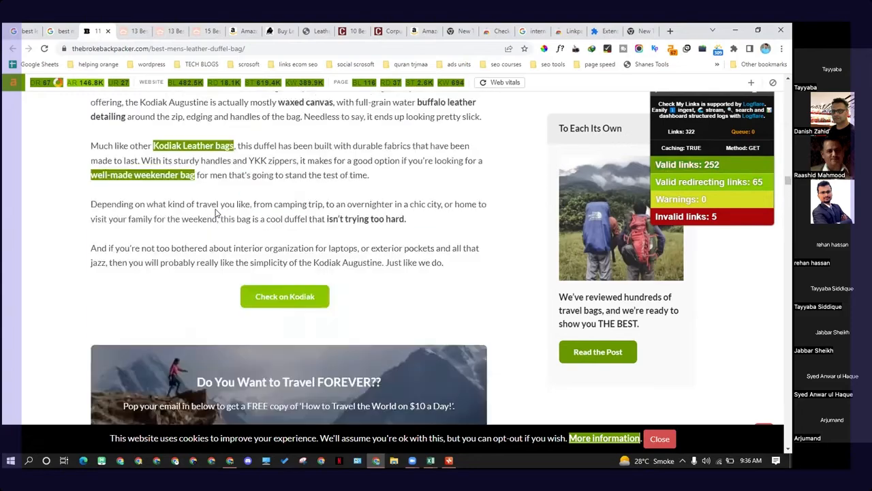
{"action": "scroll", "coordinate": [215, 213], "scroll_direction": "up", "scroll_amount": 15}
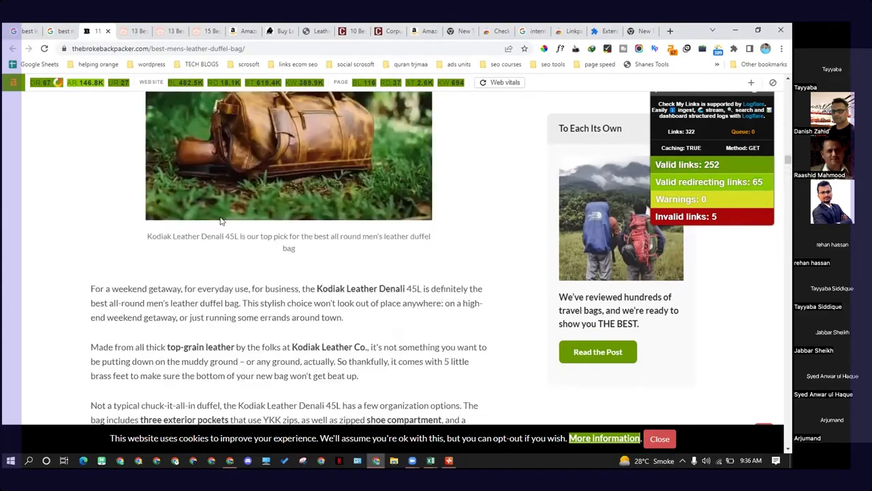
{"action": "scroll", "coordinate": [222, 219], "scroll_direction": "up", "scroll_amount": 15}
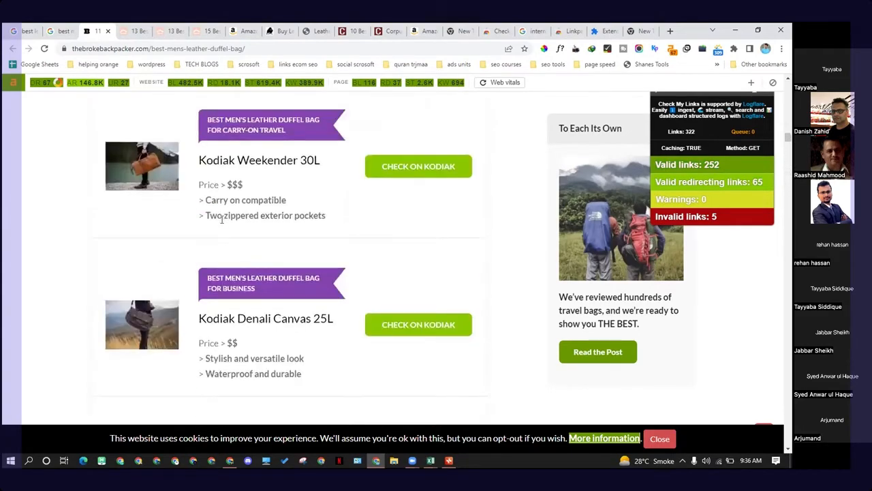
{"action": "scroll", "coordinate": [222, 219], "scroll_direction": "up", "scroll_amount": 20}
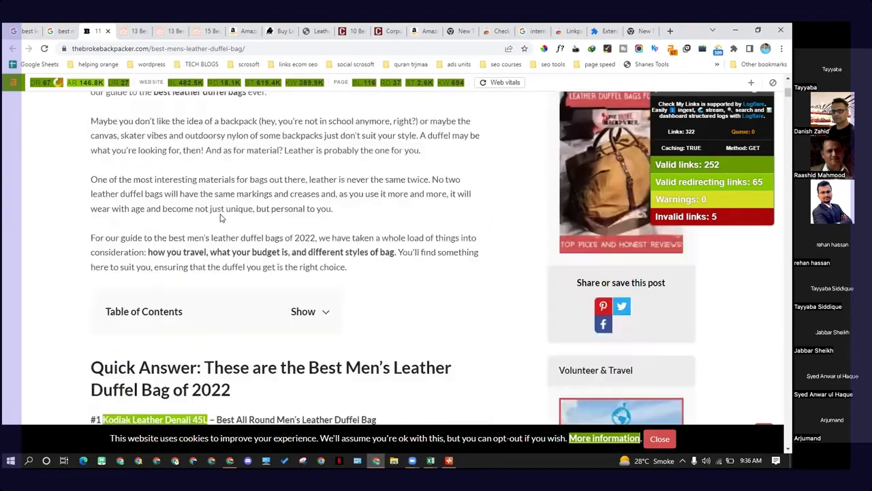
{"action": "scroll", "coordinate": [233, 240], "scroll_direction": "down", "scroll_amount": 8}
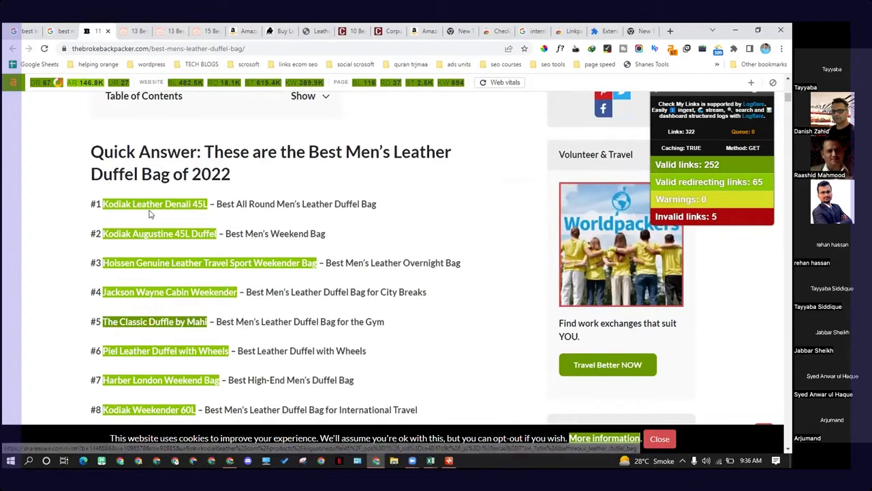
{"action": "left_click", "coordinate": [153, 211]}
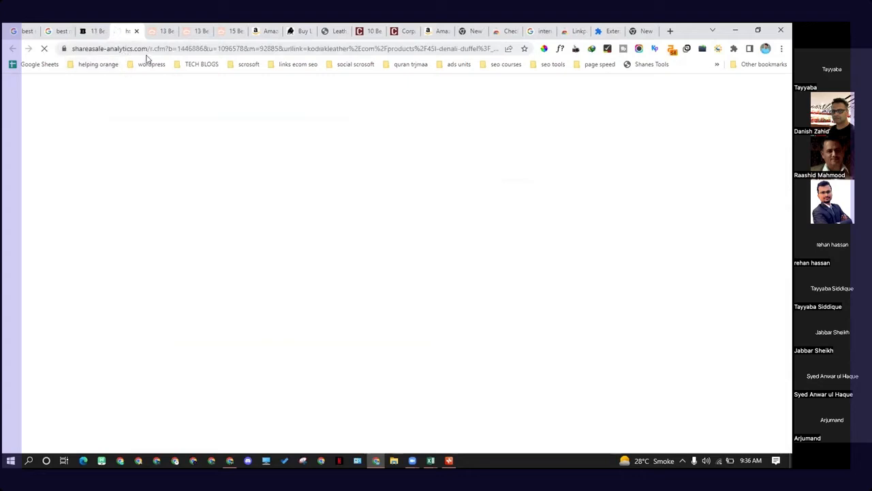
{"action": "left_click", "coordinate": [94, 31]}
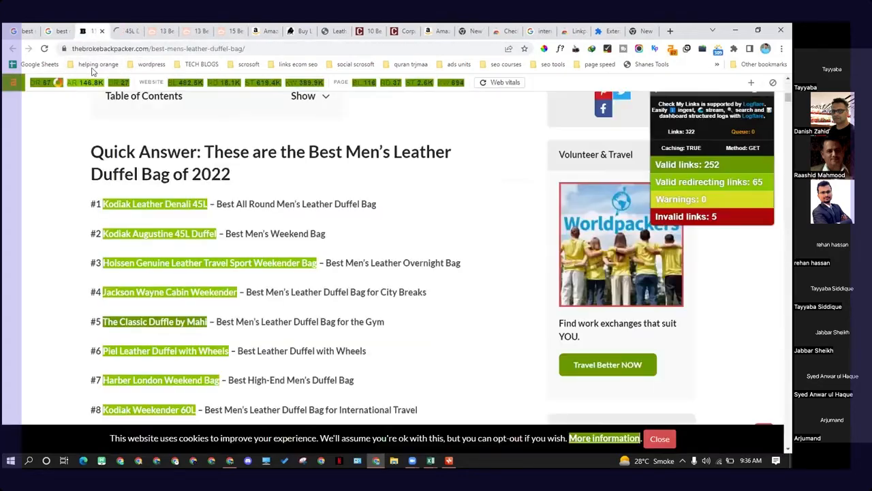
Step: Scroll further down the article, open the Tribal link in a new tab, return, and keep reviewing the listed bags
{"action": "scroll", "coordinate": [136, 210], "scroll_direction": "down", "scroll_amount": 3}
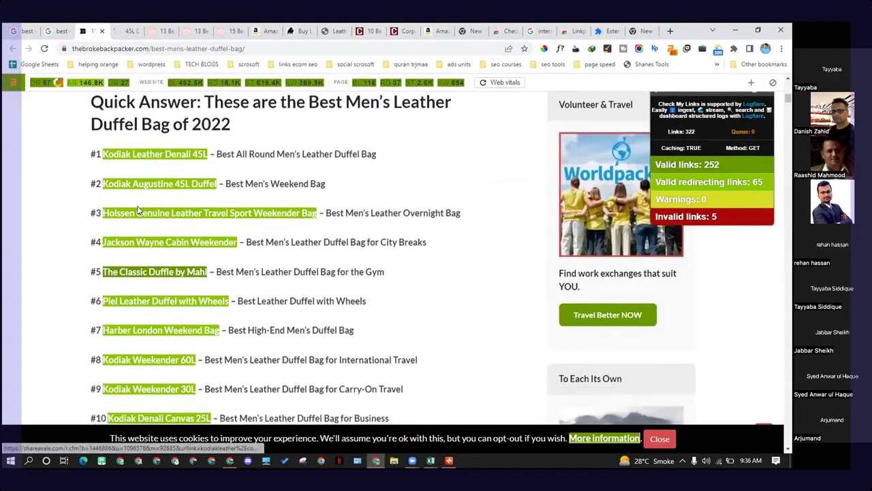
{"action": "scroll", "coordinate": [138, 210], "scroll_direction": "down", "scroll_amount": 13}
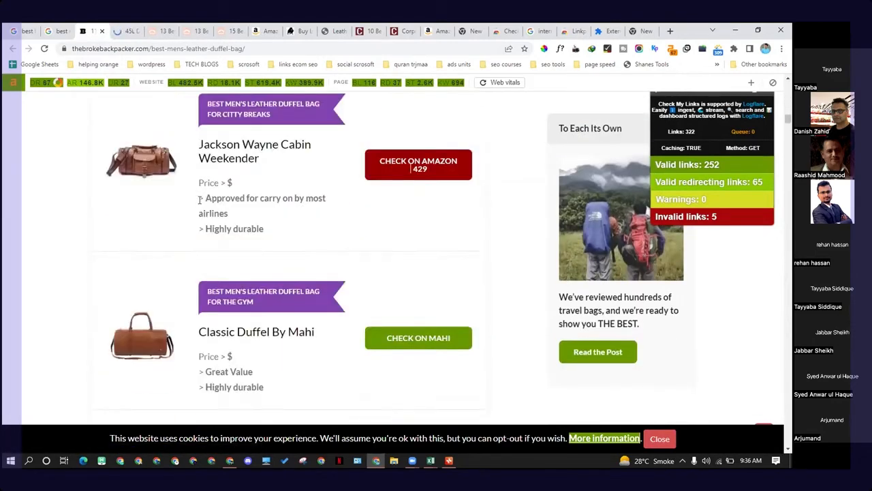
{"action": "scroll", "coordinate": [199, 202], "scroll_direction": "down", "scroll_amount": 10}
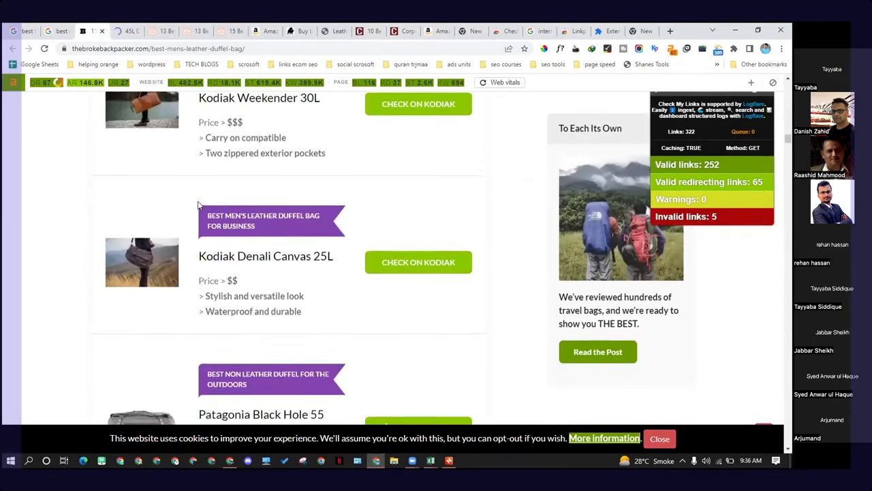
{"action": "scroll", "coordinate": [198, 205], "scroll_direction": "down", "scroll_amount": 5}
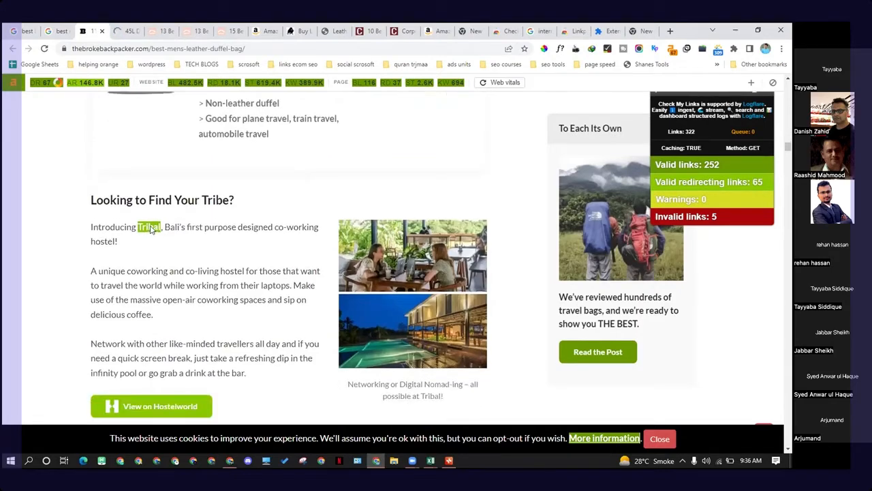
{"action": "left_click", "coordinate": [151, 229]}
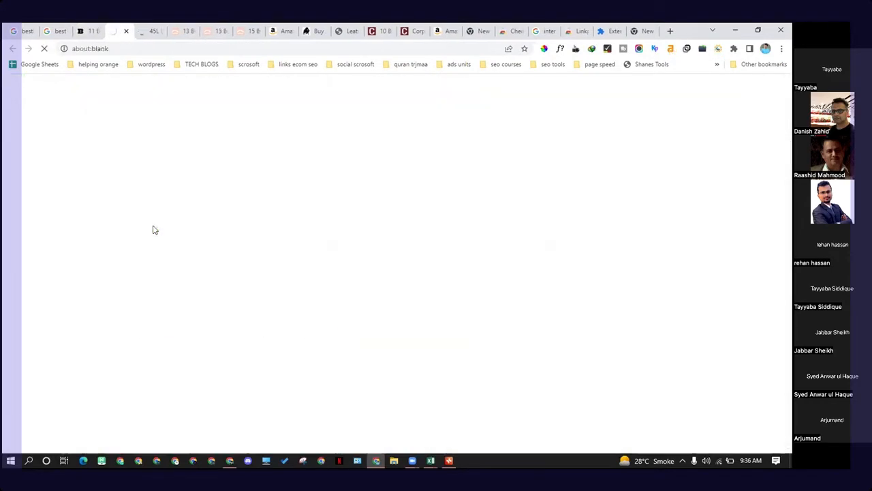
{"action": "left_click", "coordinate": [89, 32]}
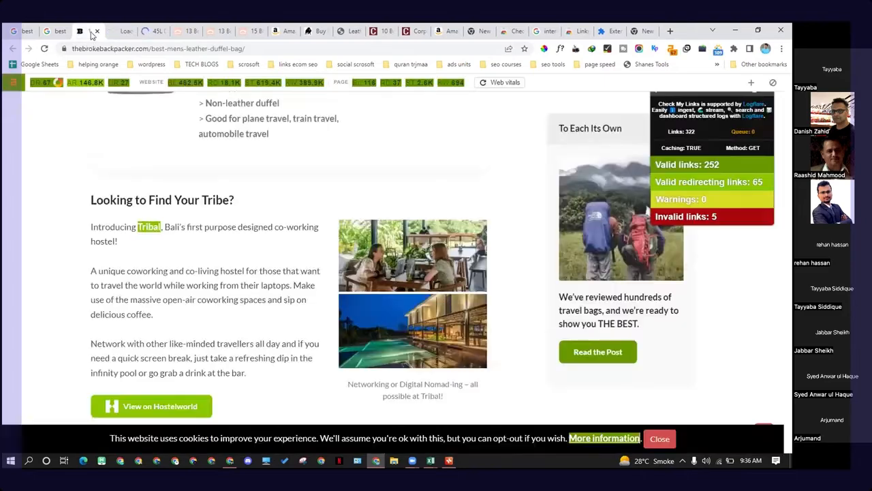
{"action": "scroll", "coordinate": [143, 177], "scroll_direction": "down", "scroll_amount": 4}
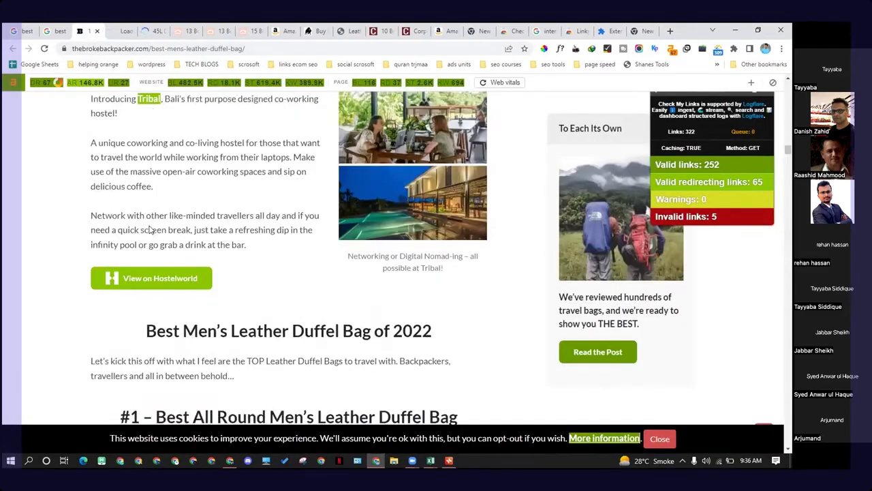
{"action": "scroll", "coordinate": [269, 239], "scroll_direction": "down", "scroll_amount": 2}
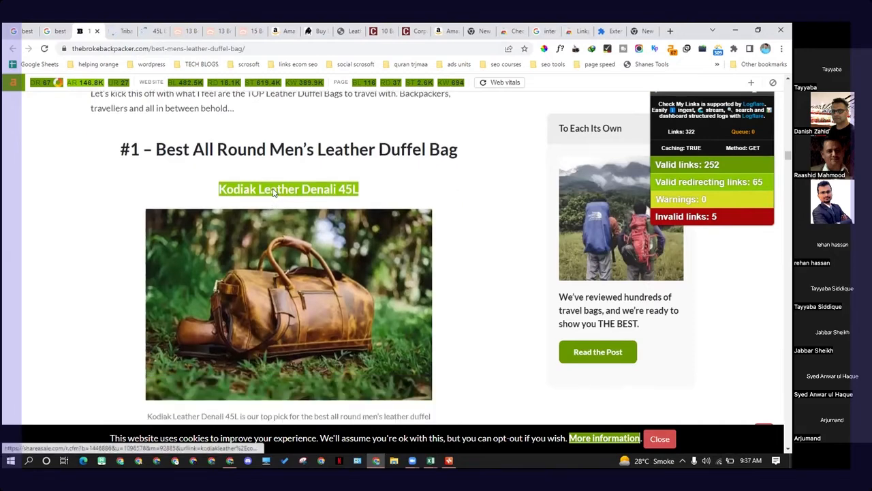
{"action": "scroll", "coordinate": [273, 192], "scroll_direction": "down", "scroll_amount": 2}
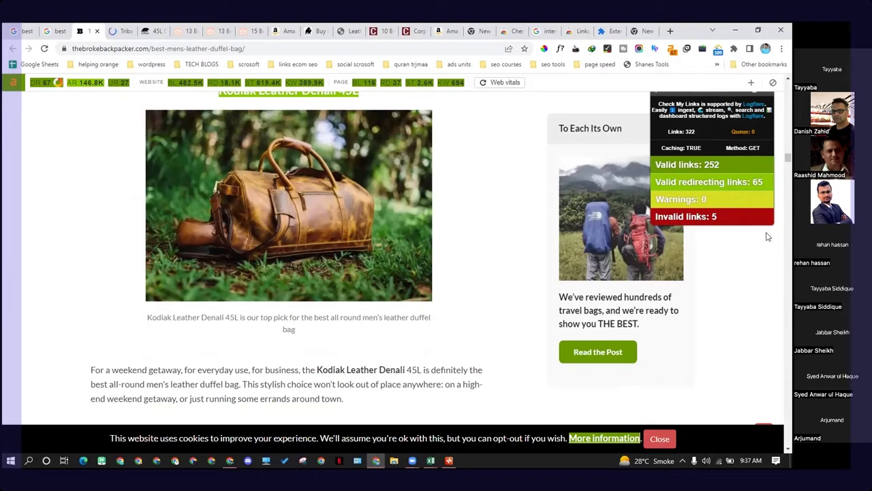
Step: View the Tribal Bali hostel page opened from the article, then return to the leather duffel bag article tab
{"action": "key", "text": "ctrl+Tab"}
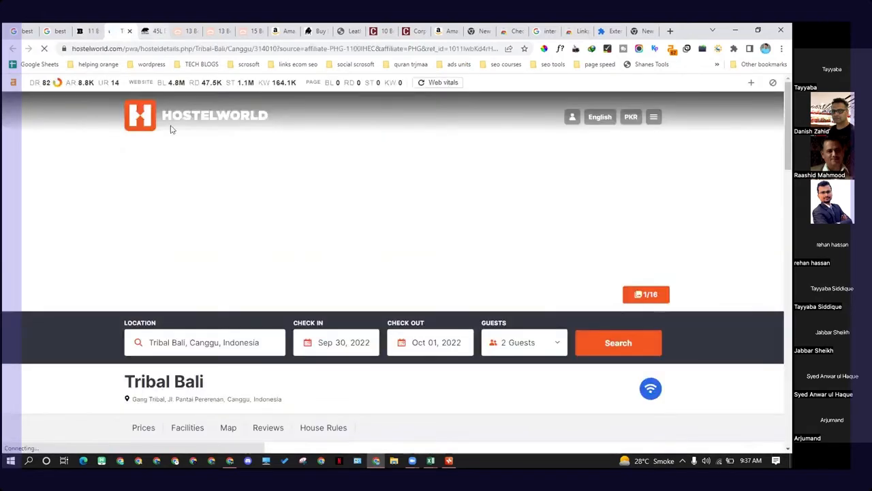
{"action": "scroll", "coordinate": [287, 222], "scroll_direction": "down", "scroll_amount": 4}
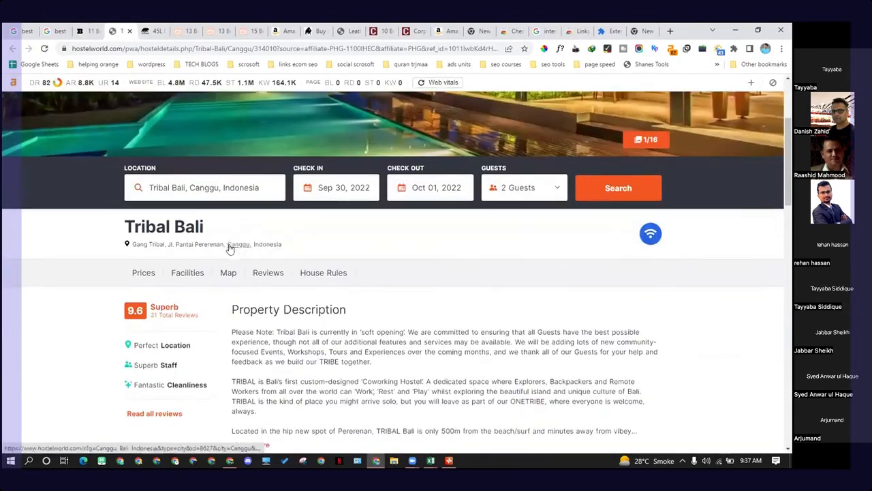
{"action": "scroll", "coordinate": [239, 258], "scroll_direction": "down", "scroll_amount": 2}
{"action": "scroll", "coordinate": [237, 259], "scroll_direction": "up", "scroll_amount": 5}
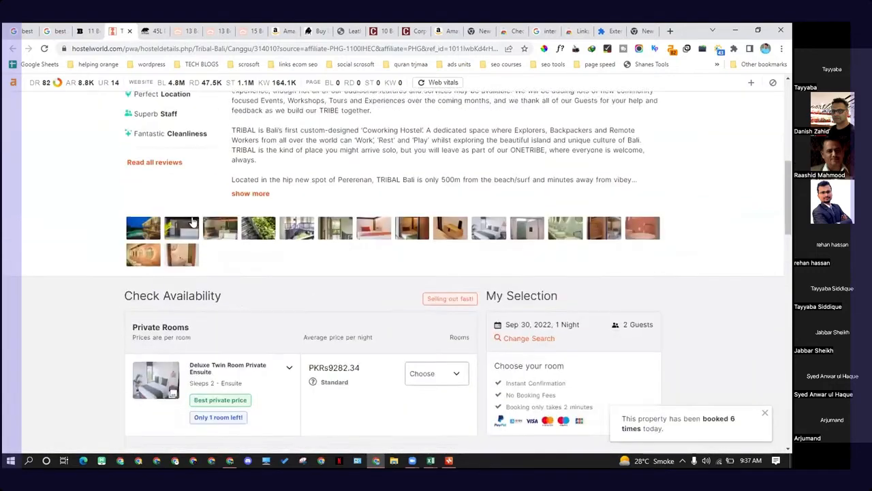
{"action": "scroll", "coordinate": [180, 192], "scroll_direction": "up", "scroll_amount": 2}
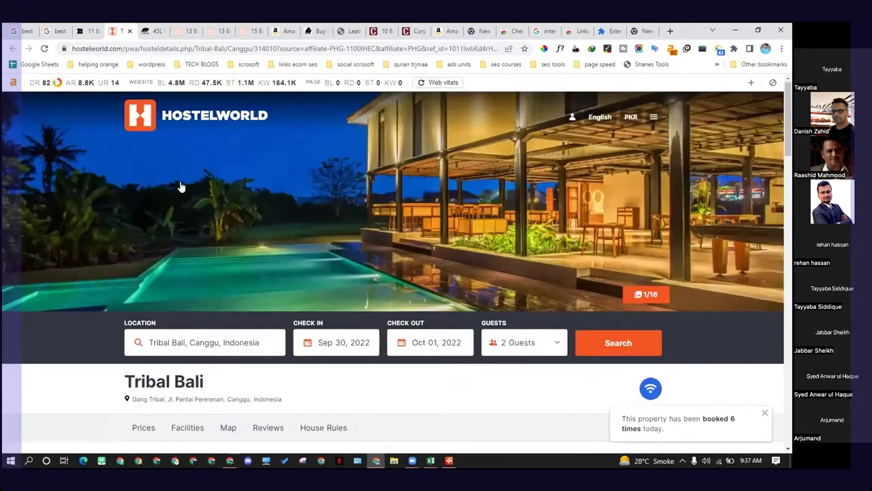
{"action": "left_click", "coordinate": [101, 30]}
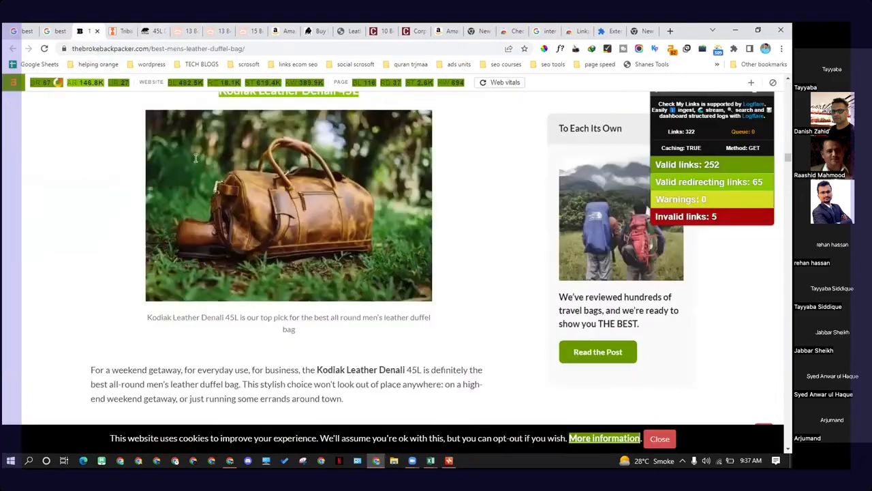
Step: Scroll through the rest of the men's leather duffel bag article, reviewing its listed bags and internal links, then switch to the new tab
{"action": "scroll", "coordinate": [196, 158], "scroll_direction": "down", "scroll_amount": 6}
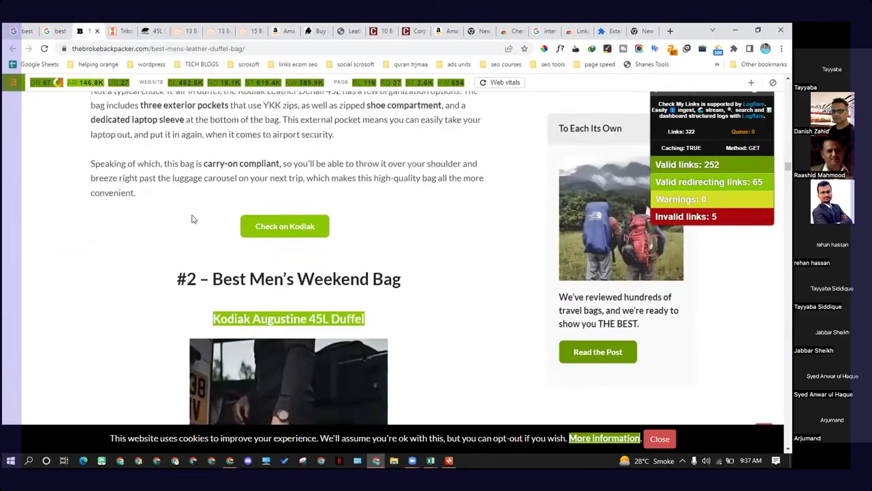
{"action": "scroll", "coordinate": [273, 225], "scroll_direction": "down", "scroll_amount": 2}
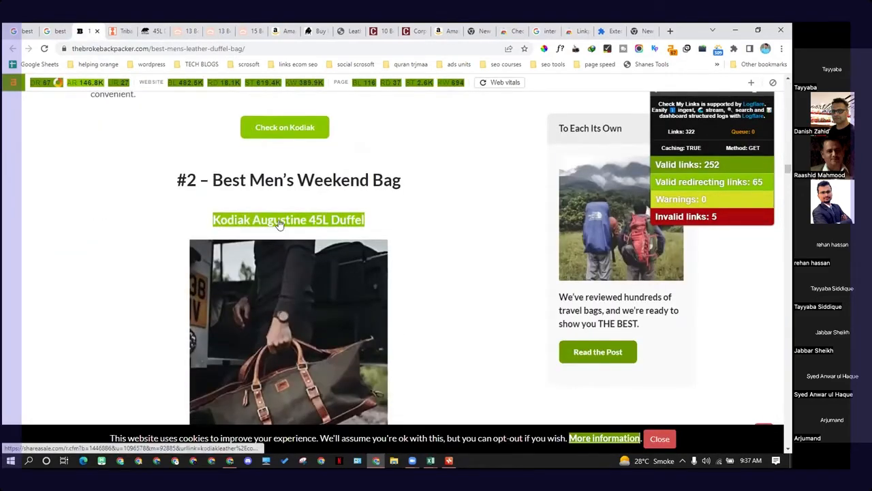
{"action": "scroll", "coordinate": [278, 224], "scroll_direction": "down", "scroll_amount": 4}
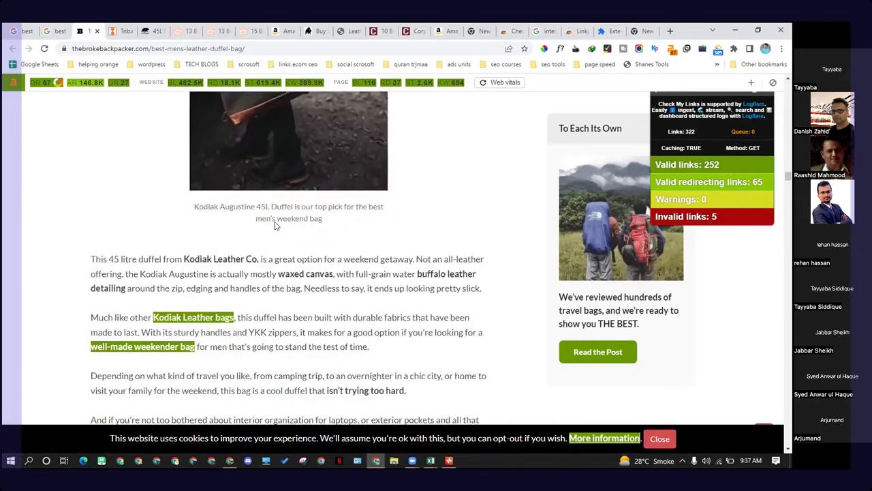
{"action": "scroll", "coordinate": [276, 225], "scroll_direction": "down", "scroll_amount": 3}
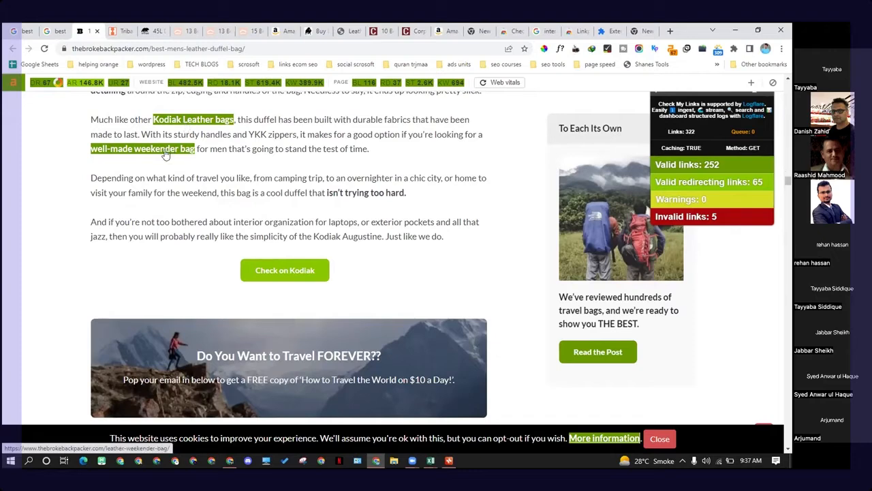
{"action": "scroll", "coordinate": [189, 147], "scroll_direction": "down", "scroll_amount": 4}
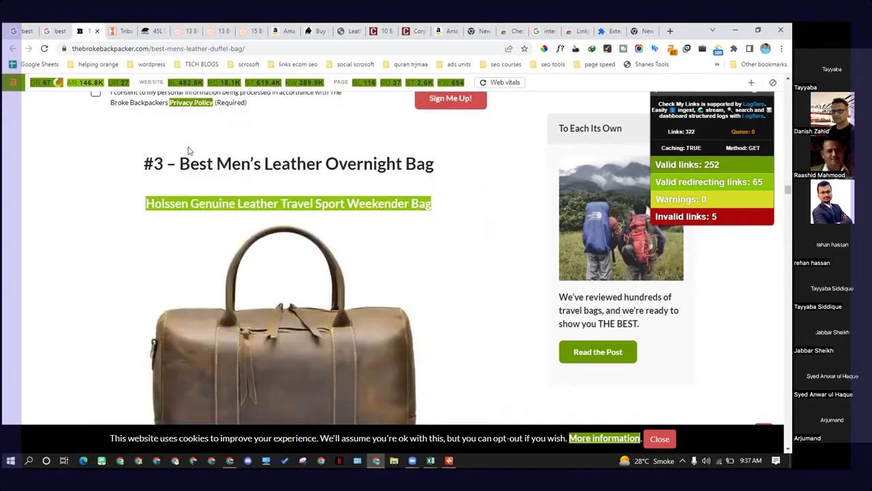
{"action": "scroll", "coordinate": [189, 148], "scroll_direction": "down", "scroll_amount": 9}
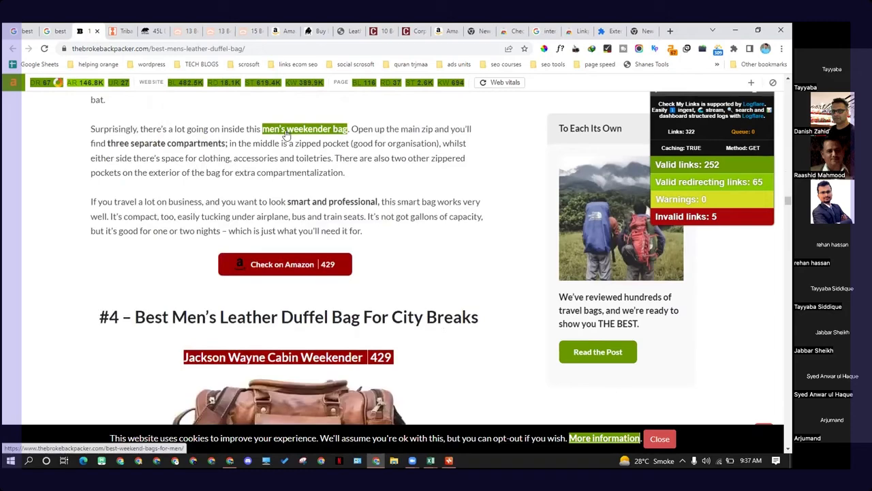
{"action": "scroll", "coordinate": [284, 134], "scroll_direction": "down", "scroll_amount": 6}
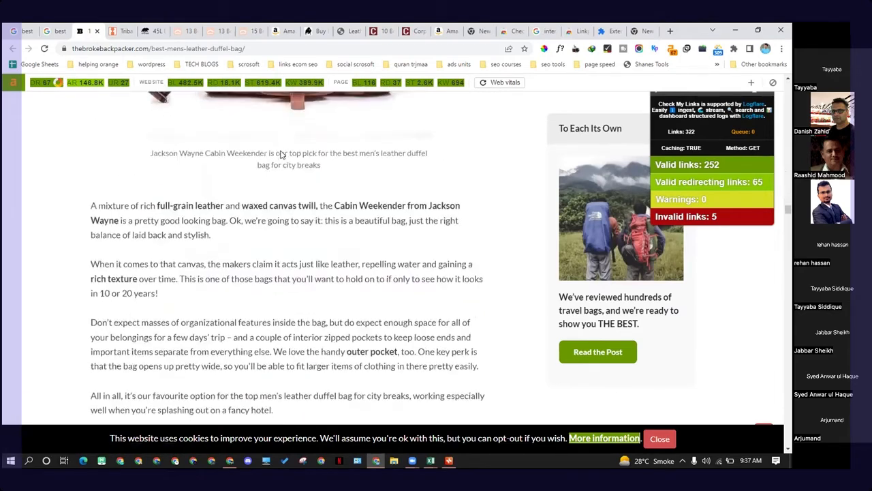
{"action": "scroll", "coordinate": [280, 155], "scroll_direction": "down", "scroll_amount": 10}
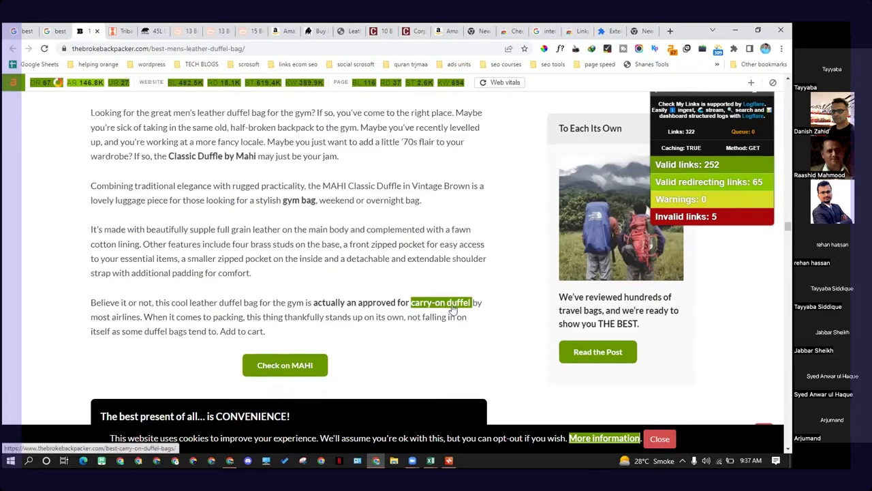
{"action": "scroll", "coordinate": [453, 308], "scroll_direction": "down", "scroll_amount": 10}
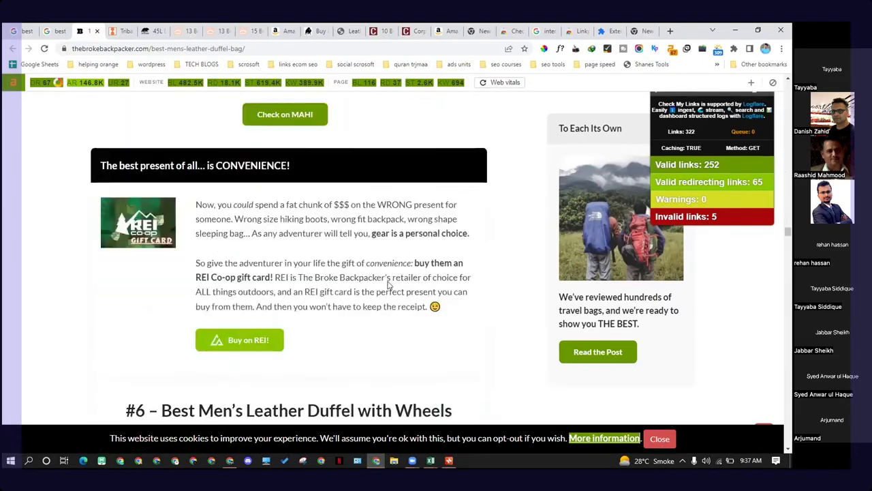
{"action": "scroll", "coordinate": [331, 266], "scroll_direction": "down", "scroll_amount": 12}
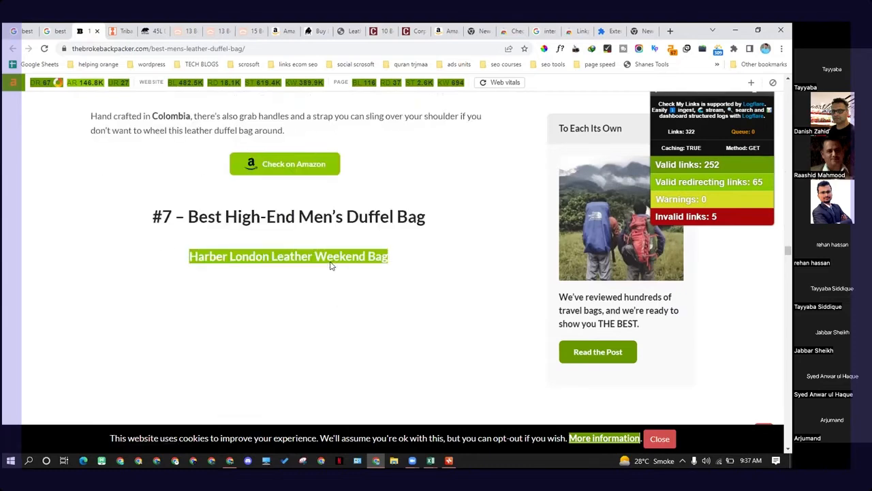
{"action": "scroll", "coordinate": [329, 259], "scroll_direction": "down", "scroll_amount": 15}
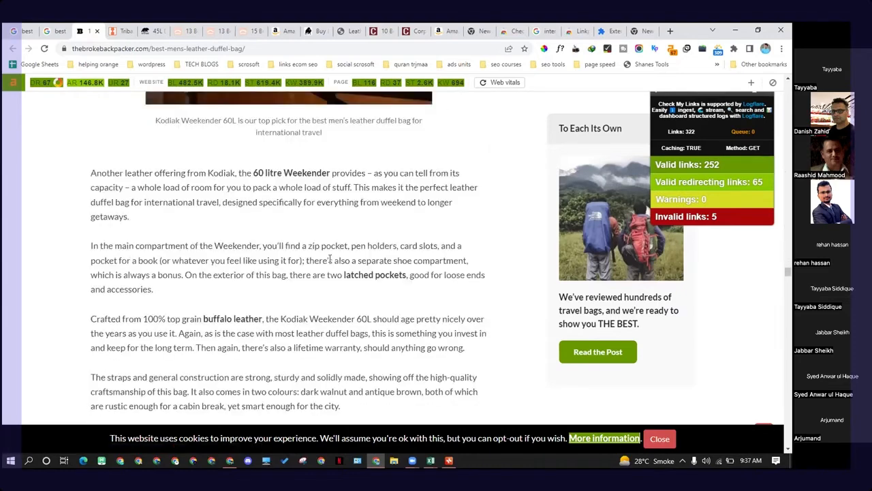
{"action": "scroll", "coordinate": [326, 258], "scroll_direction": "down", "scroll_amount": 3}
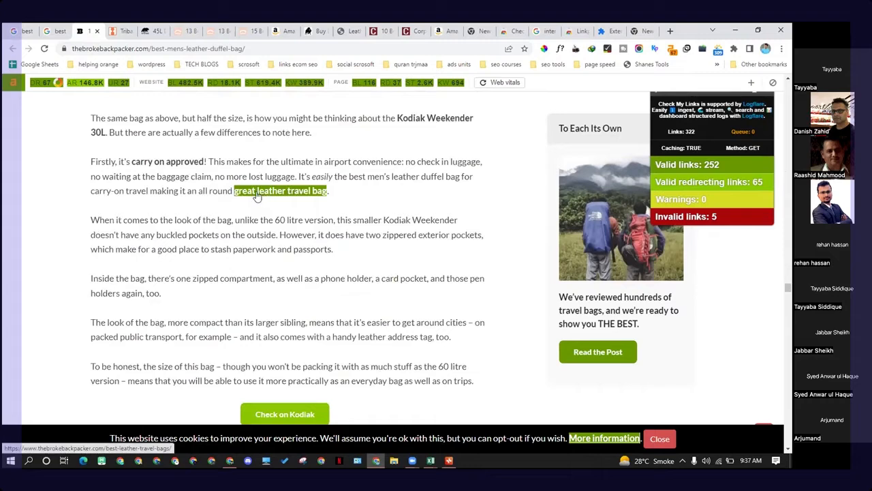
{"action": "scroll", "coordinate": [263, 197], "scroll_direction": "down", "scroll_amount": 10}
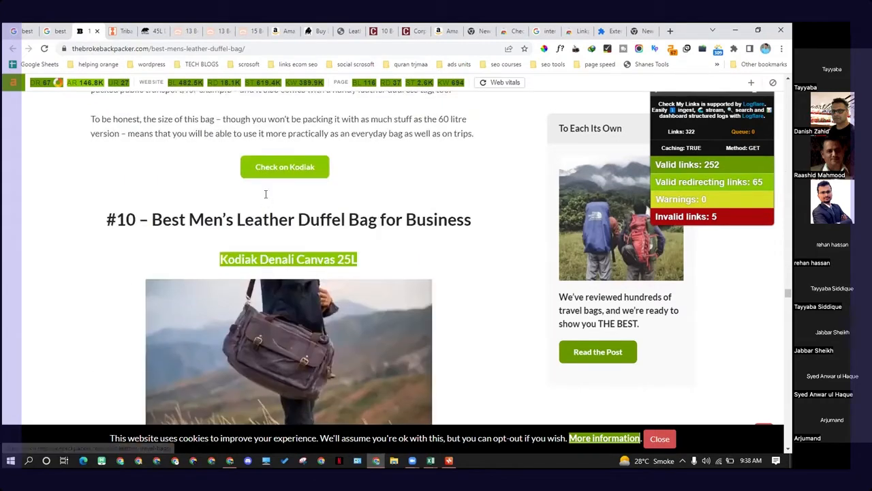
{"action": "scroll", "coordinate": [264, 197], "scroll_direction": "down", "scroll_amount": 3}
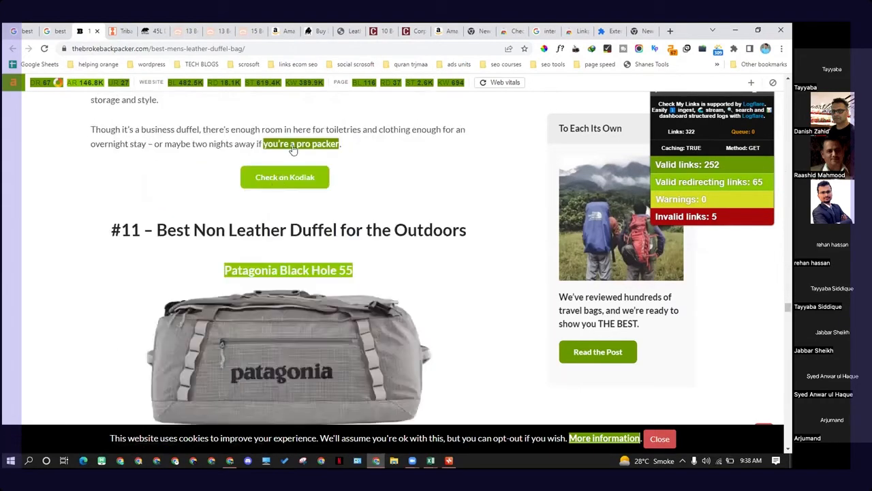
{"action": "scroll", "coordinate": [283, 163], "scroll_direction": "down", "scroll_amount": 5}
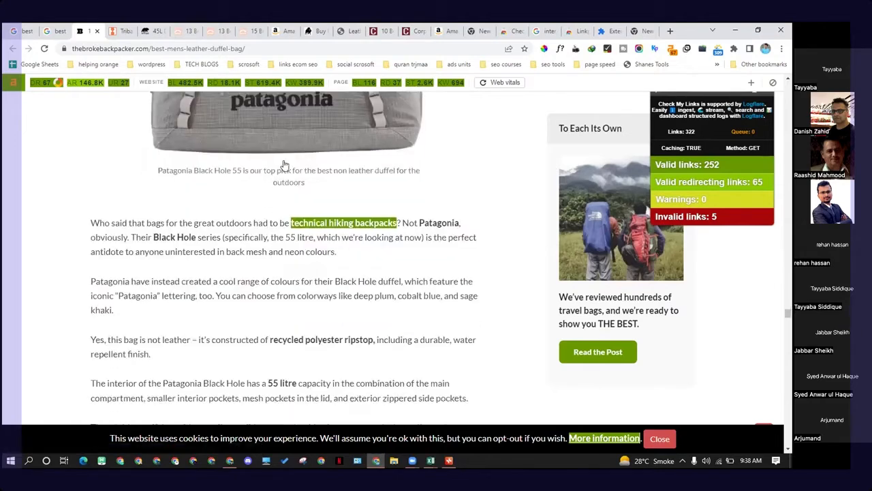
{"action": "scroll", "coordinate": [284, 166], "scroll_direction": "down", "scroll_amount": 10}
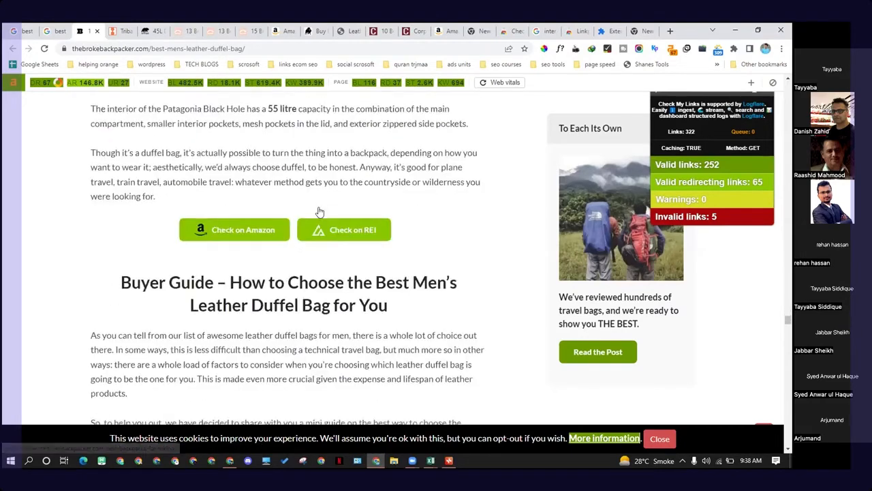
{"action": "scroll", "coordinate": [314, 211], "scroll_direction": "down", "scroll_amount": 6}
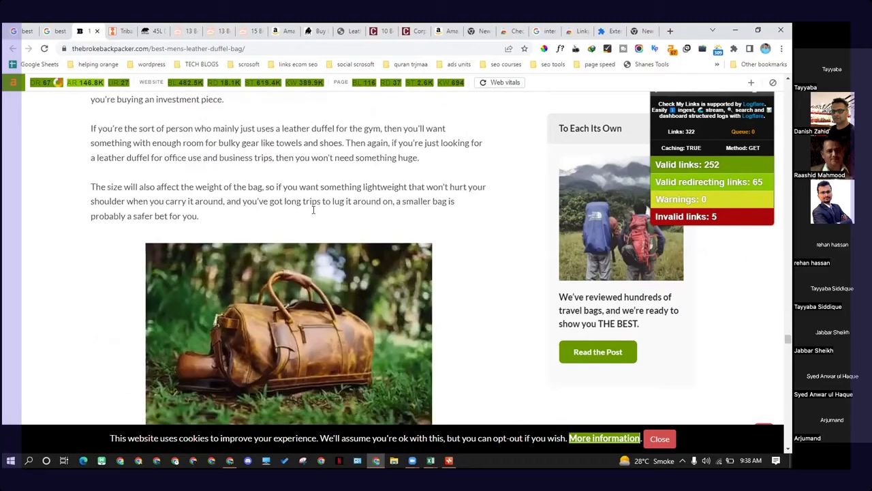
{"action": "scroll", "coordinate": [313, 210], "scroll_direction": "up", "scroll_amount": 4}
{"action": "scroll", "coordinate": [310, 210], "scroll_direction": "down", "scroll_amount": 4}
{"action": "scroll", "coordinate": [310, 209], "scroll_direction": "down", "scroll_amount": 20}
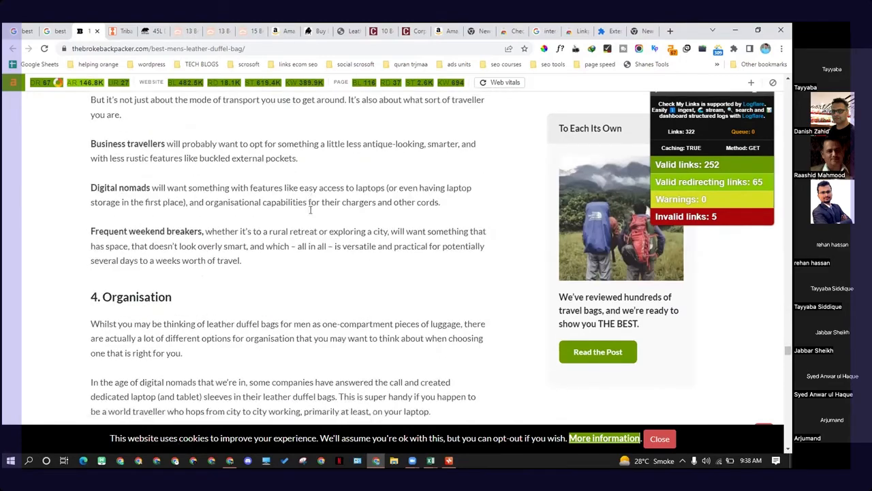
{"action": "scroll", "coordinate": [310, 210], "scroll_direction": "down", "scroll_amount": 20}
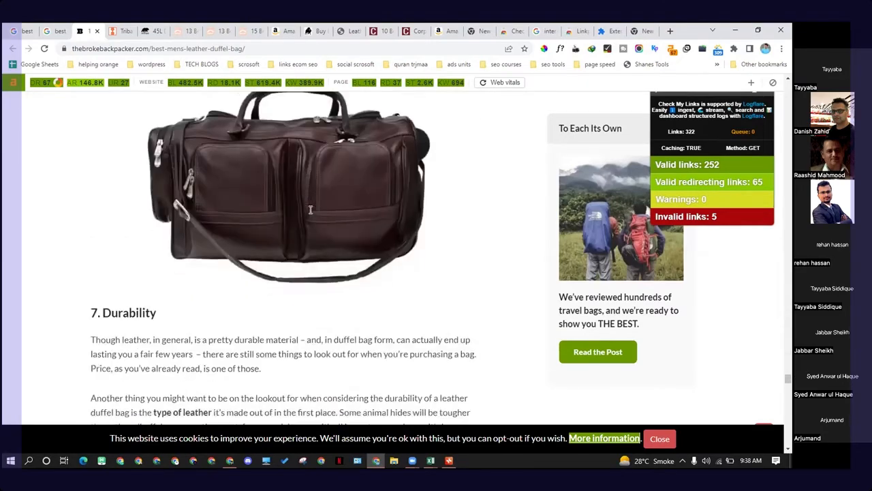
{"action": "scroll", "coordinate": [306, 211], "scroll_direction": "down", "scroll_amount": 10}
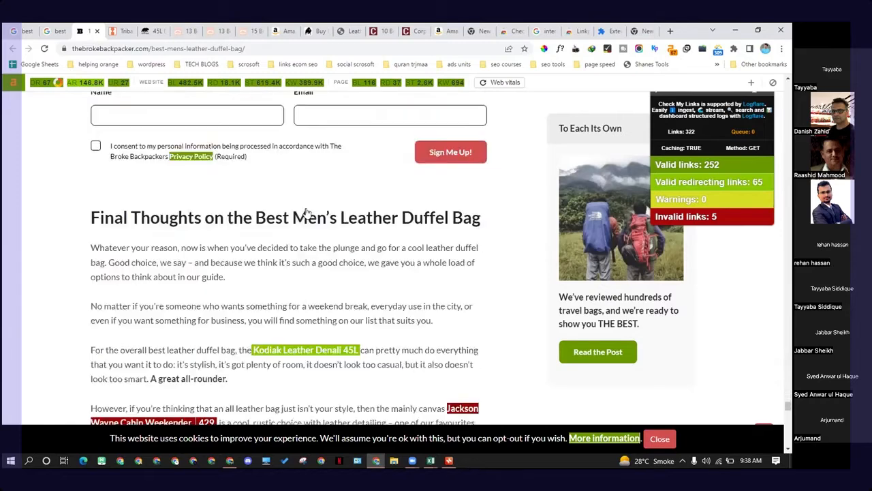
{"action": "scroll", "coordinate": [188, 188], "scroll_direction": "down", "scroll_amount": 5}
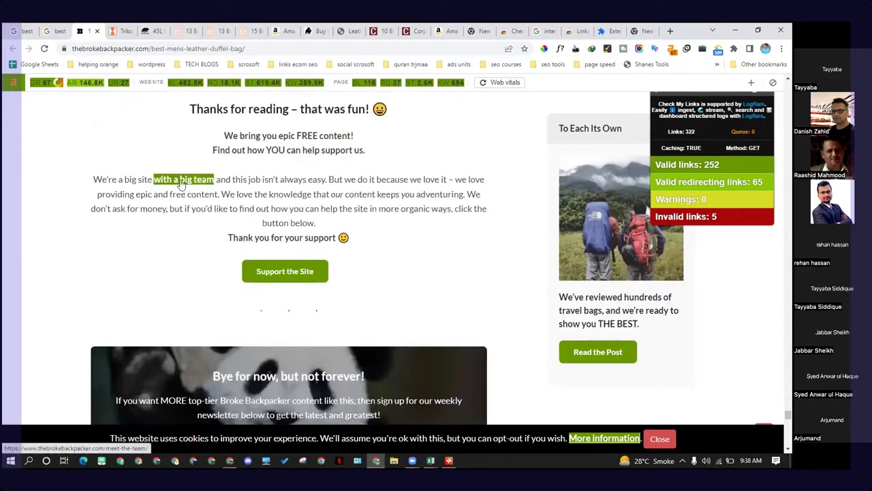
{"action": "scroll", "coordinate": [307, 189], "scroll_direction": "down", "scroll_amount": 6}
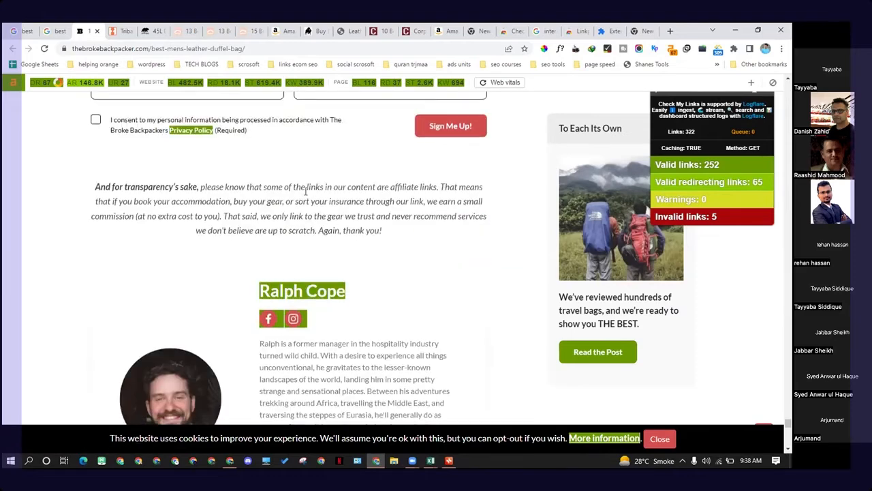
{"action": "scroll", "coordinate": [302, 191], "scroll_direction": "down", "scroll_amount": 3}
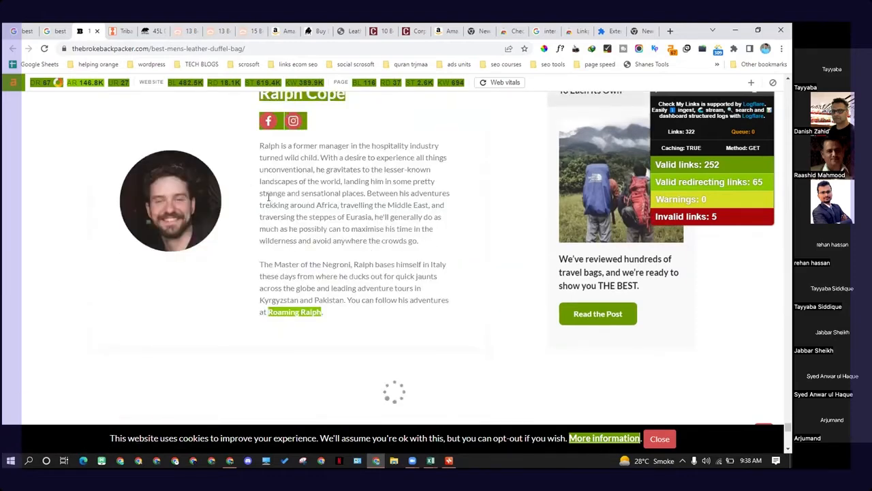
{"action": "scroll", "coordinate": [287, 207], "scroll_direction": "up", "scroll_amount": 2}
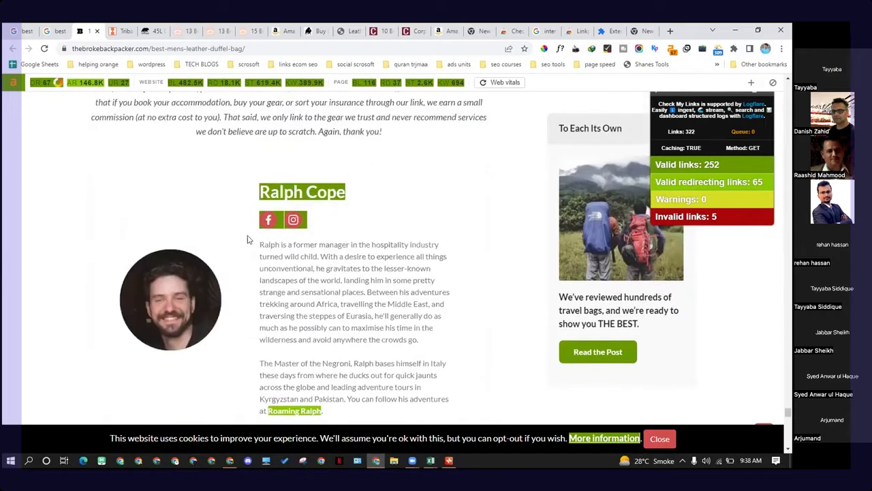
{"action": "scroll", "coordinate": [248, 239], "scroll_direction": "down", "scroll_amount": 5}
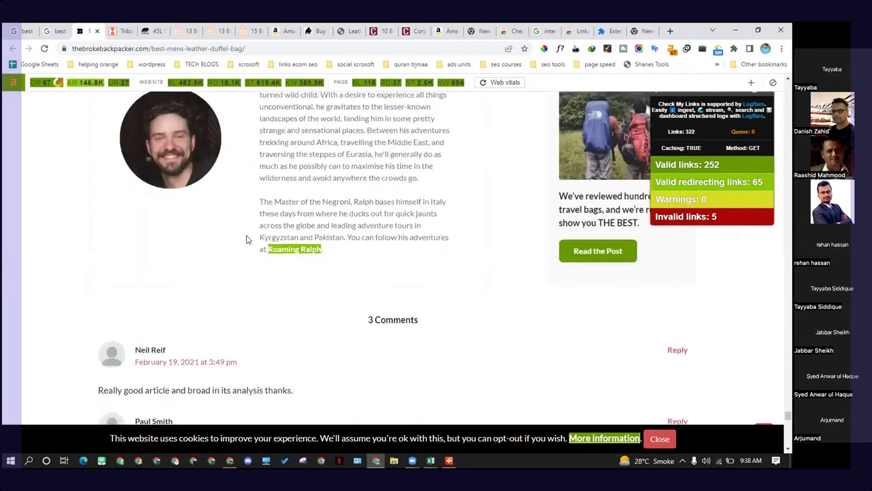
{"action": "scroll", "coordinate": [247, 239], "scroll_direction": "up", "scroll_amount": 4}
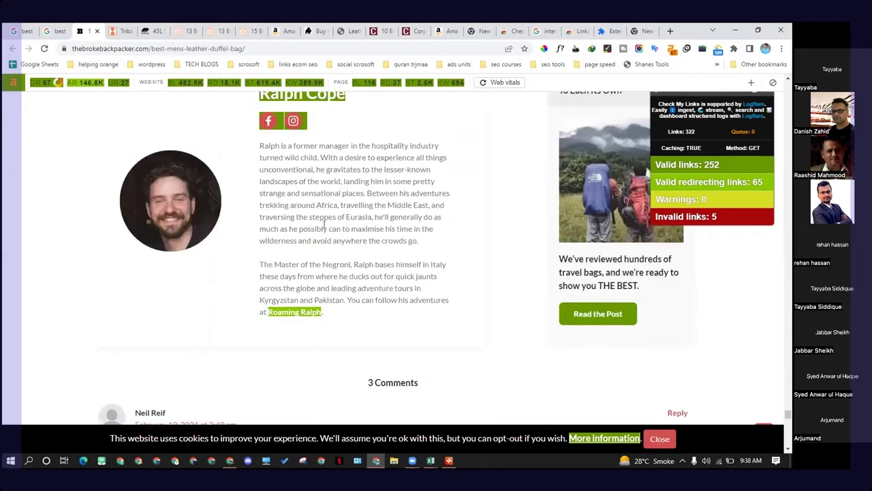
{"action": "scroll", "coordinate": [325, 225], "scroll_direction": "up", "scroll_amount": 3}
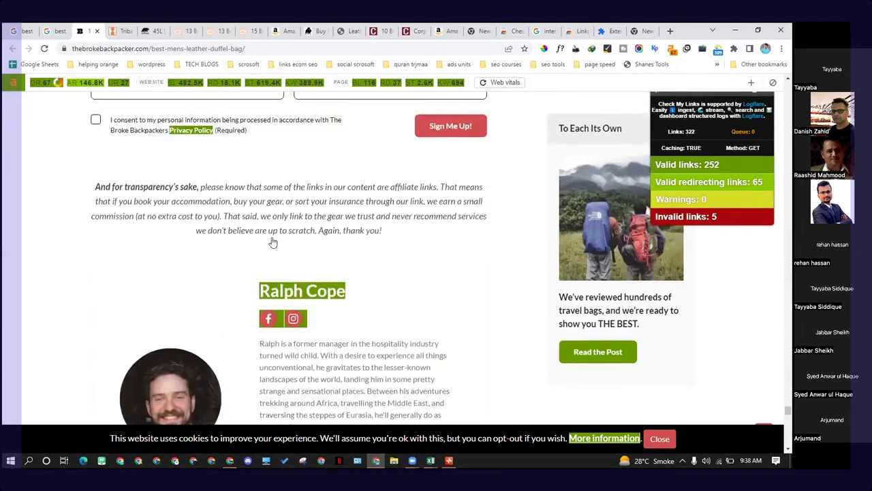
{"action": "scroll", "coordinate": [272, 242], "scroll_direction": "up", "scroll_amount": 6}
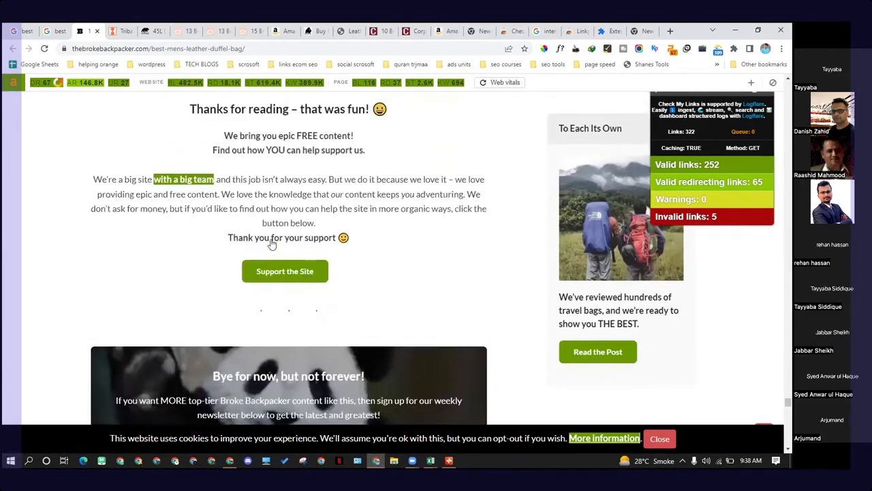
{"action": "scroll", "coordinate": [271, 244], "scroll_direction": "up", "scroll_amount": 2}
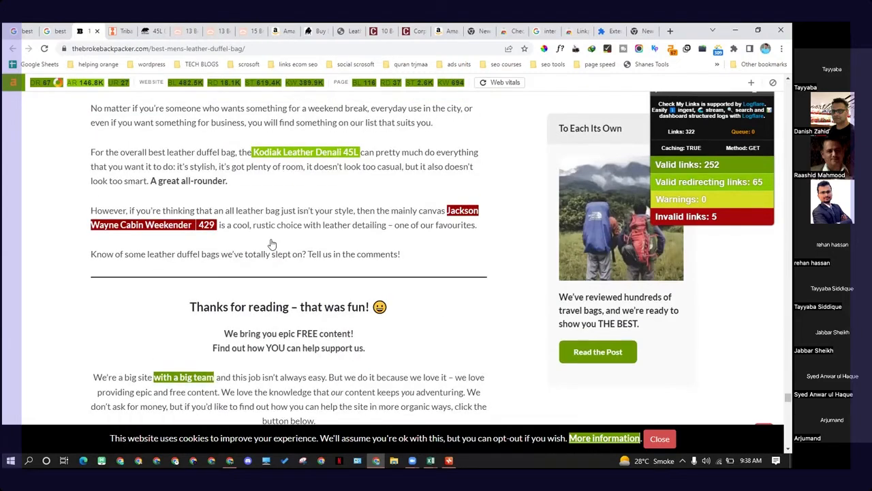
{"action": "left_click", "coordinate": [635, 32]}
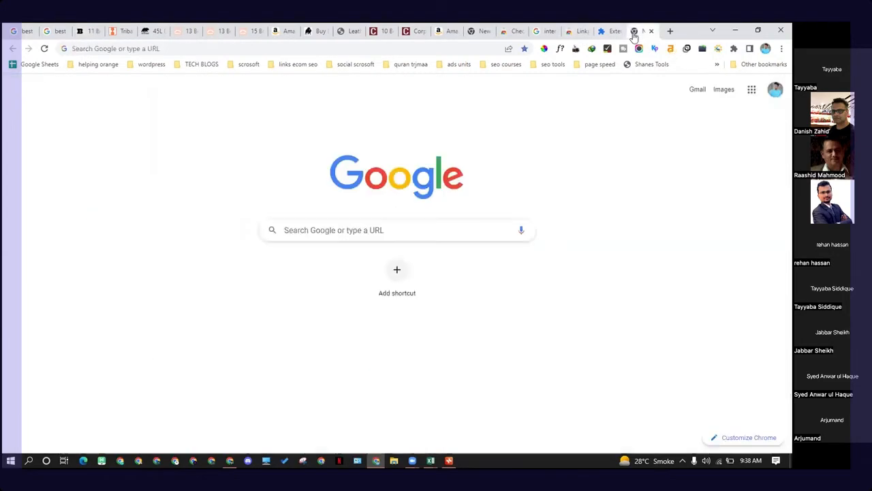
Step: Search Google for "this person does not exist" in a new tab
{"action": "left_click", "coordinate": [312, 51]}
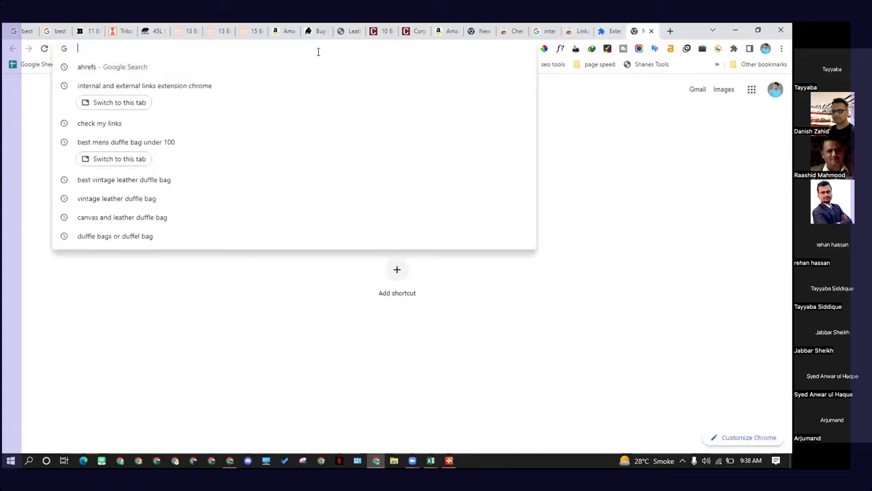
{"action": "type", "text": "this"}
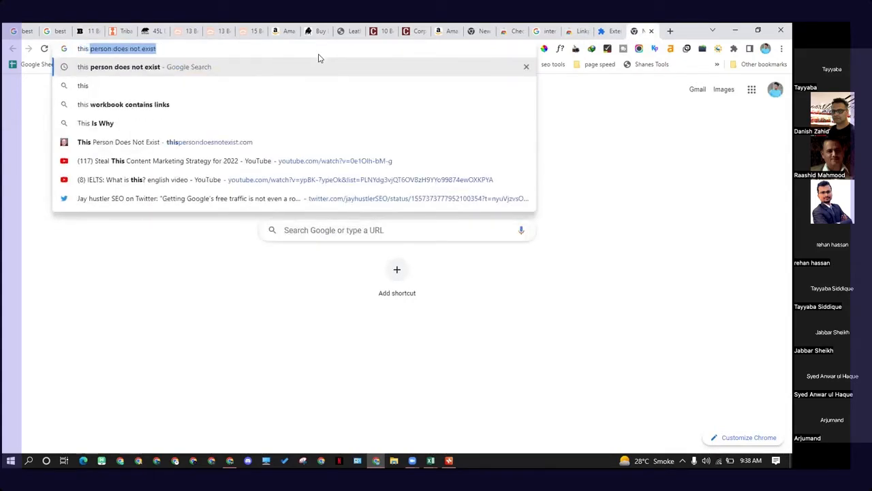
{"action": "key", "text": "Right"}
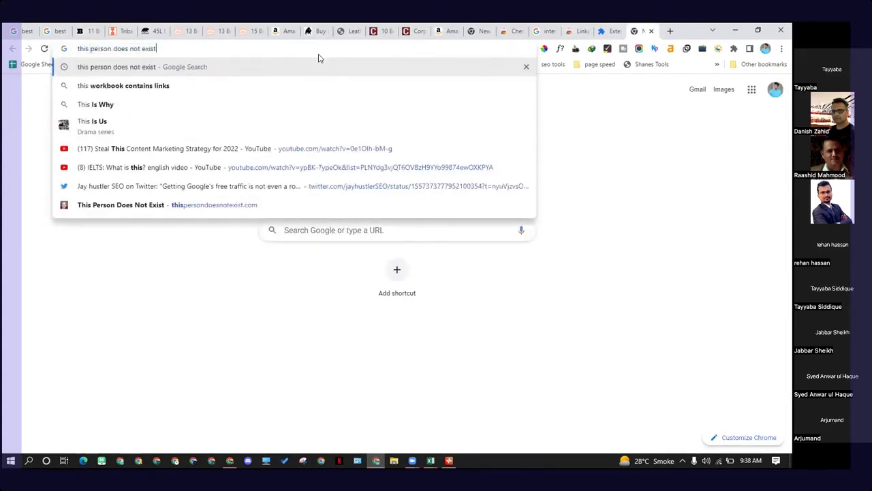
{"action": "key", "text": "Return"}
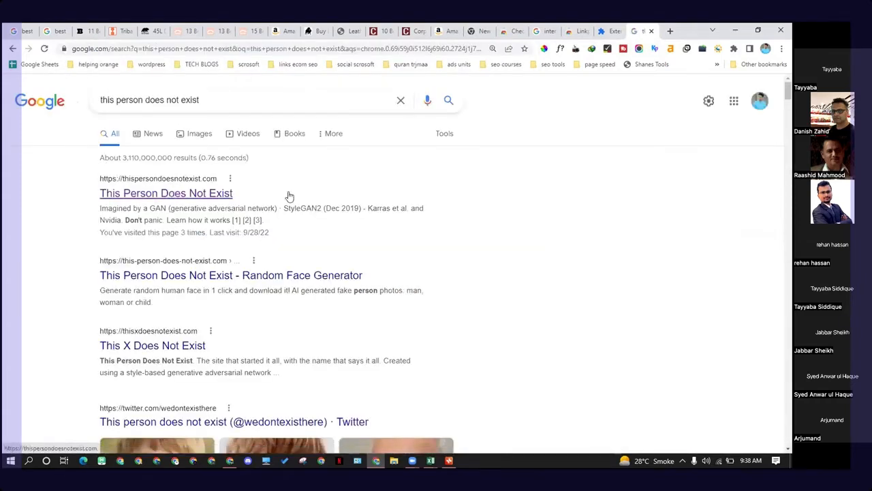
Step: Open the This Person Does Not Exist site and reload it until a generated face appears
{"action": "left_click", "coordinate": [162, 205]}
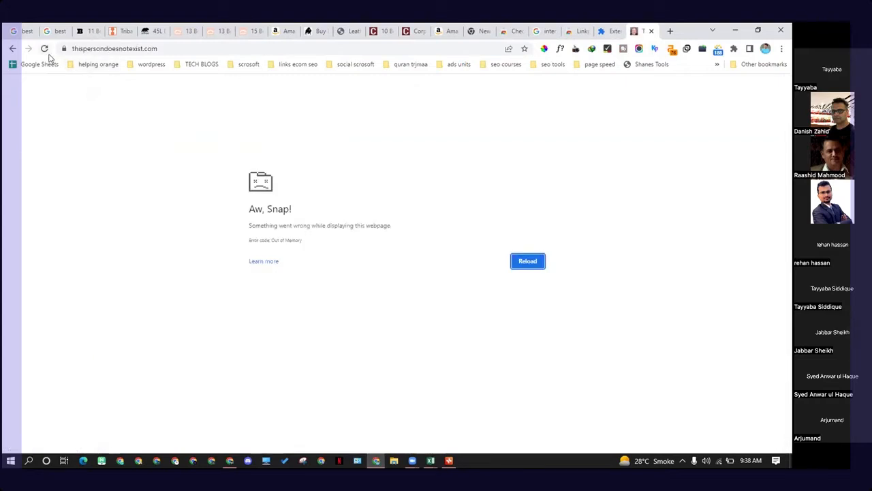
{"action": "left_click", "coordinate": [44, 48]}
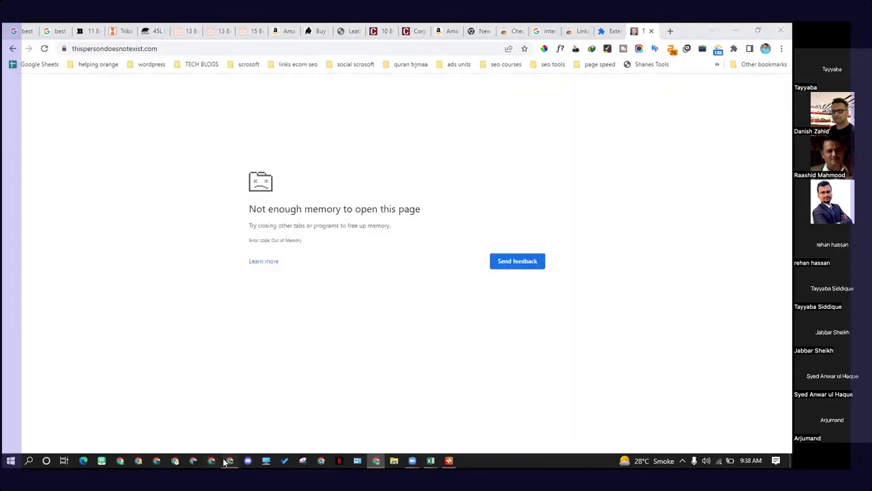
{"action": "left_click", "coordinate": [228, 462]}
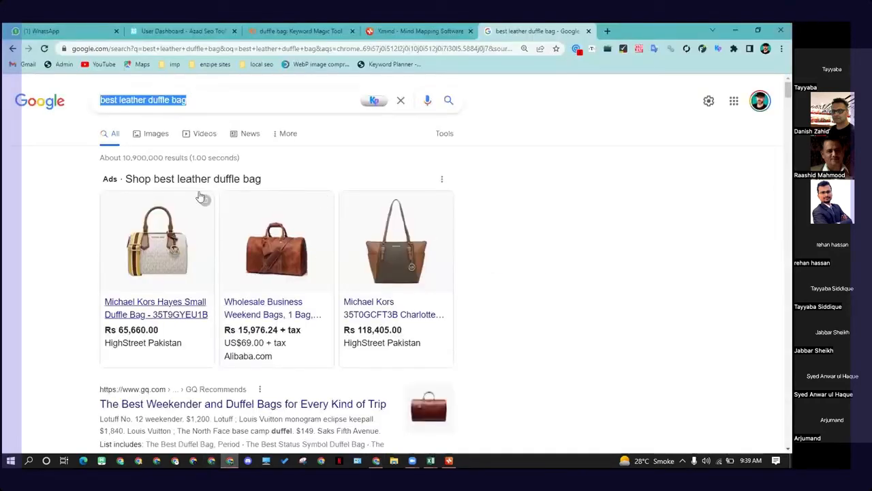
{"action": "left_click", "coordinate": [735, 30]}
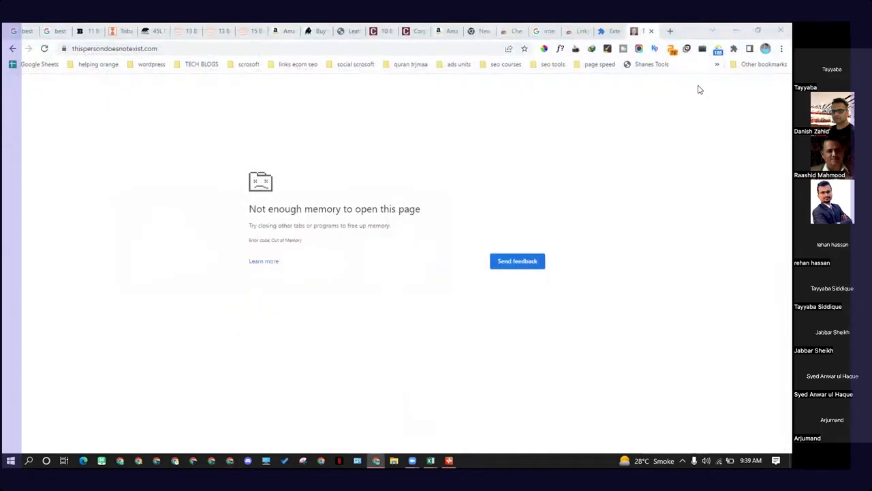
{"action": "left_click", "coordinate": [42, 48]}
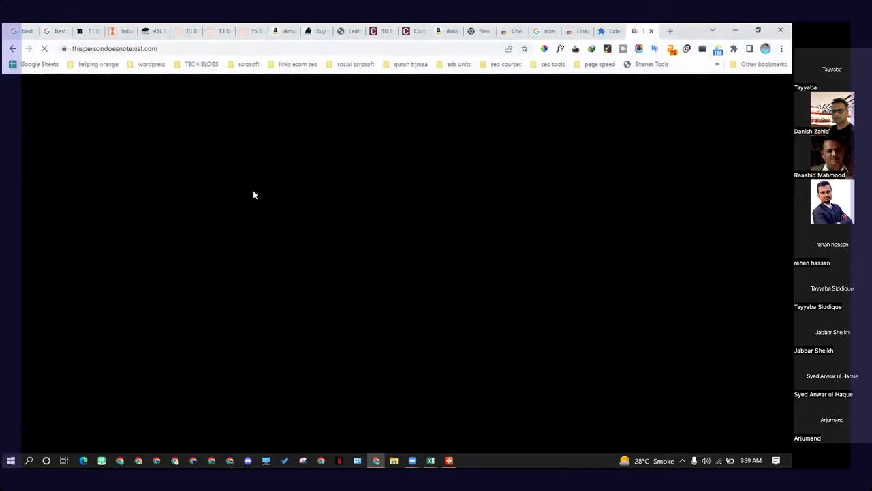
{"action": "left_click", "coordinate": [607, 30]}
{"action": "left_click", "coordinate": [619, 32]}
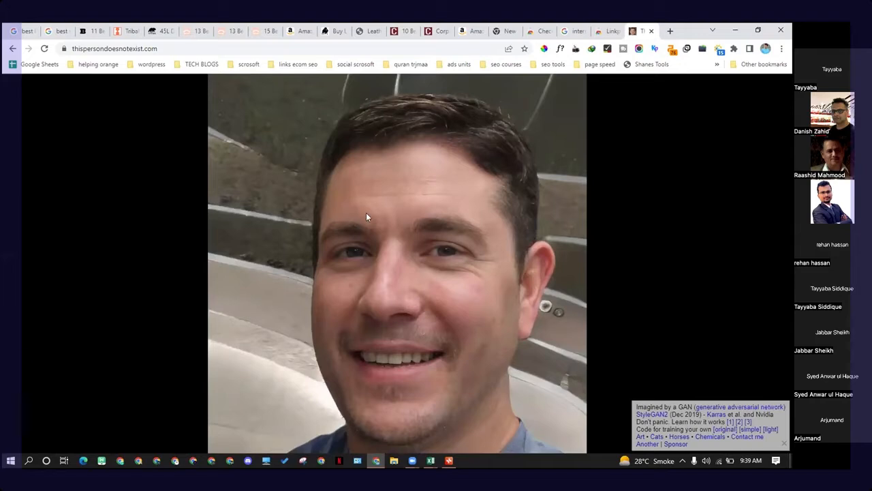
{"action": "left_click", "coordinate": [44, 48]}
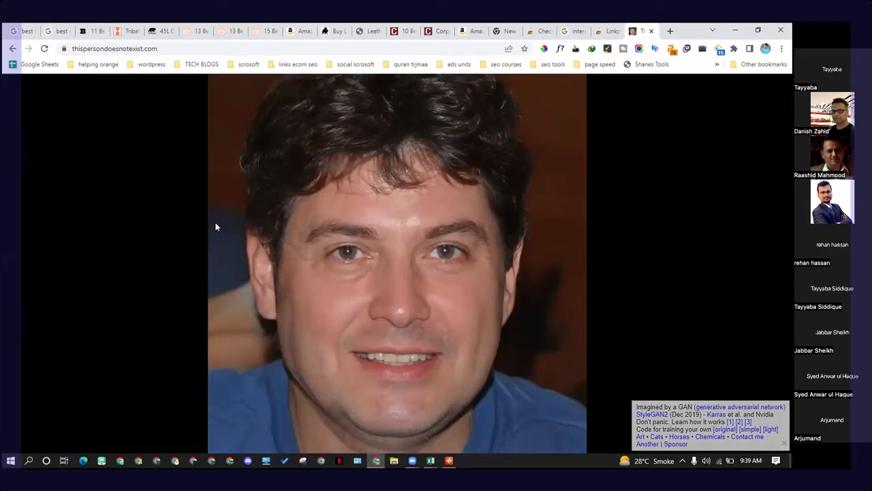
Step: Save the generated face image as "image" in the Downloads folder
{"action": "right_click", "coordinate": [397, 231]}
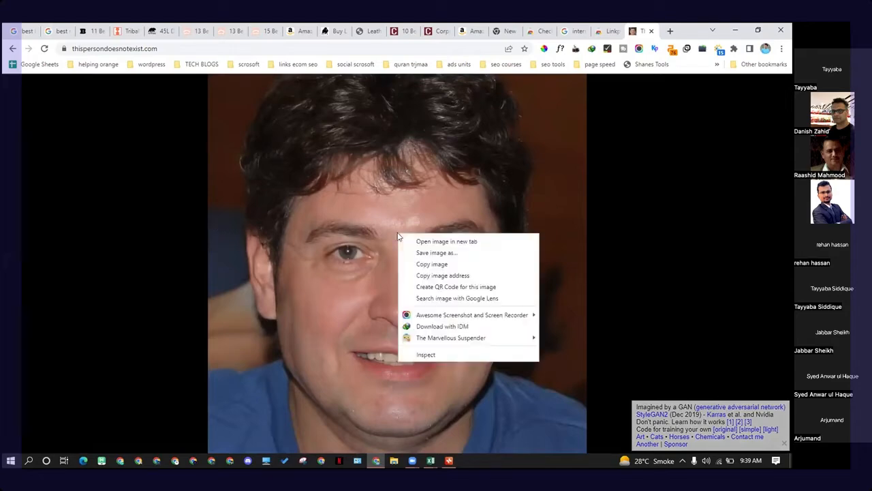
{"action": "left_click", "coordinate": [428, 252]}
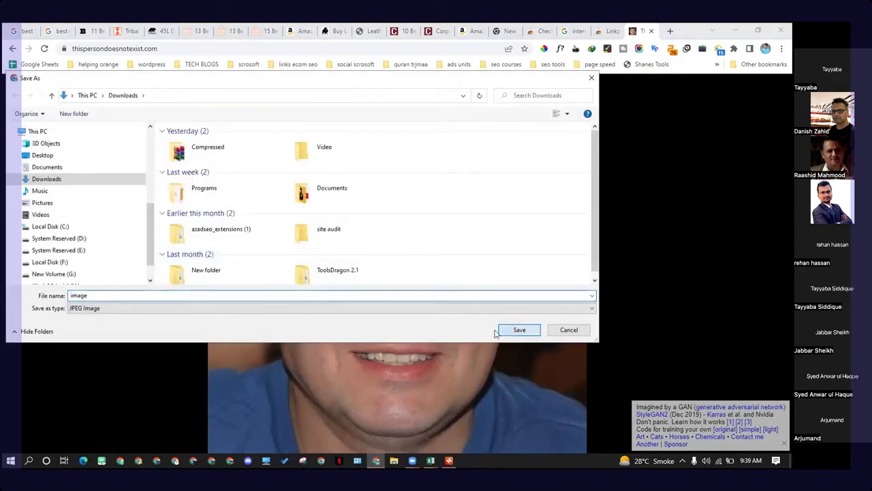
{"action": "left_click", "coordinate": [515, 330]}
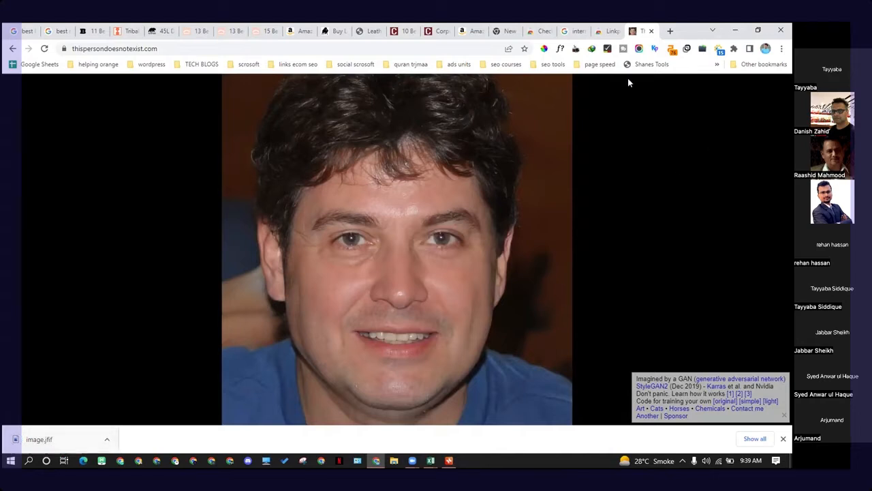
Step: In a new tab, search Google for "jfif to jpg"
{"action": "left_click", "coordinate": [670, 31]}
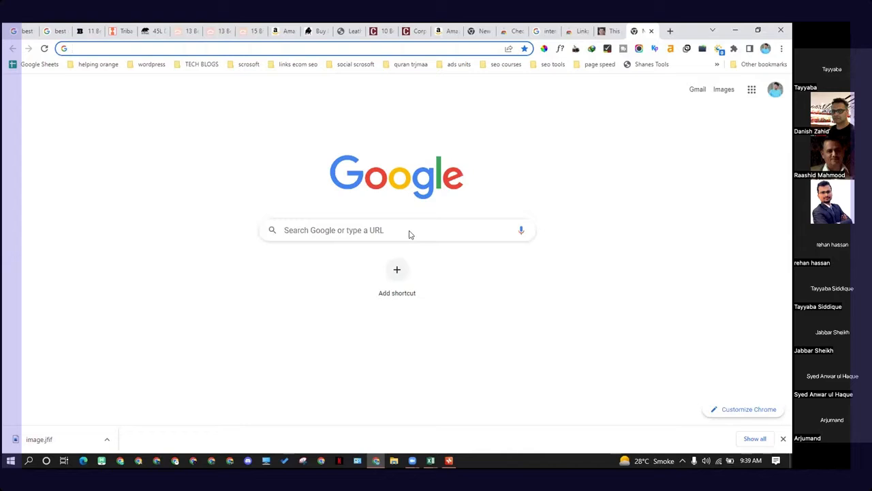
{"action": "type", "text": "ji"}
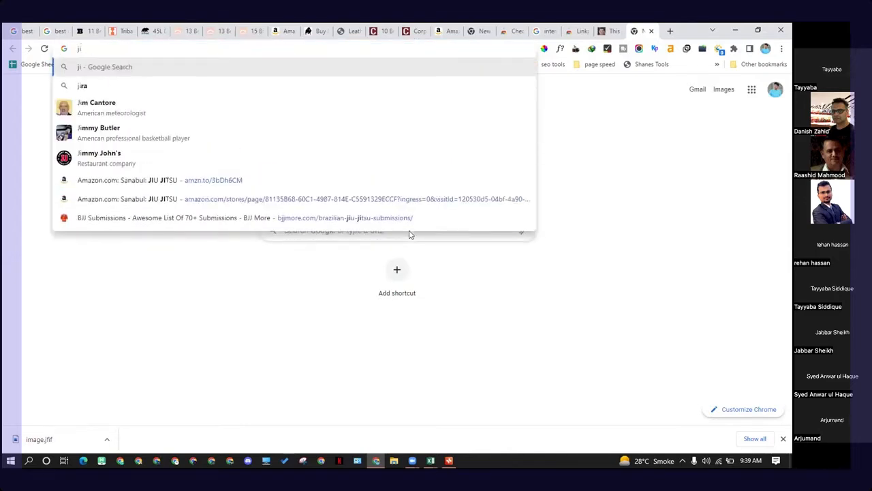
{"action": "key", "text": "BackSpace"}
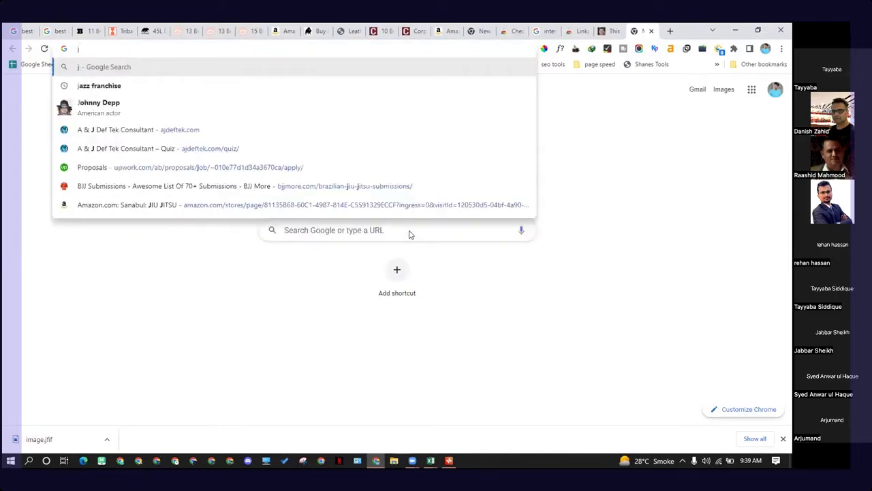
{"action": "type", "text": "fif"}
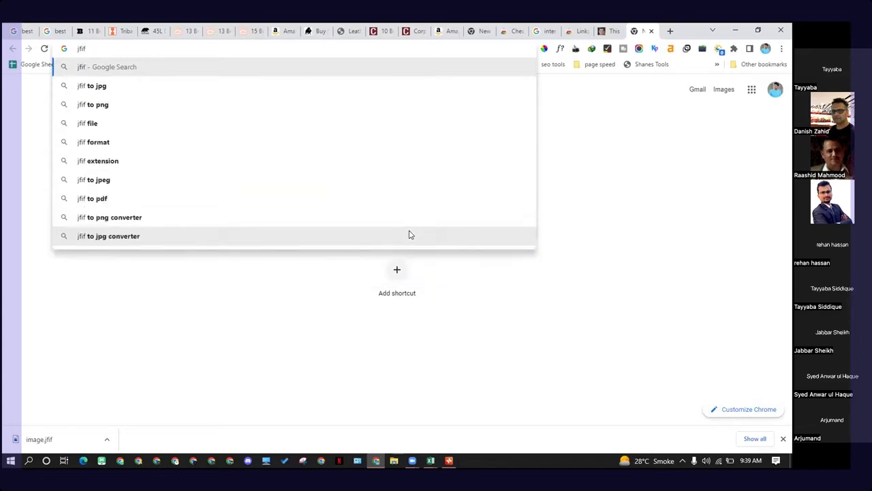
{"action": "key", "text": "Down"}
{"action": "key", "text": "Return"}
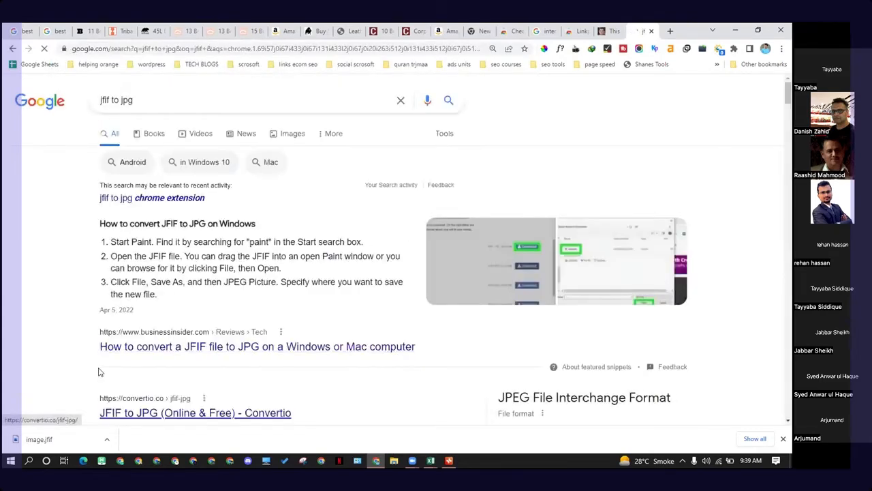
Step: Open the Convertio JFIF to JPG result in a new tab
{"action": "scroll", "coordinate": [98, 371], "scroll_direction": "down", "scroll_amount": 3}
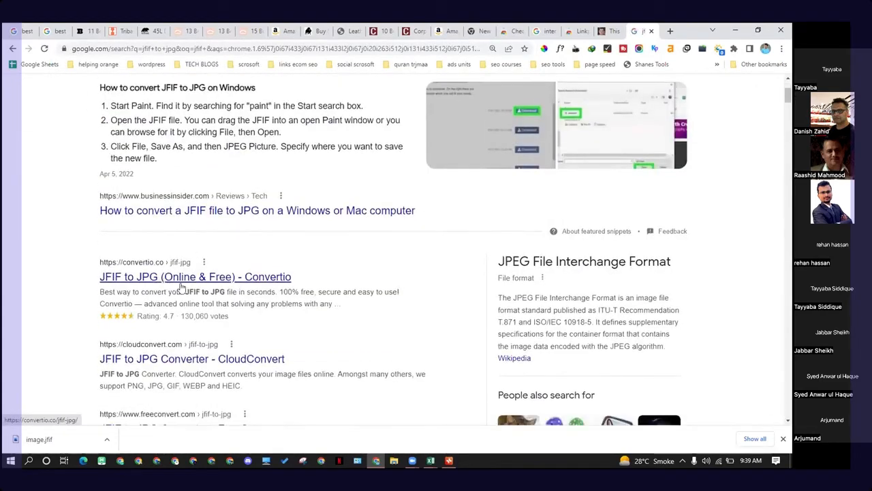
{"action": "right_click", "coordinate": [161, 276]}
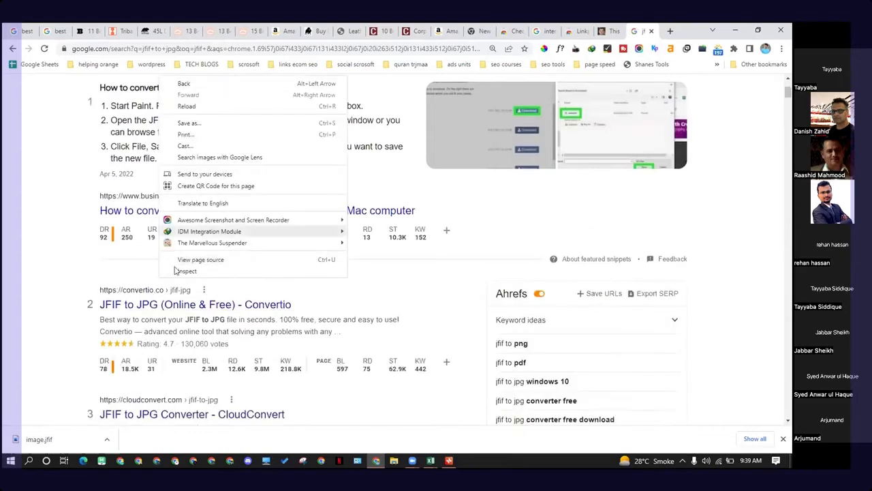
{"action": "left_click", "coordinate": [119, 237]}
{"action": "right_click", "coordinate": [170, 304]}
{"action": "left_click", "coordinate": [230, 307]}
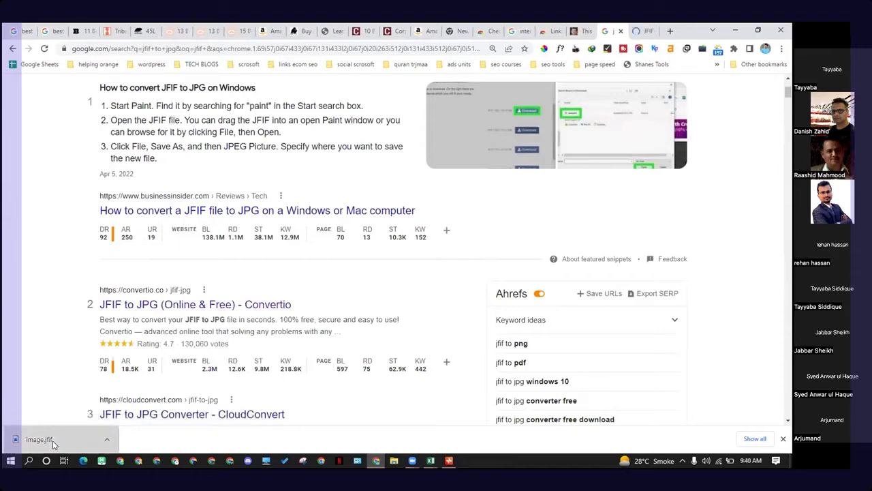
Step: Upload the downloaded image.jfif to Convertio, convert it to JPG, download the result, and dismiss the rating popup
{"action": "left_click_drag", "start_coordinate": [51, 444], "coordinate": [342, 389]}
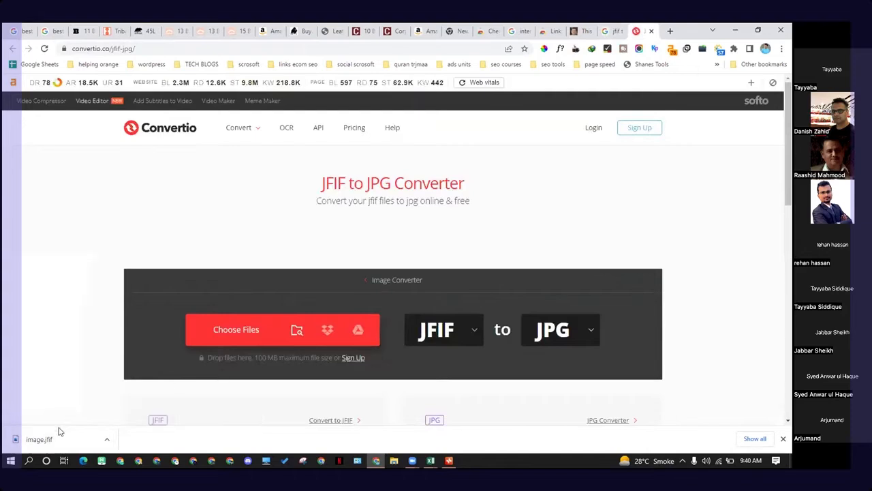
{"action": "left_click_drag", "start_coordinate": [58, 430], "coordinate": [287, 304]}
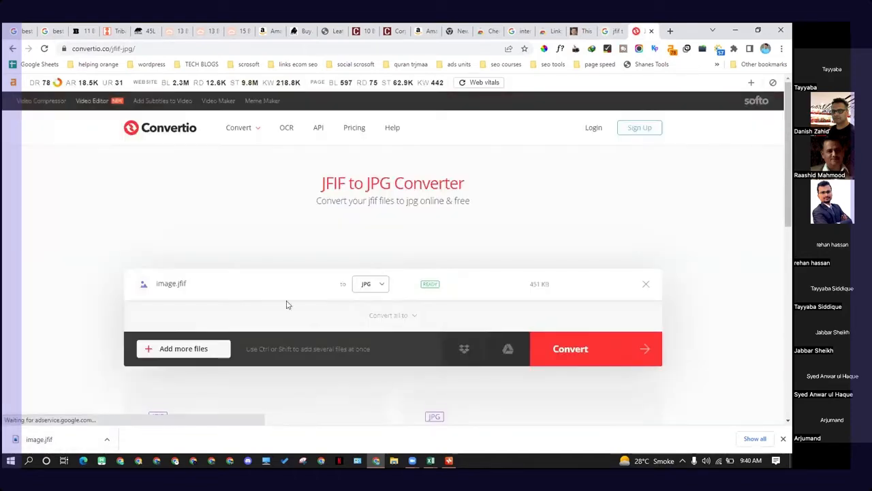
{"action": "left_click", "coordinate": [584, 349]}
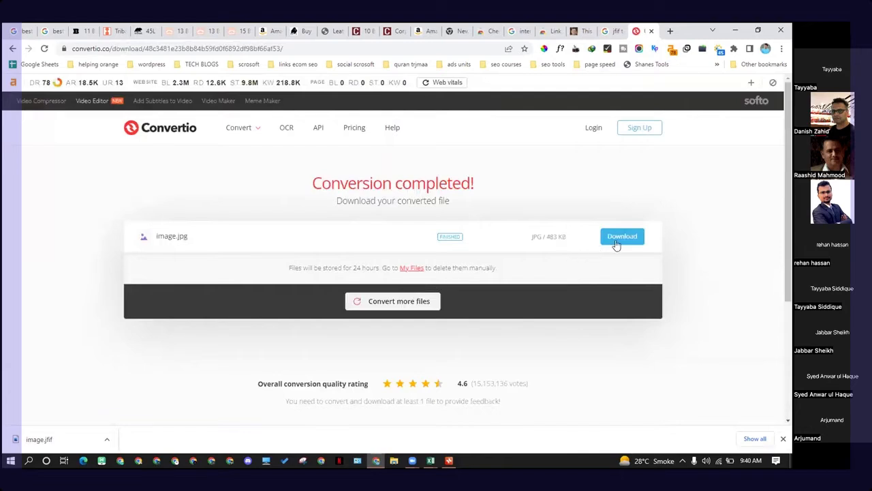
{"action": "left_click", "coordinate": [616, 244]}
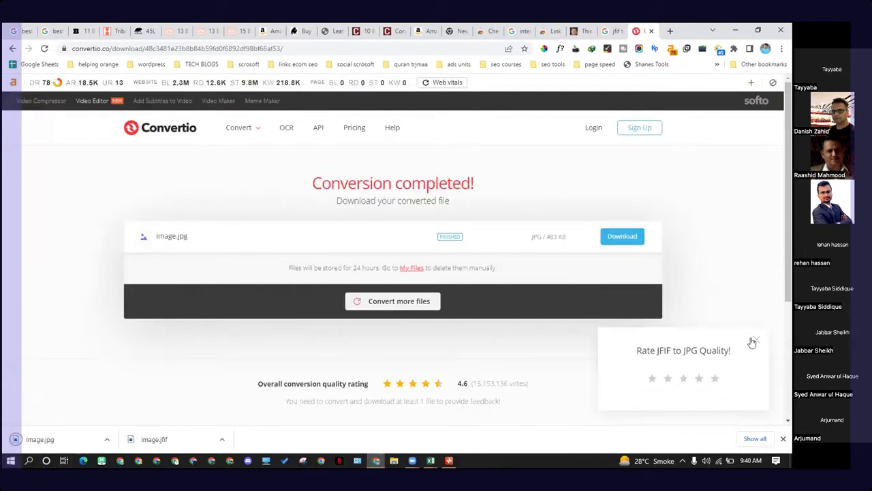
{"action": "left_click", "coordinate": [754, 340]}
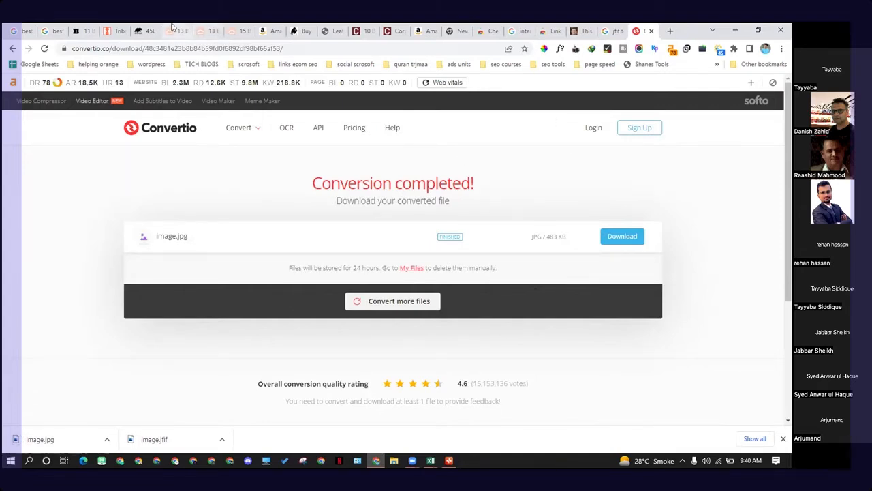
Step: Return to the men's leather duffel bag article and review its closing section and author bio
{"action": "left_click", "coordinate": [120, 30]}
{"action": "left_click", "coordinate": [145, 30]}
{"action": "left_click", "coordinate": [87, 31]}
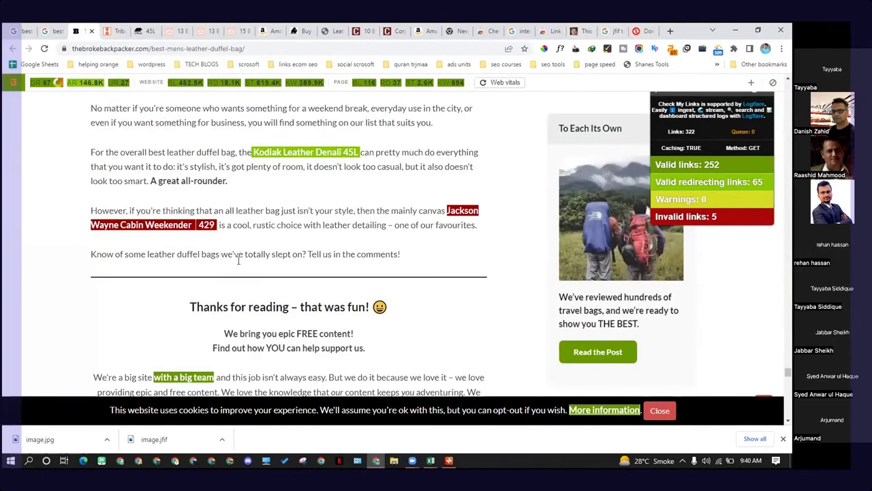
{"action": "scroll", "coordinate": [238, 261], "scroll_direction": "down", "scroll_amount": 3}
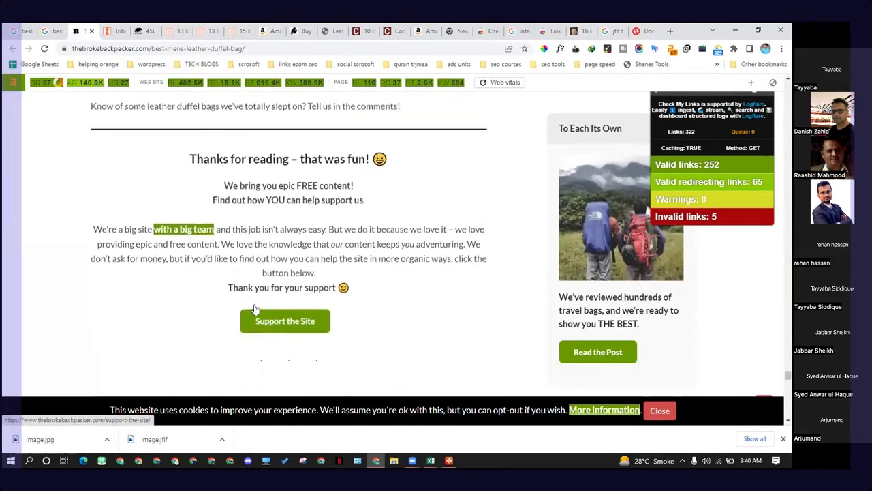
{"action": "scroll", "coordinate": [255, 309], "scroll_direction": "up", "scroll_amount": 5}
{"action": "scroll", "coordinate": [256, 315], "scroll_direction": "down", "scroll_amount": 7}
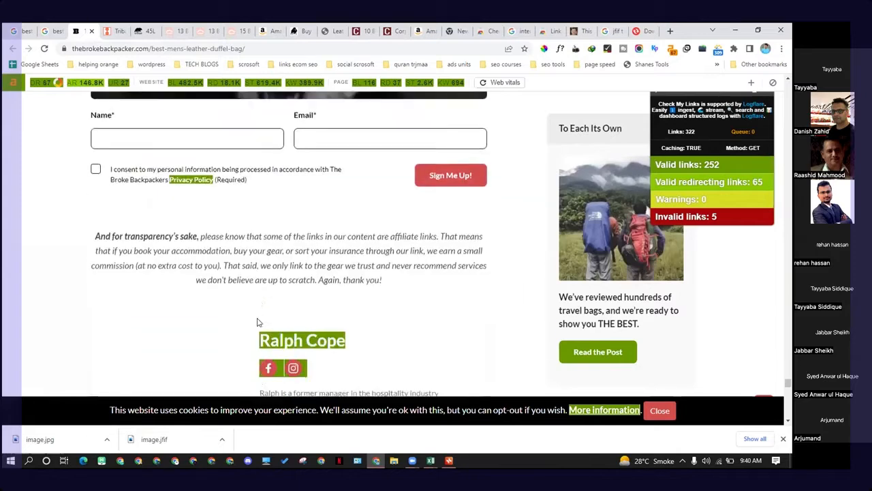
{"action": "scroll", "coordinate": [258, 322], "scroll_direction": "down", "scroll_amount": 4}
{"action": "scroll", "coordinate": [263, 326], "scroll_direction": "up", "scroll_amount": 3}
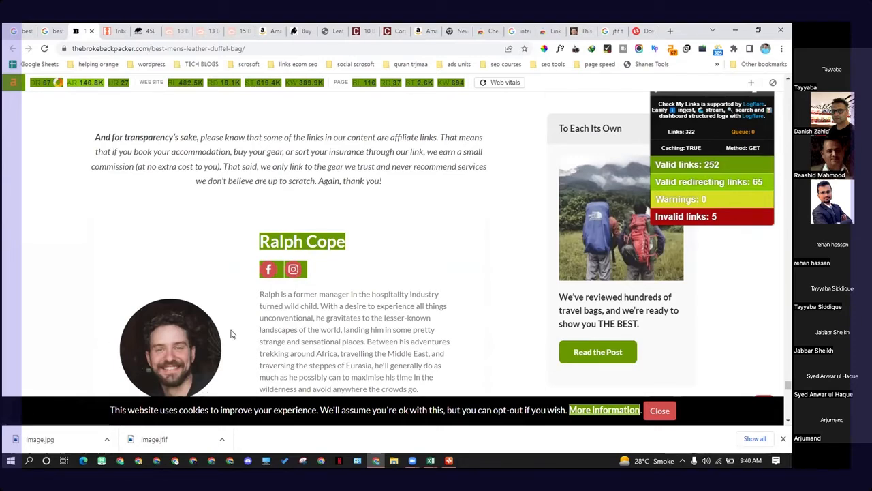
{"action": "scroll", "coordinate": [190, 286], "scroll_direction": "down", "scroll_amount": 1}
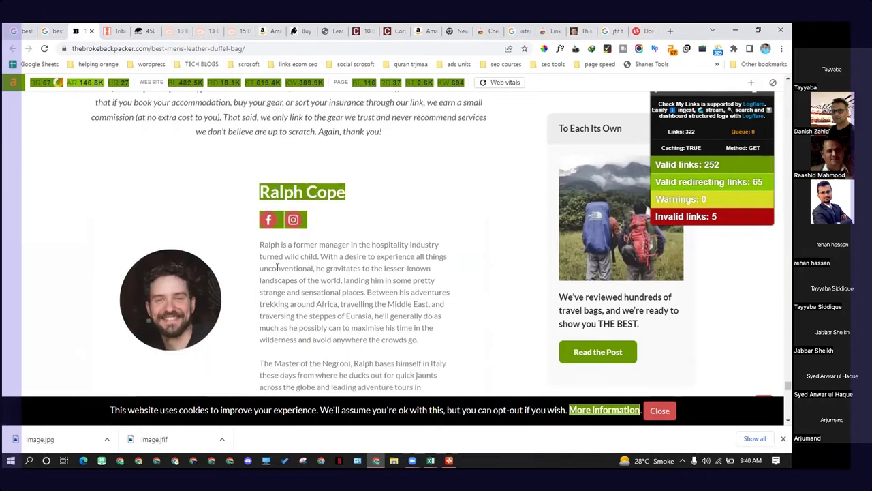
{"action": "left_click_drag", "start_coordinate": [273, 245], "coordinate": [360, 304]}
{"action": "left_click", "coordinate": [361, 312]}
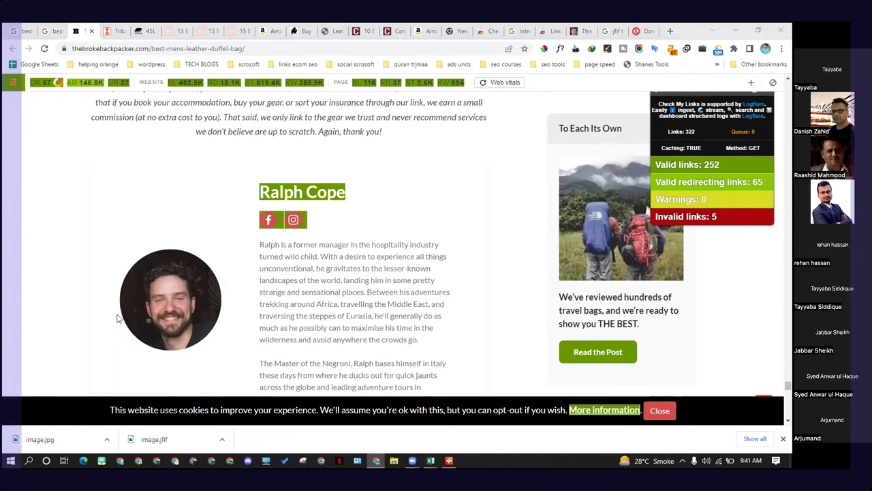
{"action": "scroll", "coordinate": [88, 303], "scroll_direction": "up", "scroll_amount": 1}
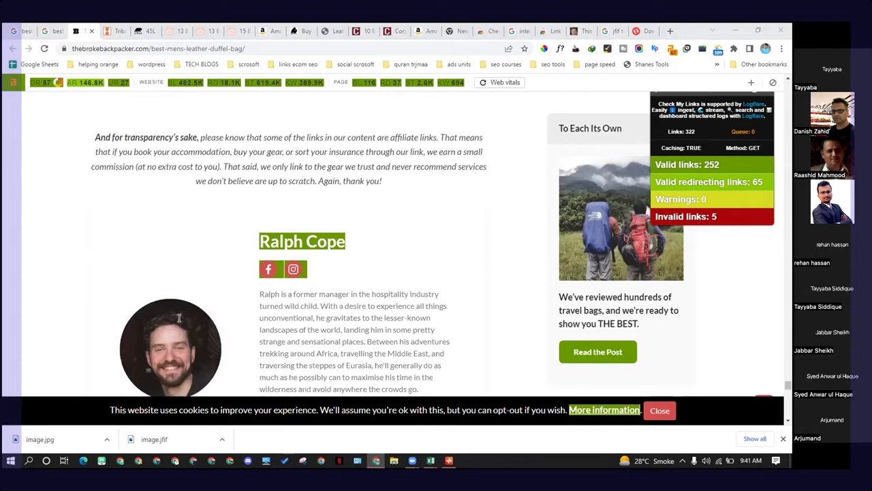
{"action": "scroll", "coordinate": [222, 275], "scroll_direction": "down", "scroll_amount": 1}
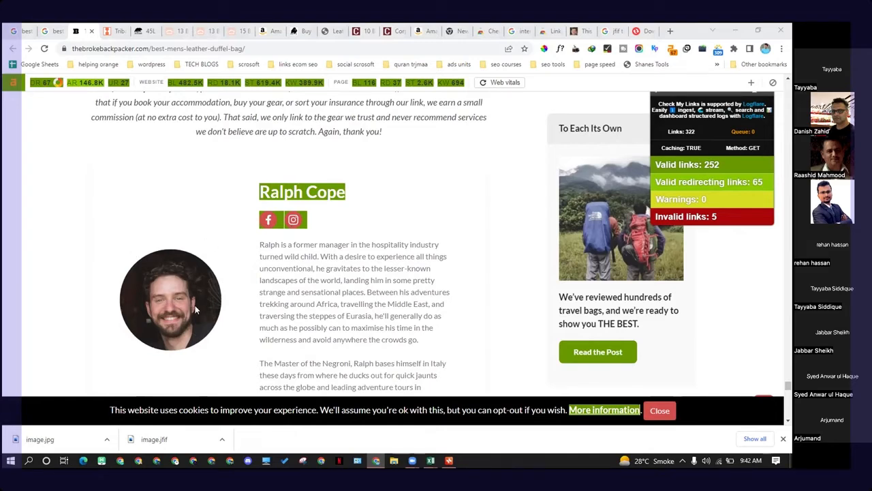
{"action": "left_click", "coordinate": [644, 30]}
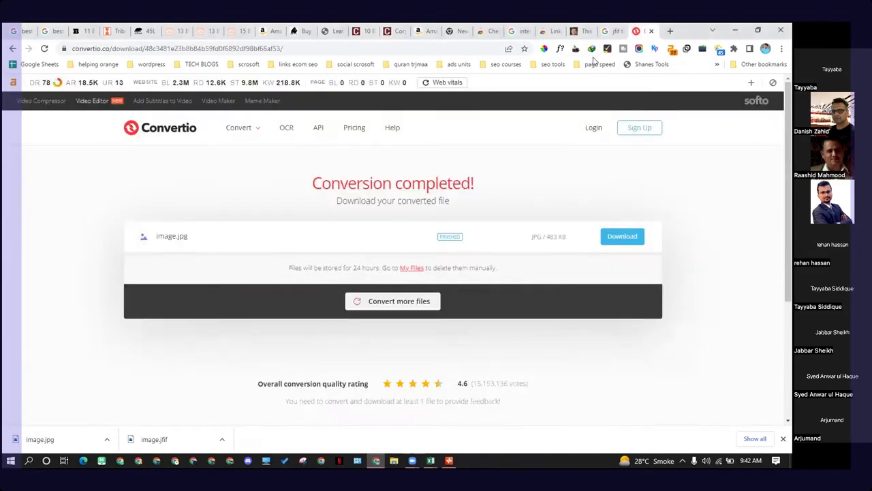
{"action": "left_click", "coordinate": [580, 31]}
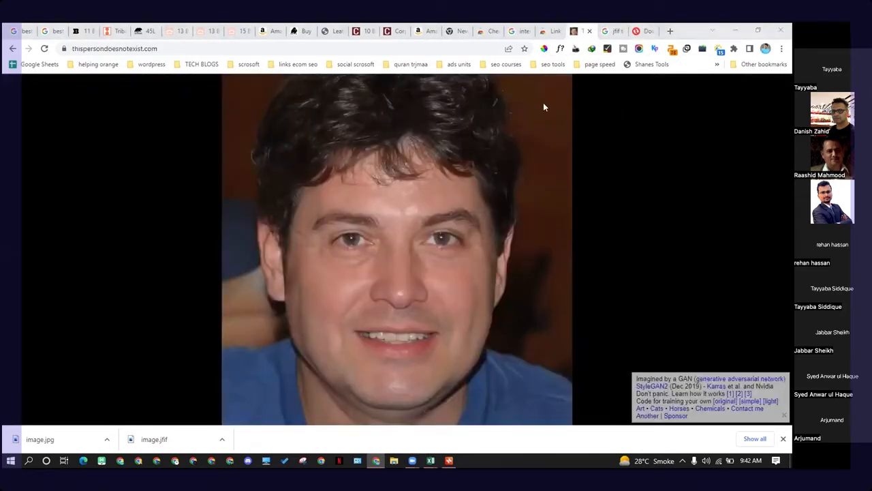
{"action": "left_click", "coordinate": [59, 30]}
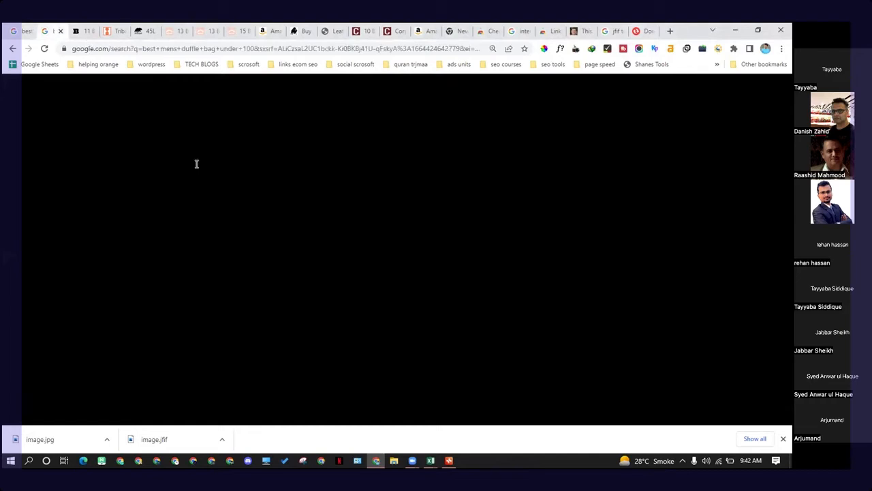
{"action": "key", "text": "ctrl+Tab"}
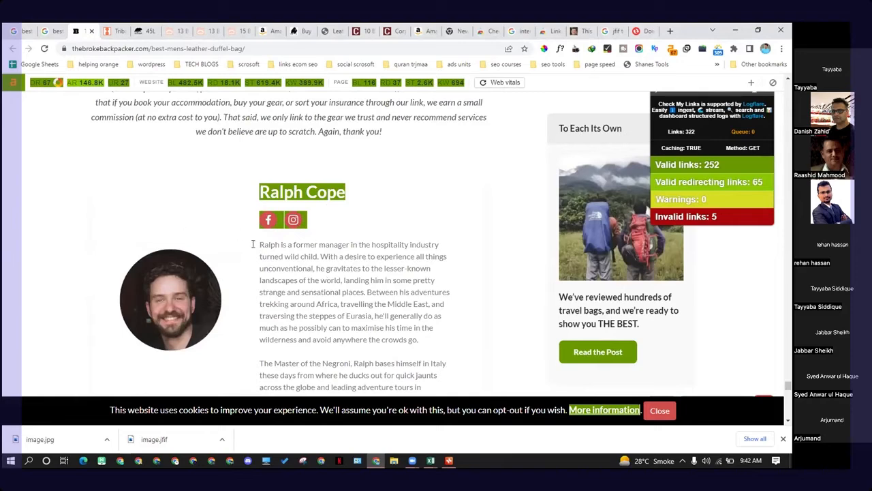
Step: Scroll through the men's leather duffel bag article from its comments back up to the quick-answer list of bags
{"action": "scroll", "coordinate": [257, 258], "scroll_direction": "down", "scroll_amount": 10}
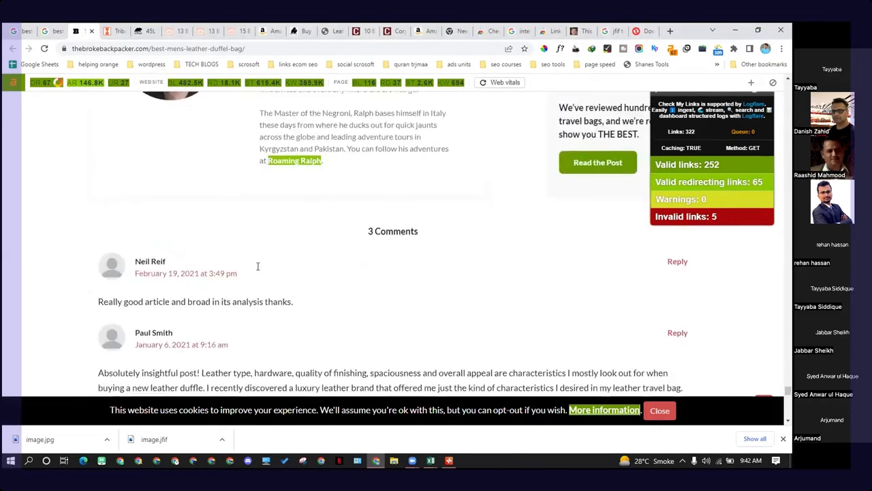
{"action": "scroll", "coordinate": [257, 269], "scroll_direction": "down", "scroll_amount": 3}
{"action": "scroll", "coordinate": [257, 268], "scroll_direction": "up", "scroll_amount": 12}
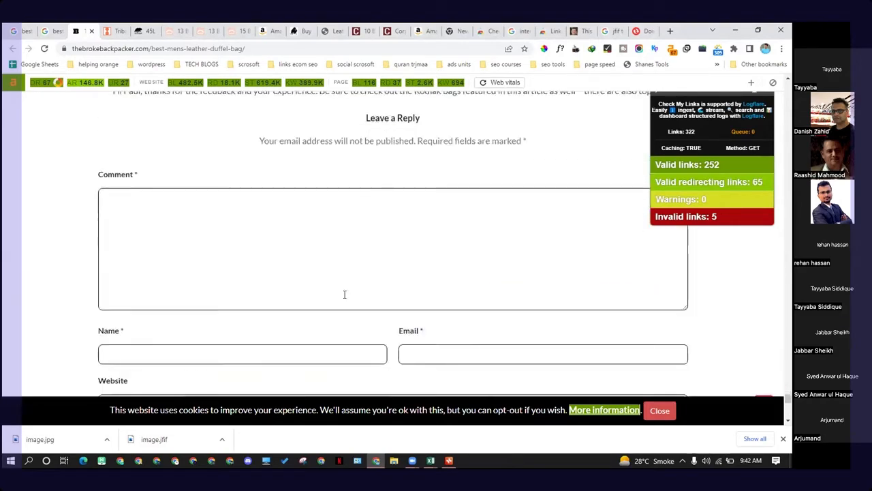
{"action": "scroll", "coordinate": [421, 312], "scroll_direction": "up", "scroll_amount": 15}
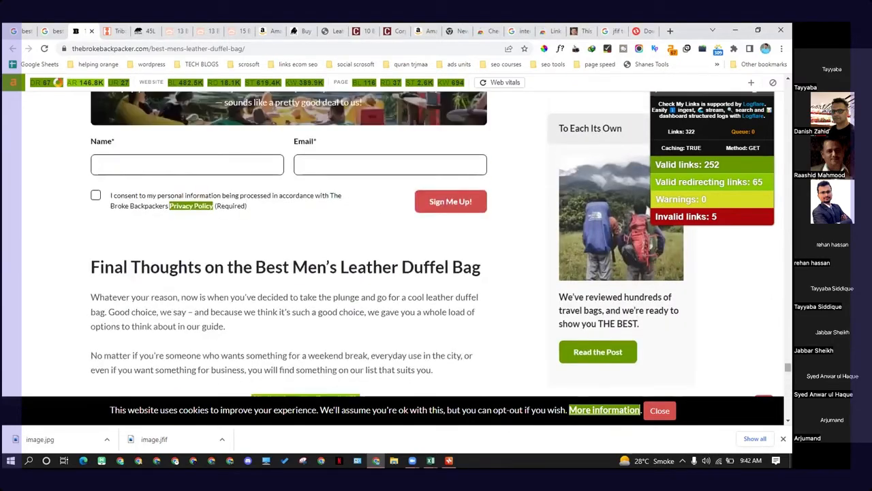
{"action": "scroll", "coordinate": [286, 246], "scroll_direction": "up", "scroll_amount": 10}
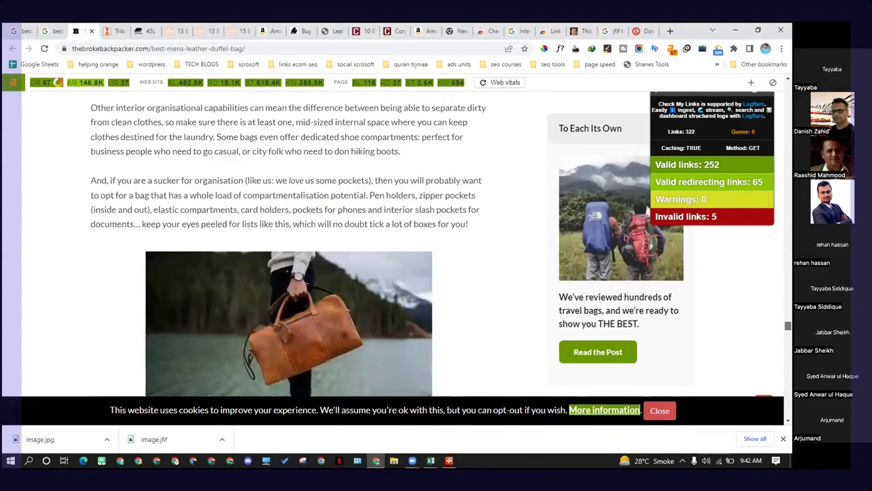
{"action": "scroll", "coordinate": [286, 245], "scroll_direction": "up", "scroll_amount": 1}
{"action": "scroll", "coordinate": [286, 245], "scroll_direction": "up", "scroll_amount": 6}
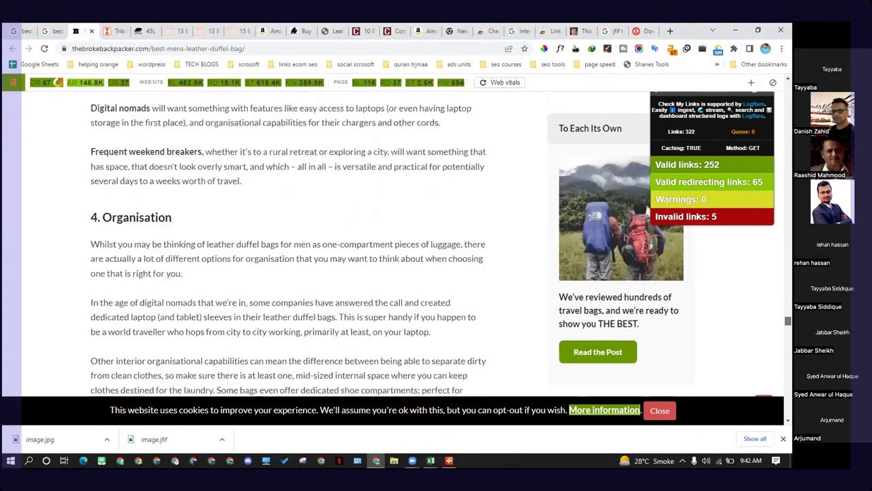
{"action": "scroll", "coordinate": [286, 246], "scroll_direction": "up", "scroll_amount": 20}
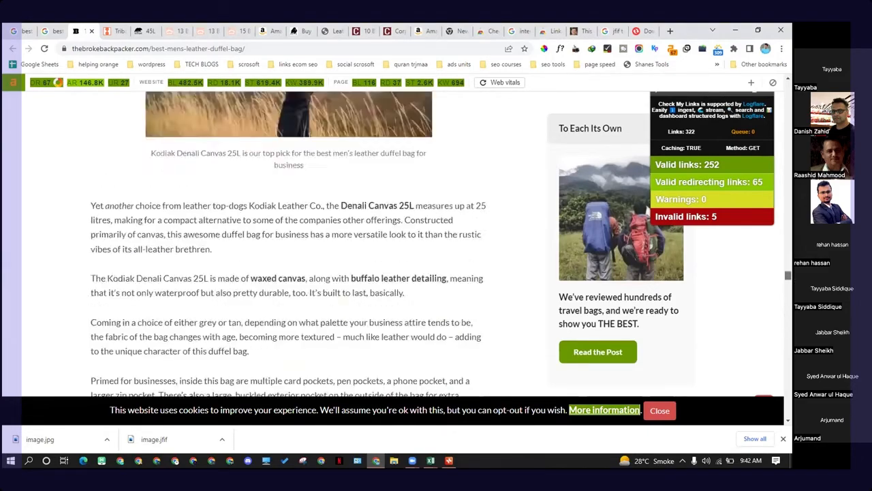
{"action": "scroll", "coordinate": [286, 245], "scroll_direction": "up", "scroll_amount": 3}
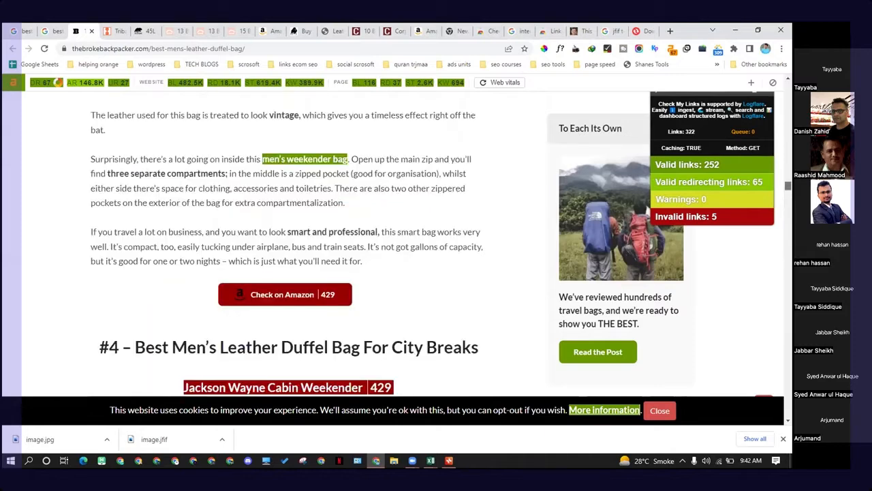
{"action": "scroll", "coordinate": [286, 245], "scroll_direction": "up", "scroll_amount": 5}
{"action": "scroll", "coordinate": [286, 245], "scroll_direction": "up", "scroll_amount": 15}
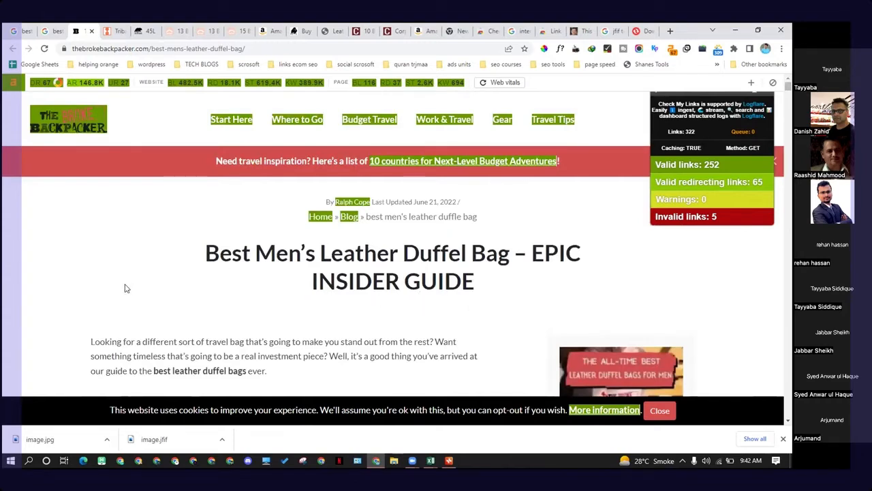
{"action": "scroll", "coordinate": [81, 315], "scroll_direction": "down", "scroll_amount": 6}
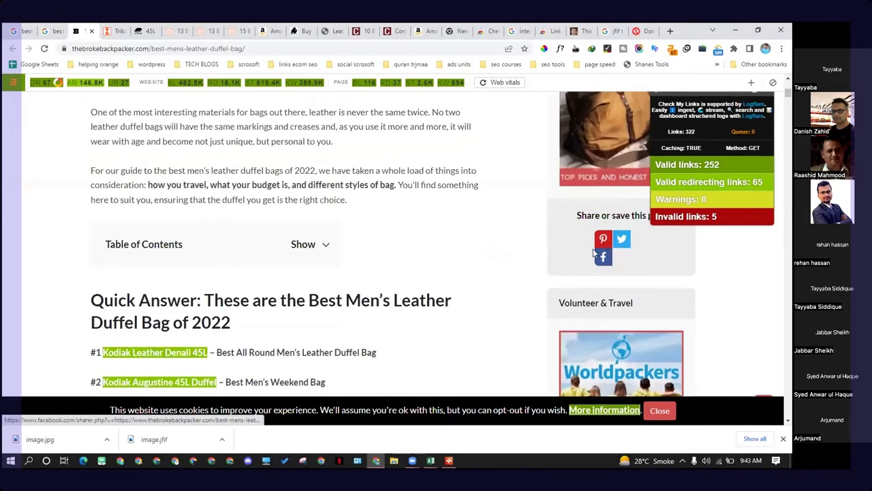
{"action": "scroll", "coordinate": [586, 248], "scroll_direction": "down", "scroll_amount": 3}
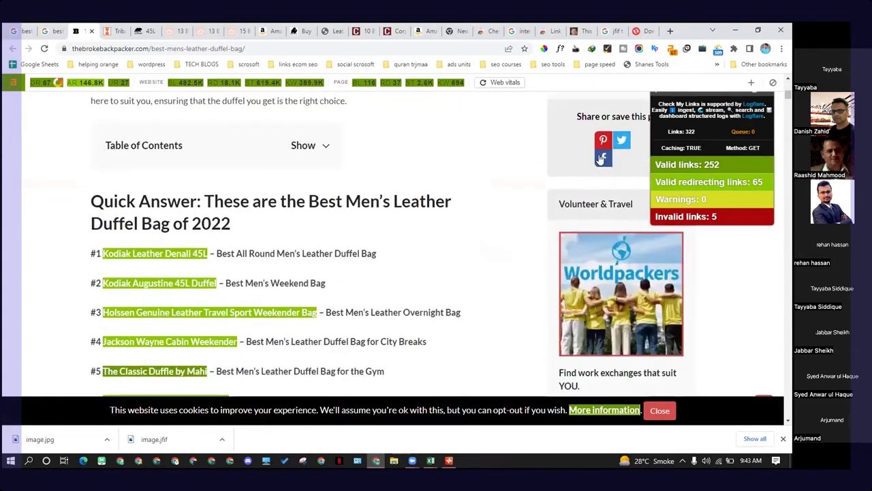
{"action": "left_click", "coordinate": [602, 160]}
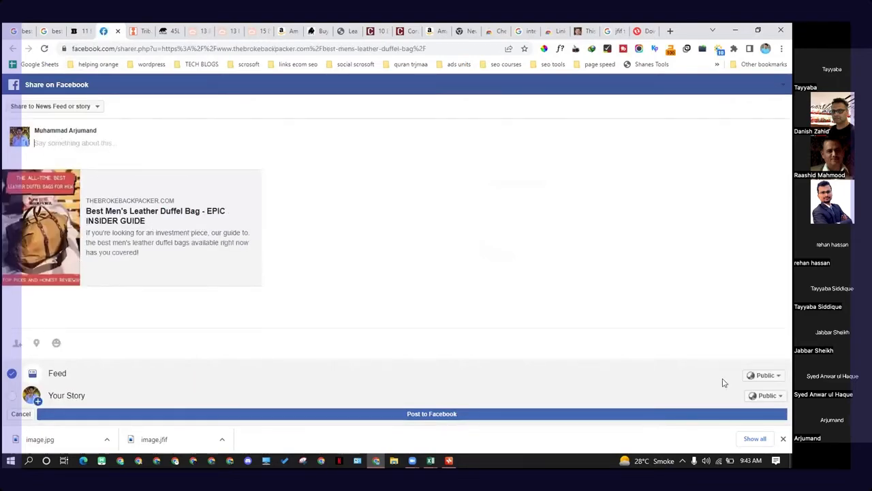
{"action": "left_click", "coordinate": [118, 31]}
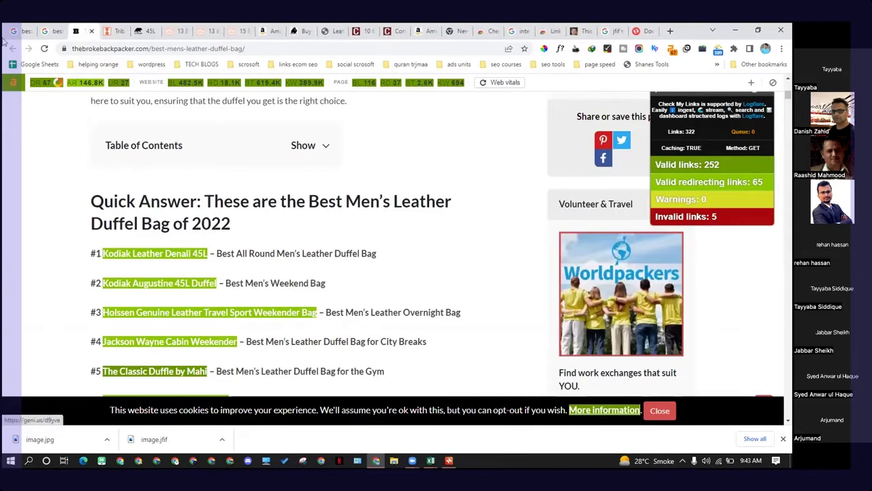
Step: Copy the Google search query "best mens duffle bag under 100" from the search box
{"action": "left_click", "coordinate": [57, 28]}
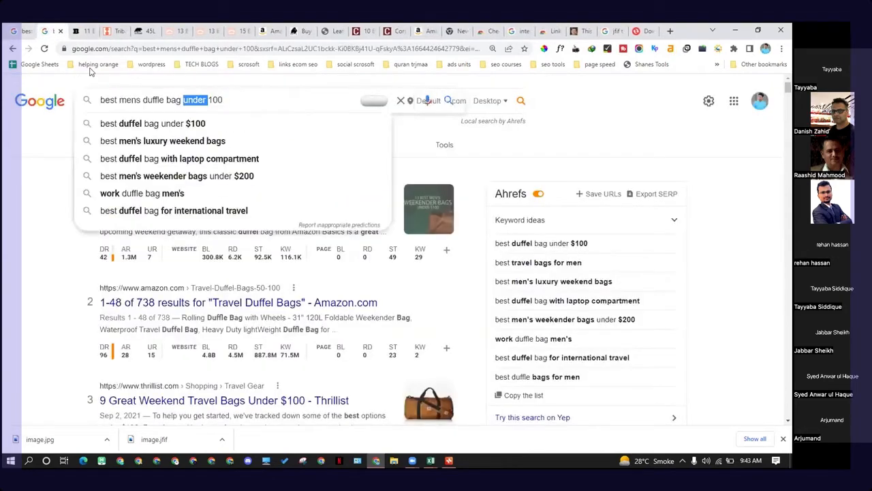
{"action": "right_click", "coordinate": [204, 100]}
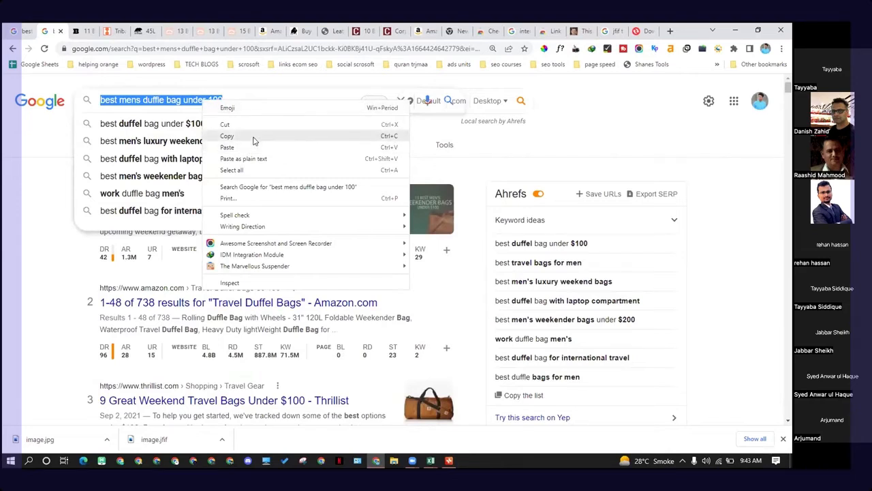
{"action": "left_click", "coordinate": [252, 141]}
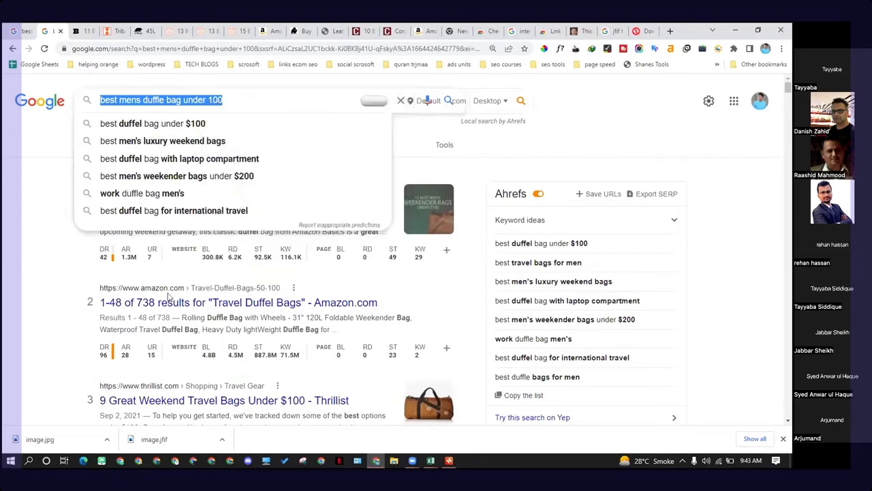
Step: In Xmind, add a new main topic "men's duffle bags" to the "duffle bags" central topic
{"action": "left_click", "coordinate": [449, 461]}
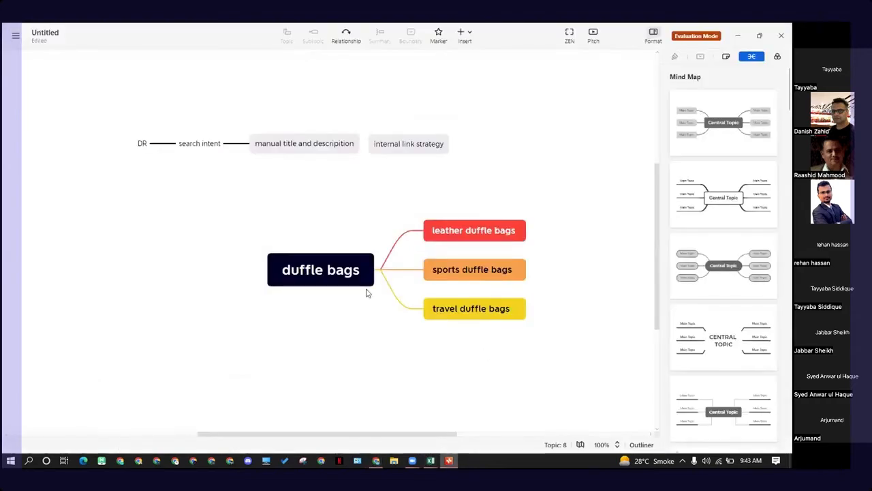
{"action": "left_click", "coordinate": [318, 274]}
{"action": "key", "text": "Tab"}
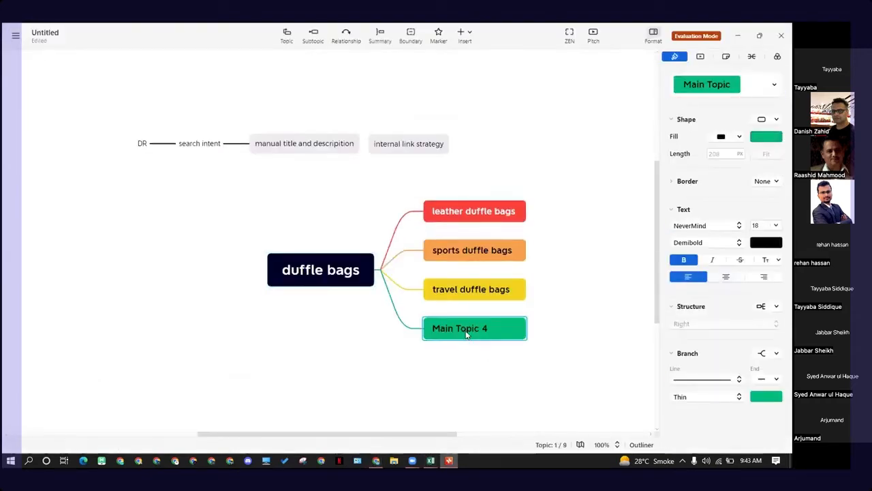
{"action": "double_click", "coordinate": [466, 331]}
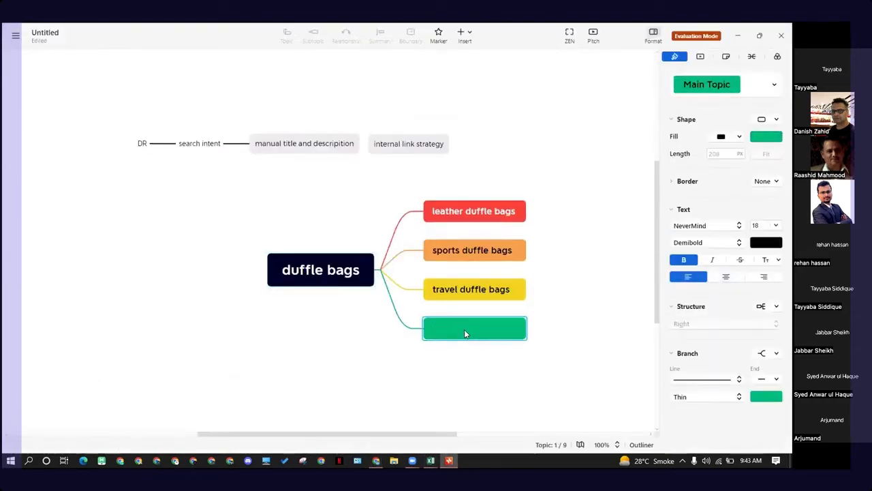
{"action": "key", "text": "ctrl+v"}
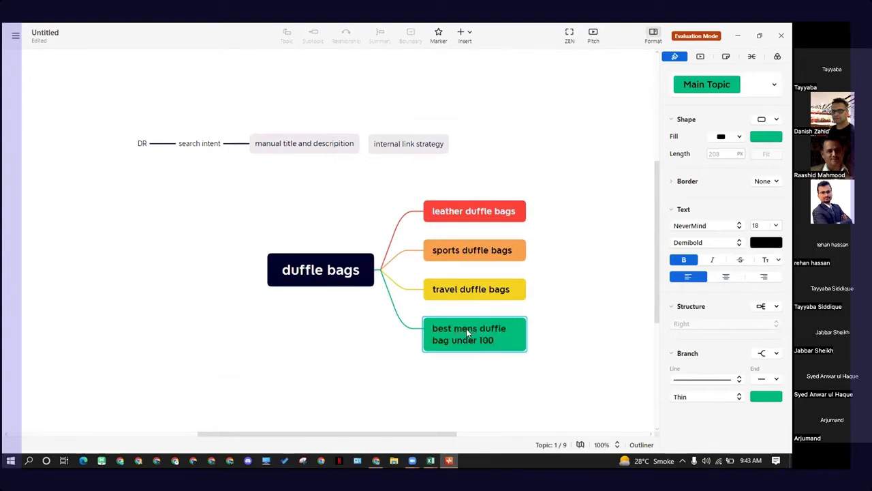
{"action": "key", "text": "ctrl+a"}
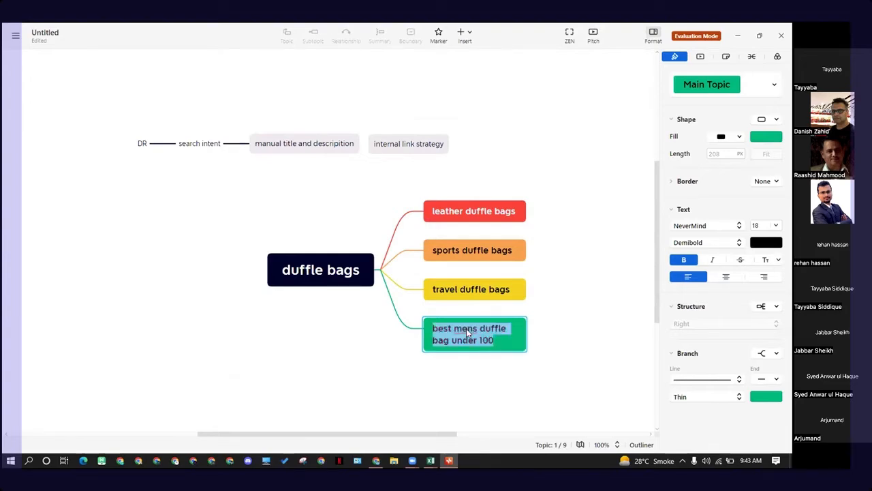
{"action": "key", "text": "BackSpace"}
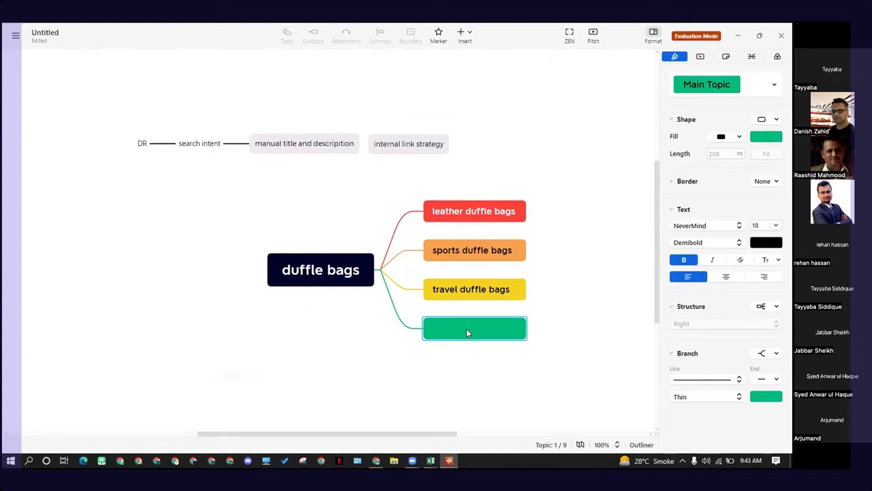
{"action": "type", "text": "m"}
{"action": "key", "text": "BackSpace"}
{"action": "type", "text": "bags"}
{"action": "left_click", "coordinate": [500, 391]}
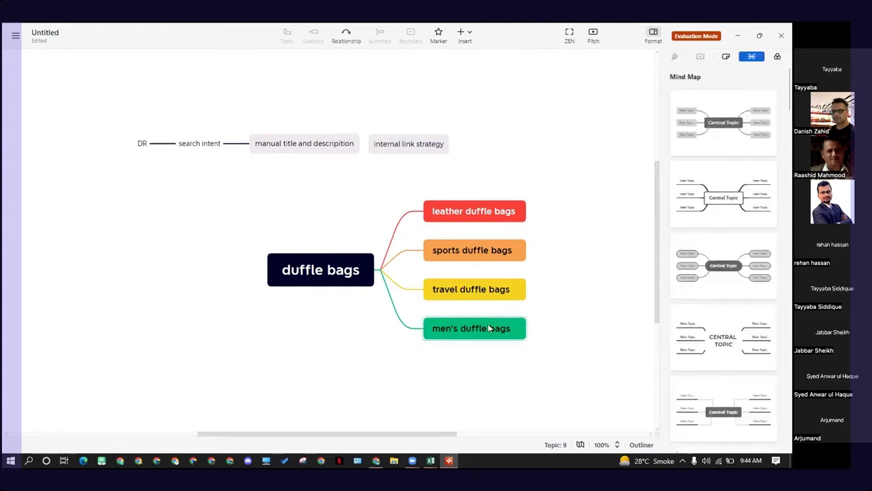
Step: Add a subtopic under "men's duffle bags" containing the pasted keyword "best mens duffle bag under 100"
{"action": "left_click", "coordinate": [485, 330]}
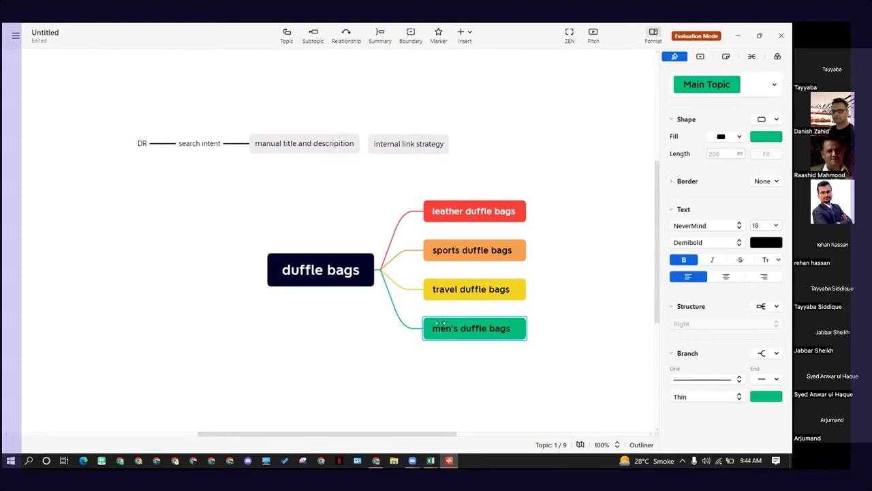
{"action": "key", "text": "Tab"}
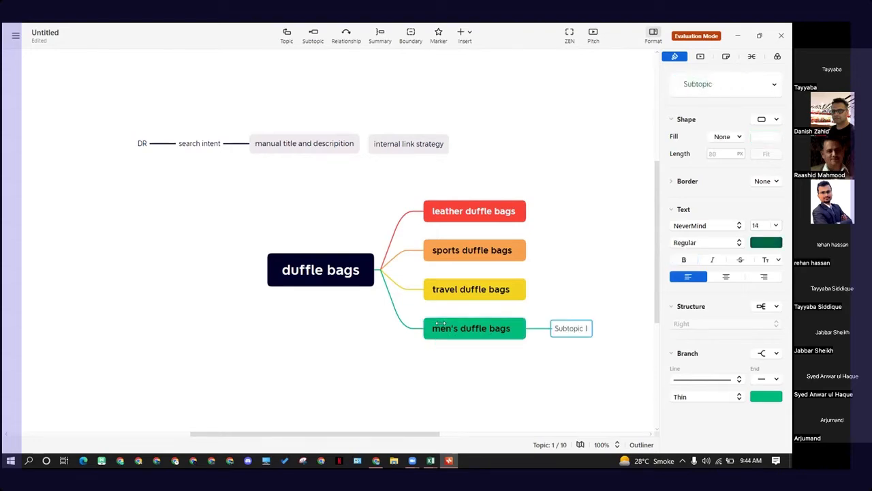
{"action": "double_click", "coordinate": [578, 329]}
{"action": "key", "text": "ctrl+v"}
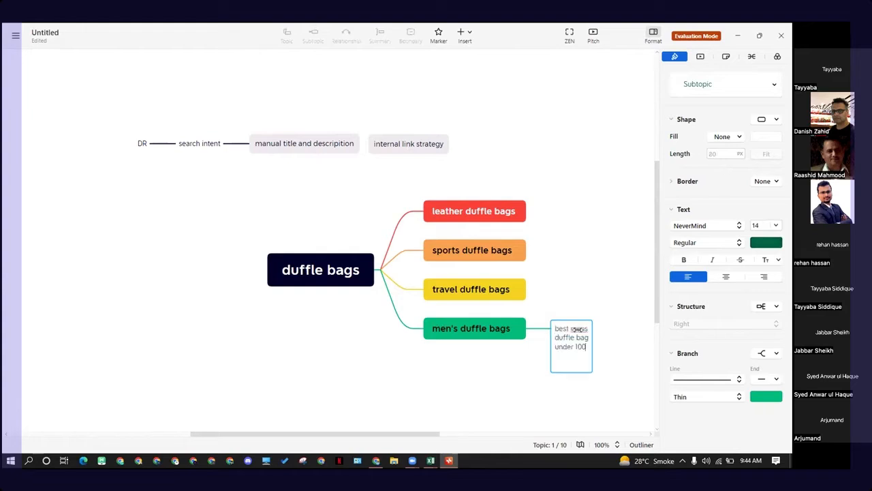
{"action": "left_click", "coordinate": [612, 352]}
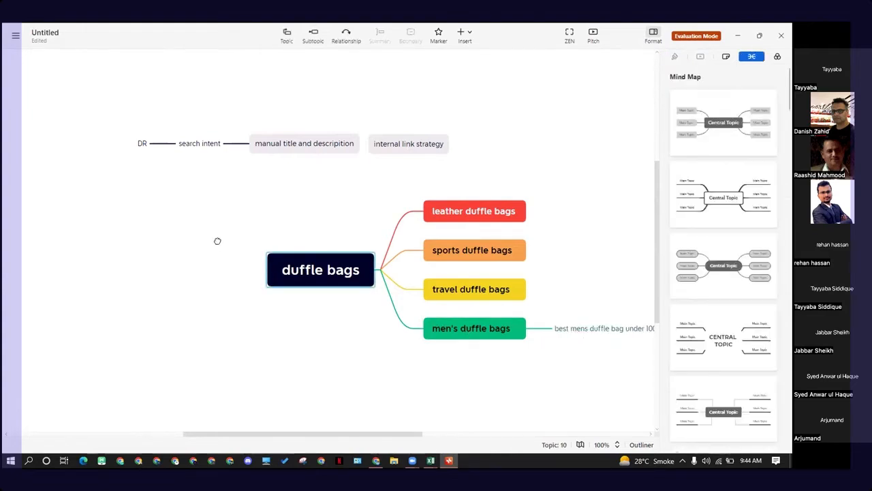
{"action": "left_click_drag", "start_coordinate": [217, 242], "coordinate": [57, 225]}
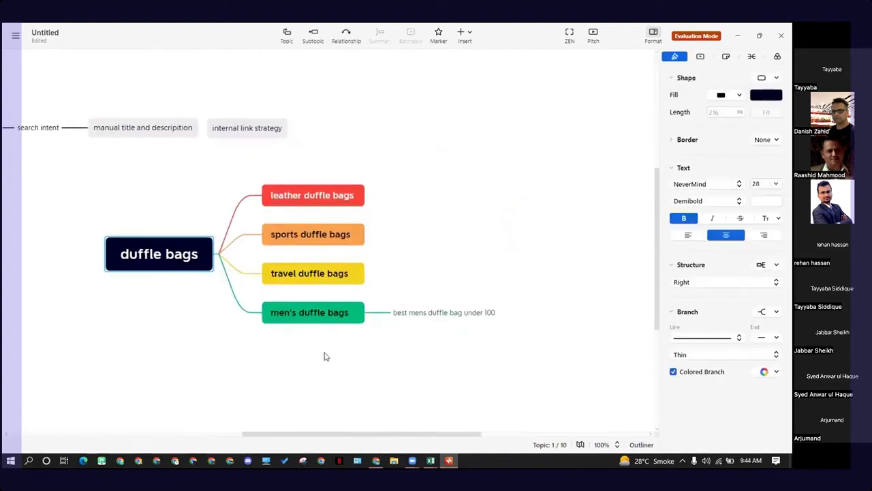
{"action": "left_click", "coordinate": [286, 319]}
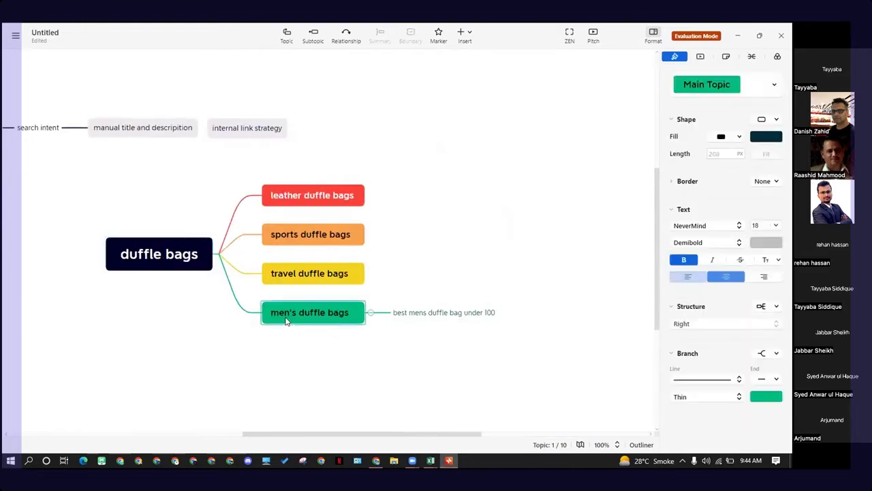
{"action": "left_click", "coordinate": [420, 318]}
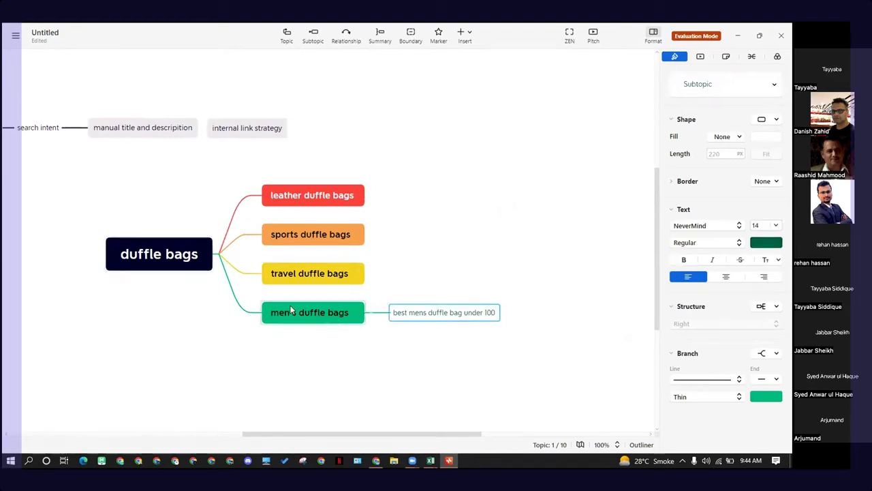
{"action": "left_click", "coordinate": [310, 320]}
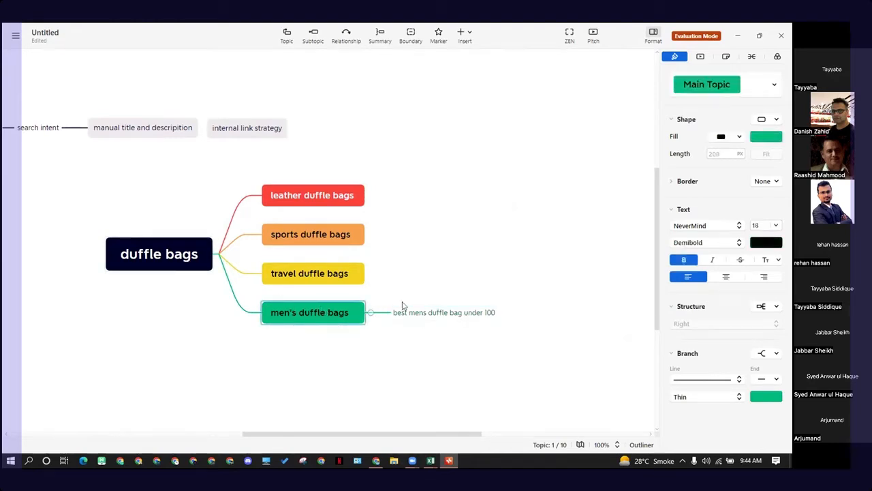
{"action": "left_click", "coordinate": [434, 331]}
{"action": "left_click", "coordinate": [442, 321]}
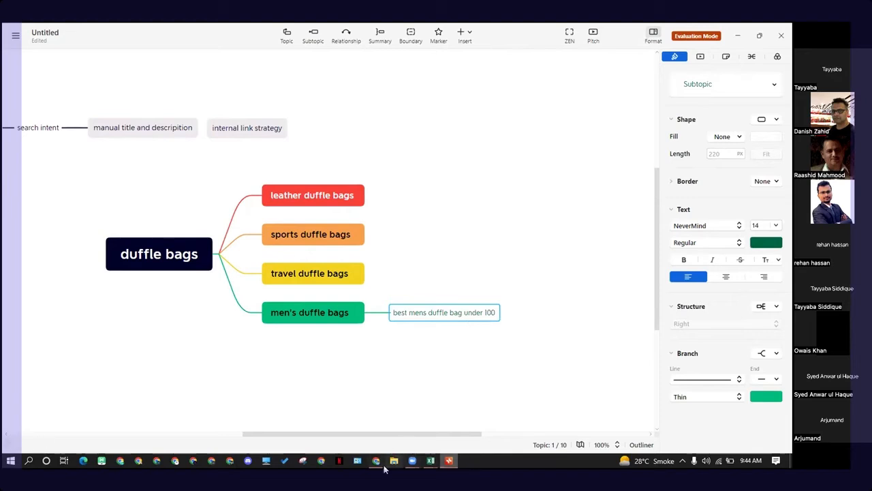
Step: Scroll through the duffle-bag broad-match keyword spreadsheet and close it without saving
{"action": "mouse_move", "coordinate": [385, 468]}
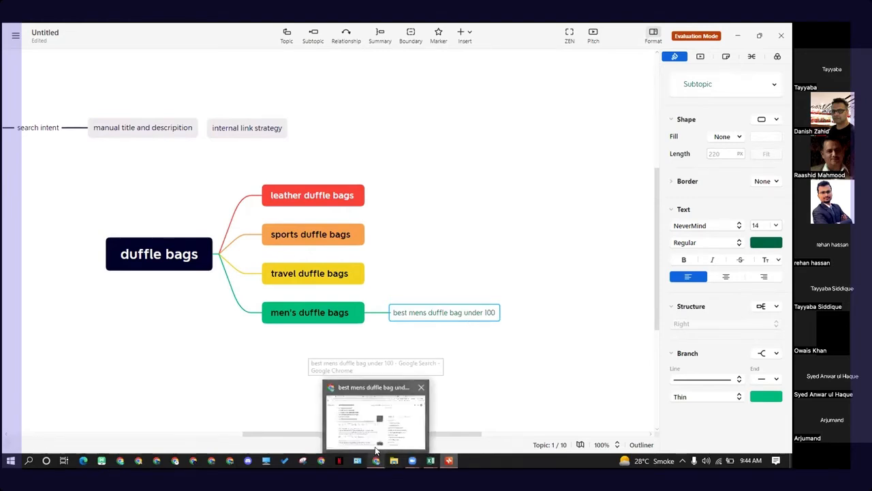
{"action": "left_click", "coordinate": [378, 444]}
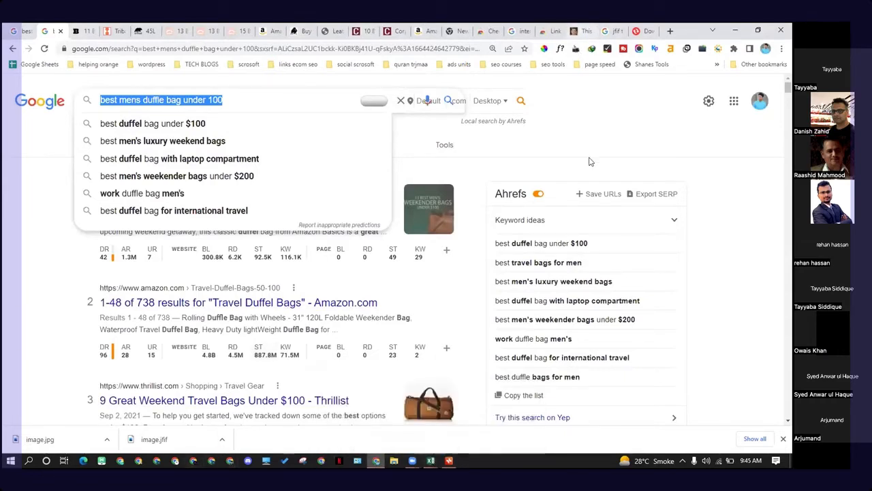
{"action": "mouse_move", "coordinate": [432, 467]}
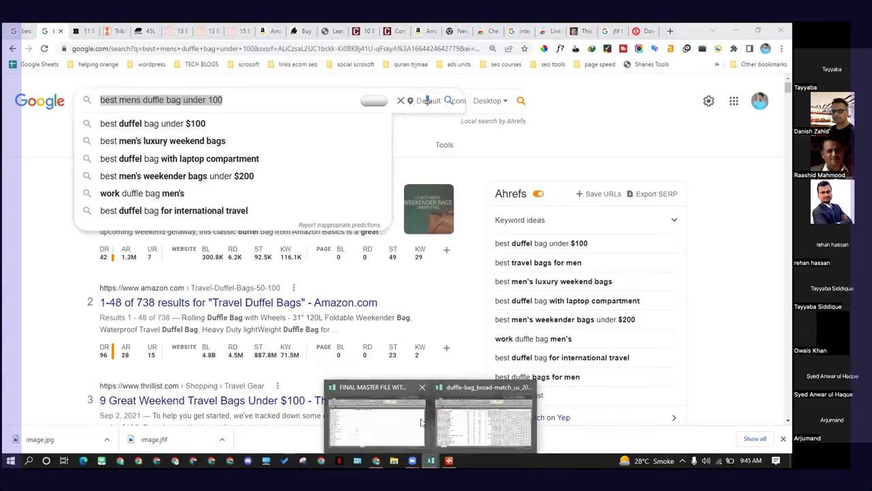
{"action": "left_click", "coordinate": [427, 413]}
{"action": "left_click", "coordinate": [140, 334]}
{"action": "scroll", "coordinate": [129, 341], "scroll_direction": "down", "scroll_amount": 9}
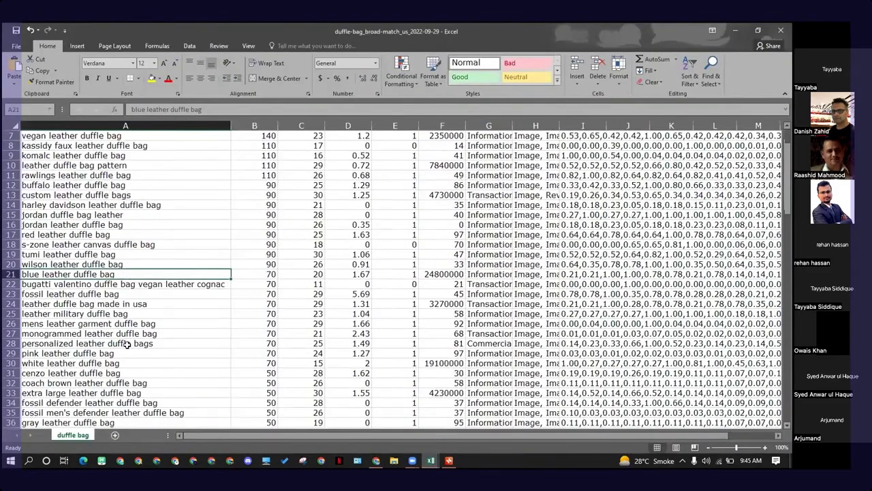
{"action": "scroll", "coordinate": [120, 352], "scroll_direction": "down", "scroll_amount": 18}
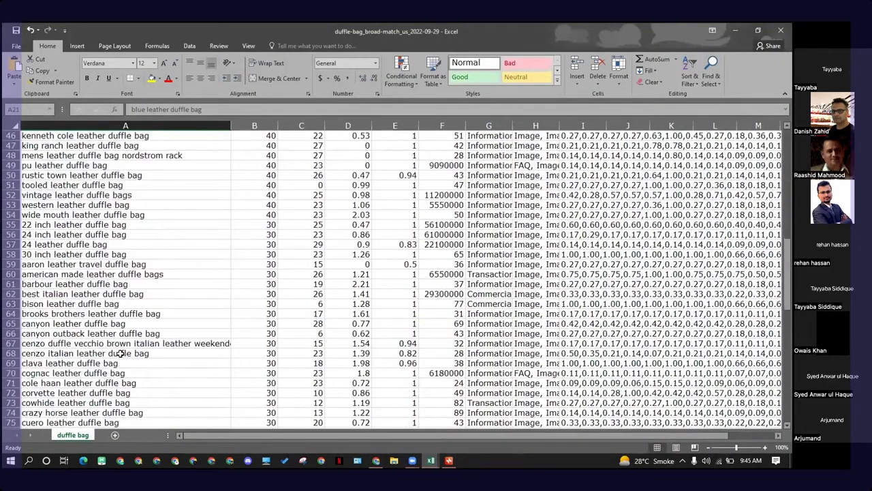
{"action": "scroll", "coordinate": [109, 361], "scroll_direction": "down", "scroll_amount": 4}
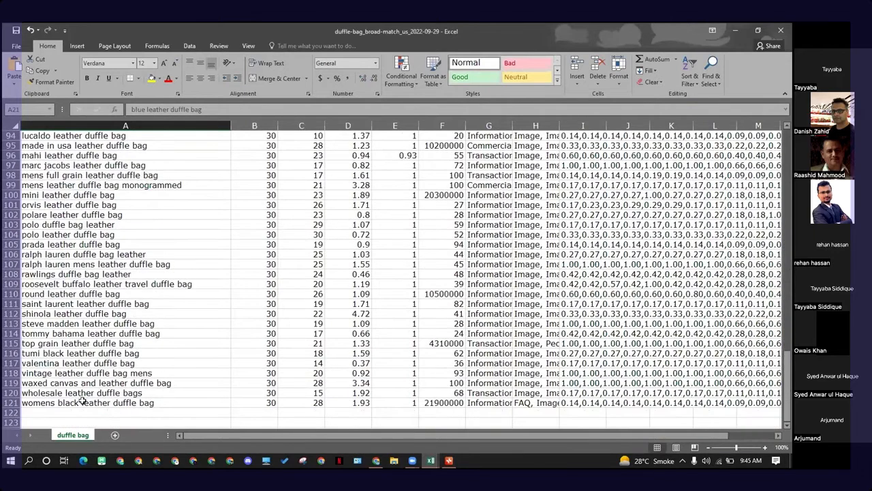
{"action": "left_click", "coordinate": [779, 32]}
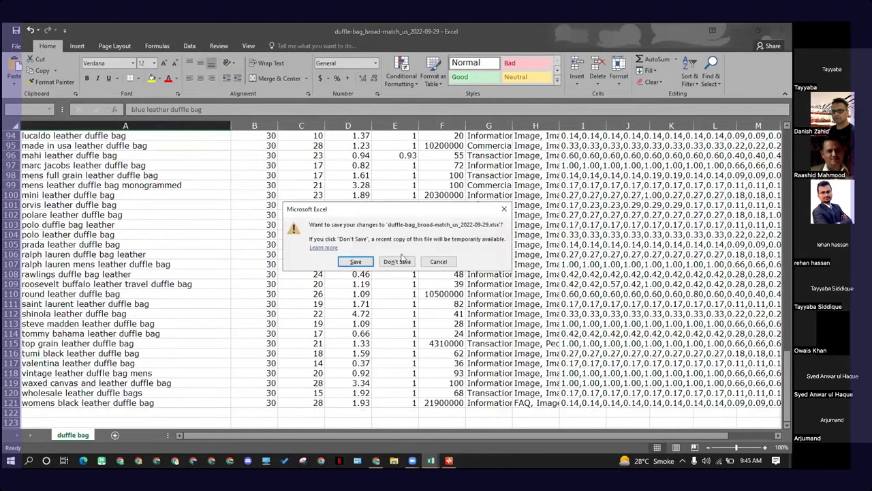
{"action": "left_click", "coordinate": [401, 259]}
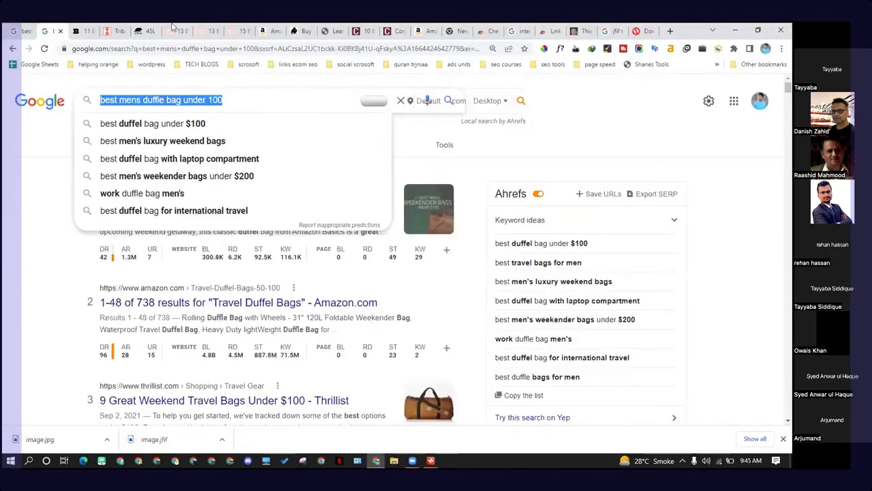
Step: Close the open article, Amazon, Chrome Web Store and file-converter browser tabs
{"action": "left_click", "coordinate": [88, 31]}
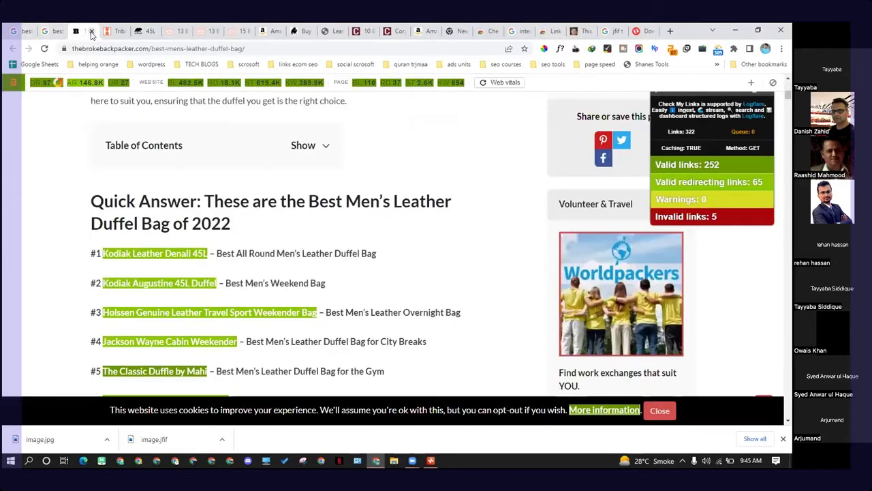
{"action": "left_click", "coordinate": [111, 31]}
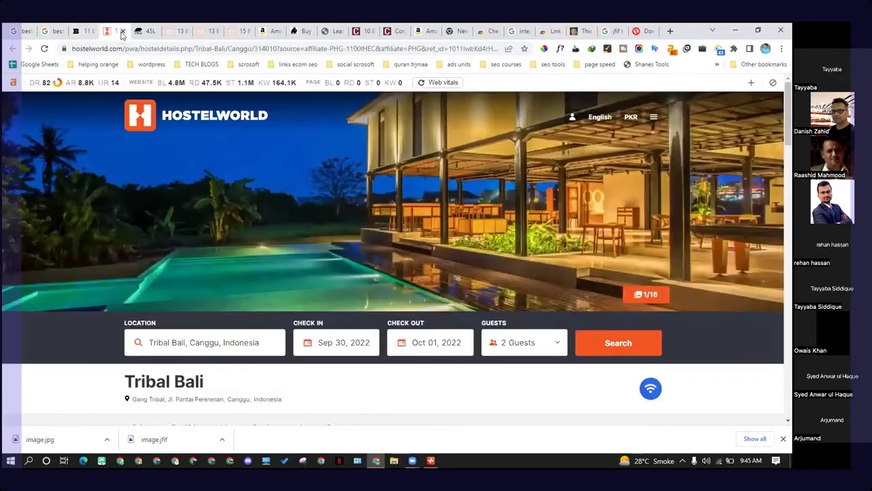
{"action": "left_click", "coordinate": [123, 32]}
{"action": "left_click", "coordinate": [122, 32]}
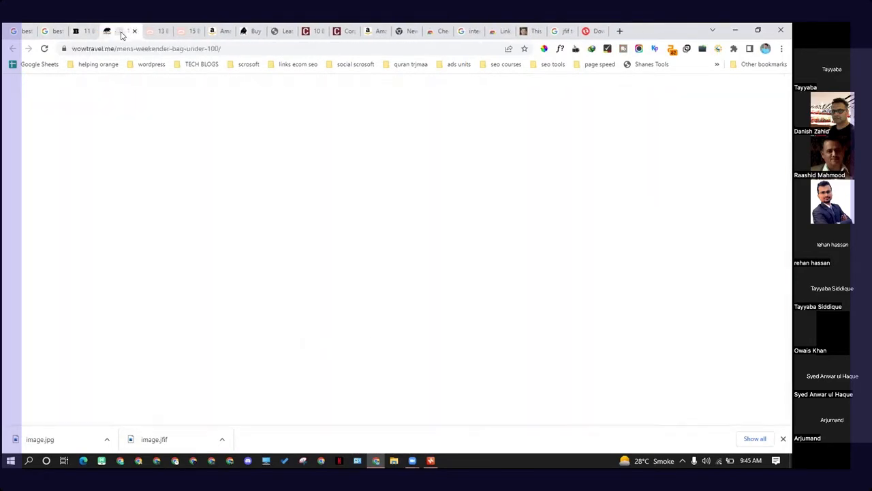
{"action": "left_click", "coordinate": [155, 34]}
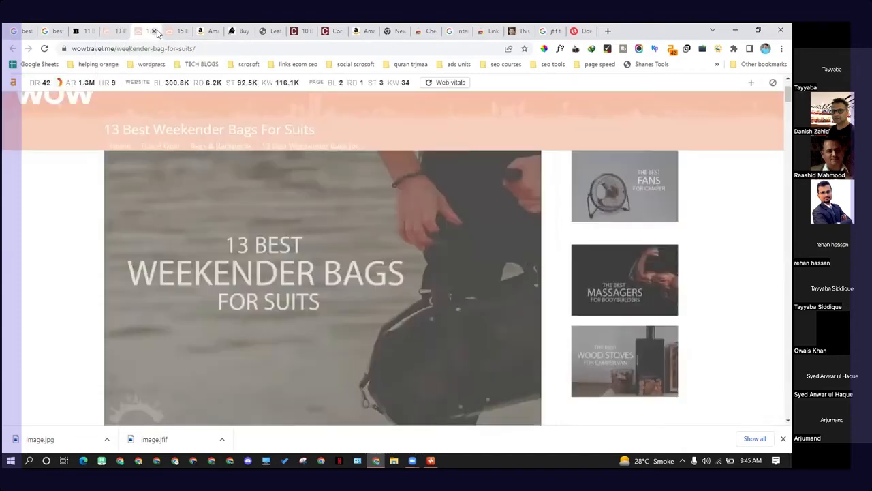
{"action": "left_click", "coordinate": [155, 32]}
{"action": "left_click", "coordinate": [154, 33]}
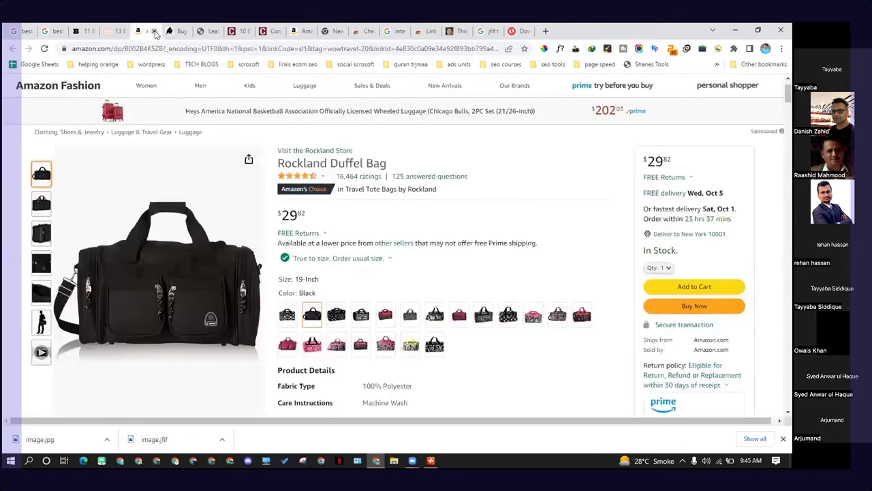
{"action": "left_click", "coordinate": [154, 32]}
{"action": "left_click", "coordinate": [154, 33]}
{"action": "left_click", "coordinate": [155, 33]}
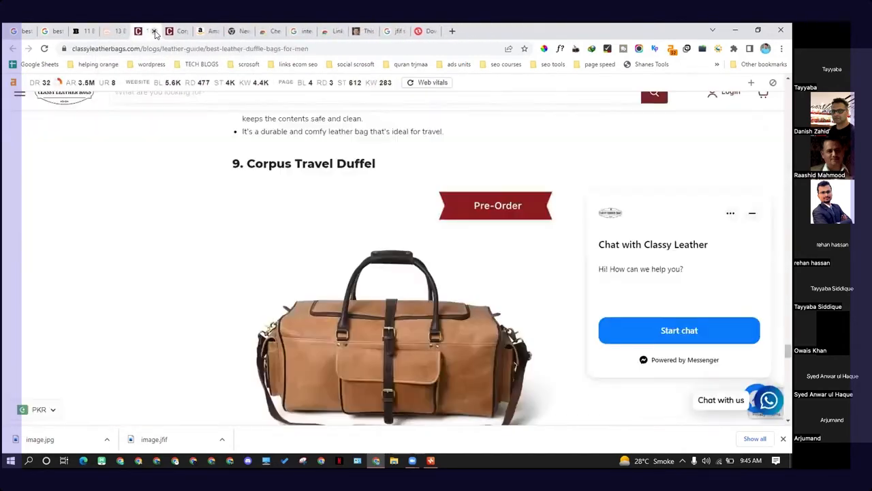
{"action": "left_click", "coordinate": [154, 33]}
{"action": "left_click", "coordinate": [154, 33]}
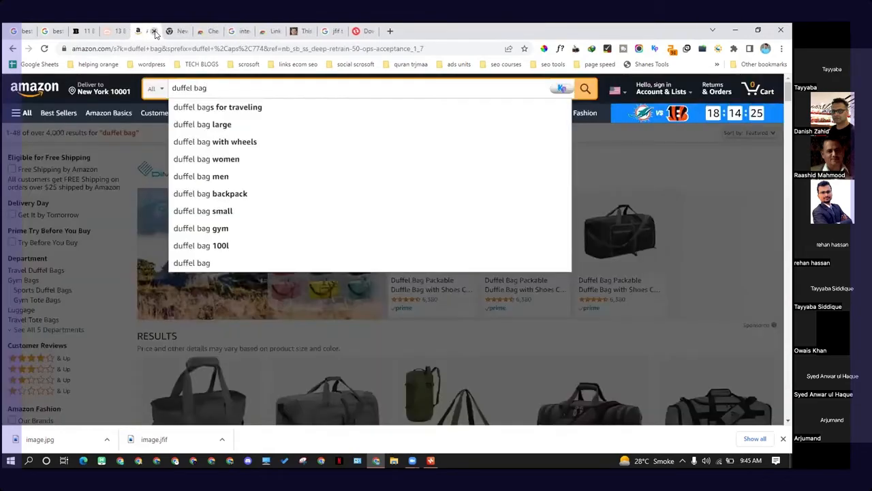
{"action": "left_click", "coordinate": [155, 33]}
{"action": "left_click", "coordinate": [155, 33]}
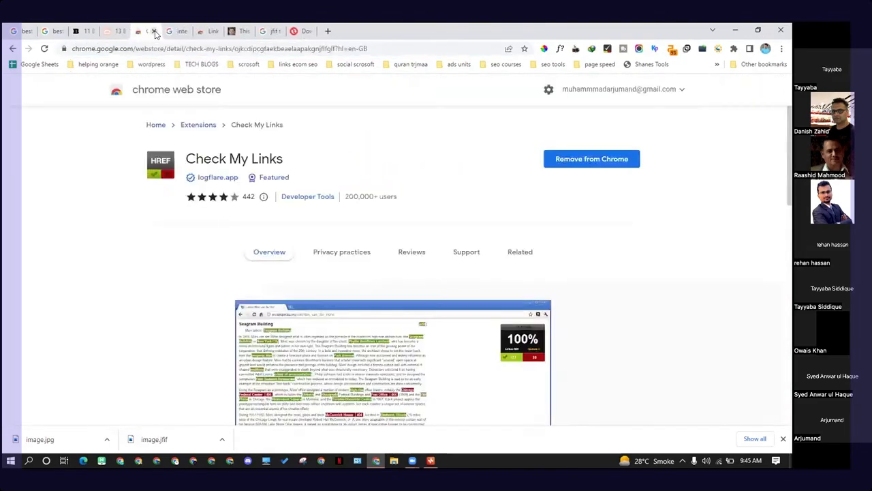
{"action": "left_click", "coordinate": [155, 32]}
{"action": "left_click", "coordinate": [155, 32]}
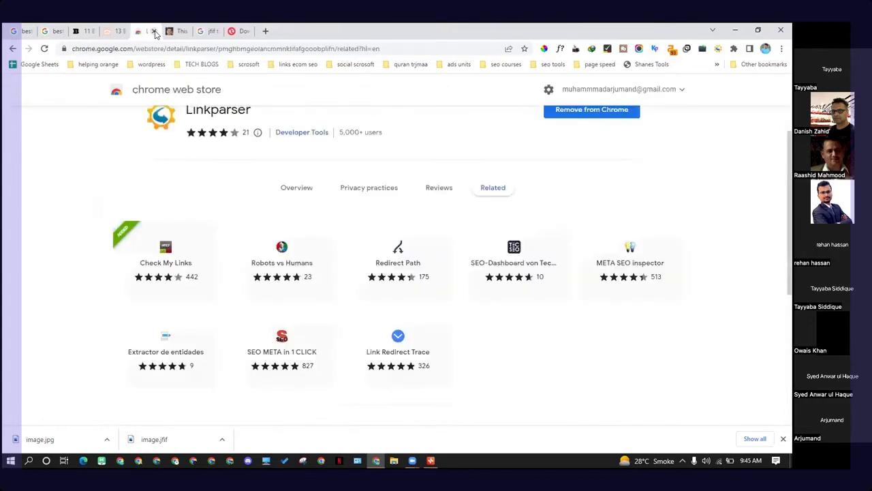
{"action": "left_click", "coordinate": [154, 32]}
{"action": "left_click", "coordinate": [154, 32]}
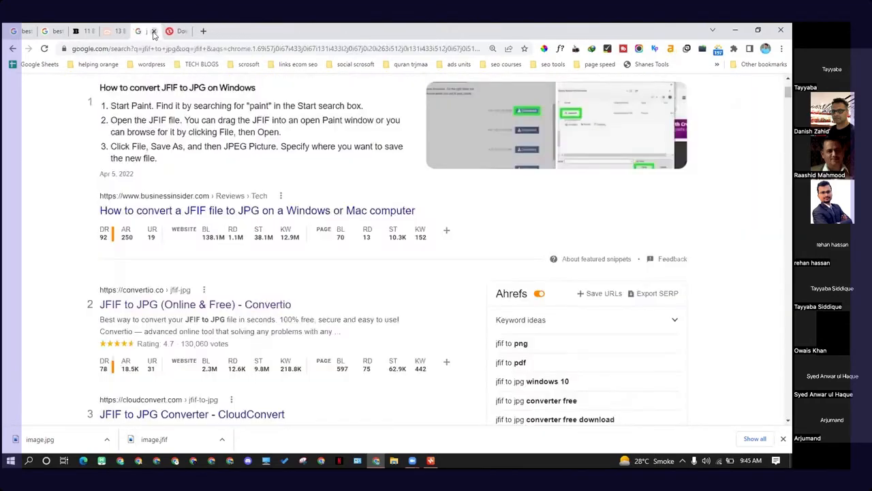
{"action": "left_click", "coordinate": [154, 32]}
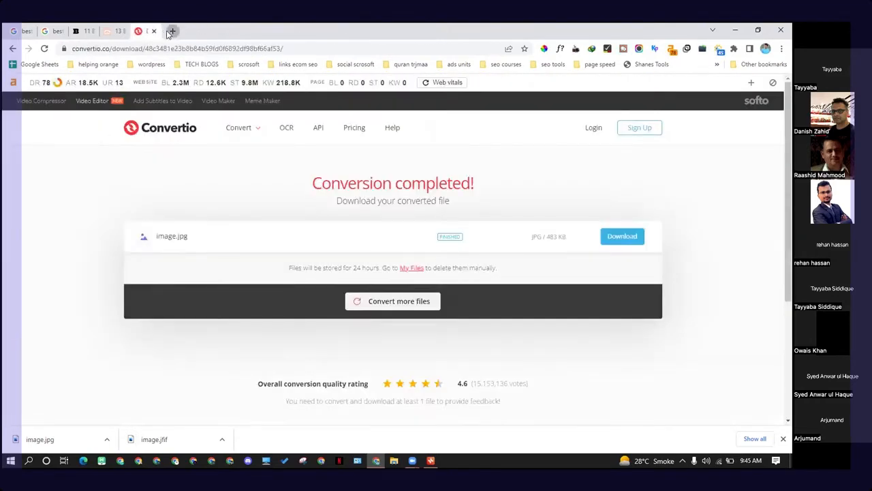
Step: Open a new tab, paste the query into Google search and trim it to "mens duffle bag"
{"action": "left_click", "coordinate": [172, 31]}
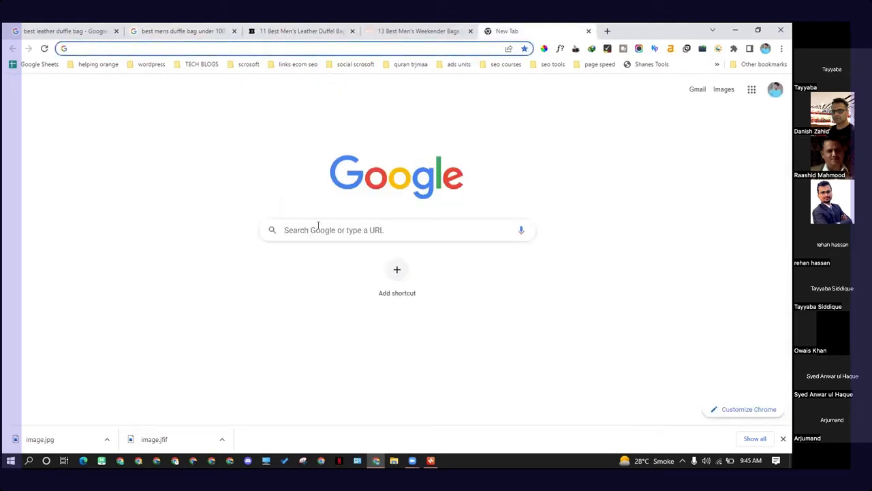
{"action": "left_click", "coordinate": [317, 227]}
{"action": "type", "text": "best mens duffle bag under 100"}
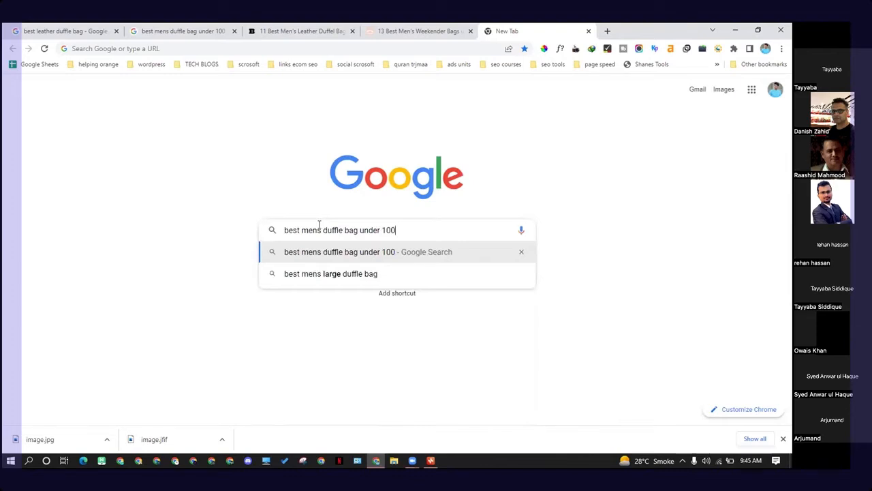
{"action": "key", "text": "BackSpace"}
{"action": "key", "text": "BackSpace"}
{"action": "key", "text": "BackSpace"}
{"action": "key", "text": "BackSpace"}
{"action": "key", "text": "BackSpace"}
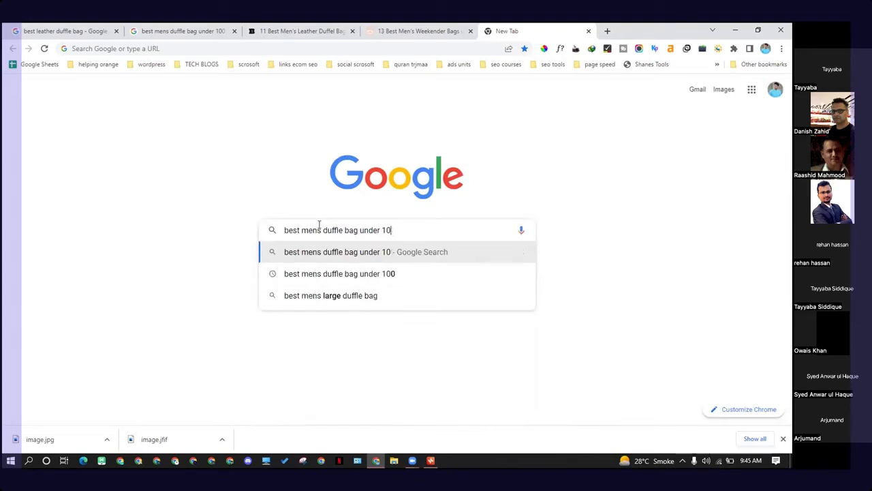
{"action": "key", "text": "BackSpace"}
{"action": "key", "text": "BackSpace"}
{"action": "key", "text": "BackSpace"}
{"action": "key", "text": "BackSpace"}
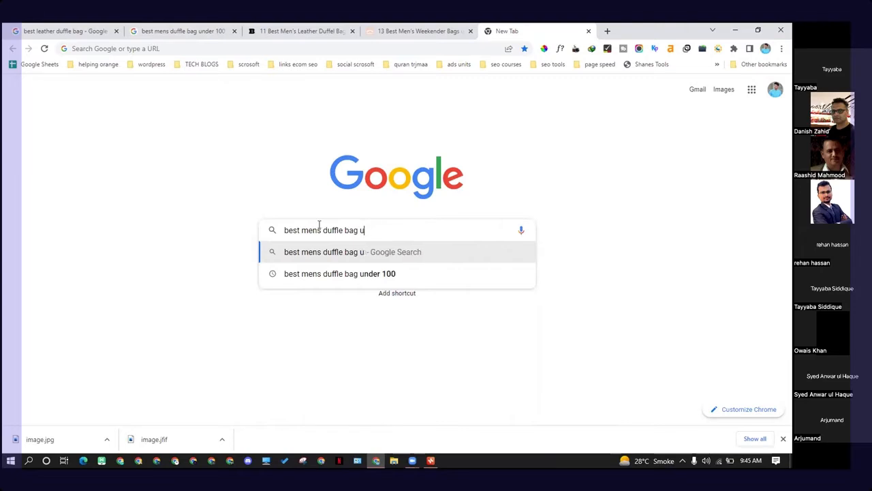
{"action": "key", "text": "Delete"}
{"action": "key", "text": "Delete"}
{"action": "key", "text": "Delete"}
{"action": "key", "text": "Delete"}
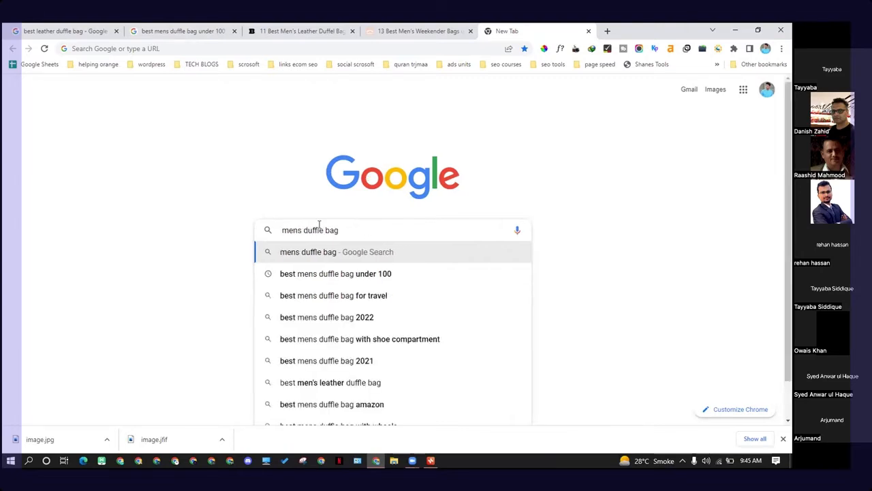
Step: Try prefixes such as "what" and "how" before the duffle bag keyword to explore Google autocomplete suggestions
{"action": "type", "text": "a"}
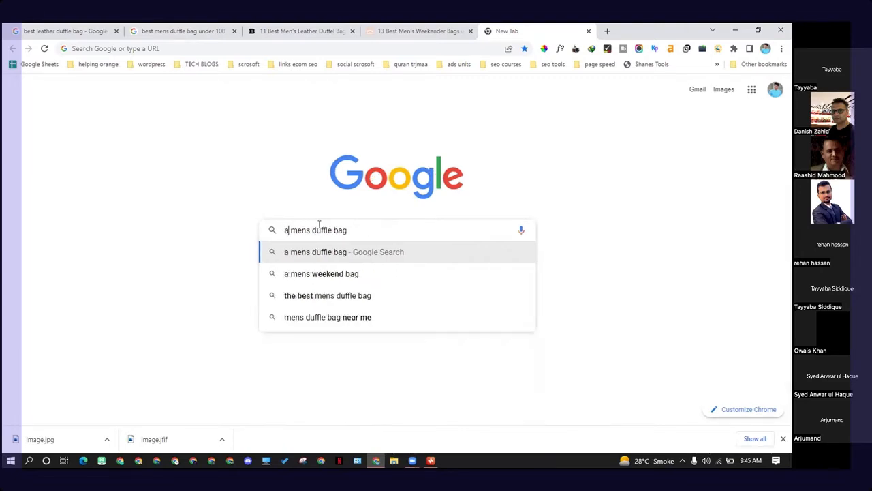
{"action": "key", "text": "BackSpace"}
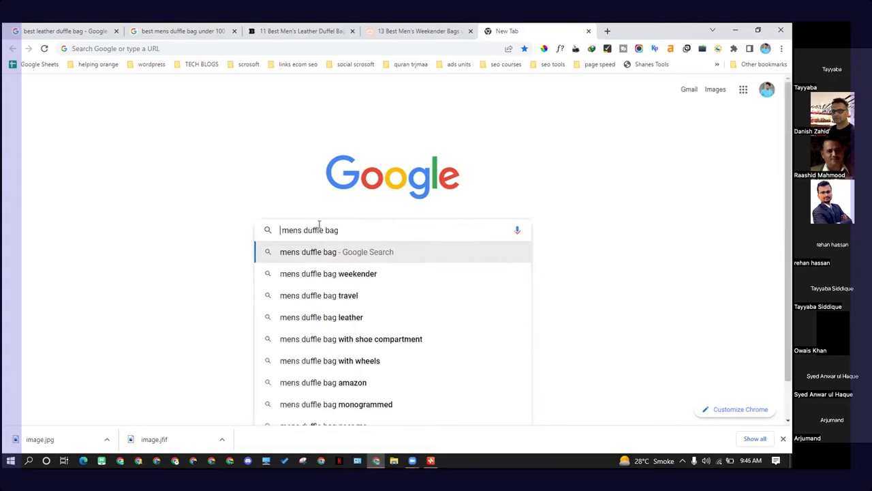
{"action": "type", "text": "wha"}
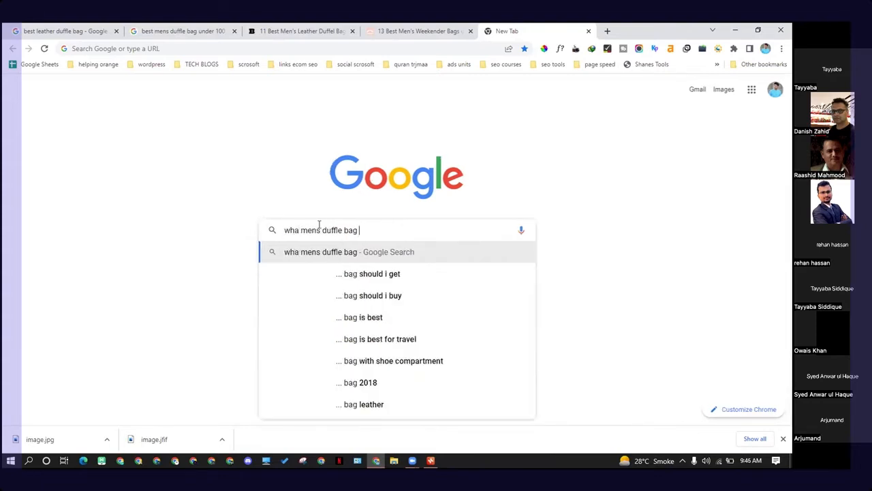
{"action": "key", "text": "Left"}
{"action": "key", "text": "Left"}
{"action": "key", "text": "Left"}
{"action": "key", "text": "Left"}
{"action": "key", "text": "Left"}
{"action": "key", "text": "Left"}
{"action": "key", "text": "Left"}
{"action": "key", "text": "Left"}
{"action": "key", "text": "BackSpace"}
{"action": "key", "text": "BackSpace"}
{"action": "key", "text": "BackSpace"}
{"action": "key", "text": "BackSpace"}
{"action": "key", "text": "BackSpace"}
{"action": "key", "text": "BackSpace"}
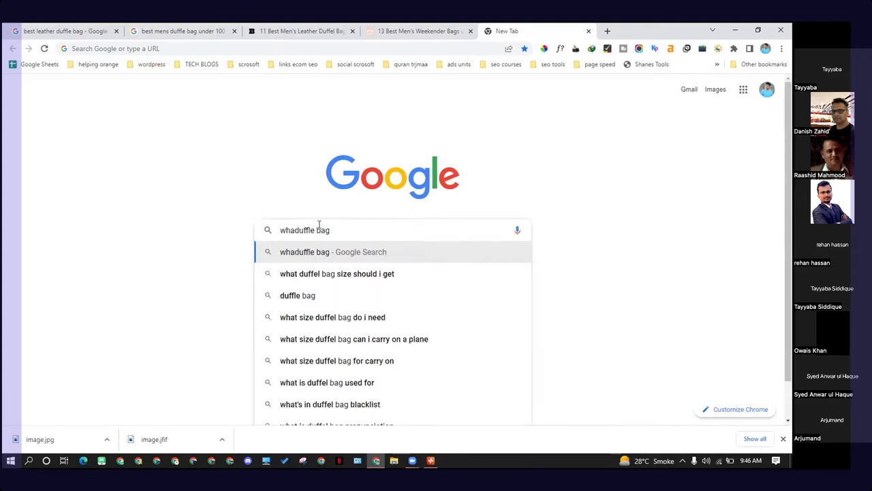
{"action": "type", "text": "t"}
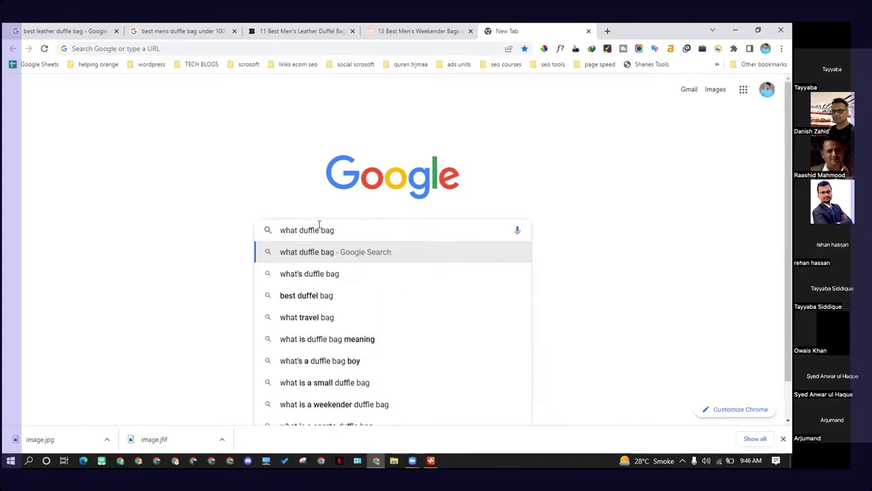
{"action": "key", "text": "BackSpace"}
{"action": "key", "text": "BackSpace"}
{"action": "key", "text": "BackSpace"}
{"action": "key", "text": "BackSpace"}
{"action": "key", "text": "BackSpace"}
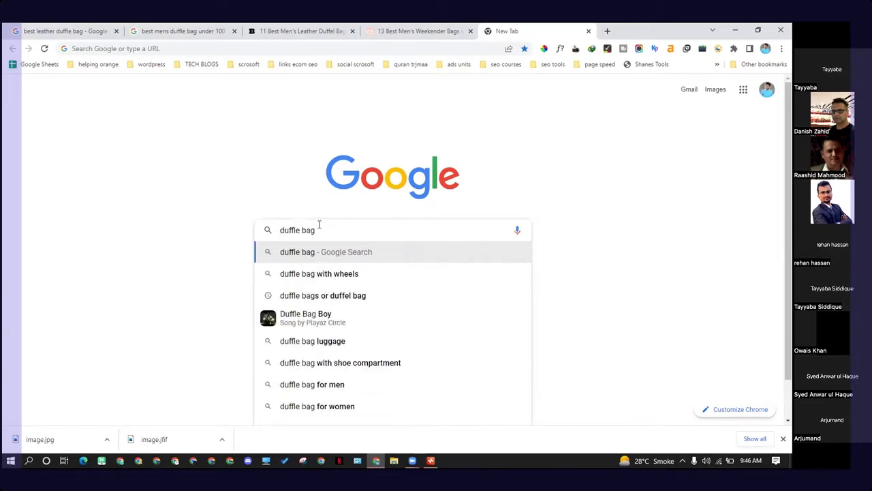
{"action": "type", "text": "how"}
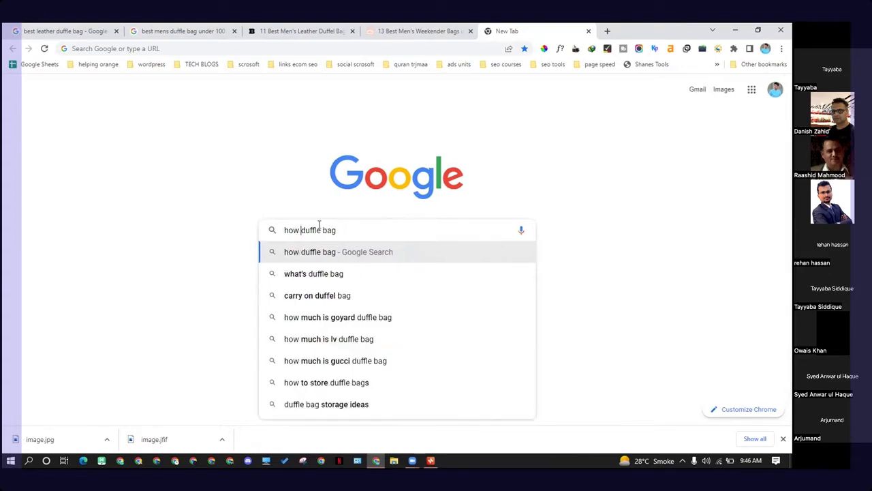
{"action": "key", "text": "BackSpace"}
{"action": "key", "text": "BackSpace"}
{"action": "key", "text": "BackSpace"}
{"action": "key", "text": "BackSpace"}
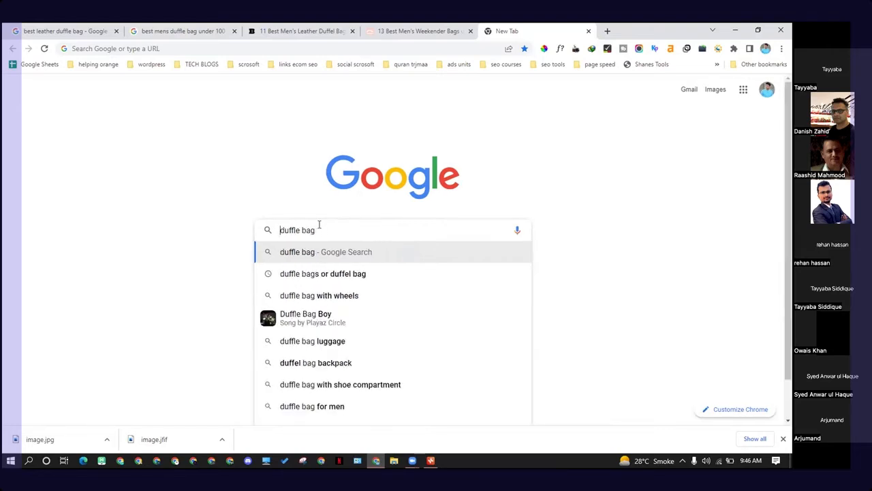
{"action": "type", "text": "k"}
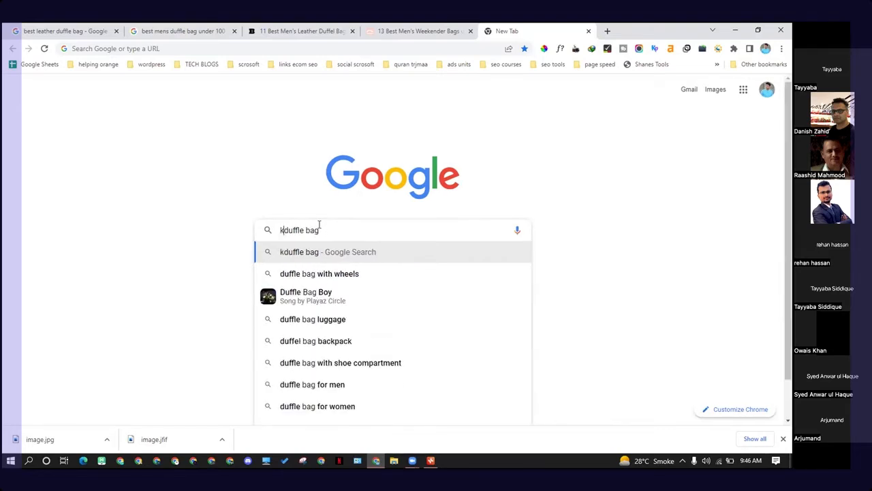
{"action": "key", "text": "BackSpace"}
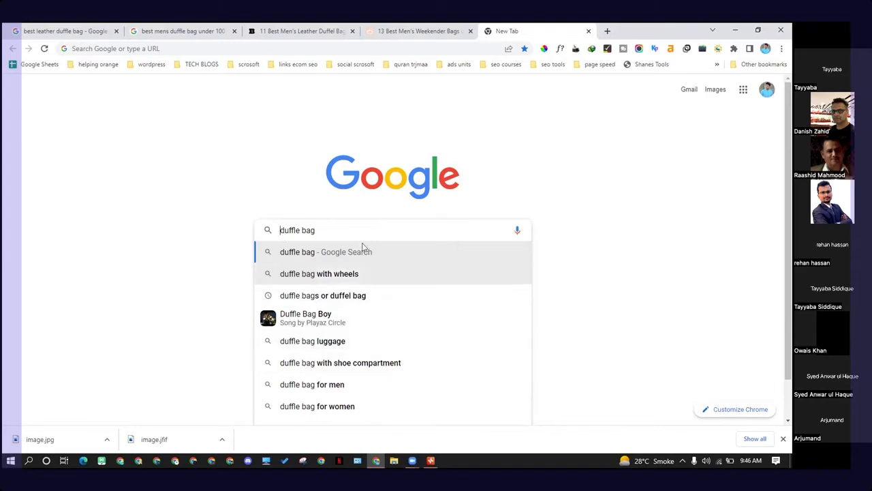
{"action": "left_click_drag", "start_coordinate": [319, 230], "coordinate": [250, 225]}
{"action": "left_click", "coordinate": [188, 176]}
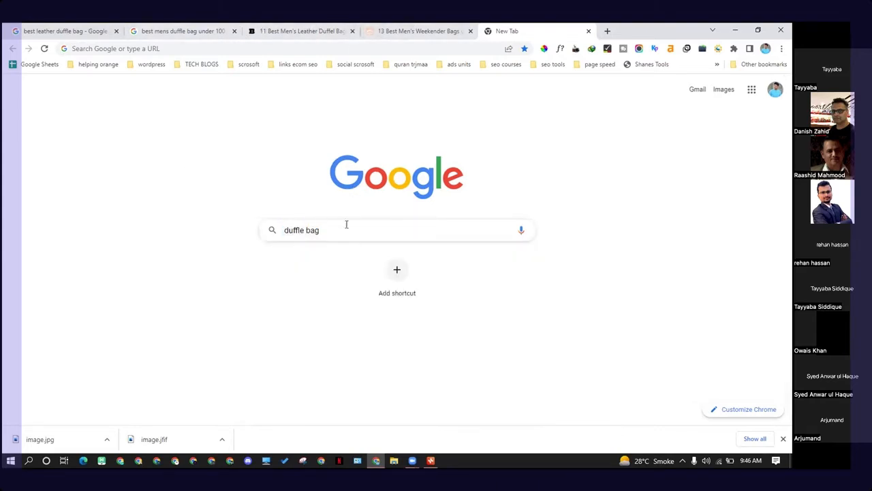
Step: Open AnswerThePublic in a new browser tab
{"action": "left_click_drag", "start_coordinate": [346, 225], "coordinate": [239, 234]}
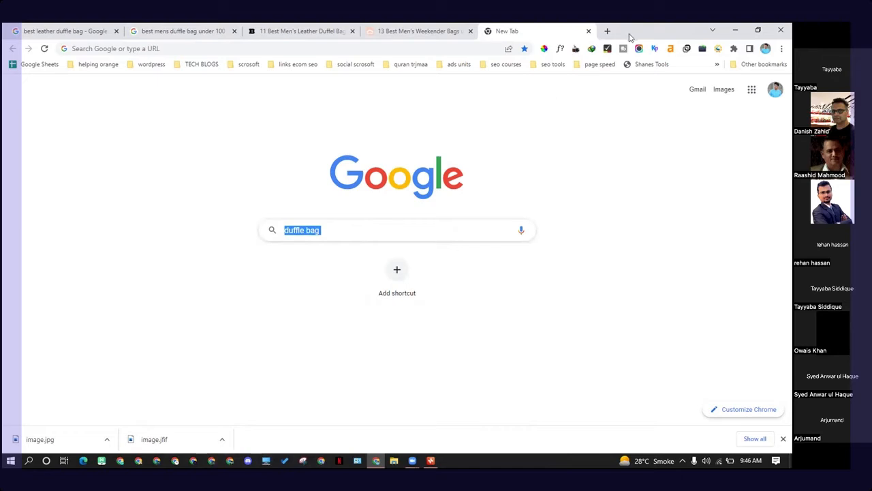
{"action": "left_click", "coordinate": [610, 32]}
{"action": "type", "text": "a"}
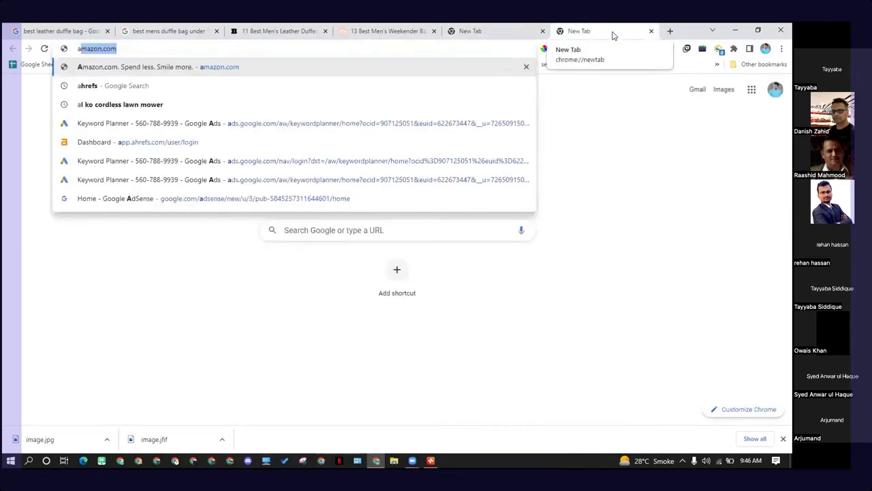
{"action": "type", "text": "nswerthepublic"}
{"action": "key", "text": "Return"}
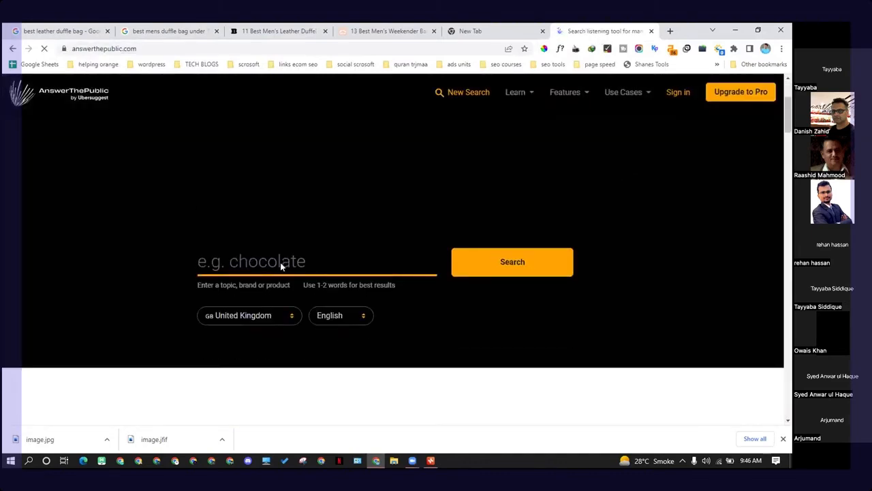
Step: Search AnswerThePublic for "duffle bag" with the region set to United States
{"action": "left_click", "coordinate": [280, 262]}
{"action": "left_click", "coordinate": [211, 315]}
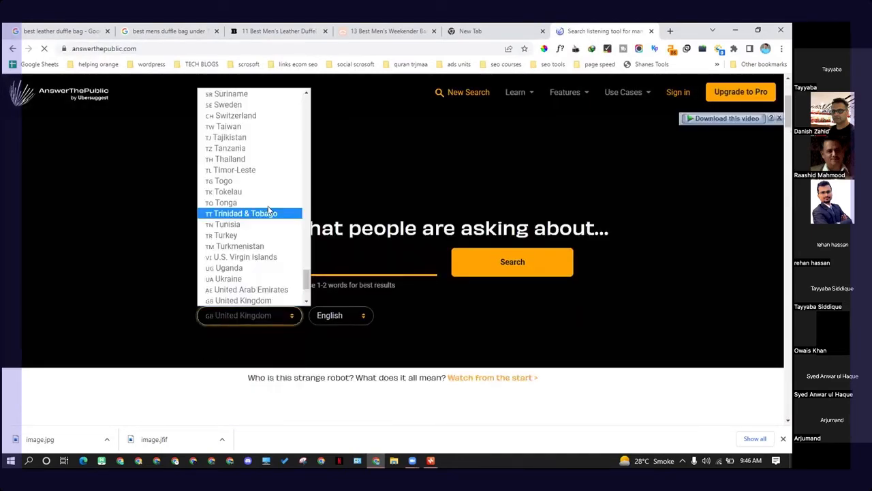
{"action": "scroll", "coordinate": [253, 293], "scroll_direction": "down", "scroll_amount": 3}
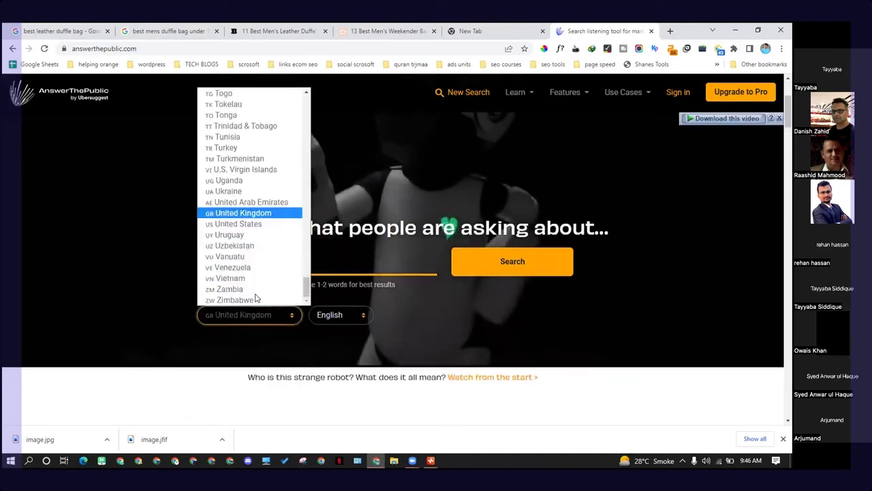
{"action": "left_click", "coordinate": [250, 225]}
{"action": "left_click", "coordinate": [500, 262]}
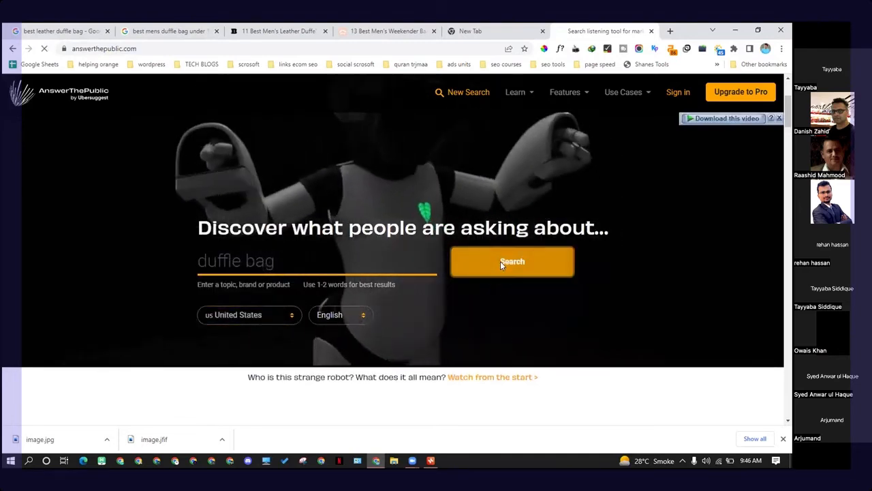
Step: Download the duffle bag results as a CSV file and open it in Excel
{"action": "scroll", "coordinate": [379, 277], "scroll_direction": "down", "scroll_amount": 3}
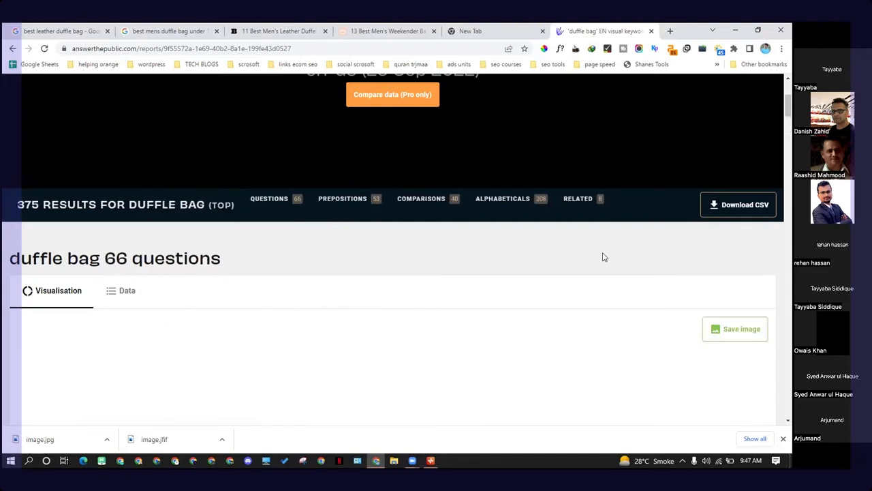
{"action": "scroll", "coordinate": [557, 255], "scroll_direction": "down", "scroll_amount": 3}
{"action": "scroll", "coordinate": [673, 179], "scroll_direction": "up", "scroll_amount": 3}
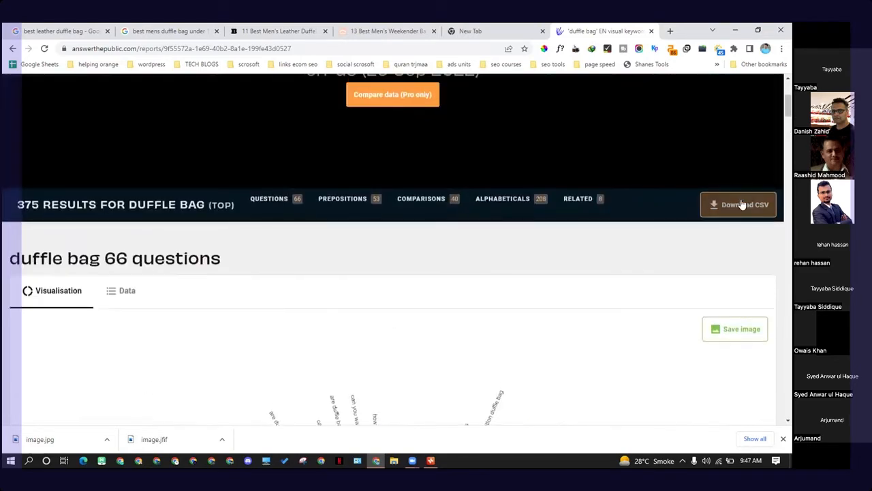
{"action": "left_click", "coordinate": [737, 205]}
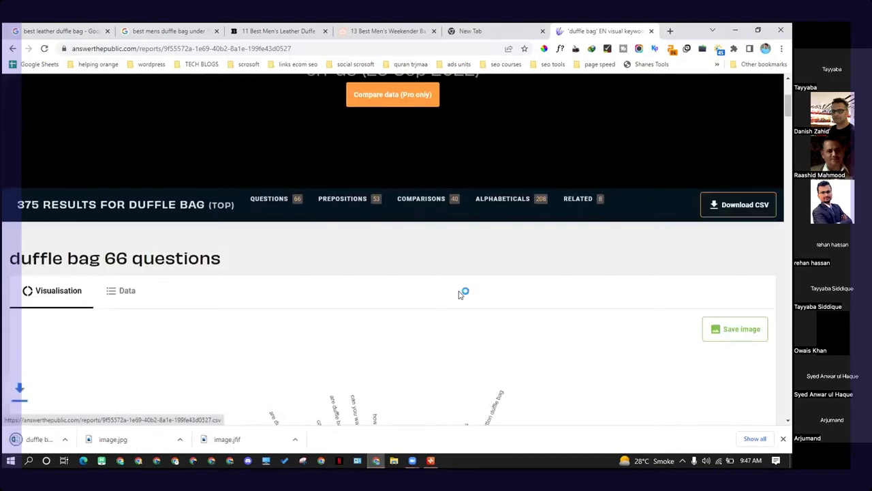
{"action": "left_click", "coordinate": [71, 440]}
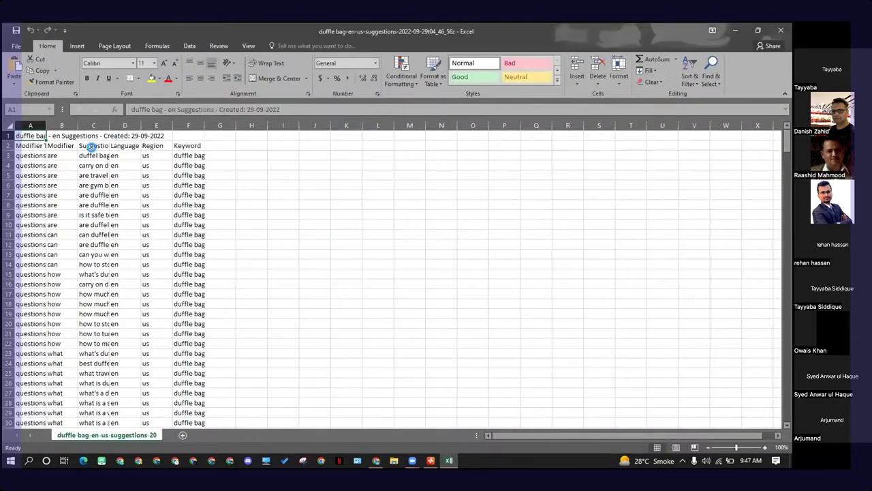
Step: Copy the suggestion "are duffle bags allowed on planes" from the spreadsheet
{"action": "left_click_drag", "start_coordinate": [109, 125], "coordinate": [391, 146]}
{"action": "left_click", "coordinate": [130, 186]}
{"action": "left_click_drag", "start_coordinate": [130, 158], "coordinate": [130, 196]}
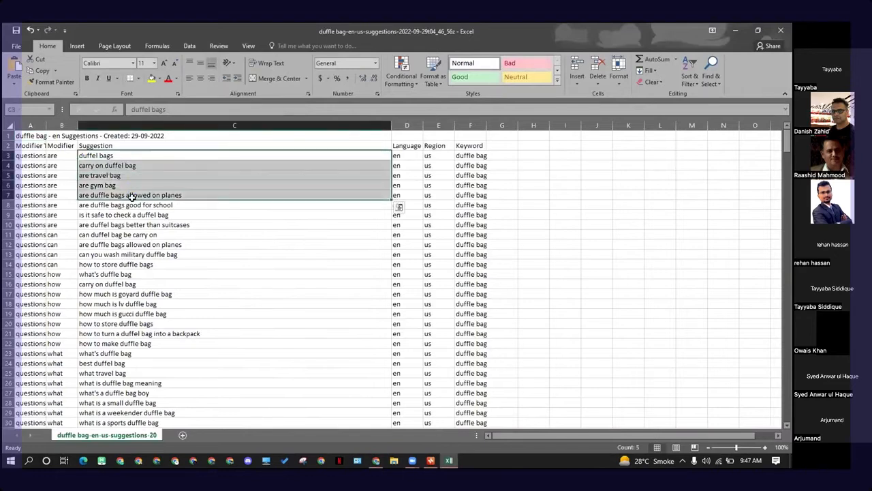
{"action": "left_click", "coordinate": [128, 227]}
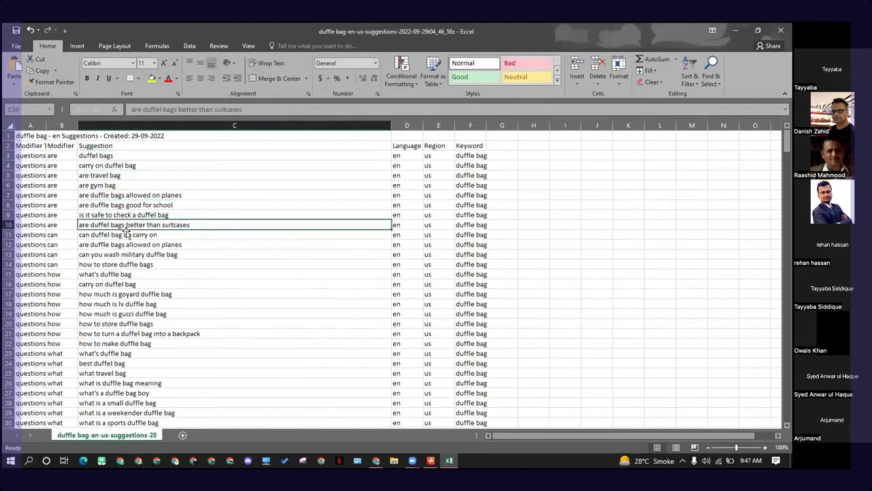
{"action": "left_click", "coordinate": [101, 197]}
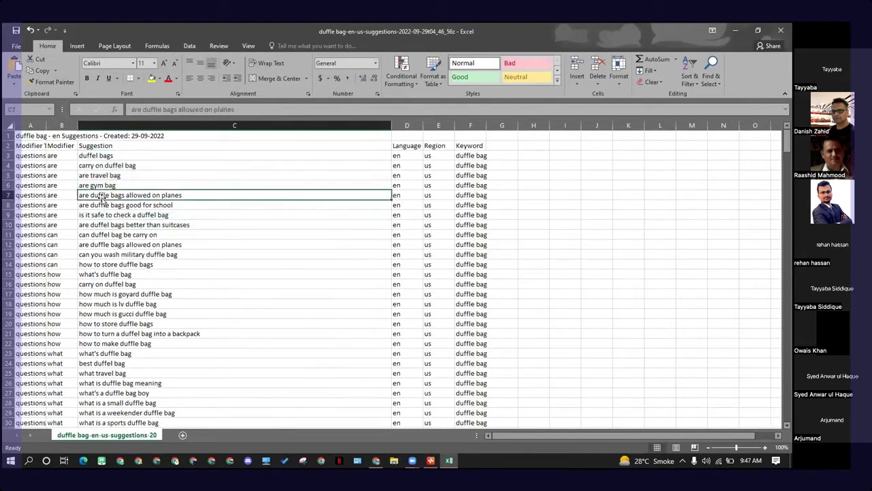
{"action": "key", "text": "ctrl+c"}
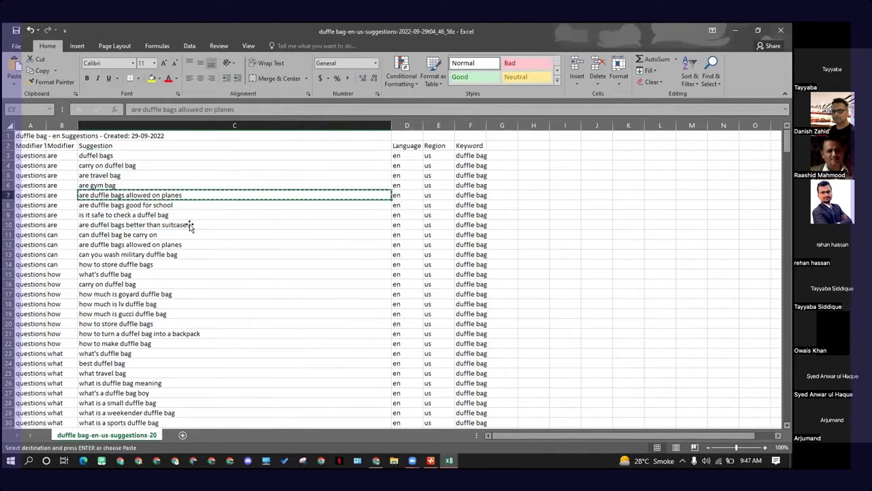
Step: Move the "best mens duffle bag under 100" subtopic under the travel duffle bags branch in the mind map
{"action": "left_click", "coordinate": [430, 460]}
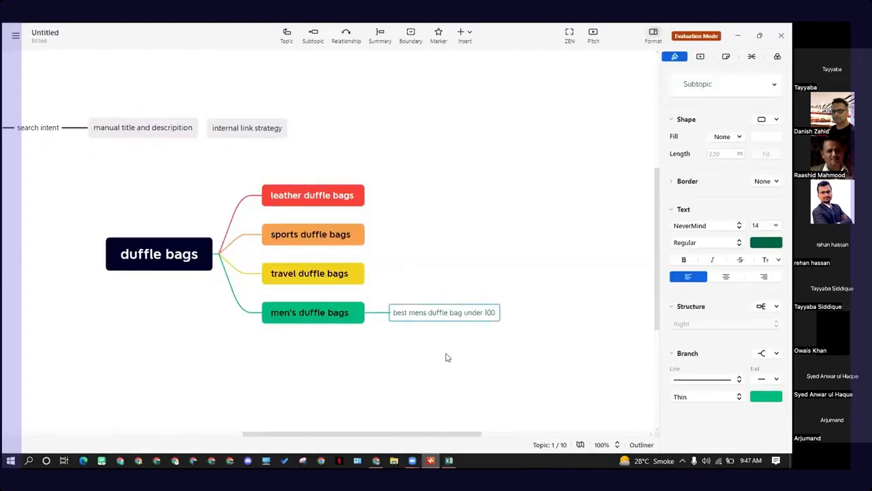
{"action": "left_click", "coordinate": [466, 317]}
{"action": "left_click", "coordinate": [489, 336]}
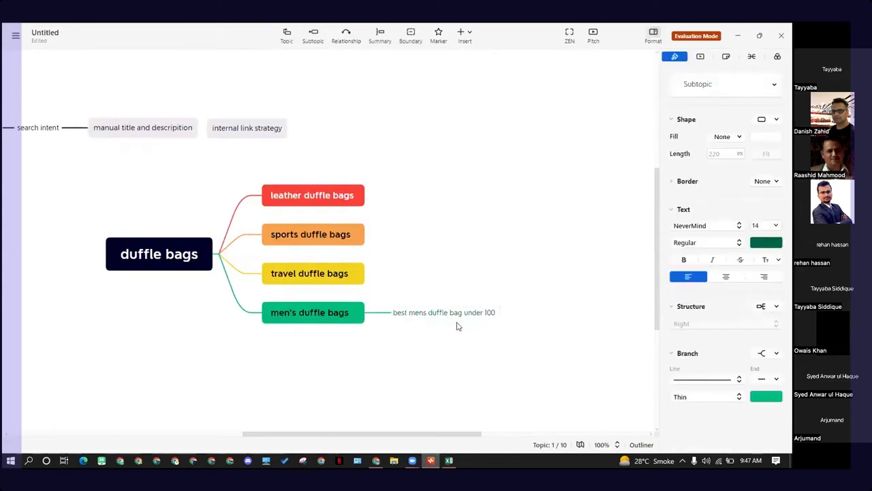
{"action": "left_click", "coordinate": [452, 316]}
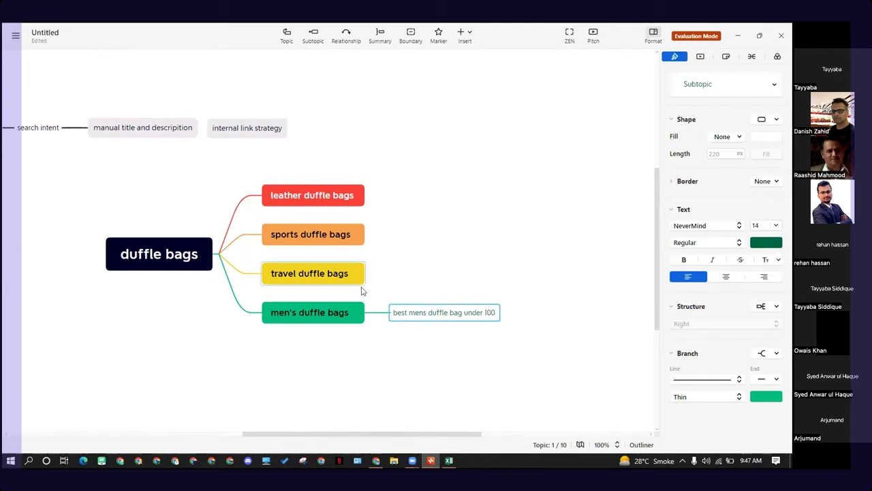
{"action": "left_click", "coordinate": [341, 280]}
{"action": "left_click", "coordinate": [433, 317]}
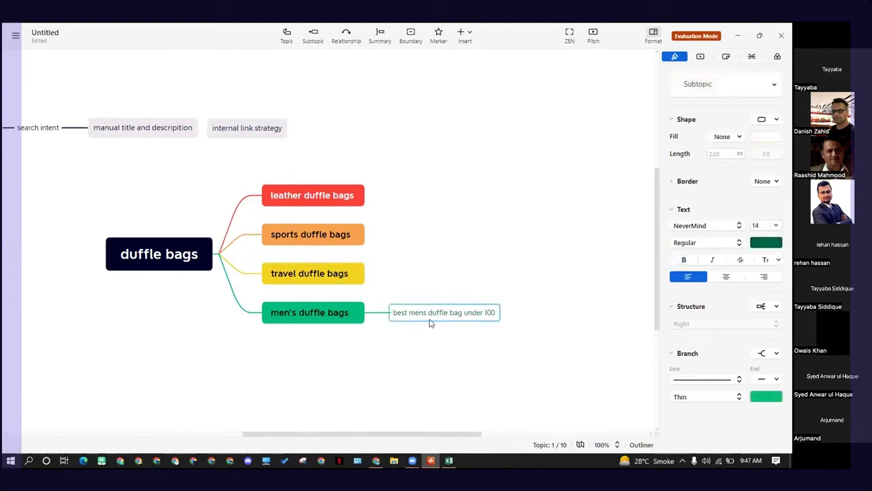
{"action": "left_click", "coordinate": [336, 281]}
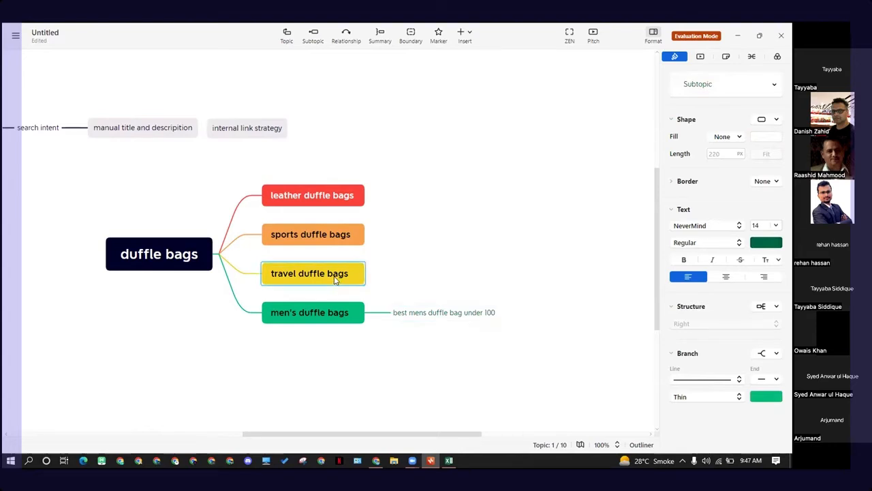
{"action": "left_click_drag", "start_coordinate": [415, 315], "coordinate": [390, 290]}
{"action": "left_click", "coordinate": [332, 278]}
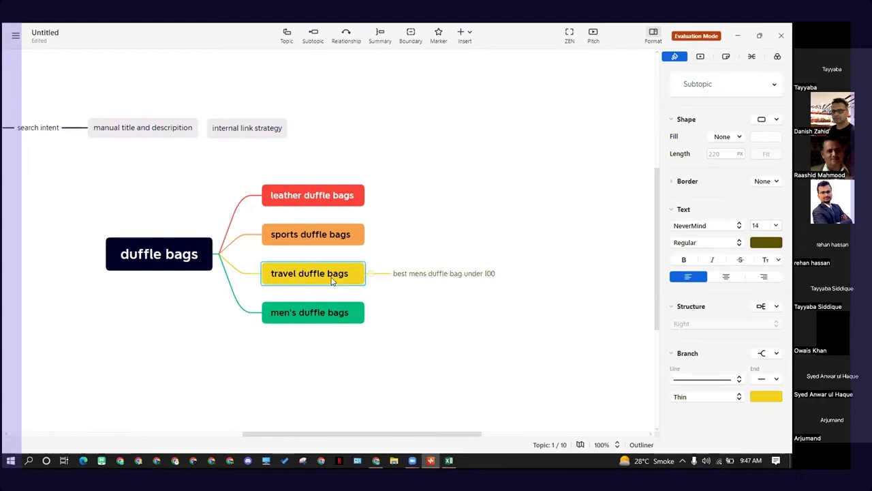
Step: Add a child topic "are duffle bags allowed on planes" under the "best mens duffle bag under 100" subtopic
{"action": "left_click", "coordinate": [465, 274]}
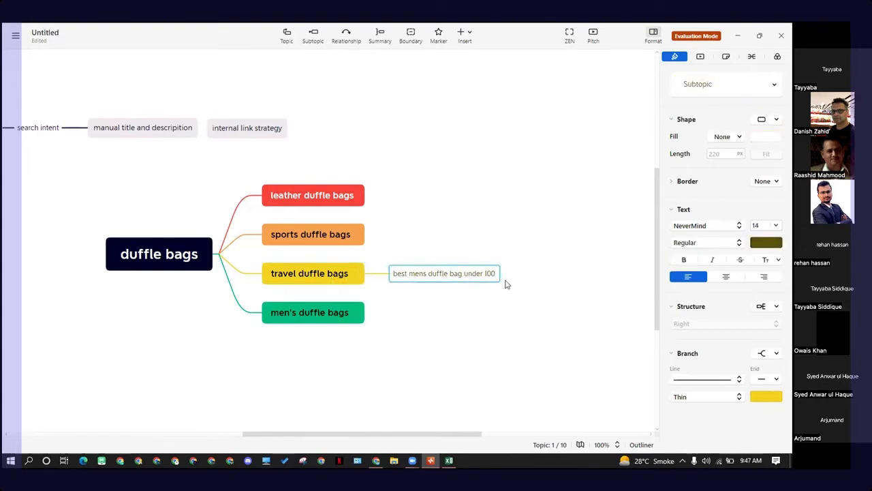
{"action": "key", "text": "Tab"}
{"action": "key", "text": "BackSpace"}
{"action": "key", "text": "ctrl+v"}
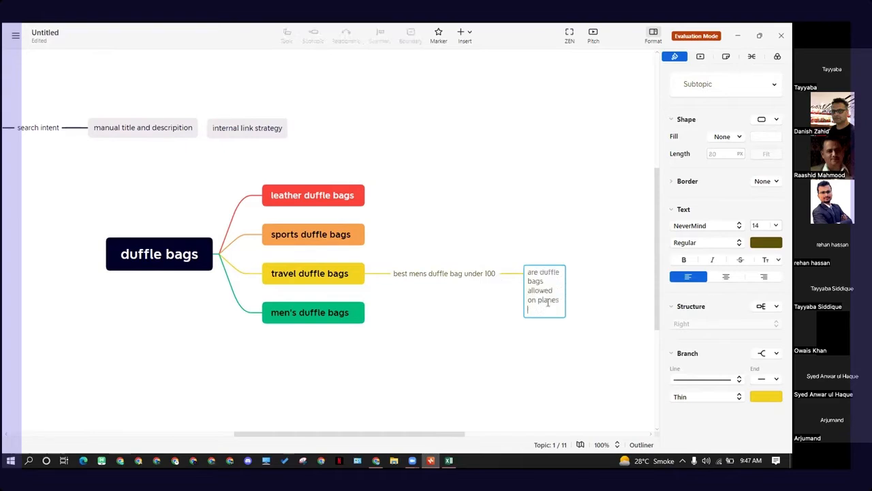
{"action": "left_click", "coordinate": [487, 379]}
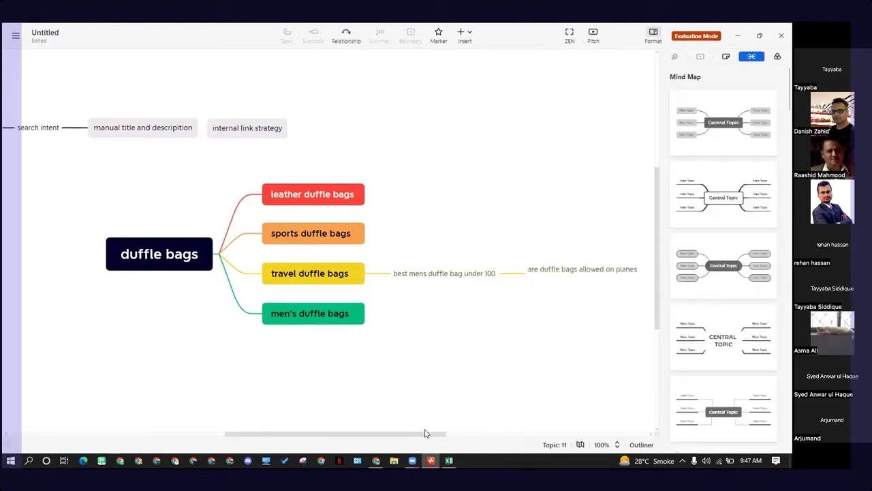
Step: Move the "best mens duffle bag under 100" branch back under men's duffle bags
{"action": "scroll", "coordinate": [360, 331], "scroll_direction": "down", "scroll_amount": 1}
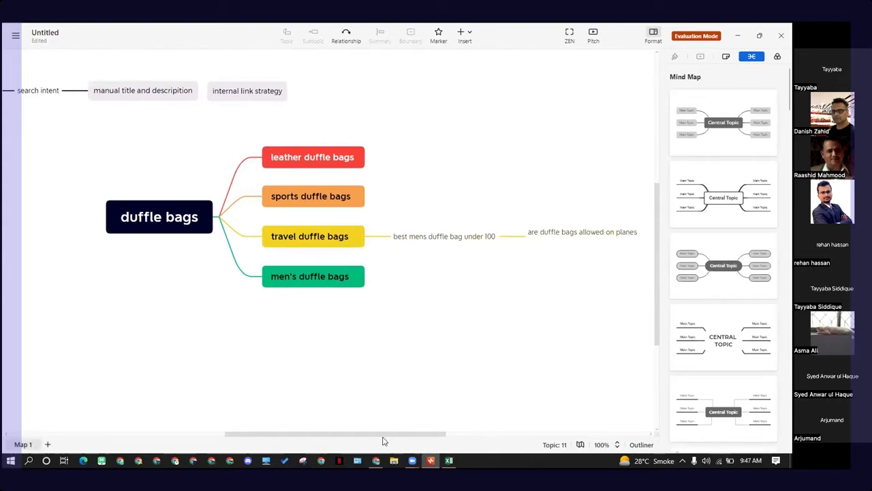
{"action": "left_click_drag", "start_coordinate": [386, 437], "coordinate": [417, 435]}
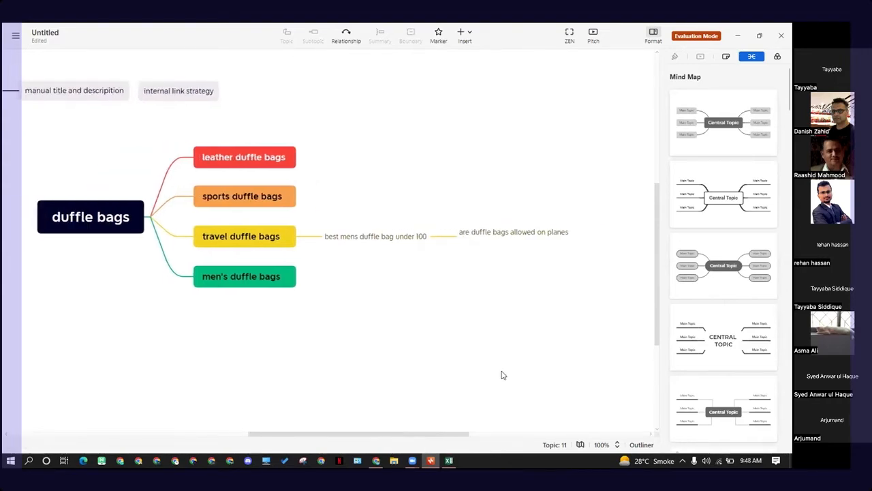
{"action": "scroll", "coordinate": [489, 360], "scroll_direction": "up", "scroll_amount": 1}
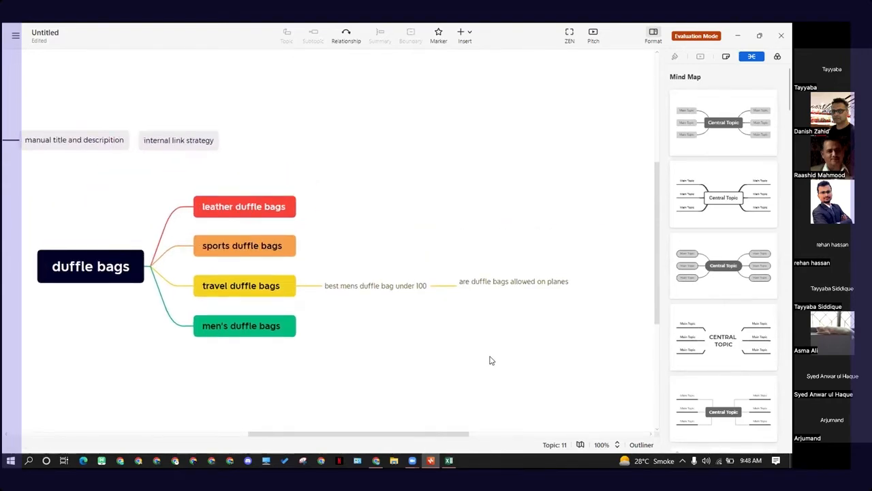
{"action": "left_click", "coordinate": [492, 290]}
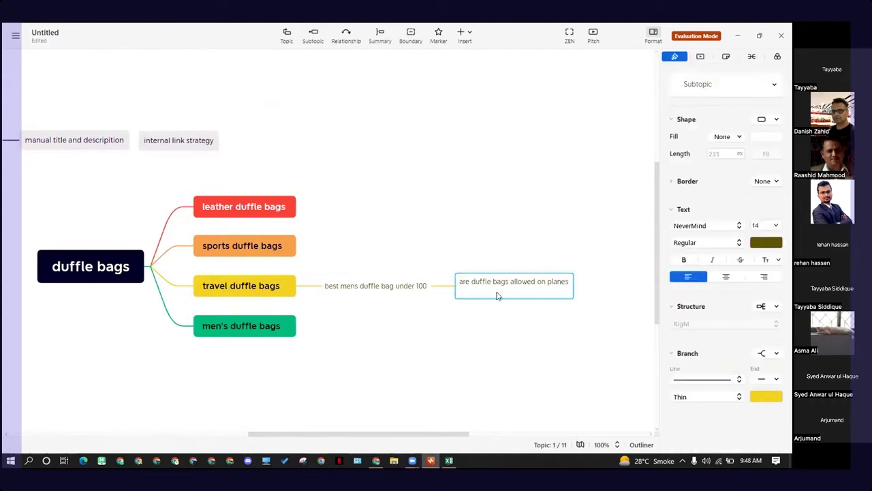
{"action": "left_click", "coordinate": [532, 316]}
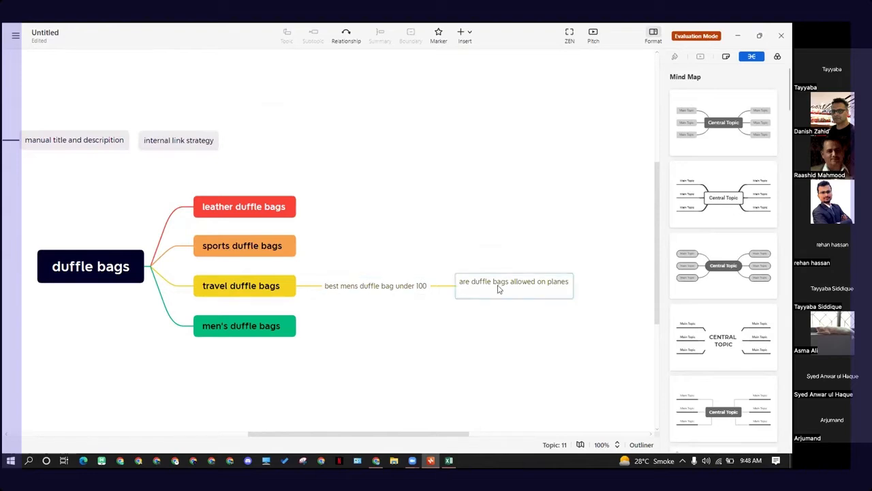
{"action": "left_click", "coordinate": [289, 293]}
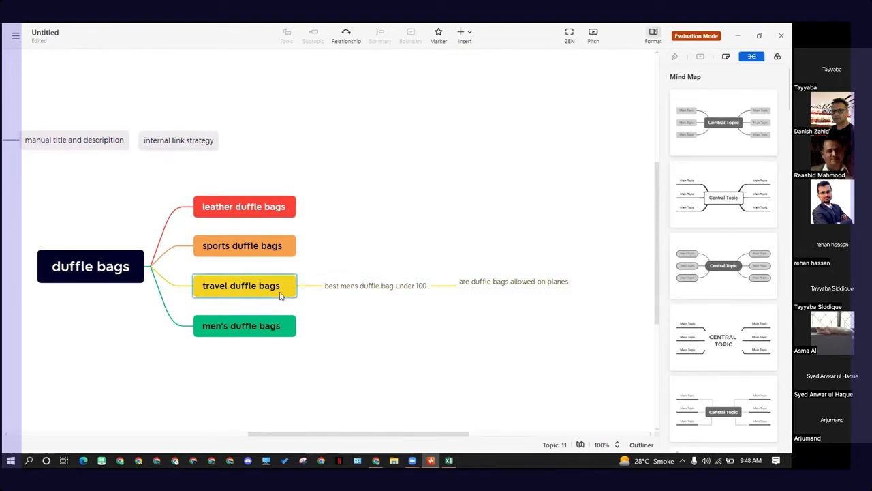
{"action": "left_click", "coordinate": [362, 294]}
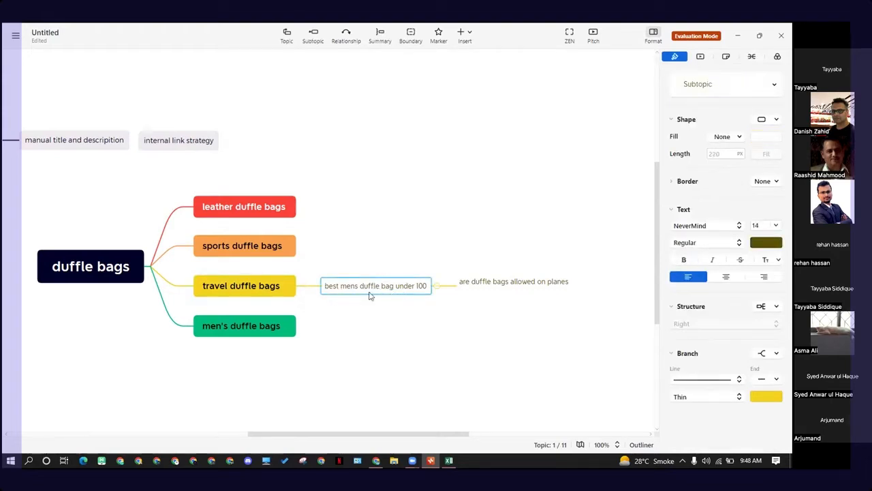
{"action": "key", "text": "Left"}
{"action": "key", "text": "Down"}
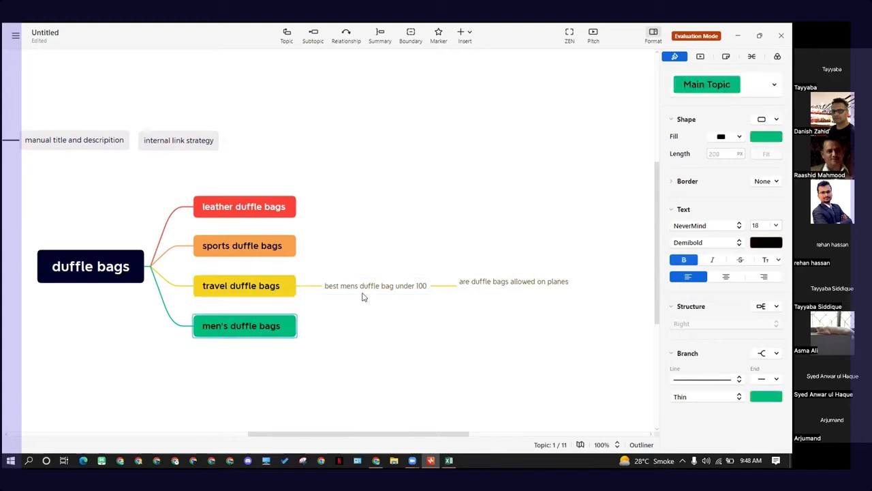
{"action": "left_click_drag", "start_coordinate": [361, 290], "coordinate": [347, 329]}
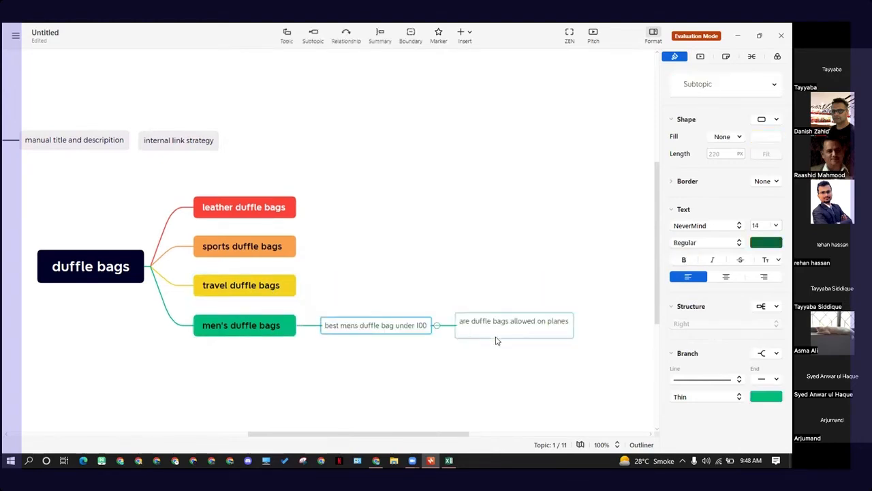
{"action": "left_click", "coordinate": [475, 324]}
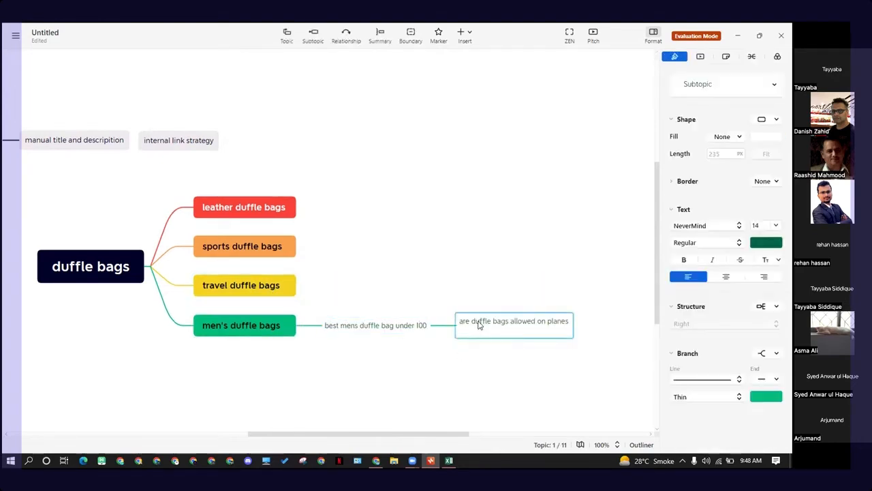
{"action": "left_click", "coordinate": [475, 362]}
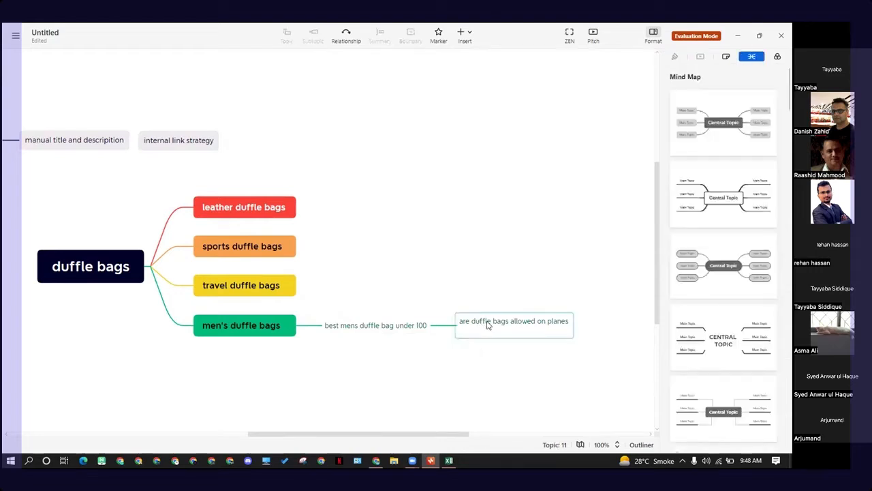
{"action": "left_click", "coordinate": [488, 326]}
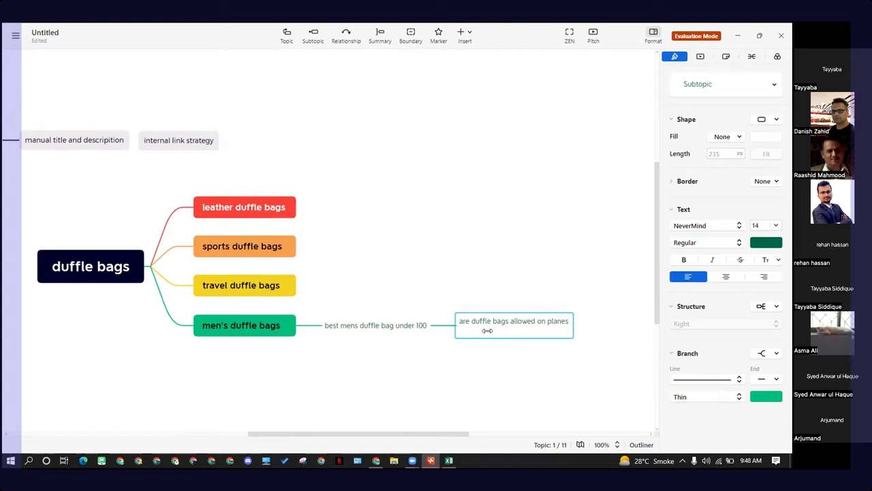
{"action": "left_click", "coordinate": [523, 352]}
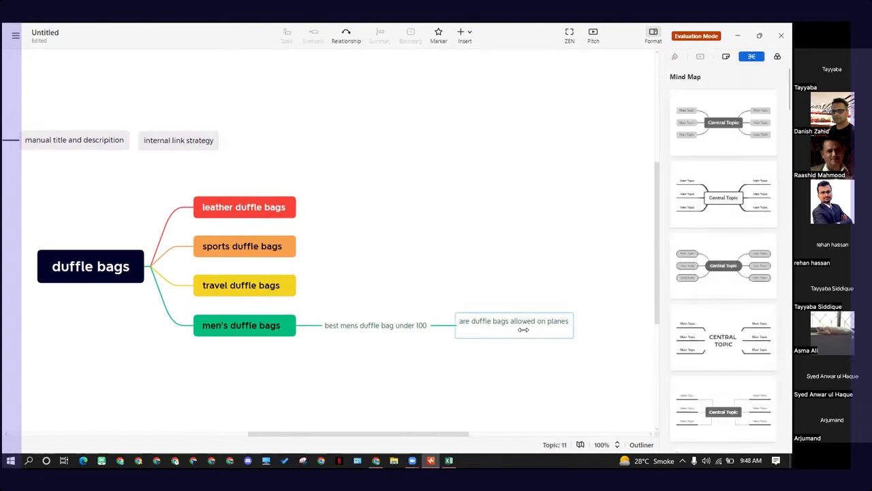
{"action": "left_click", "coordinate": [524, 329]}
{"action": "left_click", "coordinate": [498, 376]}
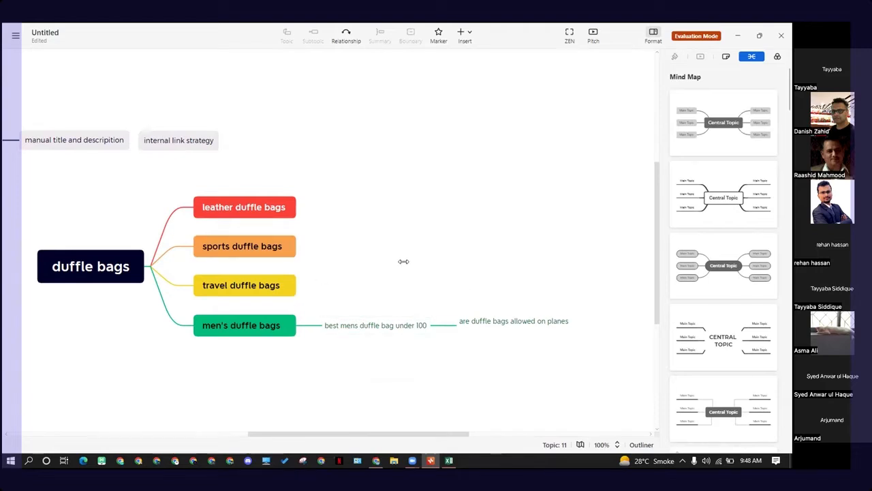
{"action": "left_click", "coordinate": [394, 326]}
{"action": "left_click", "coordinate": [391, 364]}
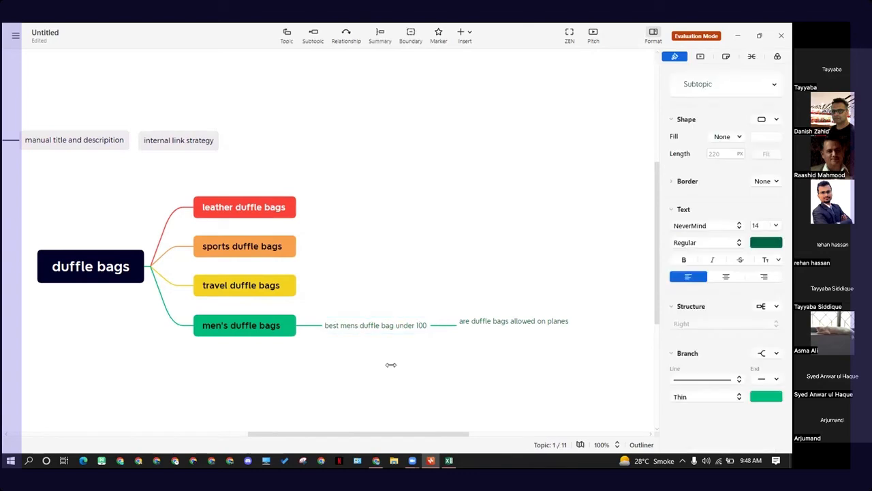
{"action": "left_click", "coordinate": [285, 291]}
{"action": "left_click", "coordinate": [282, 246]}
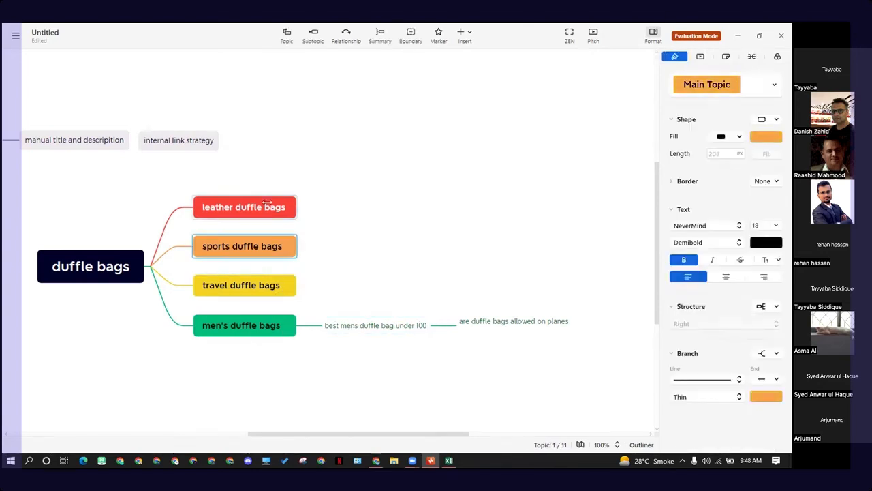
{"action": "left_click", "coordinate": [241, 214]}
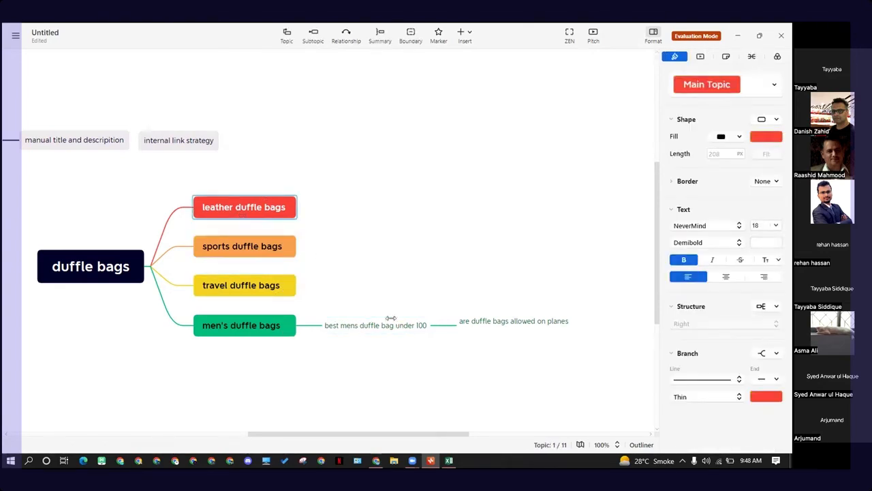
{"action": "left_click", "coordinate": [370, 323]}
{"action": "left_click", "coordinate": [342, 265]}
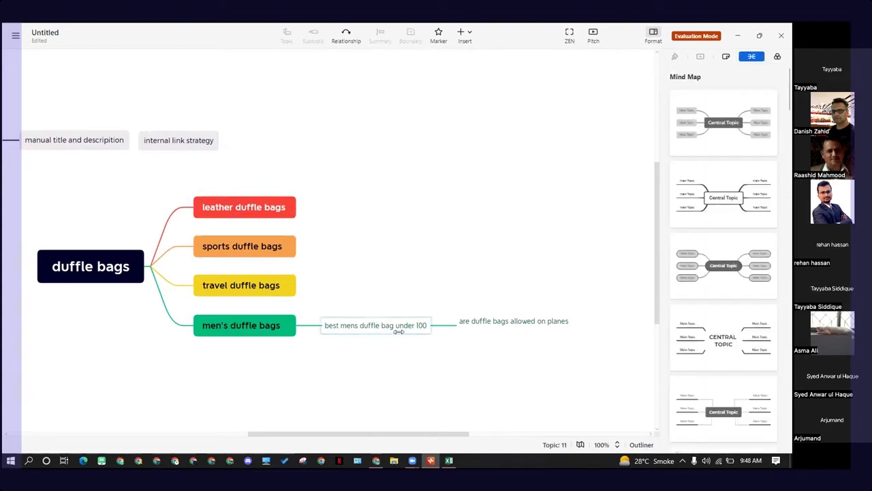
{"action": "left_click", "coordinate": [391, 326]}
{"action": "left_click", "coordinate": [442, 358]}
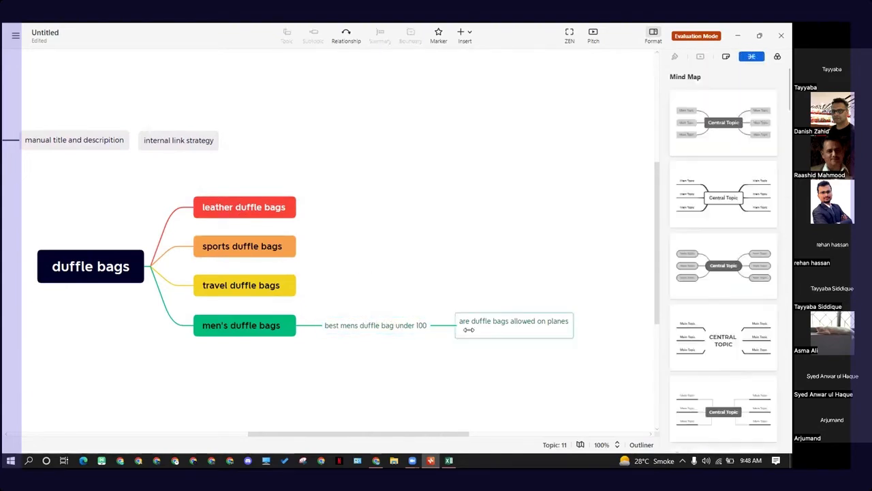
{"action": "left_click", "coordinate": [375, 327]}
{"action": "left_click", "coordinate": [477, 327]}
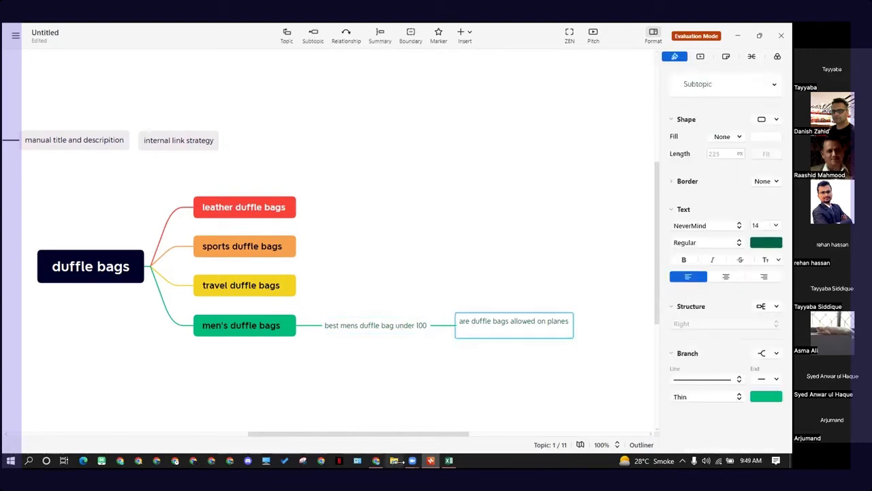
Step: Select the spreadsheet suggestion "are duffle bags good for school" and the mind map's "best mens duffle bag under 100" subtopic
{"action": "left_click", "coordinate": [449, 459]}
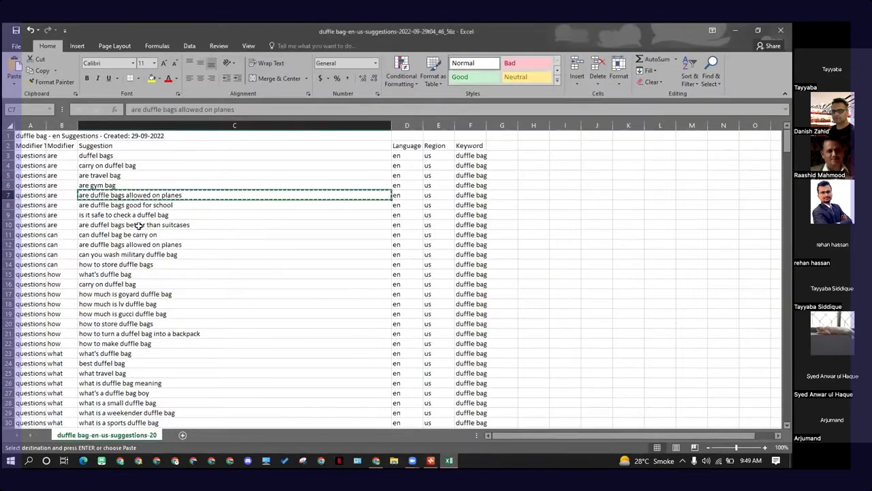
{"action": "key", "text": "Down"}
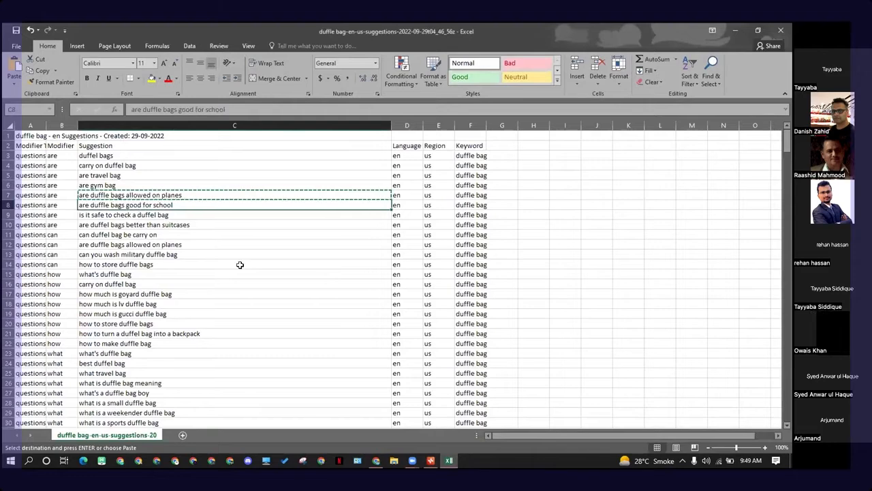
{"action": "key", "text": "alt+Tab"}
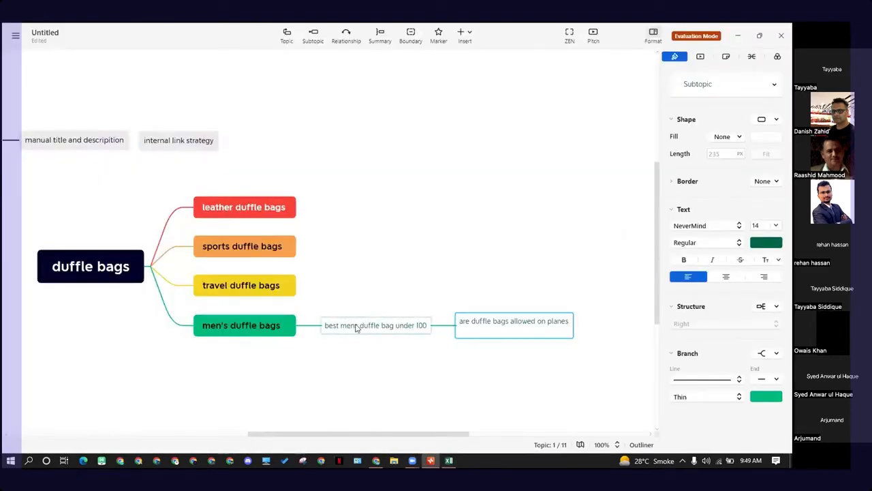
{"action": "left_click", "coordinate": [364, 333]}
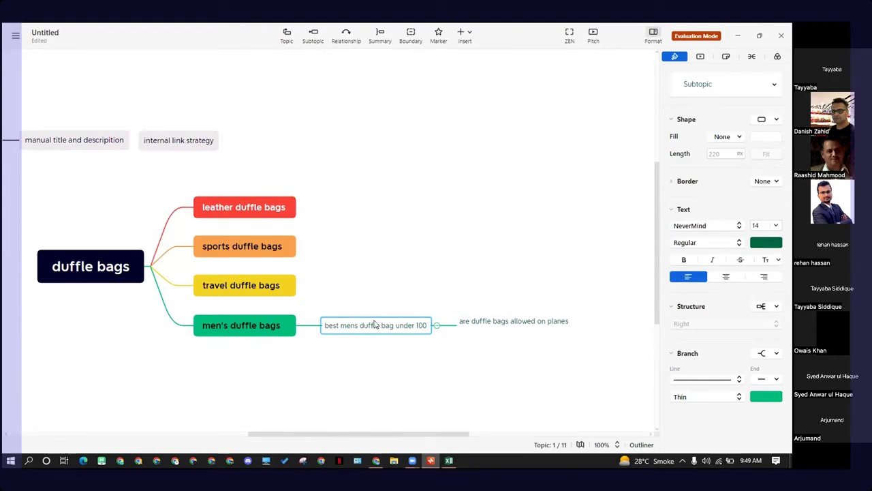
Step: Paste the suggestion "are duffle bags good for school" into the mind map and attach it as a child of "best mens duffle bag under 100"
{"action": "left_click", "coordinate": [491, 327]}
{"action": "left_click", "coordinate": [495, 391]}
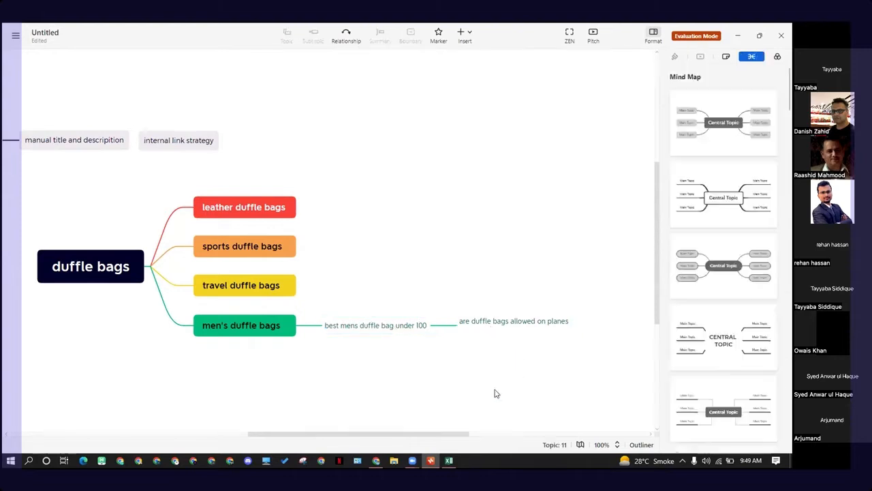
{"action": "left_click", "coordinate": [412, 328]}
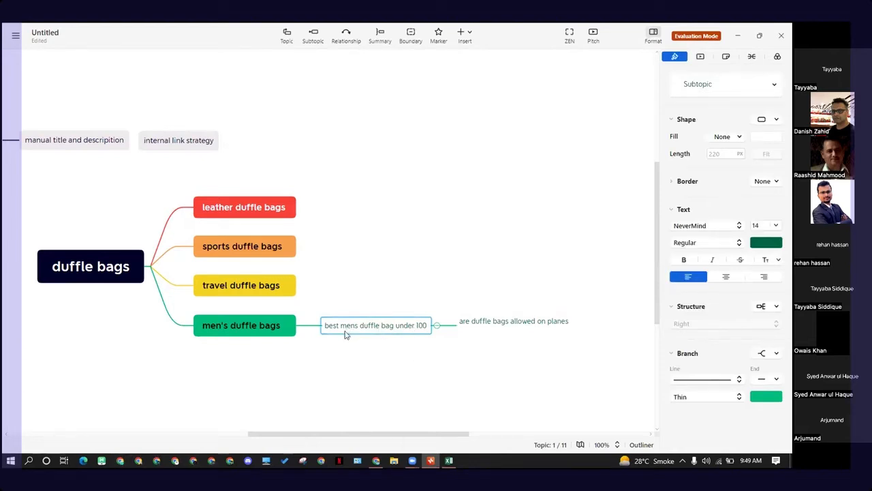
{"action": "left_click", "coordinate": [526, 327]}
{"action": "left_click", "coordinate": [436, 371]}
{"action": "left_click", "coordinate": [401, 328]}
{"action": "left_click", "coordinate": [368, 357]}
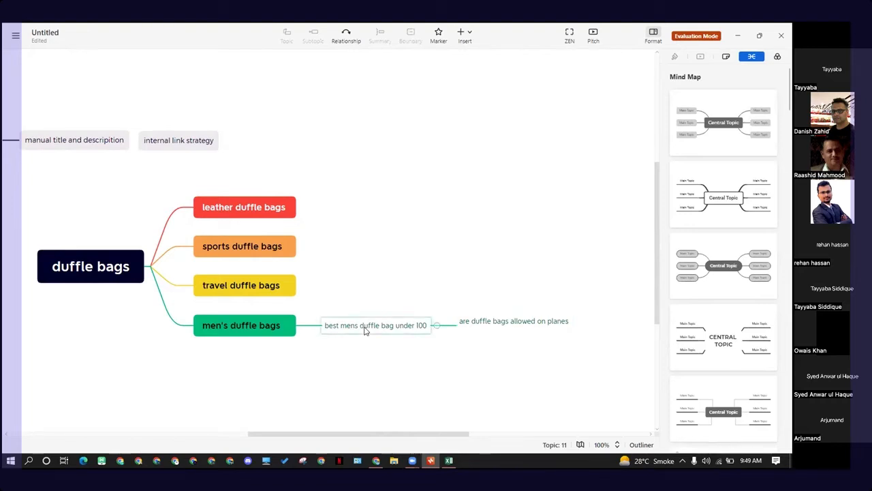
{"action": "type", "text": "are duffle bags good for school"}
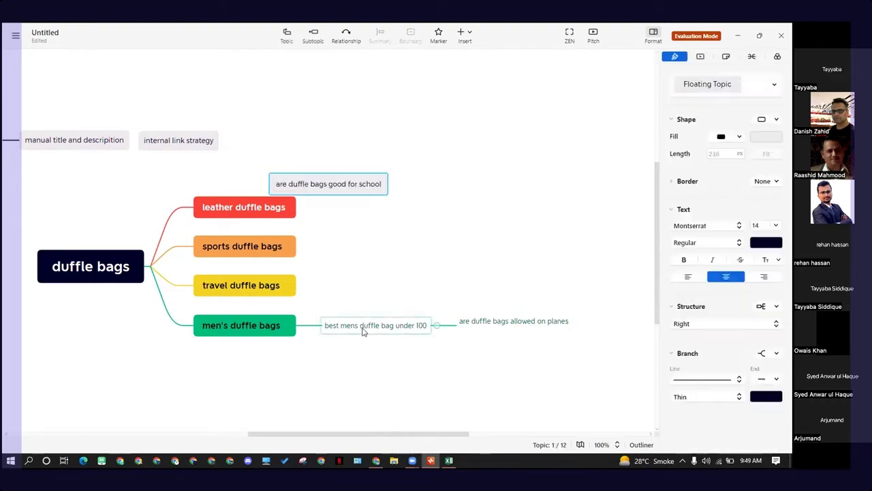
{"action": "left_click_drag", "start_coordinate": [359, 183], "coordinate": [481, 362]}
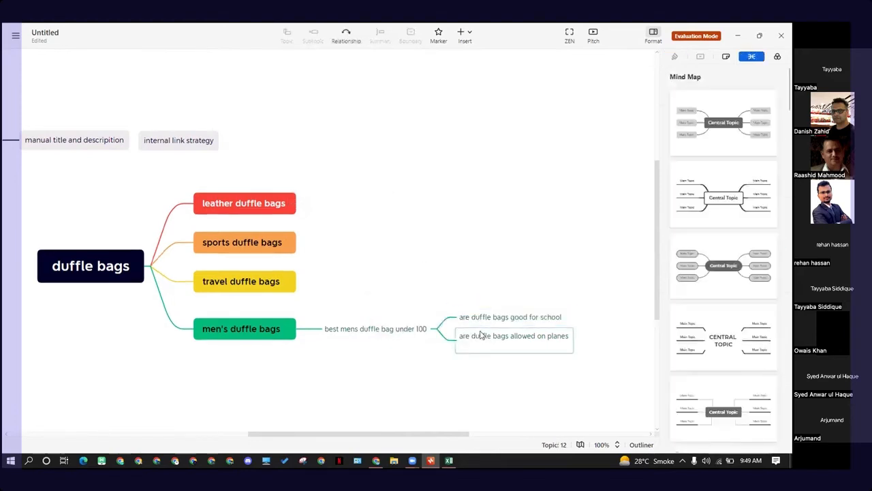
{"action": "left_click", "coordinate": [358, 333]}
{"action": "left_click", "coordinate": [351, 291]}
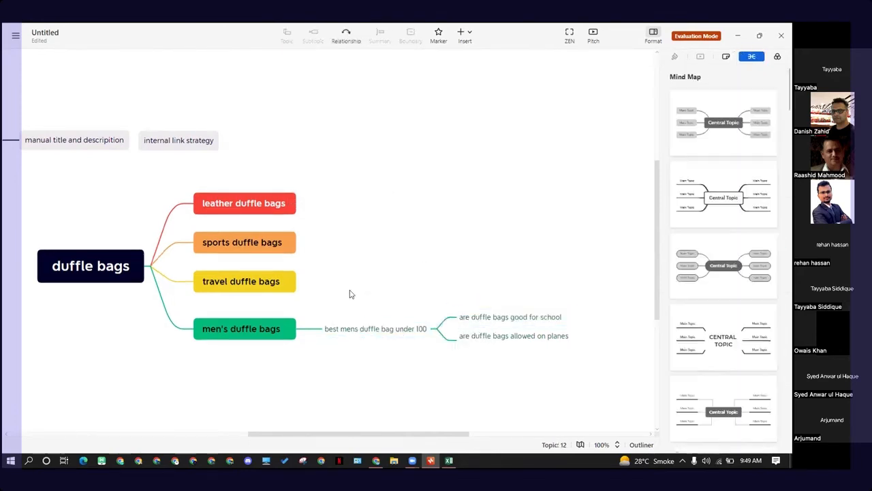
Step: Copy the spreadsheet suggestion "are duffel bags better than suitcases"
{"action": "left_click_drag", "start_coordinate": [333, 197], "coordinate": [385, 295]}
{"action": "key", "text": "alt+Tab"}
{"action": "left_click", "coordinate": [165, 217]}
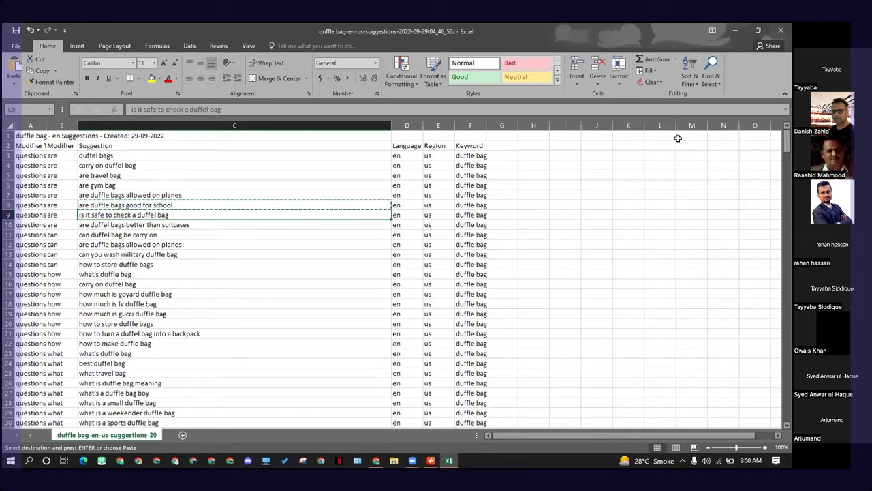
{"action": "key", "text": "alt+Tab"}
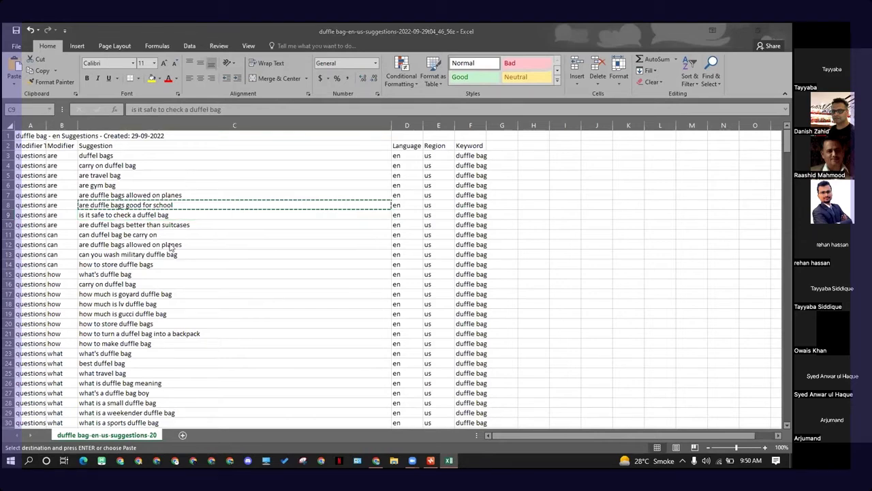
{"action": "key", "text": "alt+Tab"}
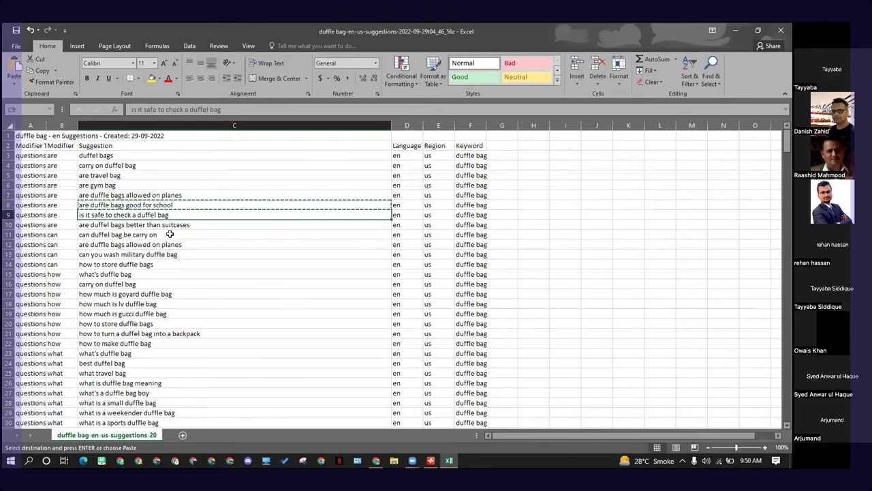
{"action": "left_click", "coordinate": [184, 227]}
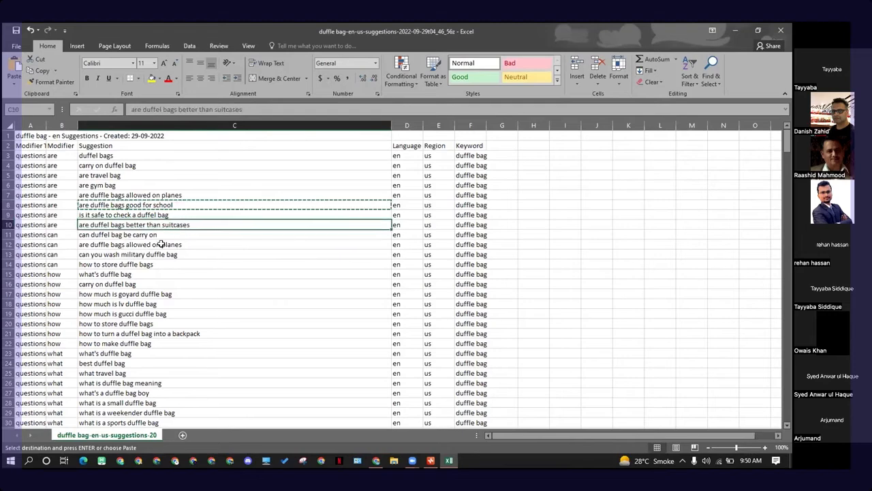
{"action": "key", "text": "ctrl+c"}
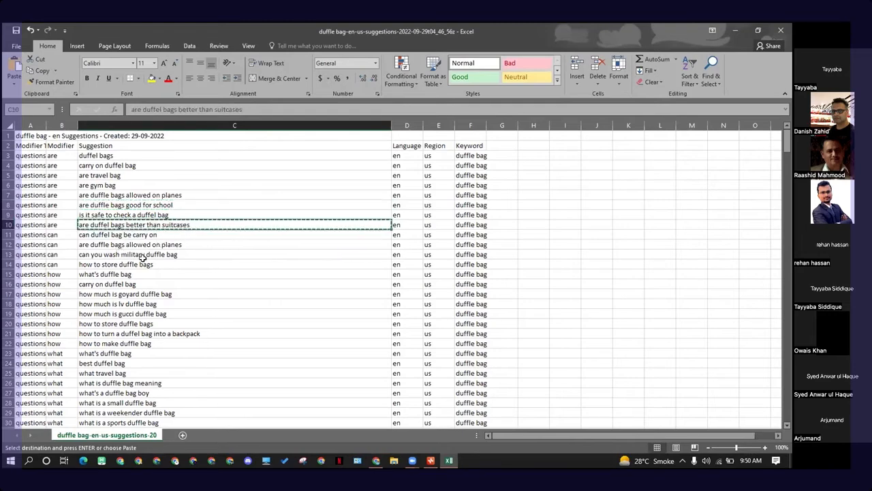
Step: Add a new main topic named "vs" under the "duffle bags" central topic
{"action": "key", "text": "alt+Tab"}
{"action": "left_click", "coordinate": [406, 329]}
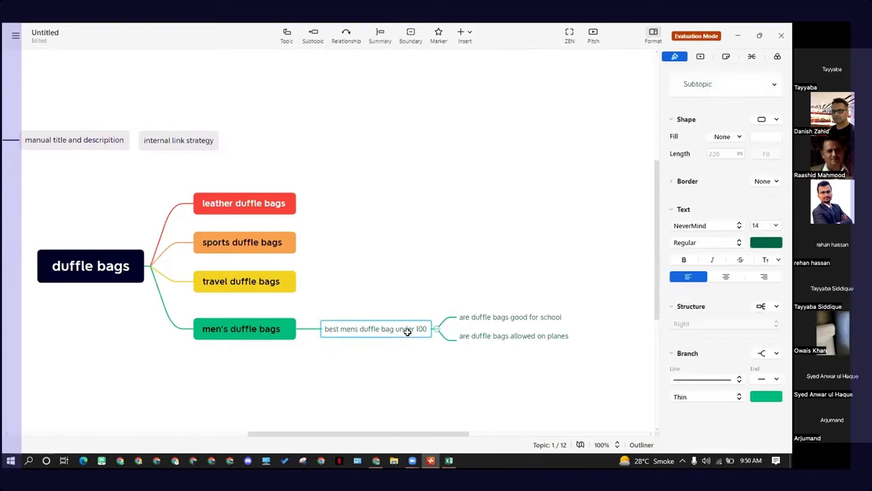
{"action": "left_click", "coordinate": [253, 378]}
{"action": "left_click", "coordinate": [90, 267]}
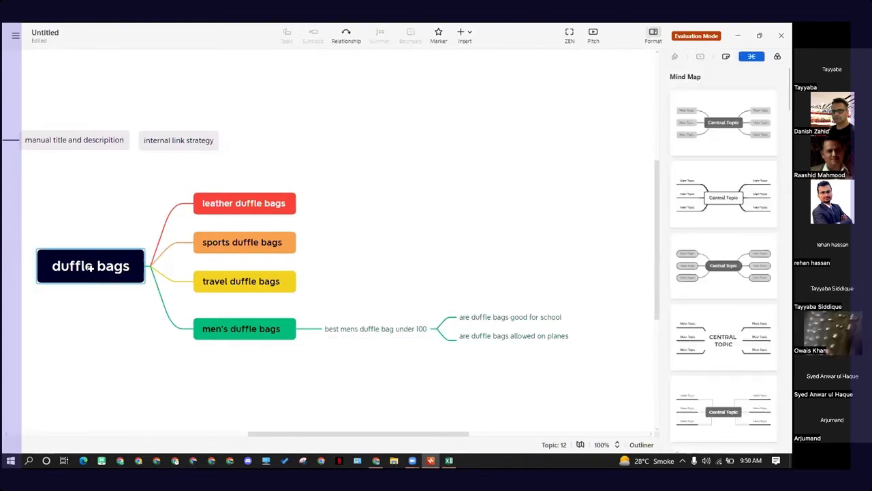
{"action": "key", "text": "Tab"}
{"action": "double_click", "coordinate": [248, 369]}
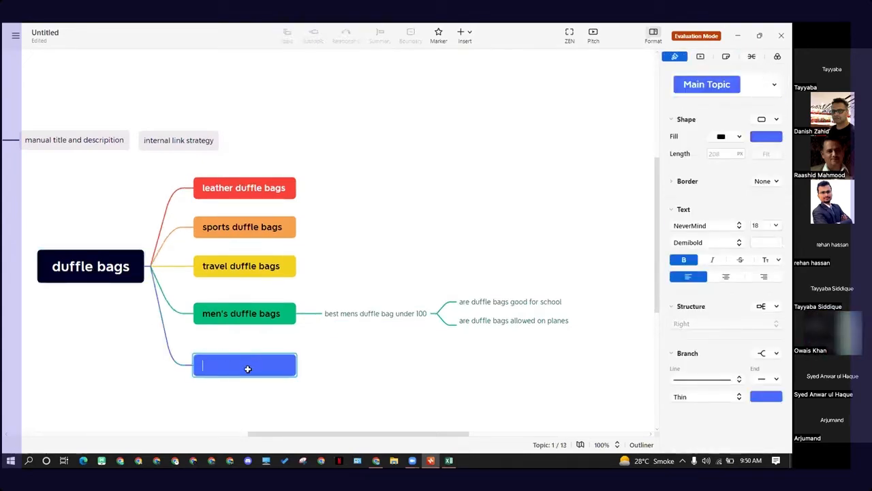
{"action": "type", "text": "vs"}
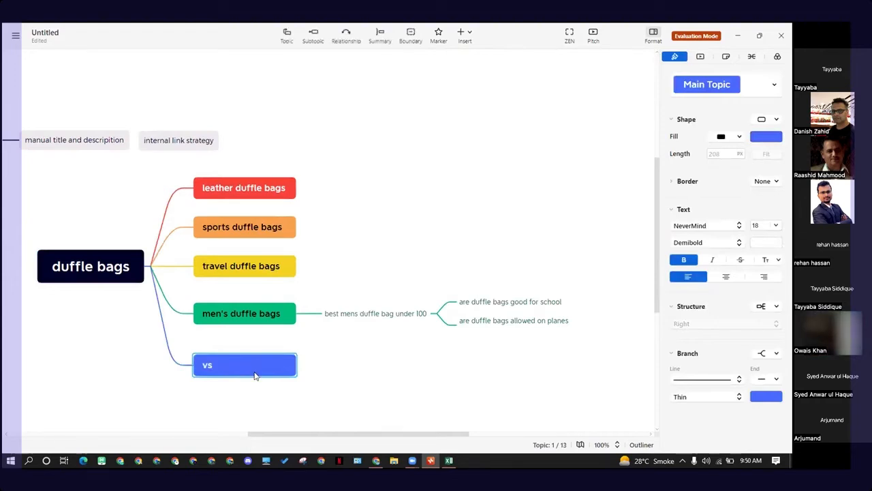
Step: Paste "are duffel bags better than suitcases" as a subtopic of the "vs" branch
{"action": "left_click", "coordinate": [341, 387]}
{"action": "left_click", "coordinate": [260, 361]}
{"action": "key", "text": "ctrl+v"}
{"action": "left_click", "coordinate": [386, 389]}
{"action": "left_click", "coordinate": [375, 369]}
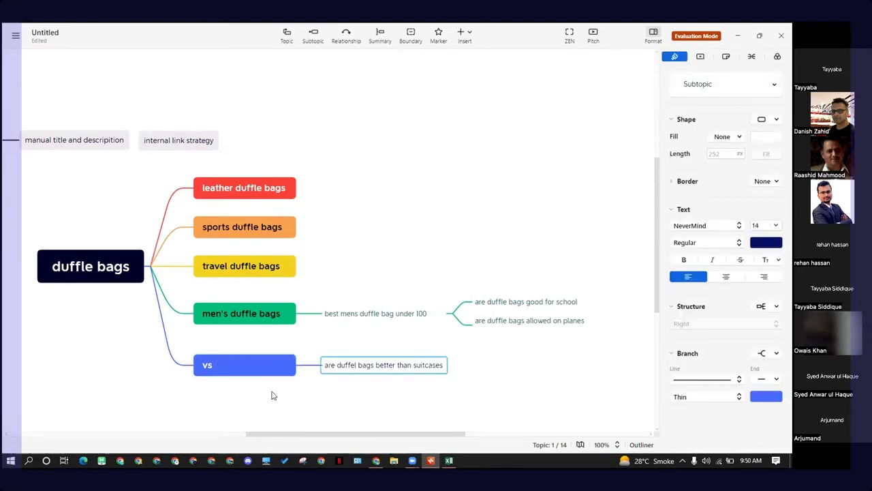
Step: Copy the spreadsheet suggestion "can you wash military duffle bag"
{"action": "key", "text": "alt+Tab"}
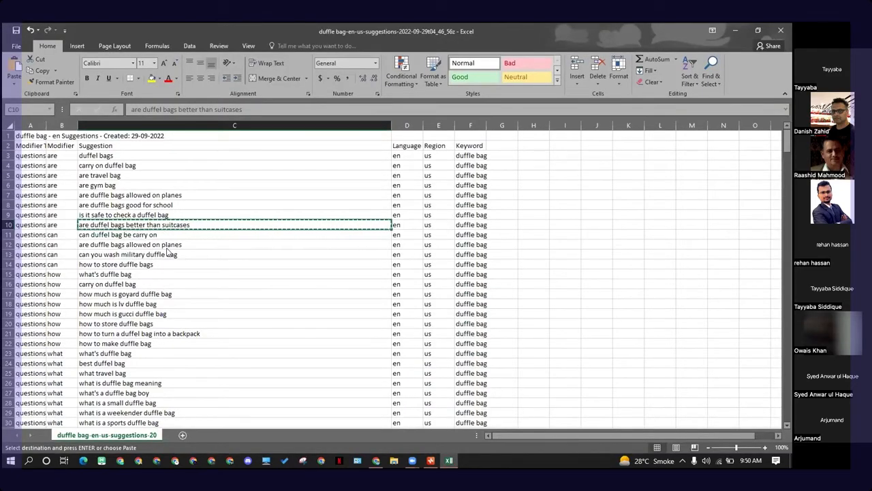
{"action": "left_click", "coordinate": [104, 247]}
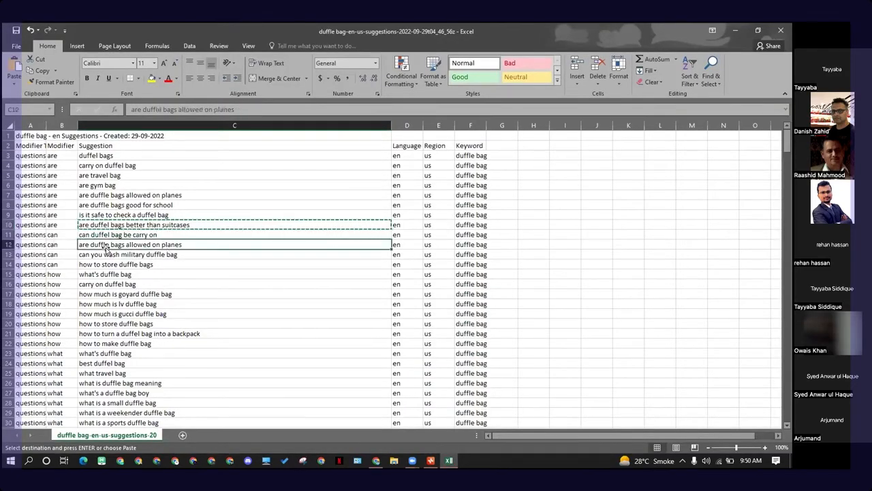
{"action": "left_click", "coordinate": [113, 256]}
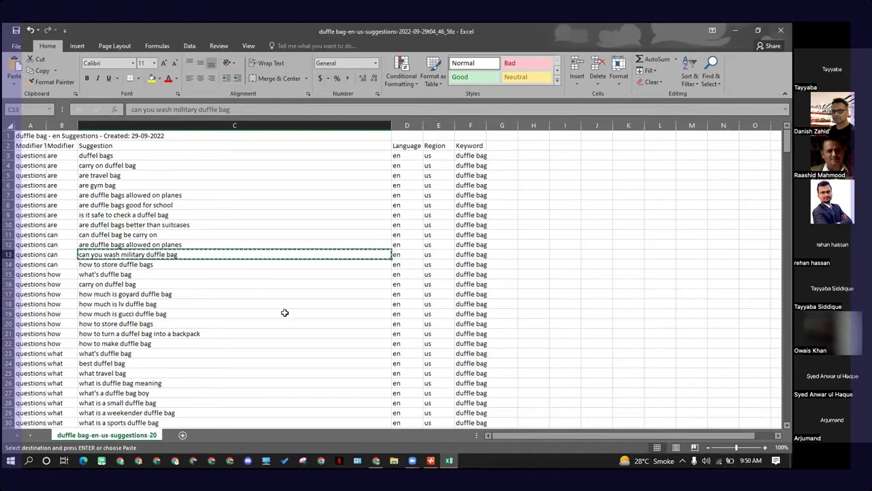
Step: Add "can you wash military duffle bag" as a third child topic under "best mens duffle bag under 100"
{"action": "key", "text": "alt+Tab"}
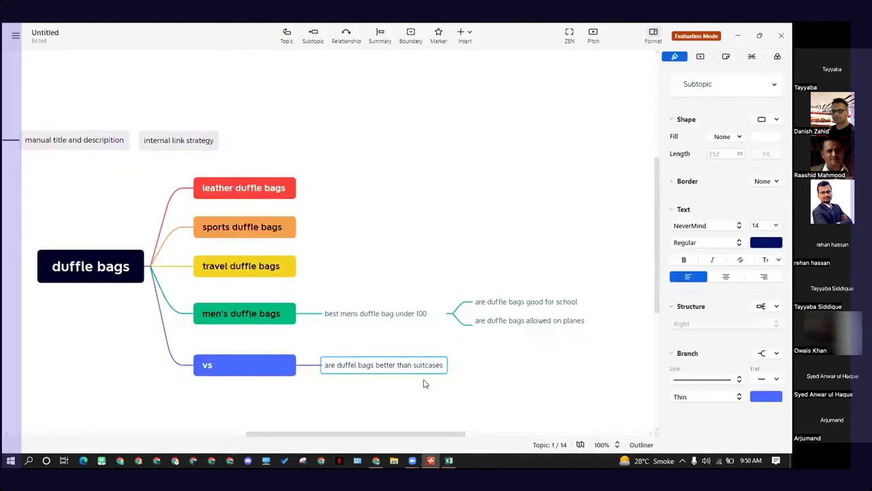
{"action": "left_click", "coordinate": [373, 318]}
{"action": "key", "text": "Tab"}
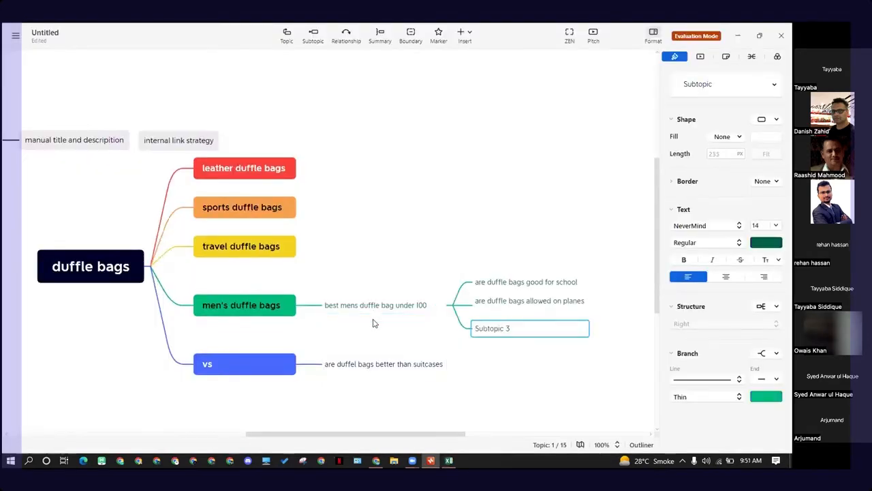
{"action": "double_click", "coordinate": [501, 333]}
{"action": "key", "text": "ctrl+v"}
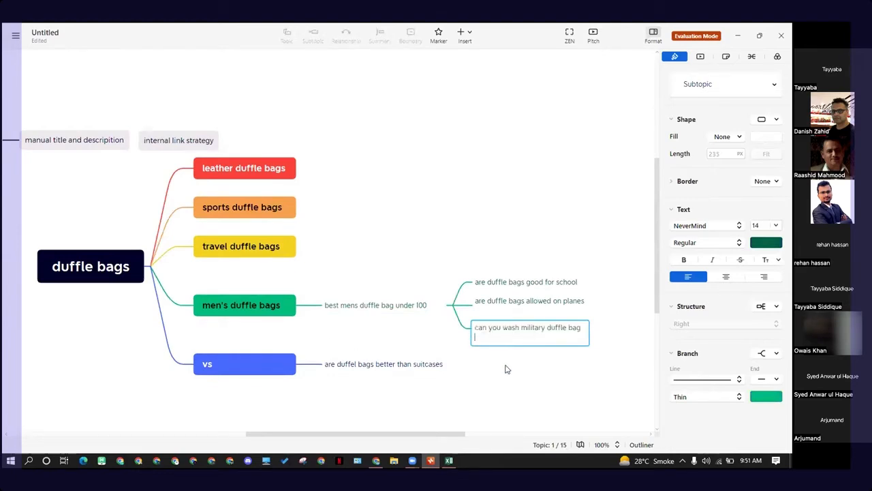
{"action": "key", "text": "BackSpace"}
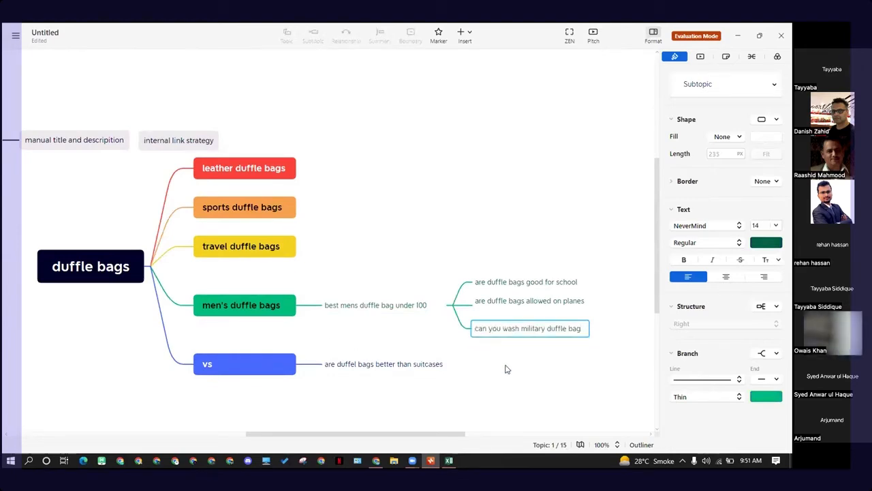
{"action": "key", "text": "Return"}
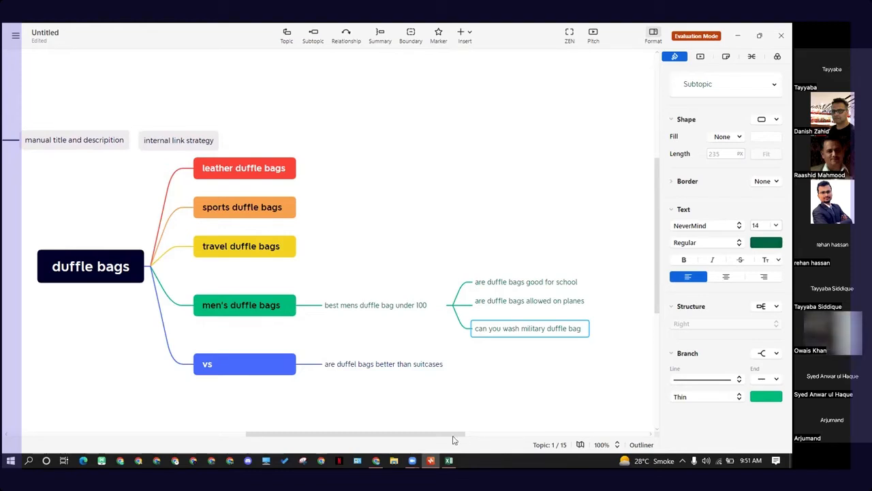
Step: Reposition the floating "internal link strategy" topic near the "DR – search intent – manual title and description" chain
{"action": "left_click_drag", "start_coordinate": [339, 439], "coordinate": [265, 444]}
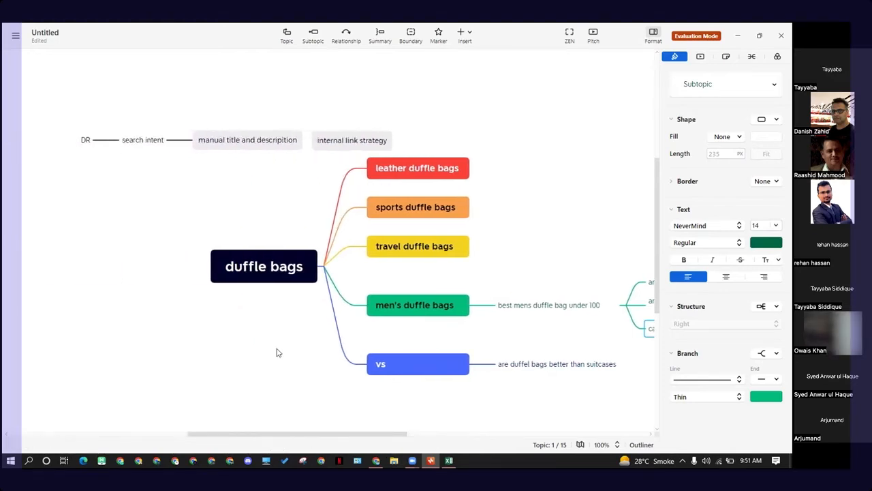
{"action": "left_click", "coordinate": [203, 152]}
{"action": "left_click_drag", "start_coordinate": [320, 142], "coordinate": [231, 199]}
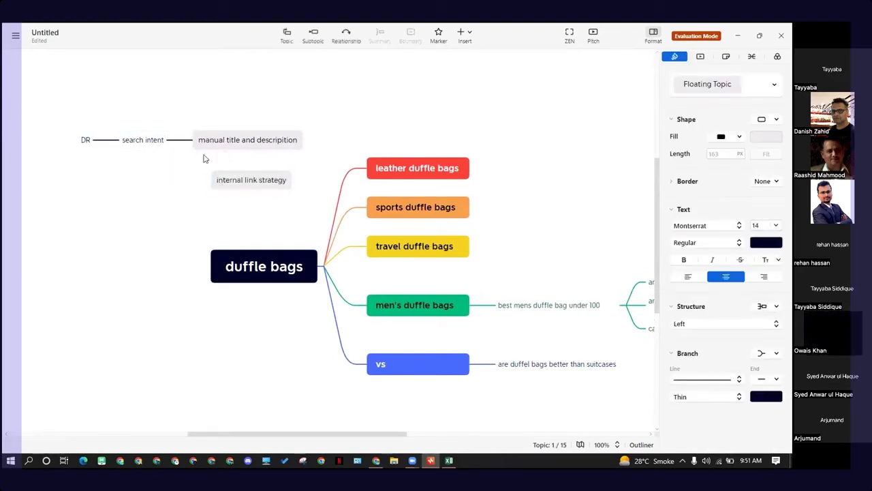
{"action": "left_click_drag", "start_coordinate": [71, 127], "coordinate": [75, 149]}
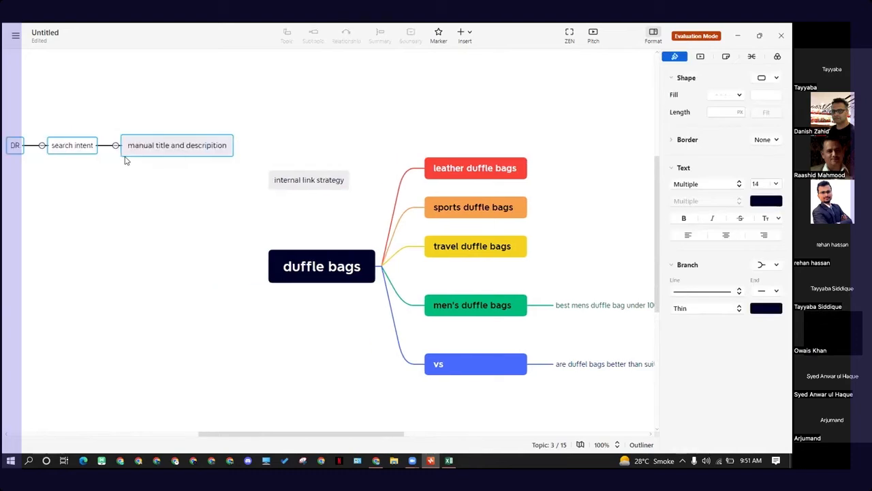
{"action": "left_click_drag", "start_coordinate": [302, 184], "coordinate": [268, 136]}
{"action": "left_click_drag", "start_coordinate": [326, 434], "coordinate": [427, 436]}
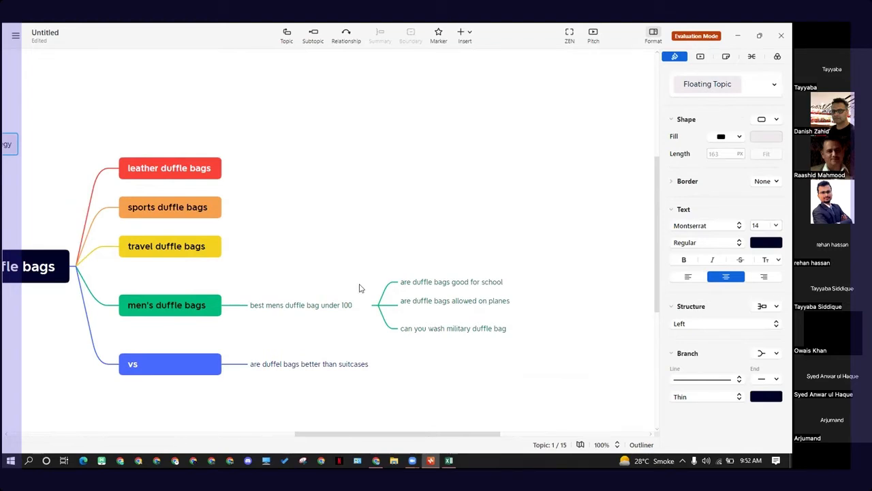
Step: Select the question subtopics under the "best mens duffle bag under 100" branch in turn
{"action": "left_click", "coordinate": [335, 308]}
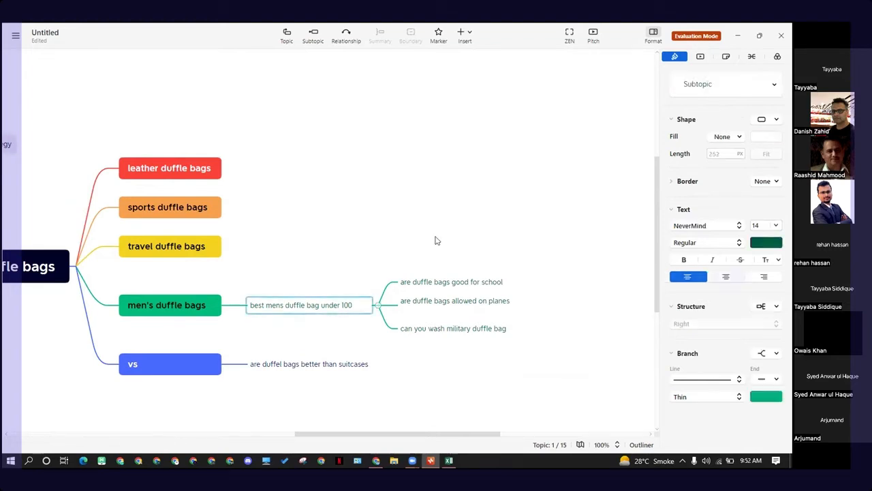
{"action": "left_click", "coordinate": [462, 370]}
{"action": "left_click_drag", "start_coordinate": [464, 293], "coordinate": [466, 342]}
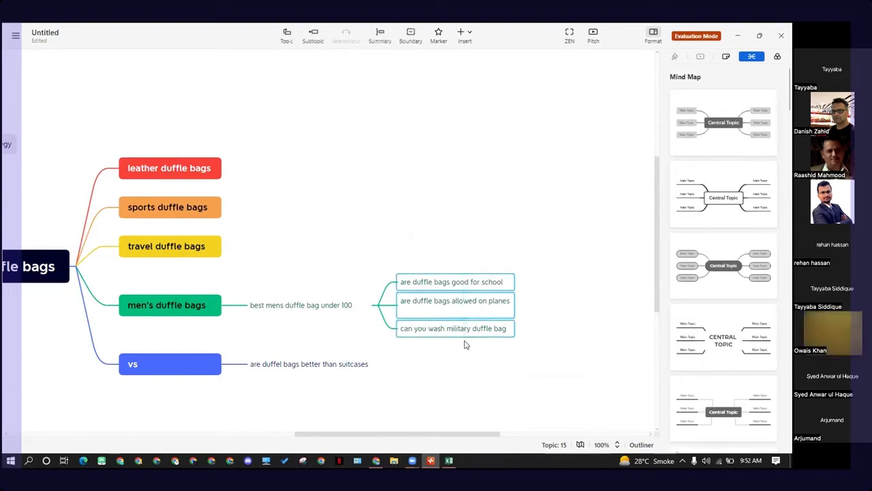
{"action": "left_click", "coordinate": [430, 282]}
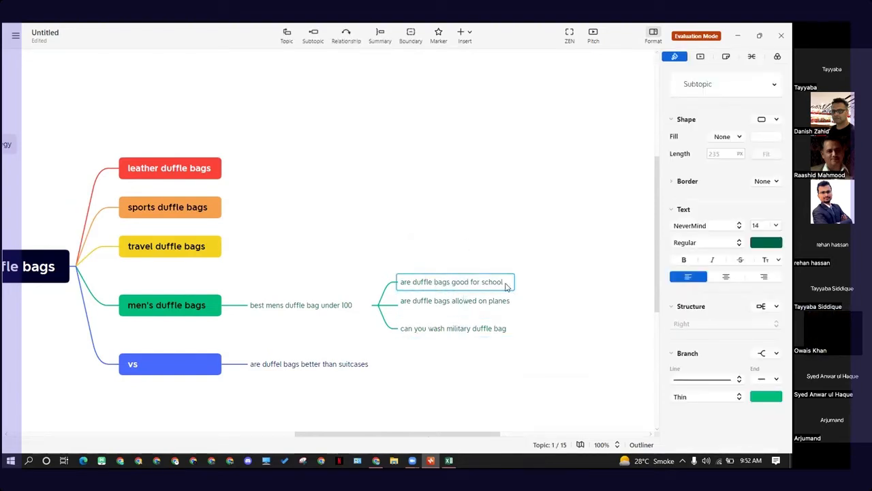
{"action": "left_click", "coordinate": [552, 252]}
{"action": "left_click", "coordinate": [500, 286]}
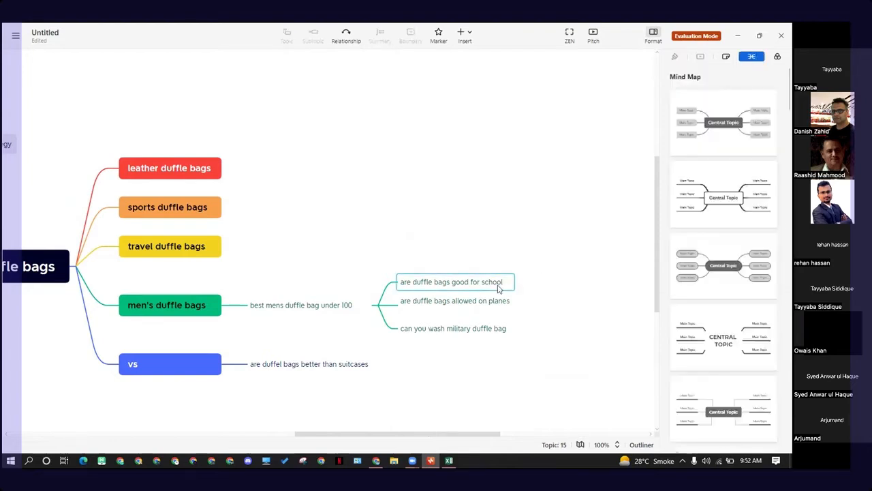
{"action": "key", "text": "ctrl+a"}
{"action": "left_click", "coordinate": [500, 244]}
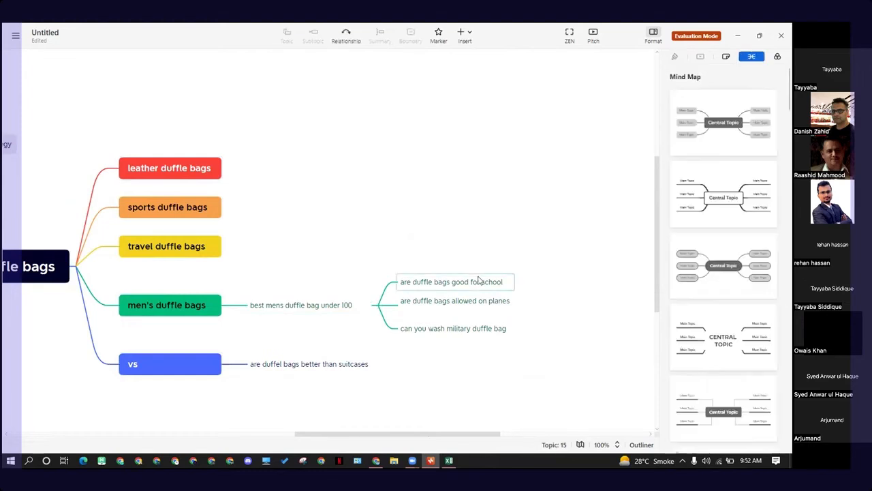
{"action": "left_click", "coordinate": [479, 280]}
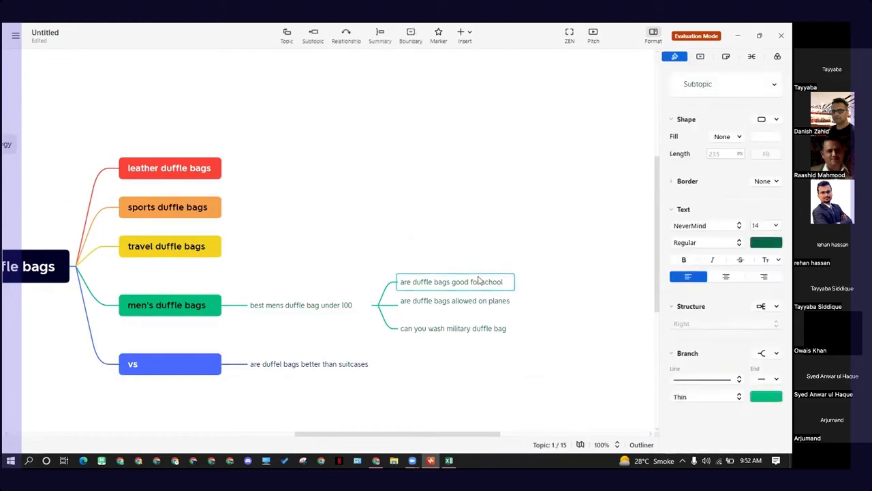
Step: Switch to the browser's Google results for "best mens duffle bag under 100"
{"action": "left_click", "coordinate": [375, 461]}
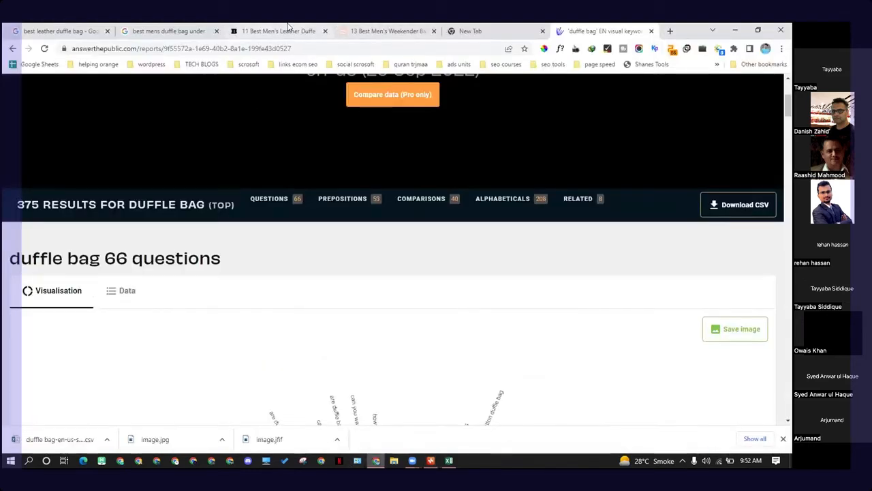
{"action": "left_click", "coordinate": [170, 31]}
{"action": "left_click", "coordinate": [136, 100]}
{"action": "left_click", "coordinate": [42, 148]}
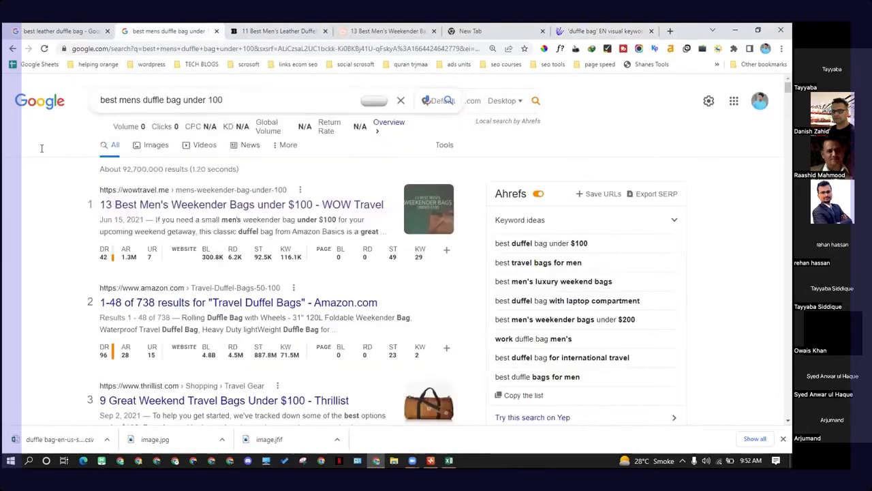
Step: Search Google for "are duffle bags good for school", stepping through its autocomplete suggestions before running the query
{"action": "triple_click", "coordinate": [130, 100]}
{"action": "key", "text": "ctrl+v"}
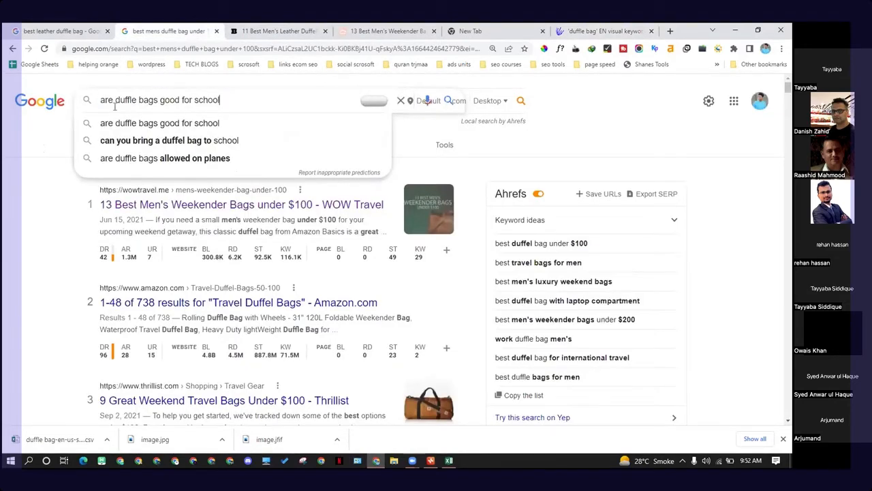
{"action": "key", "text": "Down"}
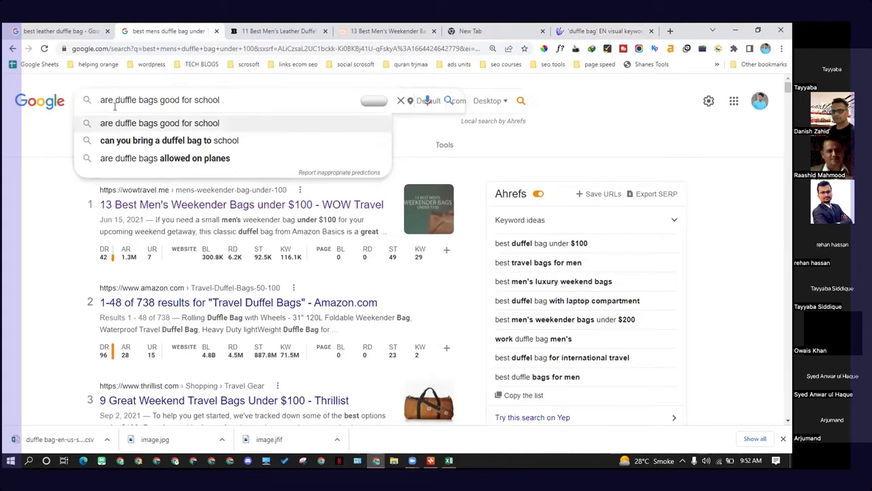
{"action": "key", "text": "Down"}
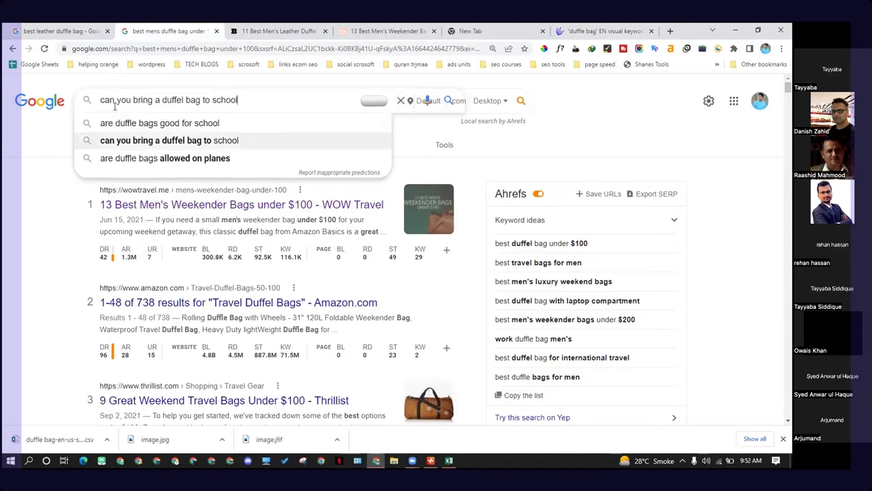
{"action": "key", "text": "Up"}
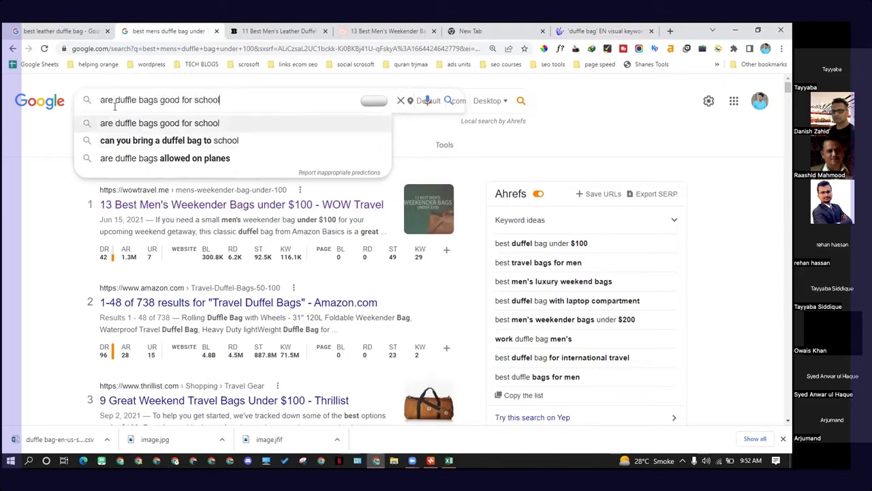
{"action": "key", "text": "Down"}
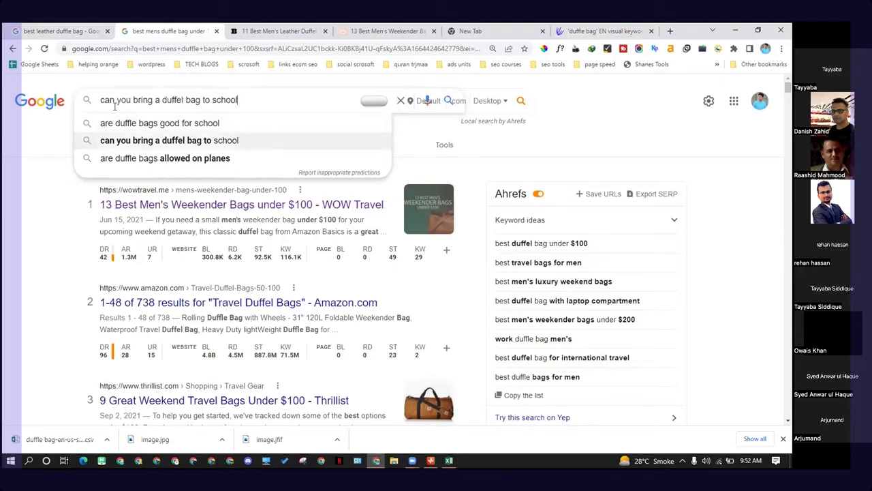
{"action": "key", "text": "Up"}
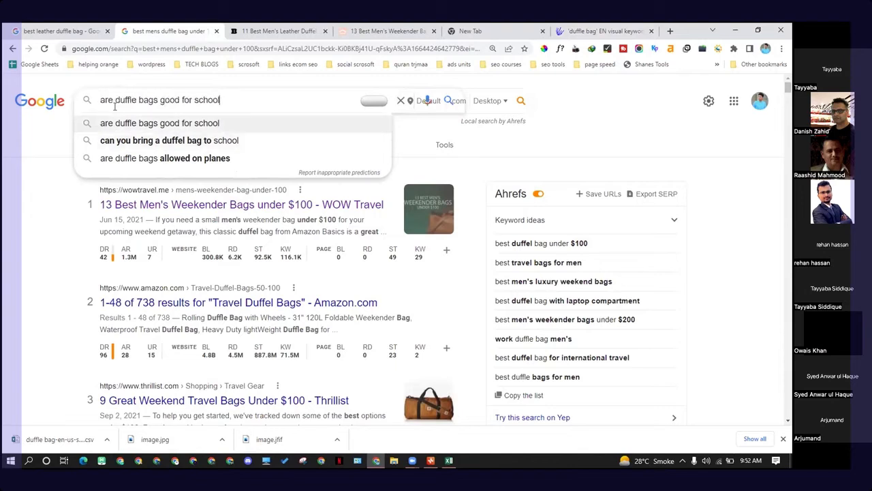
{"action": "key", "text": "Down"}
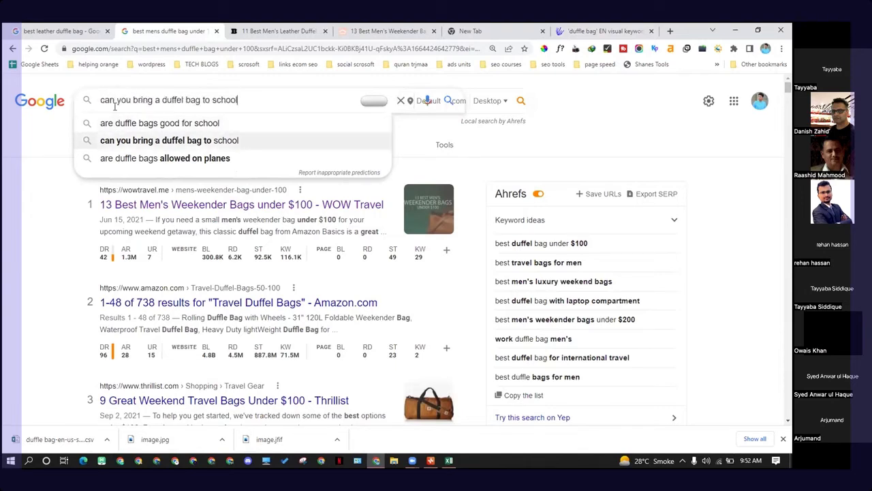
{"action": "key", "text": "Up"}
{"action": "key", "text": "Down"}
{"action": "key", "text": "Up"}
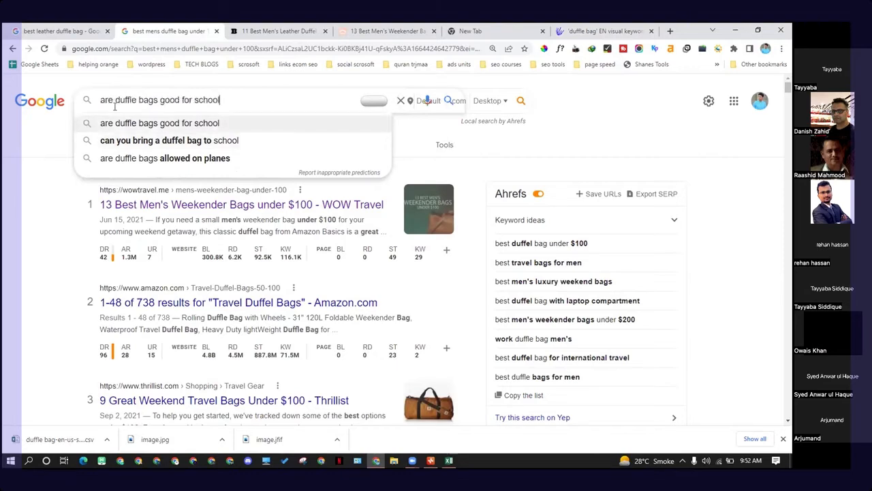
{"action": "key", "text": "Down"}
{"action": "key", "text": "Up"}
{"action": "key", "text": "Return"}
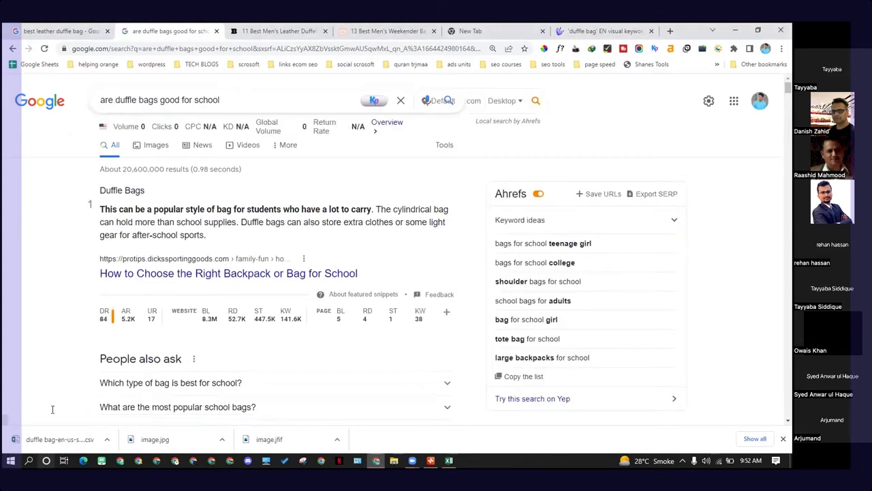
Step: Scroll through the search results and People also ask questions for "are duffle bags good for school"
{"action": "scroll", "coordinate": [141, 238], "scroll_direction": "down", "scroll_amount": 2}
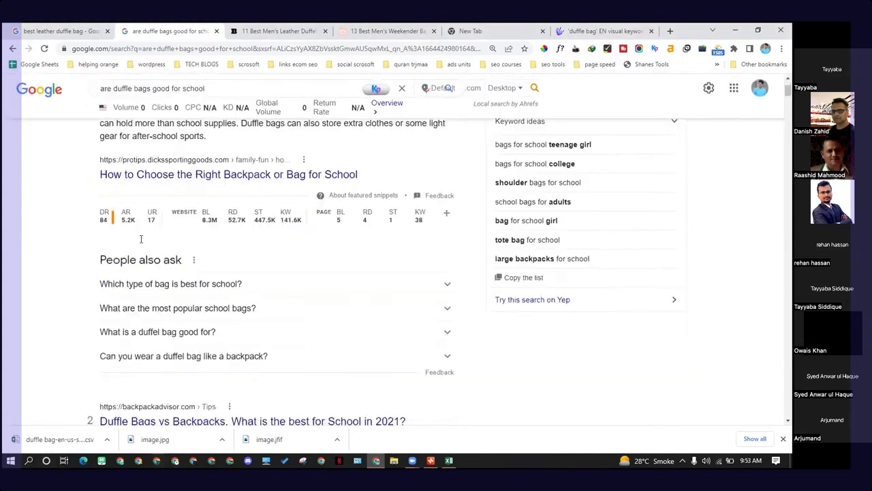
{"action": "scroll", "coordinate": [141, 238], "scroll_direction": "down", "scroll_amount": 2}
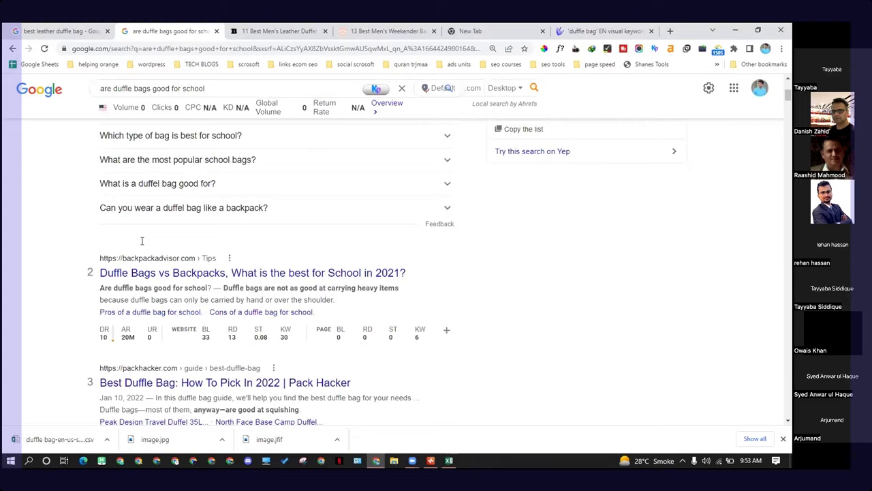
{"action": "scroll", "coordinate": [141, 240], "scroll_direction": "down", "scroll_amount": 4}
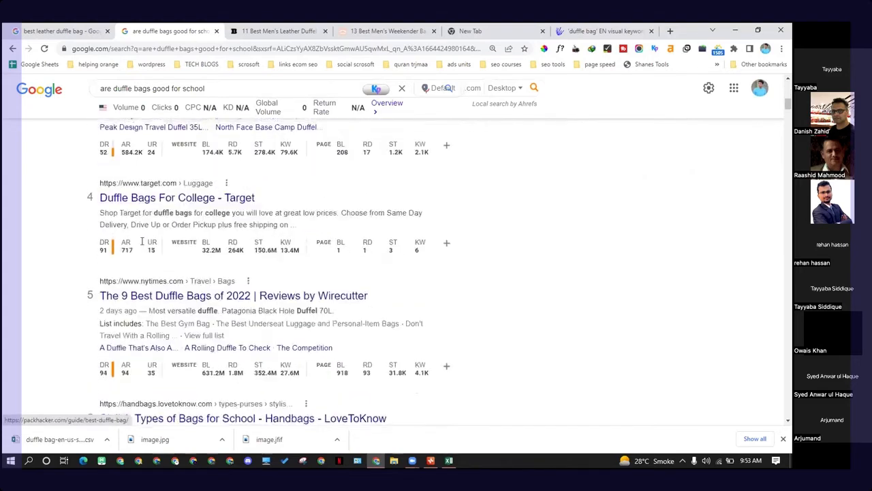
{"action": "scroll", "coordinate": [142, 242], "scroll_direction": "down", "scroll_amount": 4}
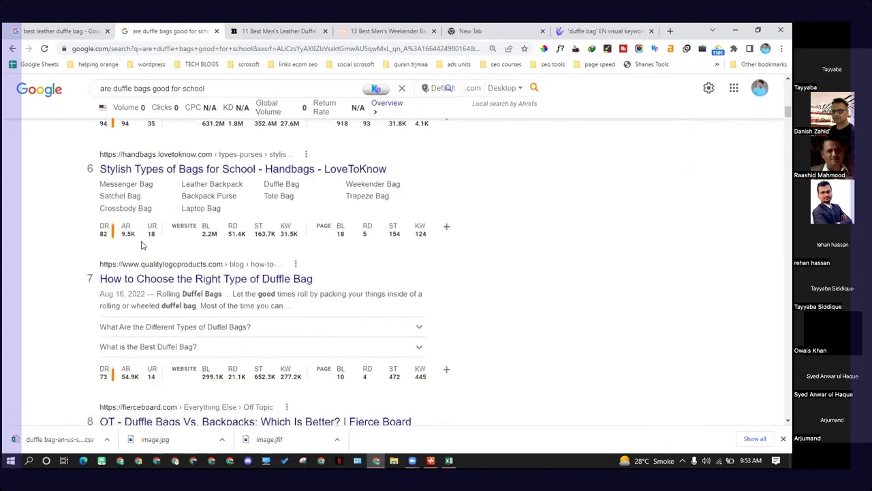
{"action": "scroll", "coordinate": [142, 244], "scroll_direction": "down", "scroll_amount": 3}
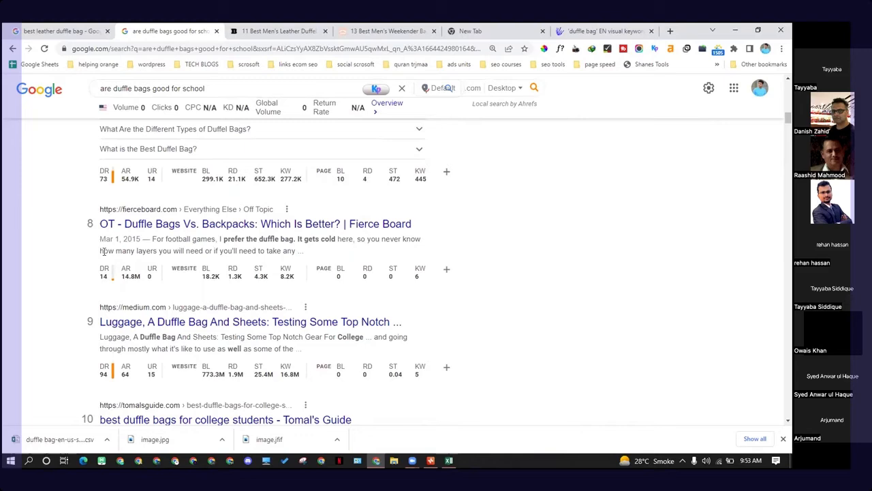
{"action": "scroll", "coordinate": [103, 251], "scroll_direction": "up", "scroll_amount": 9}
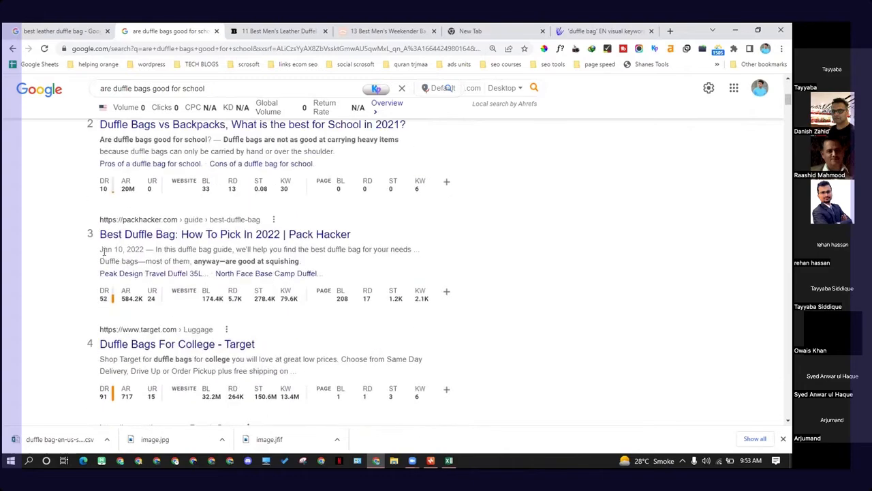
{"action": "scroll", "coordinate": [103, 250], "scroll_direction": "up", "scroll_amount": 3}
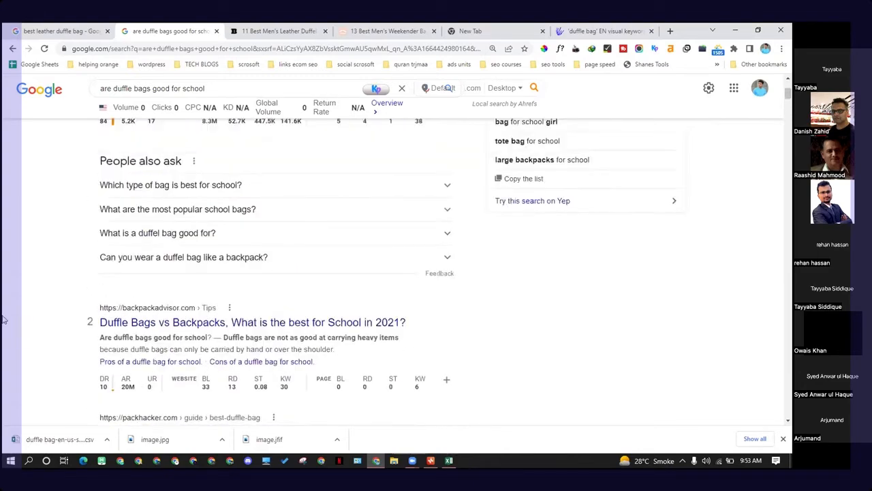
{"action": "scroll", "coordinate": [211, 360], "scroll_direction": "up", "scroll_amount": 1}
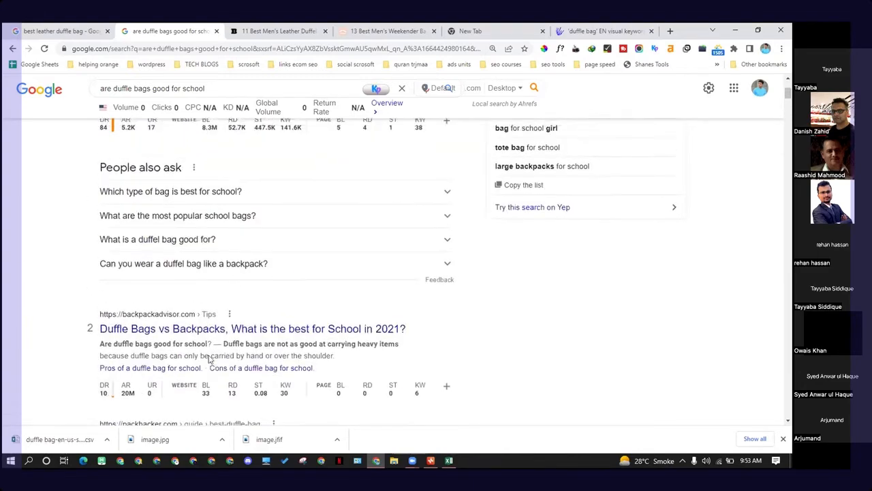
{"action": "scroll", "coordinate": [195, 362], "scroll_direction": "up", "scroll_amount": 3}
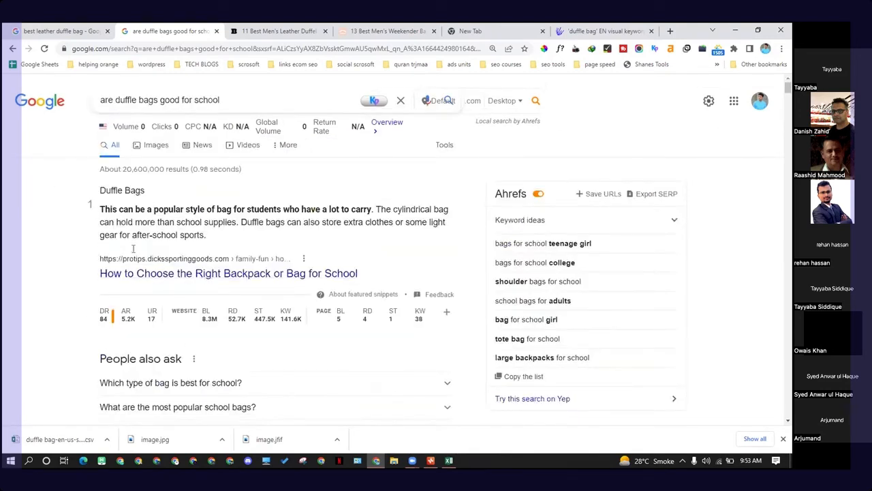
{"action": "scroll", "coordinate": [373, 299], "scroll_direction": "down", "scroll_amount": 3}
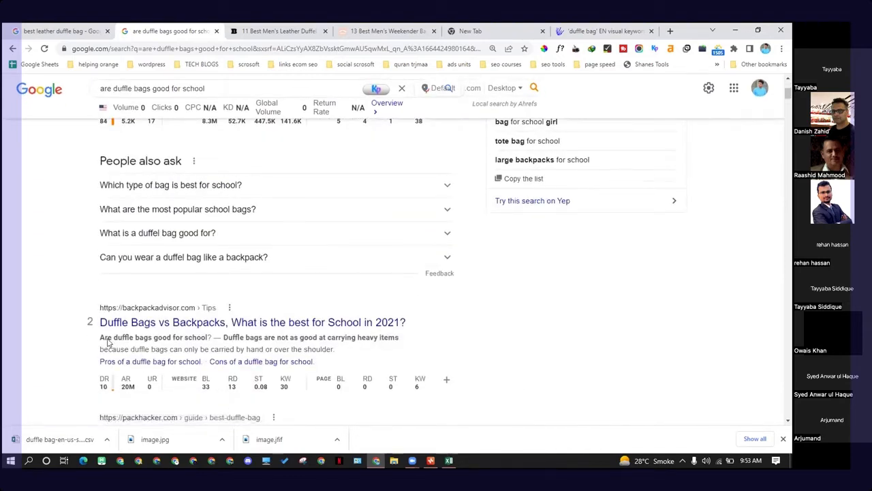
Step: Highlight the query in the backpackadvisor.com snippet and open its "Duffle Bags vs Backpacks" article in a new tab
{"action": "left_click_drag", "start_coordinate": [108, 338], "coordinate": [208, 339]}
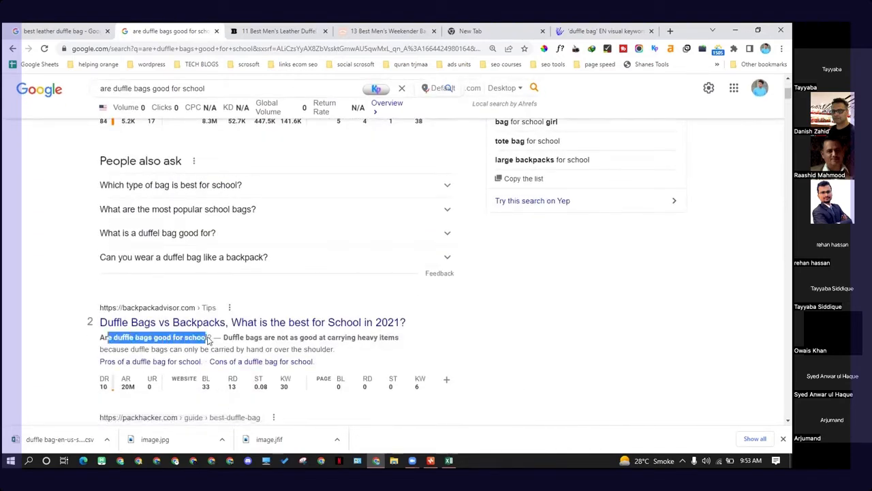
{"action": "left_click_drag", "start_coordinate": [89, 341], "coordinate": [154, 339]}
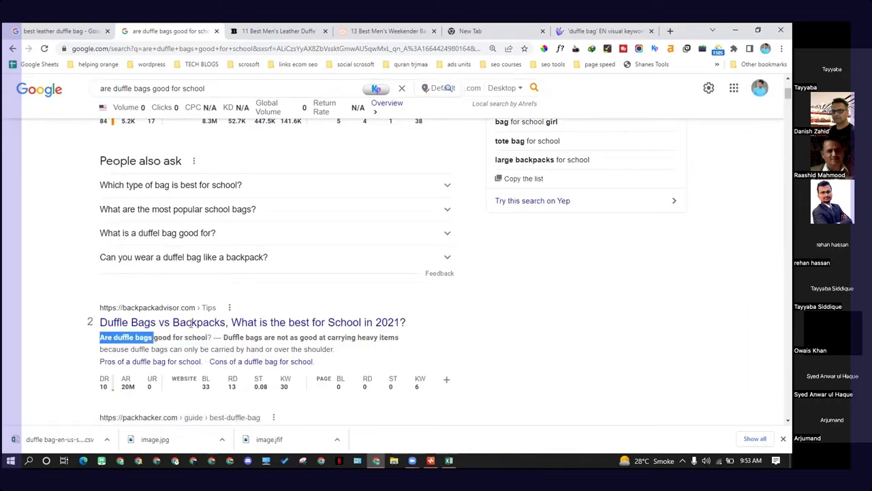
{"action": "right_click", "coordinate": [206, 331]}
{"action": "left_click", "coordinate": [208, 333]}
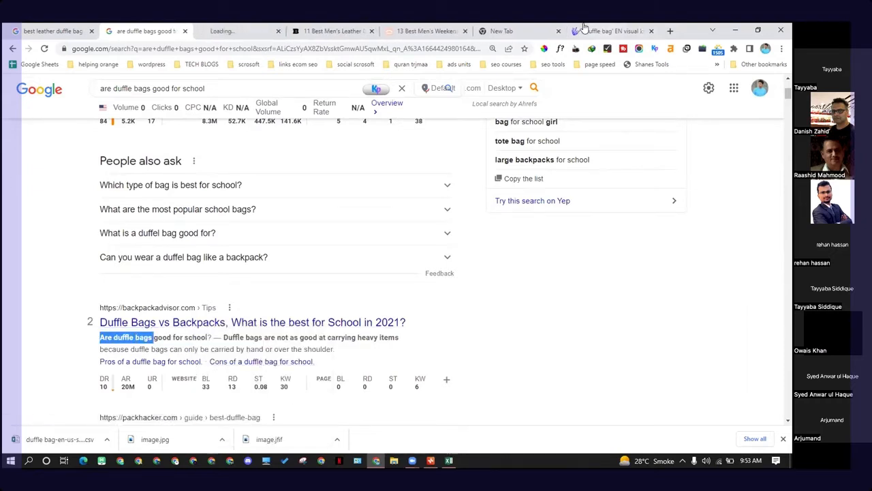
{"action": "left_click", "coordinate": [258, 28]}
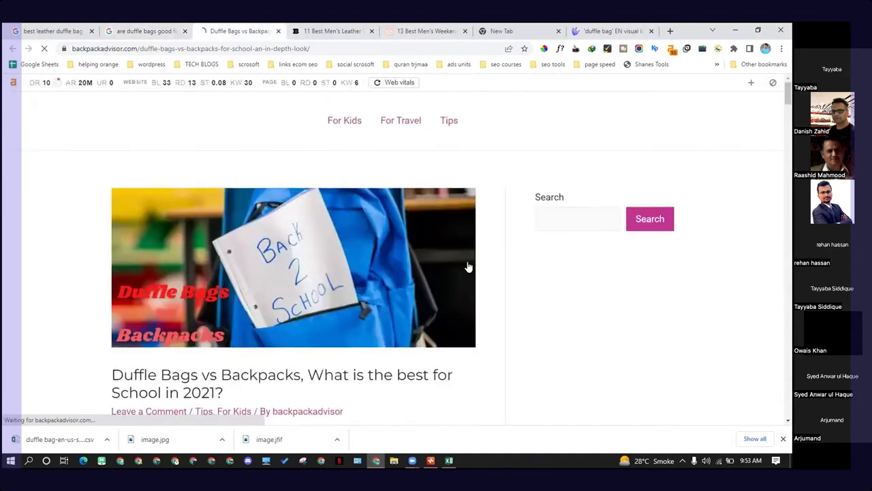
Step: Review the backpackadvisor article's table of contents and FAQ questions, then collapse the table of contents
{"action": "scroll", "coordinate": [321, 233], "scroll_direction": "down", "scroll_amount": 5}
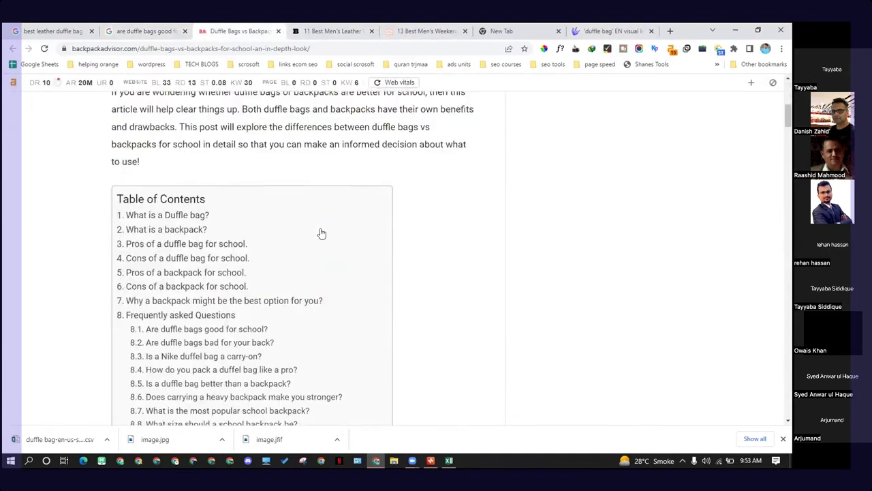
{"action": "scroll", "coordinate": [321, 233], "scroll_direction": "up", "scroll_amount": 2}
{"action": "scroll", "coordinate": [321, 233], "scroll_direction": "up", "scroll_amount": 3}
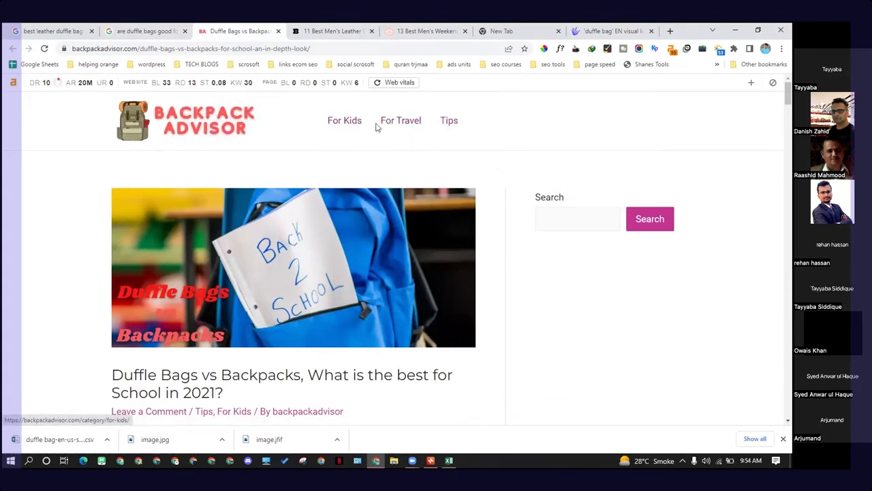
{"action": "scroll", "coordinate": [316, 218], "scroll_direction": "down", "scroll_amount": 2}
{"action": "scroll", "coordinate": [317, 218], "scroll_direction": "down", "scroll_amount": 6}
{"action": "scroll", "coordinate": [231, 232], "scroll_direction": "up", "scroll_amount": 3}
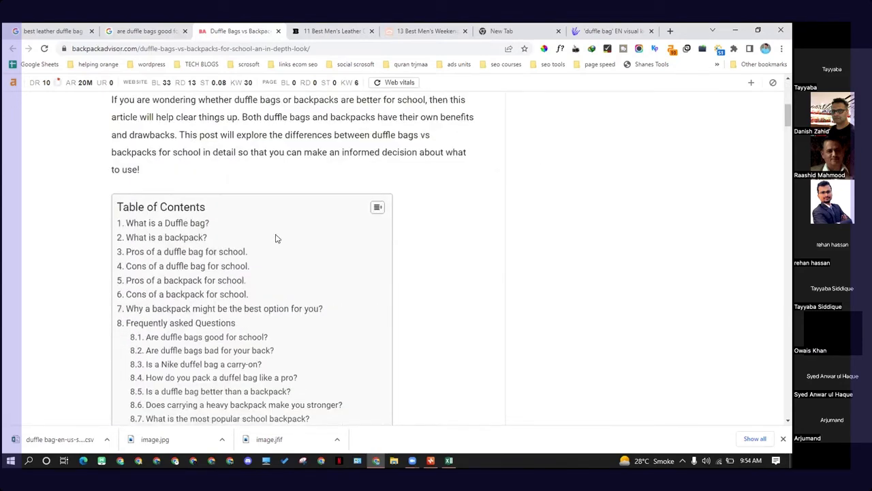
{"action": "left_click", "coordinate": [378, 207]}
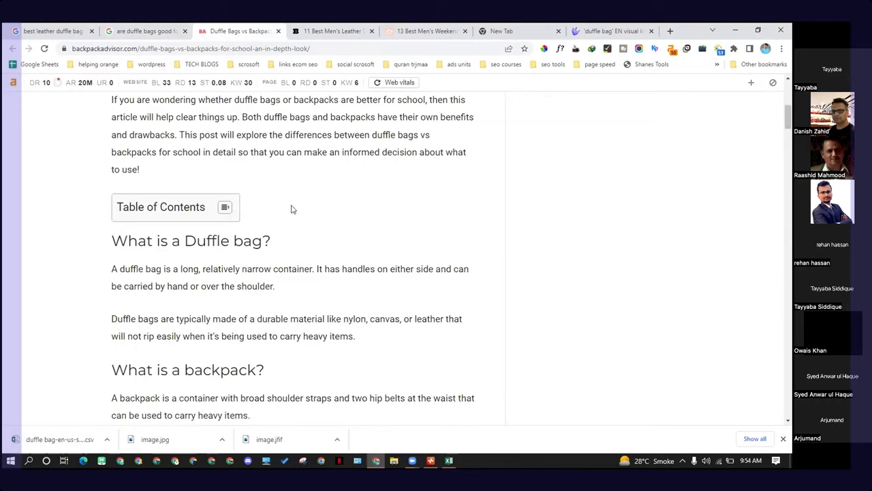
Step: Switch to the WOW Travel weekender bags article and copy its domain wowtravel.me from the address bar
{"action": "left_click", "coordinate": [430, 27]}
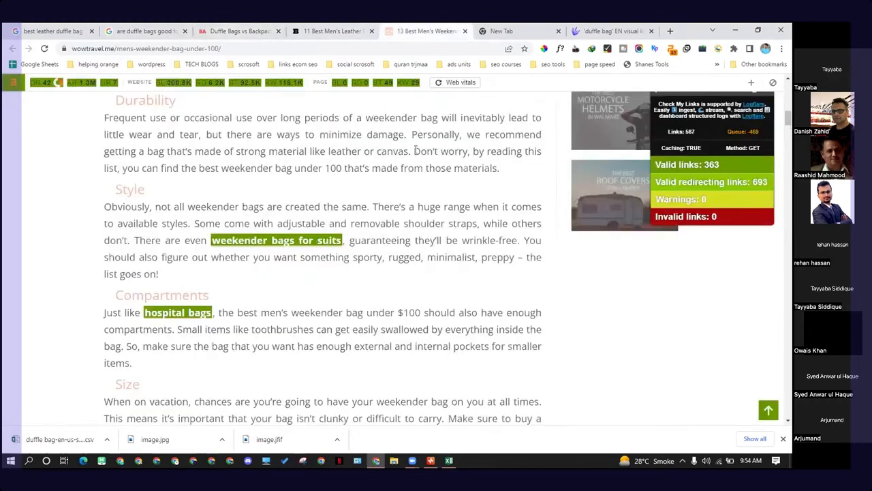
{"action": "scroll", "coordinate": [330, 322], "scroll_direction": "up", "scroll_amount": 5}
{"action": "scroll", "coordinate": [331, 322], "scroll_direction": "up", "scroll_amount": 8}
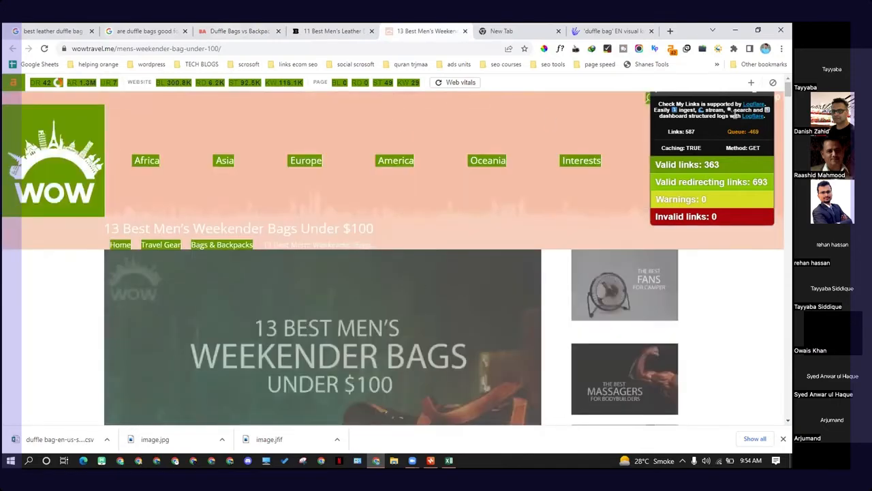
{"action": "scroll", "coordinate": [389, 302], "scroll_direction": "down", "scroll_amount": 3}
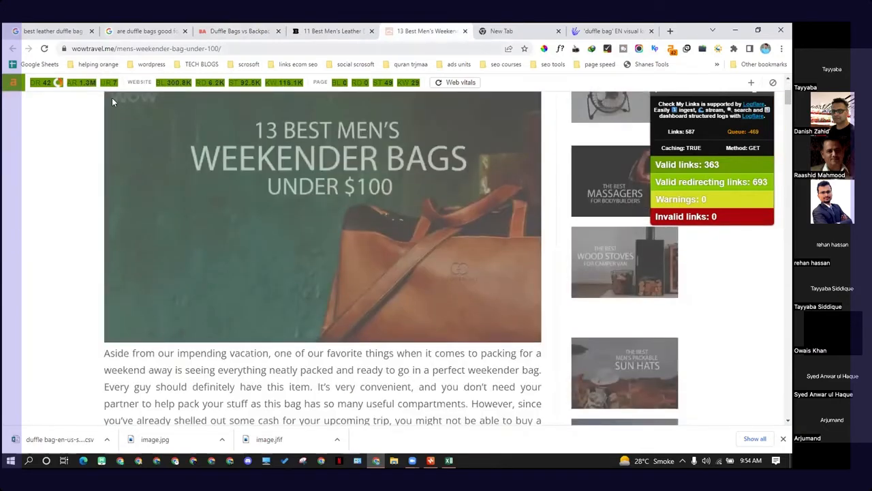
{"action": "left_click_drag", "start_coordinate": [115, 49], "coordinate": [71, 49]}
{"action": "right_click", "coordinate": [93, 50]}
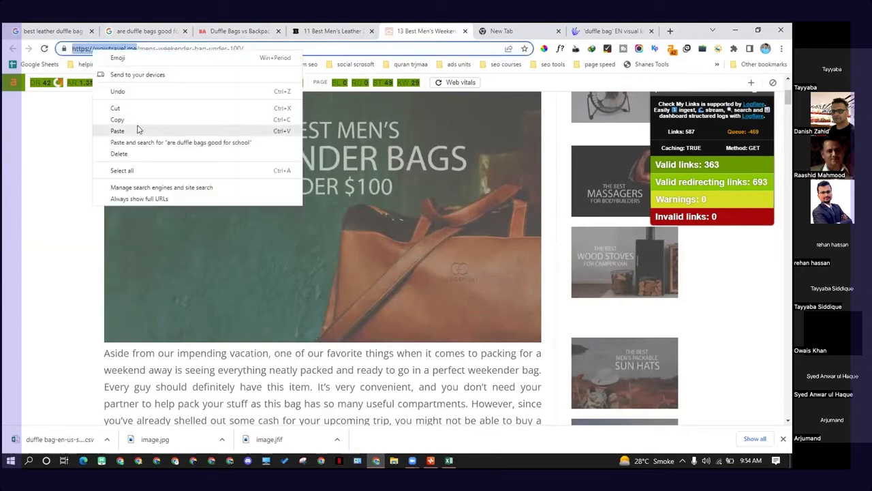
{"action": "left_click", "coordinate": [117, 119]}
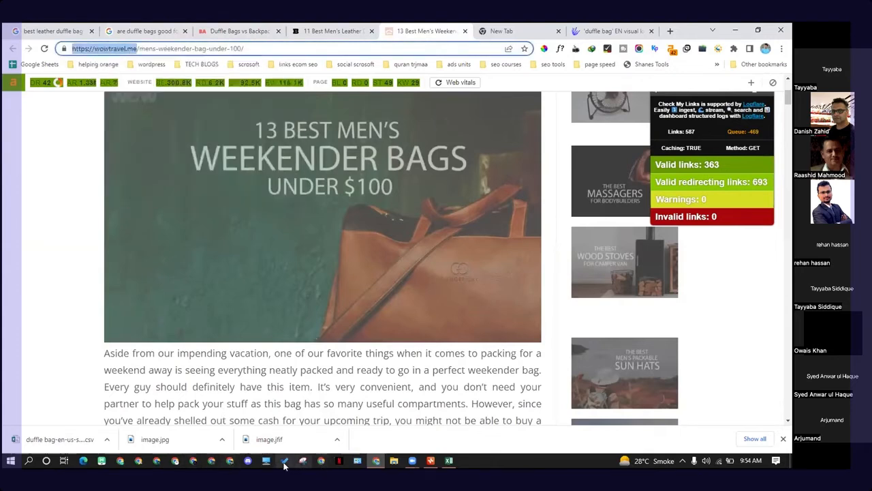
Step: Switch to the other Chrome window and open the Azad SEO members dashboard from the User Dashboard shortcut
{"action": "left_click", "coordinate": [230, 461]}
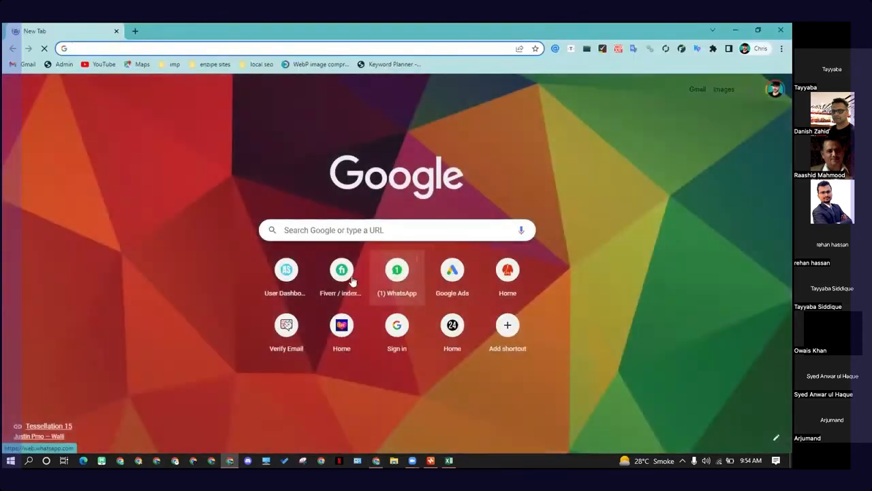
{"action": "left_click", "coordinate": [289, 280]}
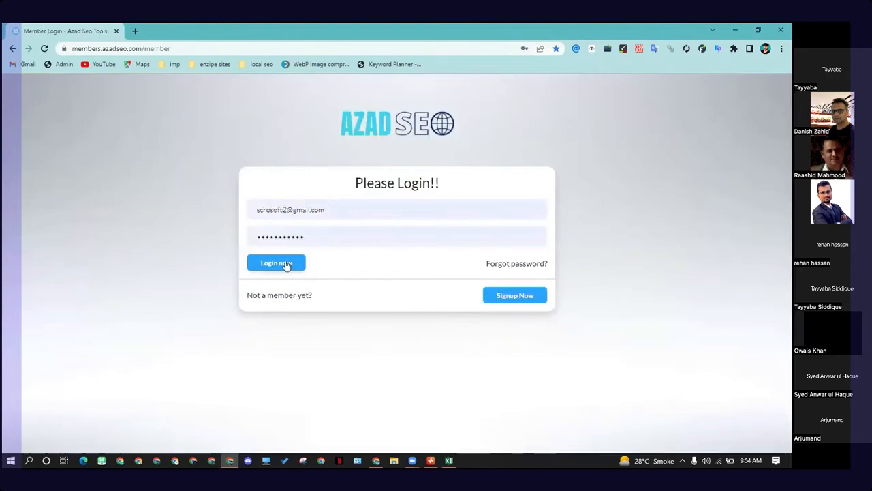
{"action": "left_click", "coordinate": [286, 264]}
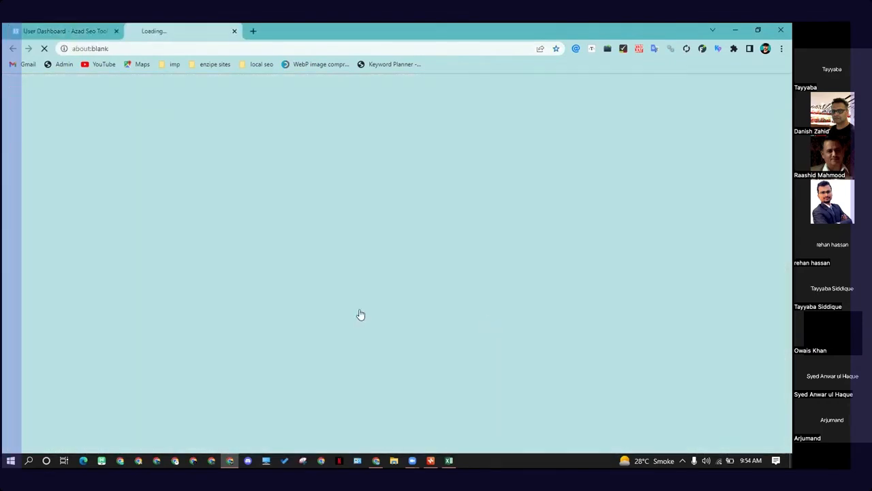
Step: Open Semrush from the dashboard and run a Domain Overview for wowtravel.me
{"action": "left_click", "coordinate": [486, 308]}
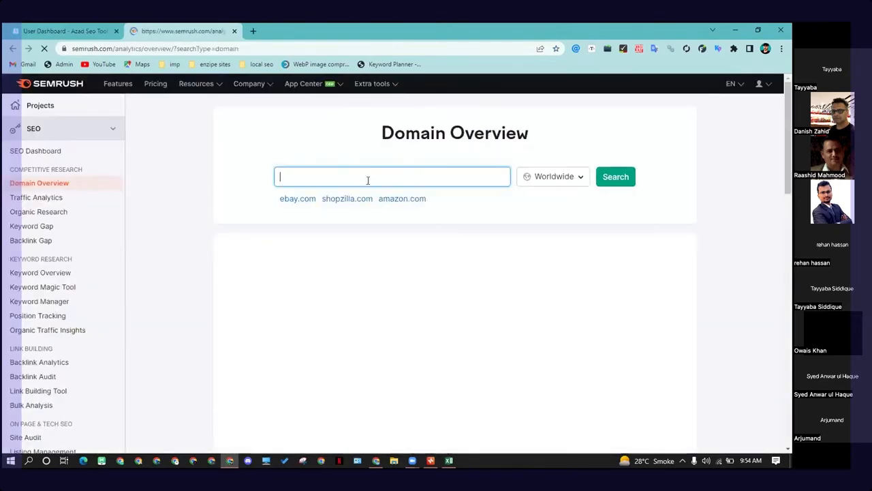
{"action": "key", "text": "ctrl+v"}
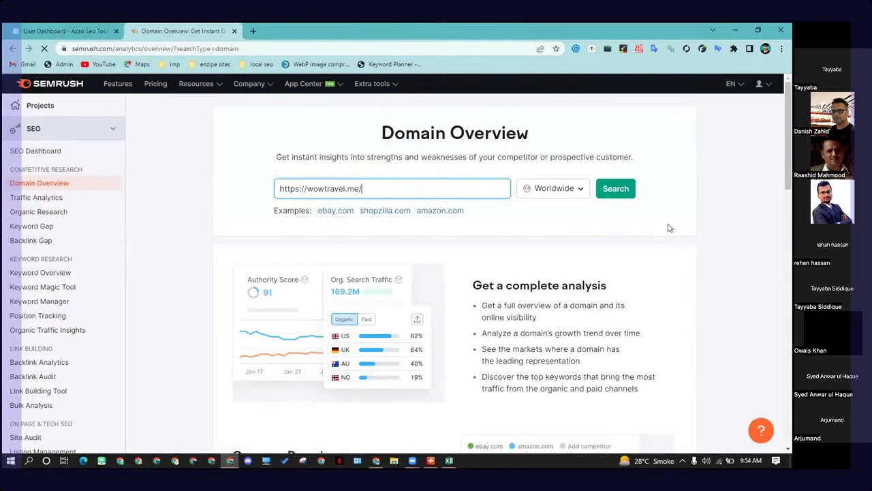
{"action": "left_click", "coordinate": [615, 188]}
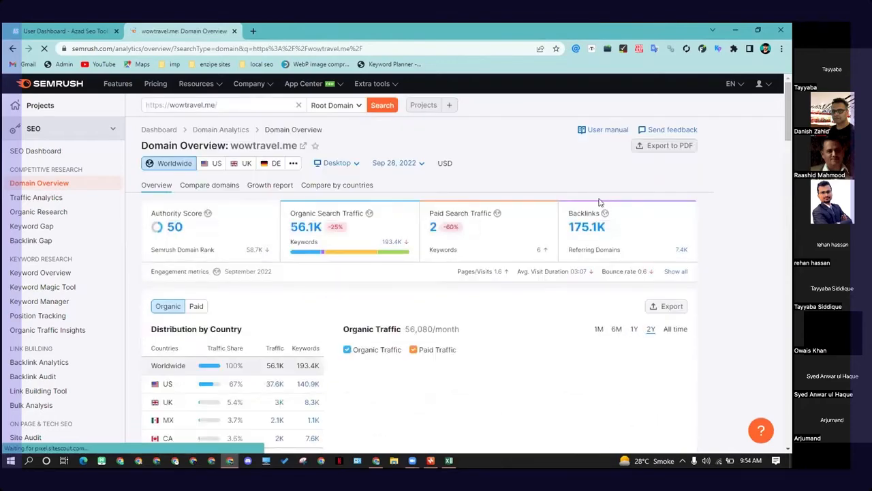
Step: Review wowtravel.me's domain overview: organic traffic, keywords by intent and main organic competitors
{"action": "scroll", "coordinate": [283, 281], "scroll_direction": "down", "scroll_amount": 2}
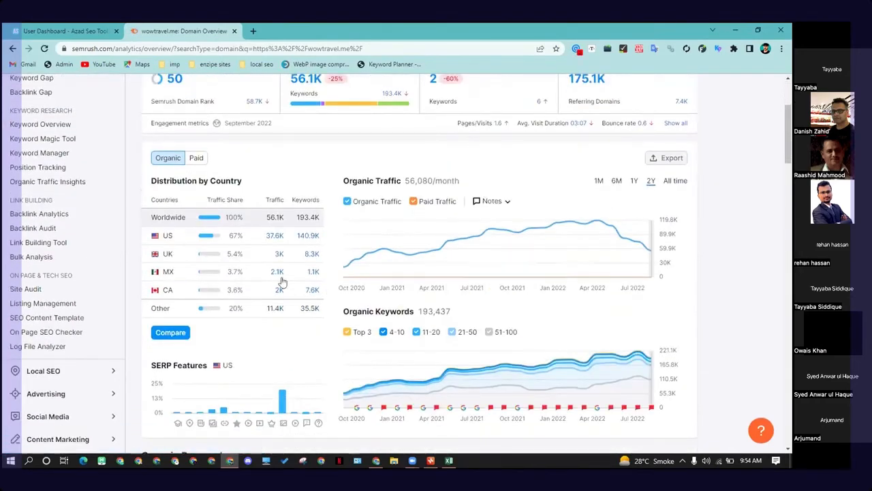
{"action": "scroll", "coordinate": [283, 281], "scroll_direction": "down", "scroll_amount": 6}
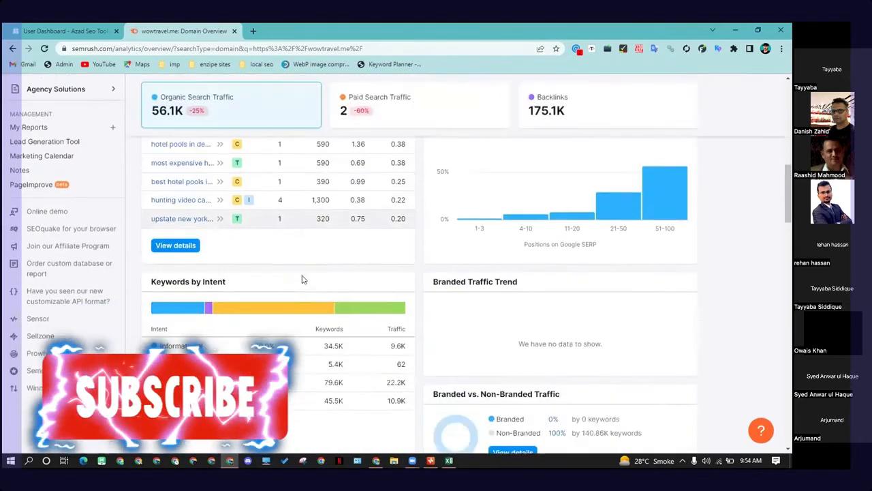
{"action": "scroll", "coordinate": [286, 286], "scroll_direction": "down", "scroll_amount": 2}
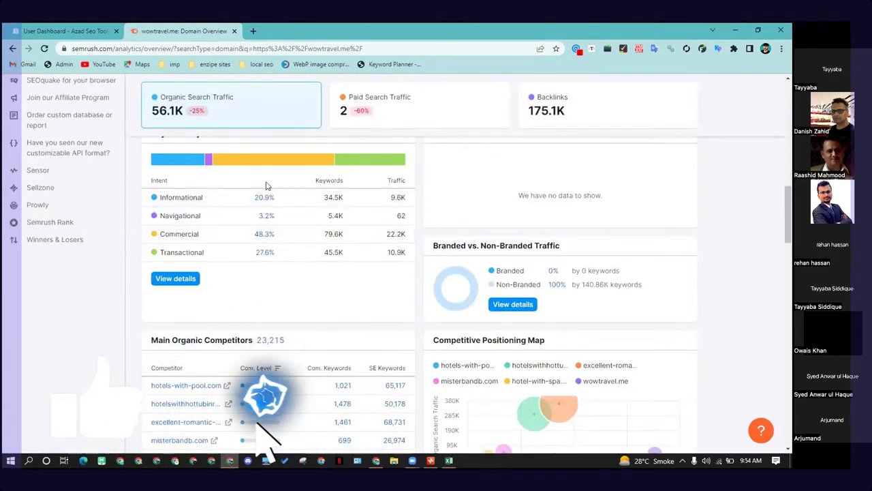
{"action": "scroll", "coordinate": [266, 185], "scroll_direction": "up", "scroll_amount": 7}
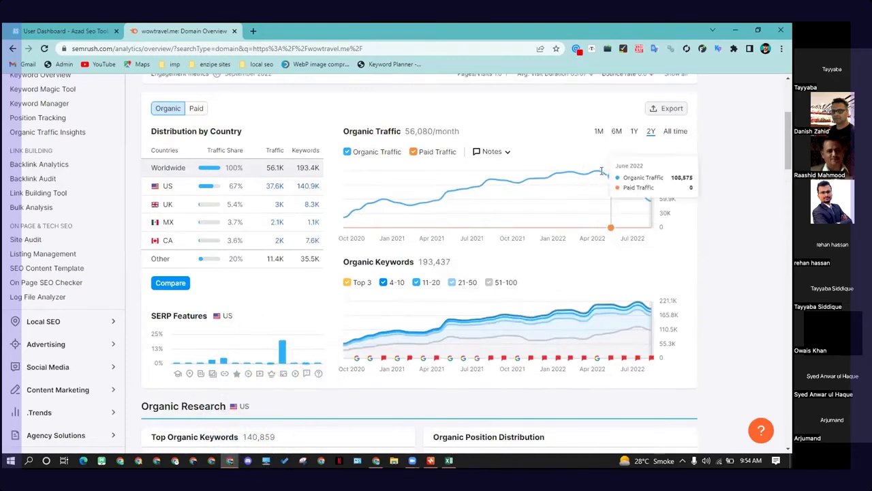
{"action": "scroll", "coordinate": [237, 267], "scroll_direction": "down", "scroll_amount": 1}
{"action": "scroll", "coordinate": [237, 266], "scroll_direction": "down", "scroll_amount": 5}
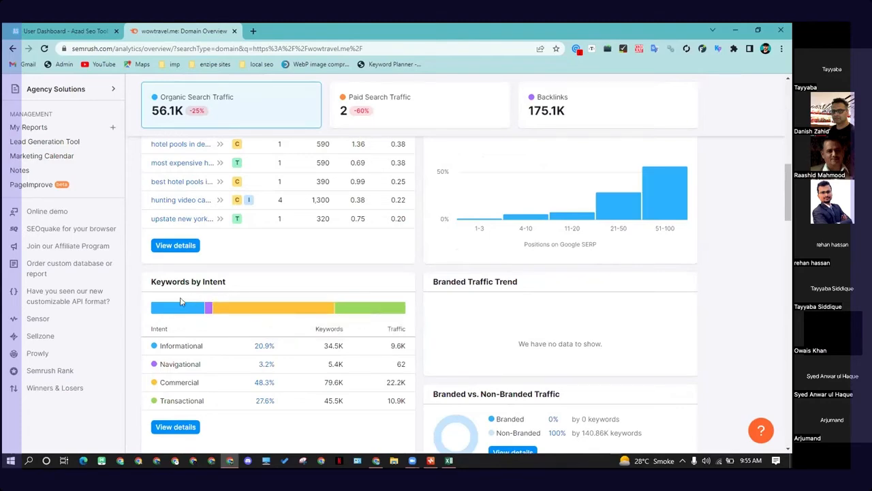
{"action": "scroll", "coordinate": [494, 313], "scroll_direction": "up", "scroll_amount": 6}
{"action": "right_click", "coordinate": [503, 311]}
{"action": "left_click", "coordinate": [718, 290]}
{"action": "scroll", "coordinate": [690, 314], "scroll_direction": "up", "scroll_amount": 4}
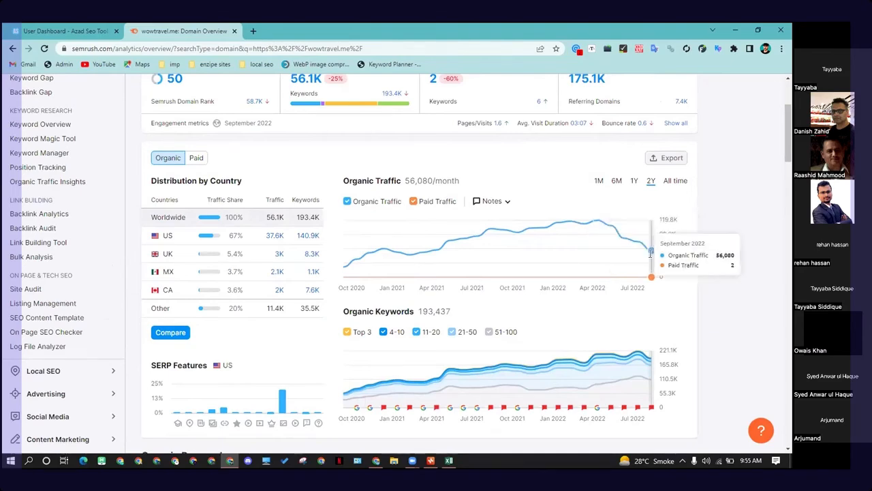
{"action": "scroll", "coordinate": [666, 277], "scroll_direction": "up", "scroll_amount": 2}
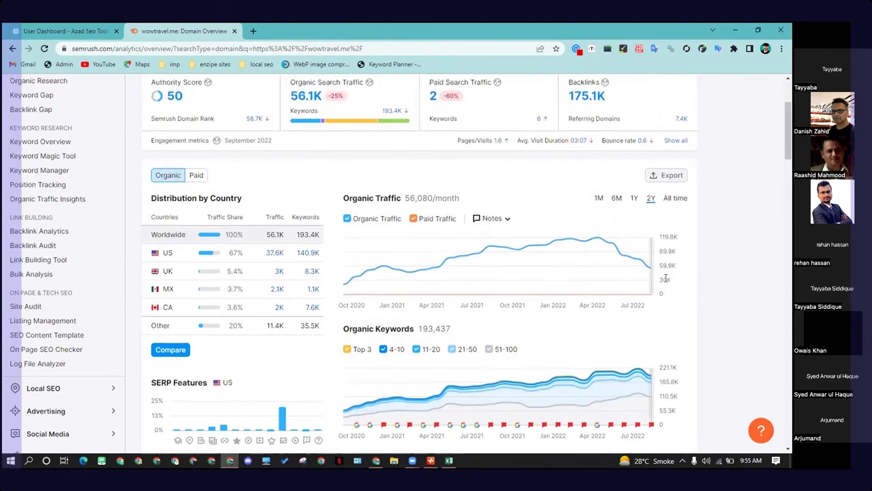
{"action": "scroll", "coordinate": [671, 301], "scroll_direction": "down", "scroll_amount": 10}
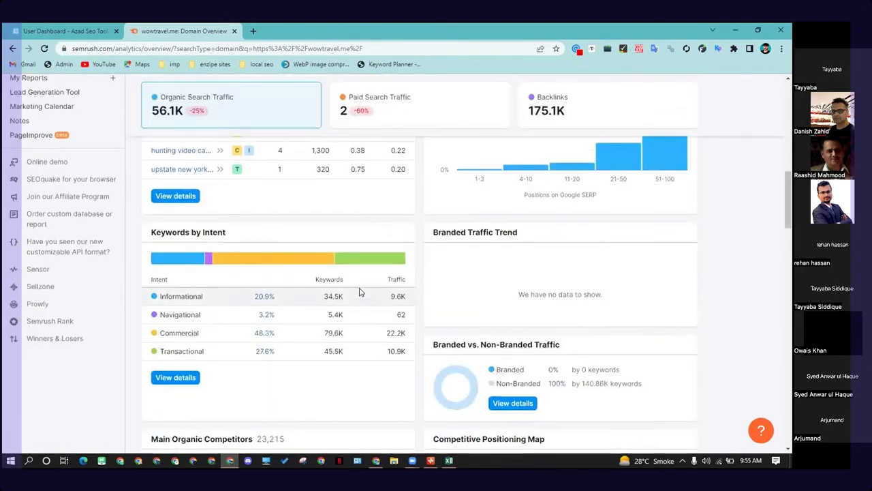
{"action": "scroll", "coordinate": [204, 357], "scroll_direction": "down", "scroll_amount": 4}
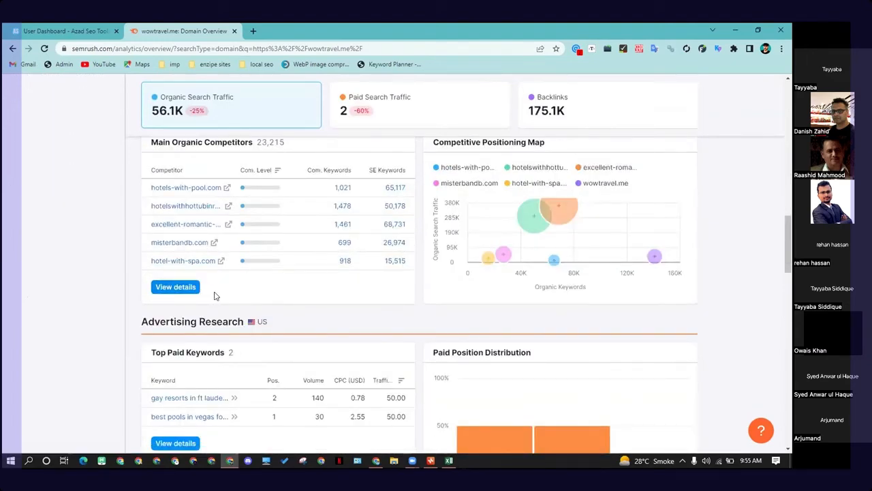
{"action": "scroll", "coordinate": [219, 303], "scroll_direction": "up", "scroll_amount": 1}
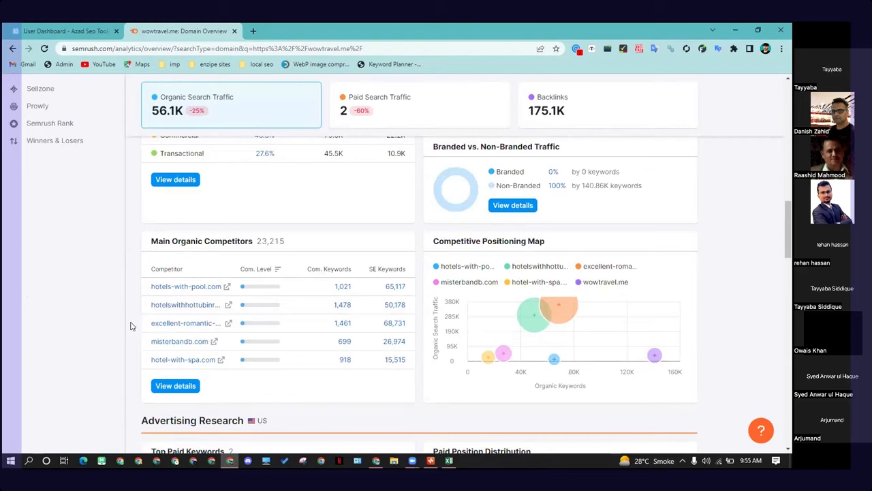
{"action": "scroll", "coordinate": [296, 269], "scroll_direction": "up", "scroll_amount": 2}
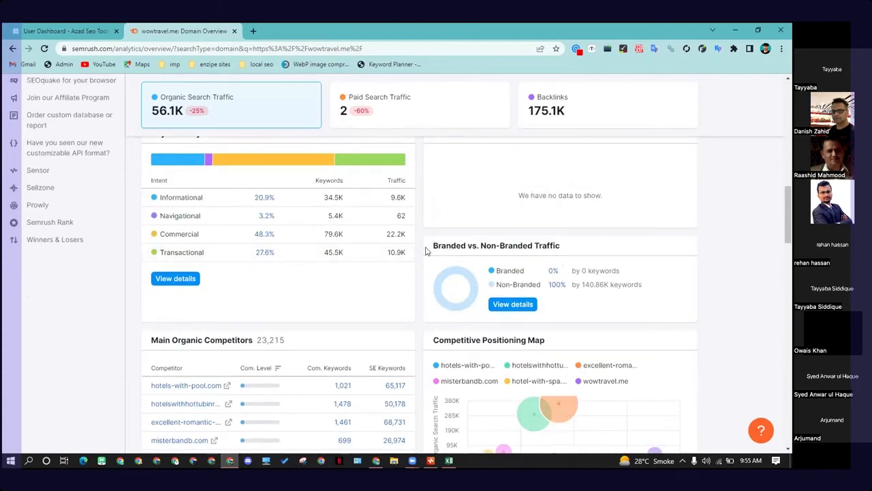
{"action": "mouse_move", "coordinate": [426, 251]}
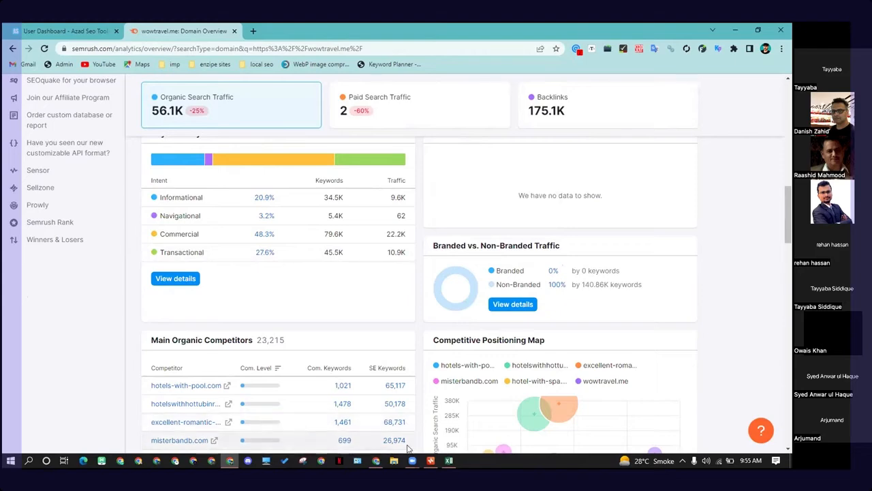
Step: Switch to the WOW Travel weekender bags article and highlight the "Rockland Duffel Bag" heading
{"action": "mouse_move", "coordinate": [376, 459]}
{"action": "left_click", "coordinate": [364, 441]}
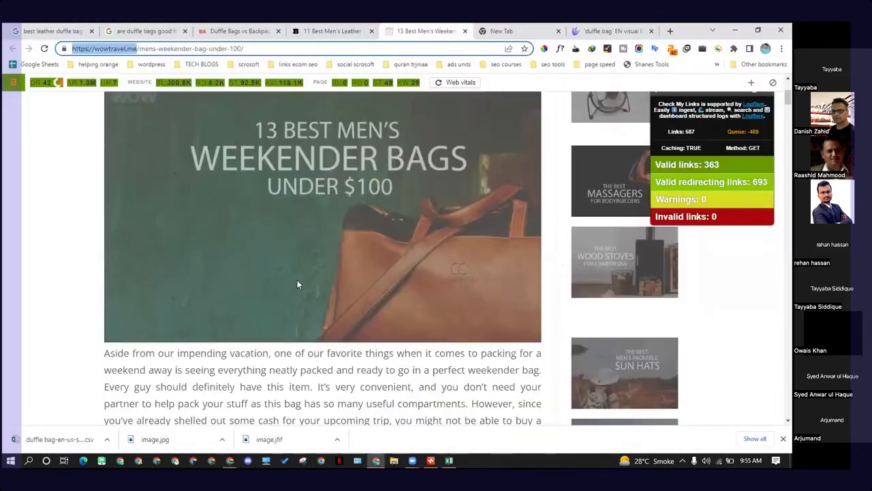
{"action": "scroll", "coordinate": [274, 263], "scroll_direction": "down", "scroll_amount": 7}
{"action": "scroll", "coordinate": [220, 262], "scroll_direction": "down", "scroll_amount": 6}
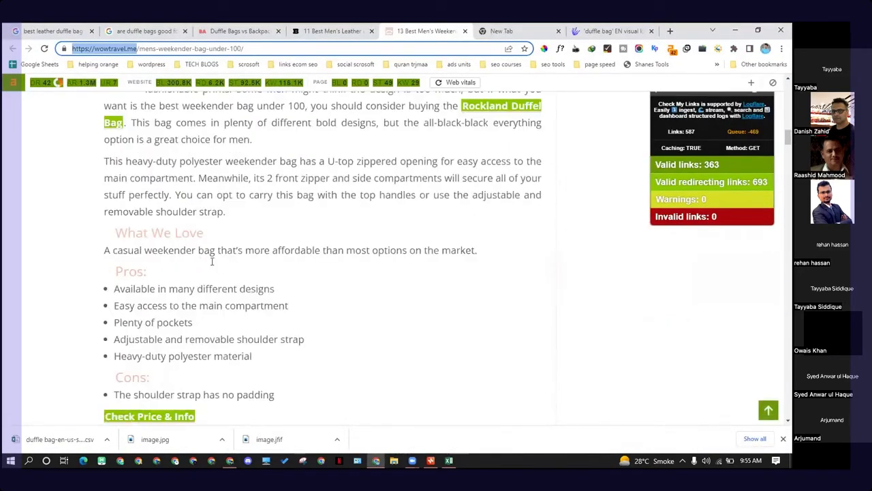
{"action": "scroll", "coordinate": [395, 279], "scroll_direction": "up", "scroll_amount": 2}
{"action": "left_click_drag", "start_coordinate": [111, 199], "coordinate": [255, 204]}
{"action": "left_click", "coordinate": [256, 204]}
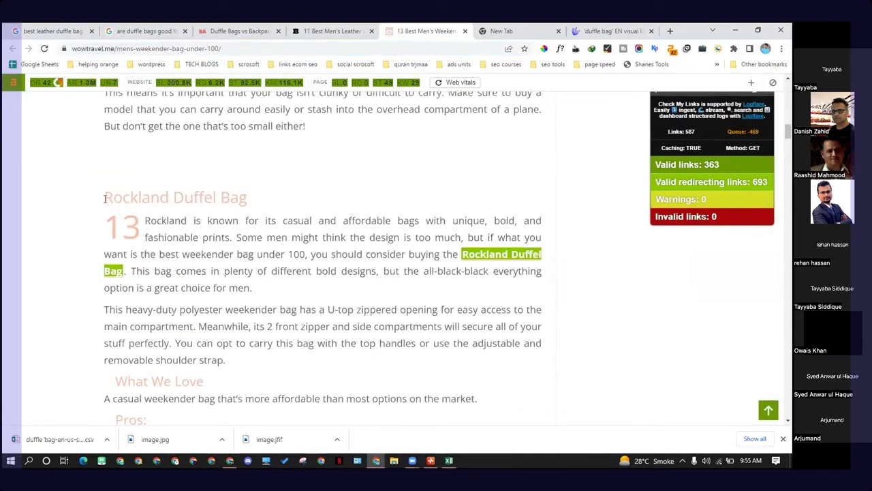
{"action": "left_click_drag", "start_coordinate": [104, 198], "coordinate": [255, 196]}
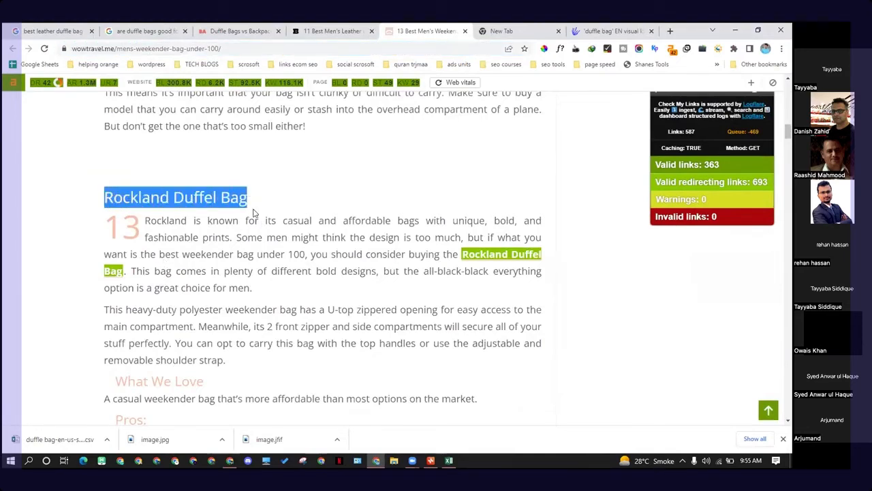
Step: Switch to the Xmind map and add a new main topic "by brand" under "duffle bags"
{"action": "left_click", "coordinate": [430, 461]}
{"action": "left_click_drag", "start_coordinate": [376, 440], "coordinate": [336, 433]}
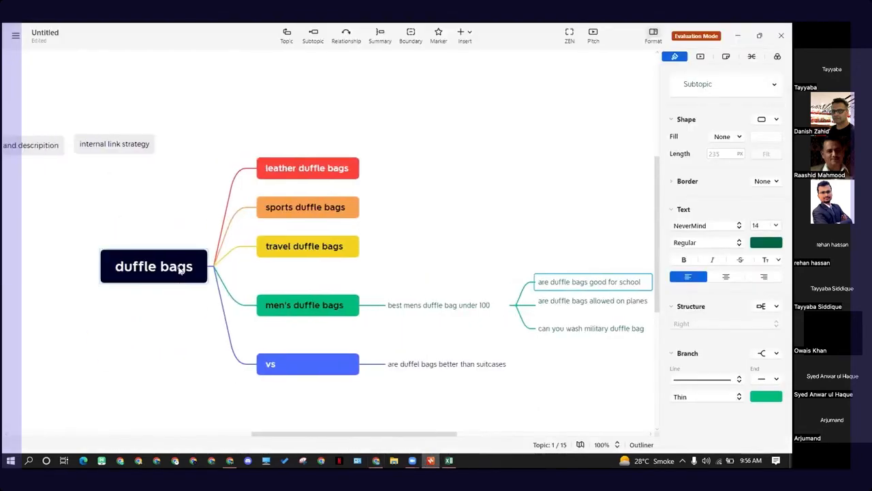
{"action": "left_click", "coordinate": [181, 269]}
{"action": "key", "text": "Tab"}
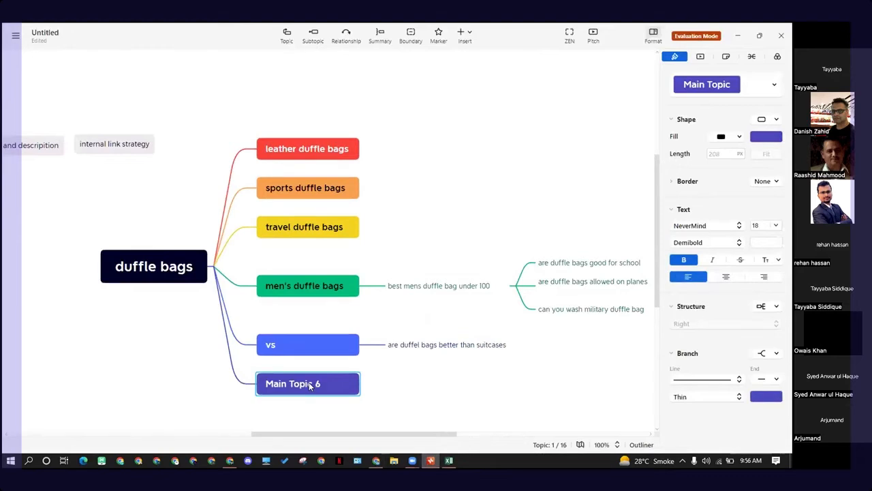
{"action": "double_click", "coordinate": [308, 383]}
{"action": "key", "text": "BackSpace"}
{"action": "type", "text": "by brad"}
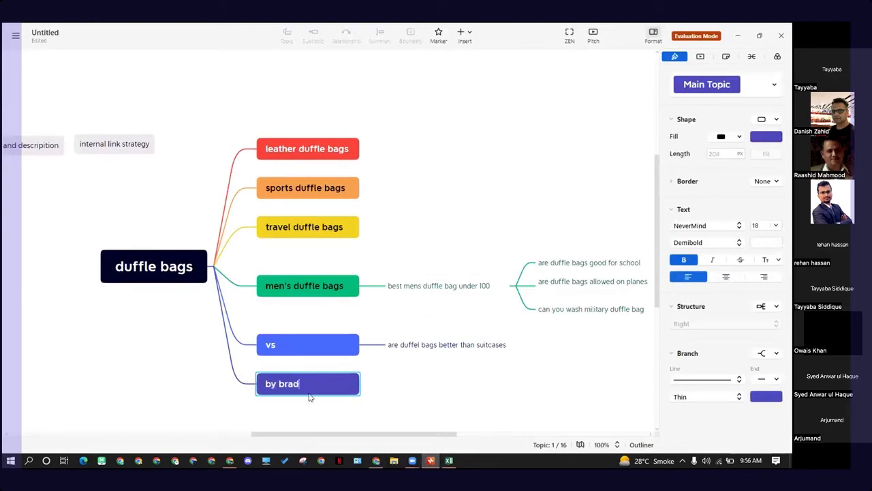
{"action": "type", "text": "rand"}
{"action": "key", "text": "BackSpace"}
{"action": "type", "text": "nd"}
{"action": "key", "text": "Return"}
Step: Add subtopics "abc" and "def" under the "by brand" topic
{"action": "left_click", "coordinate": [452, 409]}
{"action": "left_click", "coordinate": [329, 378]}
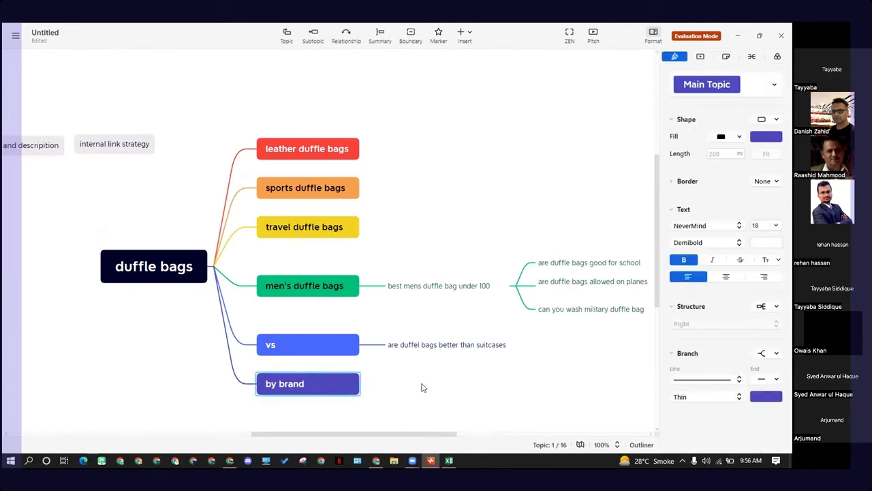
{"action": "scroll", "coordinate": [413, 371], "scroll_direction": "down", "scroll_amount": 1}
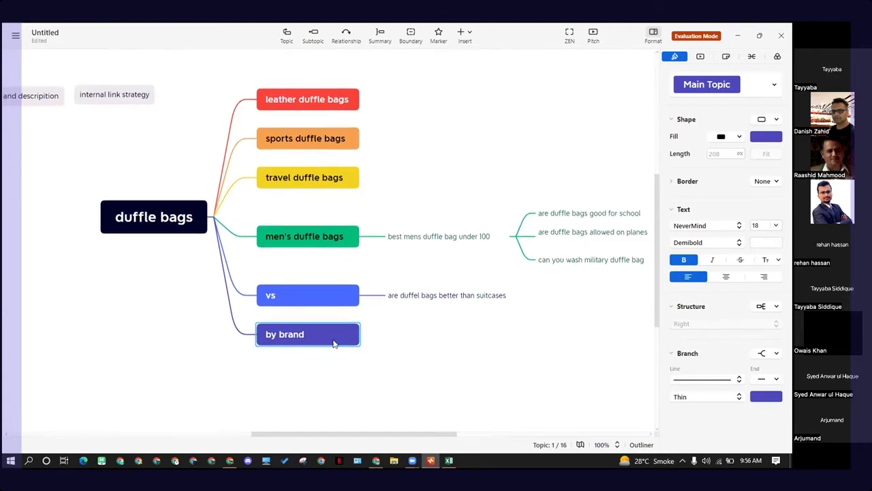
{"action": "key", "text": "Tab"}
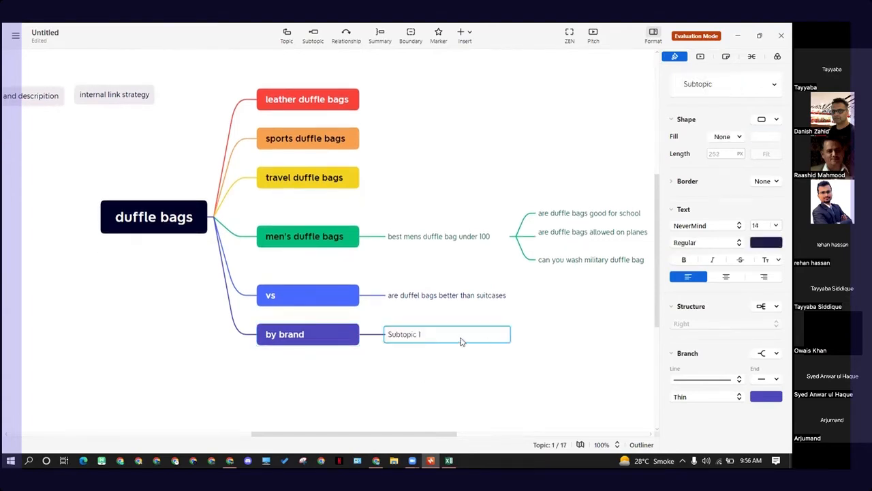
{"action": "key", "text": "BackSpace"}
{"action": "type", "text": "abc"}
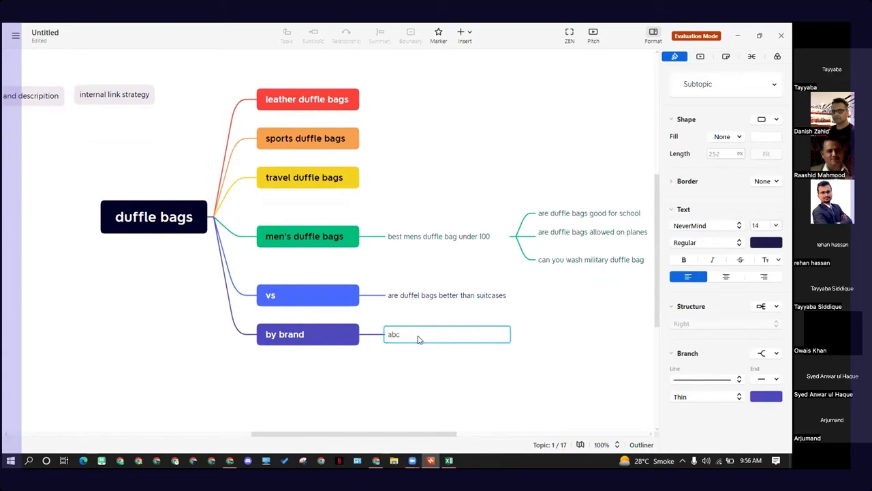
{"action": "key", "text": "Return"}
{"action": "key", "text": "Return"}
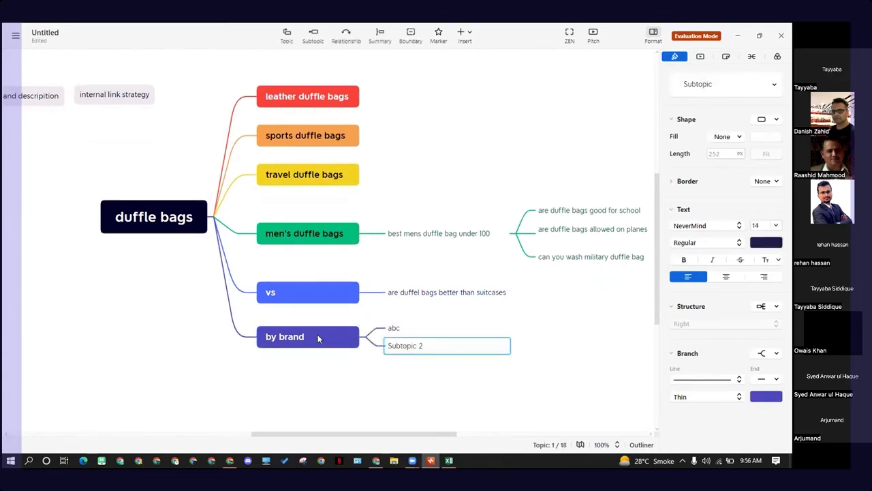
{"action": "type", "text": "d"}
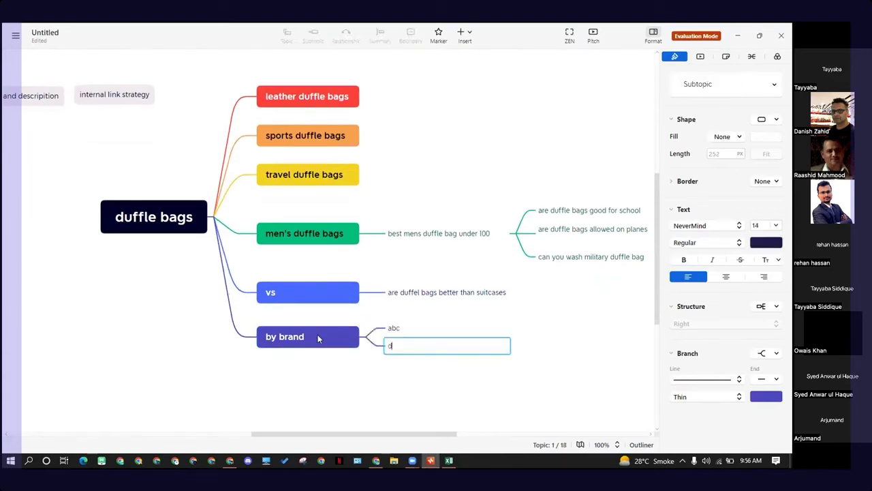
{"action": "type", "text": "ef"}
{"action": "key", "text": "Return"}
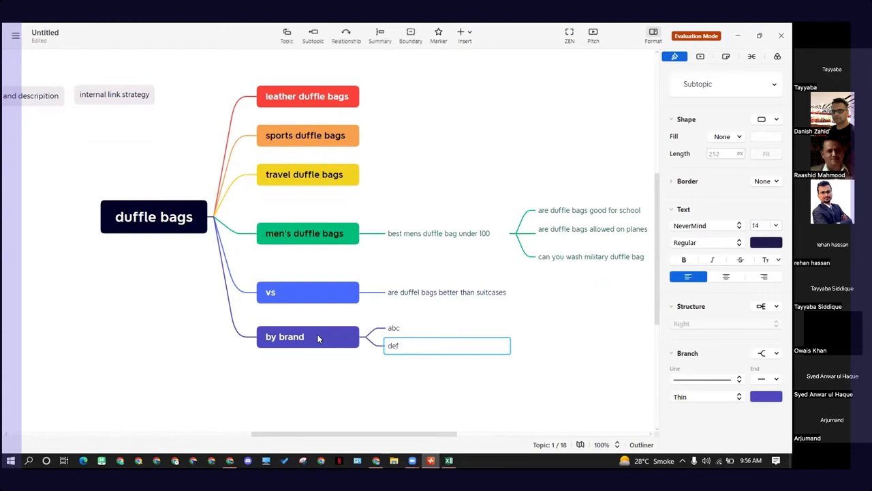
{"action": "key", "text": "Tab"}
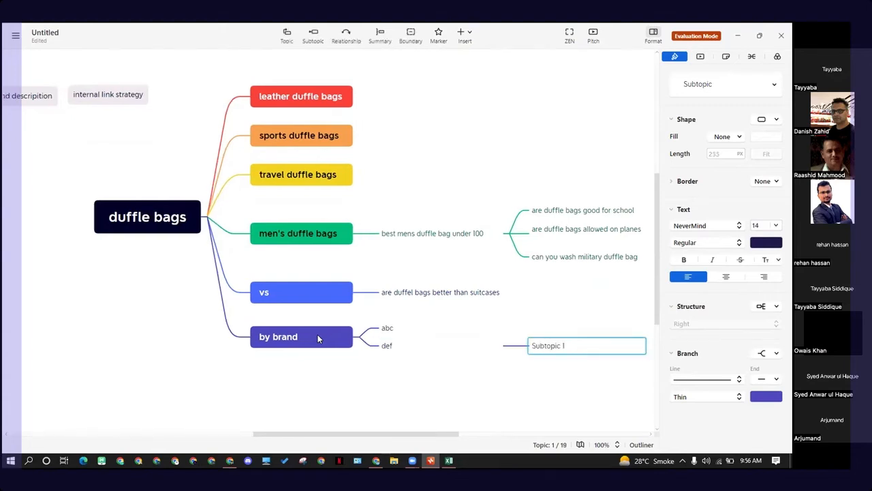
{"action": "key", "text": "Delete"}
{"action": "left_click", "coordinate": [408, 370]}
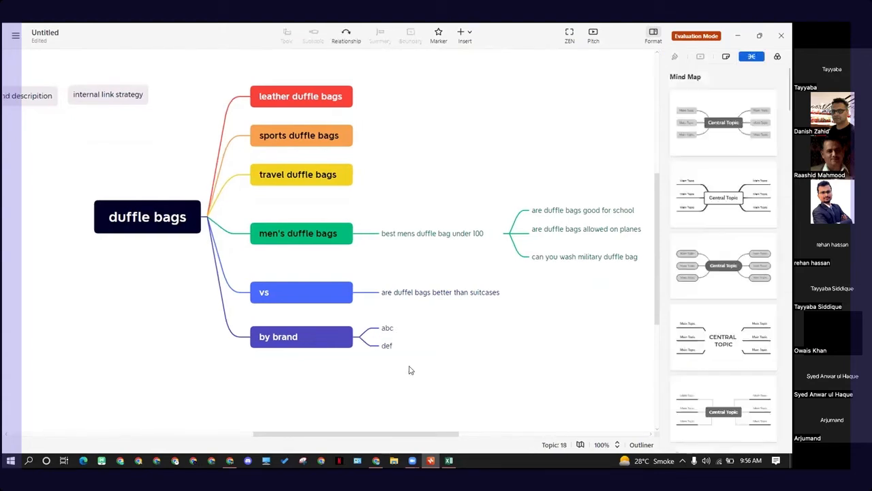
{"action": "left_click", "coordinate": [408, 334]}
{"action": "left_click", "coordinate": [405, 346]}
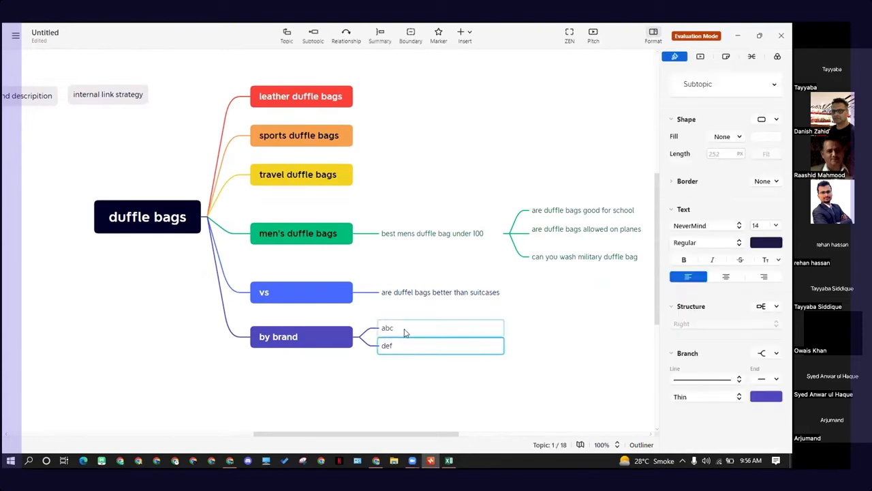
{"action": "left_click", "coordinate": [405, 332]}
{"action": "left_click", "coordinate": [405, 357]}
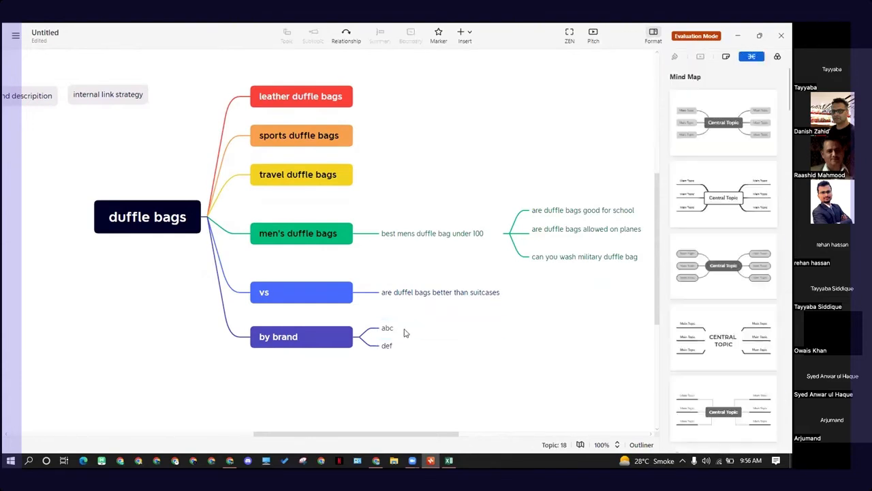
{"action": "left_click", "coordinate": [459, 330]}
{"action": "left_click", "coordinate": [544, 337]}
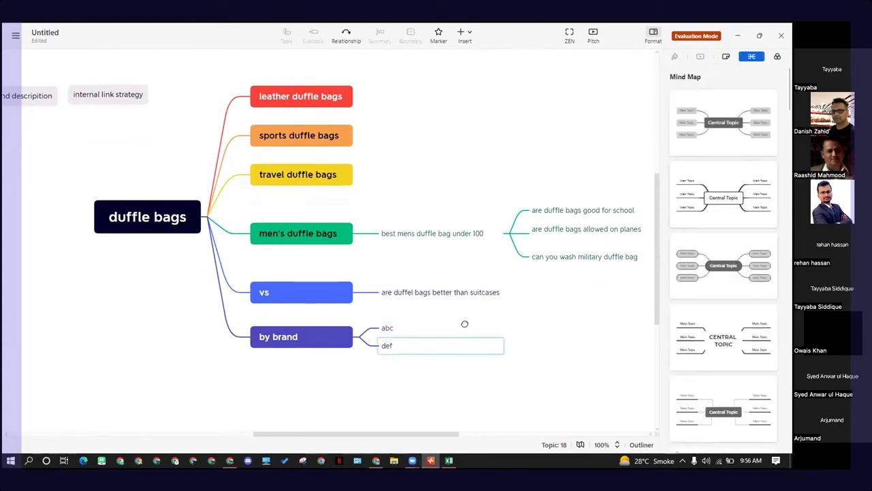
{"action": "left_click", "coordinate": [320, 344]}
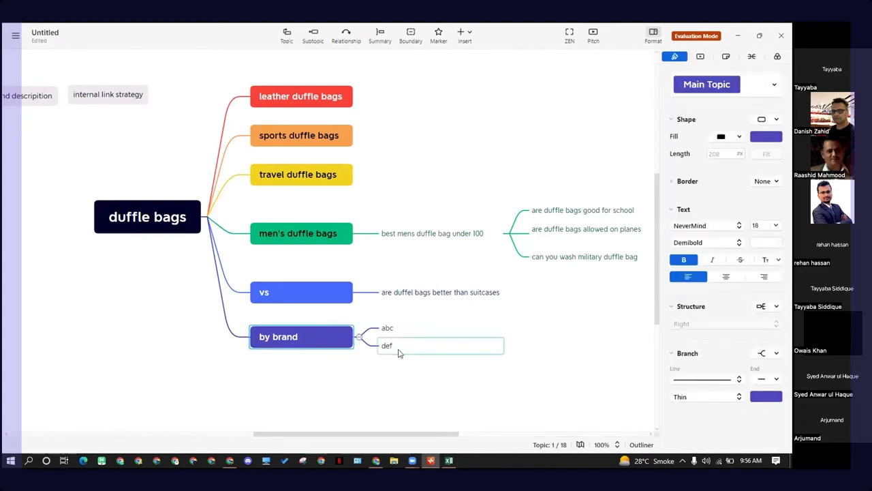
{"action": "left_click", "coordinate": [416, 241]}
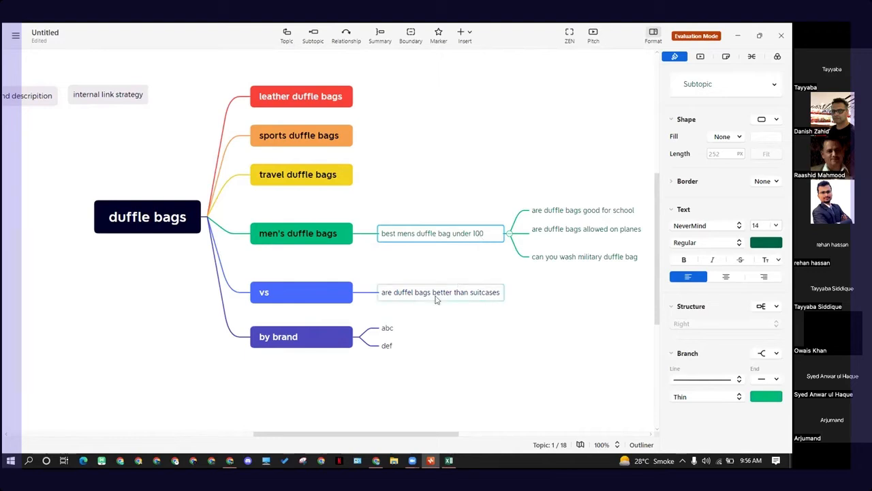
{"action": "left_click", "coordinate": [390, 346]}
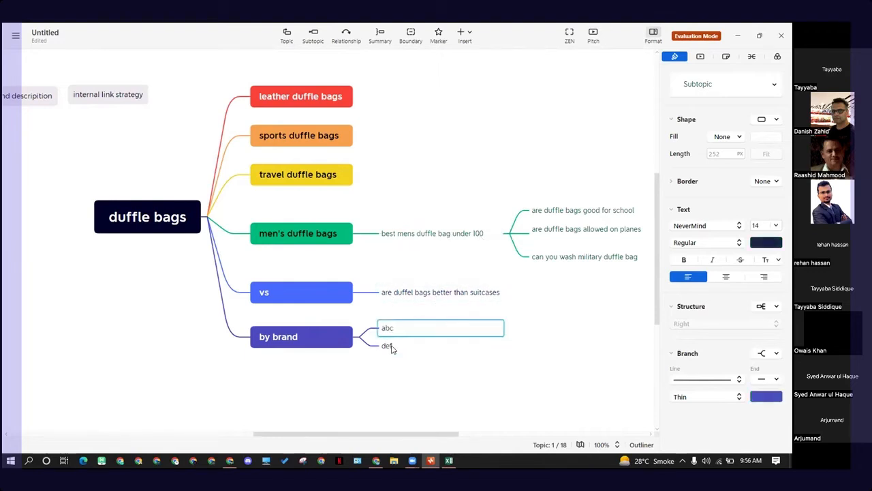
{"action": "left_click", "coordinate": [443, 233]}
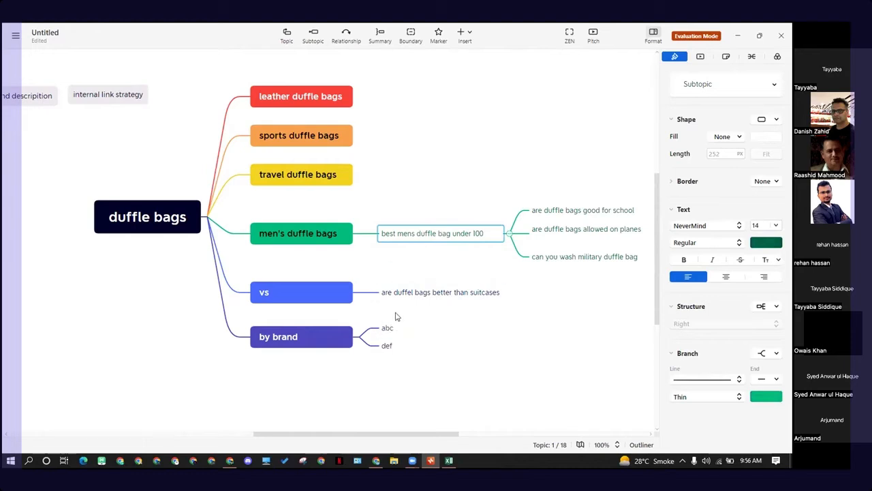
{"action": "scroll", "coordinate": [395, 323], "scroll_direction": "up", "scroll_amount": 2}
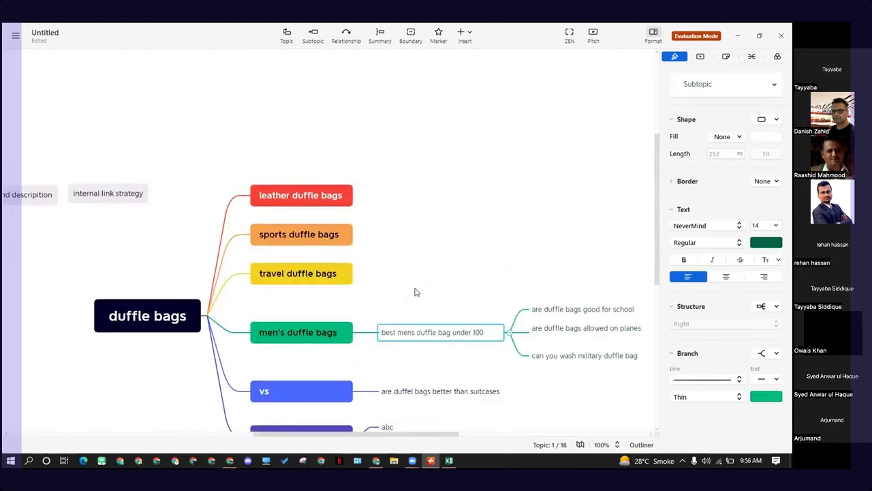
{"action": "scroll", "coordinate": [414, 291], "scroll_direction": "down", "scroll_amount": 2}
{"action": "scroll", "coordinate": [173, 296], "scroll_direction": "down", "scroll_amount": 5, "text": "ctrl"}
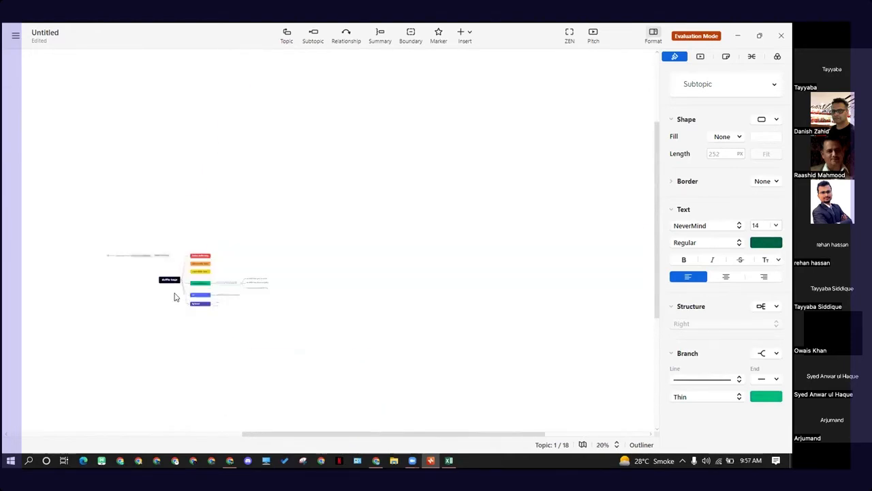
{"action": "scroll", "coordinate": [174, 297], "scroll_direction": "up", "scroll_amount": 5, "text": "ctrl"}
{"action": "scroll", "coordinate": [232, 306], "scroll_direction": "down", "scroll_amount": 3}
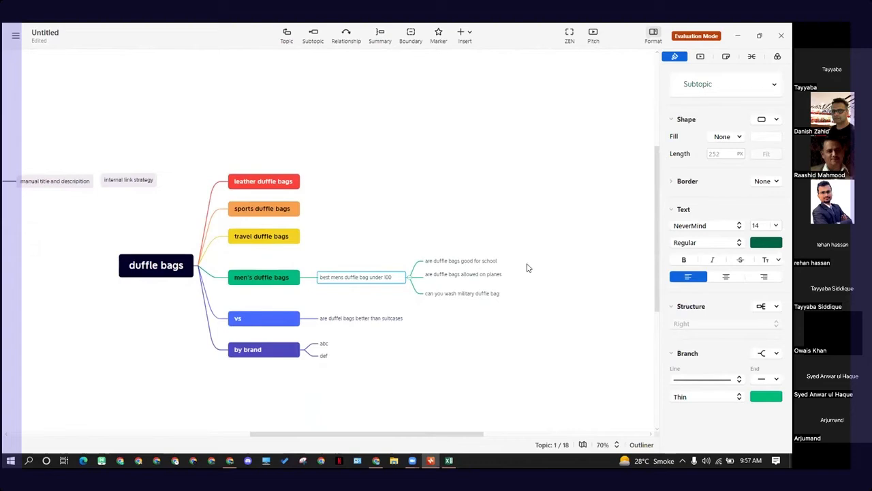
{"action": "left_click", "coordinate": [444, 360]}
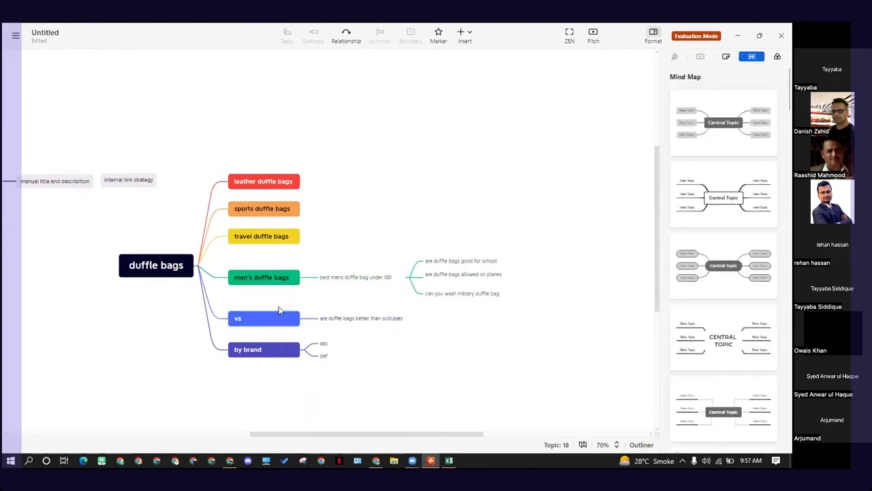
{"action": "left_click_drag", "start_coordinate": [267, 146], "coordinate": [219, 371]}
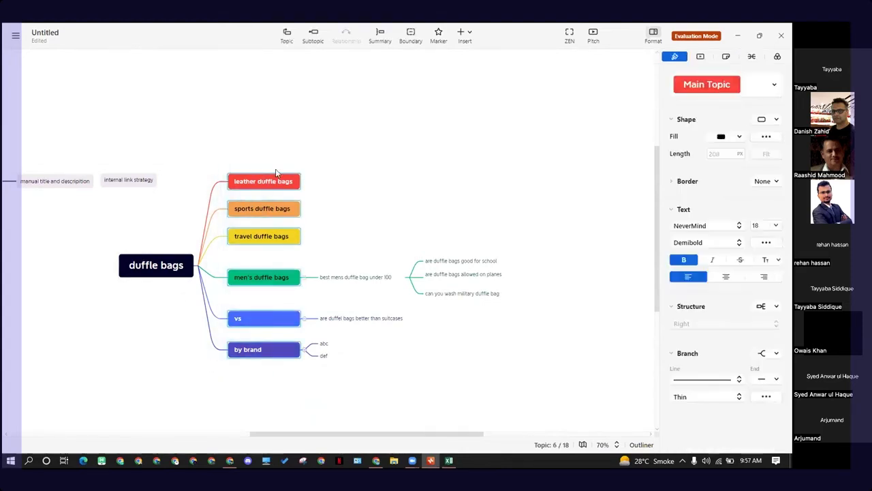
{"action": "left_click_drag", "start_coordinate": [264, 149], "coordinate": [245, 397]}
{"action": "mouse_move", "coordinate": [376, 461]}
{"action": "left_click", "coordinate": [341, 346]}
{"action": "left_click", "coordinate": [341, 379]}
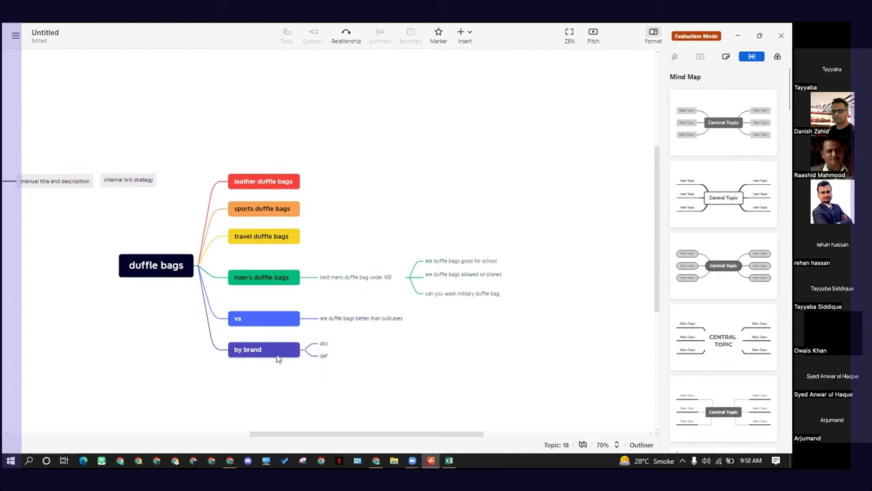
Step: Rename the "abc" subtopic under "by brand" to "bell"
{"action": "left_click", "coordinate": [285, 361]}
{"action": "double_click", "coordinate": [344, 342]}
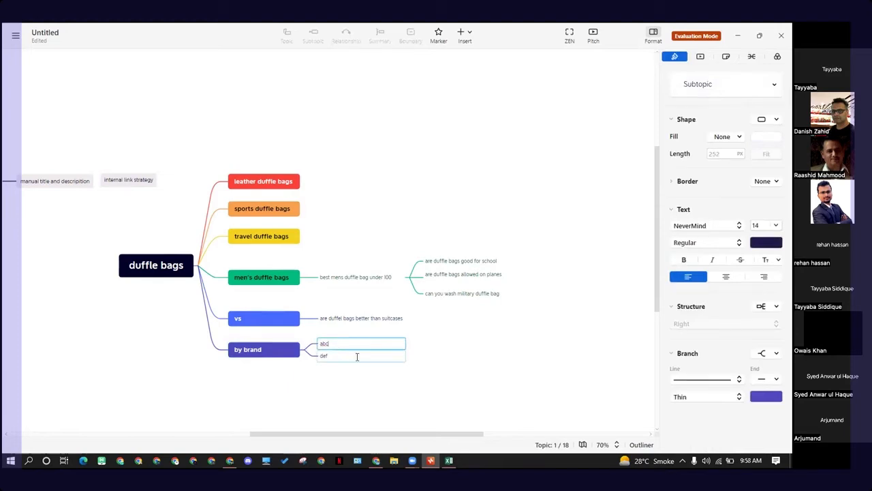
{"action": "key", "text": "BackSpace"}
{"action": "type", "text": "bell"}
{"action": "key", "text": "Return"}
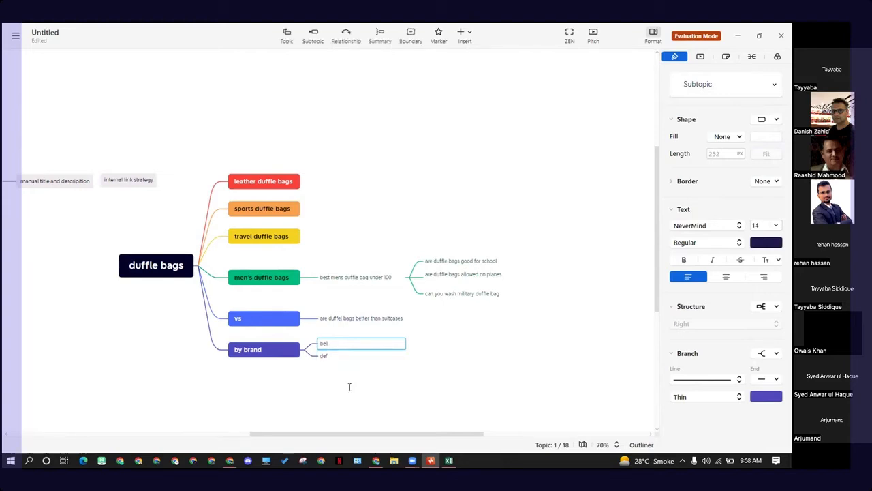
{"action": "left_click", "coordinate": [348, 386]}
{"action": "left_click", "coordinate": [342, 352]}
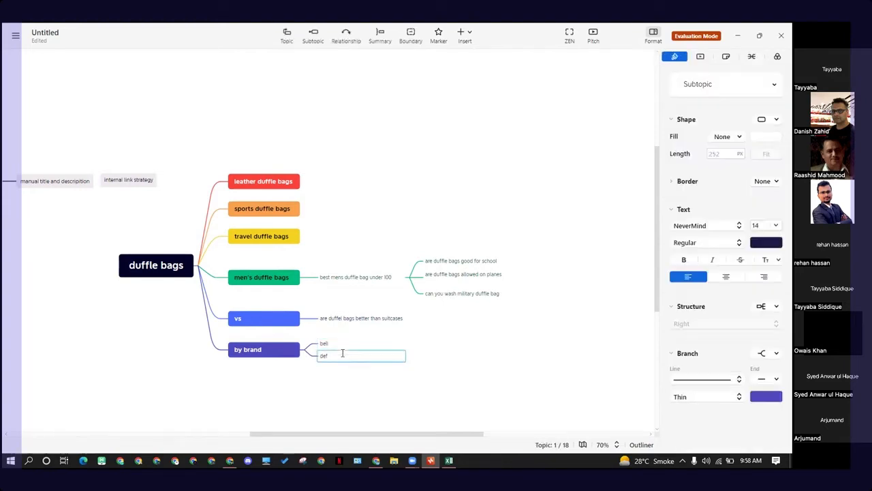
{"action": "left_click", "coordinate": [432, 354]}
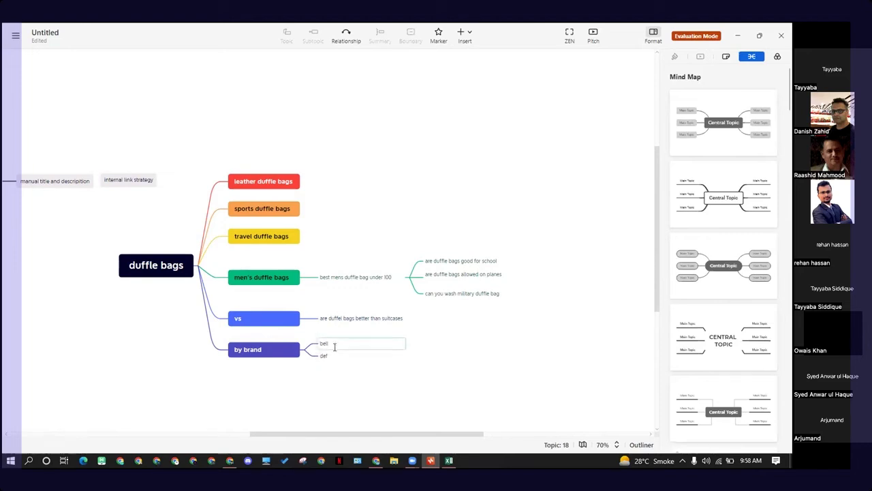
{"action": "left_click", "coordinate": [339, 341]}
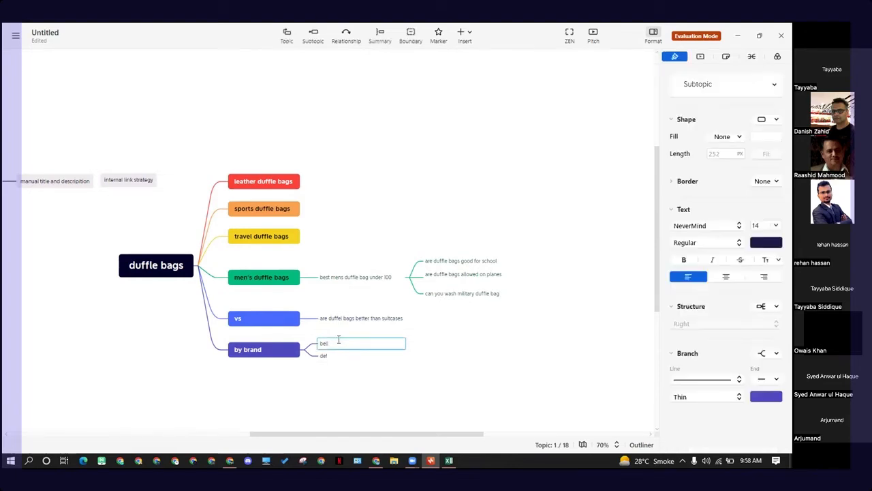
{"action": "left_click", "coordinate": [288, 353]}
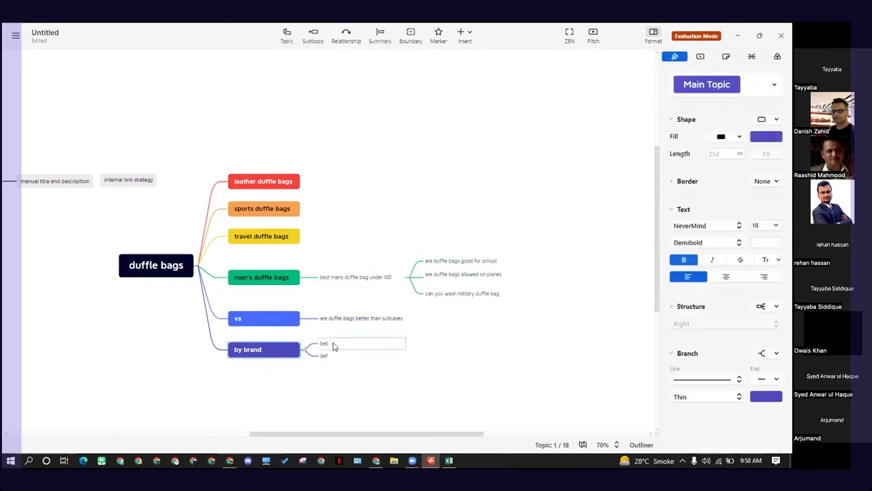
{"action": "left_click", "coordinate": [334, 346]}
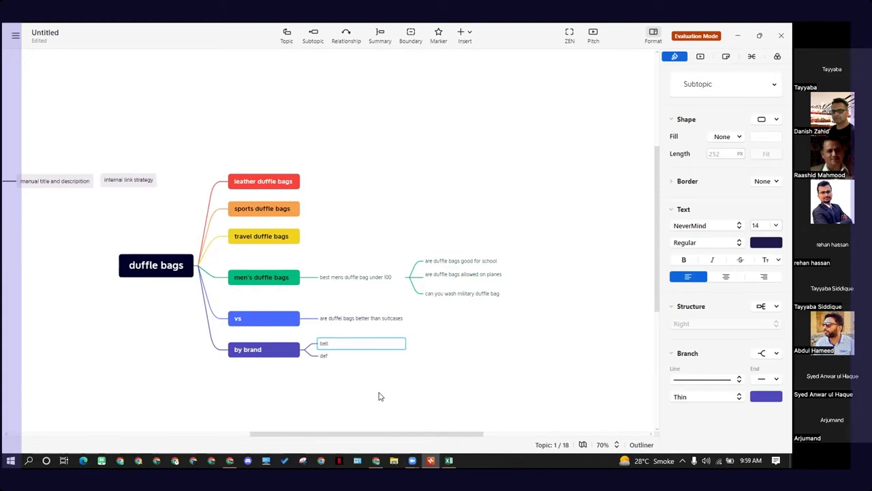
{"action": "left_click", "coordinate": [340, 368]}
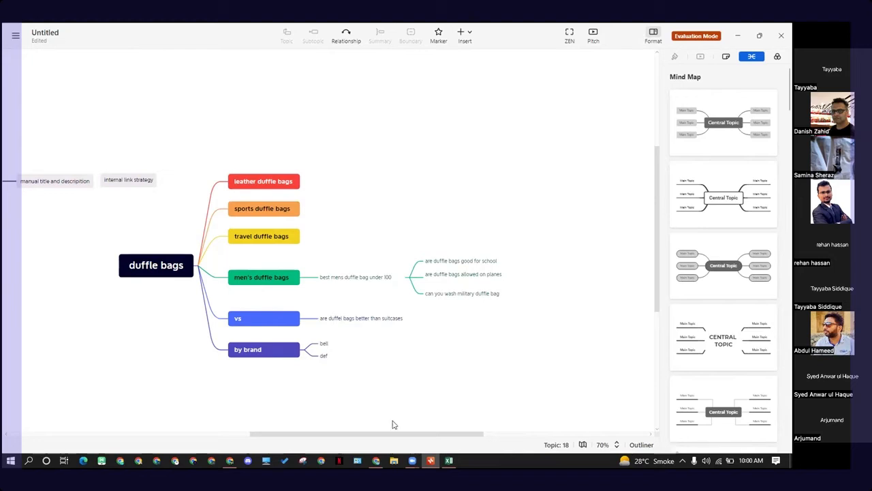
Step: Switch to the browser, search Google for wpbeginner and open the WPBeginner website, dismissing its notification prompt
{"action": "left_click", "coordinate": [375, 460]}
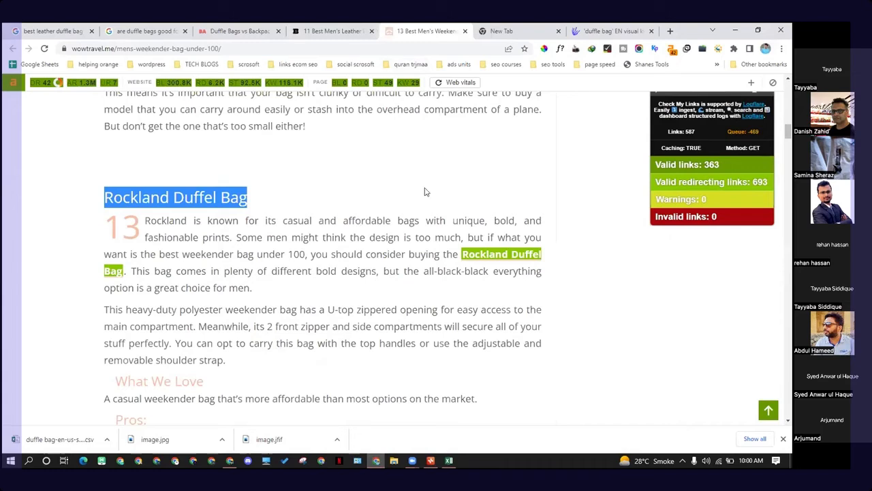
{"action": "left_click", "coordinate": [538, 31]}
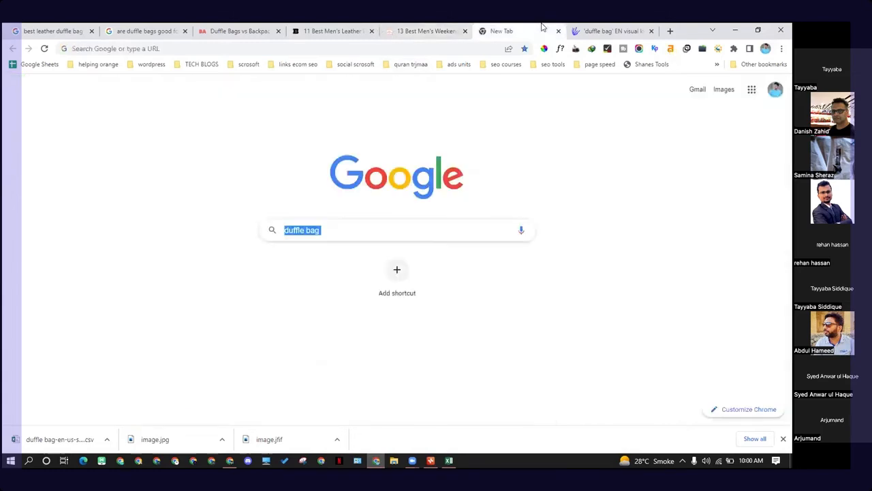
{"action": "left_click", "coordinate": [434, 231]}
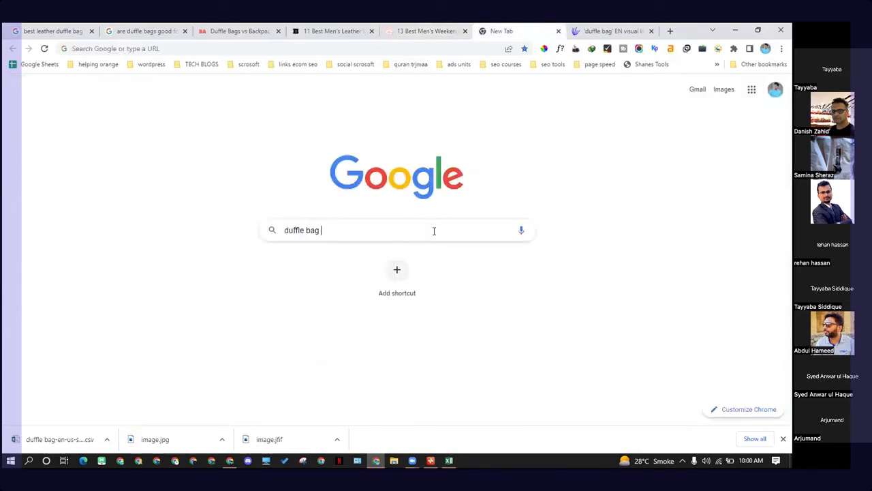
{"action": "key", "text": "ctrl+a"}
{"action": "key", "text": "BackSpace"}
{"action": "key", "text": "ctrl+l"}
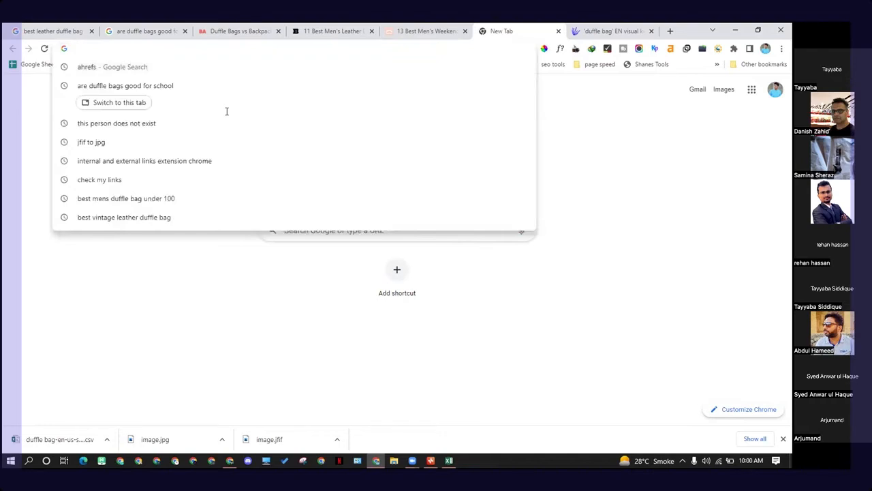
{"action": "type", "text": "we"}
{"action": "key", "text": "BackSpace"}
{"action": "key", "text": "BackSpace"}
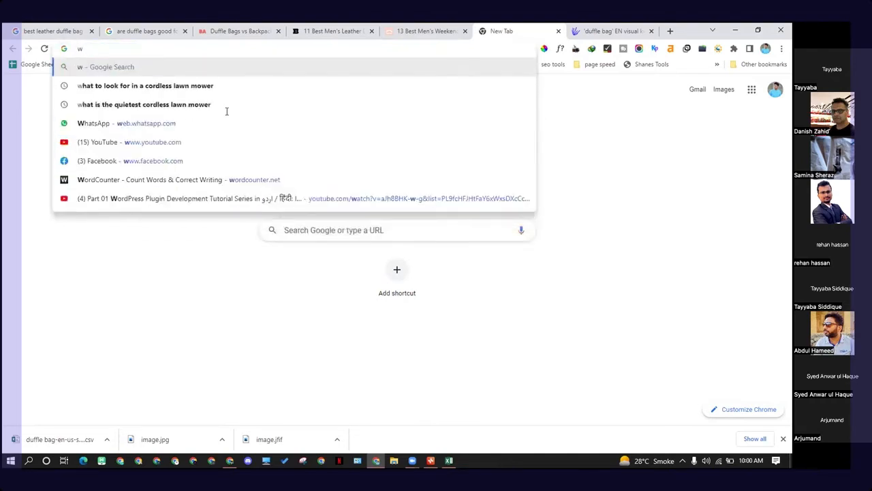
{"action": "type", "text": "p"}
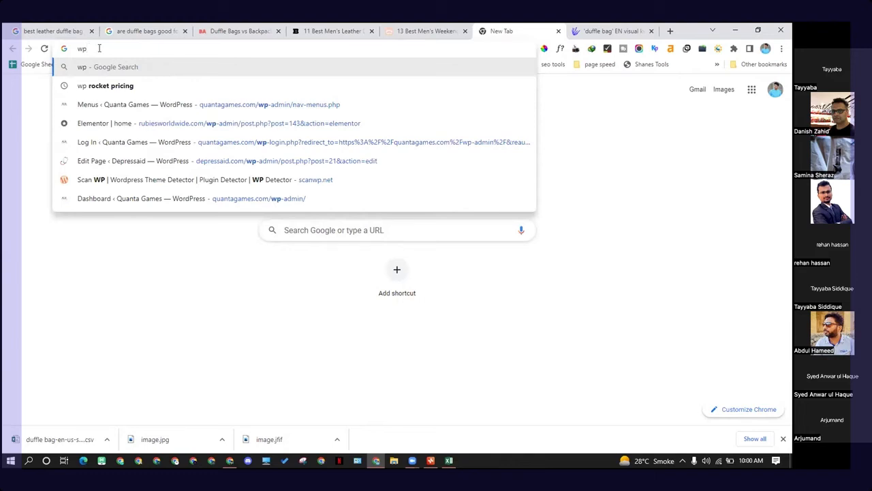
{"action": "type", "text": "begim"}
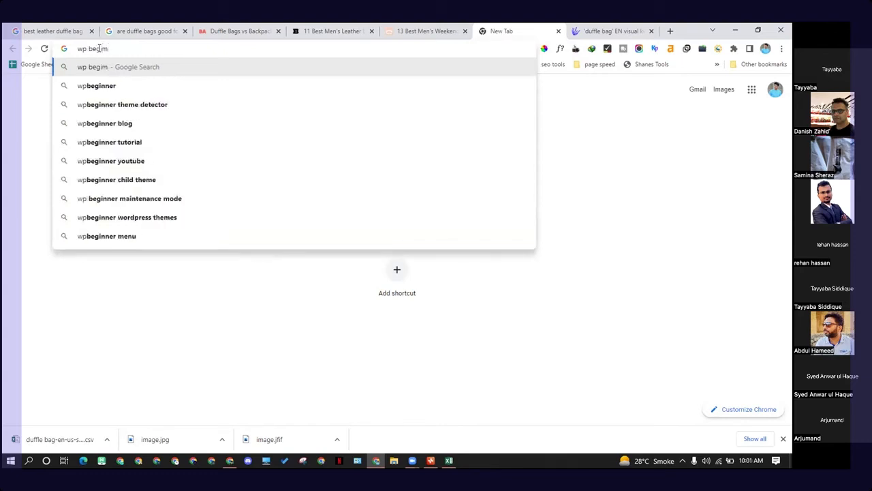
{"action": "key", "text": "Down"}
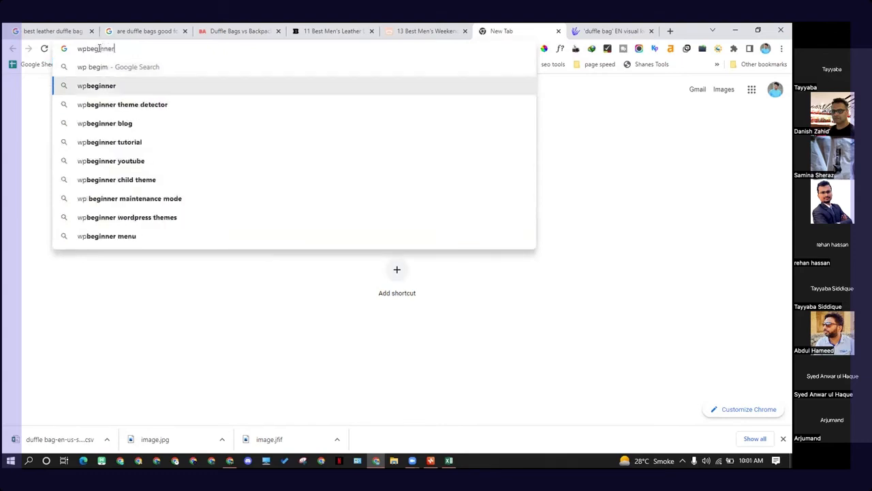
{"action": "key", "text": "Return"}
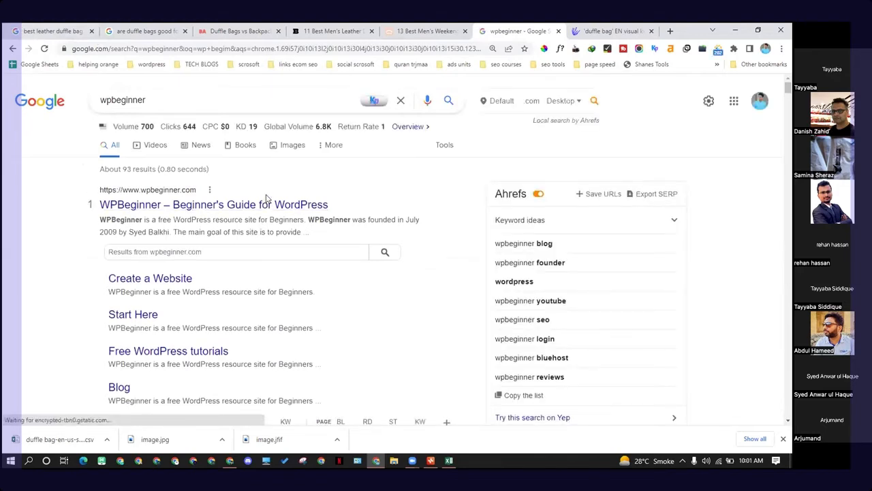
{"action": "left_click", "coordinate": [267, 203]}
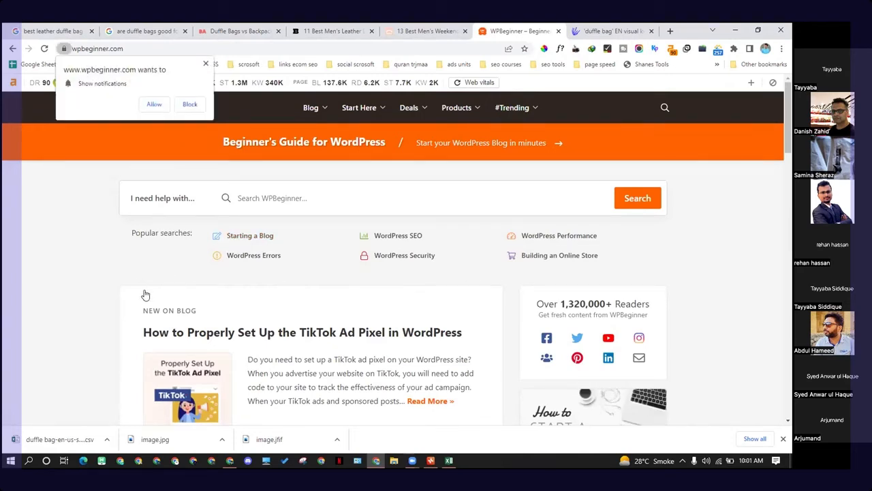
{"action": "left_click", "coordinate": [205, 64]}
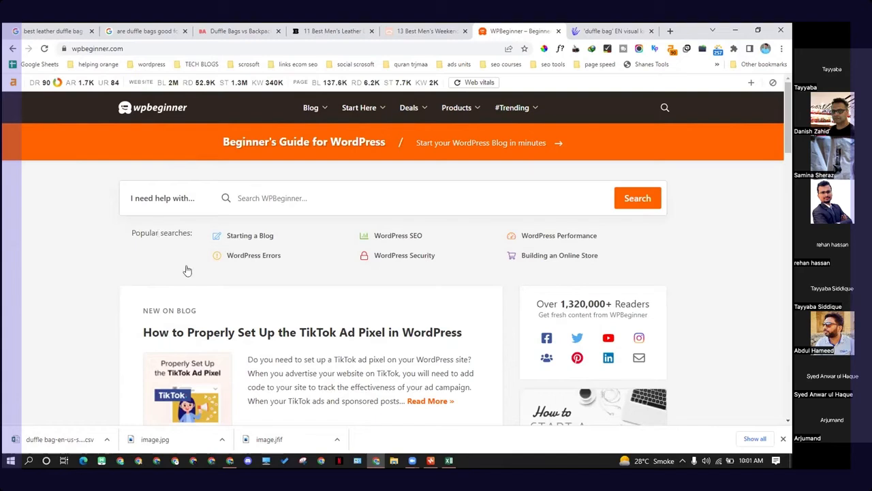
Step: Switch back to the Xmind map and select the "men's duffle bags" topic
{"action": "left_click", "coordinate": [431, 460]}
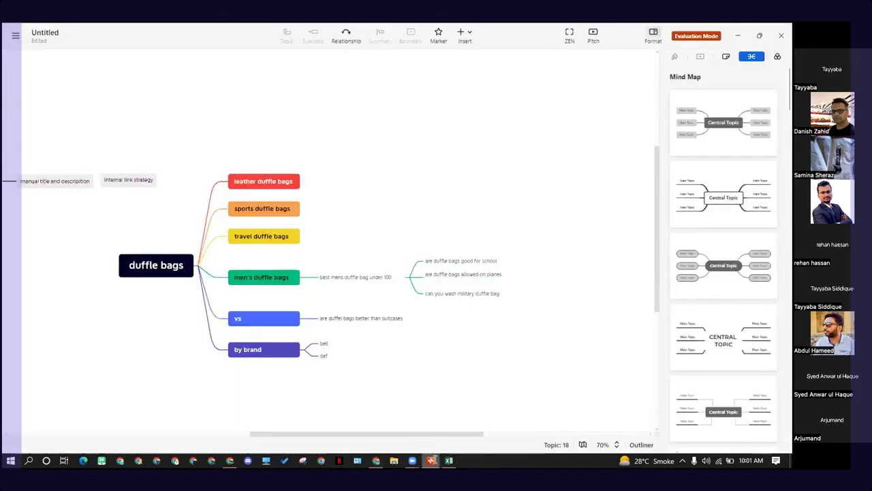
{"action": "left_click", "coordinate": [375, 272]}
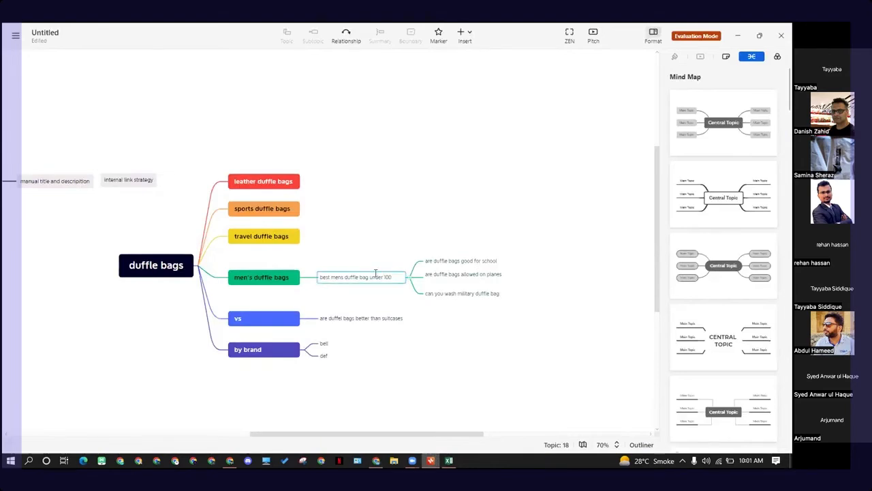
{"action": "left_click", "coordinate": [436, 221]}
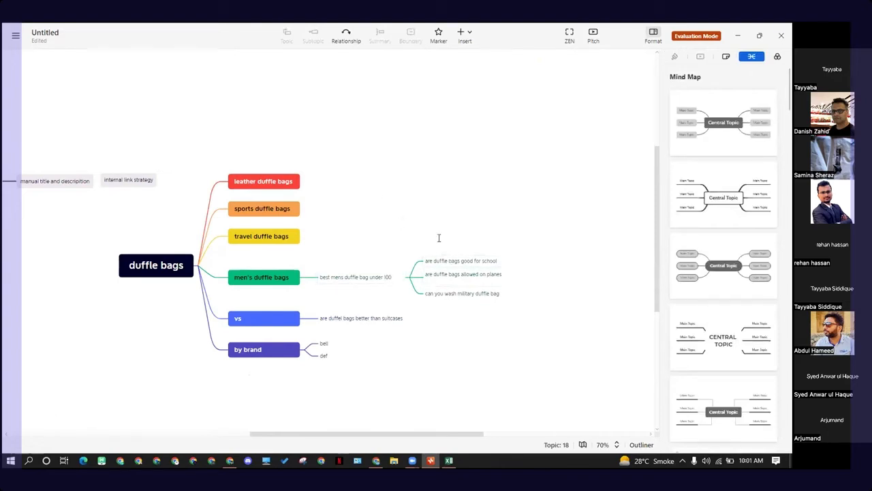
{"action": "left_click_drag", "start_coordinate": [244, 154], "coordinate": [487, 402]}
{"action": "left_click_drag", "start_coordinate": [272, 224], "coordinate": [259, 135]}
{"action": "left_click", "coordinate": [286, 130]}
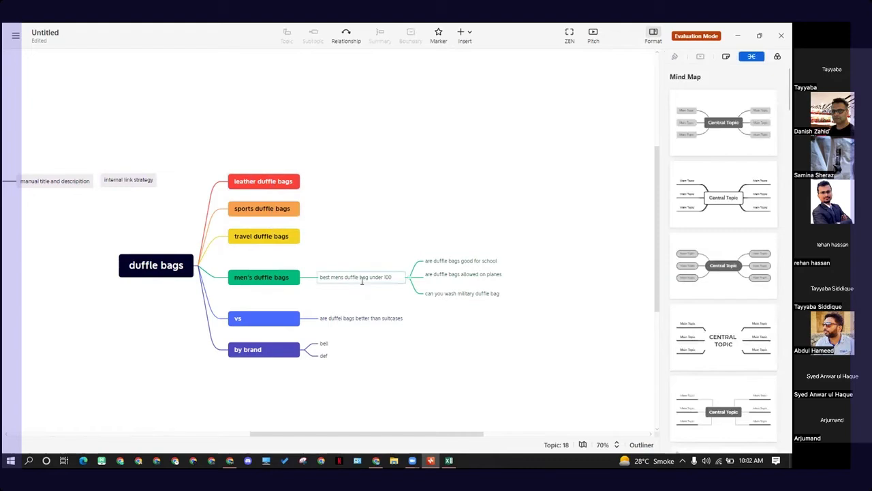
{"action": "left_click_drag", "start_coordinate": [490, 322], "coordinate": [361, 239]}
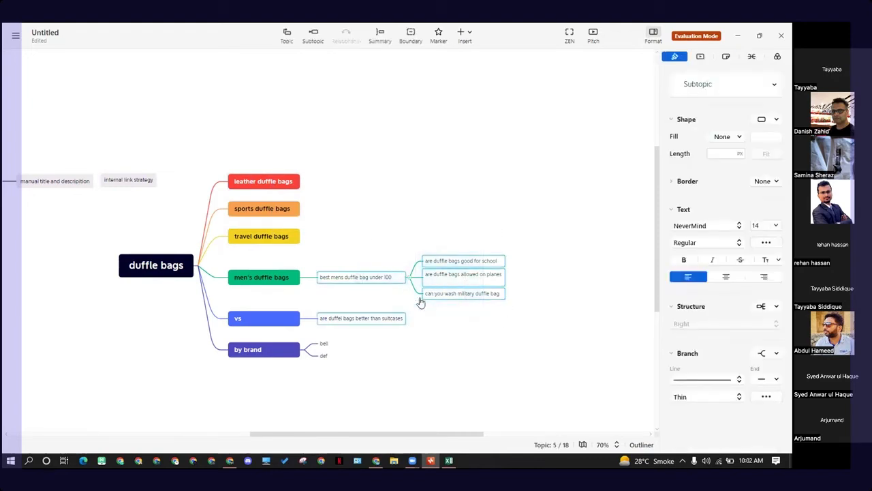
{"action": "left_click", "coordinate": [259, 283]}
{"action": "left_click_drag", "start_coordinate": [349, 248], "coordinate": [501, 289]}
{"action": "left_click", "coordinate": [538, 306]}
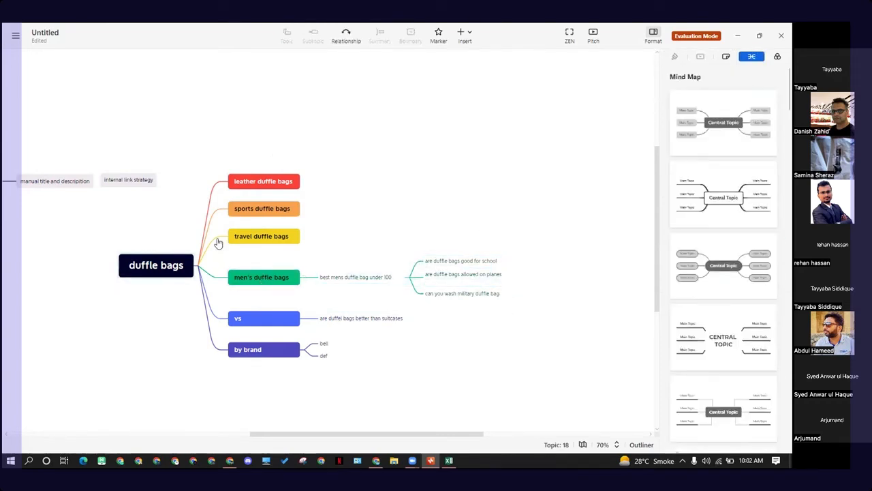
{"action": "left_click", "coordinate": [258, 285]}
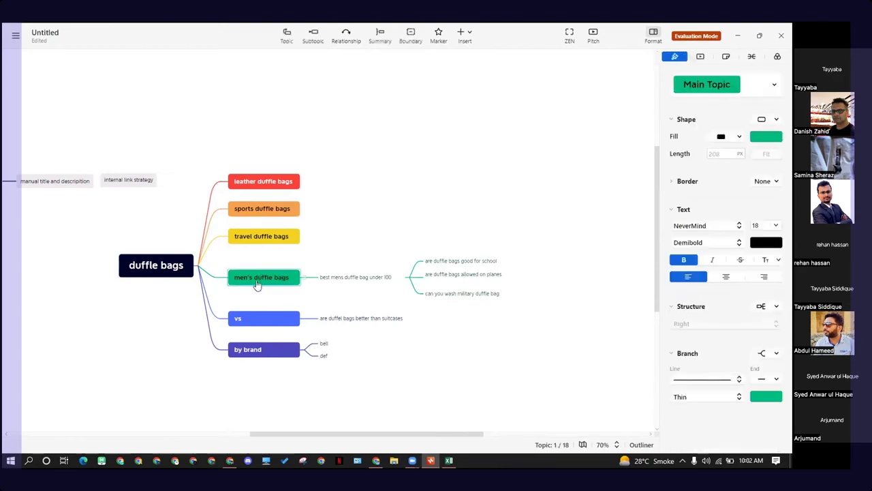
Step: Add a subtopic "best mens duffle bag under 200" under the "men's duffle bags" topic
{"action": "left_click", "coordinate": [351, 283]}
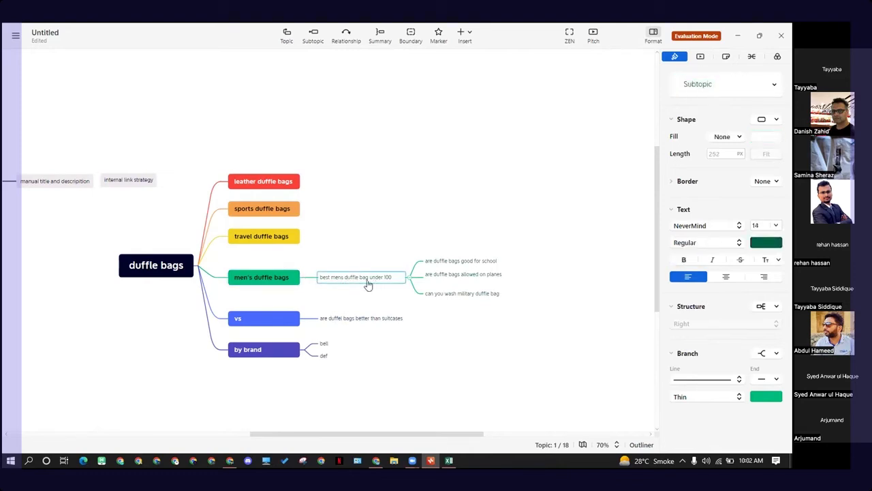
{"action": "left_click", "coordinate": [286, 278]}
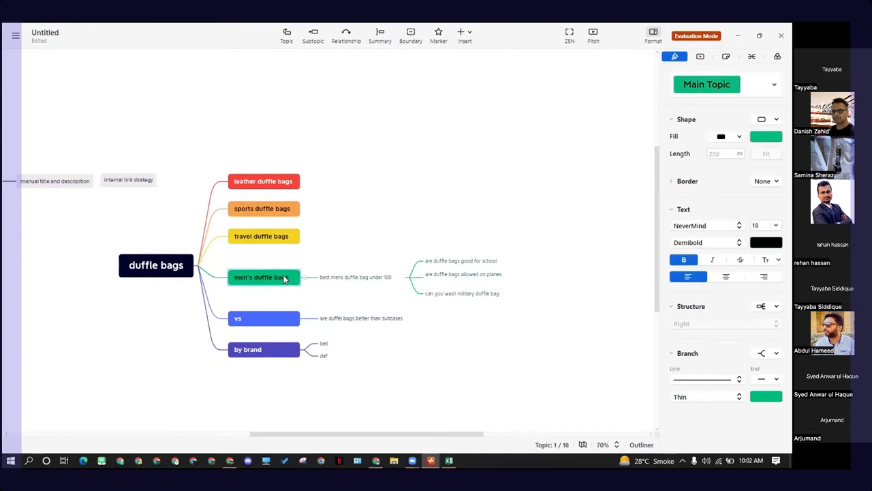
{"action": "key", "text": "Tab"}
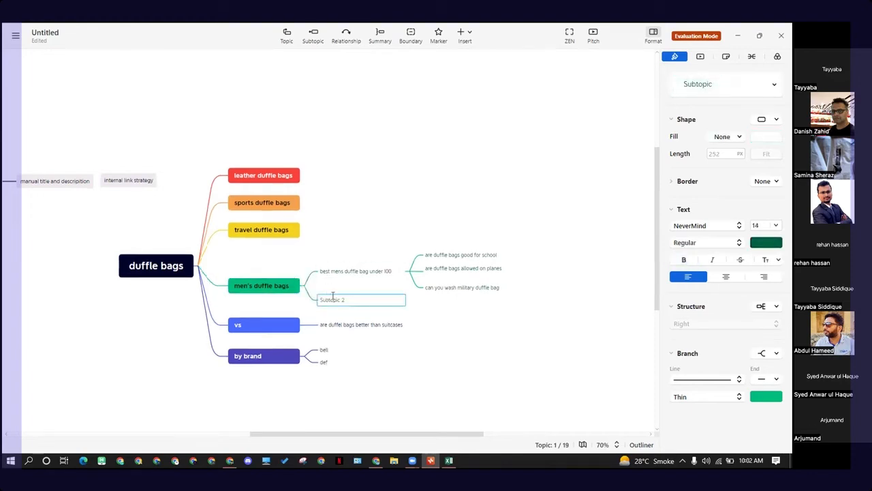
{"action": "double_click", "coordinate": [334, 296]}
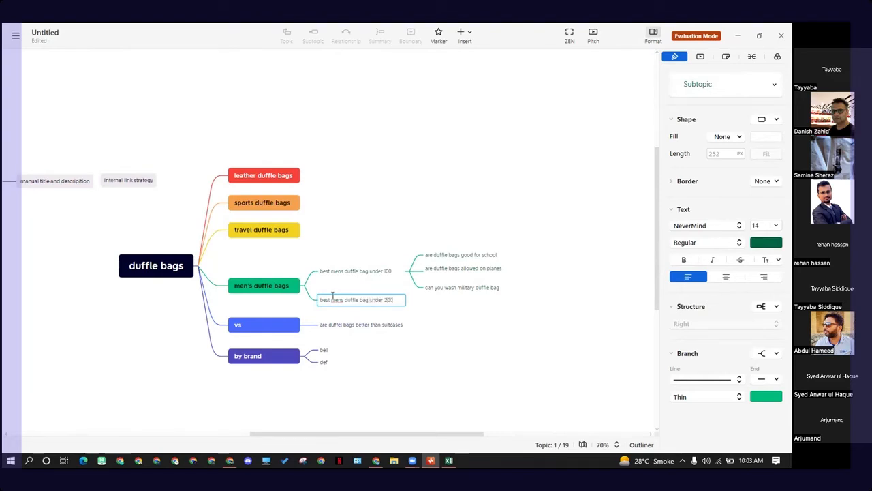
{"action": "key", "text": "Return"}
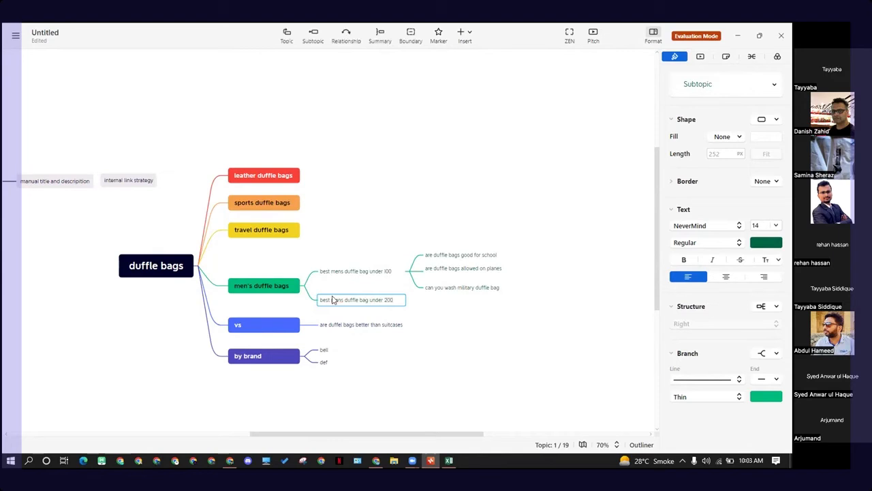
Step: Examine the "men's duffle bags" branch and its keyword subtopics
{"action": "left_click", "coordinate": [432, 321]}
{"action": "left_click", "coordinate": [282, 286]}
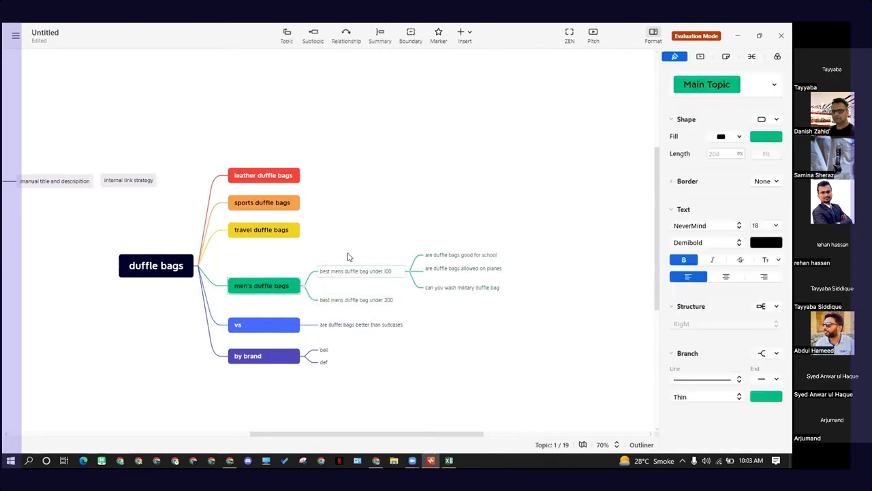
{"action": "left_click", "coordinate": [355, 302]}
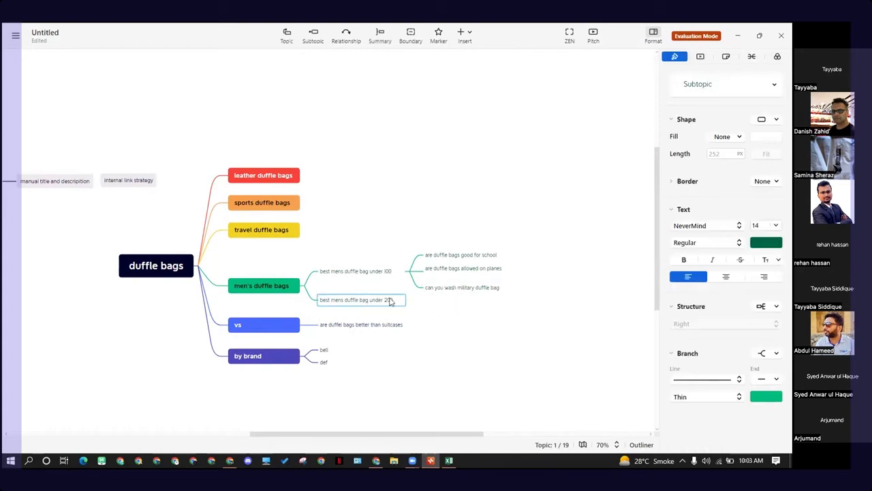
{"action": "left_click", "coordinate": [434, 313]}
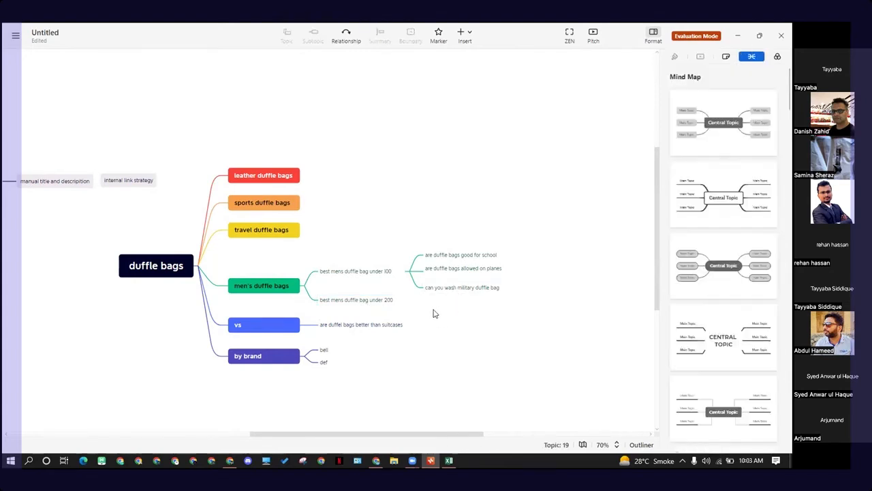
{"action": "left_click", "coordinate": [380, 302]}
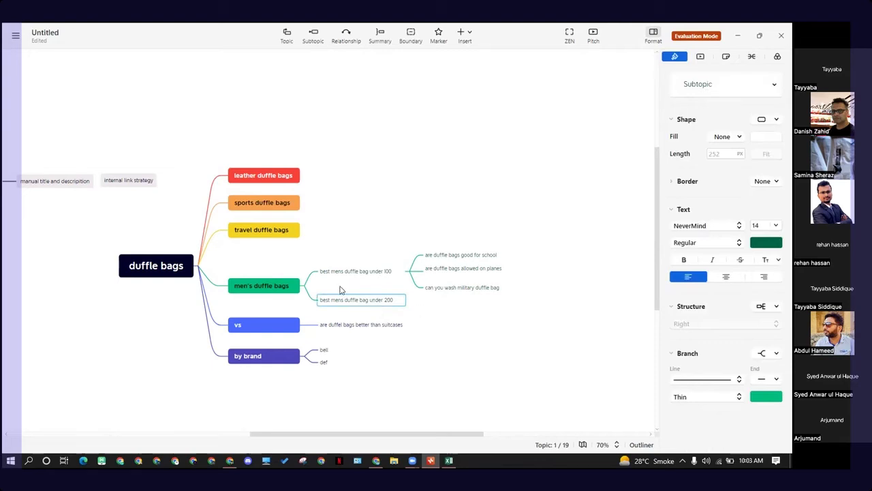
{"action": "left_click", "coordinate": [275, 286]}
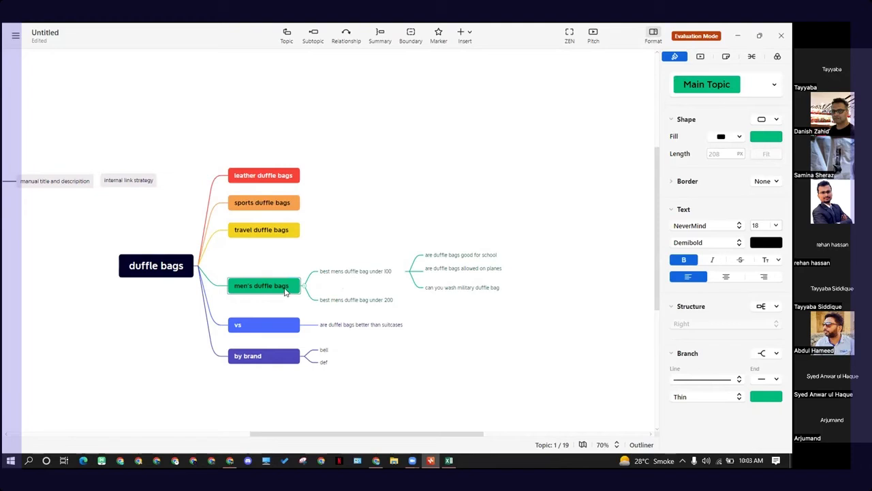
{"action": "left_click", "coordinate": [365, 304]}
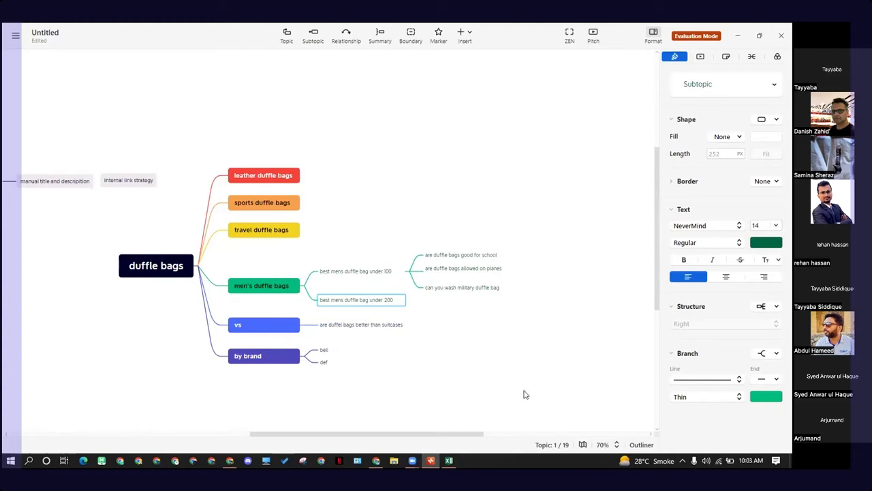
{"action": "left_click", "coordinate": [368, 272]}
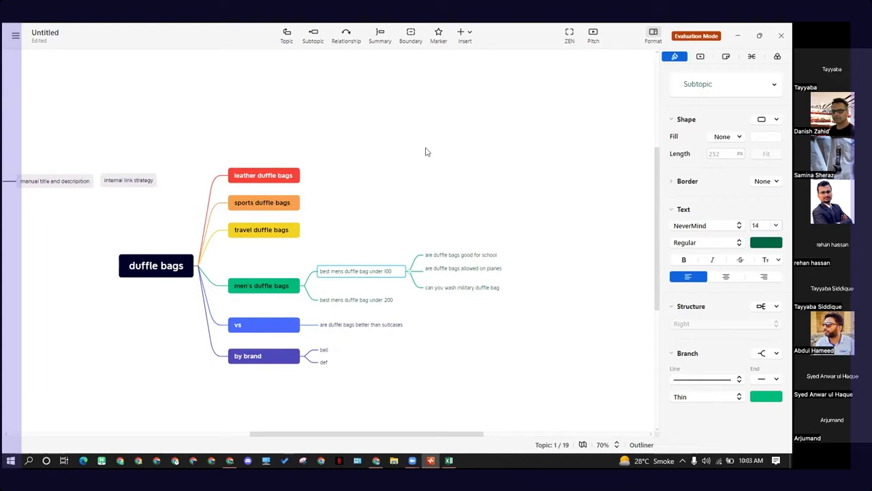
{"action": "mouse_move", "coordinate": [339, 260]}
{"action": "left_mouse_down"}
{"action": "mouse_move", "coordinate": [363, 249]}
{"action": "mouse_move", "coordinate": [353, 261]}
{"action": "left_mouse_up"}
{"action": "left_click_drag", "start_coordinate": [480, 235], "coordinate": [475, 236]}
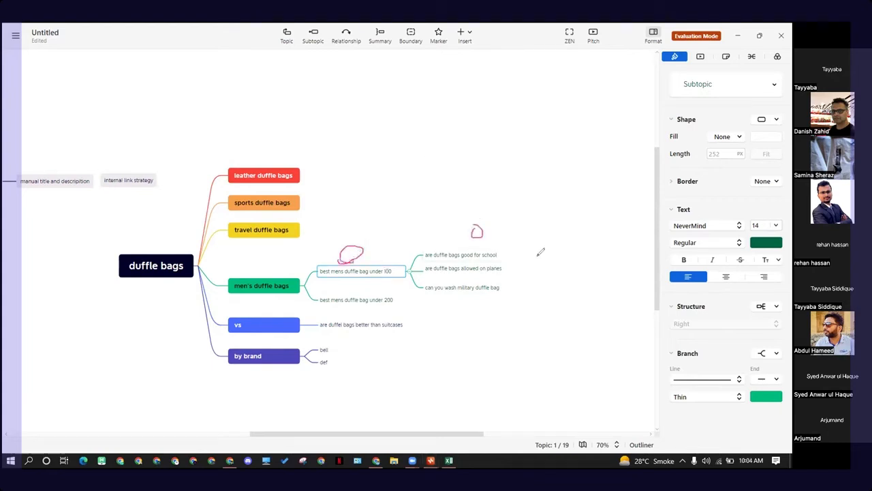
{"action": "mouse_move", "coordinate": [530, 257]}
{"action": "left_mouse_down"}
{"action": "mouse_move", "coordinate": [523, 264]}
{"action": "mouse_move", "coordinate": [529, 259]}
{"action": "mouse_move", "coordinate": [535, 286]}
{"action": "mouse_move", "coordinate": [528, 280]}
{"action": "left_mouse_up"}
{"action": "mouse_move", "coordinate": [365, 247]}
{"action": "left_mouse_down"}
{"action": "mouse_move", "coordinate": [467, 218]}
{"action": "mouse_move", "coordinate": [483, 229]}
{"action": "left_mouse_up"}
{"action": "mouse_move", "coordinate": [364, 250]}
{"action": "left_mouse_down"}
{"action": "mouse_move", "coordinate": [534, 237]}
{"action": "mouse_move", "coordinate": [532, 251]}
{"action": "left_mouse_up"}
{"action": "mouse_move", "coordinate": [360, 245]}
{"action": "left_mouse_down"}
{"action": "mouse_move", "coordinate": [545, 244]}
{"action": "mouse_move", "coordinate": [537, 278]}
{"action": "mouse_move", "coordinate": [518, 282]}
{"action": "left_mouse_up"}
{"action": "mouse_move", "coordinate": [468, 220]}
{"action": "left_mouse_down"}
{"action": "mouse_move", "coordinate": [478, 226]}
{"action": "mouse_move", "coordinate": [470, 229]}
{"action": "left_mouse_up"}
{"action": "mouse_move", "coordinate": [362, 250]}
{"action": "left_mouse_down"}
{"action": "mouse_move", "coordinate": [376, 252]}
{"action": "mouse_move", "coordinate": [363, 250]}
{"action": "left_mouse_up"}
{"action": "left_click_drag", "start_coordinate": [523, 254], "coordinate": [533, 248]}
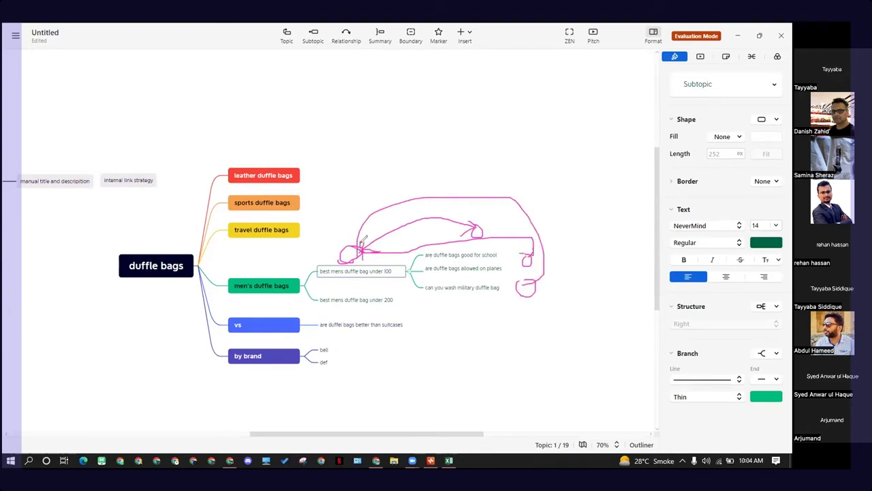
{"action": "left_click_drag", "start_coordinate": [522, 280], "coordinate": [537, 279]}
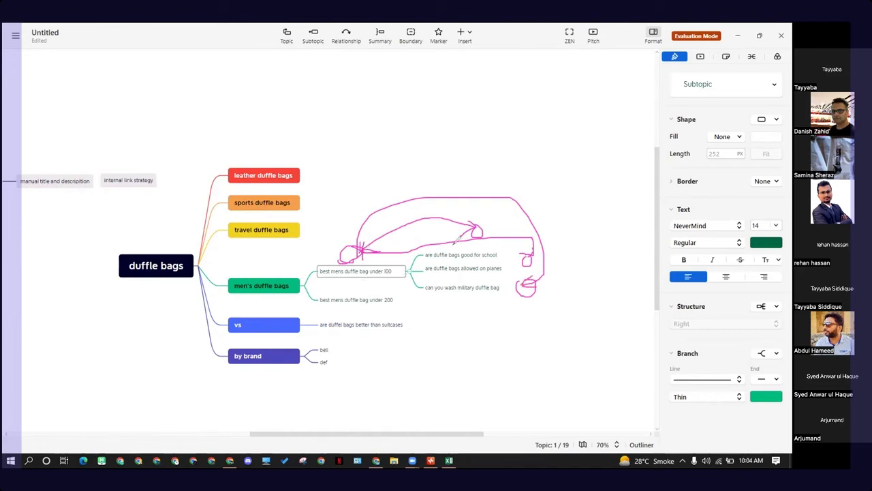
{"action": "mouse_move", "coordinate": [418, 244]}
{"action": "left_mouse_down"}
{"action": "mouse_move", "coordinate": [515, 260]}
{"action": "mouse_move", "coordinate": [409, 300]}
{"action": "mouse_move", "coordinate": [394, 254]}
{"action": "left_mouse_up"}
{"action": "mouse_move", "coordinate": [508, 265]}
{"action": "left_mouse_down"}
{"action": "mouse_move", "coordinate": [510, 252]}
{"action": "mouse_move", "coordinate": [399, 240]}
{"action": "mouse_move", "coordinate": [390, 248]}
{"action": "left_mouse_up"}
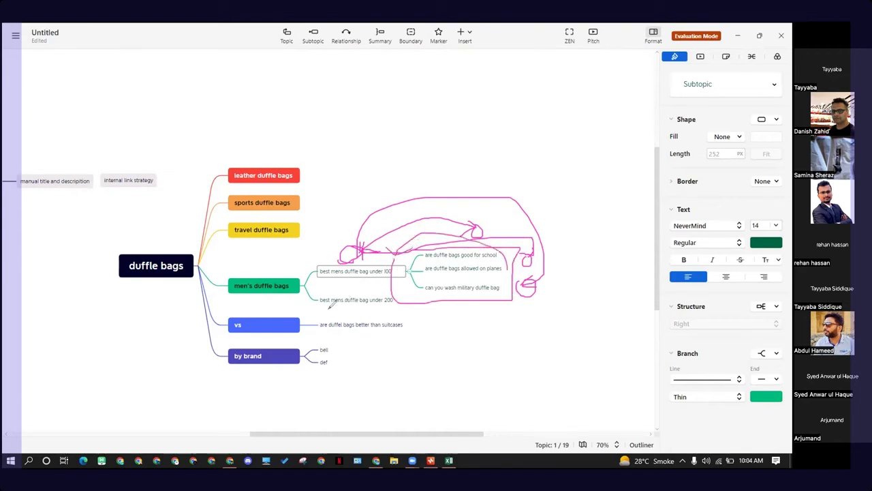
{"action": "mouse_move", "coordinate": [331, 308]}
{"action": "left_mouse_down"}
{"action": "mouse_move", "coordinate": [360, 298]}
{"action": "mouse_move", "coordinate": [363, 272]}
{"action": "left_mouse_up"}
{"action": "mouse_move", "coordinate": [456, 195]}
{"action": "left_mouse_down"}
{"action": "mouse_move", "coordinate": [444, 245]}
{"action": "mouse_move", "coordinate": [371, 300]}
{"action": "mouse_move", "coordinate": [382, 257]}
{"action": "mouse_move", "coordinate": [322, 328]}
{"action": "mouse_move", "coordinate": [456, 225]}
{"action": "mouse_move", "coordinate": [542, 258]}
{"action": "mouse_move", "coordinate": [531, 263]}
{"action": "left_mouse_up"}
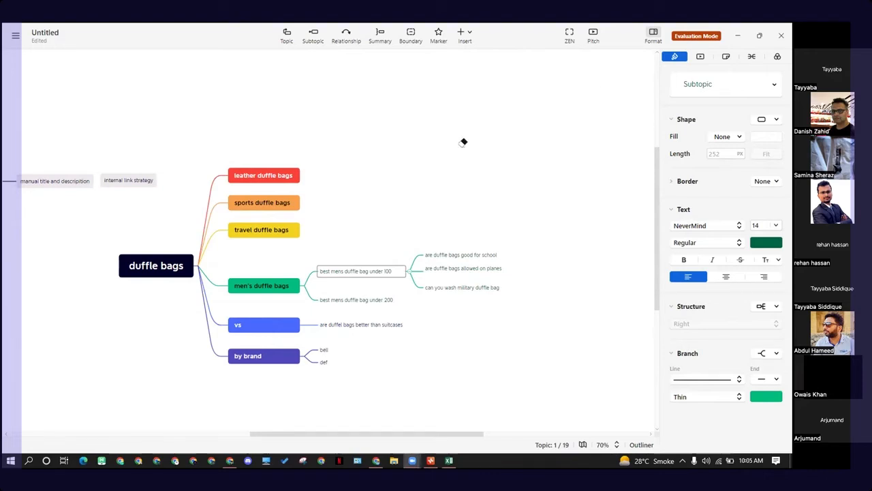
{"action": "left_click", "coordinate": [404, 154]}
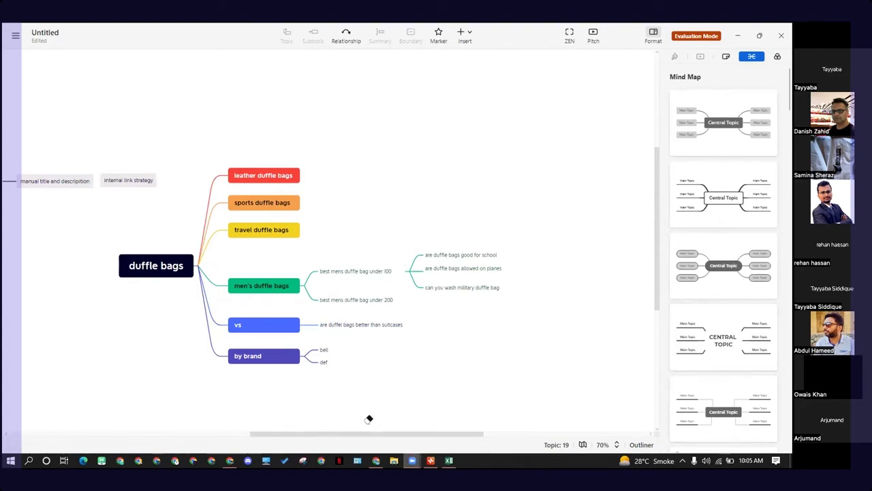
{"action": "left_click_drag", "start_coordinate": [358, 432], "coordinate": [302, 428]}
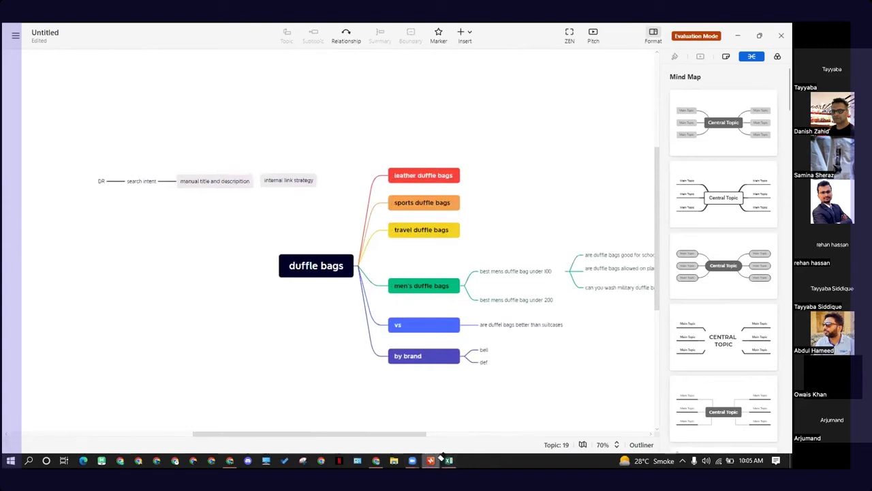
{"action": "left_click_drag", "start_coordinate": [406, 433], "coordinate": [454, 428]}
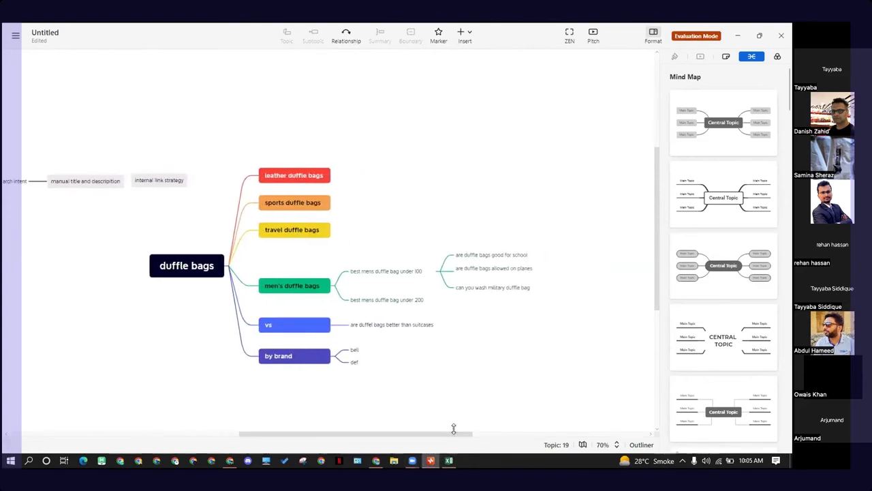
{"action": "scroll", "coordinate": [370, 385], "scroll_direction": "down", "scroll_amount": 1}
{"action": "scroll", "coordinate": [297, 354], "scroll_direction": "up", "scroll_amount": 1}
{"action": "mouse_move", "coordinate": [148, 180]}
{"action": "left_mouse_down"}
{"action": "mouse_move", "coordinate": [136, 181]}
{"action": "mouse_move", "coordinate": [129, 168]}
{"action": "mouse_move", "coordinate": [169, 177]}
{"action": "mouse_move", "coordinate": [145, 187]}
{"action": "mouse_move", "coordinate": [158, 181]}
{"action": "left_mouse_up"}
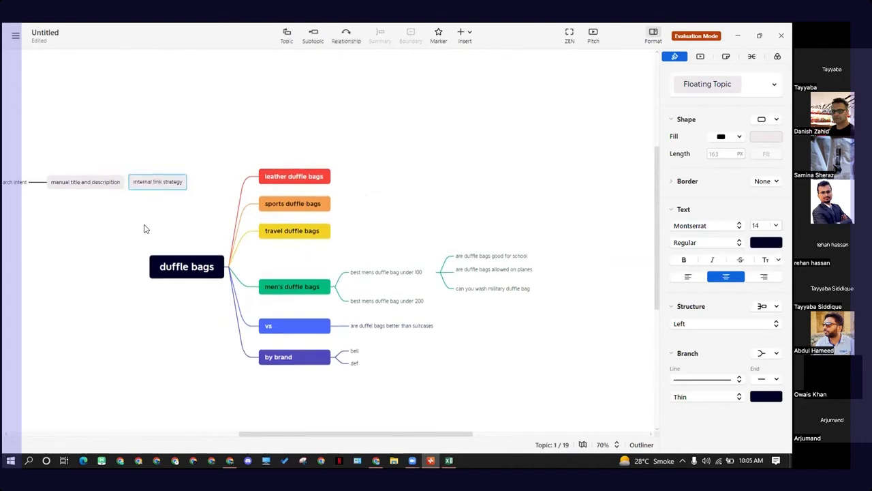
{"action": "left_click_drag", "start_coordinate": [304, 434], "coordinate": [275, 434]}
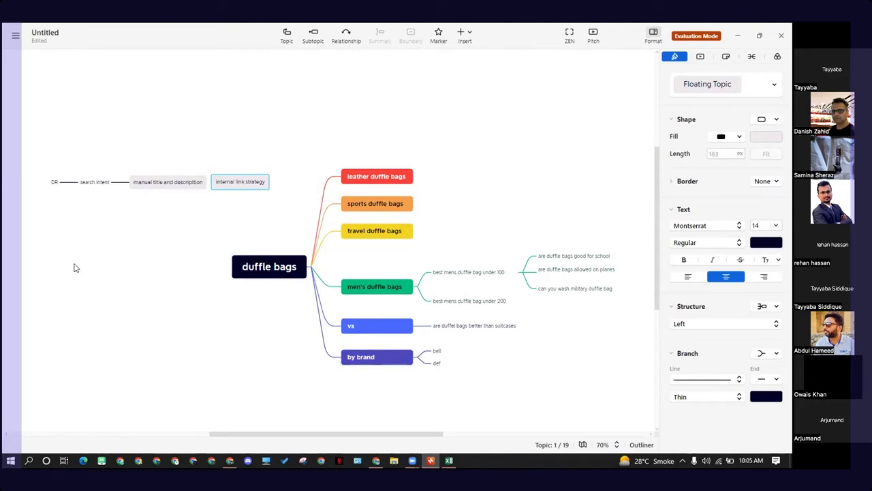
{"action": "left_click_drag", "start_coordinate": [75, 266], "coordinate": [117, 269]}
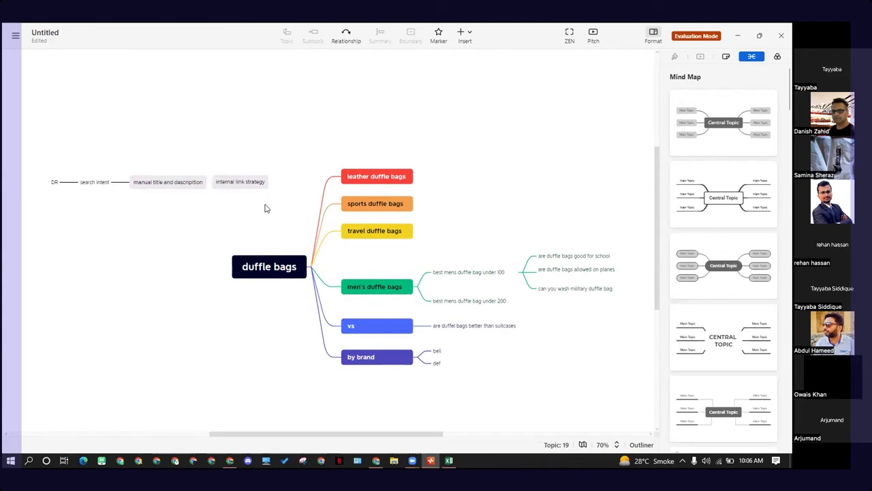
{"action": "left_click_drag", "start_coordinate": [389, 148], "coordinate": [440, 422]}
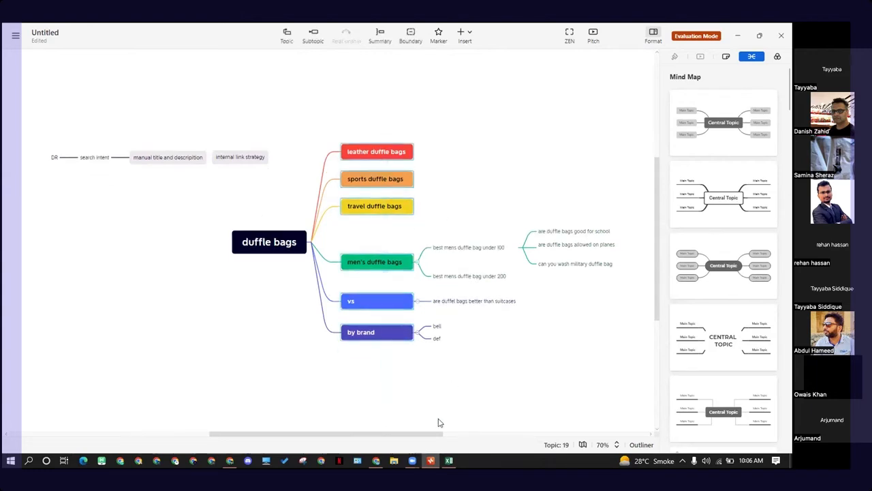
Step: Switch to the browser window, open a new tab and close the downloads bar
{"action": "mouse_move", "coordinate": [382, 464]}
{"action": "left_click", "coordinate": [456, 383]}
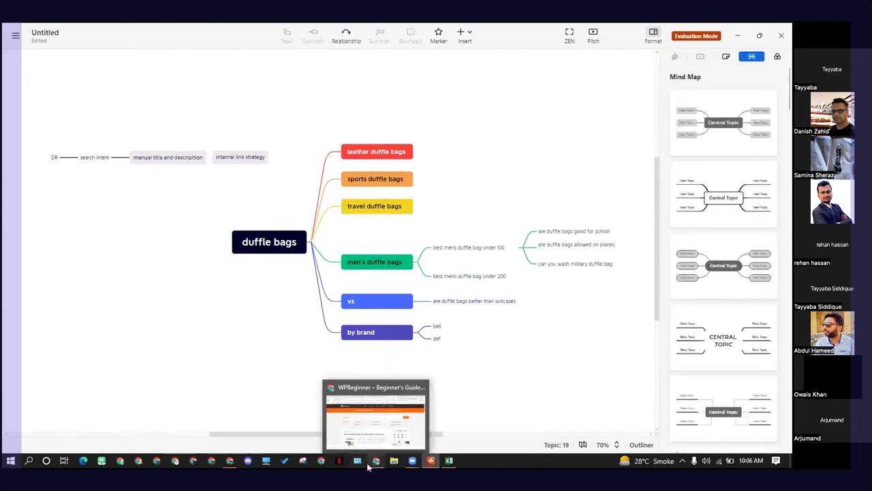
{"action": "left_click", "coordinate": [373, 463]}
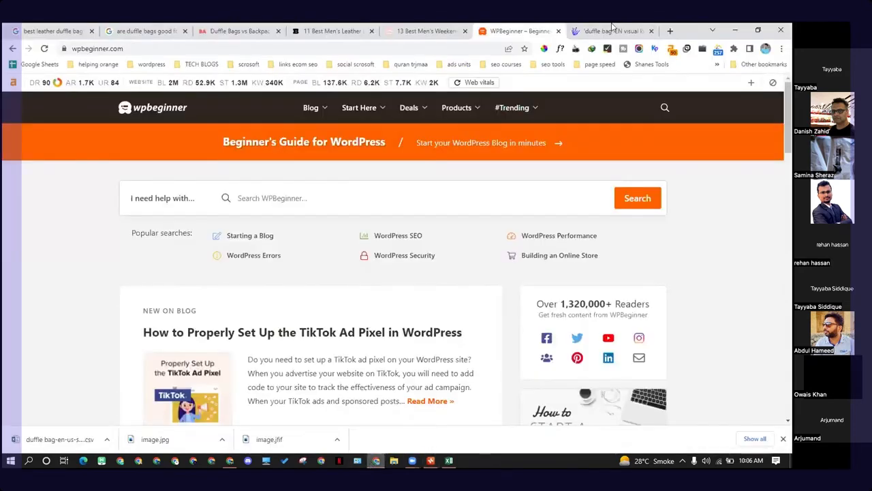
{"action": "left_click", "coordinate": [669, 30]}
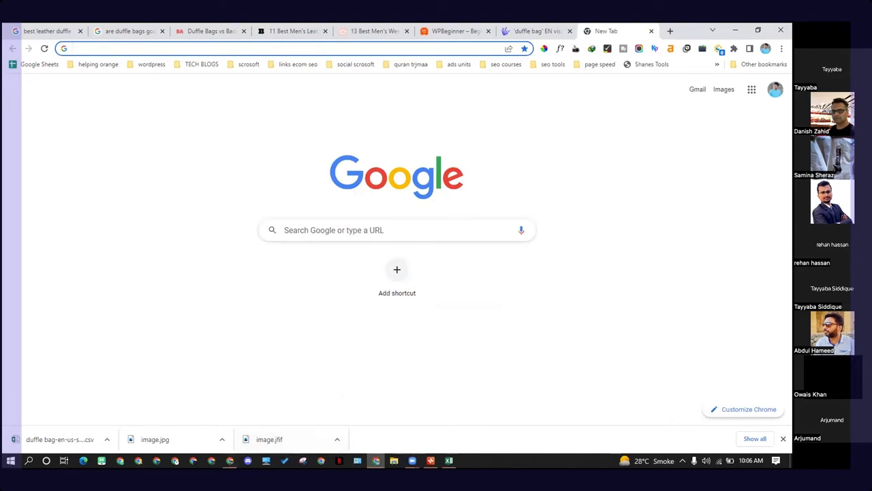
{"action": "left_click", "coordinate": [783, 438]}
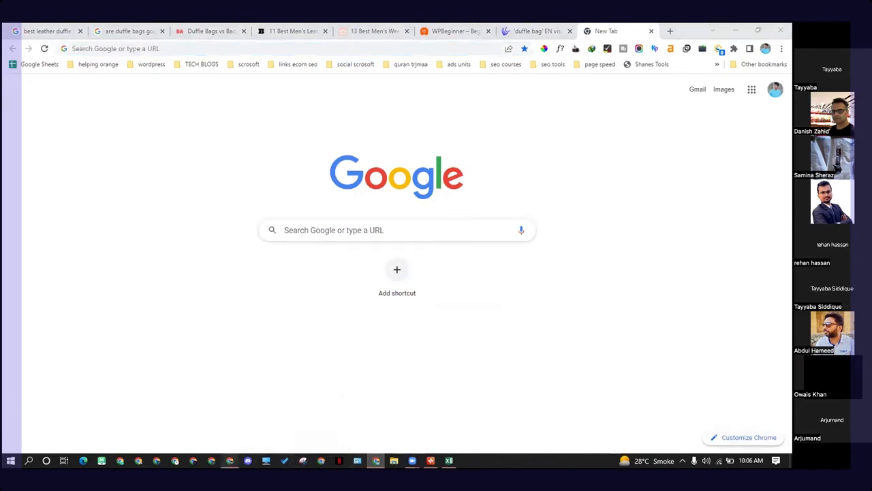
Step: Review the Semrush domain overview for wowtravel.me, down to its main organic competitors
{"action": "left_click", "coordinate": [229, 461]}
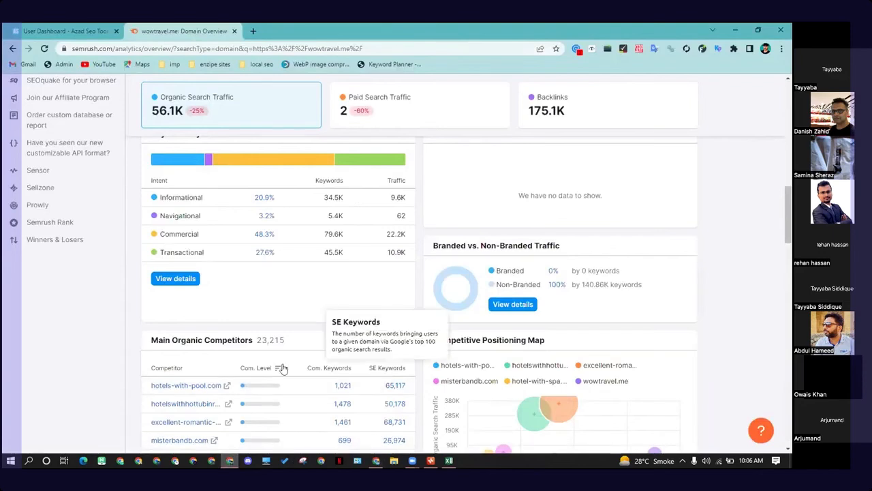
{"action": "scroll", "coordinate": [282, 367], "scroll_direction": "down", "scroll_amount": 1}
{"action": "scroll", "coordinate": [270, 368], "scroll_direction": "down", "scroll_amount": 1}
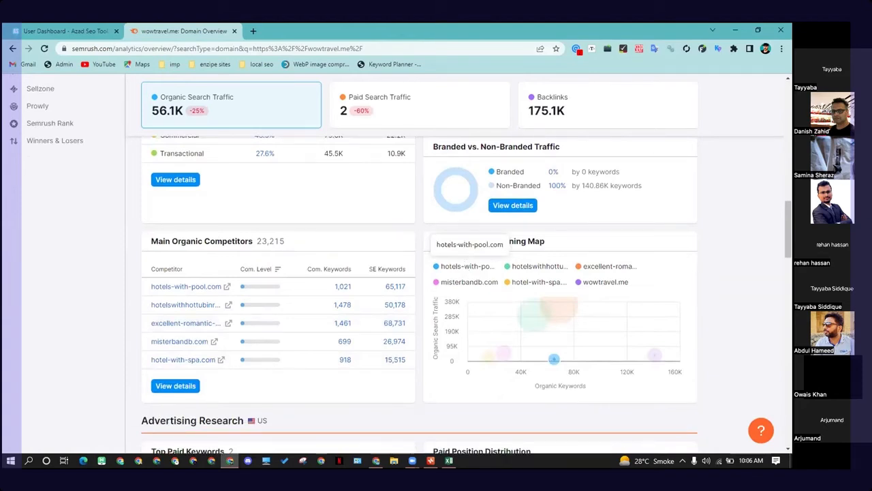
{"action": "key", "text": "alt+Tab"}
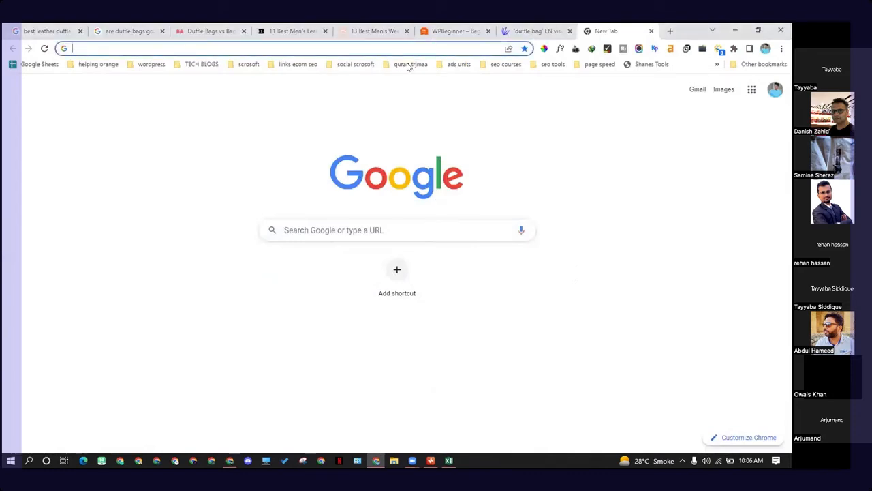
Step: Open the wowtravel.me weekender bags article and read through the Rockland Duffel Bag entry, highlighting its description
{"action": "left_click", "coordinate": [373, 31]}
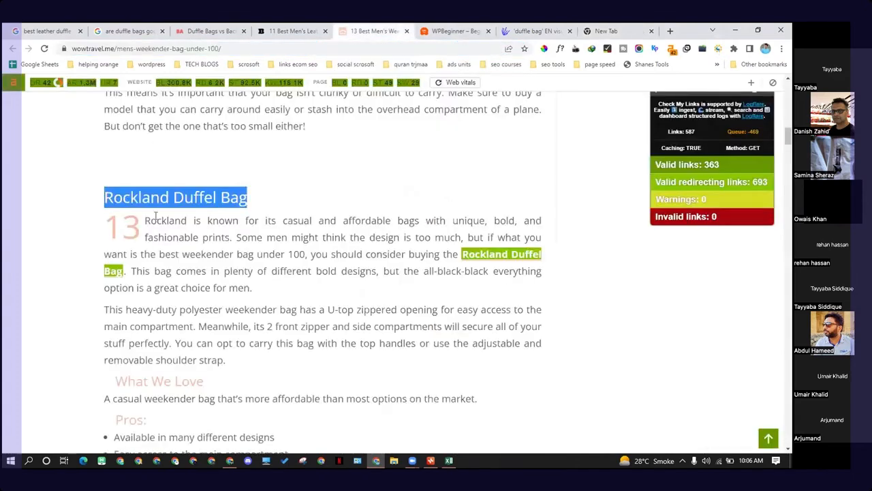
{"action": "left_click_drag", "start_coordinate": [163, 244], "coordinate": [263, 294]}
{"action": "left_click_drag", "start_coordinate": [210, 309], "coordinate": [245, 361]}
{"action": "left_click_drag", "start_coordinate": [145, 221], "coordinate": [263, 355]}
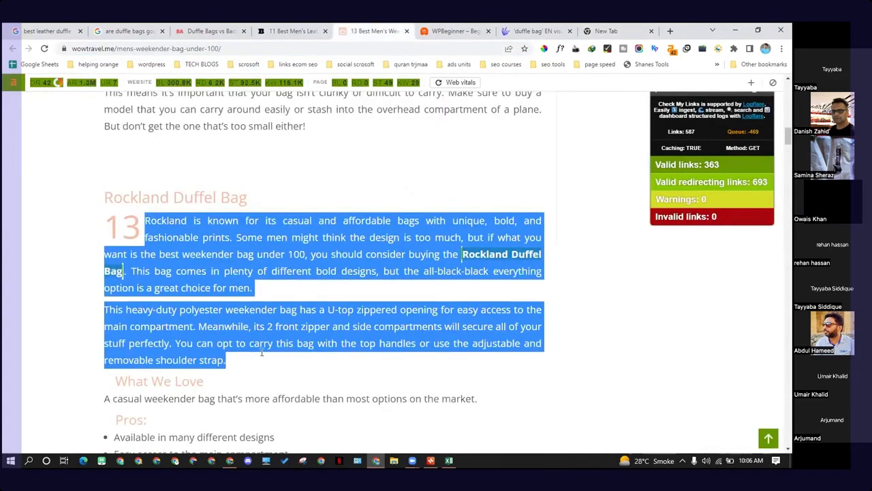
{"action": "scroll", "coordinate": [263, 334], "scroll_direction": "down", "scroll_amount": 1}
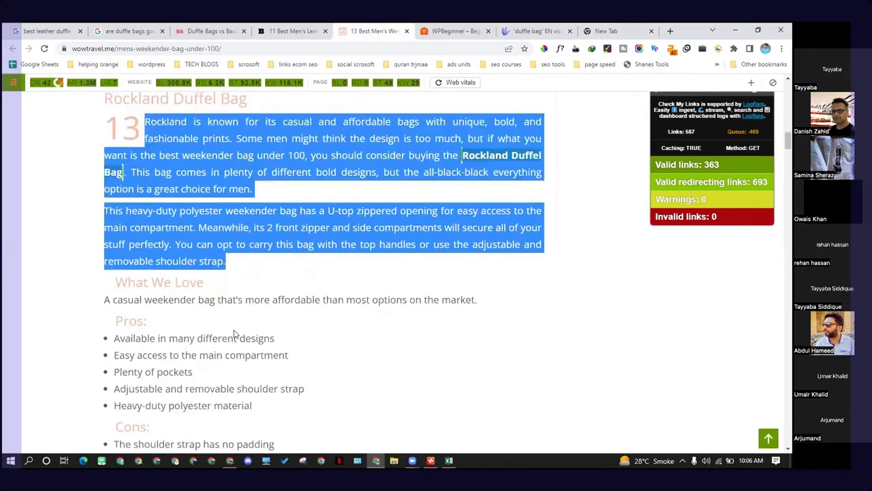
{"action": "left_click", "coordinate": [235, 334]}
{"action": "left_click_drag", "start_coordinate": [145, 122], "coordinate": [214, 246]}
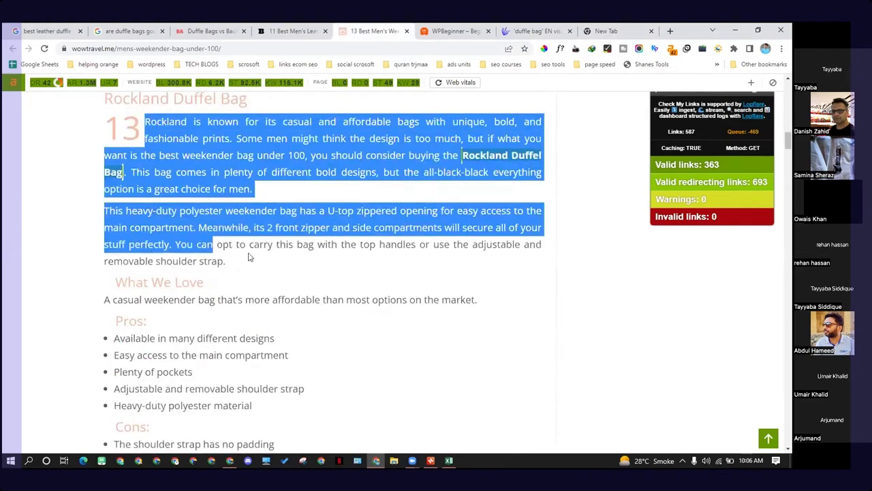
{"action": "left_click", "coordinate": [340, 255]}
{"action": "left_click_drag", "start_coordinate": [192, 199], "coordinate": [231, 267]}
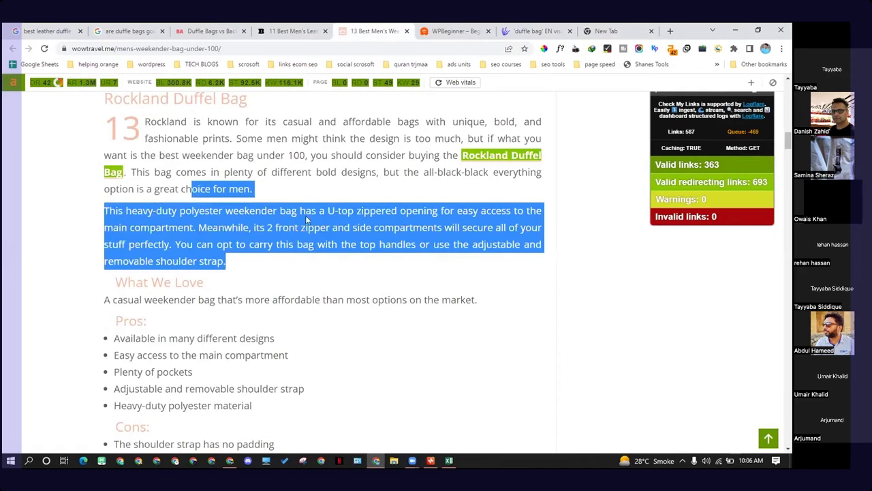
{"action": "scroll", "coordinate": [275, 239], "scroll_direction": "up", "scroll_amount": 1}
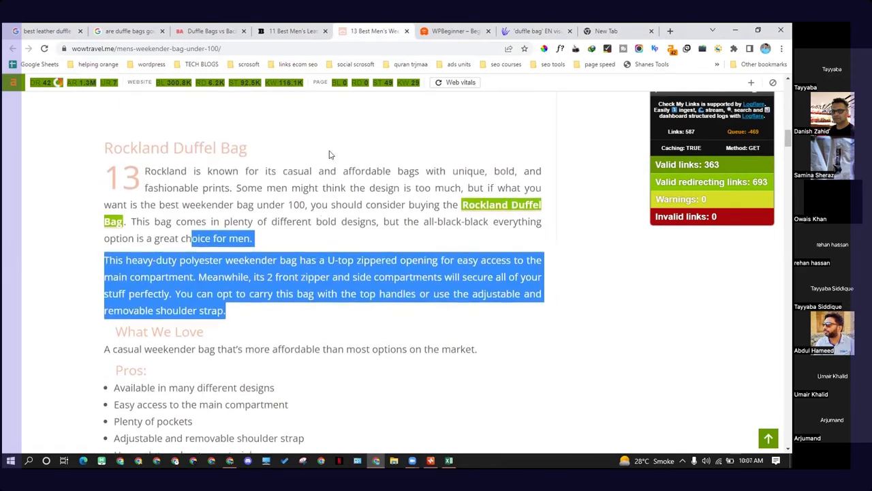
{"action": "left_click", "coordinate": [466, 169]}
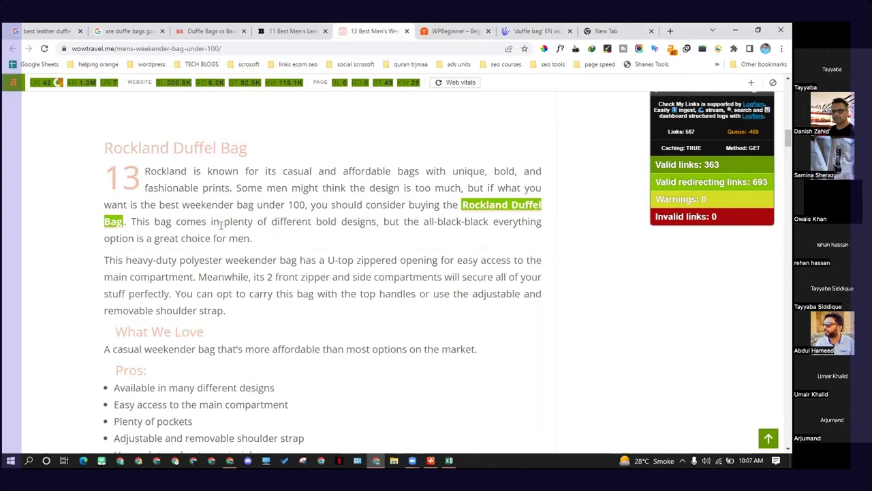
Step: Scroll through the article's product entries, briefly checking the duffle bag suggestions spreadsheet in Excel
{"action": "scroll", "coordinate": [222, 225], "scroll_direction": "down", "scroll_amount": 2}
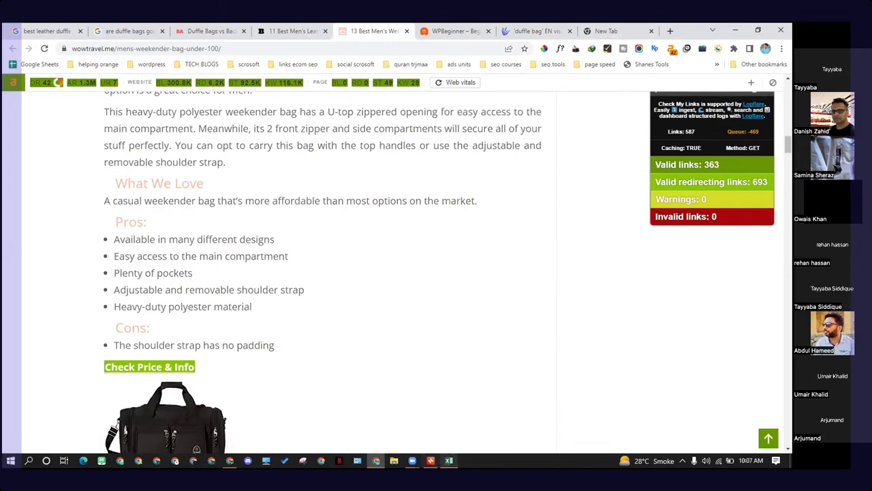
{"action": "scroll", "coordinate": [347, 304], "scroll_direction": "down", "scroll_amount": 6}
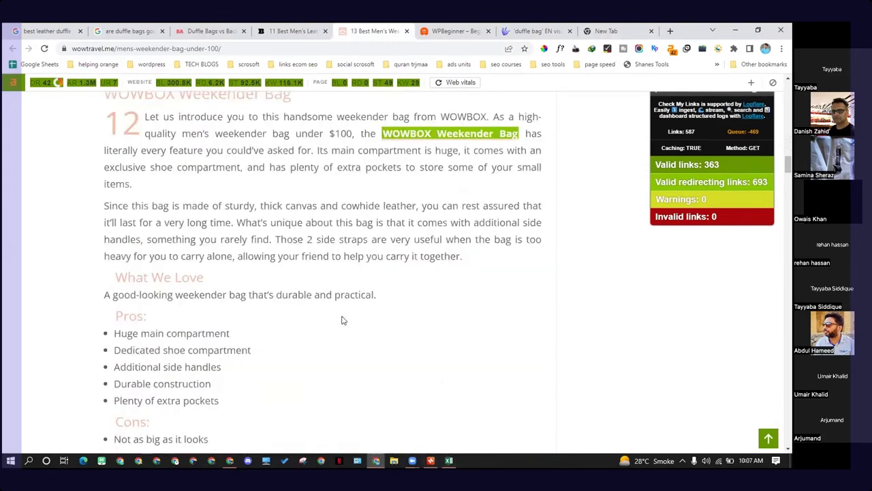
{"action": "left_click", "coordinate": [449, 460]}
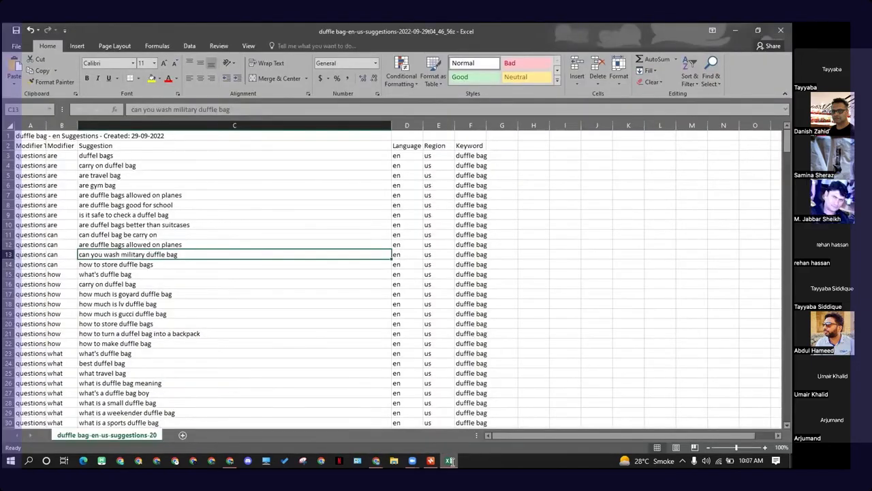
{"action": "left_click", "coordinate": [449, 461]}
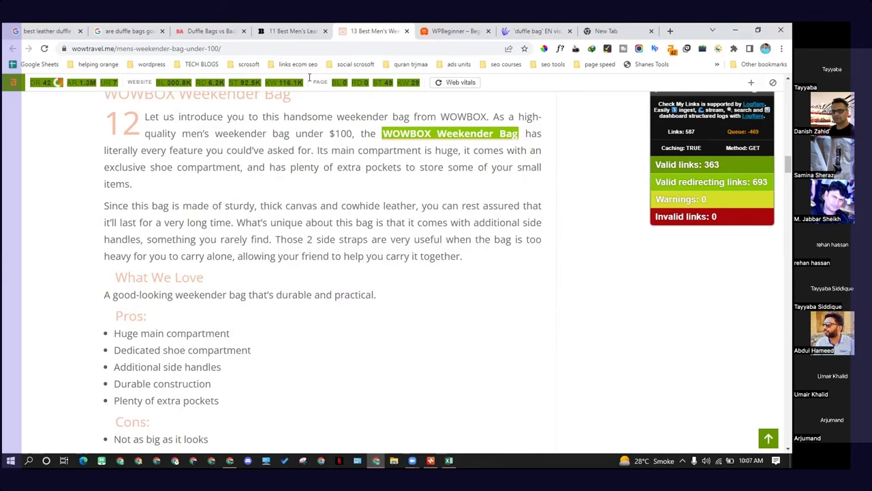
{"action": "scroll", "coordinate": [326, 187], "scroll_direction": "up", "scroll_amount": 1}
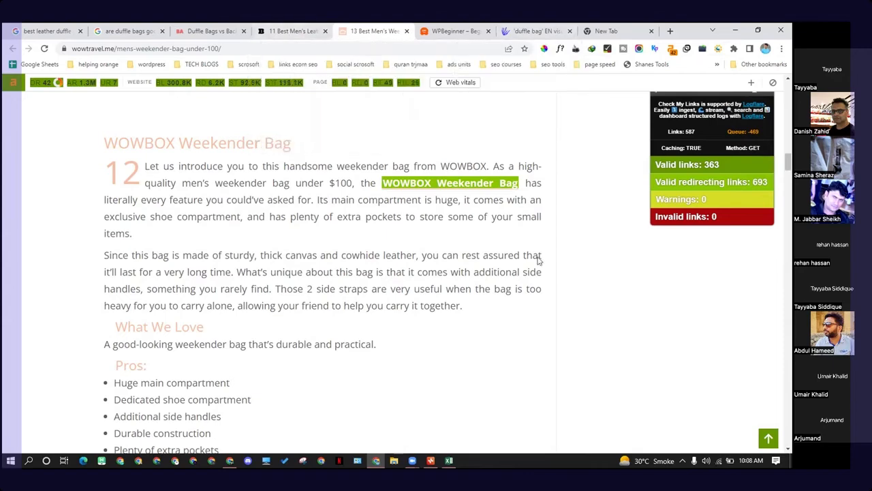
{"action": "scroll", "coordinate": [539, 257], "scroll_direction": "down", "scroll_amount": 10}
{"action": "scroll", "coordinate": [537, 250], "scroll_direction": "up", "scroll_amount": 4}
{"action": "scroll", "coordinate": [537, 249], "scroll_direction": "up", "scroll_amount": 4}
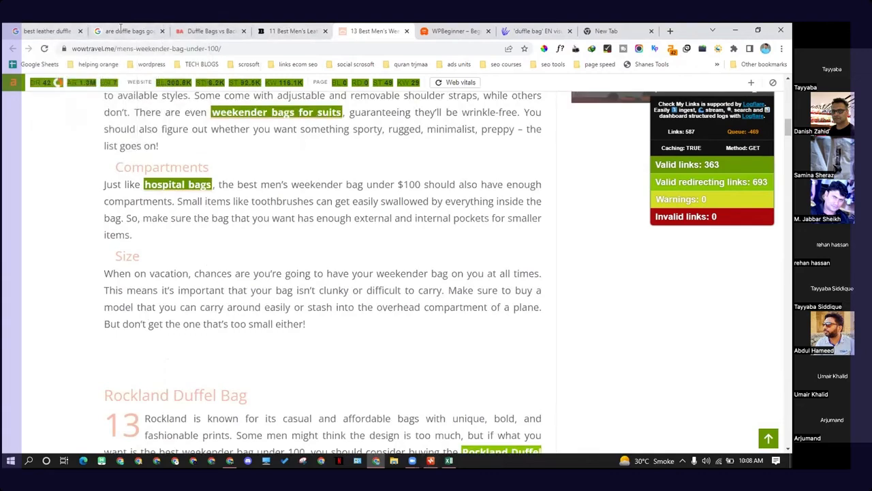
Step: Review the open competitor article tabs and the mind map's "by brand" branch, ending on the AnswerThePublic report
{"action": "left_click", "coordinate": [203, 27]}
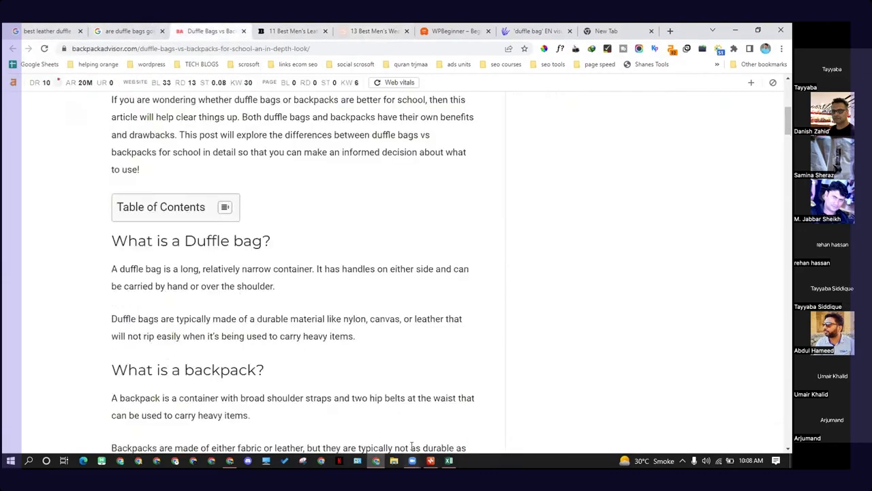
{"action": "left_click", "coordinate": [430, 461]}
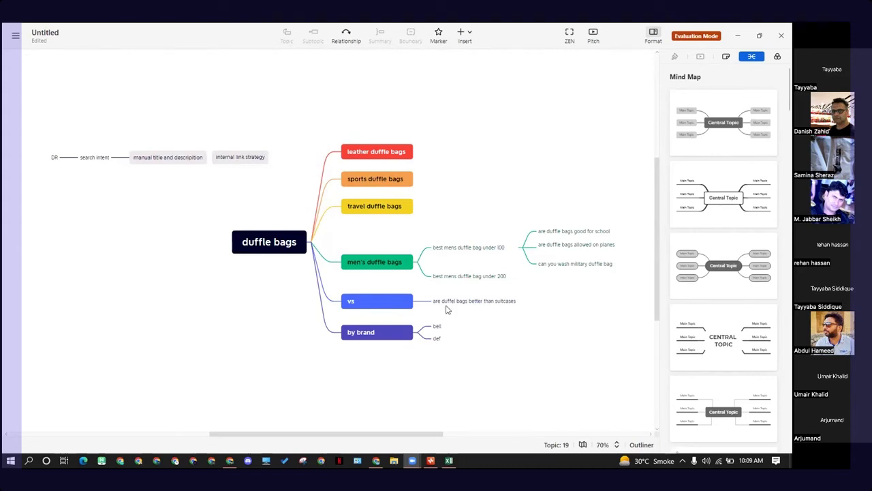
{"action": "left_click", "coordinate": [447, 329]}
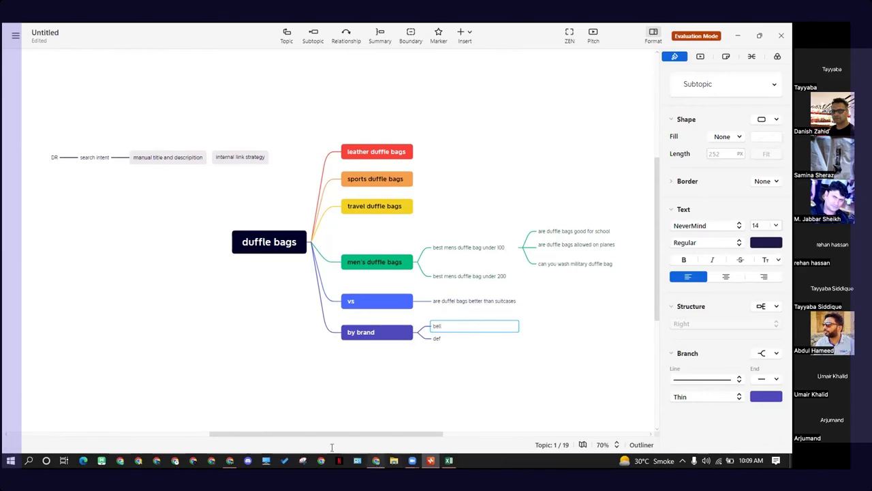
{"action": "left_click", "coordinate": [376, 461]}
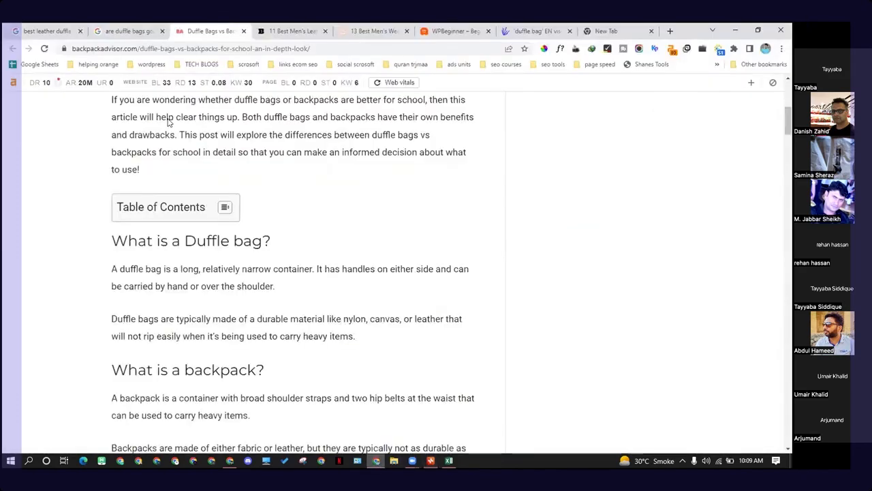
{"action": "left_click", "coordinate": [344, 28]}
{"action": "scroll", "coordinate": [240, 234], "scroll_direction": "up", "scroll_amount": 6}
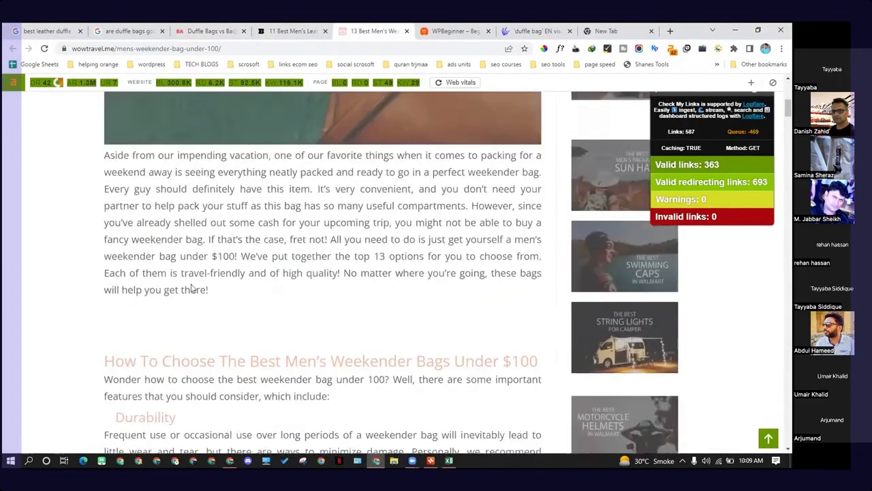
{"action": "scroll", "coordinate": [190, 287], "scroll_direction": "up", "scroll_amount": 10}
{"action": "left_click", "coordinate": [524, 28]}
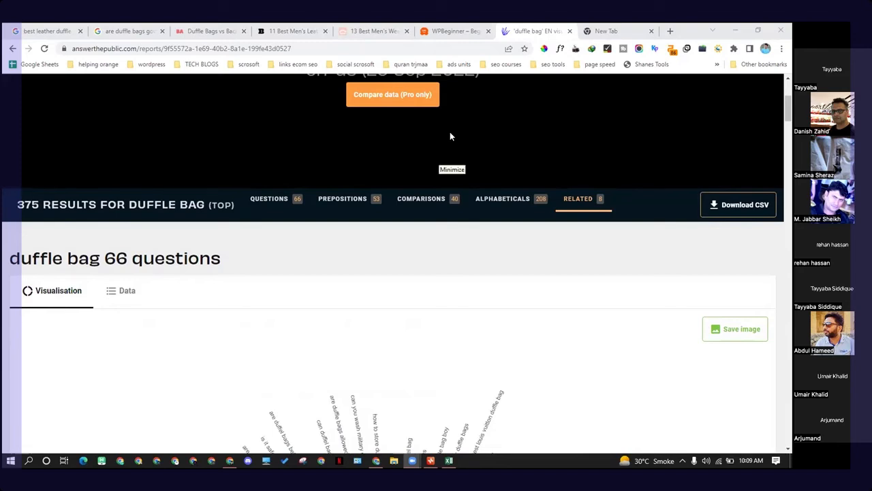
Step: Open the new tab and search Google for "sanabul on ama"
{"action": "left_click", "coordinate": [601, 32]}
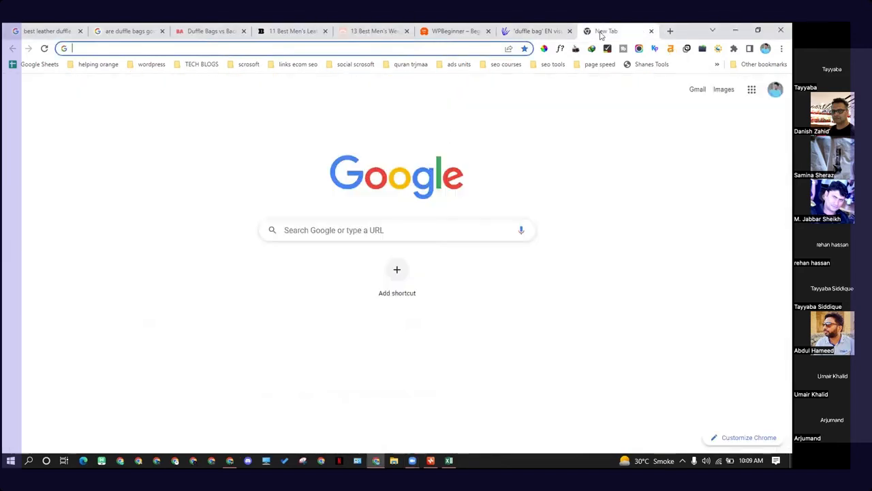
{"action": "type", "text": "san"}
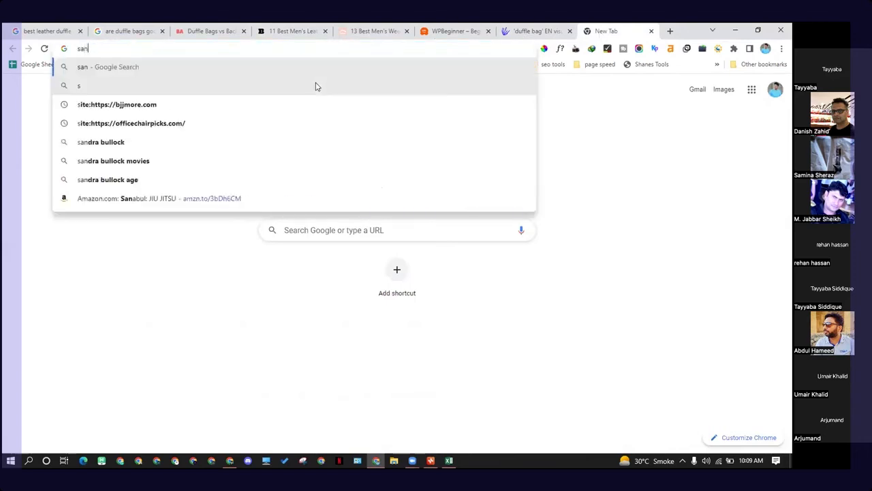
{"action": "type", "text": "abu"}
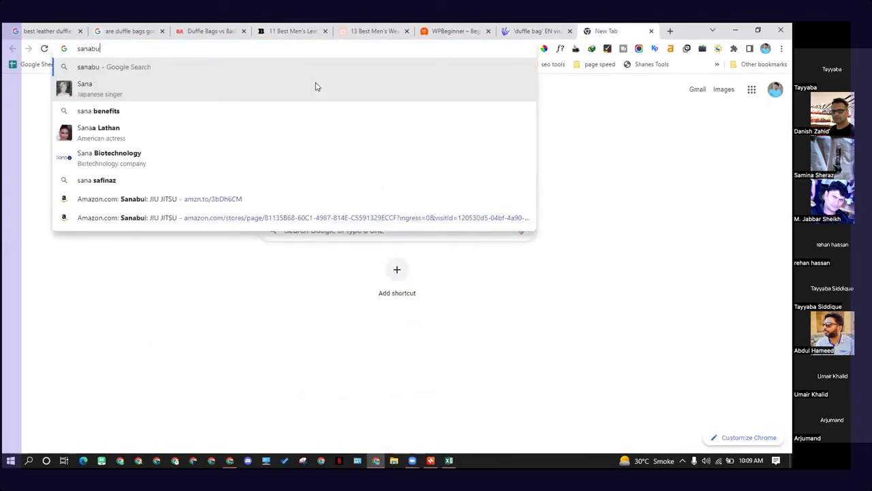
{"action": "type", "text": "l on ama"}
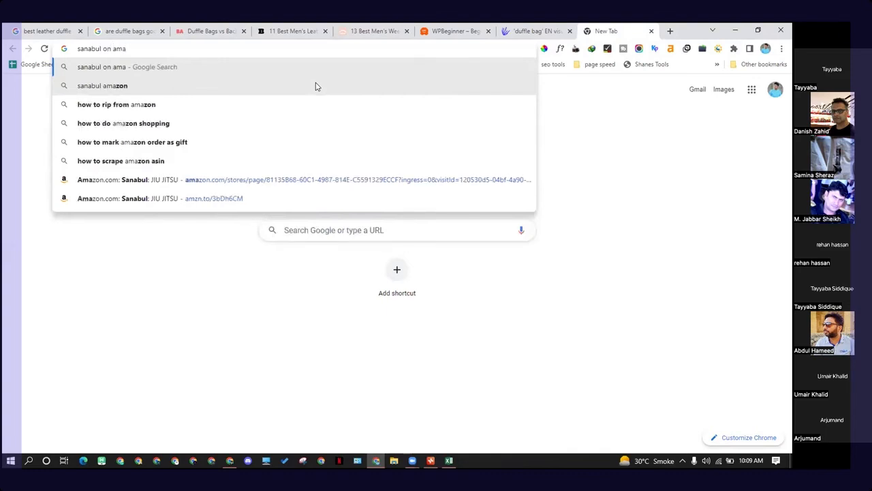
{"action": "key", "text": "Return"}
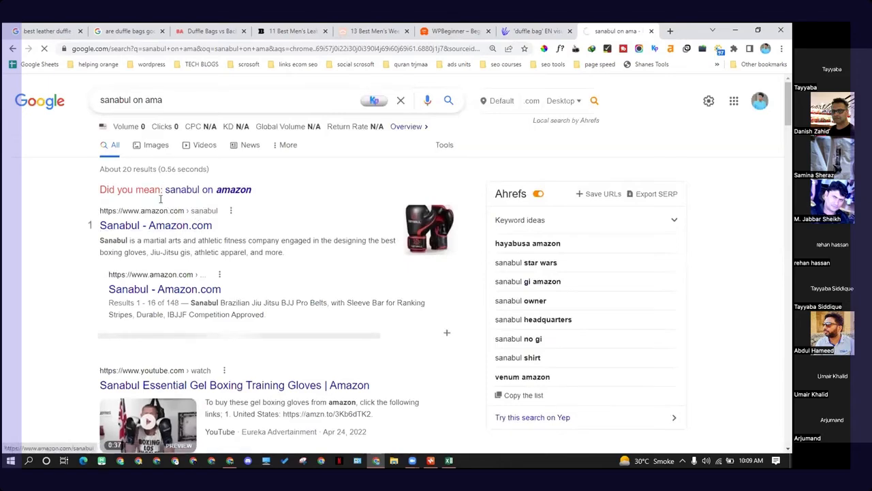
Step: Open the Sanabul Amazon store result and scroll through its product categories and best sellers
{"action": "left_click", "coordinate": [154, 222]}
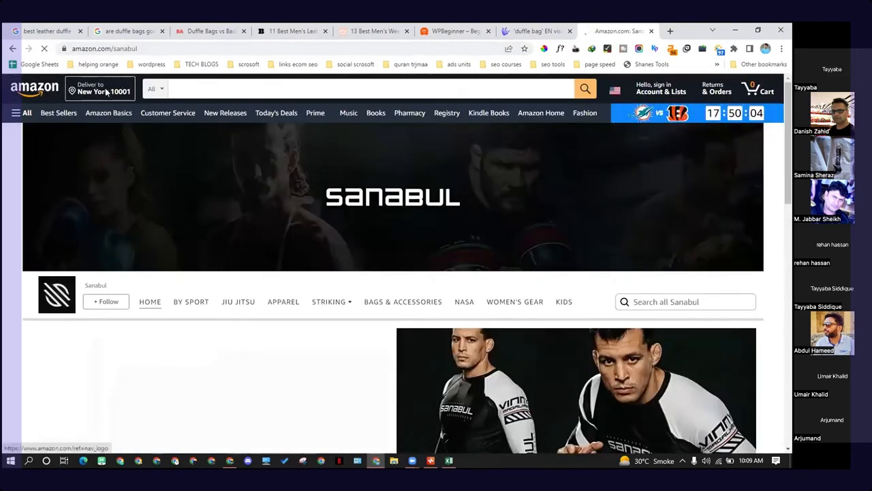
{"action": "scroll", "coordinate": [329, 210], "scroll_direction": "down", "scroll_amount": 5}
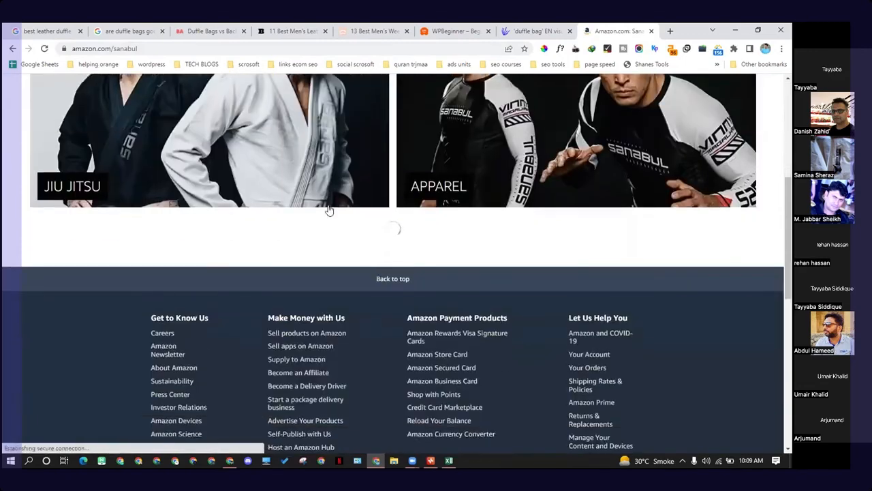
{"action": "scroll", "coordinate": [328, 206], "scroll_direction": "down", "scroll_amount": 5}
{"action": "scroll", "coordinate": [273, 208], "scroll_direction": "up", "scroll_amount": 5}
{"action": "scroll", "coordinate": [218, 252], "scroll_direction": "down", "scroll_amount": 3}
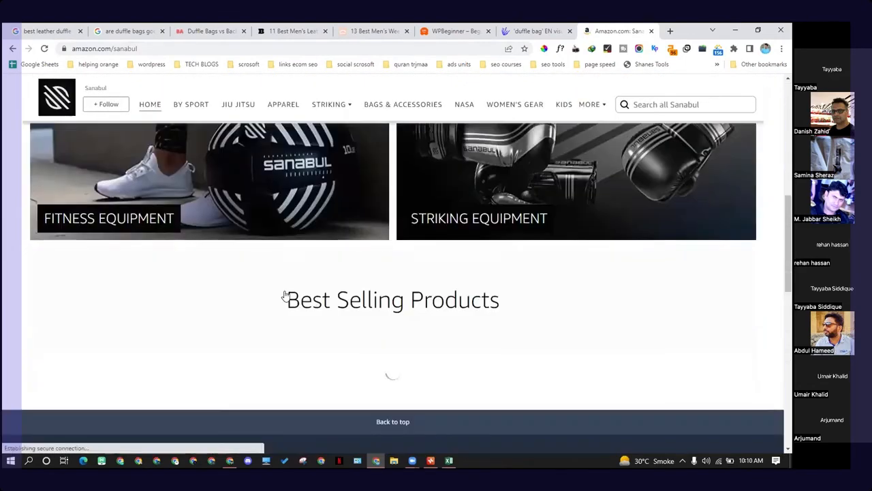
{"action": "scroll", "coordinate": [300, 259], "scroll_direction": "down", "scroll_amount": 2}
{"action": "scroll", "coordinate": [249, 266], "scroll_direction": "down", "scroll_amount": 3}
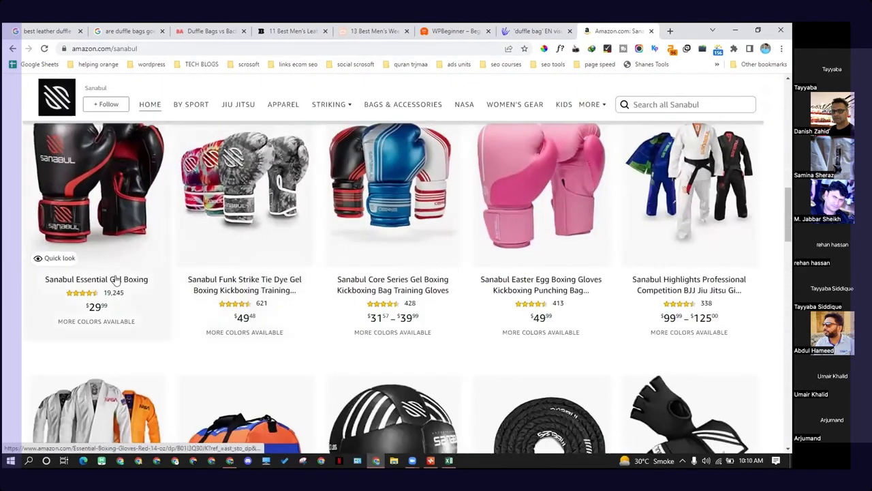
{"action": "scroll", "coordinate": [386, 250], "scroll_direction": "down", "scroll_amount": 4}
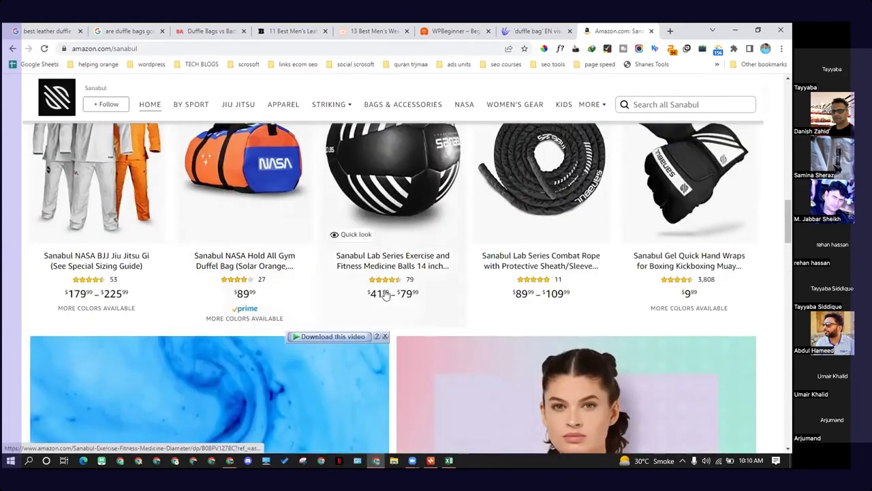
{"action": "scroll", "coordinate": [513, 299], "scroll_direction": "down", "scroll_amount": 3}
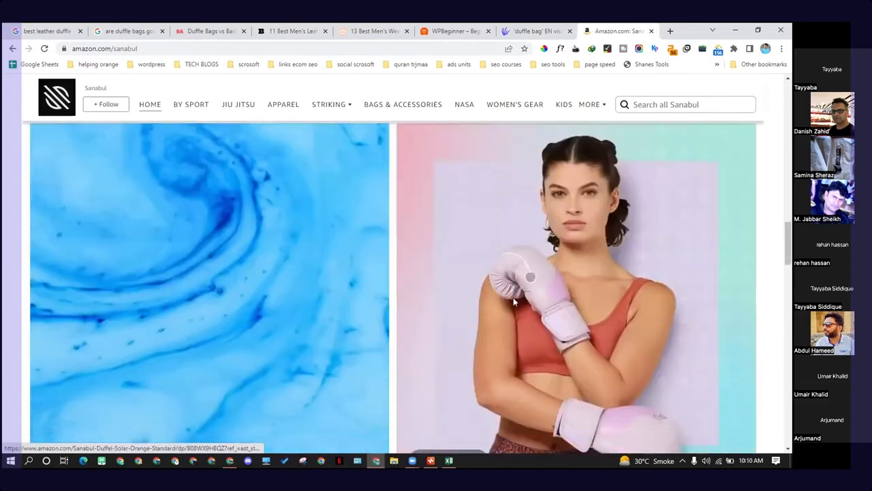
{"action": "scroll", "coordinate": [513, 297], "scroll_direction": "down", "scroll_amount": 8}
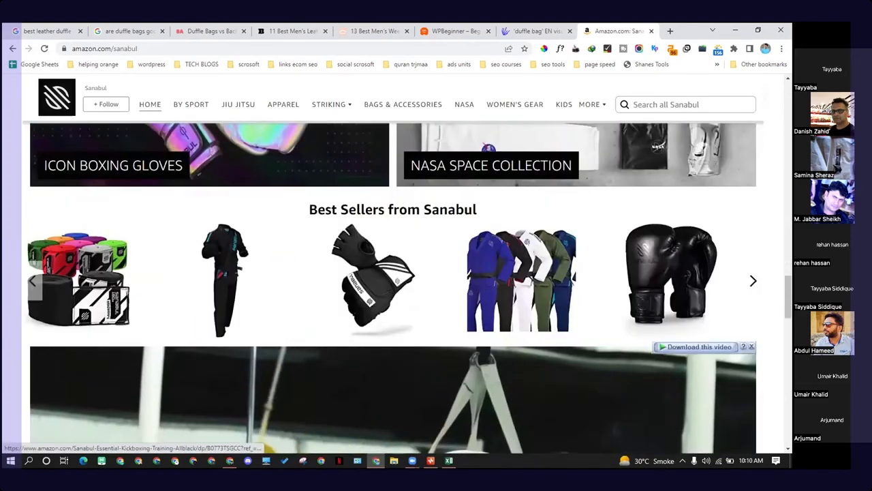
{"action": "left_click_drag", "start_coordinate": [789, 295], "coordinate": [788, 103]}
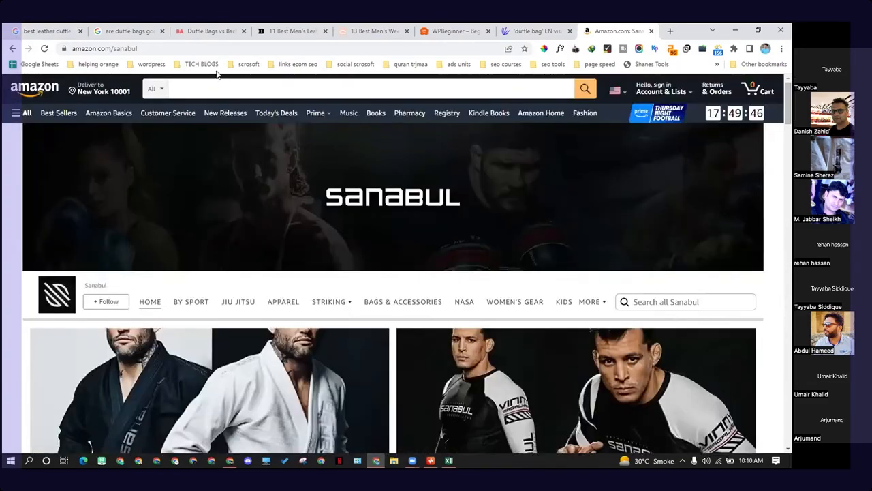
Step: Select the Sanabul store's web address and switch back to the mind map
{"action": "left_click", "coordinate": [63, 49]}
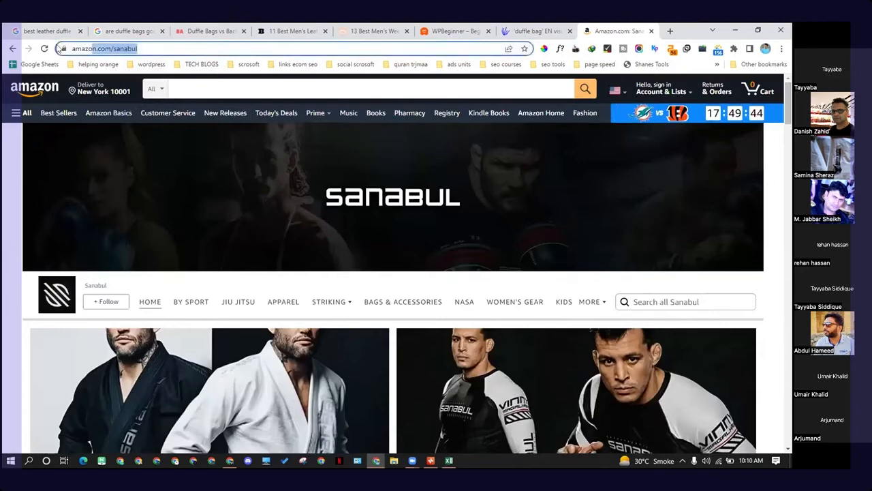
{"action": "left_click_drag", "start_coordinate": [59, 49], "coordinate": [60, 49]}
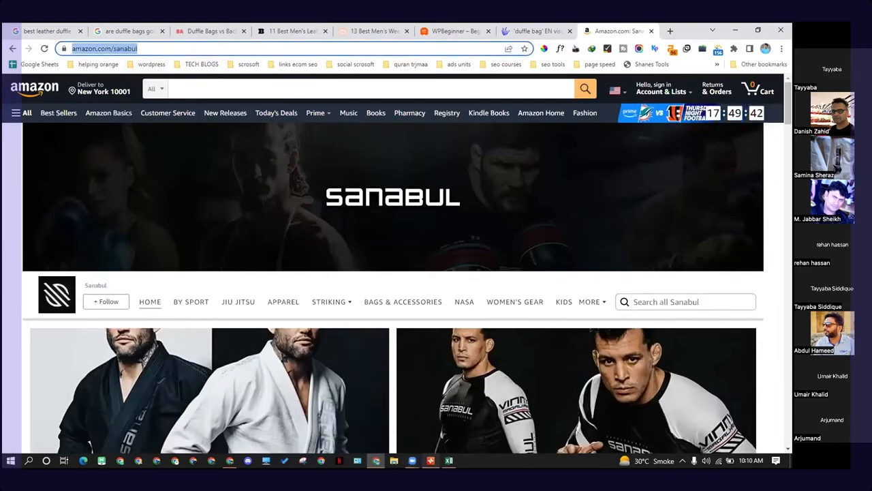
{"action": "left_click", "coordinate": [430, 461]}
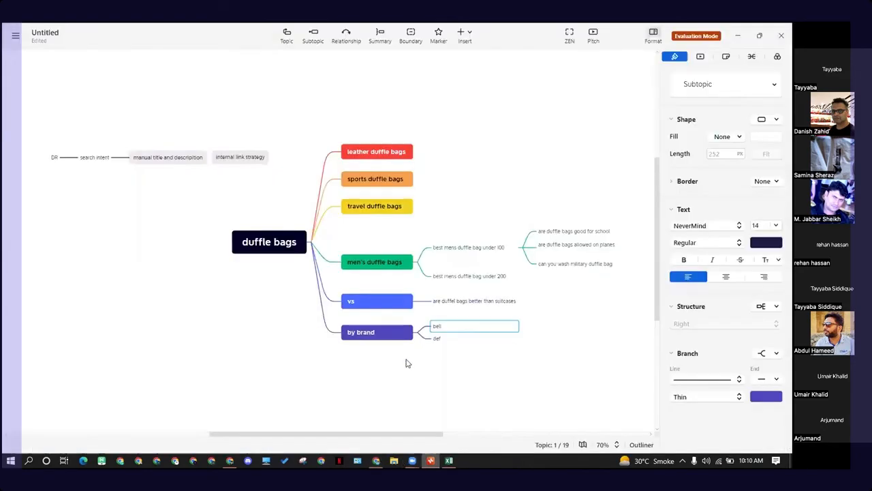
{"action": "left_click", "coordinate": [425, 462]}
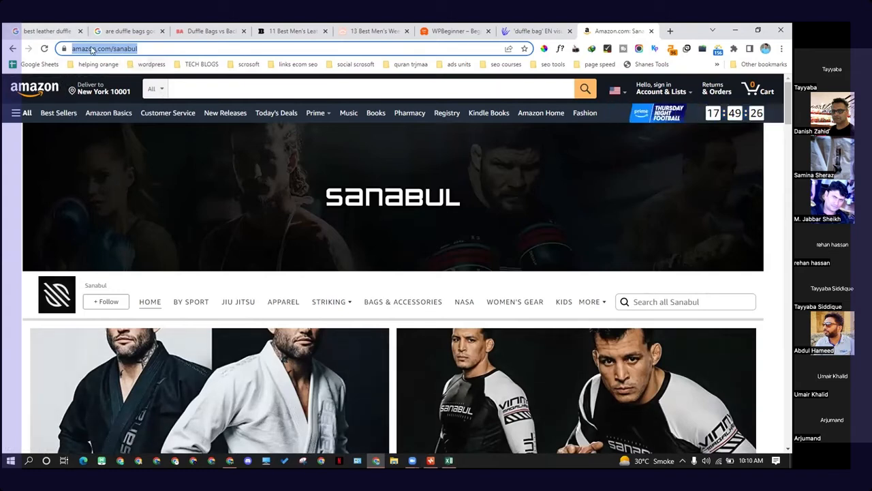
{"action": "left_click", "coordinate": [430, 461]}
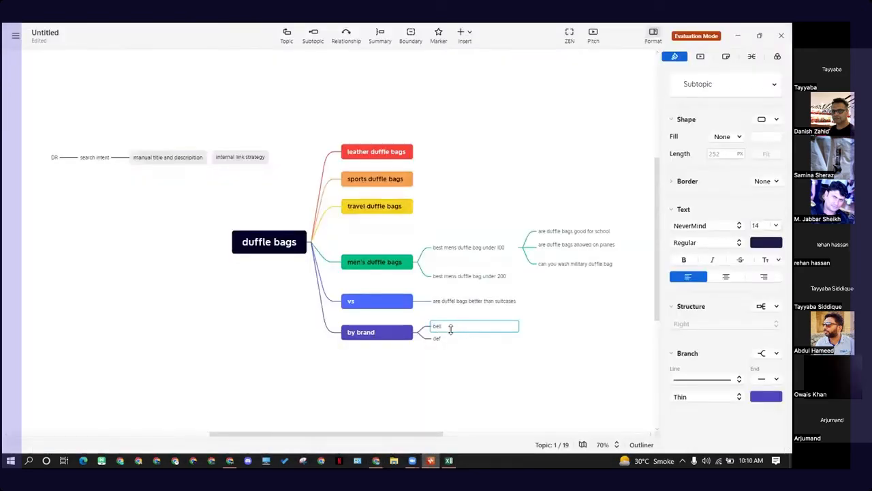
{"action": "right_click", "coordinate": [451, 329]}
{"action": "left_click", "coordinate": [495, 363]}
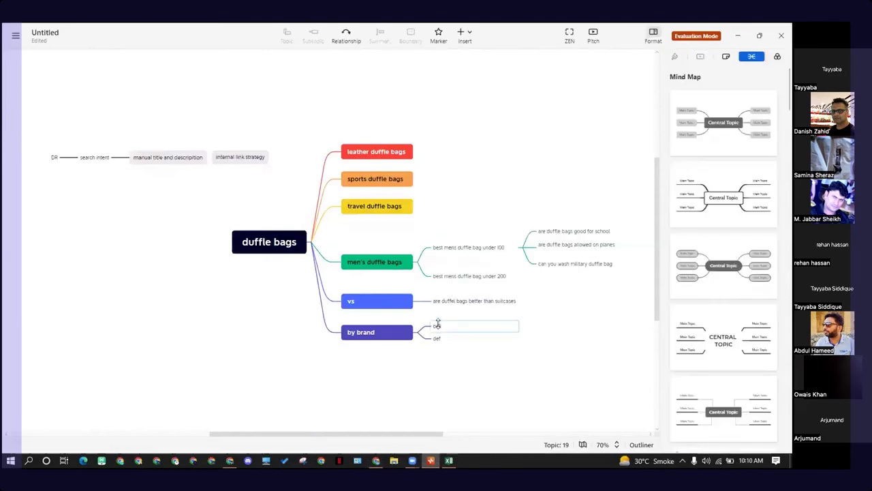
{"action": "left_click", "coordinate": [437, 324]}
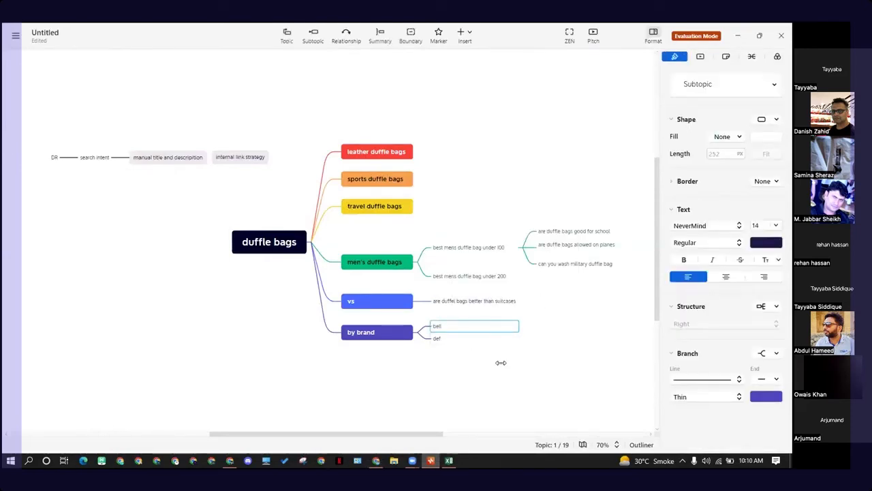
{"action": "left_click", "coordinate": [453, 330]}
{"action": "left_click", "coordinate": [453, 330]}
{"action": "left_click", "coordinate": [503, 365]}
{"action": "left_click_drag", "start_coordinate": [502, 365], "coordinate": [411, 322]}
{"action": "left_click", "coordinate": [427, 330]}
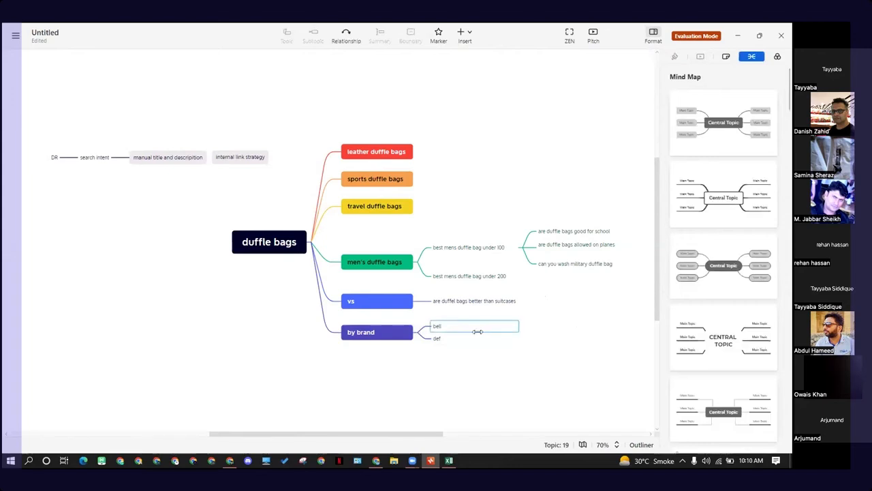
{"action": "left_click", "coordinate": [473, 331]}
{"action": "left_click", "coordinate": [396, 333]}
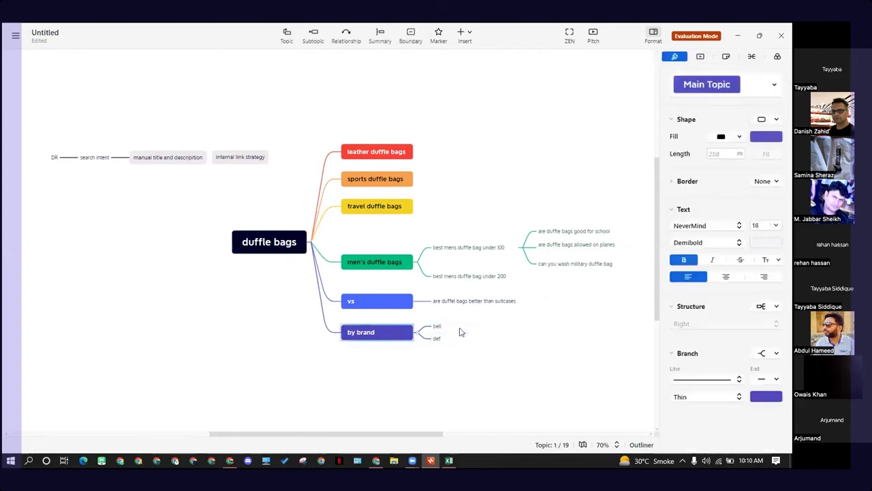
{"action": "left_click", "coordinate": [460, 332]}
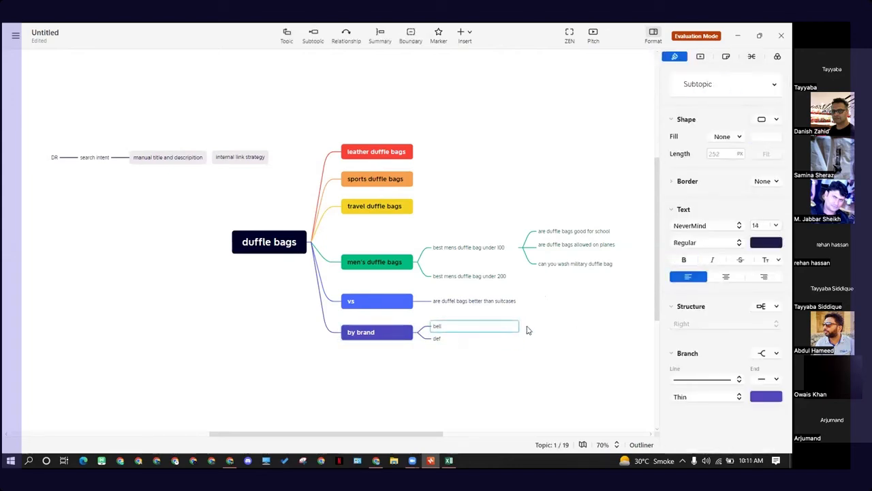
{"action": "left_click", "coordinate": [496, 350]}
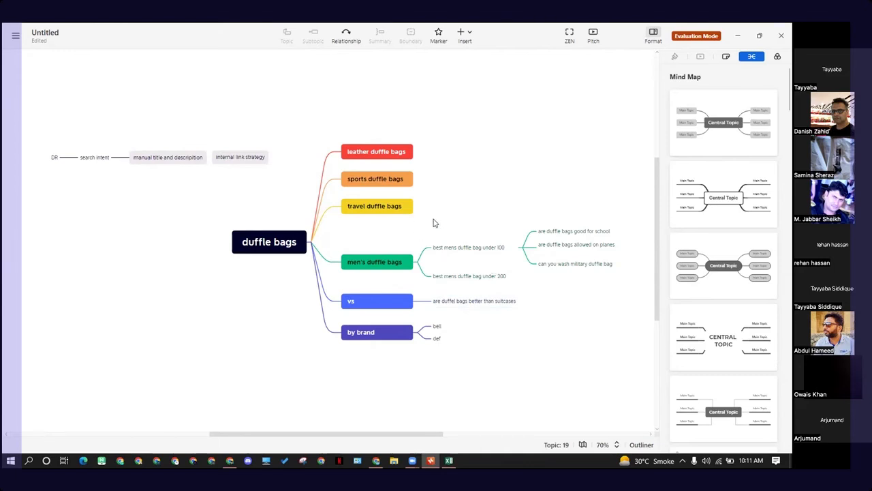
{"action": "scroll", "coordinate": [449, 225], "scroll_direction": "down", "scroll_amount": 2}
{"action": "scroll", "coordinate": [463, 266], "scroll_direction": "up", "scroll_amount": 4}
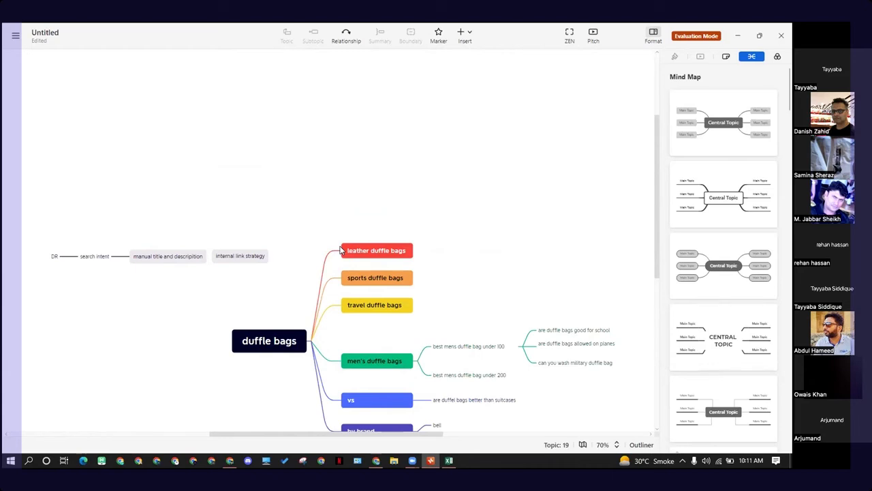
Step: Open the Tomal's Guide "best duffle bags for college students" result from the "are duffle bags good for school" search in a new tab
{"action": "left_click", "coordinate": [378, 461]}
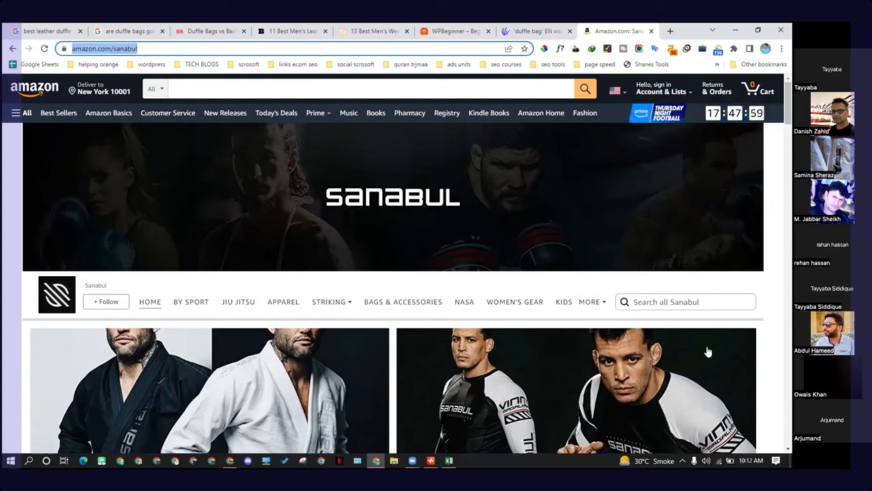
{"action": "left_click", "coordinate": [3, 225]}
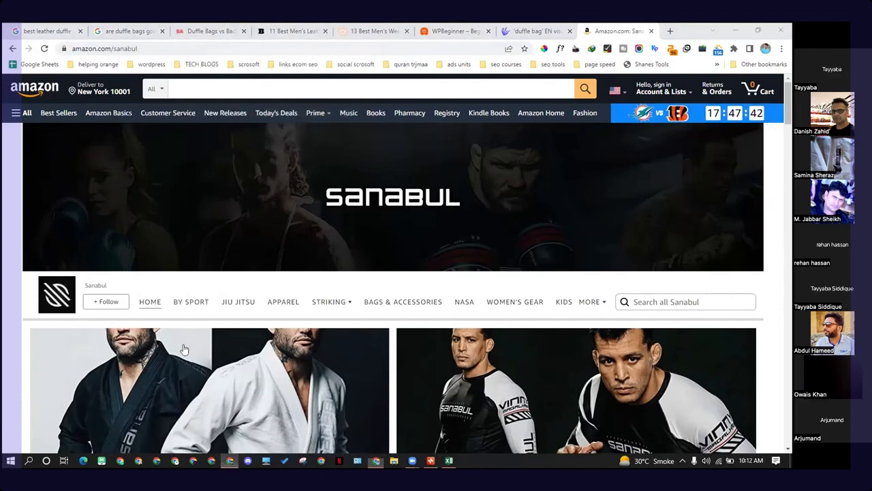
{"action": "left_click", "coordinate": [229, 460]}
{"action": "left_click", "coordinate": [230, 460]}
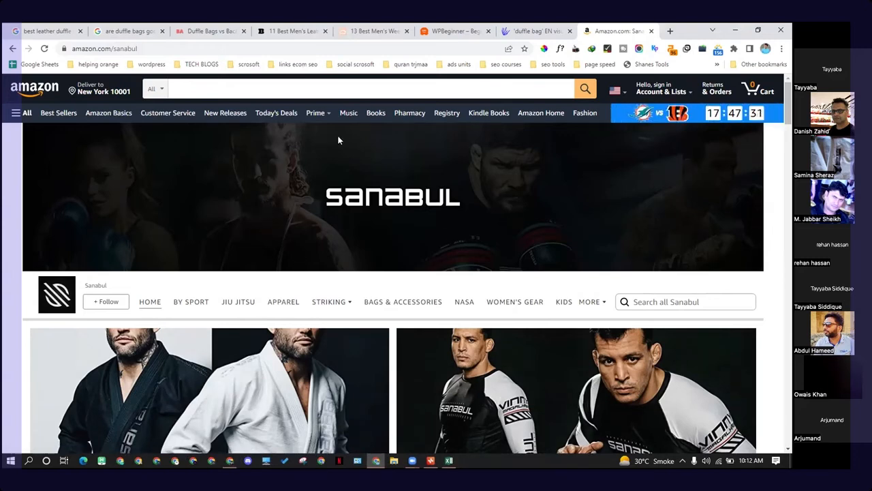
{"action": "left_click", "coordinate": [374, 30]}
{"action": "left_click", "coordinate": [293, 30]}
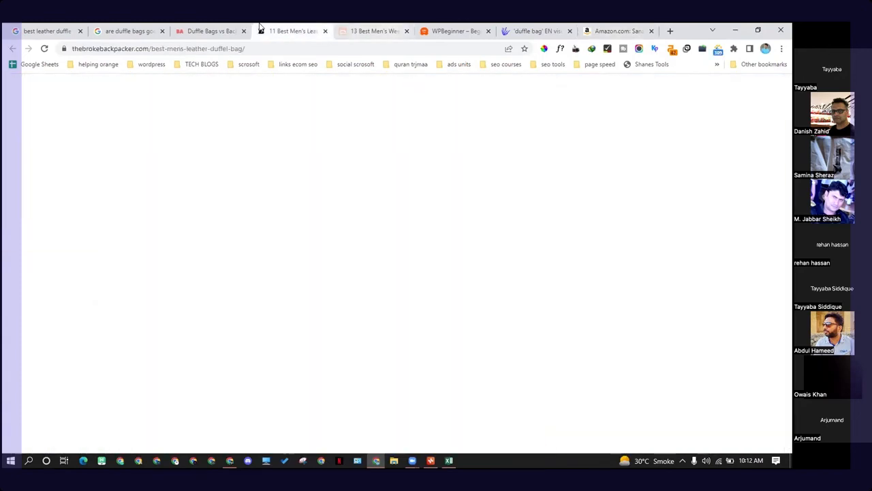
{"action": "left_click", "coordinate": [129, 31]}
{"action": "left_click_drag", "start_coordinate": [100, 89], "coordinate": [105, 153]}
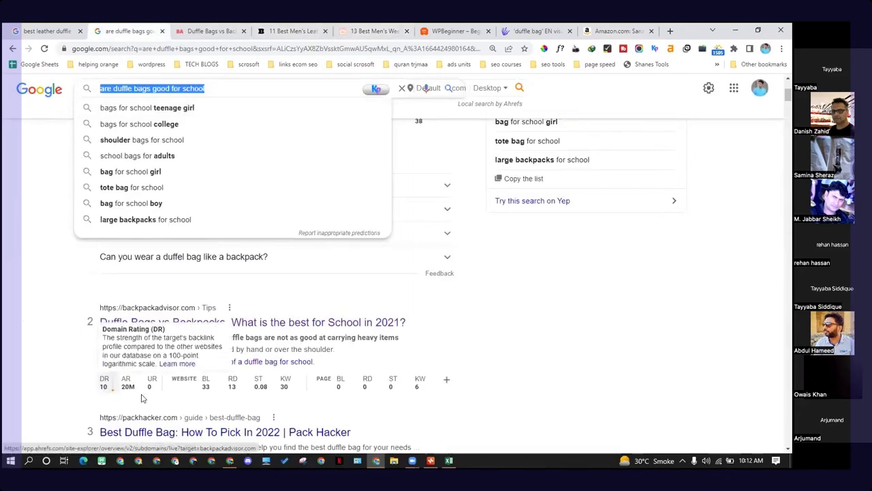
{"action": "scroll", "coordinate": [261, 394], "scroll_direction": "down", "scroll_amount": 3}
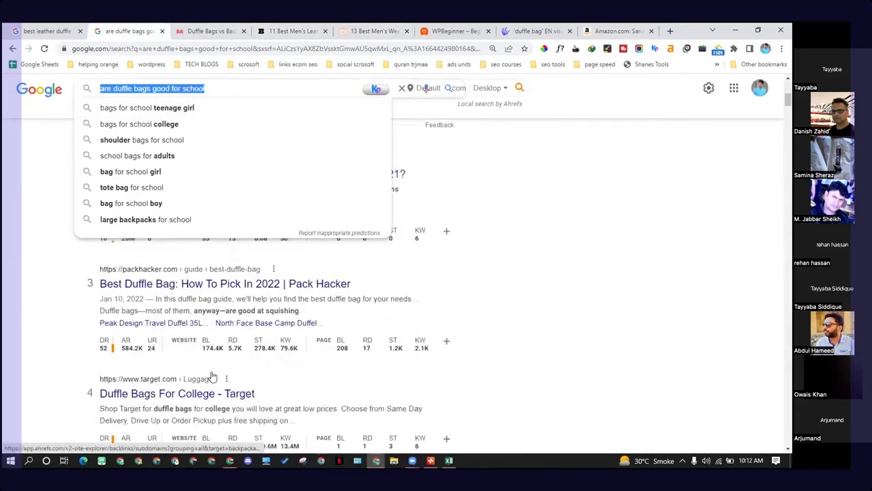
{"action": "left_click", "coordinate": [87, 338]}
{"action": "scroll", "coordinate": [144, 301], "scroll_direction": "down", "scroll_amount": 4}
{"action": "scroll", "coordinate": [144, 300], "scroll_direction": "down", "scroll_amount": 9}
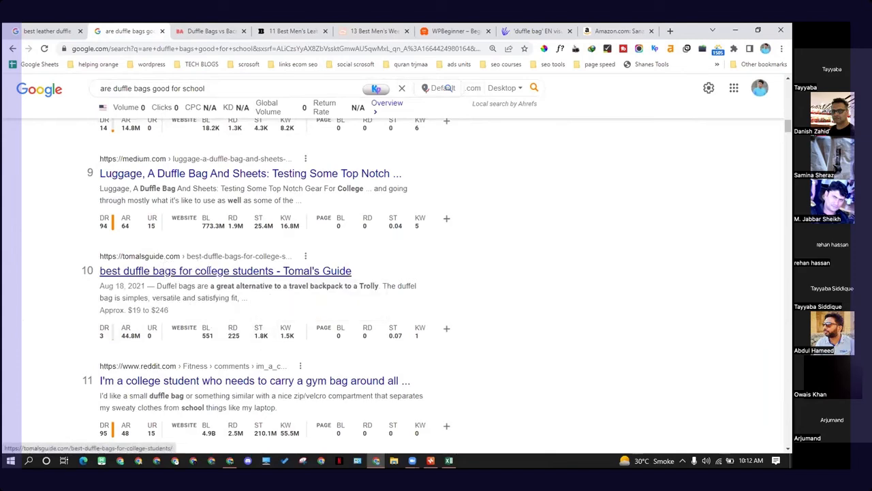
{"action": "right_click", "coordinate": [157, 273]}
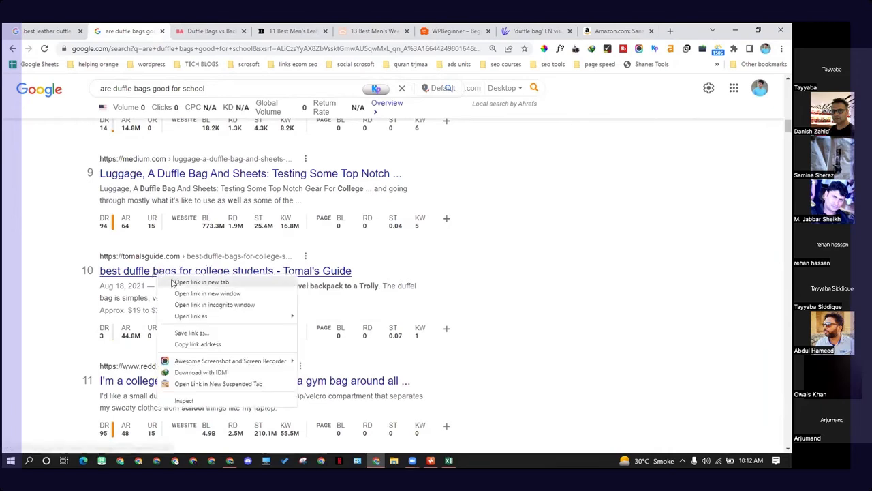
{"action": "left_click", "coordinate": [216, 283]}
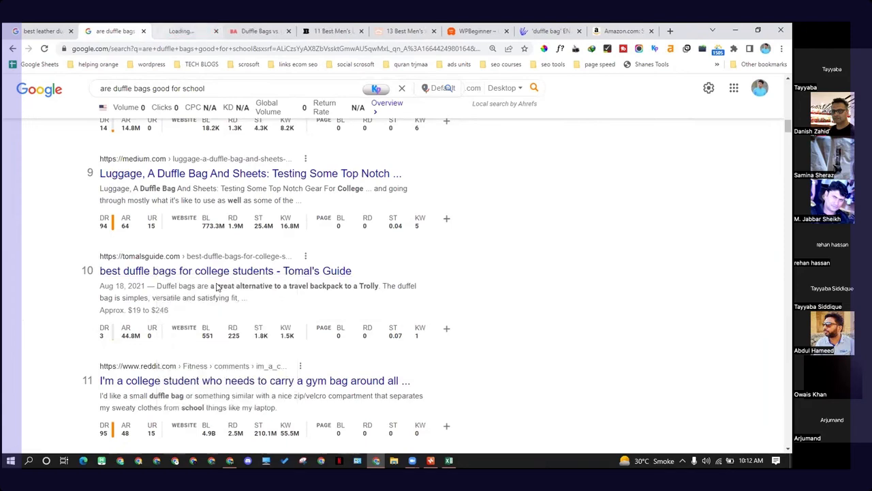
Step: Switch to the new Tomal's Guide tab and copy its web address
{"action": "left_click", "coordinate": [179, 32]}
{"action": "left_click_drag", "start_coordinate": [126, 47], "coordinate": [31, 48]}
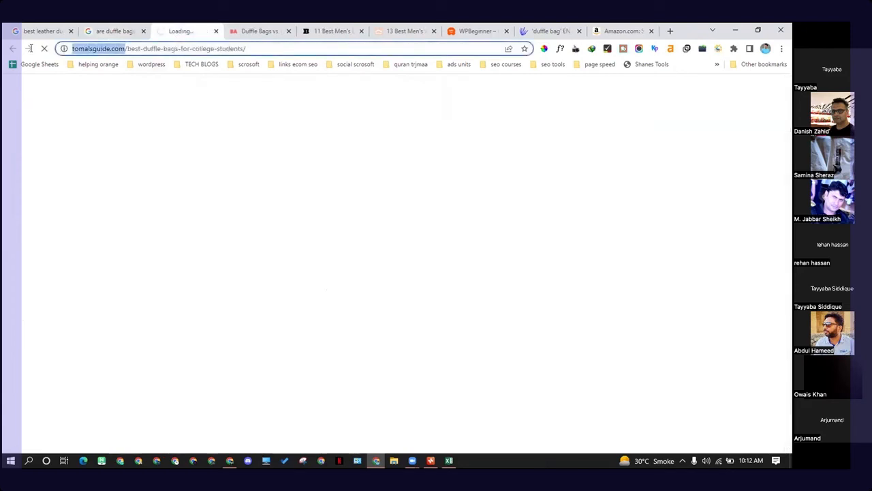
{"action": "right_click", "coordinate": [121, 50]}
{"action": "left_click", "coordinate": [154, 121]}
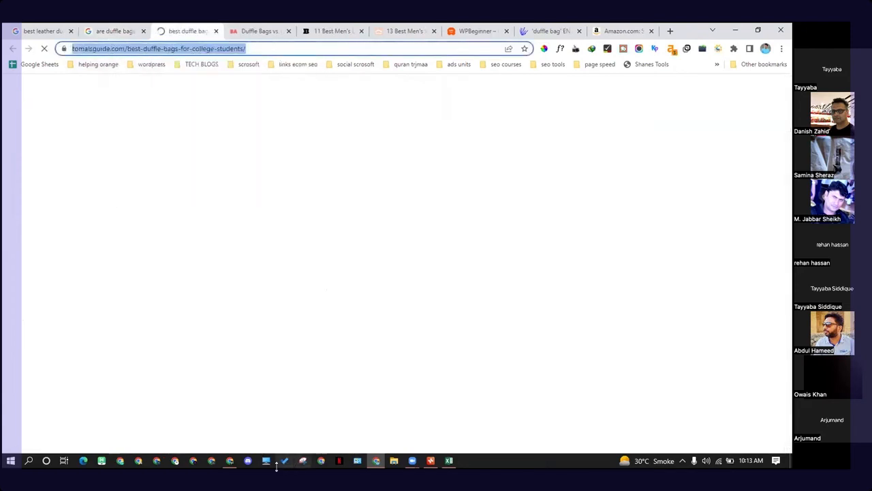
Step: Scroll through the remaining "are duffle bags good for school" results, reviewing each site's authority and keyword metrics
{"action": "left_click", "coordinate": [230, 460]}
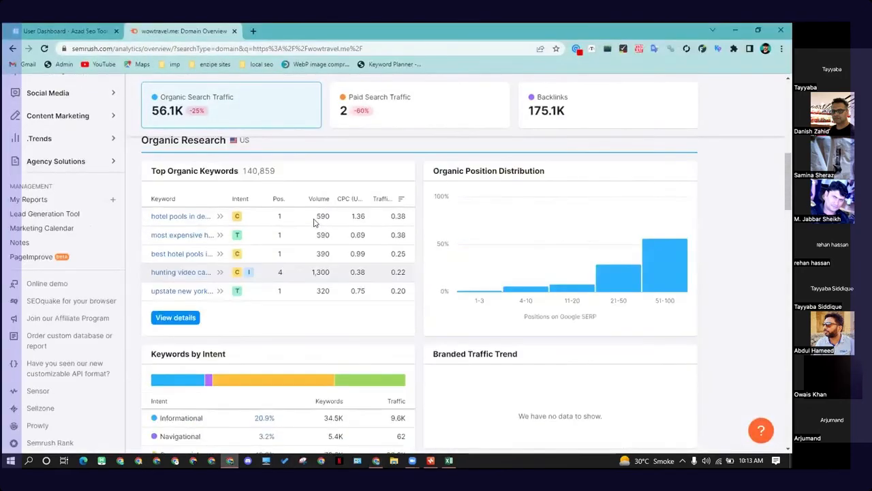
{"action": "scroll", "coordinate": [315, 222], "scroll_direction": "up", "scroll_amount": 5}
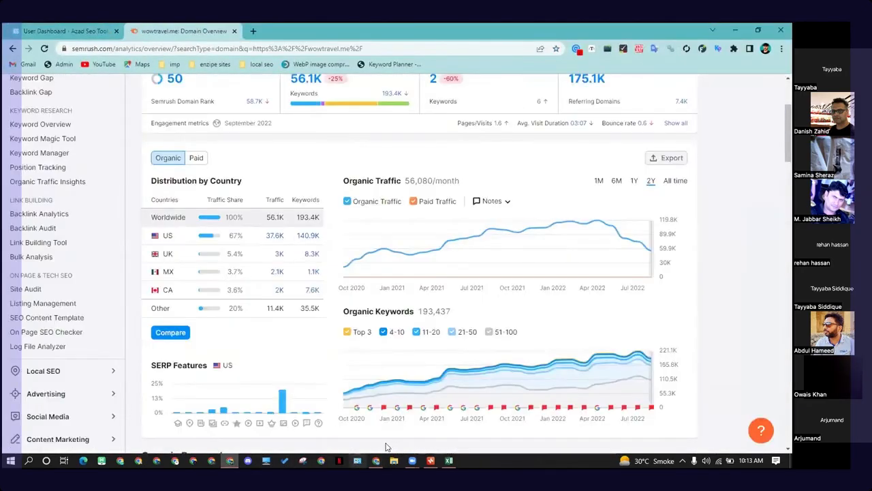
{"action": "left_click", "coordinate": [375, 460]}
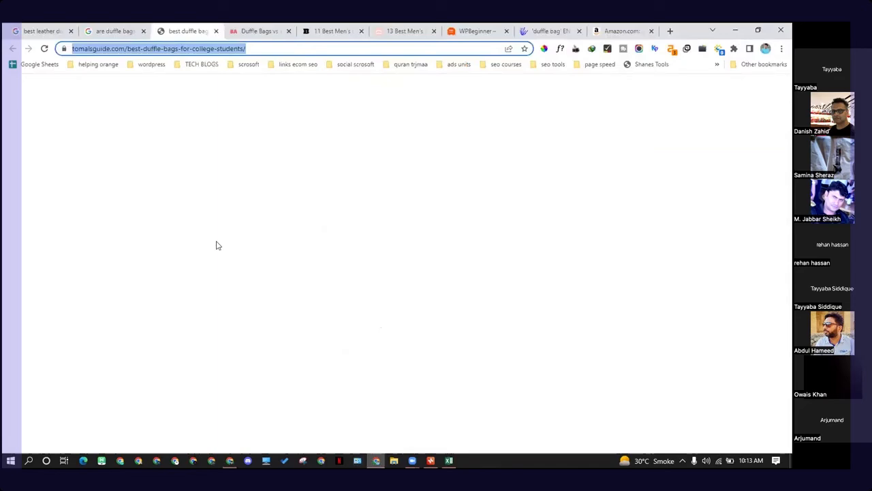
{"action": "left_click", "coordinate": [131, 31]}
{"action": "scroll", "coordinate": [106, 339], "scroll_direction": "down", "scroll_amount": 6}
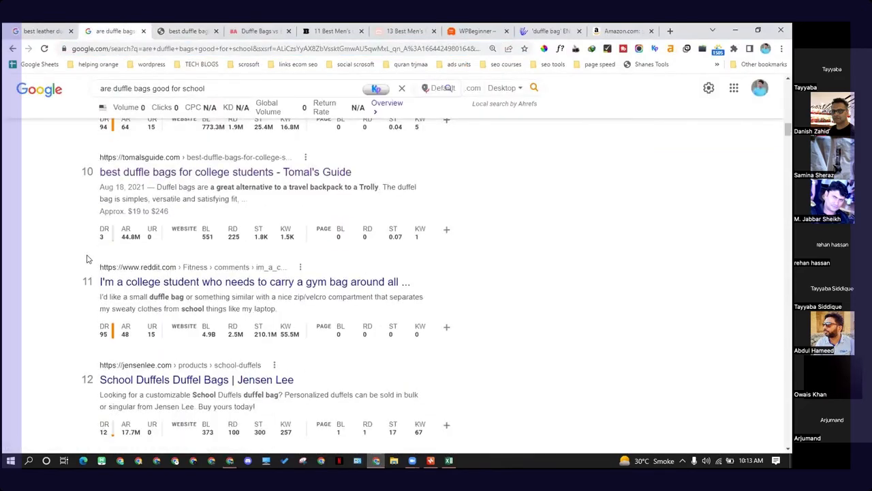
{"action": "scroll", "coordinate": [133, 339], "scroll_direction": "down", "scroll_amount": 7}
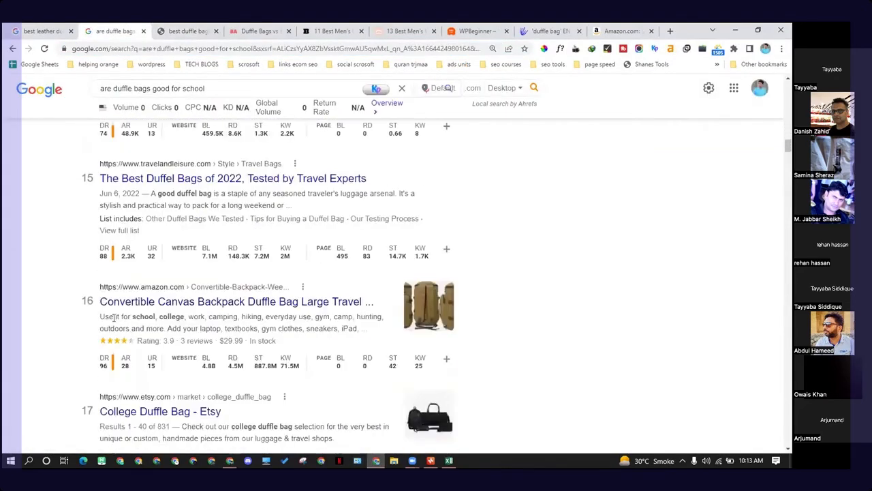
{"action": "scroll", "coordinate": [116, 306], "scroll_direction": "down", "scroll_amount": 5}
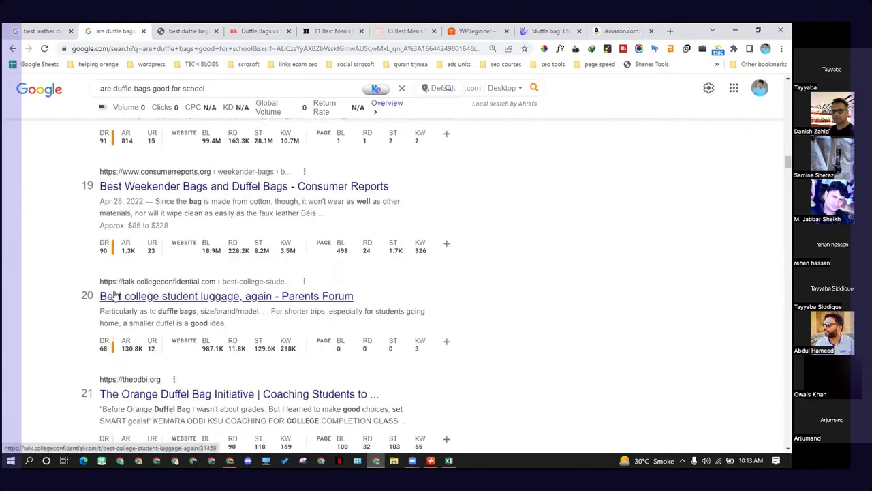
{"action": "scroll", "coordinate": [119, 335], "scroll_direction": "down", "scroll_amount": 1}
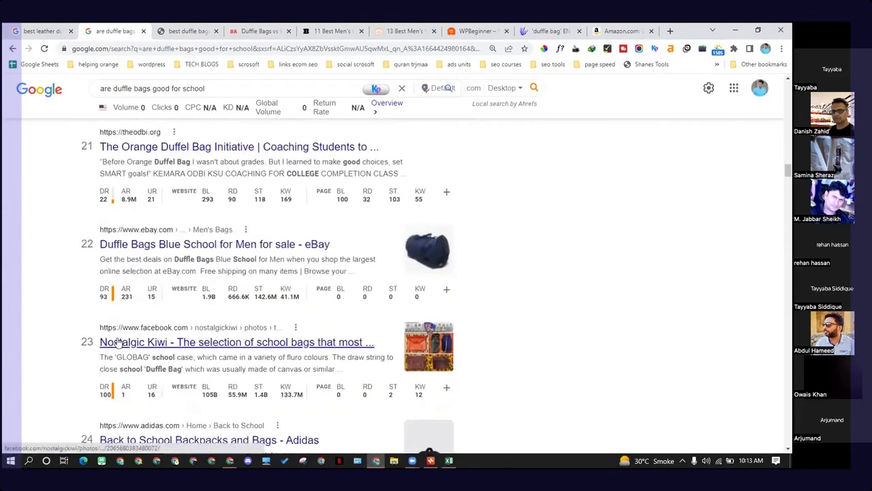
{"action": "mouse_move", "coordinate": [252, 303]}
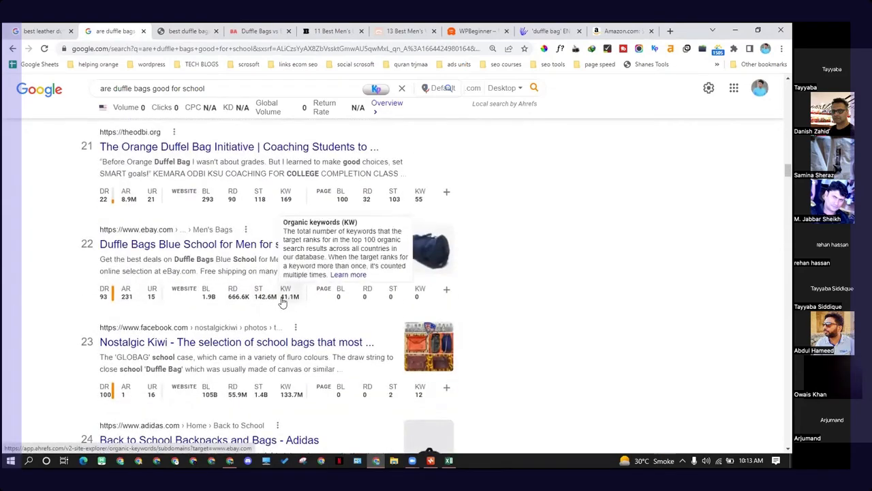
{"action": "scroll", "coordinate": [234, 315], "scroll_direction": "down", "scroll_amount": 1}
{"action": "scroll", "coordinate": [190, 342], "scroll_direction": "down", "scroll_amount": 6}
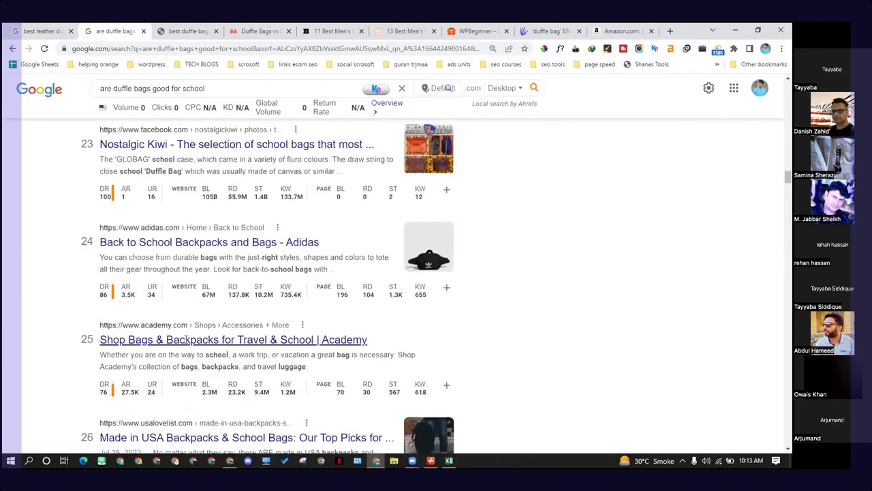
{"action": "scroll", "coordinate": [129, 351], "scroll_direction": "down", "scroll_amount": 3}
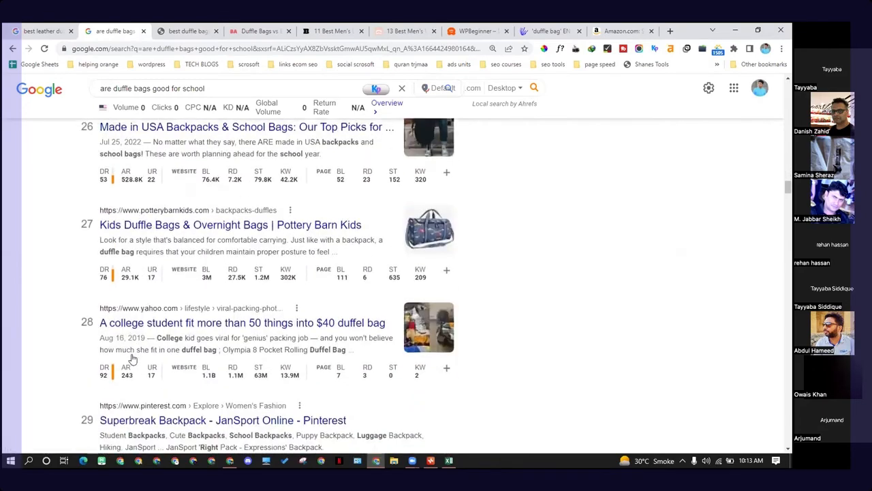
{"action": "scroll", "coordinate": [192, 352], "scroll_direction": "down", "scroll_amount": 8}
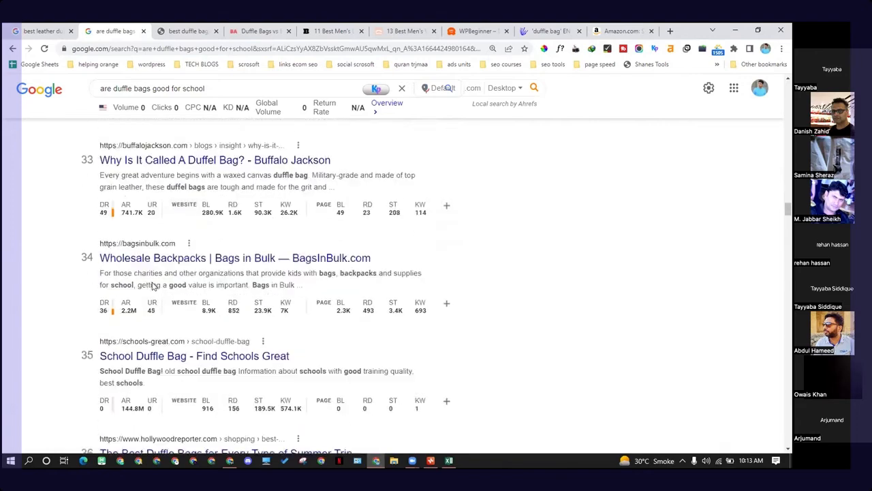
{"action": "key", "text": "alt+Tab"}
{"action": "scroll", "coordinate": [285, 226], "scroll_direction": "up", "scroll_amount": 2}
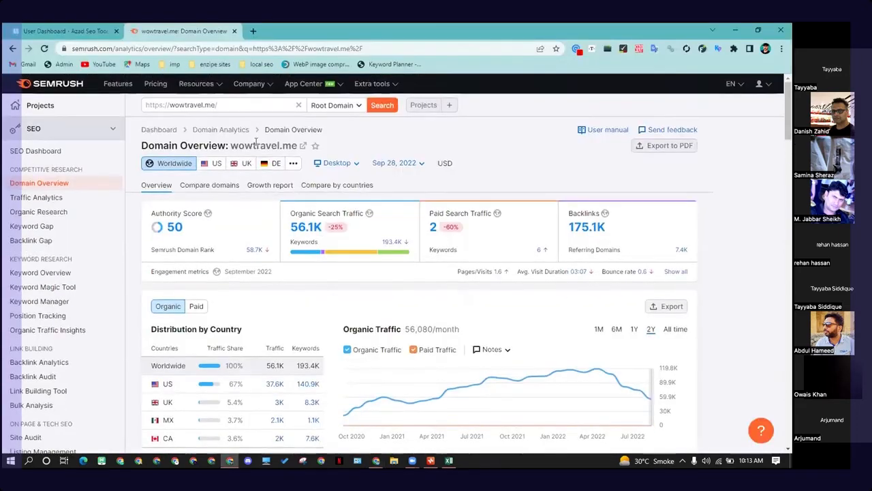
{"action": "left_click", "coordinate": [157, 105]}
{"action": "key", "text": "ctrl+v"}
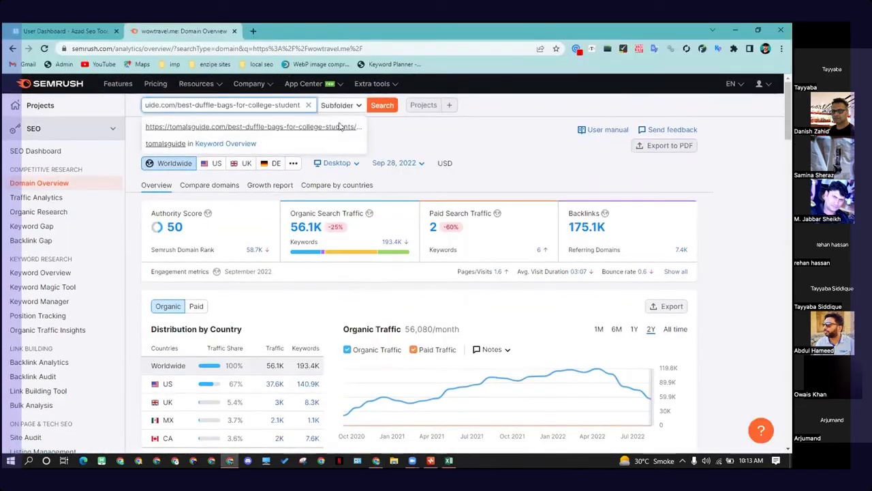
{"action": "left_click_drag", "start_coordinate": [177, 105], "coordinate": [341, 105]}
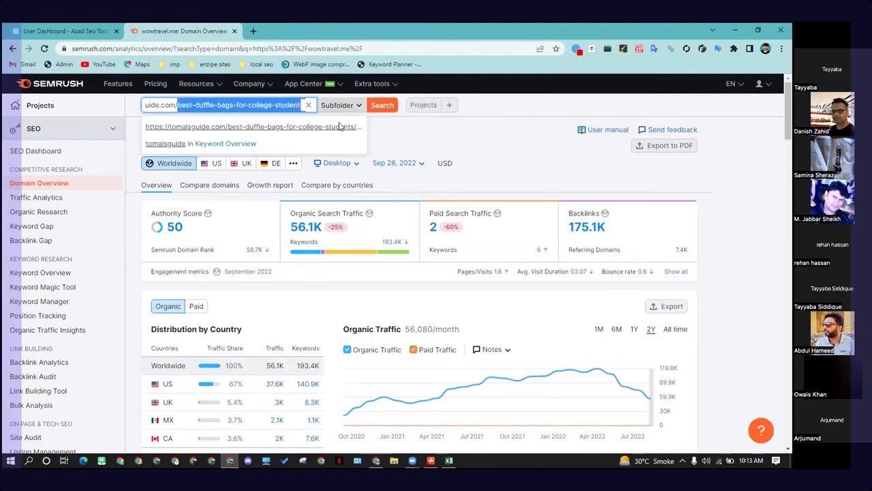
{"action": "key", "text": "BackSpace"}
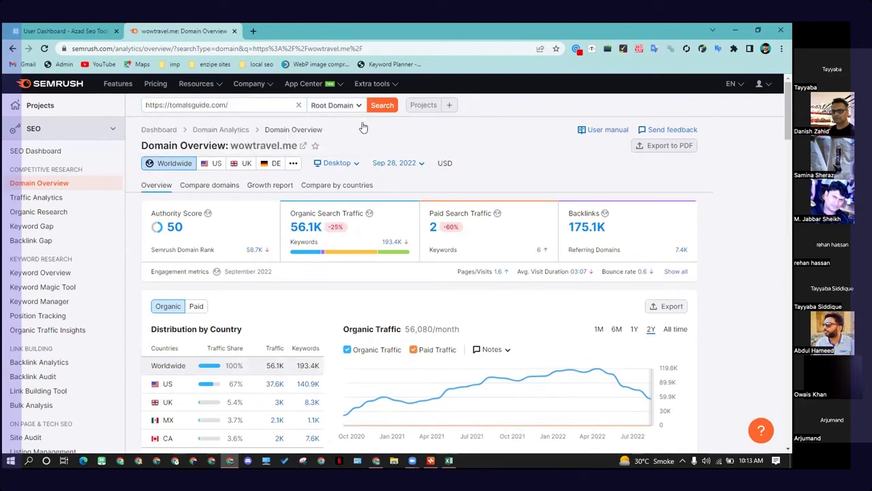
Step: Run the root-domain search for tomalsguide.com and open the full report of its top organic keywords
{"action": "left_click", "coordinate": [382, 106]}
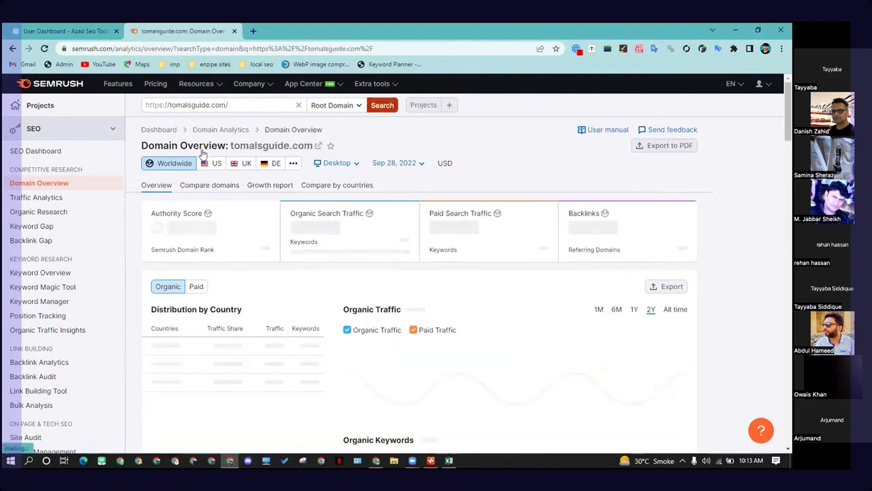
{"action": "scroll", "coordinate": [225, 211], "scroll_direction": "down", "scroll_amount": 1}
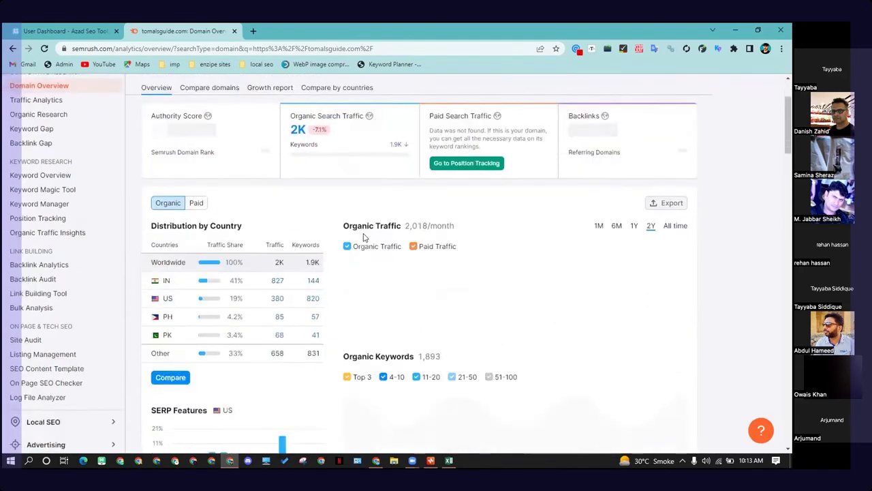
{"action": "scroll", "coordinate": [364, 236], "scroll_direction": "down", "scroll_amount": 5}
{"action": "scroll", "coordinate": [310, 291], "scroll_direction": "down", "scroll_amount": 1}
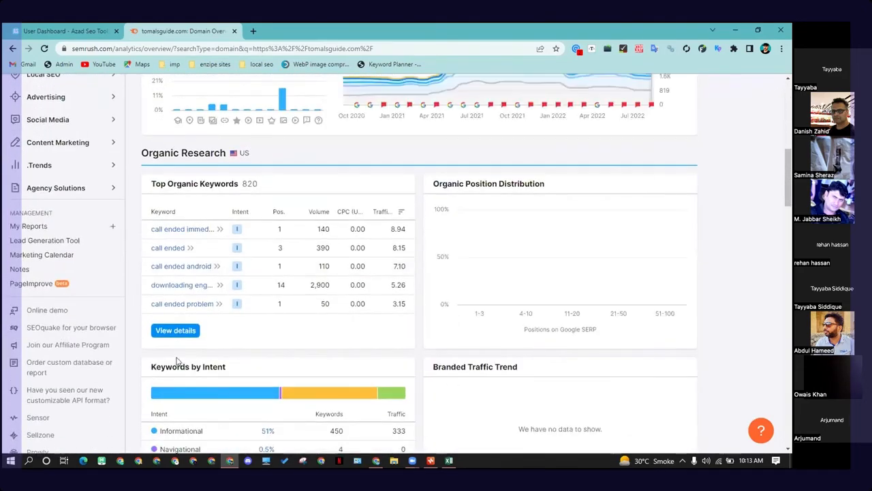
{"action": "left_click", "coordinate": [175, 331]}
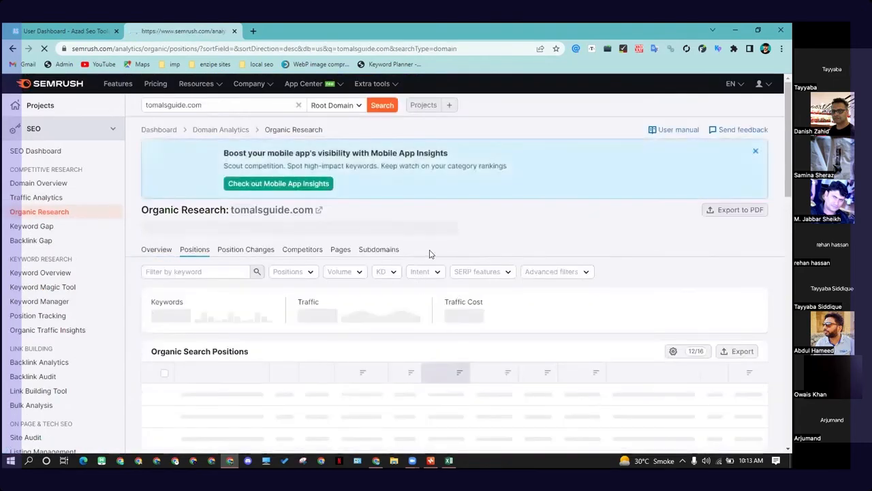
Step: Scroll through tomalsguide.com's organic search positions, reviewing each keyword's position, volume and keyword difficulty
{"action": "scroll", "coordinate": [388, 264], "scroll_direction": "down", "scroll_amount": 1}
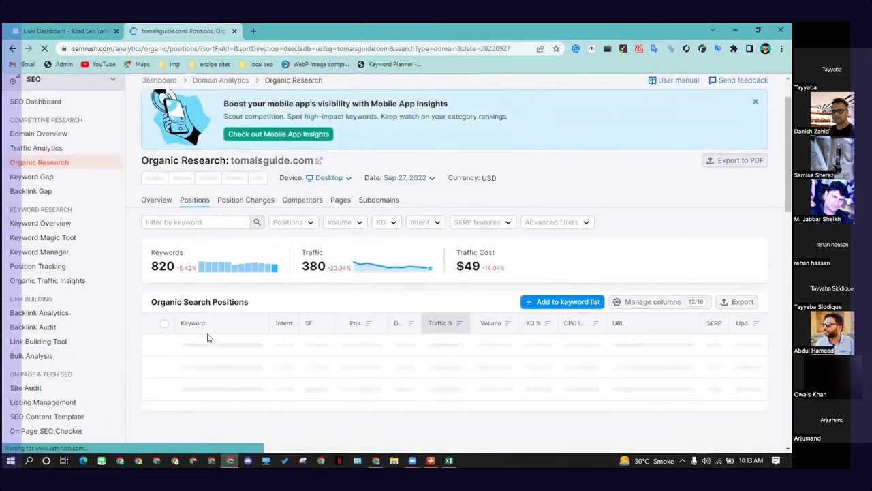
{"action": "scroll", "coordinate": [198, 330], "scroll_direction": "down", "scroll_amount": 2}
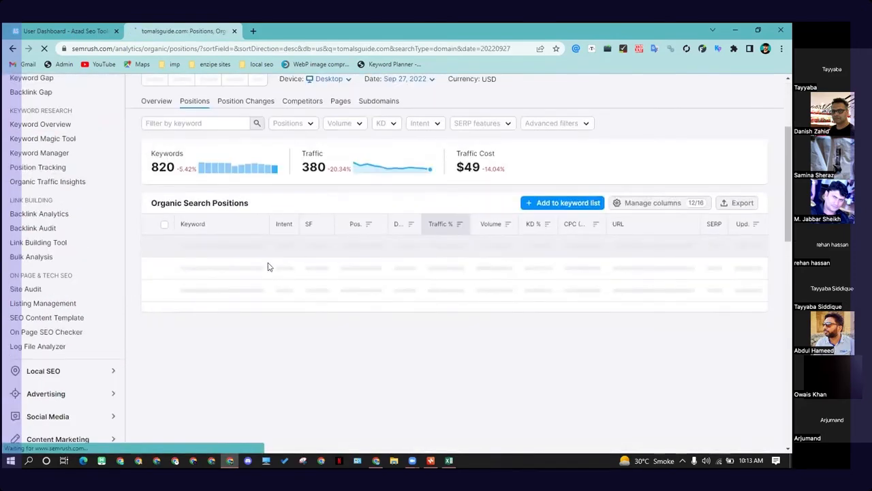
{"action": "scroll", "coordinate": [370, 250], "scroll_direction": "up", "scroll_amount": 3}
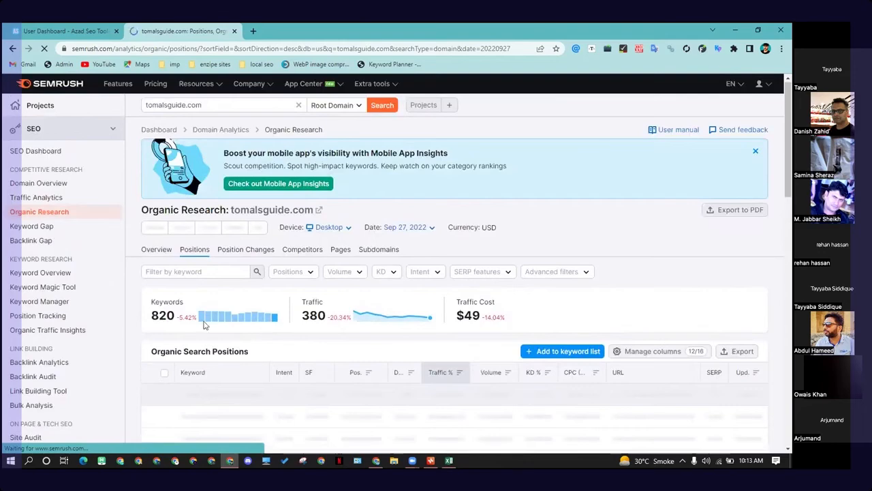
{"action": "scroll", "coordinate": [258, 325], "scroll_direction": "down", "scroll_amount": 1}
{"action": "scroll", "coordinate": [259, 326], "scroll_direction": "up", "scroll_amount": 1}
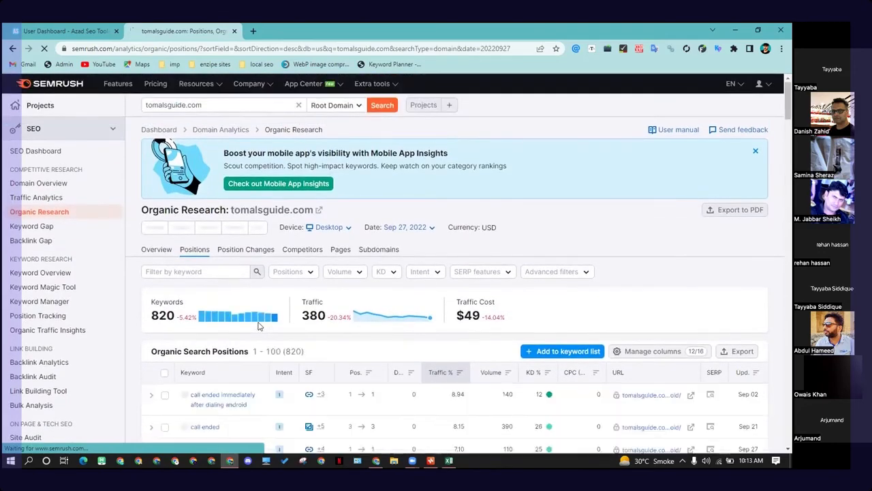
{"action": "scroll", "coordinate": [259, 326], "scroll_direction": "down", "scroll_amount": 1}
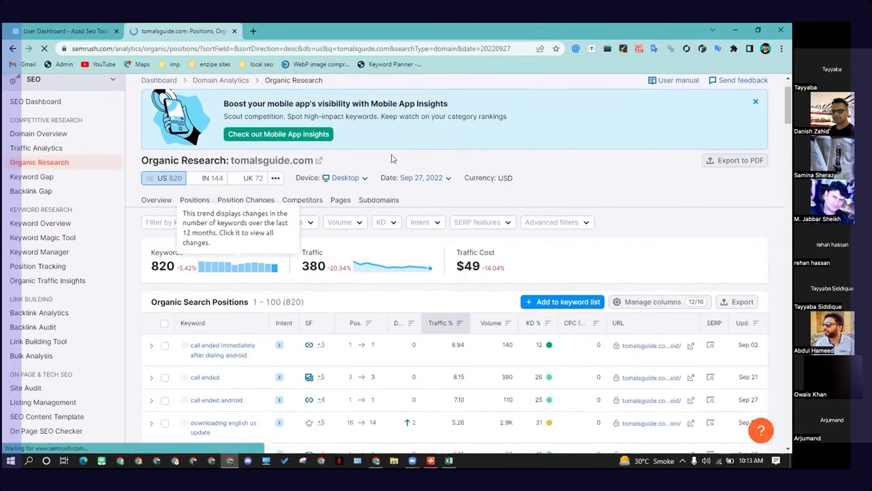
{"action": "scroll", "coordinate": [367, 273], "scroll_direction": "up", "scroll_amount": 1}
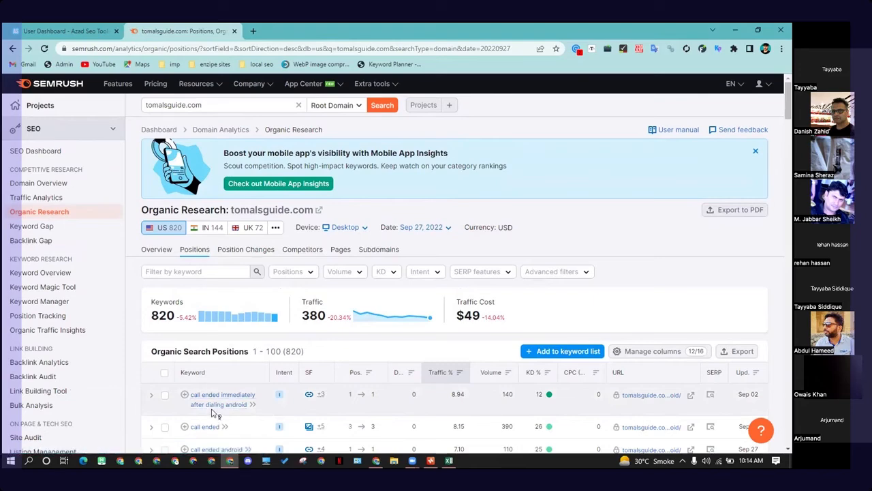
{"action": "scroll", "coordinate": [235, 381], "scroll_direction": "down", "scroll_amount": 1}
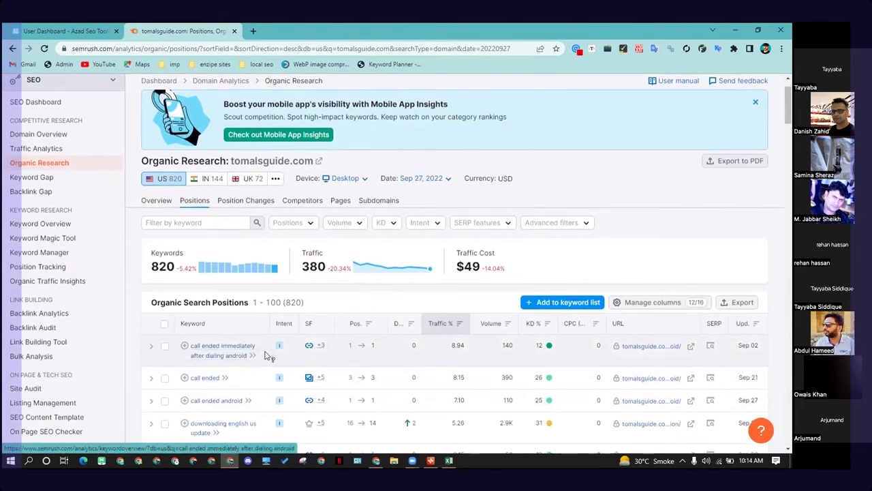
{"action": "scroll", "coordinate": [238, 355], "scroll_direction": "up", "scroll_amount": 1}
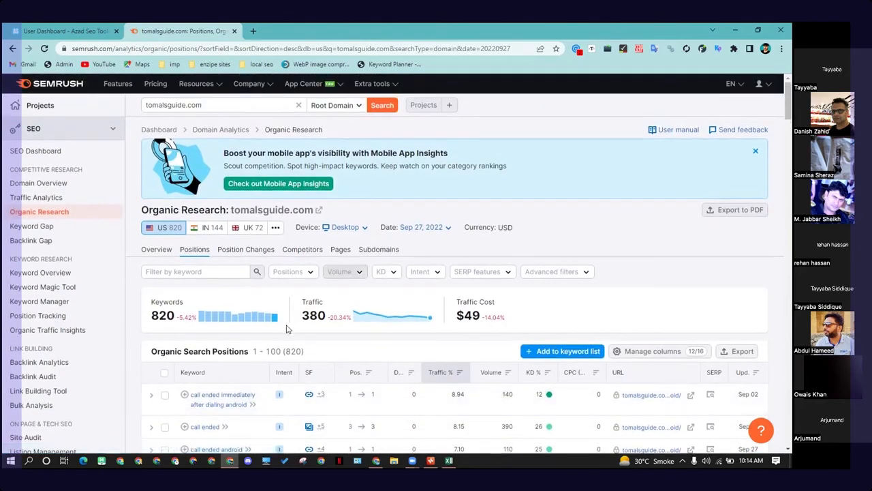
Step: Open the domain's organic Pages report and view the ranking keywords of the call-ended-problem-on-android page
{"action": "left_click", "coordinate": [346, 253]}
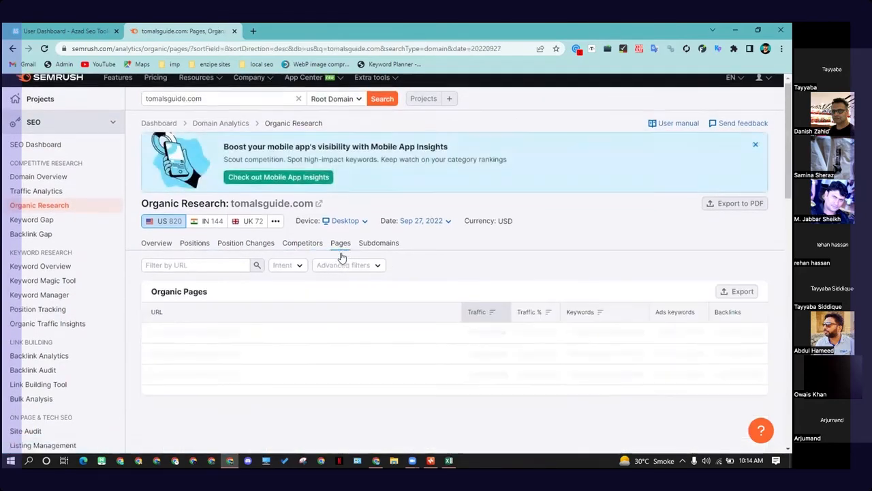
{"action": "scroll", "coordinate": [250, 308], "scroll_direction": "down", "scroll_amount": 1}
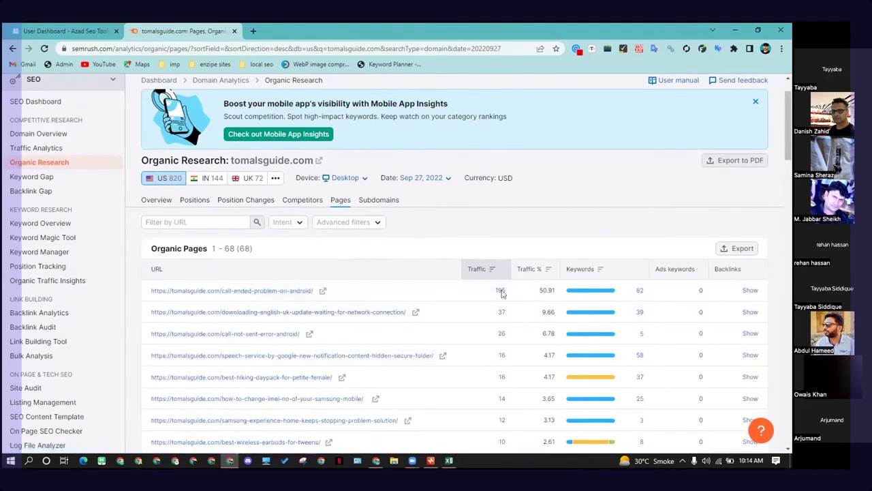
{"action": "mouse_move", "coordinate": [599, 293]}
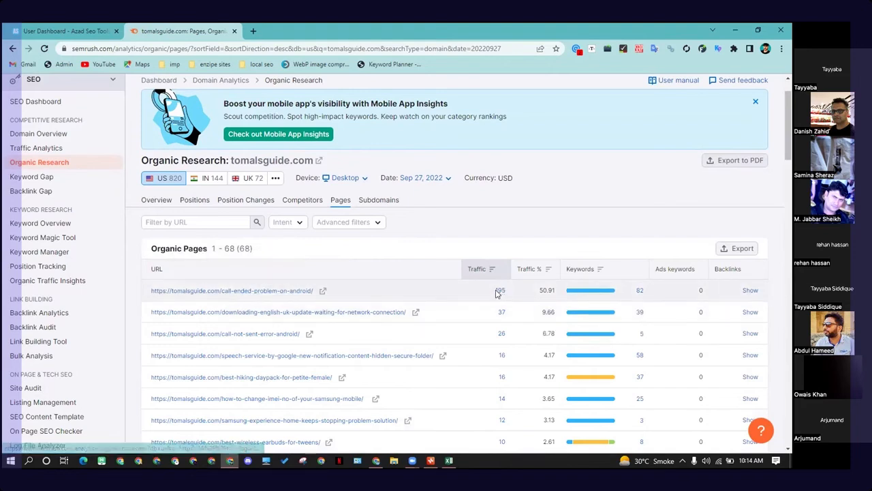
{"action": "left_click", "coordinate": [639, 291]}
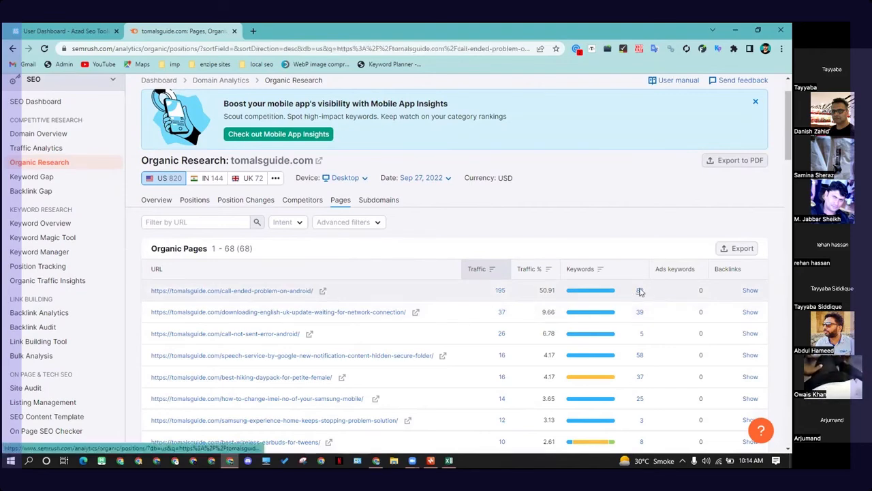
{"action": "scroll", "coordinate": [560, 307], "scroll_direction": "down", "scroll_amount": 2}
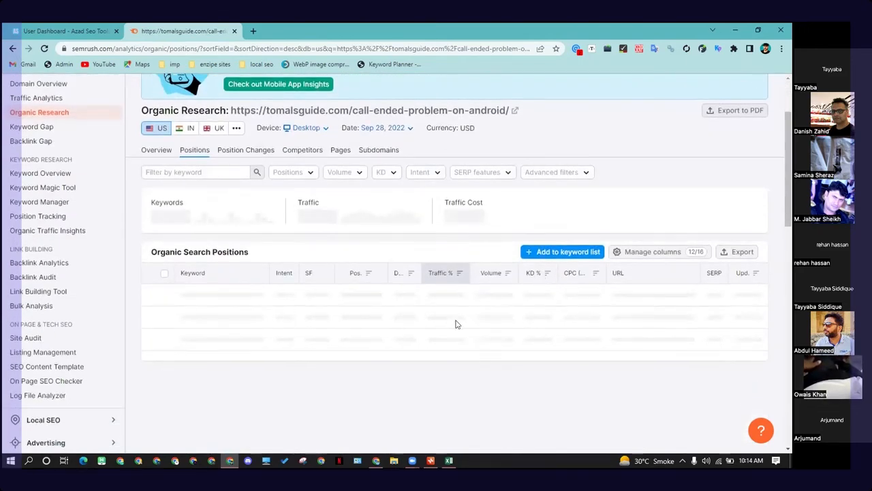
{"action": "scroll", "coordinate": [456, 323], "scroll_direction": "down", "scroll_amount": 1}
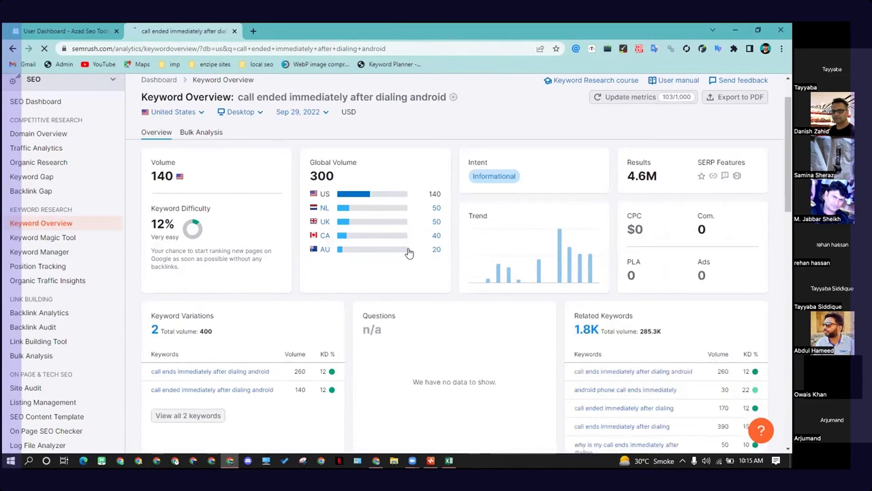
Step: Review the SERP analysis for "call ended immediately after dialing android" and open the Tomal's Guide result page
{"action": "scroll", "coordinate": [412, 364], "scroll_direction": "down", "scroll_amount": 6}
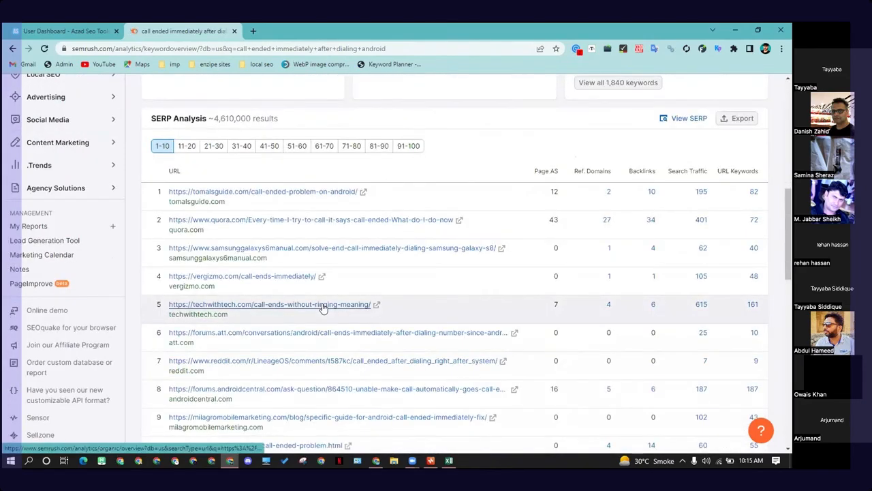
{"action": "scroll", "coordinate": [181, 307], "scroll_direction": "up", "scroll_amount": 2}
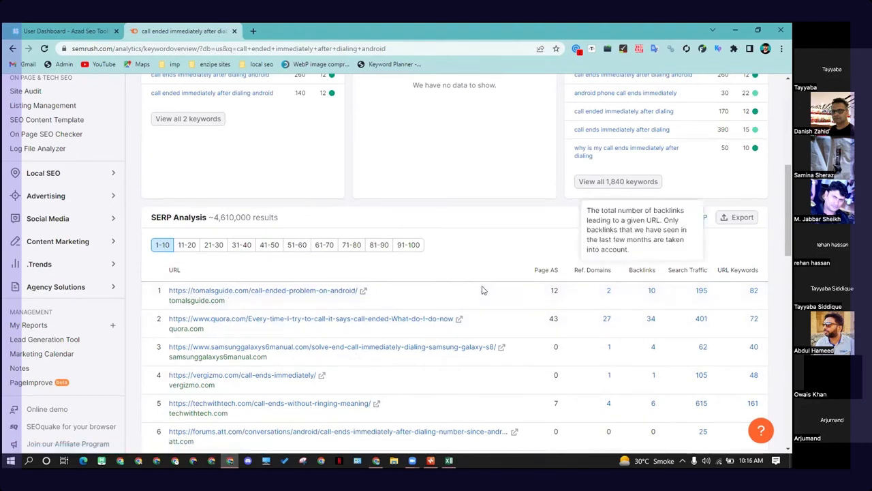
{"action": "left_click", "coordinate": [361, 291]}
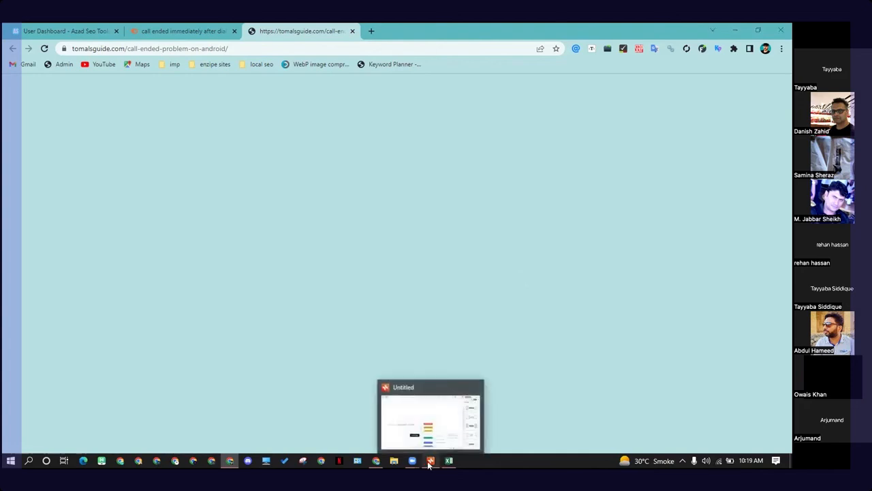
Step: Switch to the Xmind duffle bags mind map and scroll through its keyword branches
{"action": "left_click", "coordinate": [428, 428]}
{"action": "scroll", "coordinate": [216, 340], "scroll_direction": "down", "scroll_amount": 3}
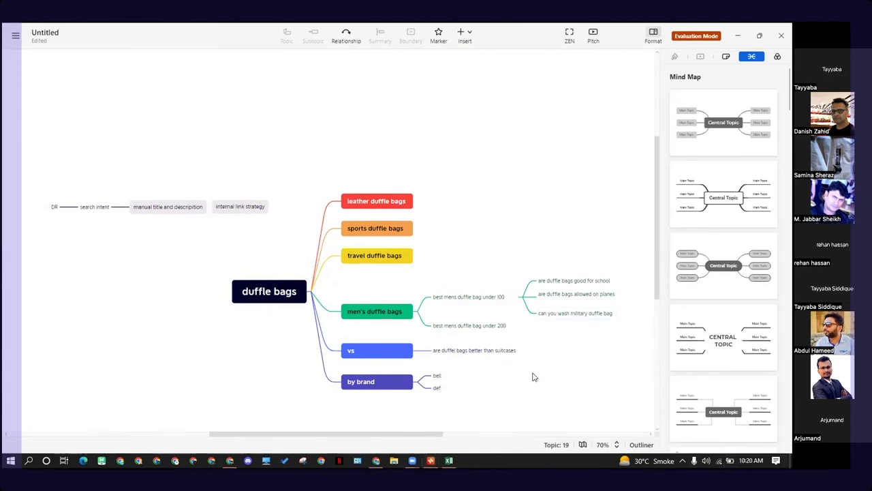
{"action": "scroll", "coordinate": [552, 377], "scroll_direction": "down", "scroll_amount": 1}
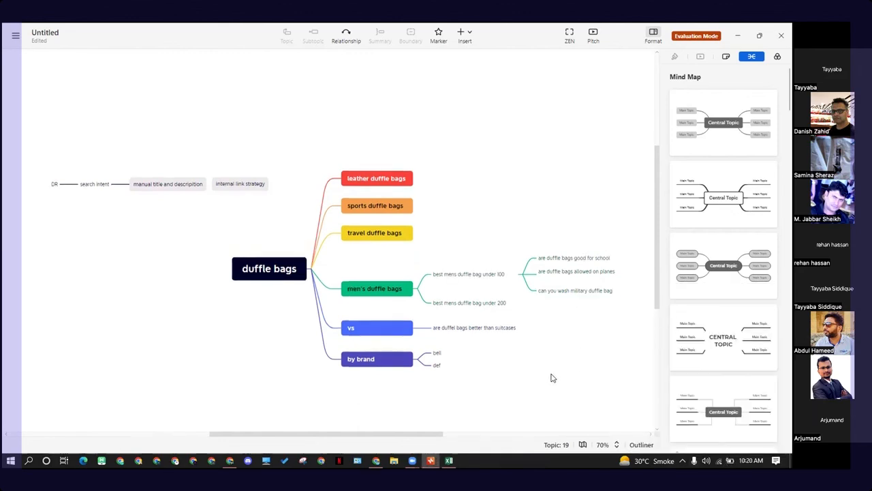
{"action": "scroll", "coordinate": [552, 378], "scroll_direction": "down", "scroll_amount": 1}
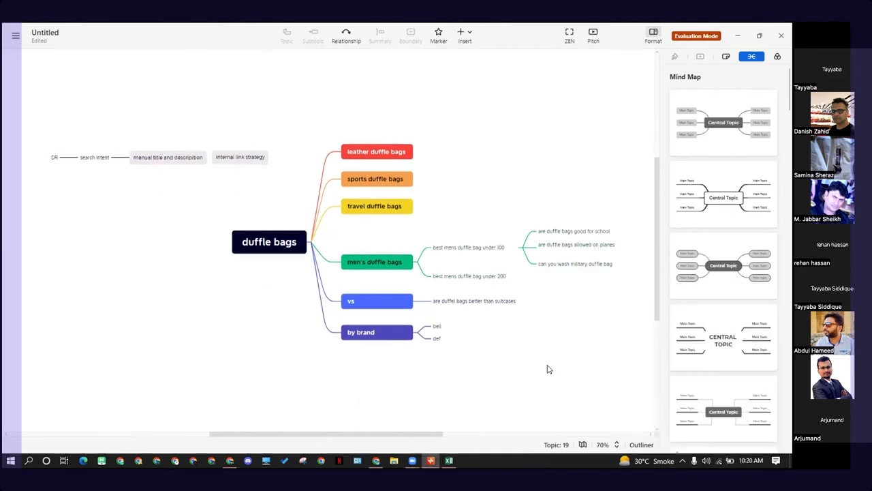
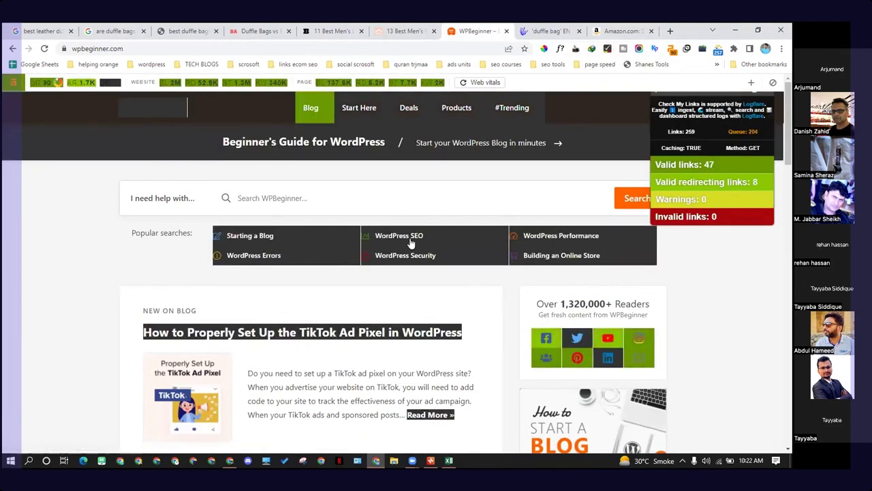
Step: Open the Starting a Blog link from WPBeginner's popular searches in a new tab and switch to it
{"action": "right_click", "coordinate": [242, 242]}
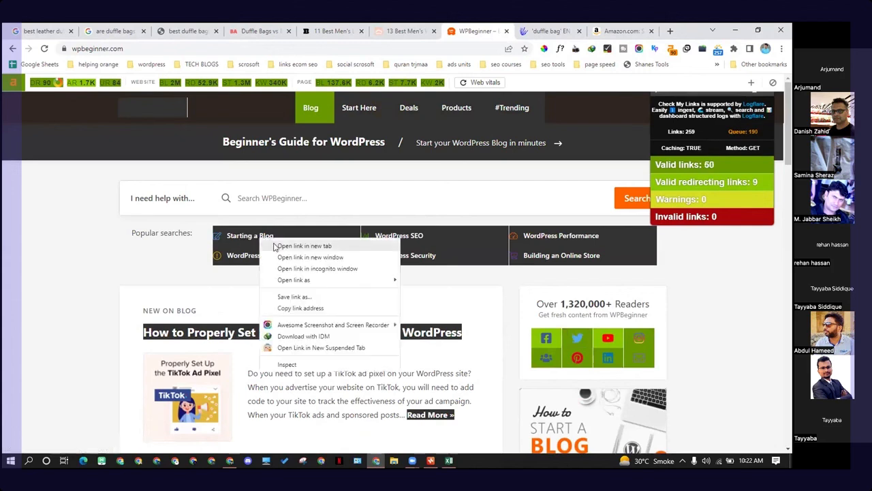
{"action": "left_click", "coordinate": [272, 245]}
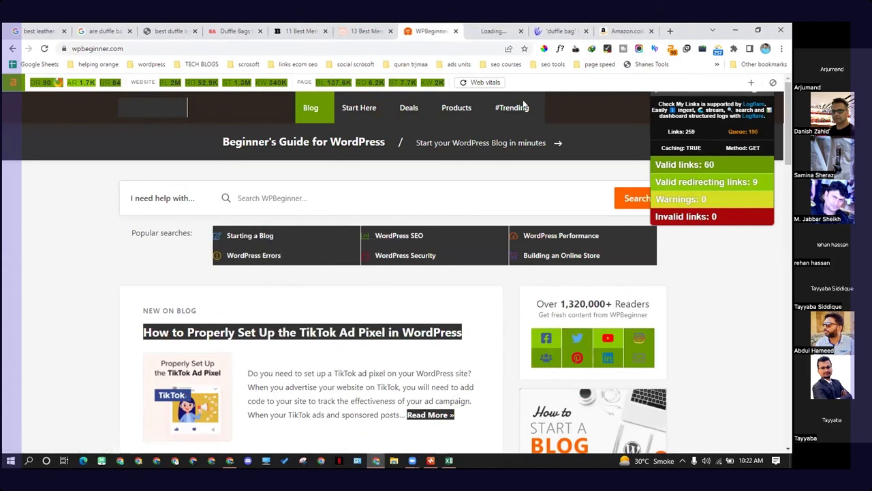
{"action": "left_click", "coordinate": [496, 30]}
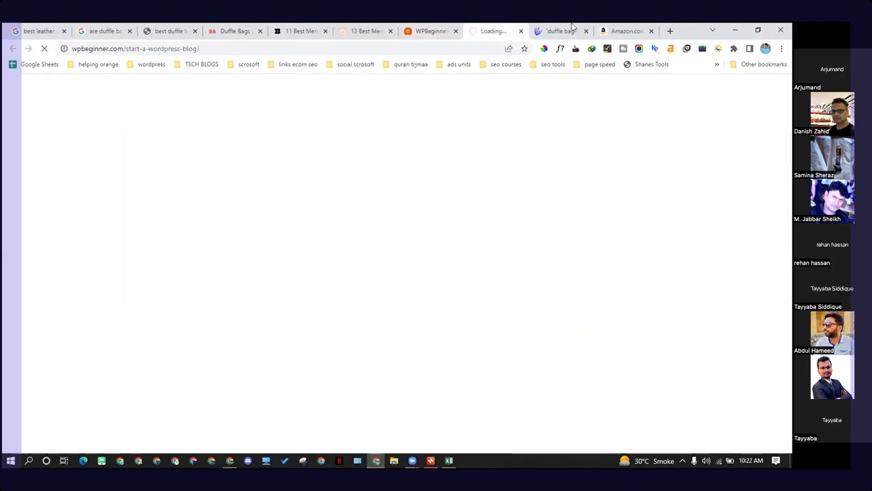
{"action": "left_click", "coordinate": [439, 31]}
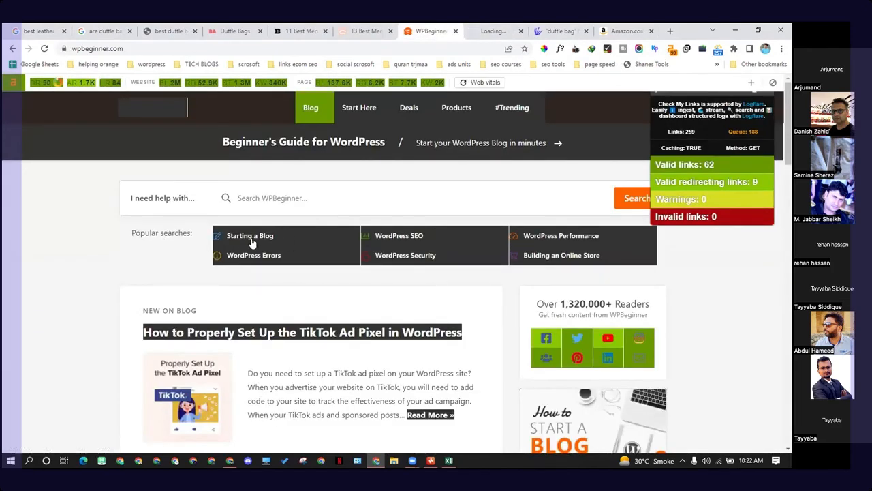
{"action": "left_click_drag", "start_coordinate": [132, 233], "coordinate": [193, 233]}
{"action": "left_click", "coordinate": [197, 245]}
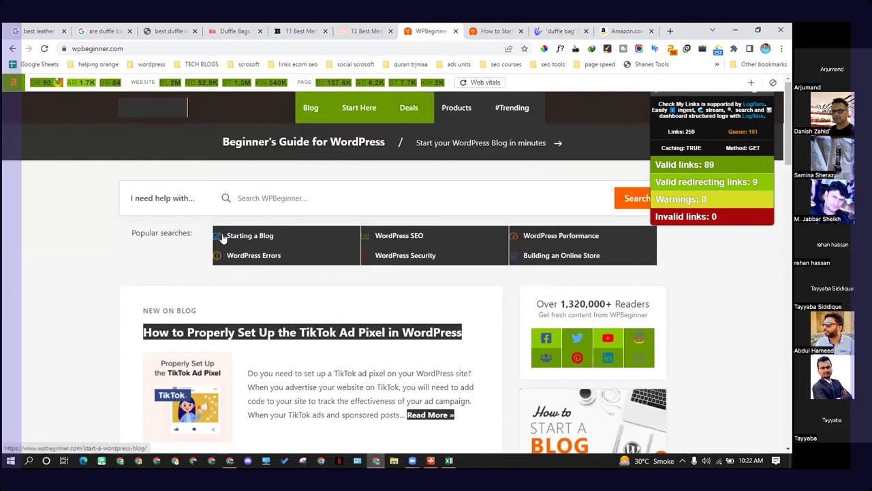
{"action": "left_click", "coordinate": [495, 31]}
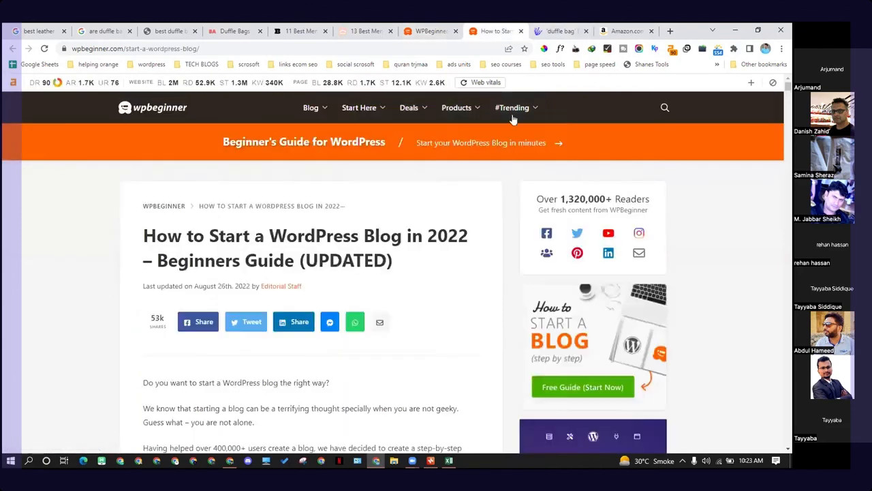
Step: Highlight the How to Start a WordPress Blog title and scroll through the article
{"action": "scroll", "coordinate": [325, 229], "scroll_direction": "down", "scroll_amount": 1}
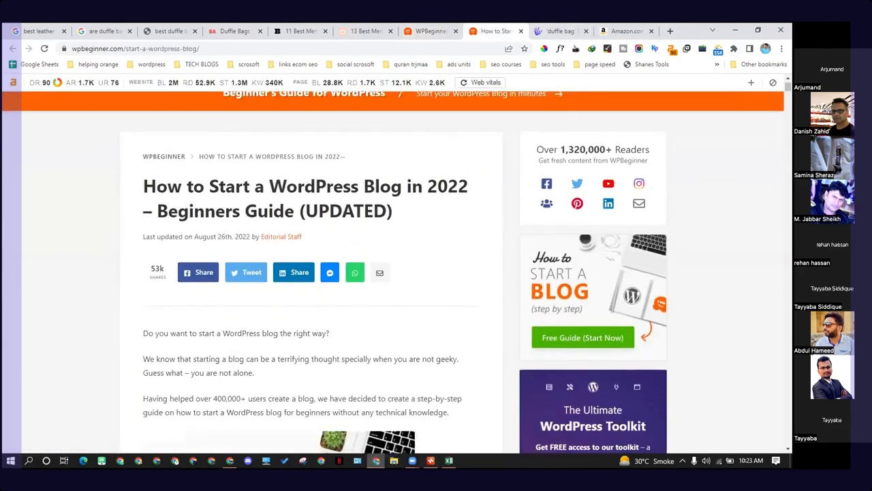
{"action": "left_click_drag", "start_coordinate": [209, 187], "coordinate": [455, 221]}
{"action": "scroll", "coordinate": [455, 221], "scroll_direction": "down", "scroll_amount": 1}
{"action": "scroll", "coordinate": [455, 221], "scroll_direction": "down", "scroll_amount": 2}
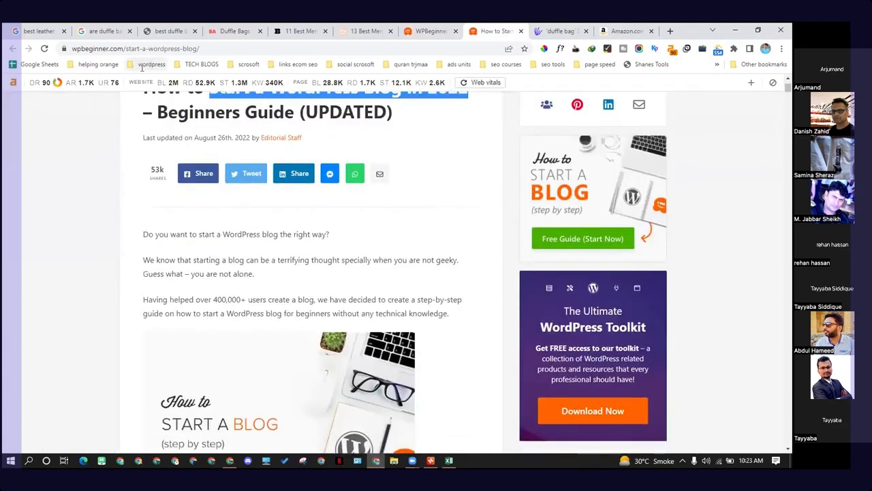
{"action": "scroll", "coordinate": [204, 205], "scroll_direction": "up", "scroll_amount": 2}
{"action": "left_click", "coordinate": [185, 174]}
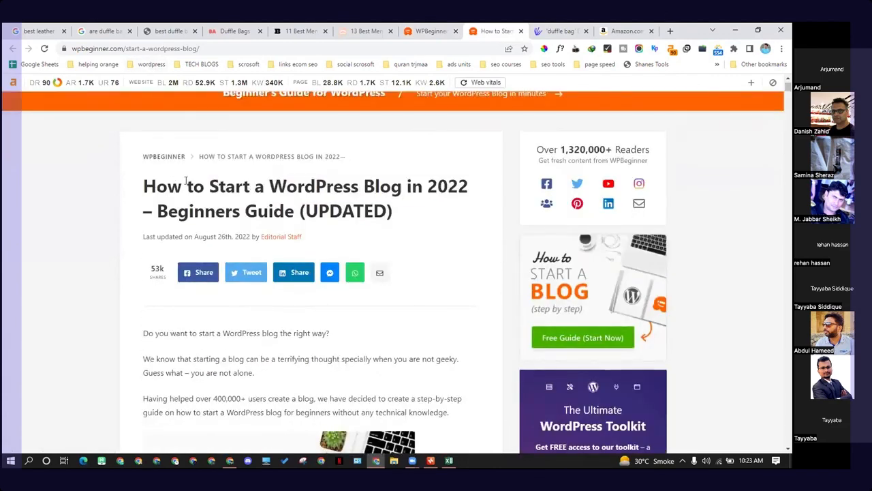
{"action": "scroll", "coordinate": [191, 191], "scroll_direction": "down", "scroll_amount": 2}
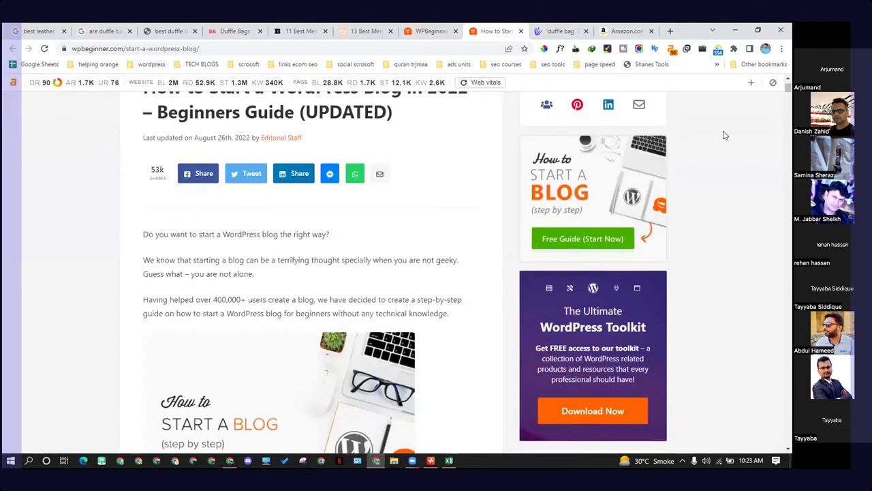
{"action": "left_click_drag", "start_coordinate": [788, 88], "coordinate": [788, 251]}
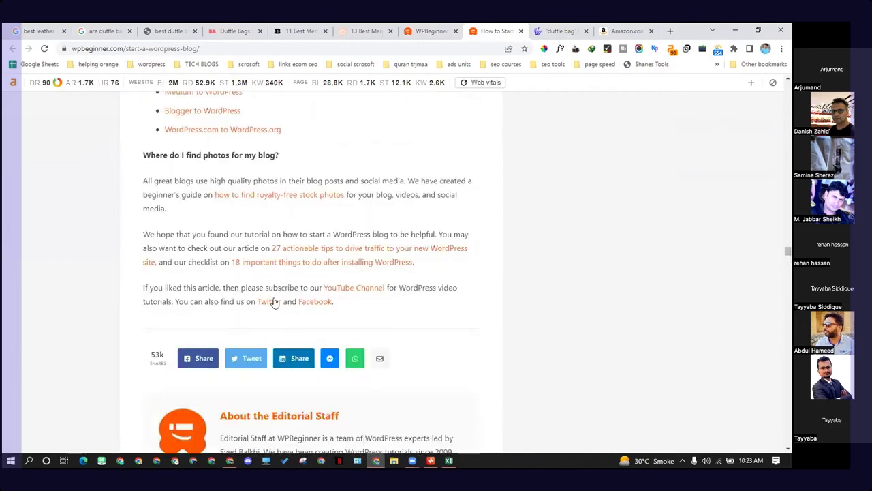
Step: Scroll back to the top and read the article's introductory paragraphs
{"action": "left_click_drag", "start_coordinate": [353, 304], "coordinate": [64, 218]}
{"action": "left_click", "coordinate": [119, 190]}
{"action": "scroll", "coordinate": [312, 242], "scroll_direction": "up", "scroll_amount": 2}
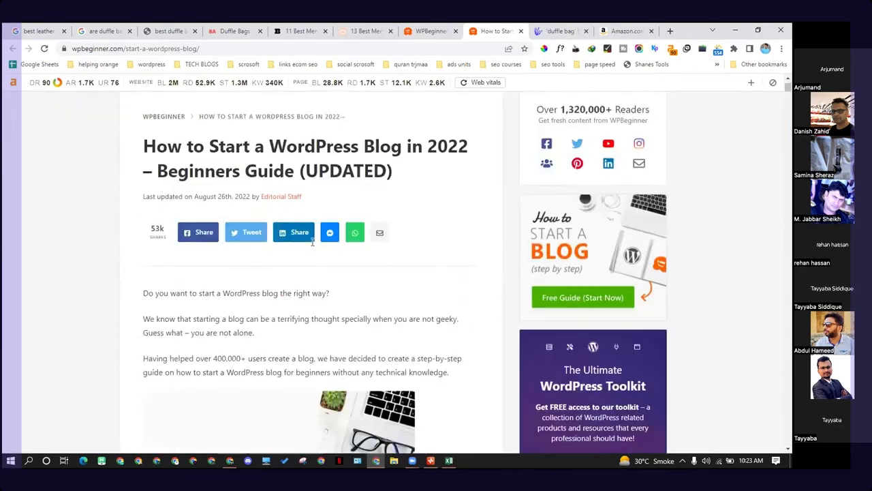
{"action": "scroll", "coordinate": [312, 241], "scroll_direction": "down", "scroll_amount": 1}
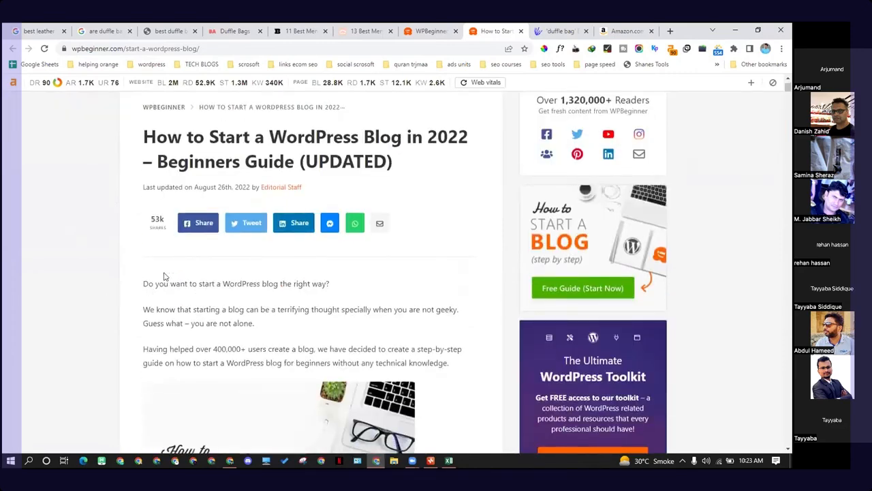
{"action": "scroll", "coordinate": [272, 252], "scroll_direction": "down", "scroll_amount": 3}
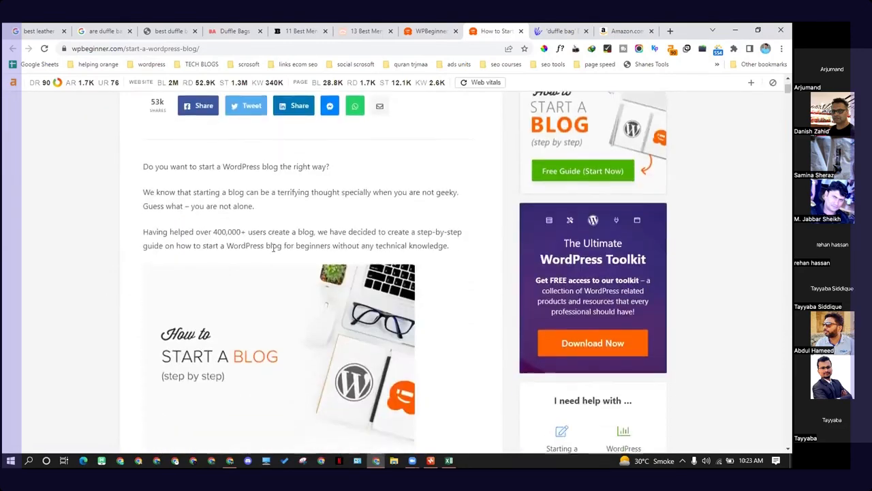
{"action": "scroll", "coordinate": [273, 262], "scroll_direction": "down", "scroll_amount": 1}
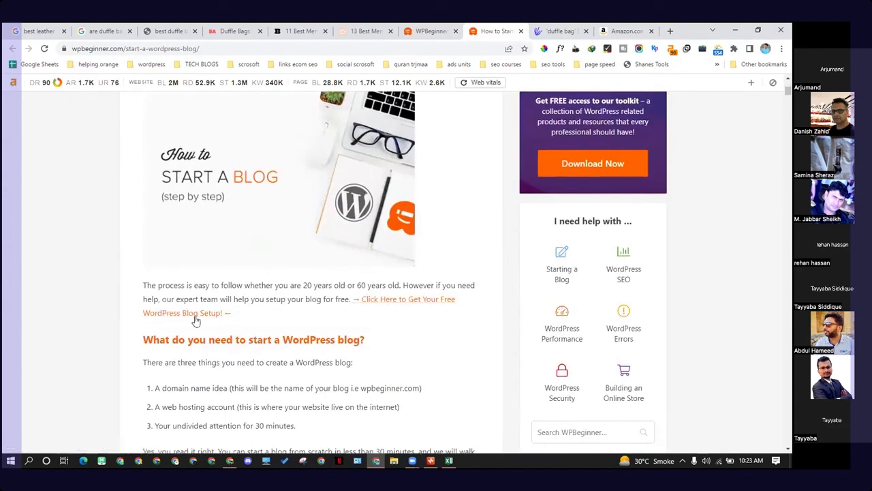
Step: Open the Get Your Free WordPress Blog Setup link in a new tab and check it loading
{"action": "right_click", "coordinate": [400, 301]}
{"action": "left_click", "coordinate": [413, 307]}
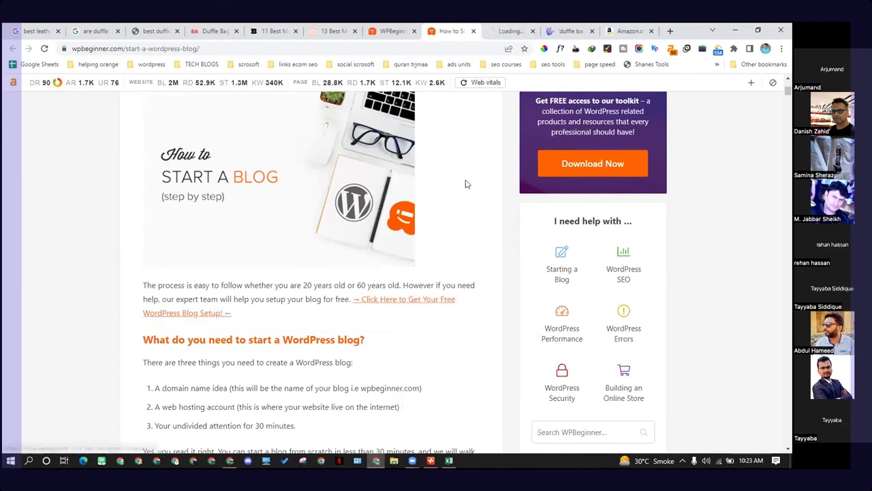
{"action": "key", "text": "ctrl+Tab"}
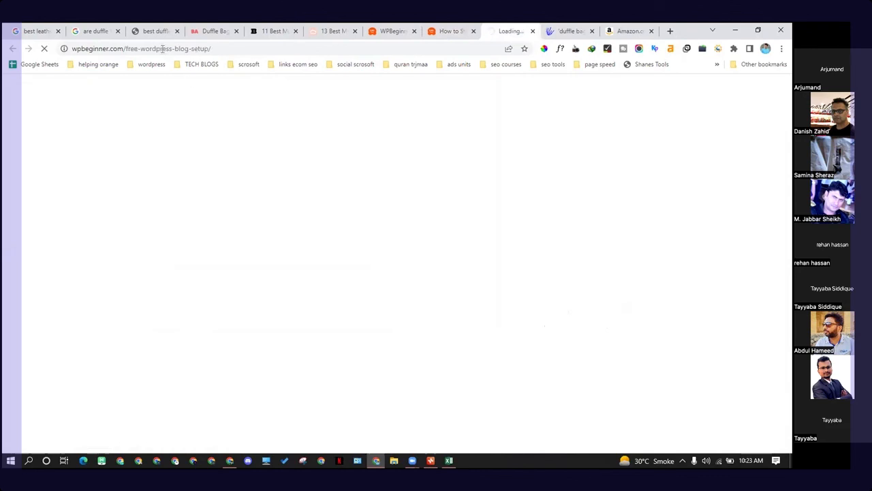
{"action": "left_click", "coordinate": [452, 31]}
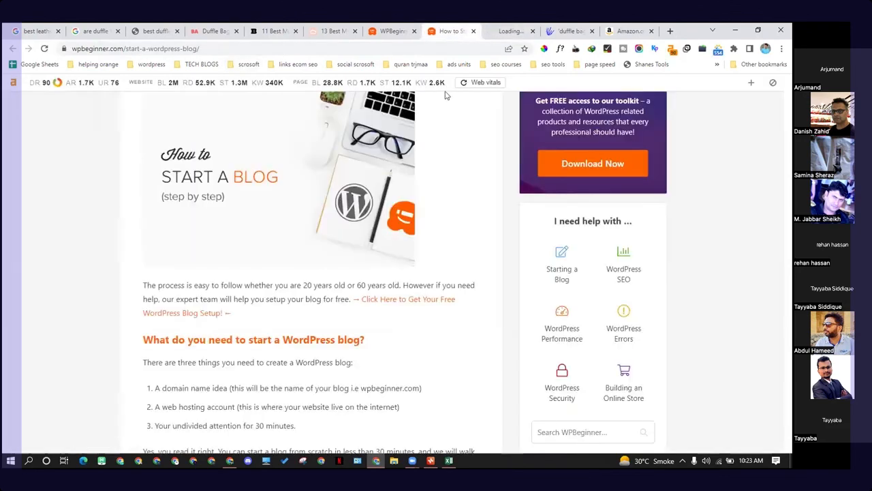
{"action": "left_click", "coordinate": [507, 30]}
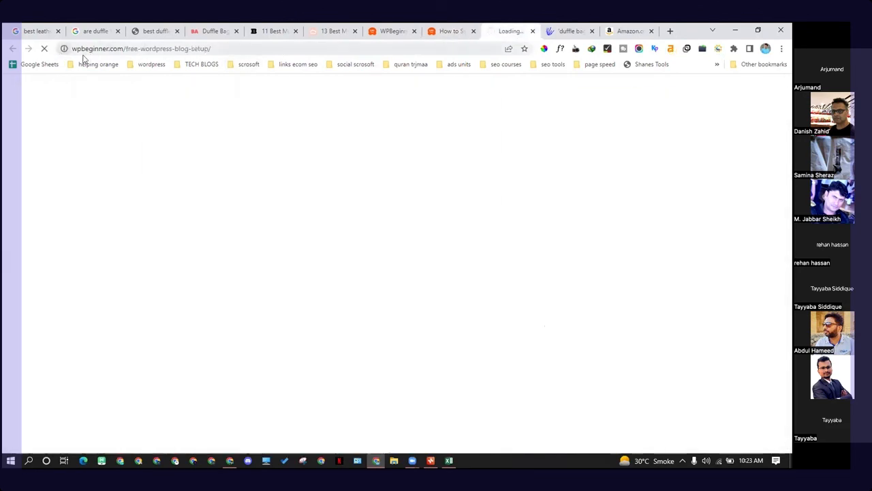
{"action": "left_click", "coordinate": [453, 31]}
Step: Scroll to Step 1, Pick Your Blog Name and Platform, and open the blogging platform link in a new tab
{"action": "scroll", "coordinate": [317, 354], "scroll_direction": "down", "scroll_amount": 5}
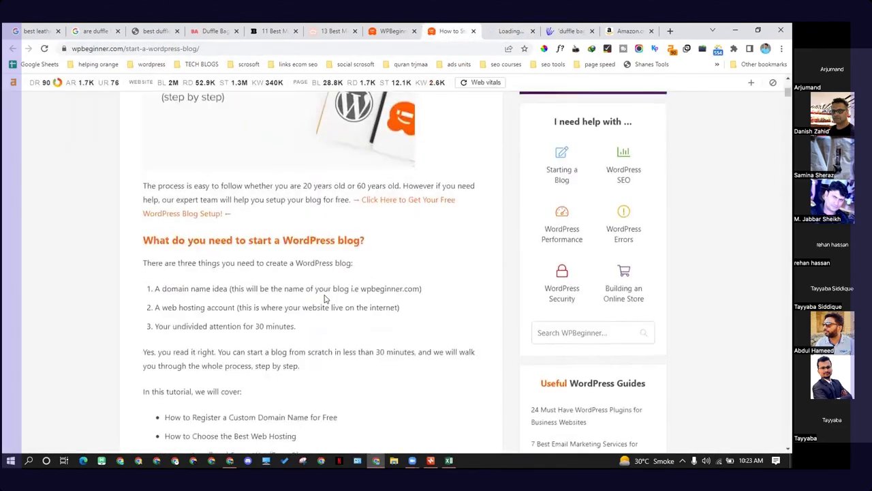
{"action": "scroll", "coordinate": [312, 308], "scroll_direction": "down", "scroll_amount": 10}
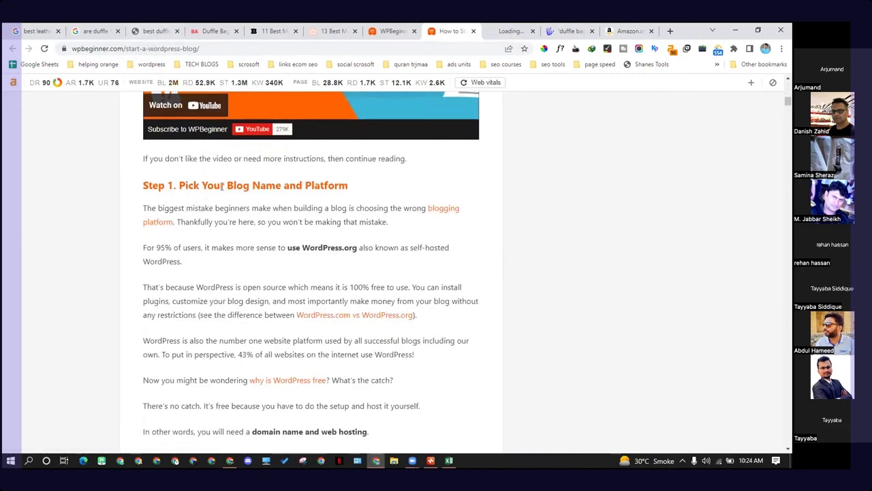
{"action": "left_click_drag", "start_coordinate": [200, 185], "coordinate": [348, 186]}
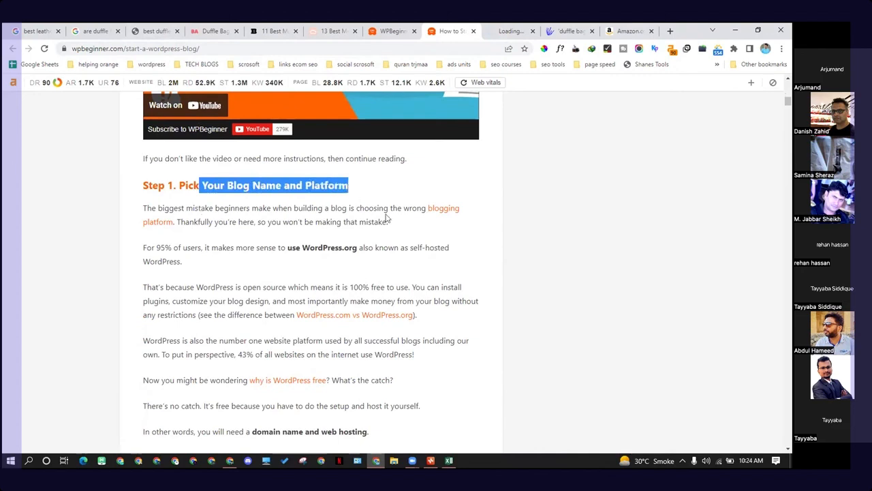
{"action": "left_click", "coordinate": [389, 218]}
{"action": "right_click", "coordinate": [446, 221]}
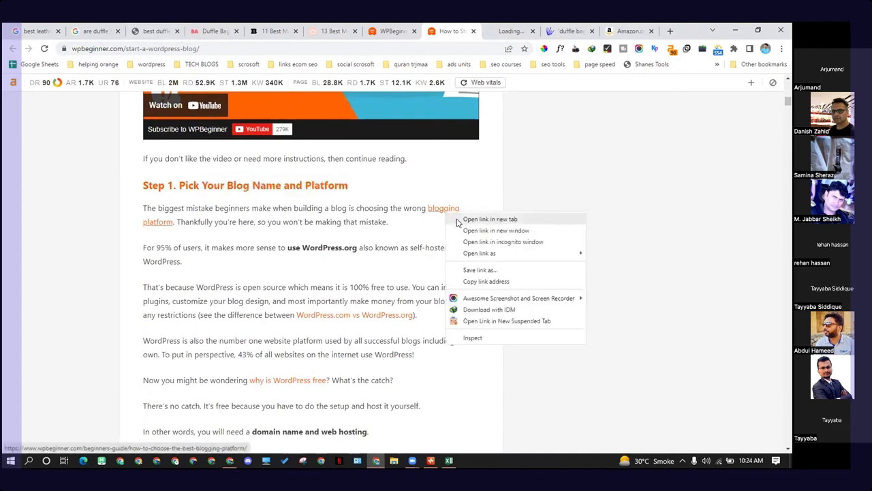
{"action": "left_click", "coordinate": [470, 219]}
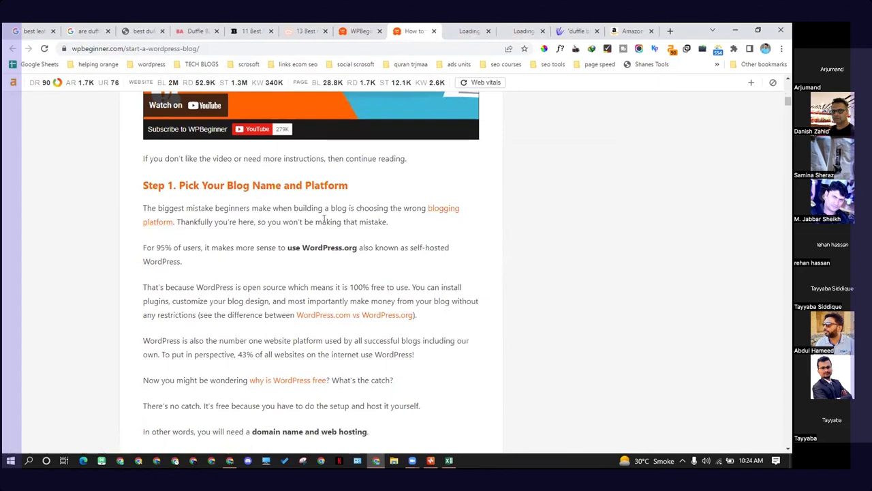
Step: Check the newly opened link tabs while they load
{"action": "left_click", "coordinate": [477, 31]}
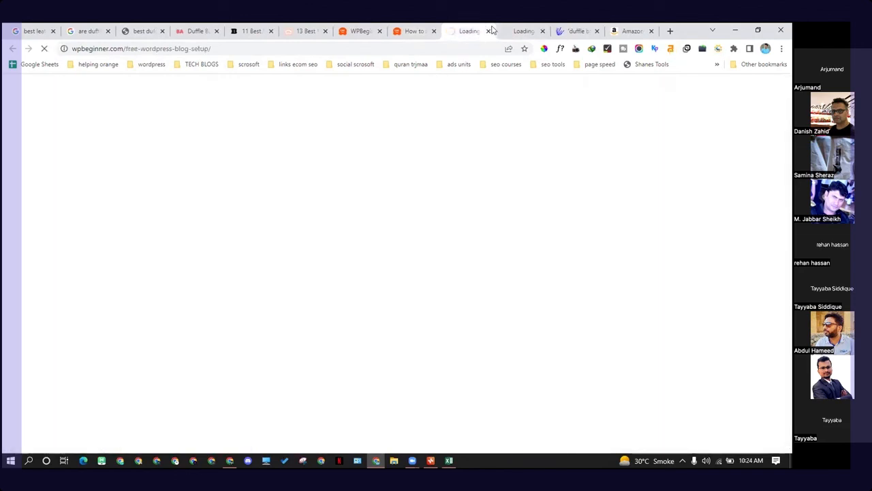
{"action": "left_click", "coordinate": [412, 30]}
{"action": "left_click", "coordinate": [517, 30]}
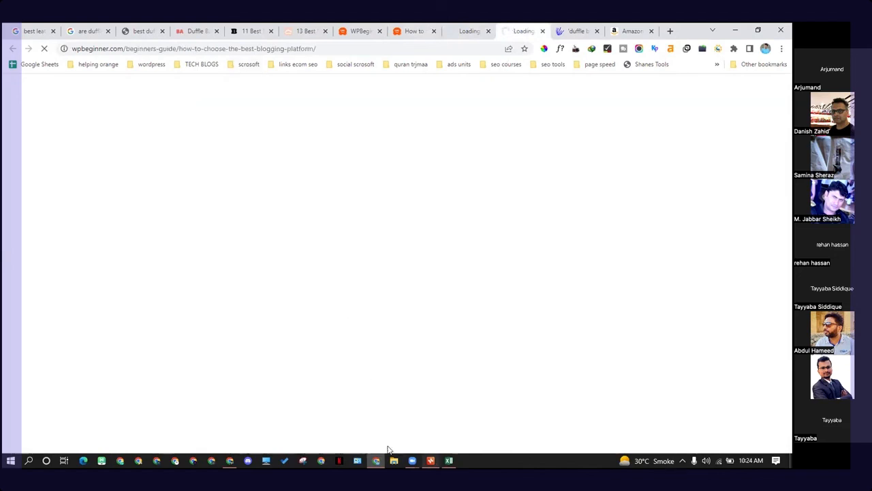
{"action": "left_click", "coordinate": [229, 460]}
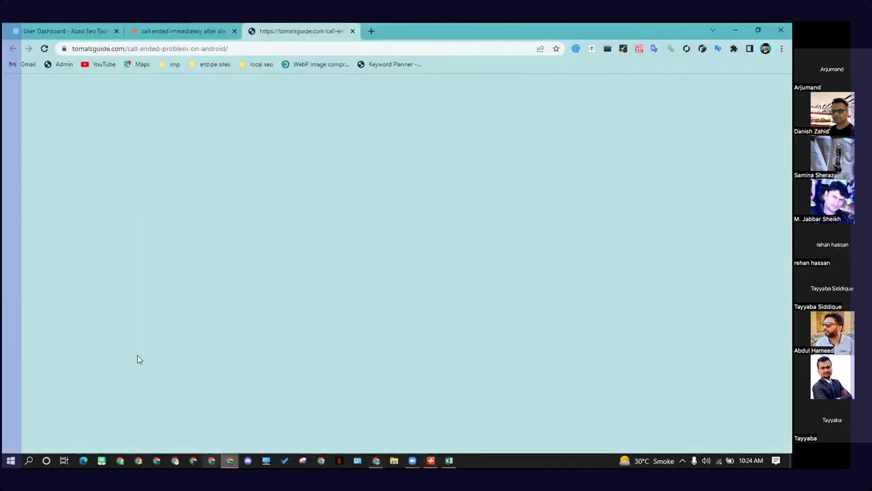
{"action": "left_click", "coordinate": [736, 30]}
Step: Close the AnswerThePublic and Amazon tabs and open a new blank tab
{"action": "left_click", "coordinate": [579, 30]}
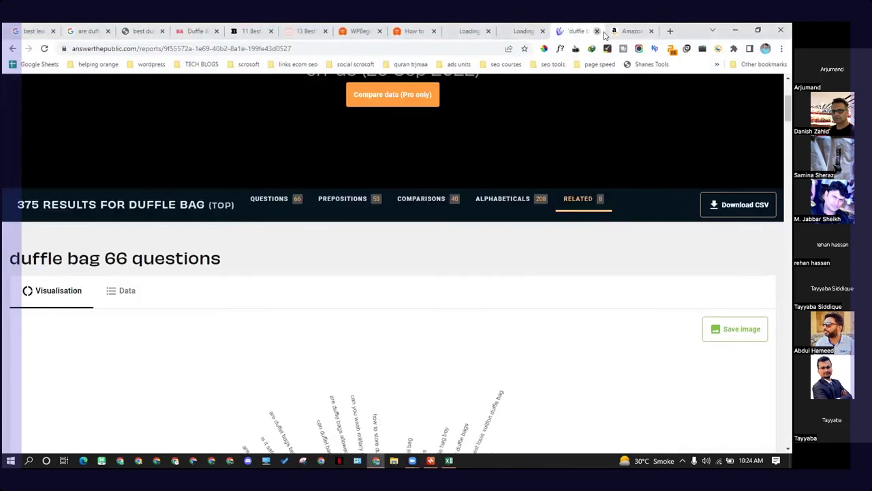
{"action": "left_click", "coordinate": [597, 31]}
{"action": "key", "text": "ctrl+t"}
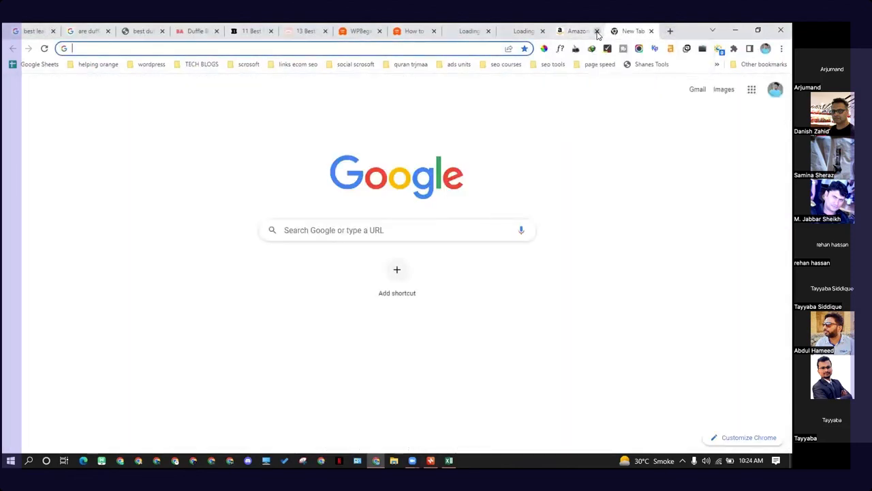
{"action": "left_click", "coordinate": [597, 31]}
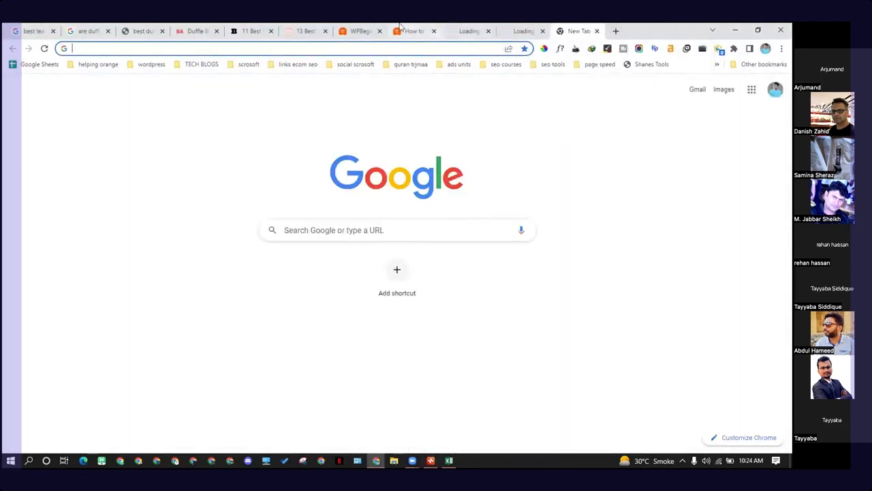
Step: Review the WPBeginner article, free blog setup and blogging platform tabs
{"action": "left_click", "coordinate": [422, 31]}
{"action": "left_click", "coordinate": [373, 31]}
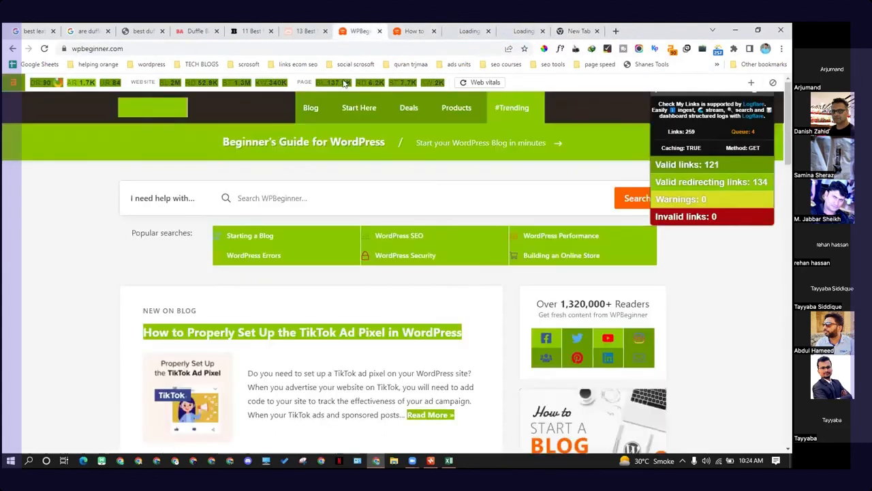
{"action": "left_click", "coordinate": [409, 31]}
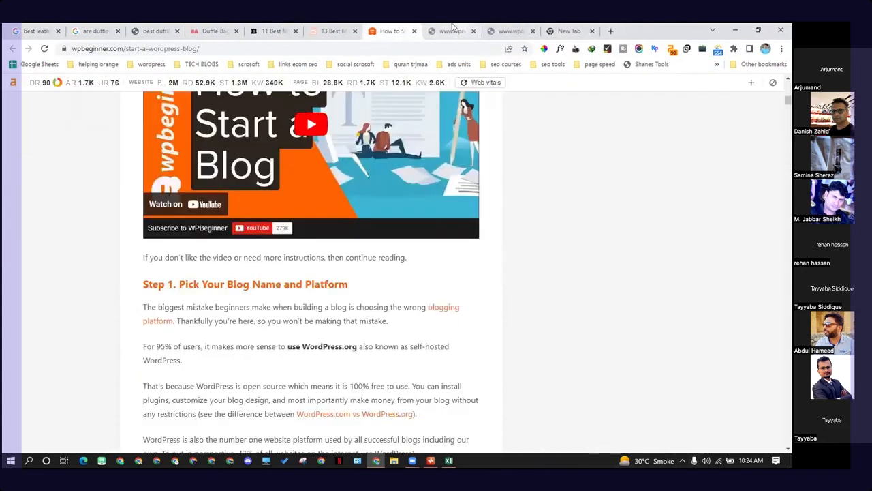
{"action": "left_click", "coordinate": [452, 27]}
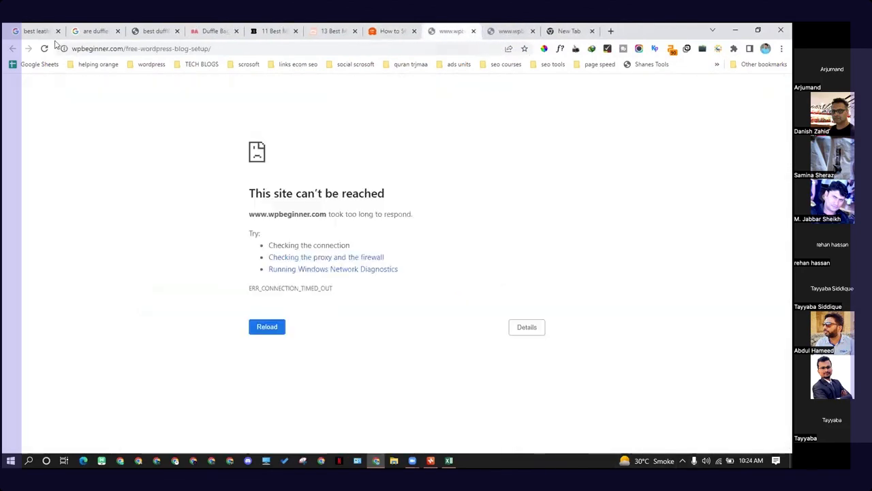
{"action": "left_click", "coordinate": [494, 29]}
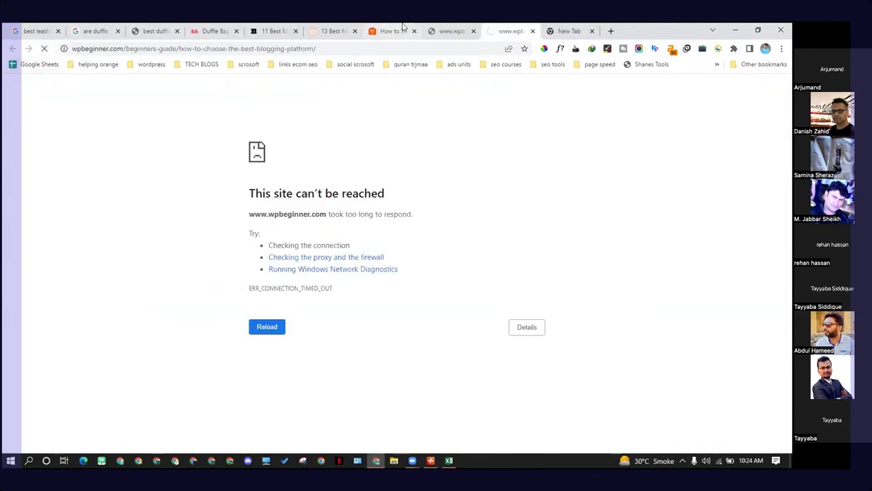
Step: Close the 13 Best and WPBeginner homepage tabs and switch to the 11 Best men's leather duffel bag article
{"action": "left_click", "coordinate": [337, 31]}
{"action": "left_click", "coordinate": [355, 32]}
{"action": "left_click", "coordinate": [275, 32]}
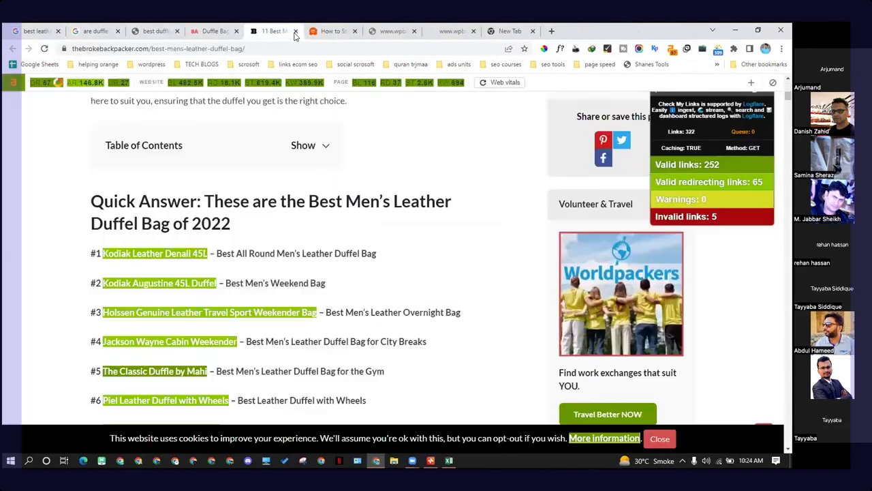
Step: Close the competing duffle bag article and Google search tabs, keeping only the WPBeginner tabs
{"action": "left_click", "coordinate": [296, 31]}
{"action": "left_click", "coordinate": [217, 30]}
{"action": "left_click", "coordinate": [236, 32]}
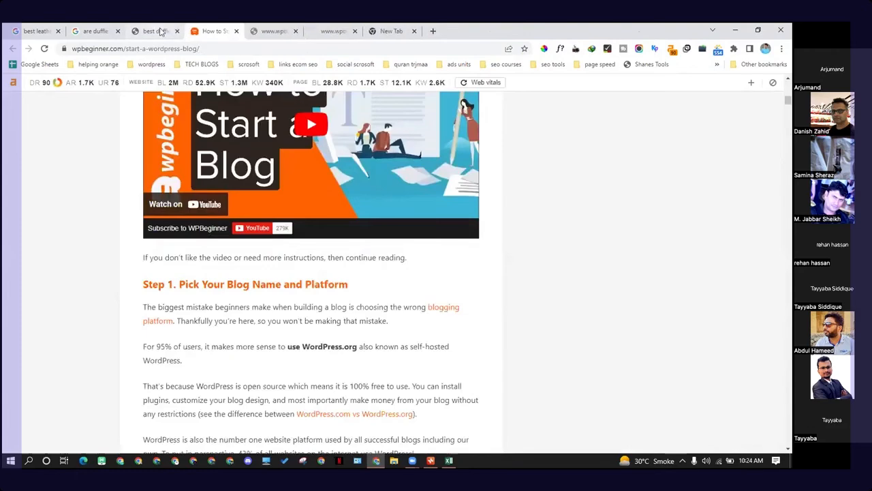
{"action": "left_click", "coordinate": [174, 31]}
{"action": "left_click", "coordinate": [177, 31]}
{"action": "left_click", "coordinate": [109, 31]}
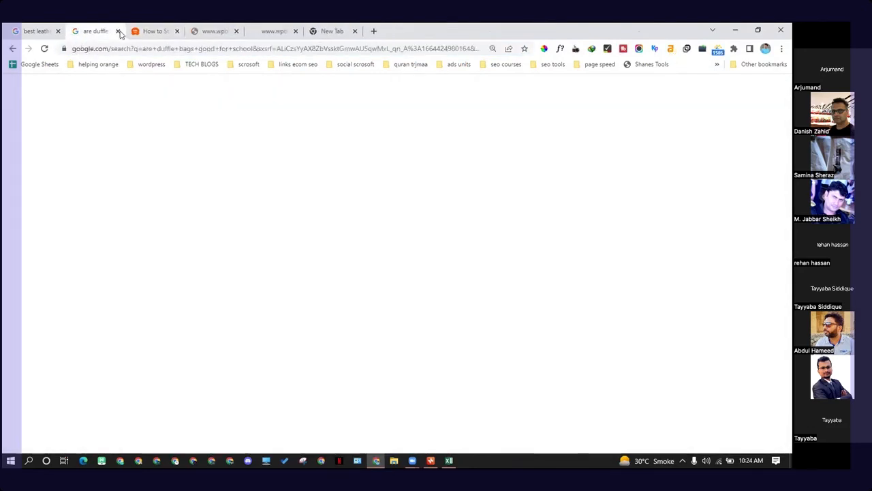
{"action": "left_click", "coordinate": [117, 31]}
{"action": "left_click", "coordinate": [38, 30]}
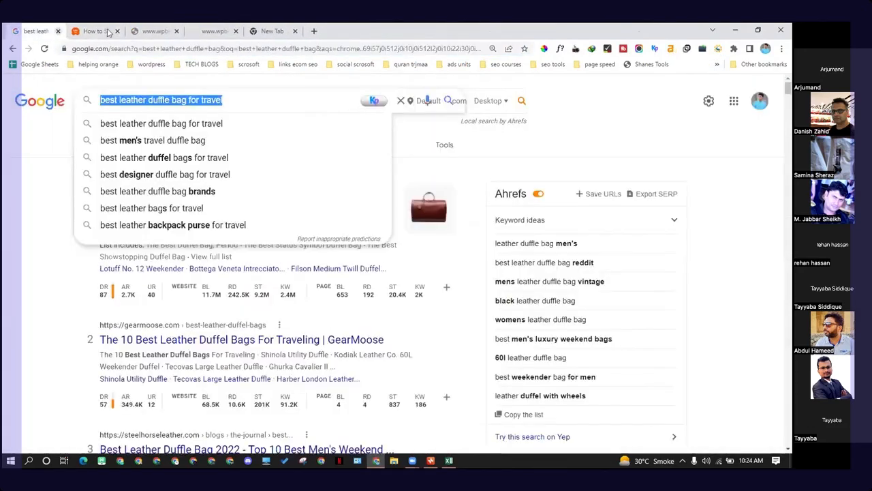
{"action": "left_click", "coordinate": [57, 30]}
{"action": "left_click", "coordinate": [95, 30]}
{"action": "left_click", "coordinate": [154, 30]}
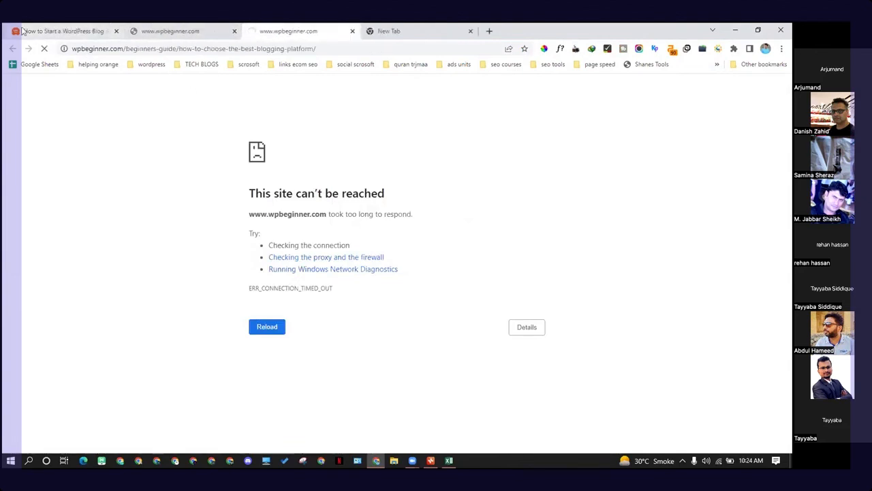
Step: Reload the unreachable free WordPress blog setup page and check the Wi-Fi connection
{"action": "left_click", "coordinate": [169, 31]}
{"action": "left_click", "coordinate": [44, 52]}
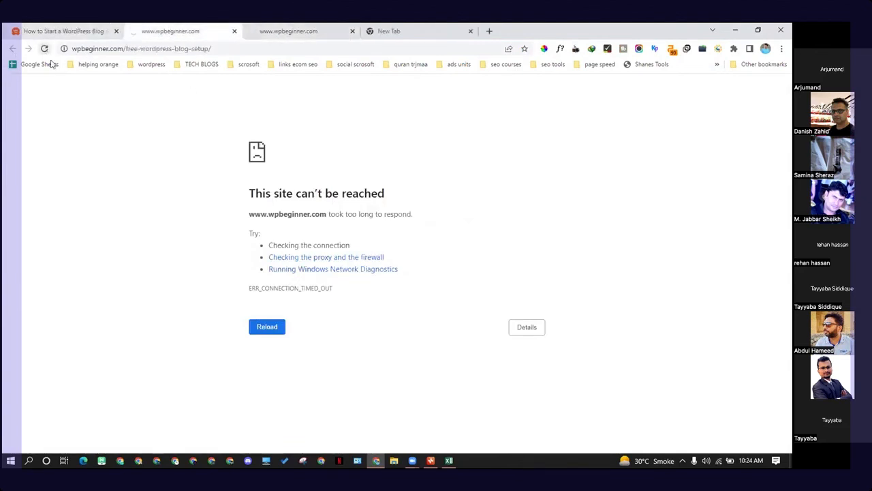
{"action": "left_click", "coordinate": [714, 464]}
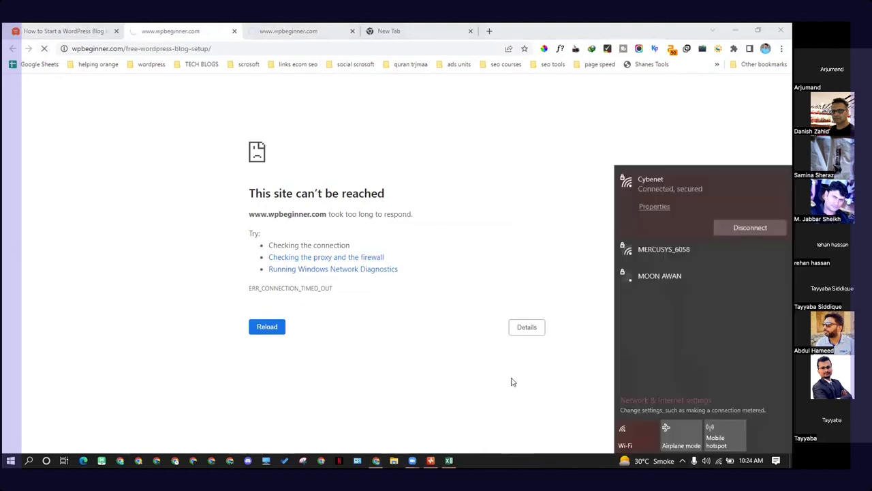
{"action": "left_click", "coordinate": [107, 134]}
{"action": "key", "text": "ctrl+shift+Tab"}
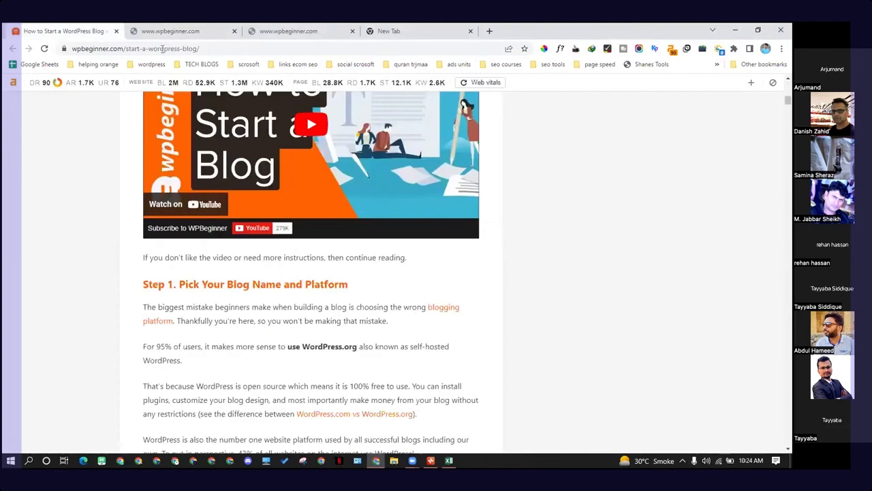
{"action": "key", "text": "ctrl+Tab"}
{"action": "left_click", "coordinate": [44, 48]}
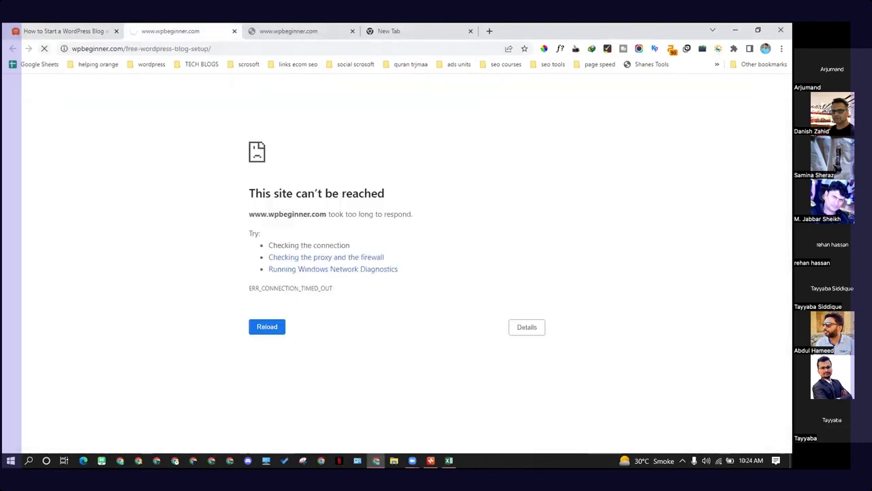
{"action": "left_click", "coordinate": [39, 27]}
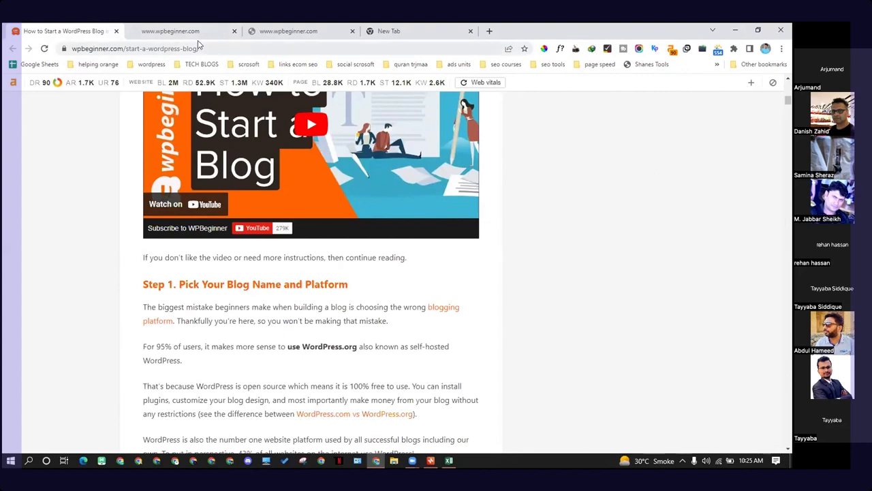
Step: Copy the start-a-wordpress-blog URL and open it in the other Chrome window's blank tab
{"action": "left_click_drag", "start_coordinate": [198, 49], "coordinate": [60, 48]}
{"action": "right_click", "coordinate": [105, 57]}
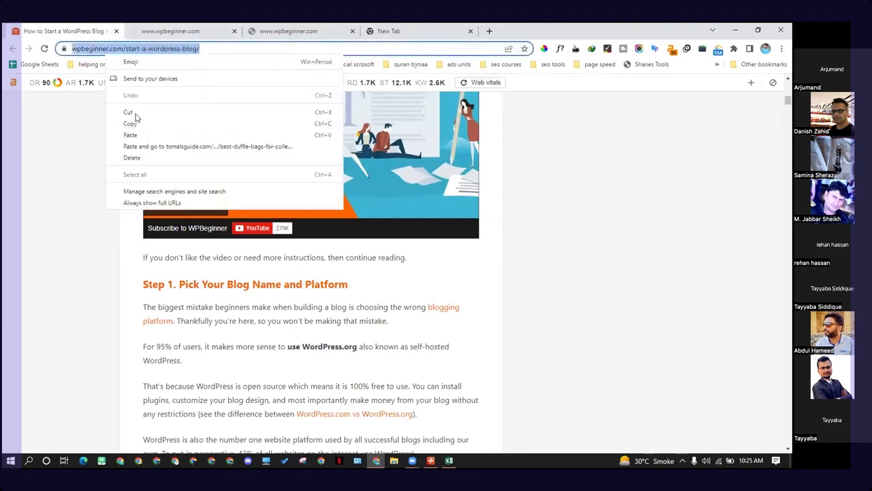
{"action": "left_click", "coordinate": [140, 122]}
{"action": "left_click", "coordinate": [229, 461]}
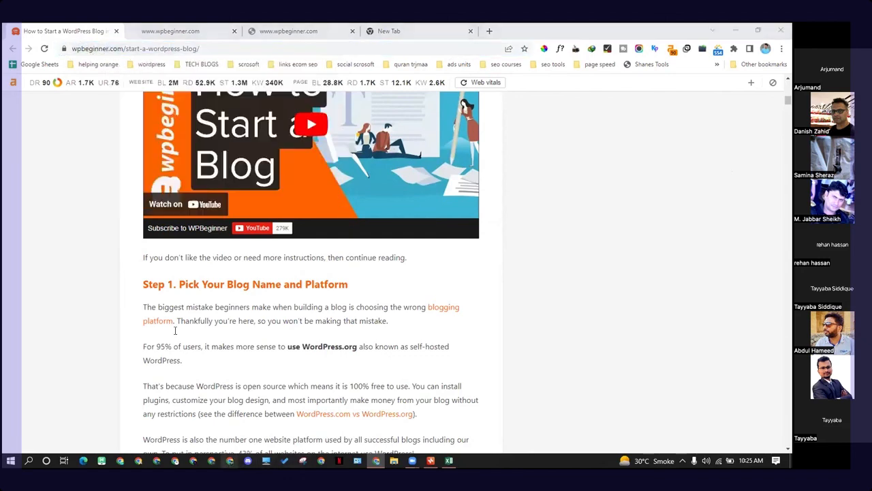
{"action": "key", "text": "ctrl+v"}
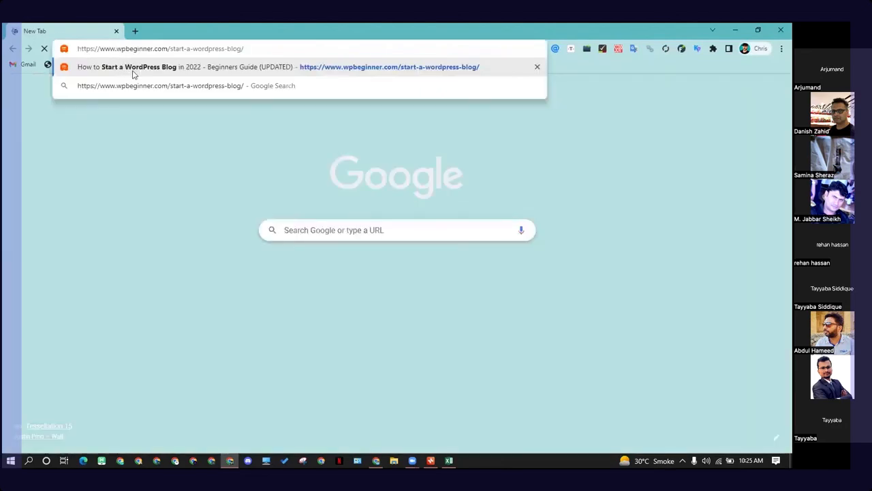
{"action": "key", "text": "Return"}
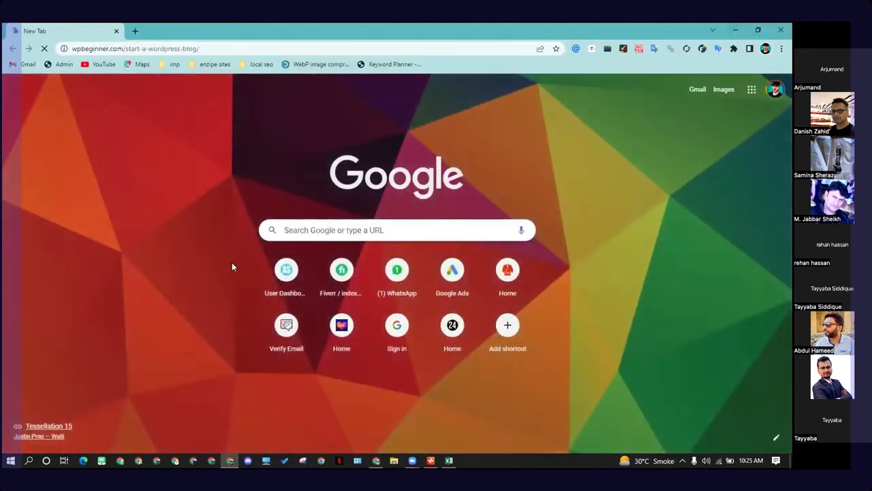
Step: Close the unreachable blogging platform tab and the blank tab in the main browser window
{"action": "left_click", "coordinate": [380, 461]}
{"action": "left_click", "coordinate": [235, 31]}
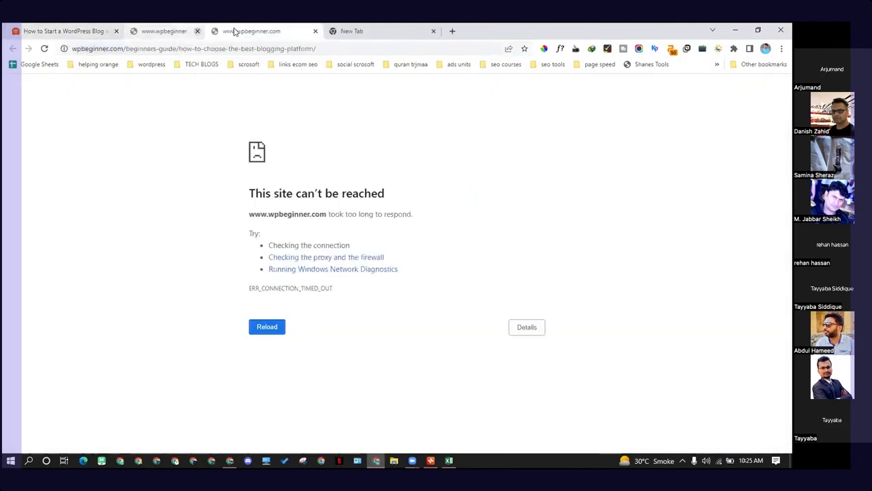
{"action": "key", "text": "ctrl+w"}
{"action": "key", "text": "ctrl+w"}
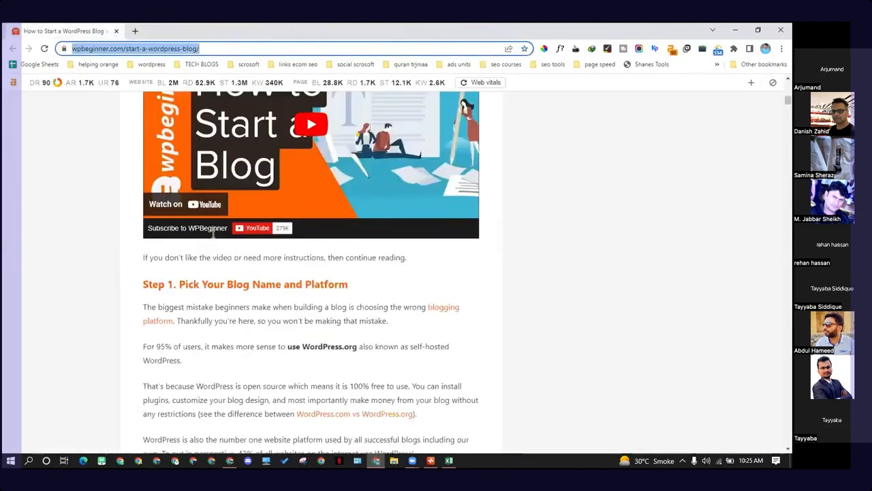
Step: Open the article's blogging platform link in a new tab and reload it
{"action": "left_click", "coordinate": [230, 461]}
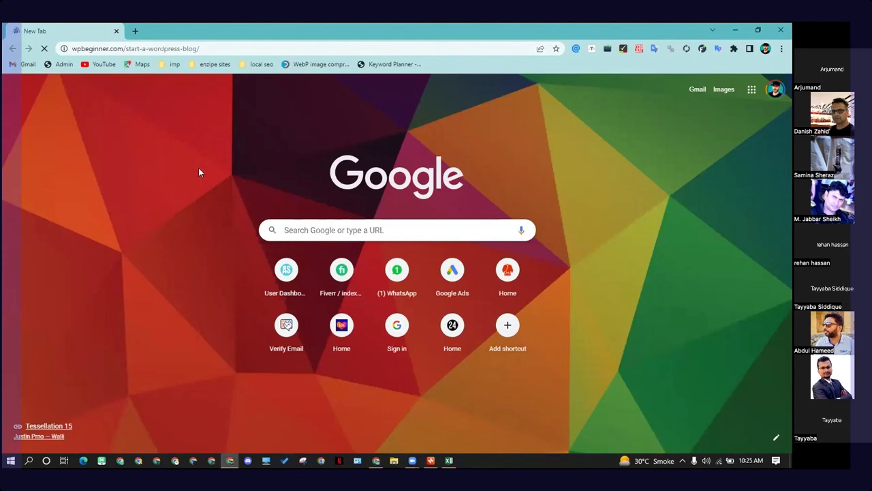
{"action": "left_click_drag", "start_coordinate": [386, 465], "coordinate": [357, 465]}
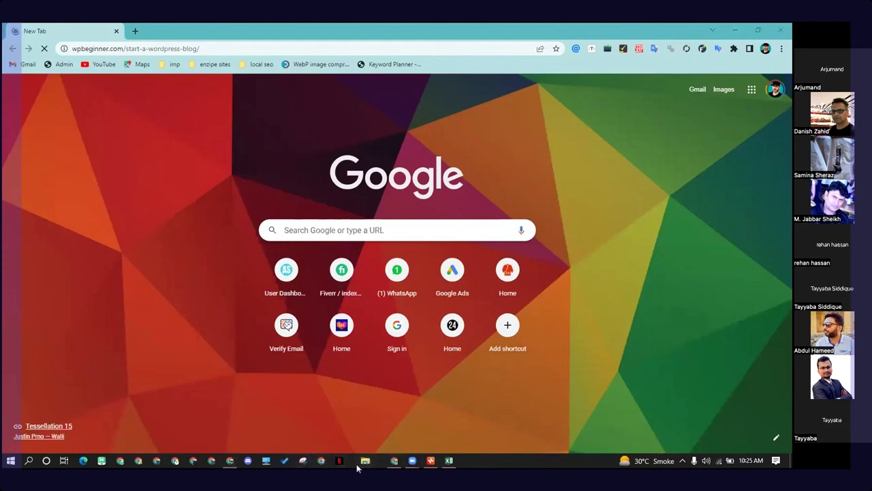
{"action": "left_click", "coordinate": [394, 462]}
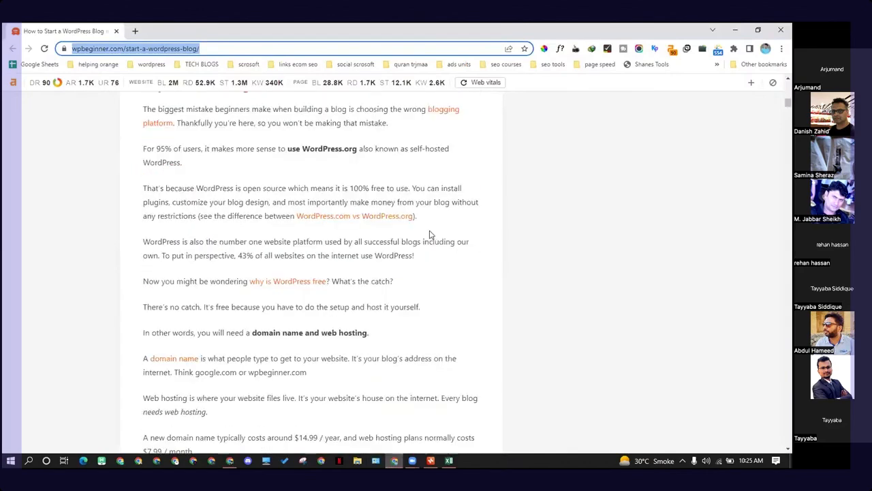
{"action": "left_click", "coordinate": [434, 251]}
{"action": "scroll", "coordinate": [435, 251], "scroll_direction": "up", "scroll_amount": 3}
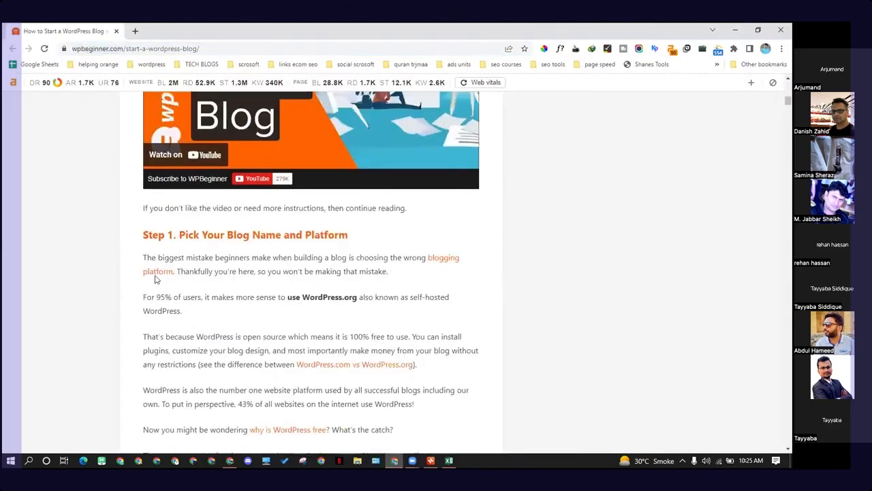
{"action": "right_click", "coordinate": [444, 262]}
{"action": "left_click", "coordinate": [470, 269]}
{"action": "left_click", "coordinate": [164, 31]}
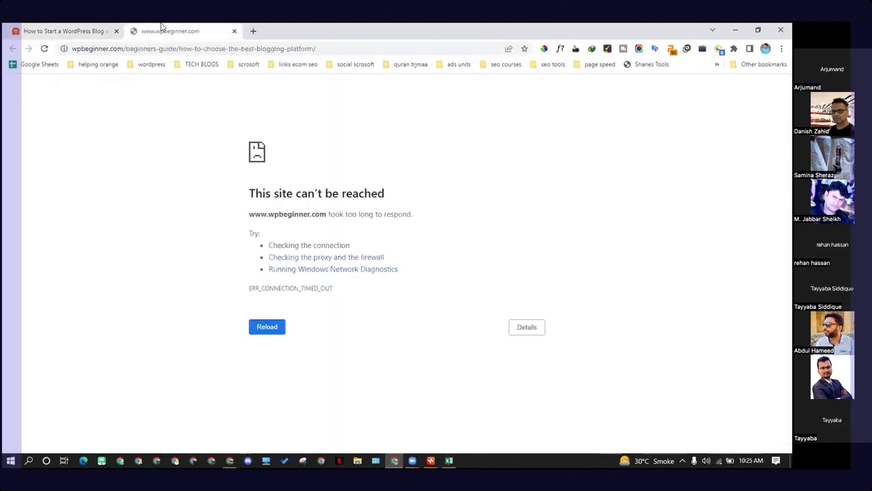
{"action": "left_click", "coordinate": [44, 48]}
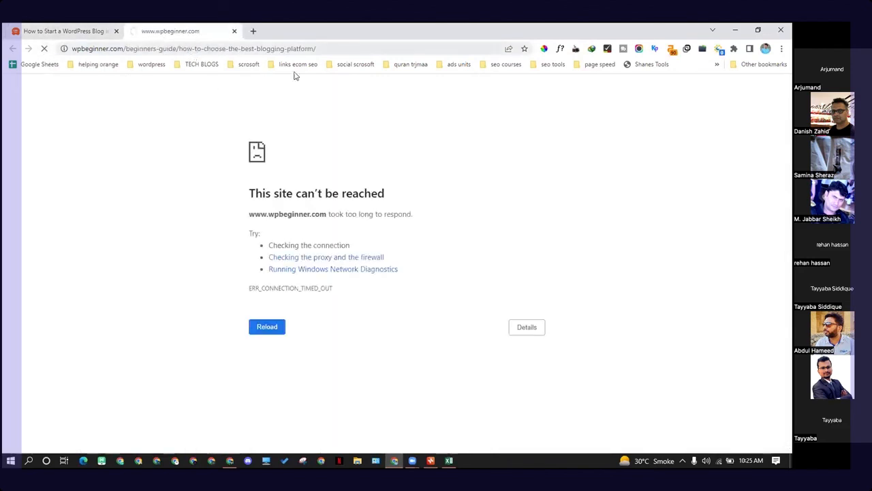
{"action": "left_click", "coordinate": [33, 28]}
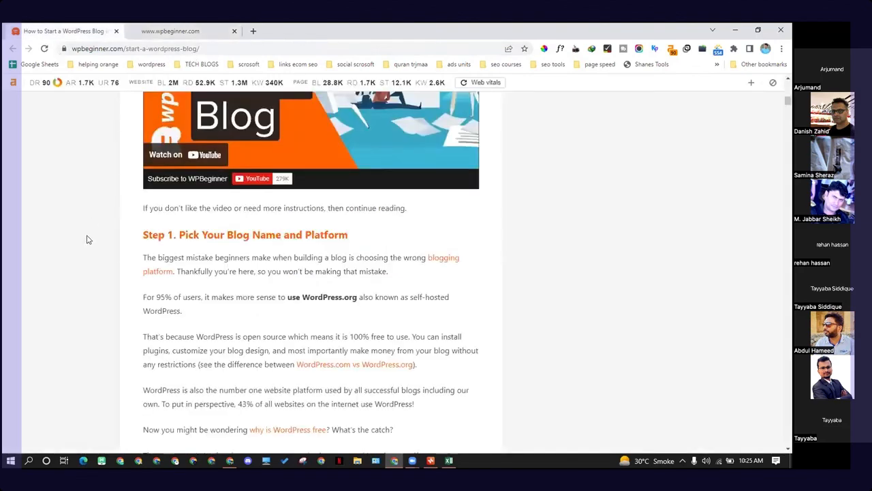
Step: Examine the duffle bags keyword mind map, selecting the leather duffle bags topic
{"action": "scroll", "coordinate": [265, 187], "scroll_direction": "down", "scroll_amount": 2}
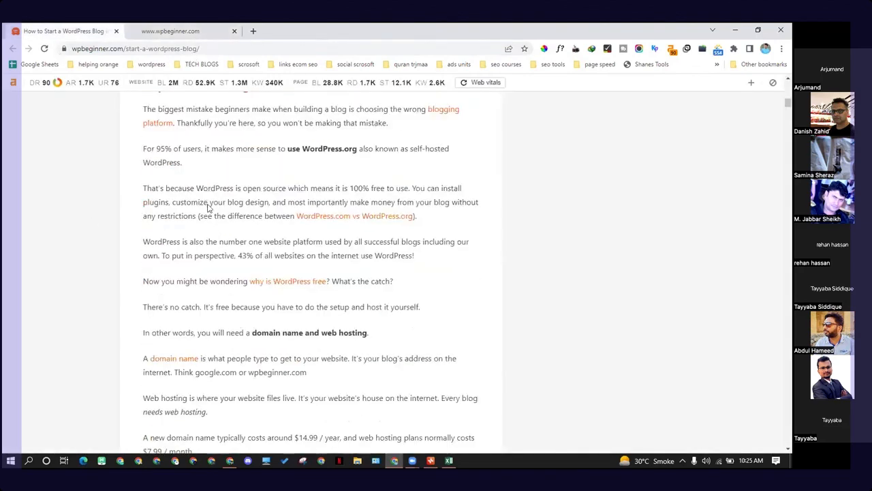
{"action": "left_click", "coordinate": [431, 461]}
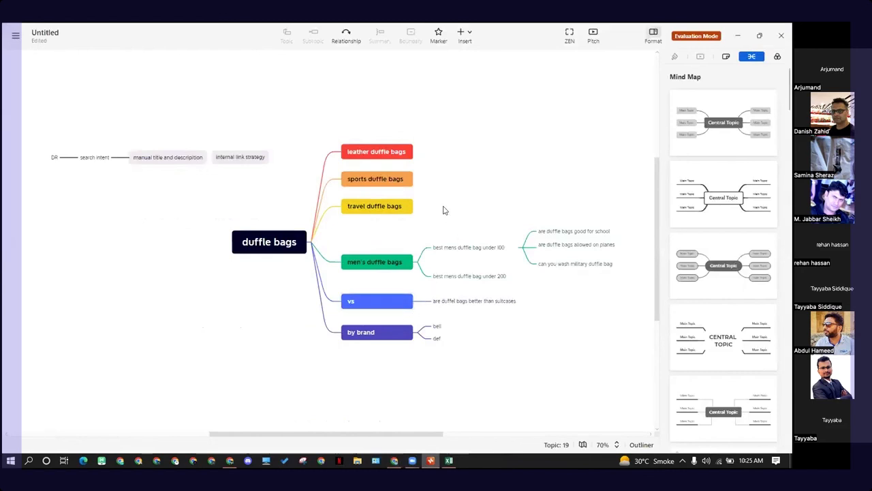
{"action": "scroll", "coordinate": [444, 246], "scroll_direction": "up", "scroll_amount": 1}
{"action": "left_click", "coordinate": [245, 291]}
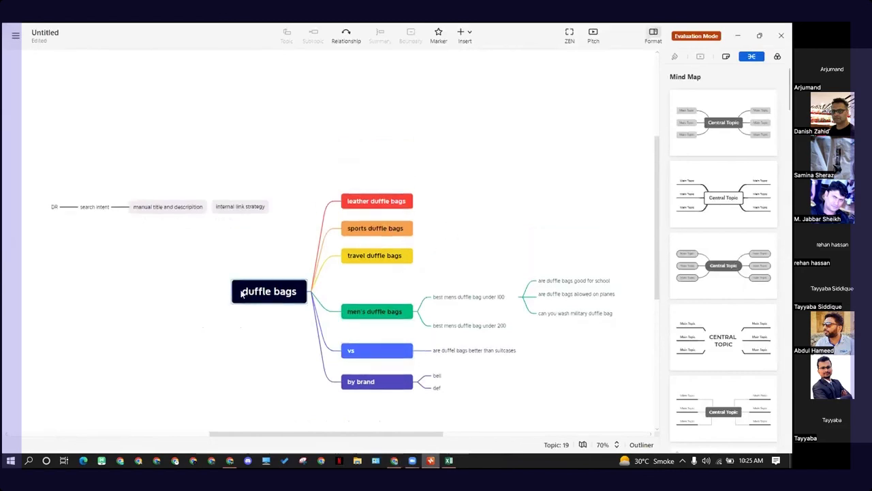
{"action": "left_click_drag", "start_coordinate": [362, 183], "coordinate": [369, 440]}
{"action": "left_click_drag", "start_coordinate": [483, 101], "coordinate": [609, 352]}
{"action": "scroll", "coordinate": [245, 327], "scroll_direction": "up", "scroll_amount": 3}
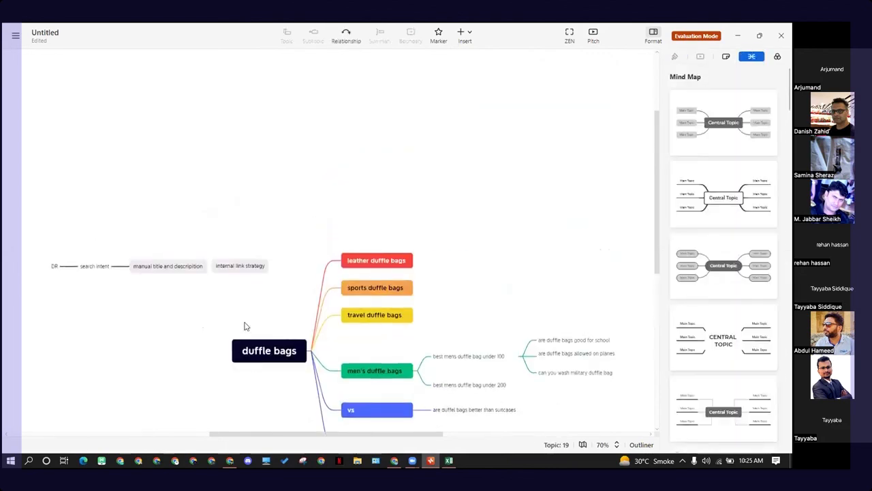
{"action": "scroll", "coordinate": [276, 327], "scroll_direction": "down", "scroll_amount": 2}
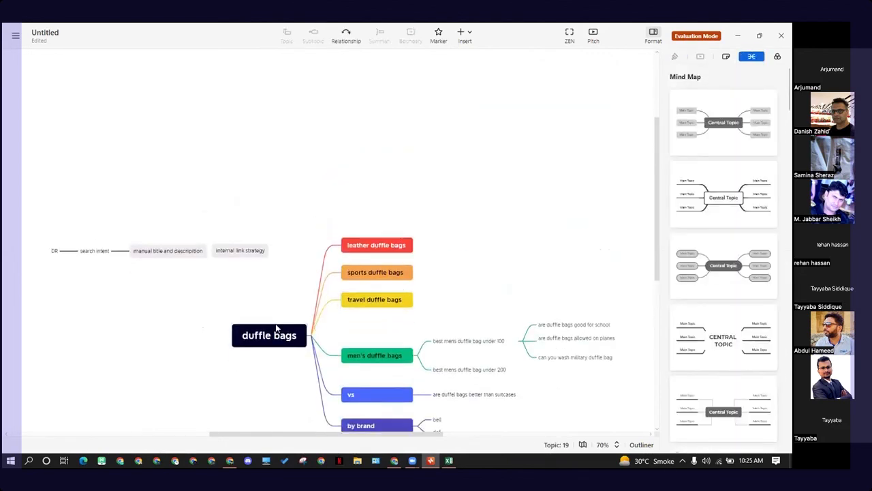
{"action": "left_click", "coordinate": [269, 309]}
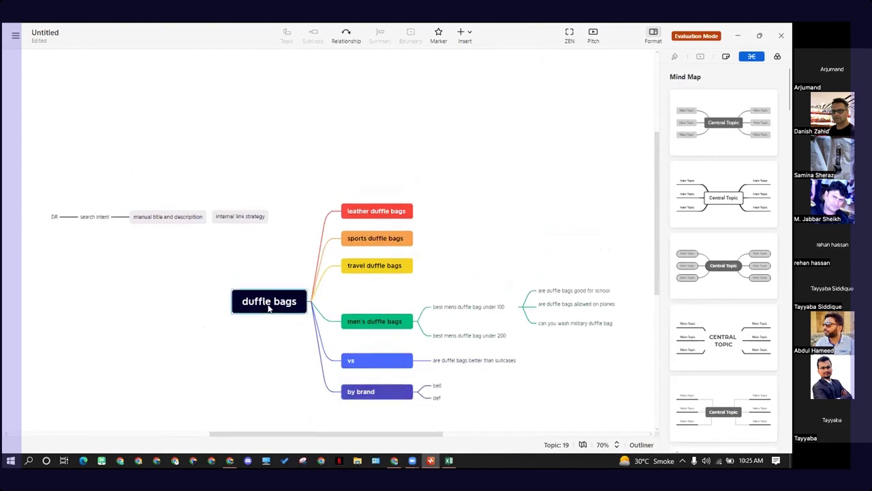
{"action": "left_click", "coordinate": [382, 217]}
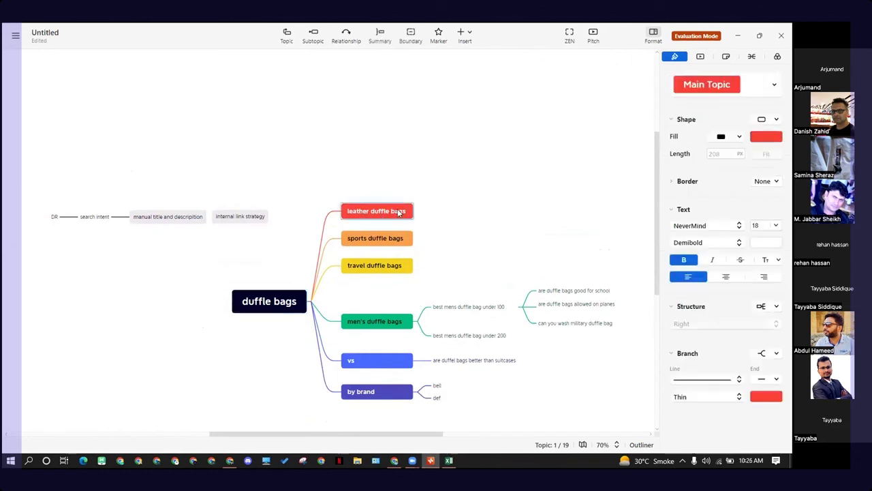
{"action": "left_click", "coordinate": [371, 184]}
{"action": "left_click", "coordinate": [381, 217]}
Step: Check the blogging platform tab and the other browser window, then open a new blank tab
{"action": "left_click", "coordinate": [395, 462]}
{"action": "left_click", "coordinate": [179, 32]}
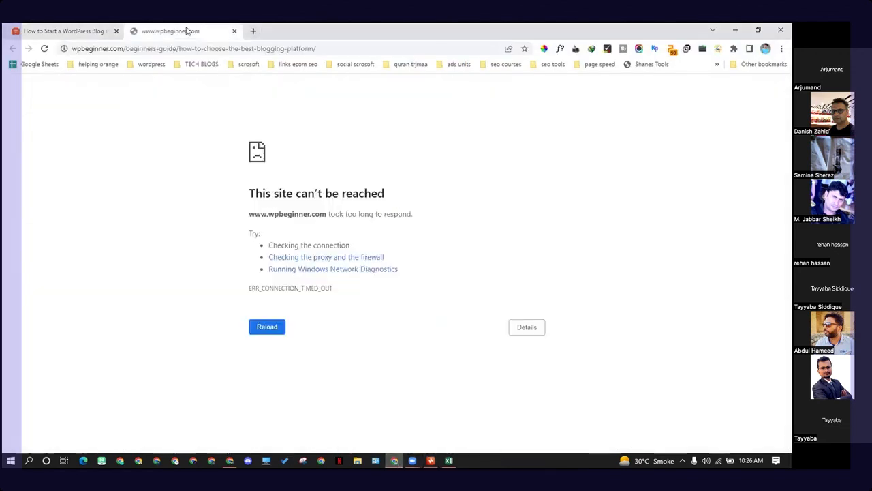
{"action": "left_click", "coordinate": [229, 461]}
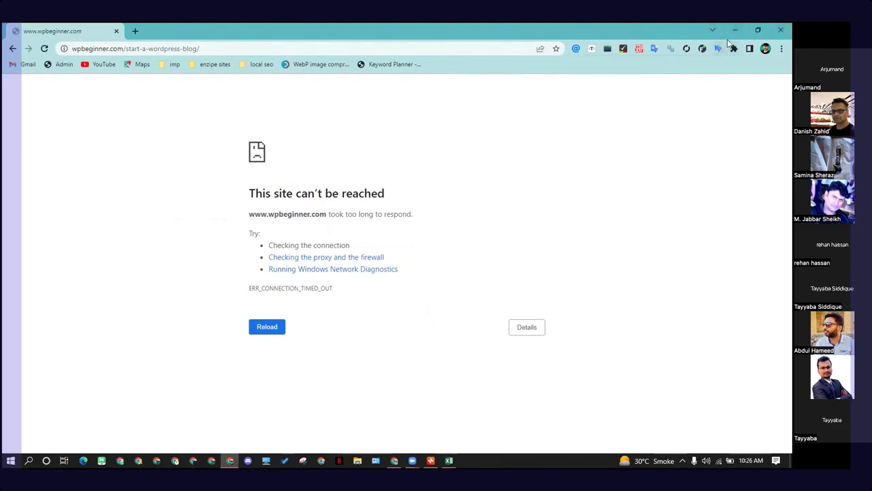
{"action": "left_click", "coordinate": [736, 31]}
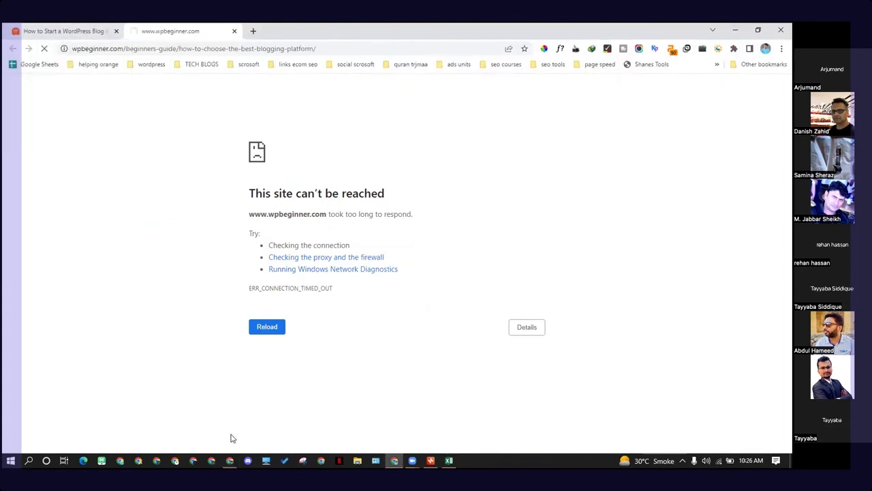
{"action": "left_click", "coordinate": [229, 461]}
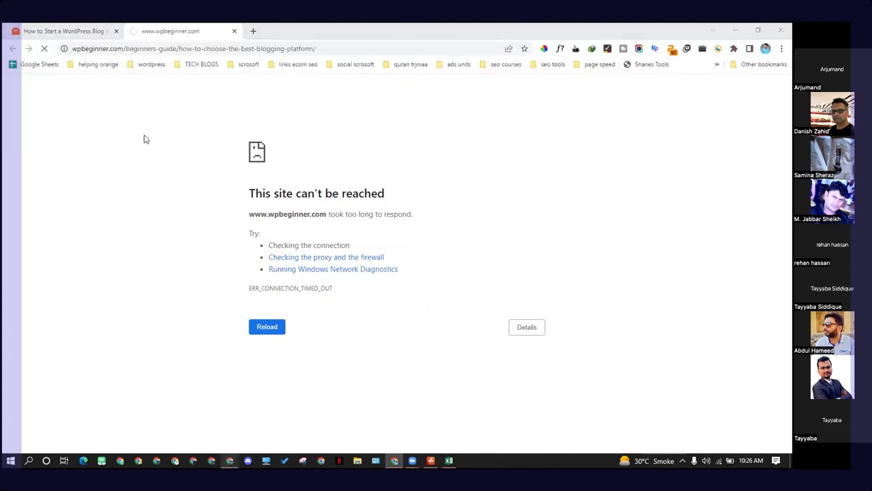
{"action": "left_click", "coordinate": [135, 31]}
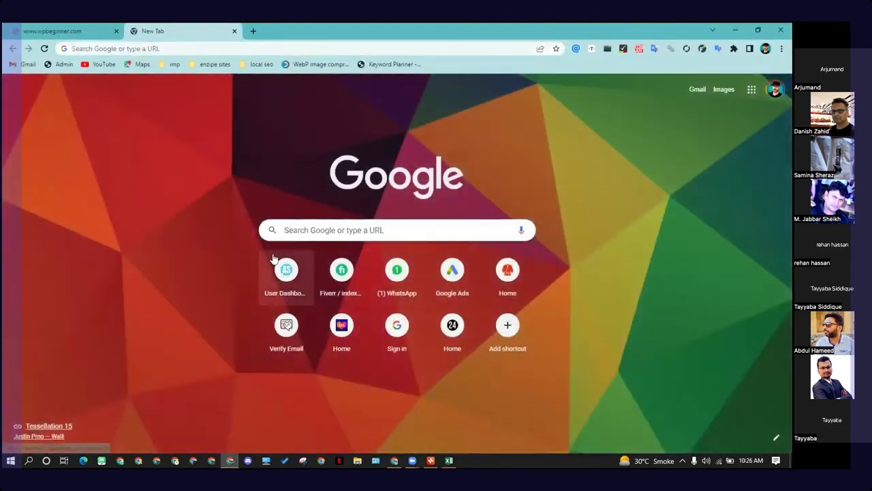
Step: Log into the Azad SEO tools member dashboard and open the Semrush tool
{"action": "left_click", "coordinate": [276, 262]}
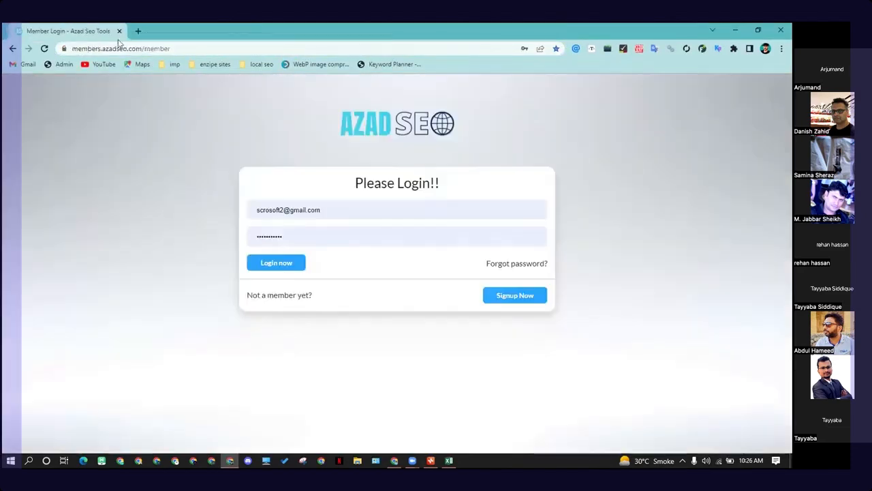
{"action": "left_click", "coordinate": [278, 269]}
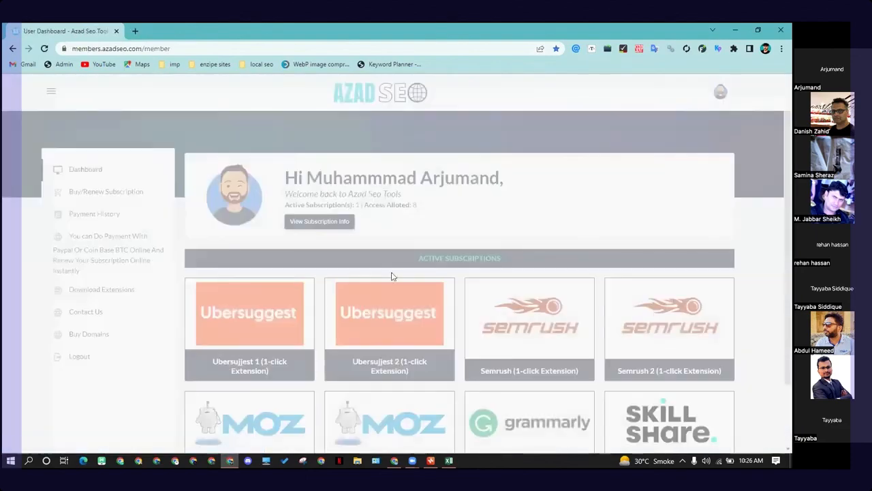
{"action": "scroll", "coordinate": [486, 311], "scroll_direction": "down", "scroll_amount": 1}
{"action": "left_click", "coordinate": [522, 298]}
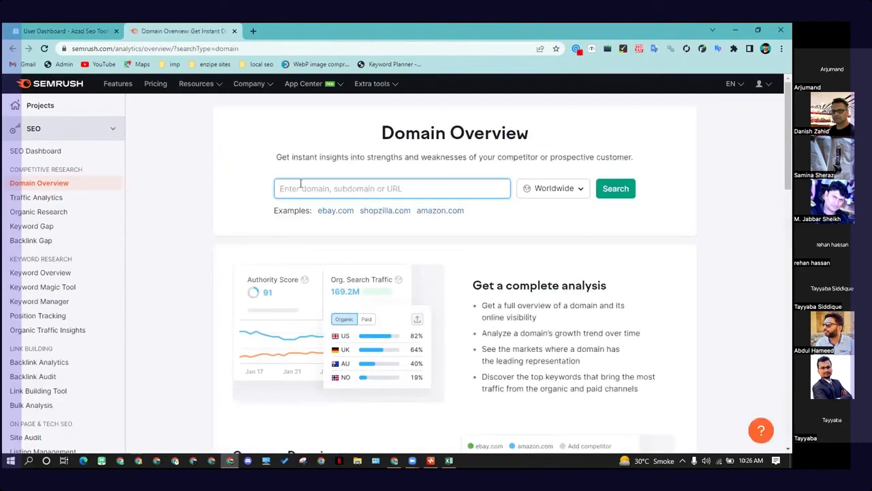
Step: Run a Domain Overview for qoura.com and scroll through the results
{"action": "type", "text": "qoura.com"}
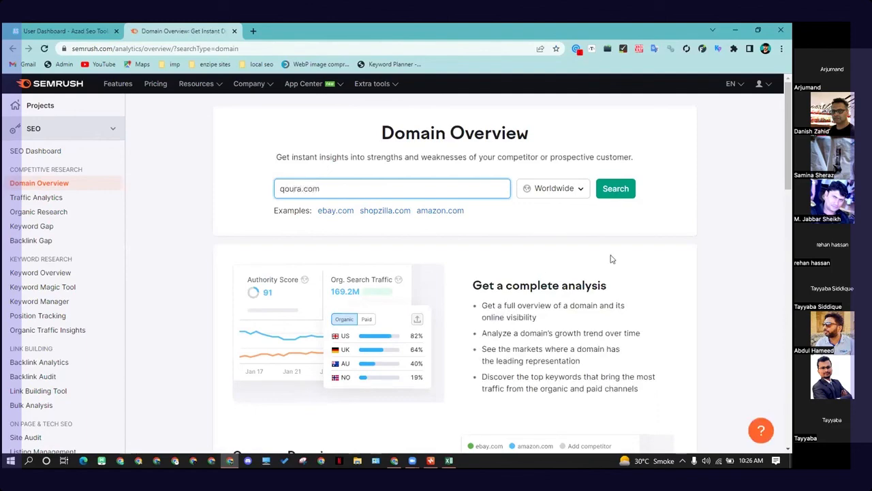
{"action": "left_click", "coordinate": [615, 188]}
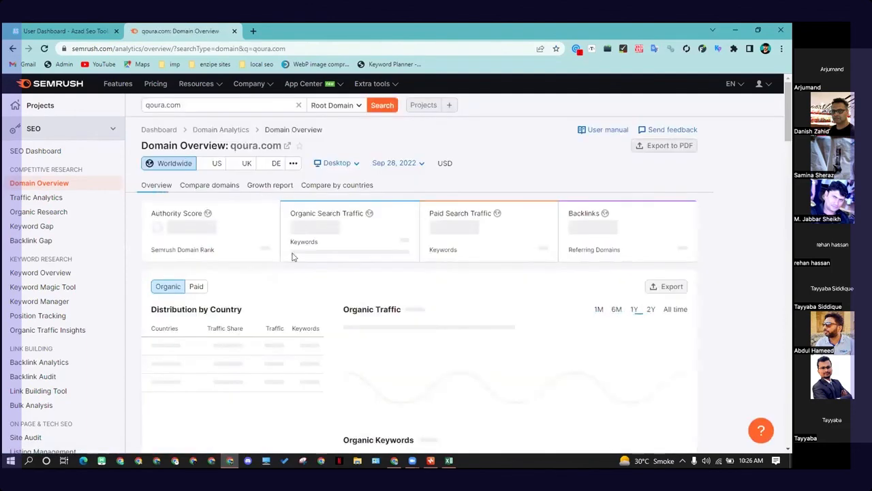
{"action": "scroll", "coordinate": [293, 257], "scroll_direction": "down", "scroll_amount": 5}
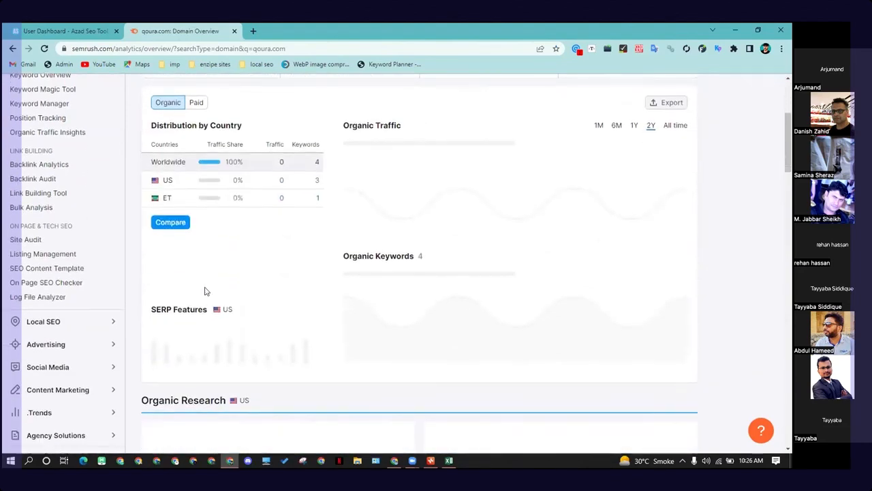
{"action": "scroll", "coordinate": [269, 279], "scroll_direction": "up", "scroll_amount": 4}
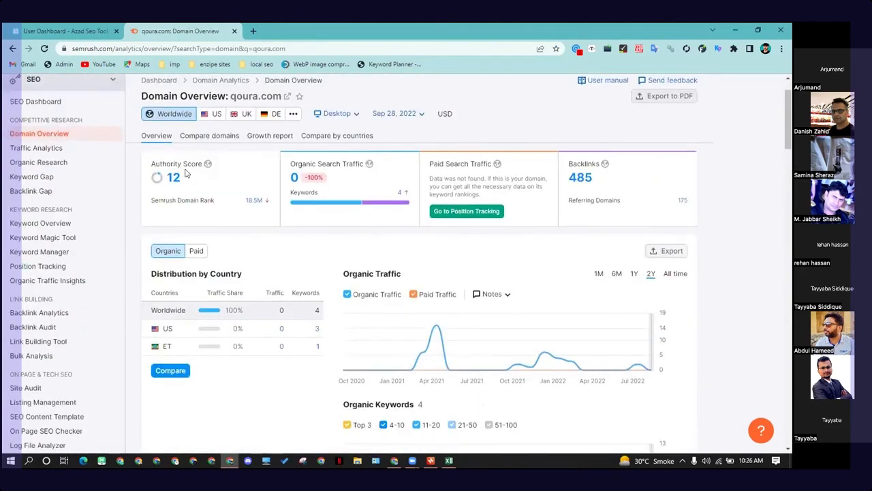
{"action": "scroll", "coordinate": [185, 174], "scroll_direction": "up", "scroll_amount": 1}
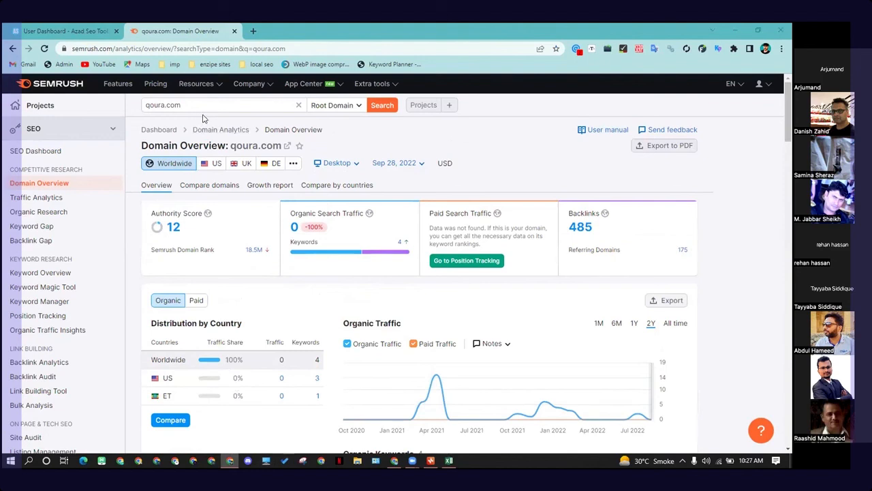
Step: Correct the domain to quora.com and run the Domain Overview again
{"action": "left_click", "coordinate": [158, 107]}
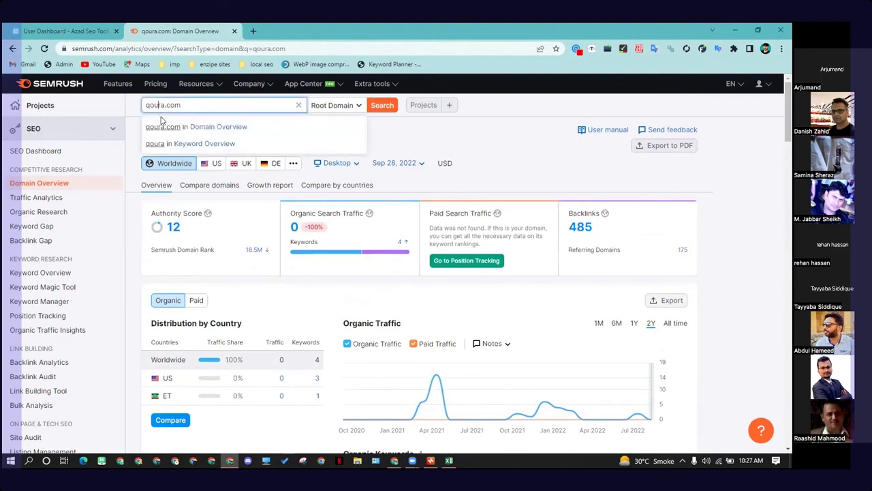
{"action": "key", "text": "BackSpace"}
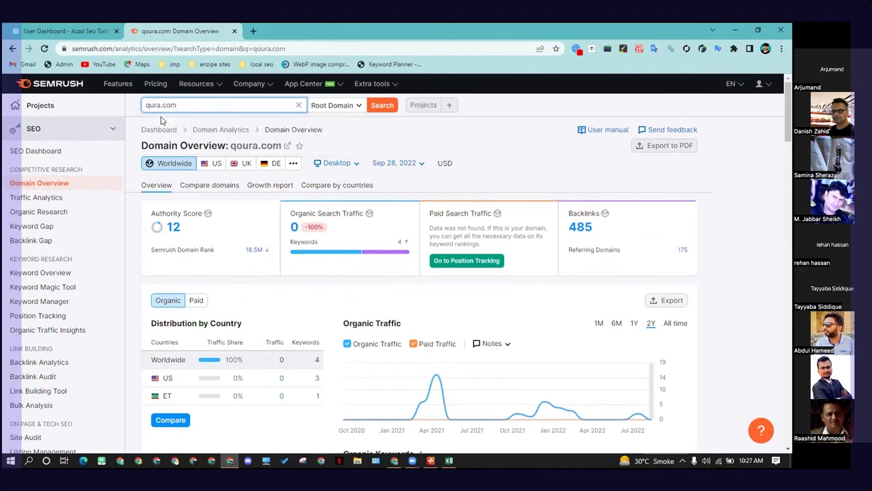
{"action": "type", "text": "o"}
{"action": "key", "text": "Return"}
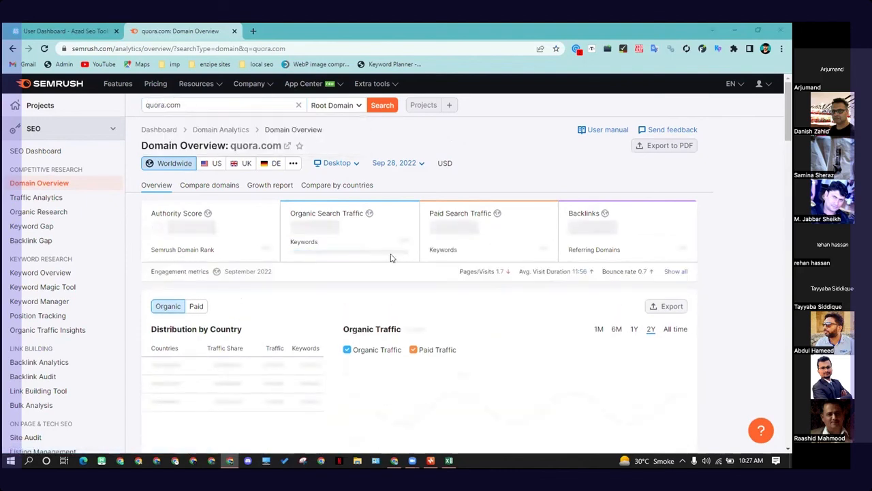
Step: Open the full organic keyword positions report for quora.com from its top organic keywords
{"action": "scroll", "coordinate": [249, 309], "scroll_direction": "down", "scroll_amount": 5}
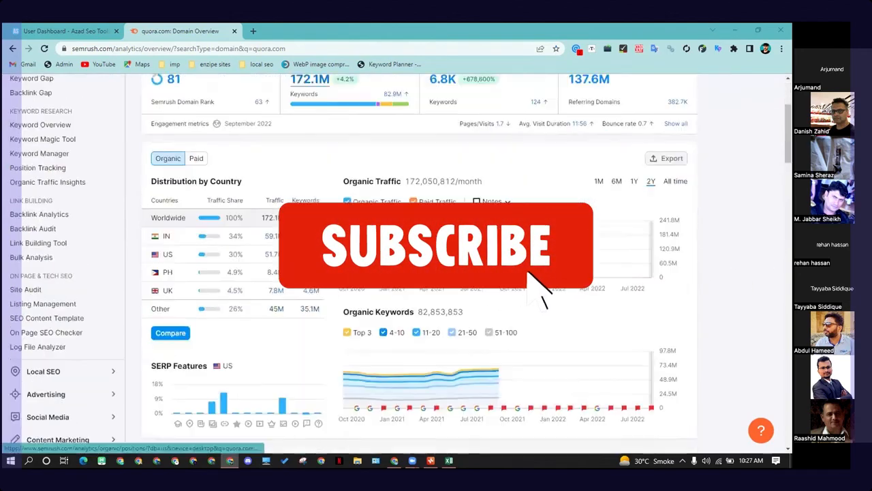
{"action": "scroll", "coordinate": [249, 310], "scroll_direction": "down", "scroll_amount": 3}
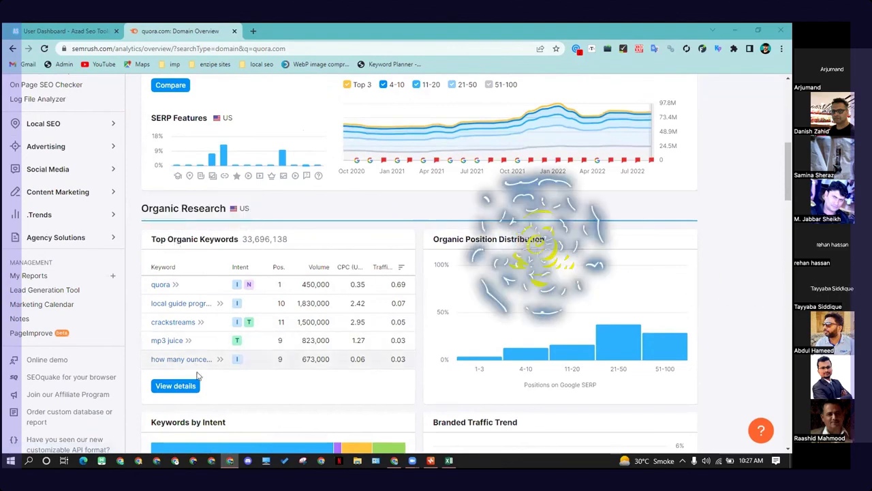
{"action": "left_click", "coordinate": [175, 386]}
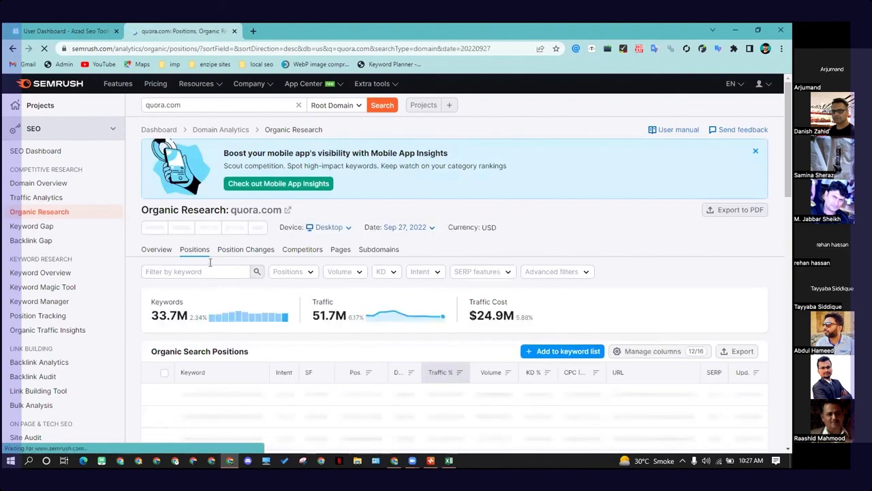
{"action": "left_click", "coordinate": [210, 267]}
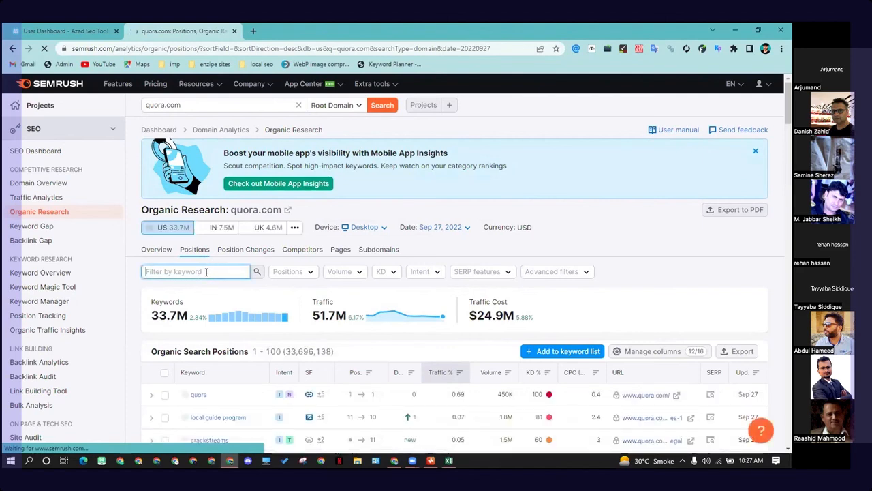
Step: Close the Xmind mind map and the Excel duffle bag suggestions sheet without saving changes
{"action": "left_click", "coordinate": [430, 460]}
{"action": "left_click", "coordinate": [583, 95]}
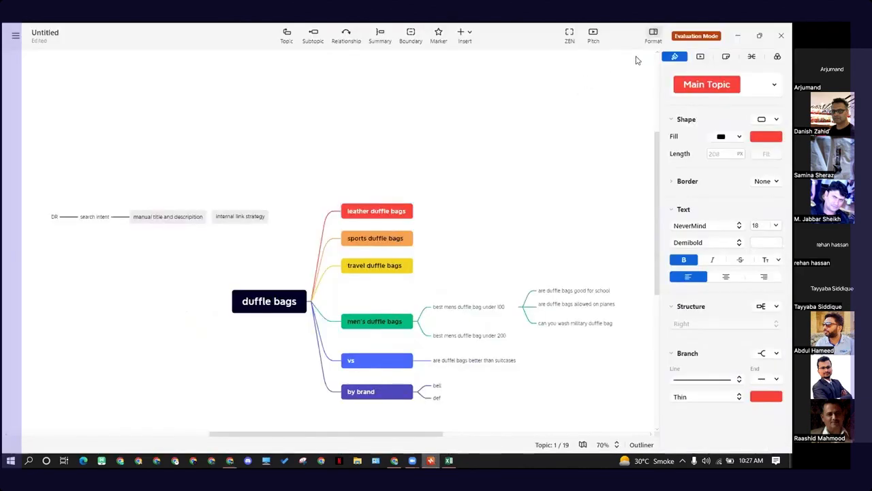
{"action": "left_click", "coordinate": [783, 37]}
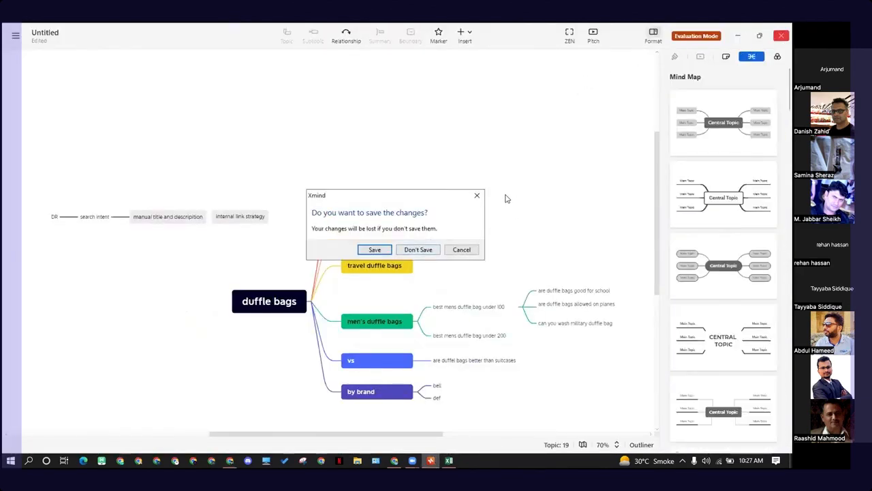
{"action": "left_click", "coordinate": [428, 250]}
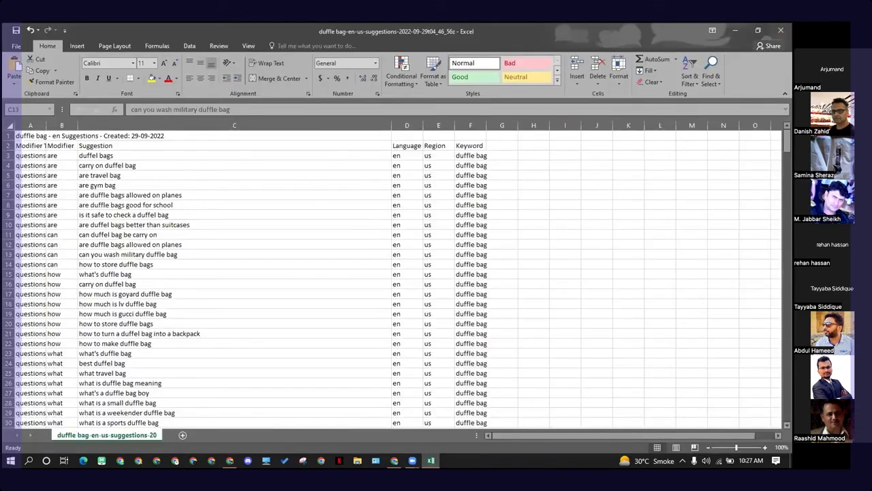
{"action": "left_click", "coordinate": [781, 30]}
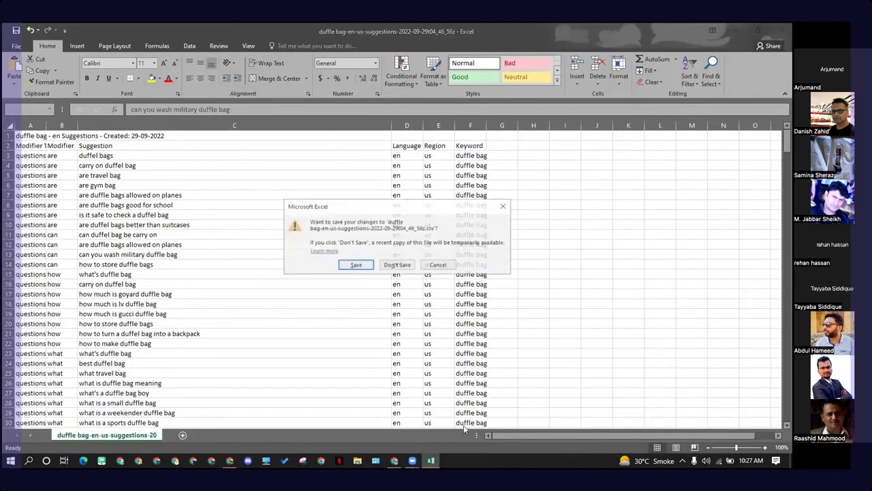
{"action": "left_click", "coordinate": [397, 265]}
Step: Filter quora.com's organic search positions by the keyword duffle bag
{"action": "left_click", "coordinate": [395, 460]}
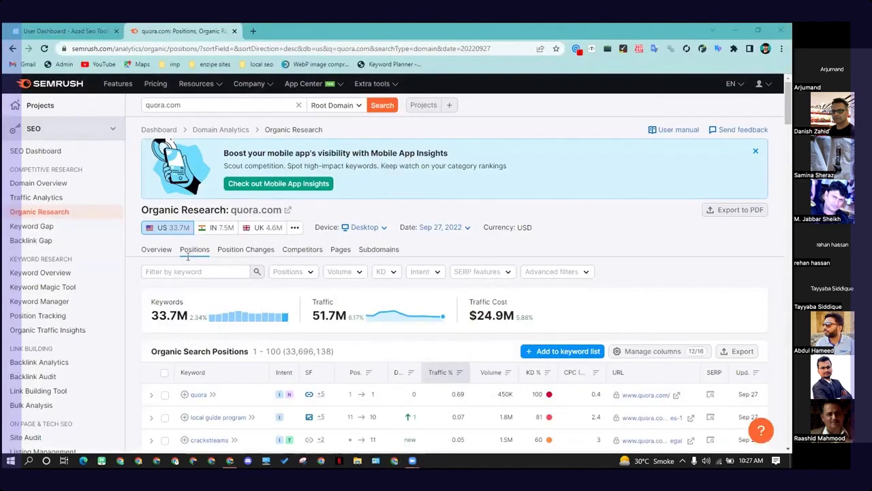
{"action": "left_click", "coordinate": [183, 273]}
{"action": "type", "text": "d"}
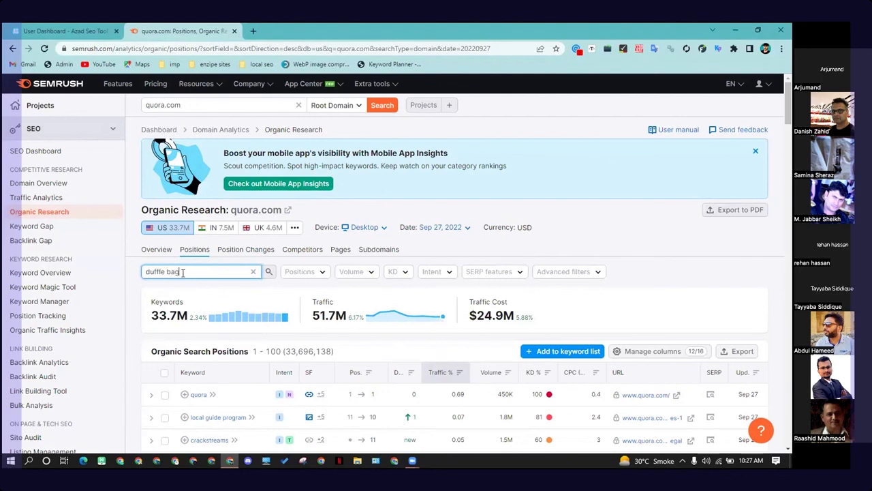
{"action": "type", "text": "uffle bag"}
{"action": "key", "text": "Return"}
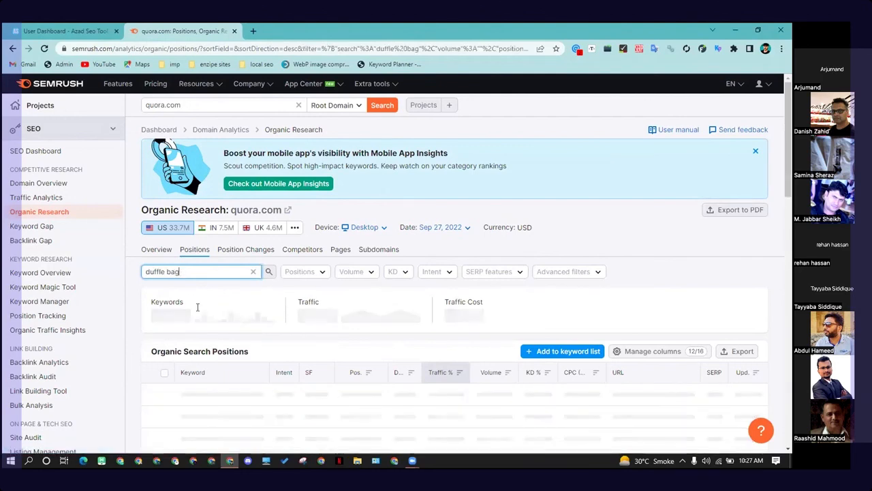
Step: Review quora.com's ranking duffle bag keywords with their positions and volumes, then minimize the browser
{"action": "scroll", "coordinate": [203, 315], "scroll_direction": "down", "scroll_amount": 1}
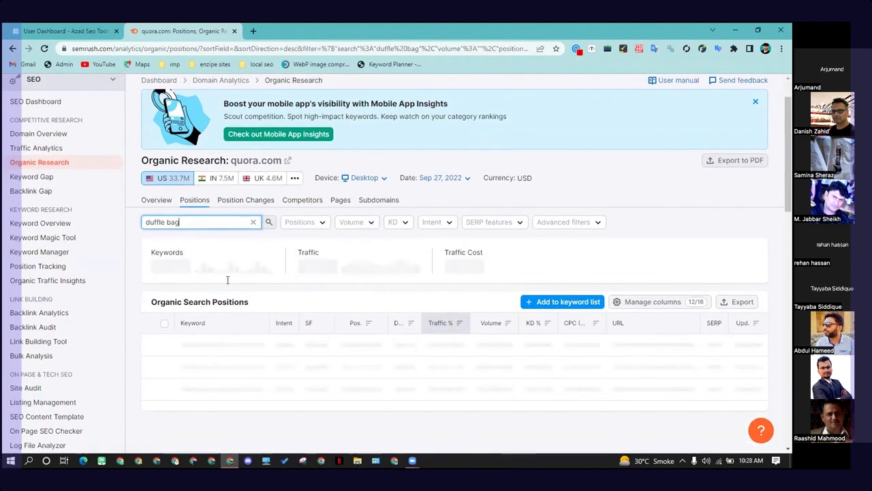
{"action": "scroll", "coordinate": [402, 348], "scroll_direction": "down", "scroll_amount": 2}
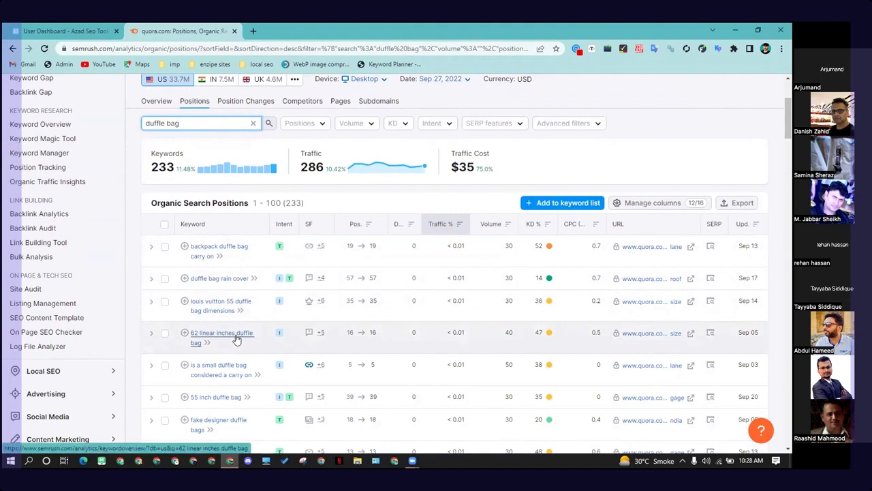
{"action": "scroll", "coordinate": [214, 337], "scroll_direction": "down", "scroll_amount": 1}
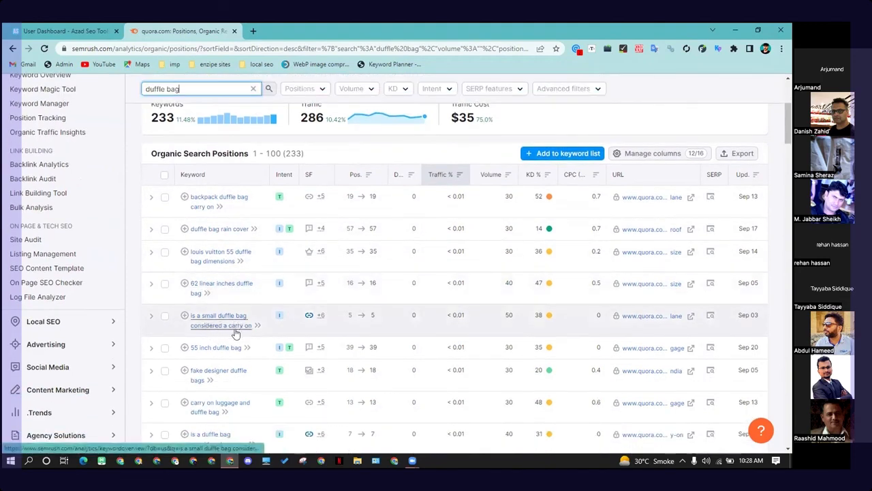
{"action": "scroll", "coordinate": [239, 331], "scroll_direction": "down", "scroll_amount": 1}
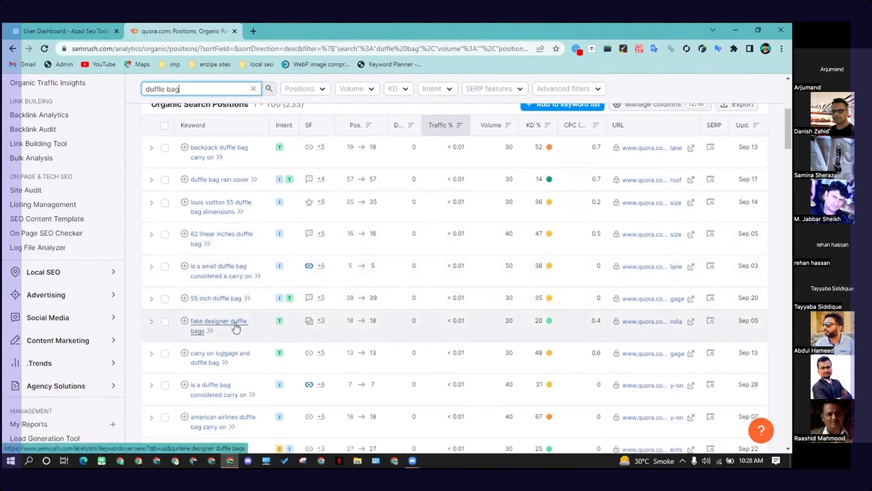
{"action": "scroll", "coordinate": [220, 306], "scroll_direction": "down", "scroll_amount": 4}
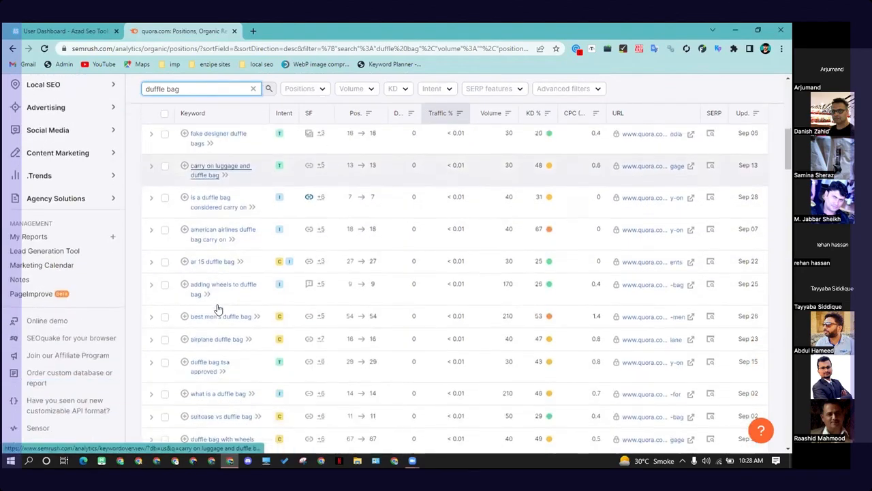
{"action": "scroll", "coordinate": [231, 302], "scroll_direction": "up", "scroll_amount": 5}
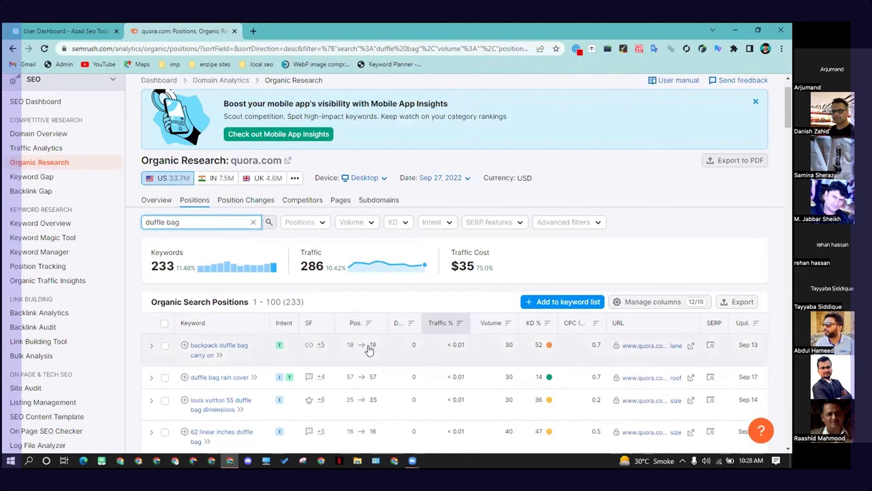
{"action": "scroll", "coordinate": [366, 350], "scroll_direction": "down", "scroll_amount": 1}
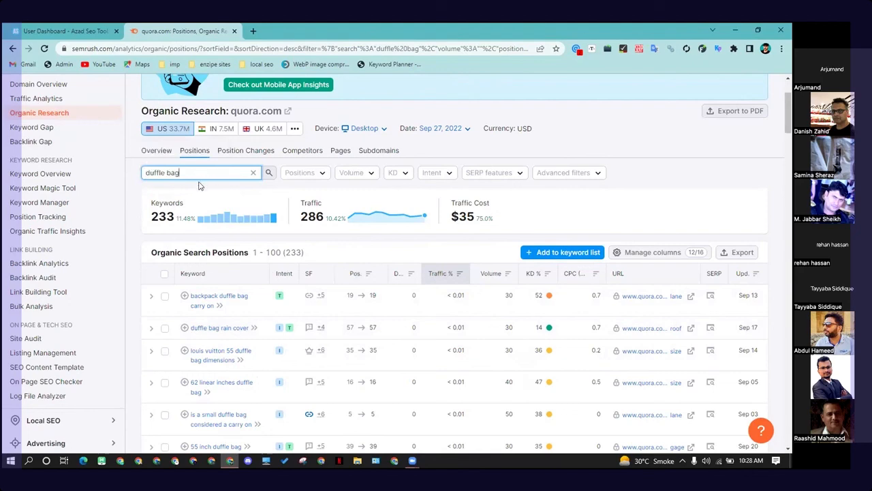
{"action": "scroll", "coordinate": [211, 219], "scroll_direction": "down", "scroll_amount": 2}
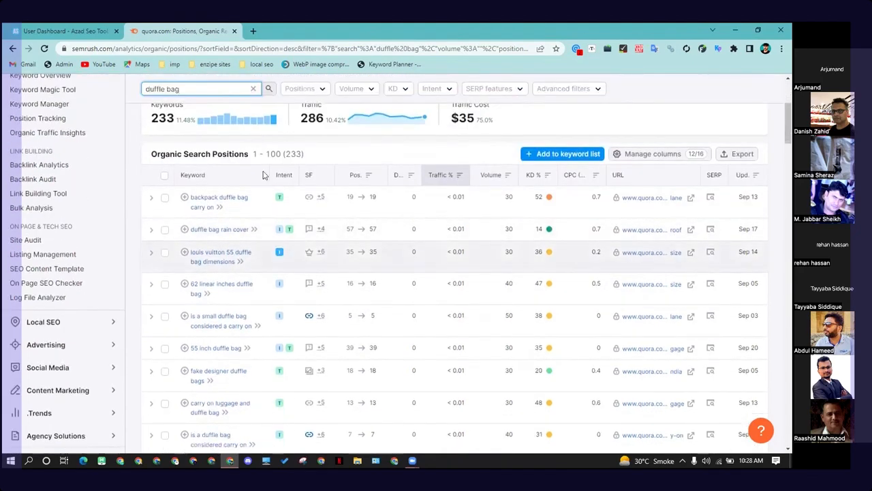
{"action": "scroll", "coordinate": [252, 205], "scroll_direction": "up", "scroll_amount": 3}
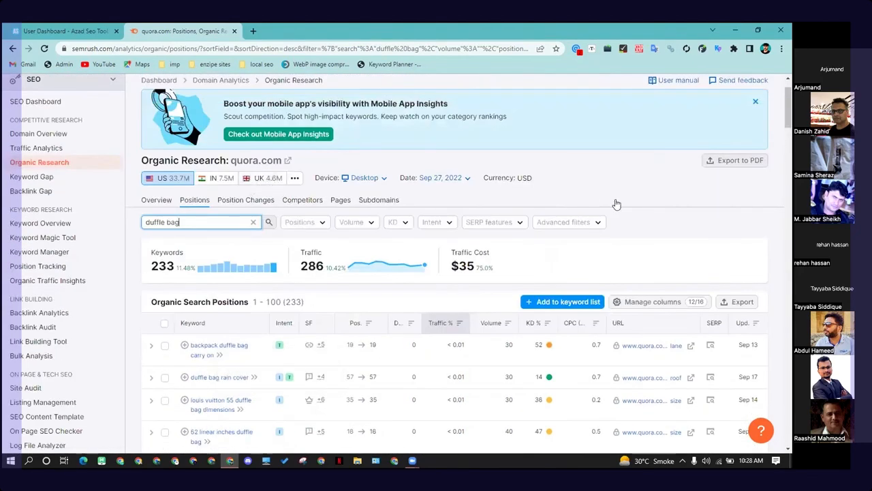
{"action": "scroll", "coordinate": [477, 88], "scroll_direction": "down", "scroll_amount": 1}
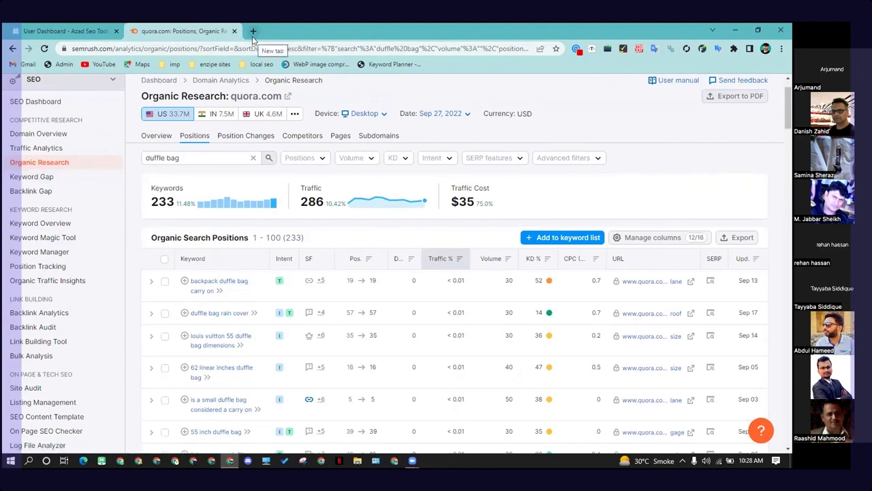
{"action": "scroll", "coordinate": [308, 221], "scroll_direction": "down", "scroll_amount": 1}
{"action": "scroll", "coordinate": [300, 224], "scroll_direction": "down", "scroll_amount": 1}
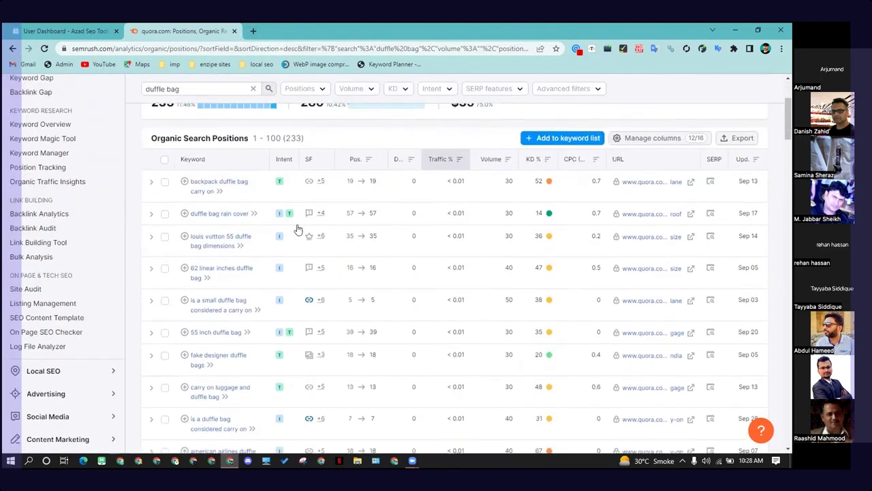
{"action": "scroll", "coordinate": [259, 249], "scroll_direction": "down", "scroll_amount": 3}
{"action": "scroll", "coordinate": [234, 266], "scroll_direction": "down", "scroll_amount": 2}
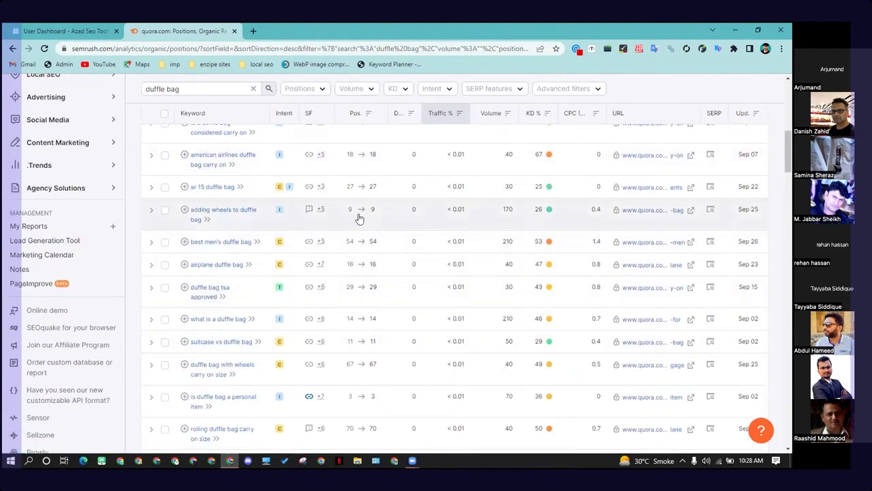
{"action": "scroll", "coordinate": [355, 218], "scroll_direction": "down", "scroll_amount": 1}
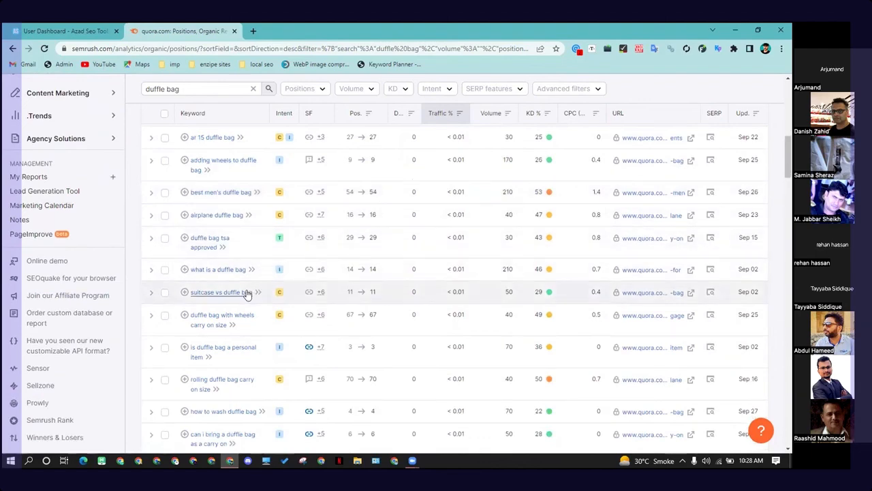
{"action": "scroll", "coordinate": [218, 310], "scroll_direction": "down", "scroll_amount": 1}
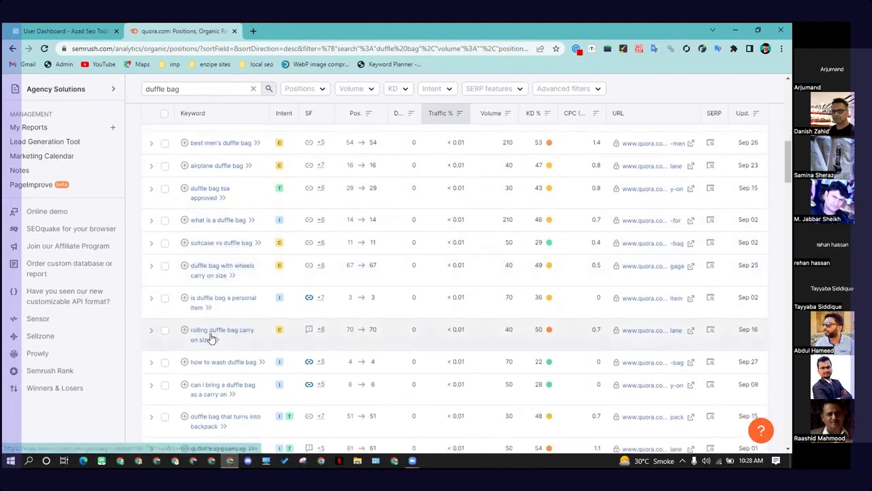
{"action": "scroll", "coordinate": [203, 351], "scroll_direction": "down", "scroll_amount": 3}
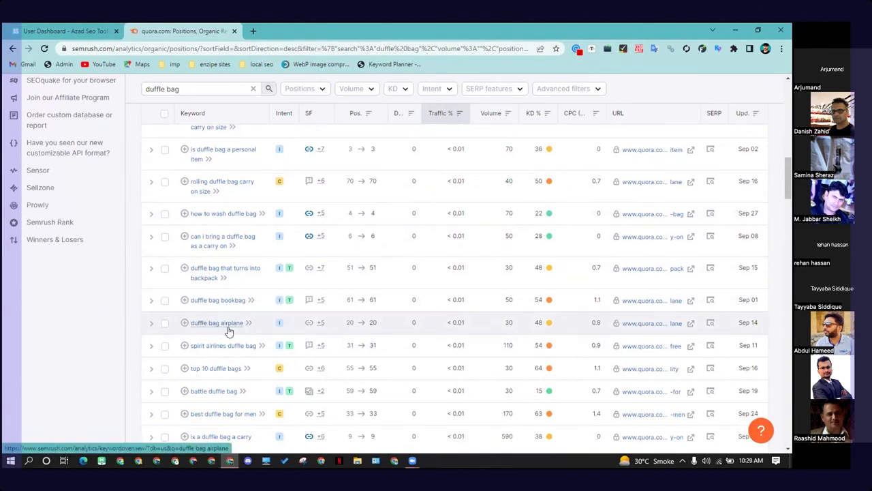
{"action": "scroll", "coordinate": [235, 331], "scroll_direction": "down", "scroll_amount": 1}
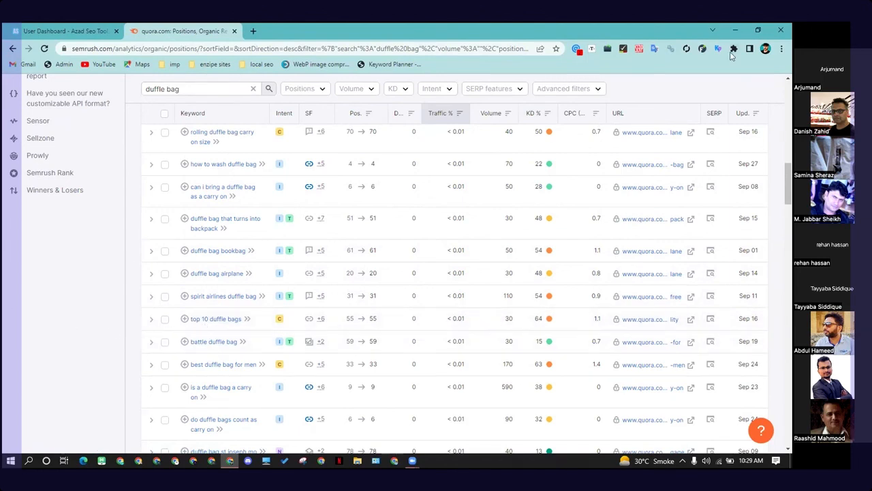
{"action": "left_click", "coordinate": [736, 31]}
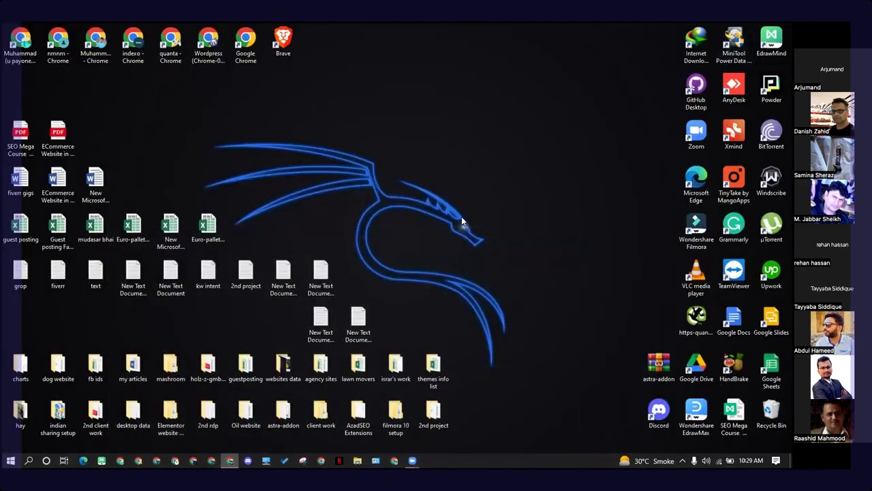